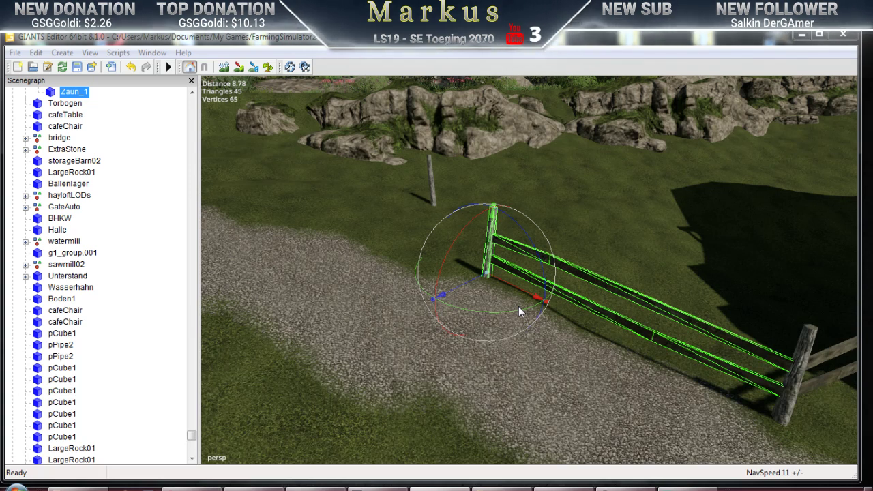
Open the husbandryCowLarge i3D file from the desktop's Muster_Cow folder with GIANTS Editor version 8.1.0
left_click(802, 34)
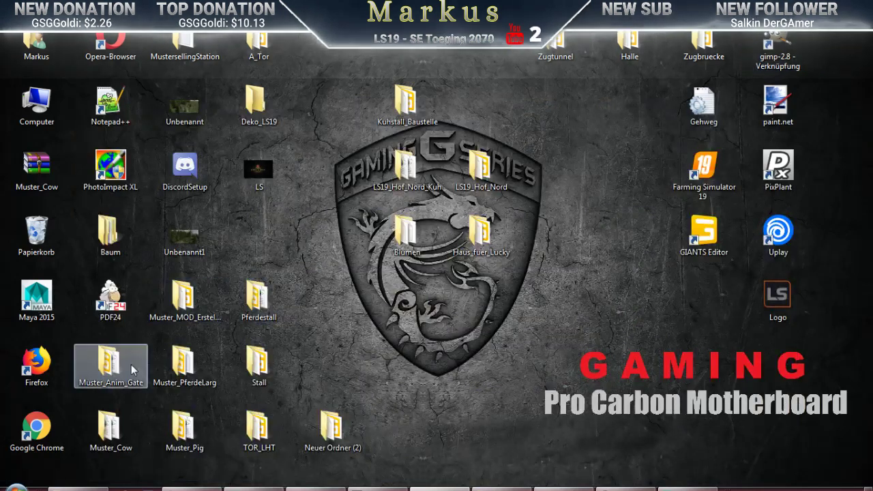
double_click(110, 430)
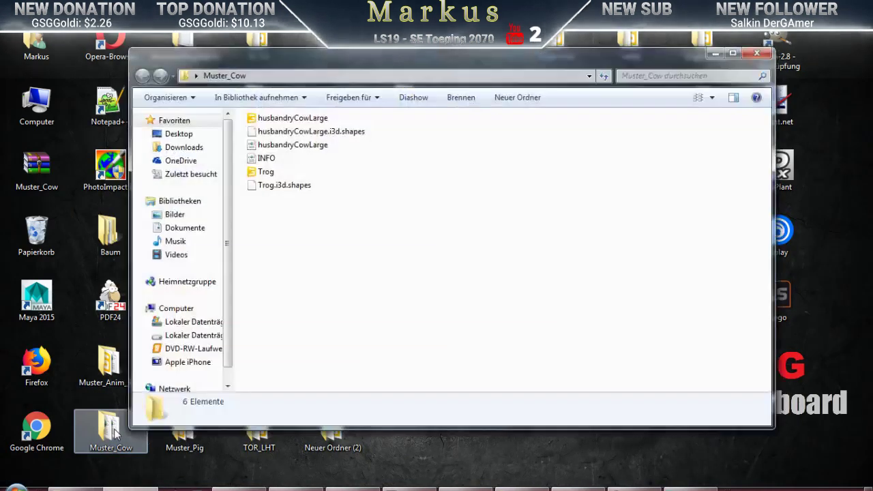
double_click(262, 120)
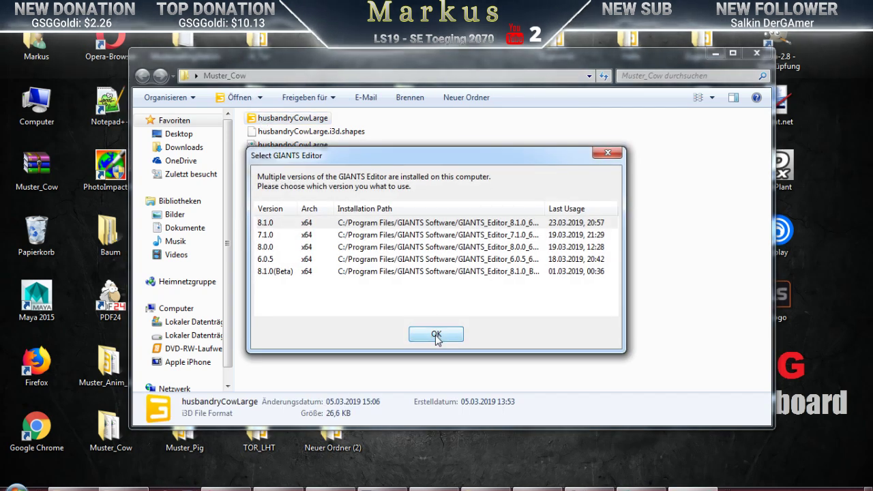
left_click(437, 336)
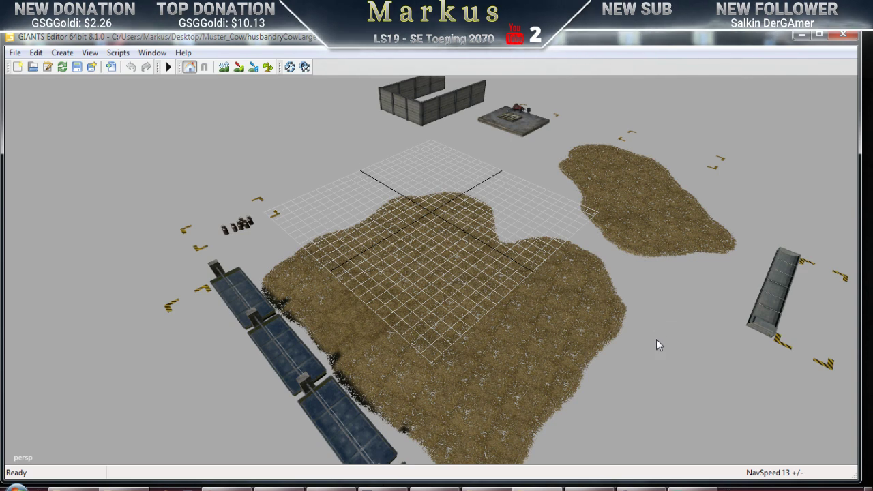
Select the trigger box around the blue feeding troughs and display its attributes
scroll(626, 362, "down", 3)
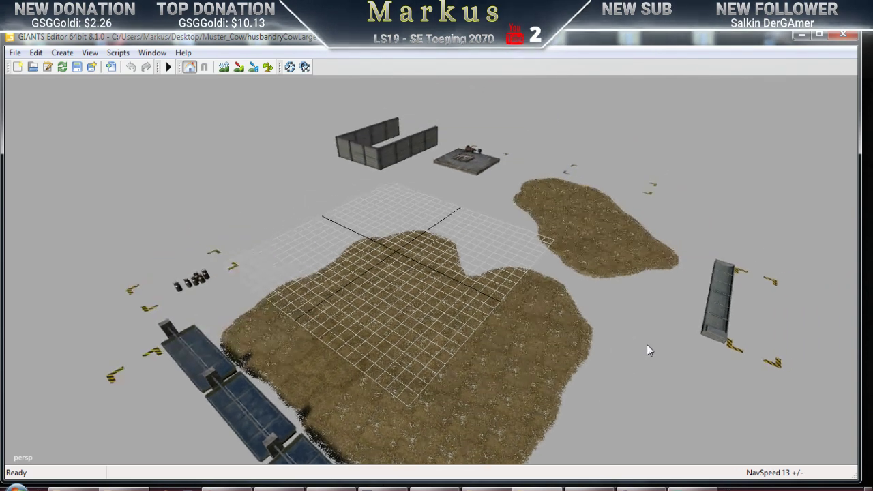
scroll(614, 369, "up", 5)
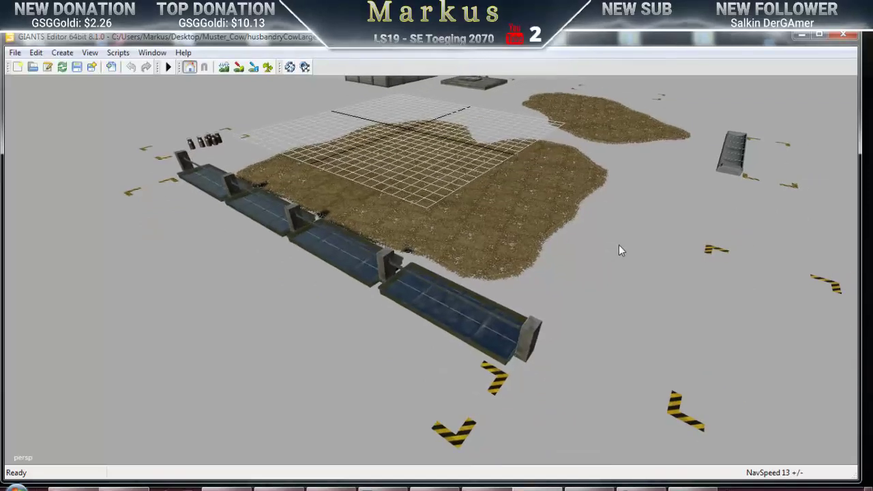
scroll(593, 257, "down", 3)
scroll(539, 266, "down", 3)
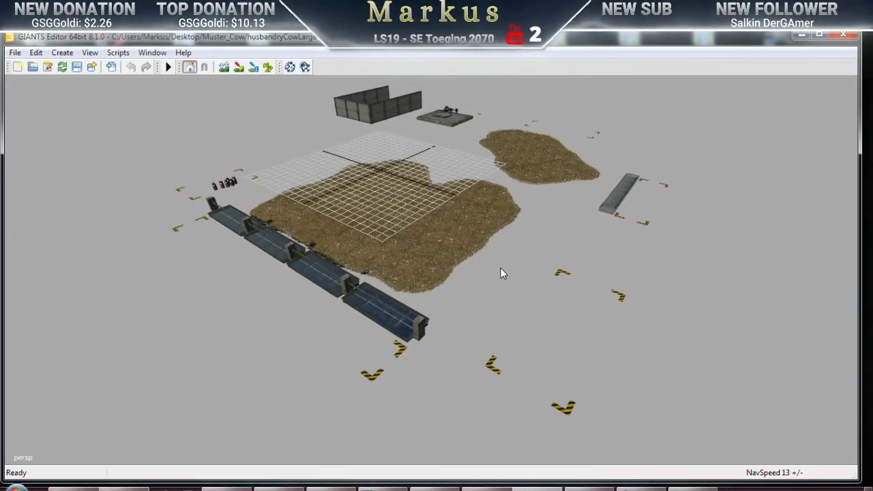
scroll(501, 273, "down", 3)
scroll(509, 277, "up", 2)
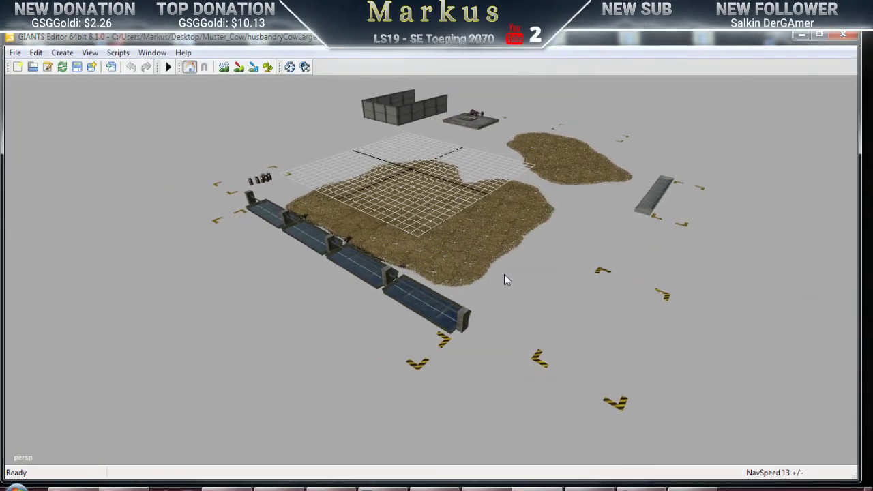
left_click(368, 306)
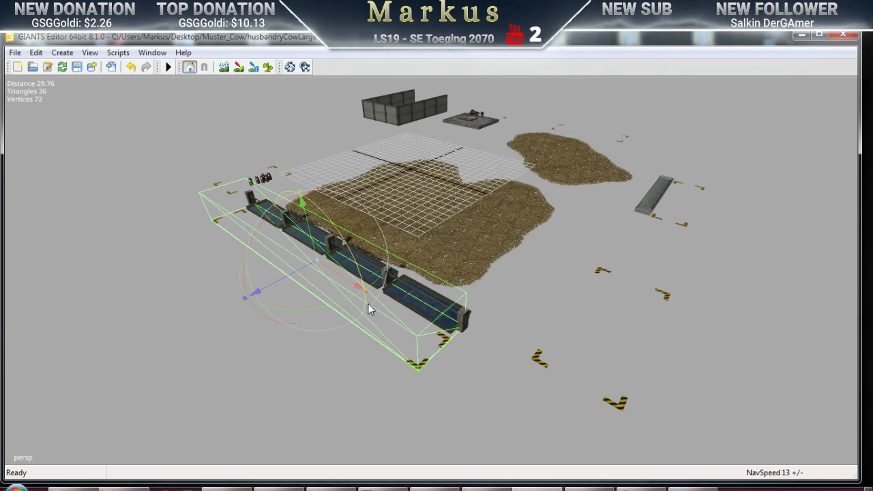
left_click(152, 54)
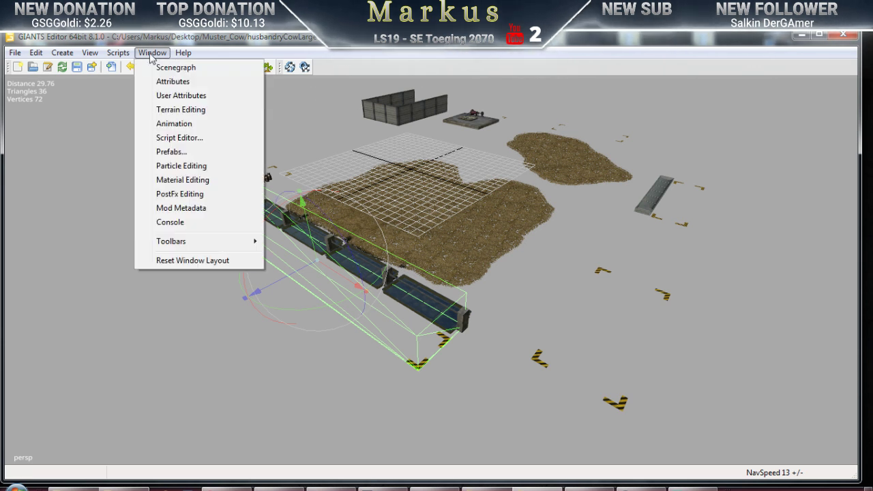
left_click(165, 81)
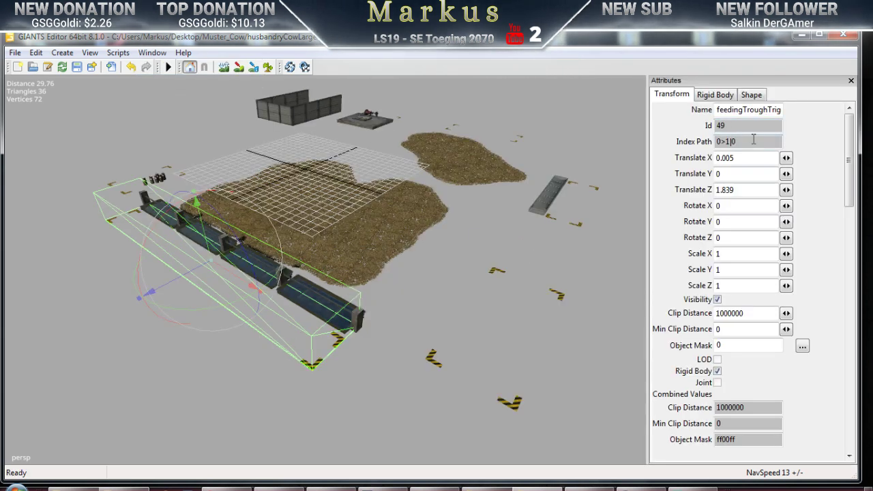
Examine the last digit of the feeding trough trigger's index path
double_click(733, 141)
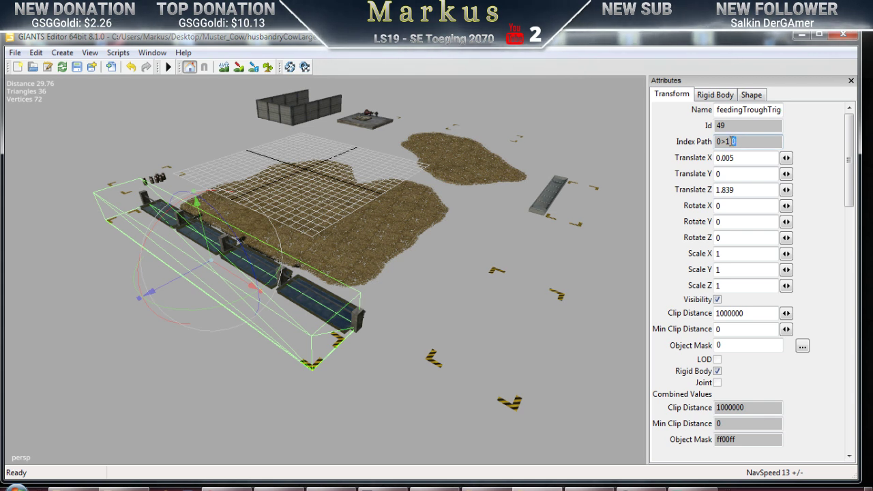
left_click(739, 142)
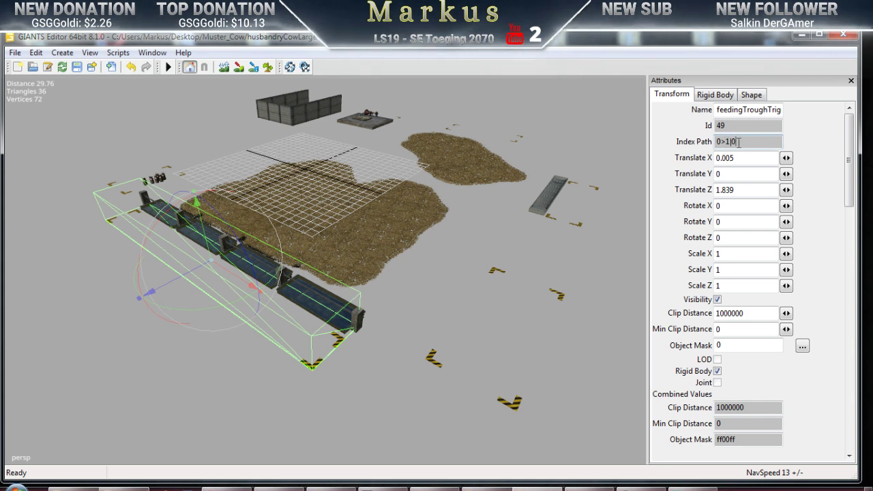
double_click(734, 141)
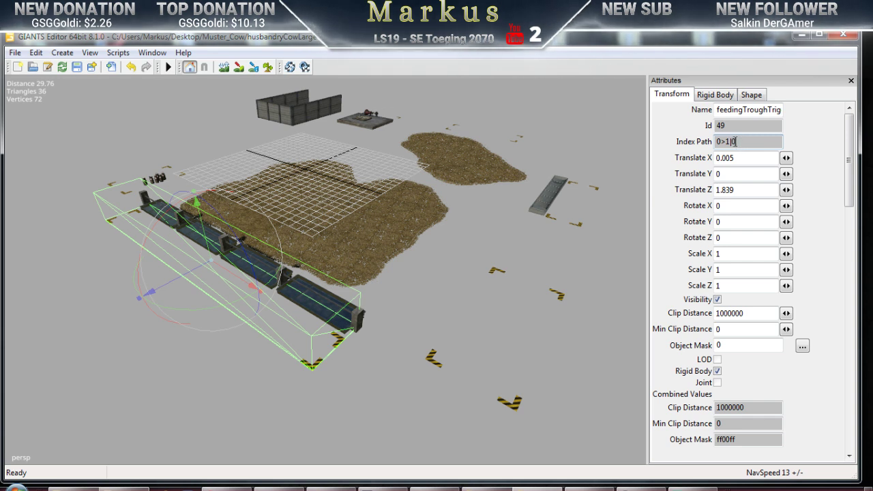
Show the Scenegraph and expand the feedingTroughTrigger node to reveal its children
left_click(152, 52)
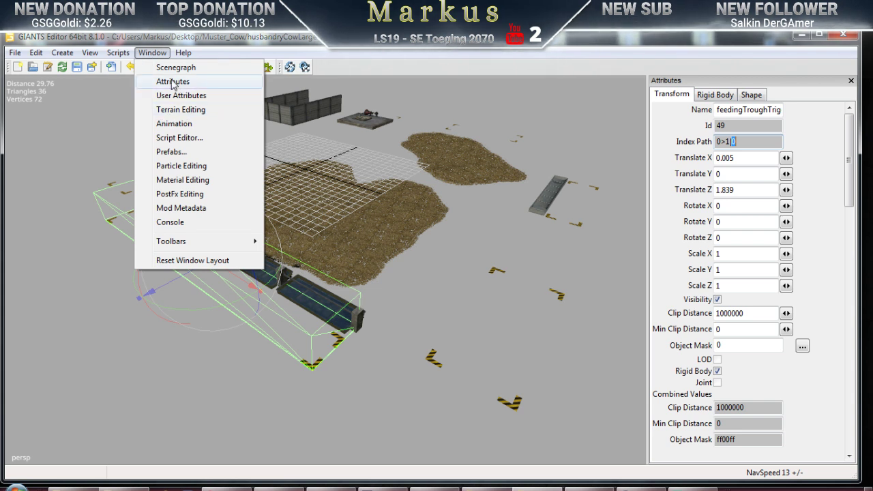
left_click(171, 68)
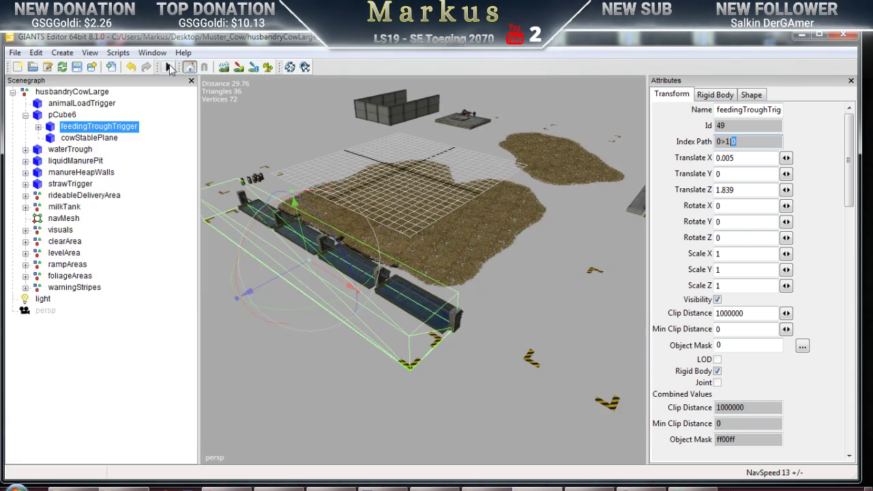
left_click(38, 127)
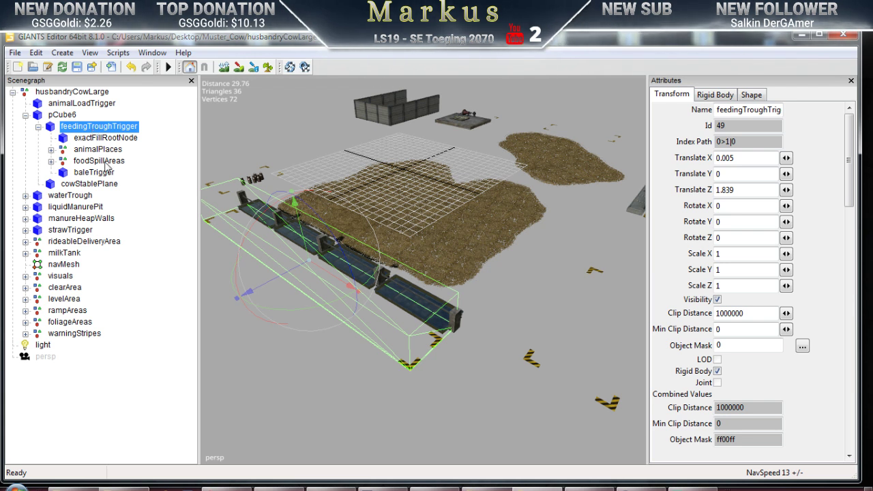
Inspect the index paths of feedingTroughTrigger's child nodes, then those of feedingTroughTrigger itself
left_click(86, 173)
left_click(89, 161)
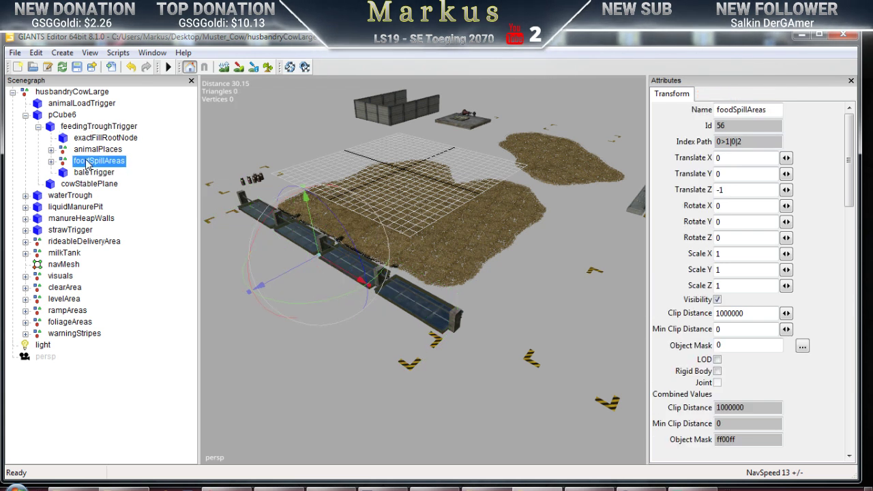
left_click(89, 149)
left_click(89, 139)
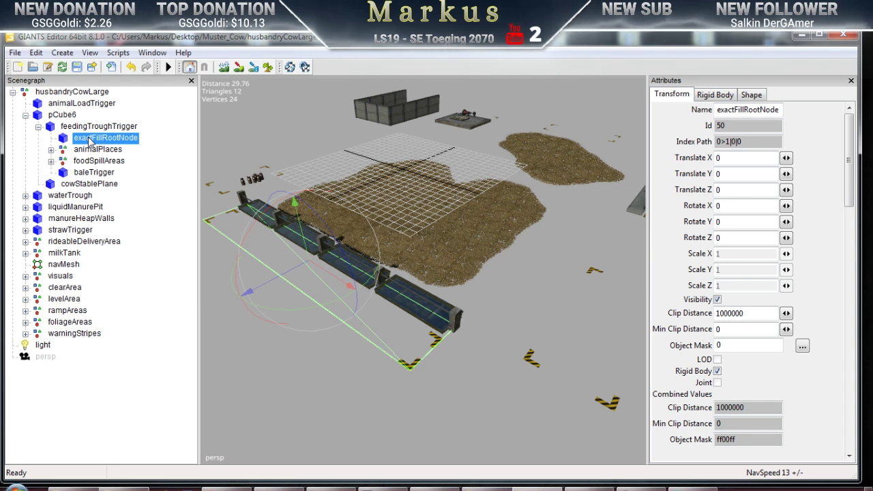
left_click(84, 128)
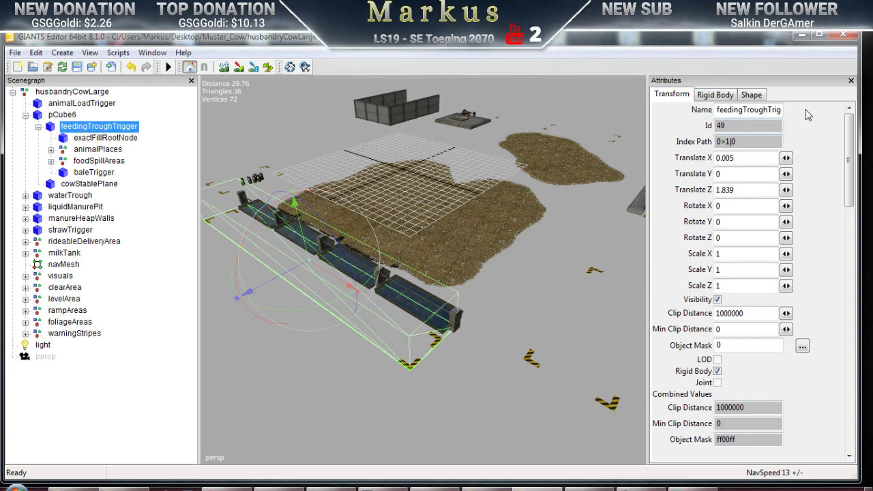
left_click(740, 140)
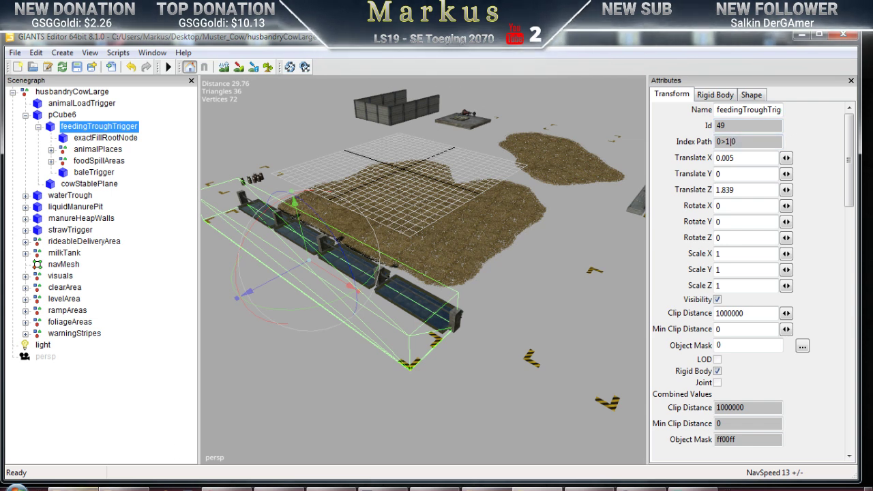
Return to the Muster_Cow folder and open the husbandryCowLarge XML document in Notepad++
left_click(75, 488)
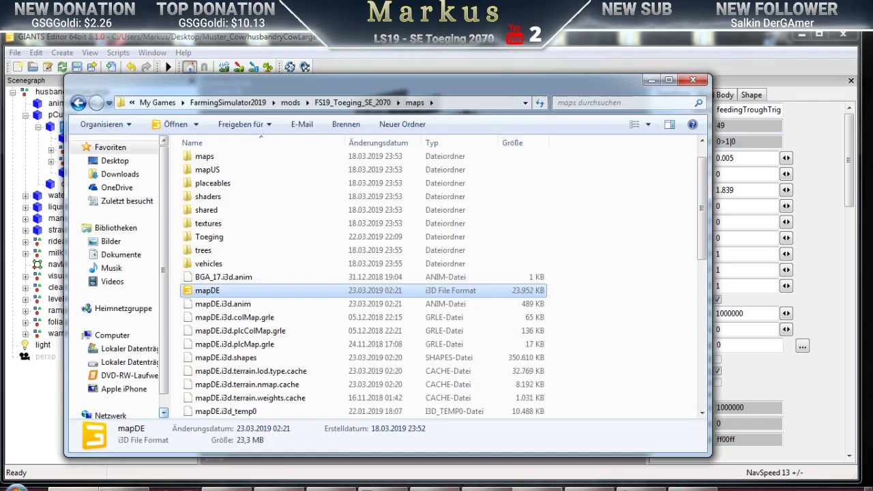
left_click(651, 80)
left_click(803, 34)
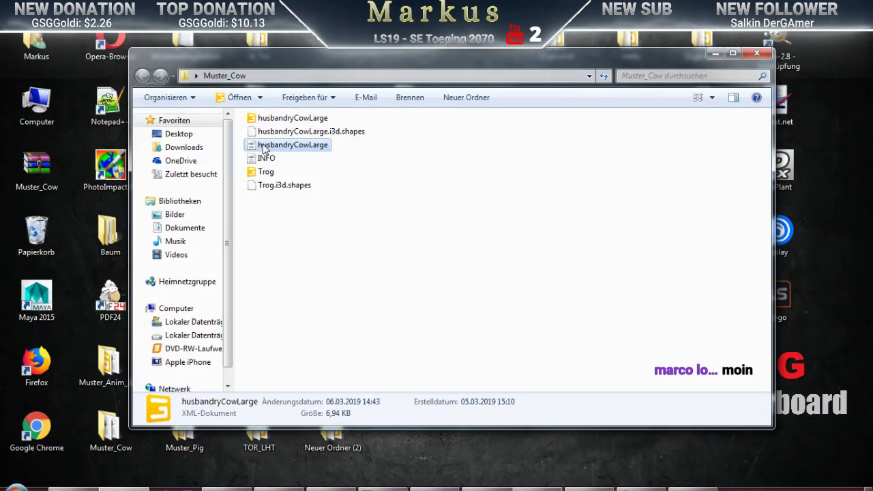
right_click(264, 146)
left_click(299, 195)
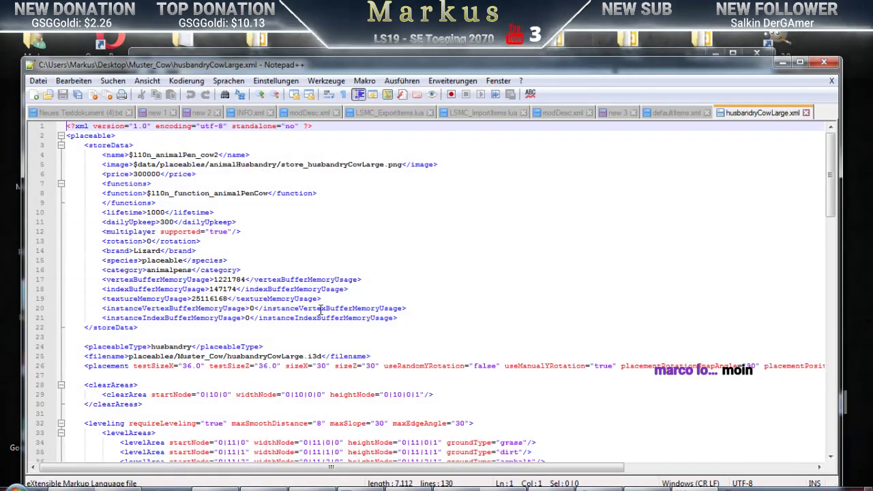
Look through the XML's level areas, ramp areas, trigger markers, animated objects and husbandry modules, then return to the beginning of the file
scroll(321, 312, "down", 4)
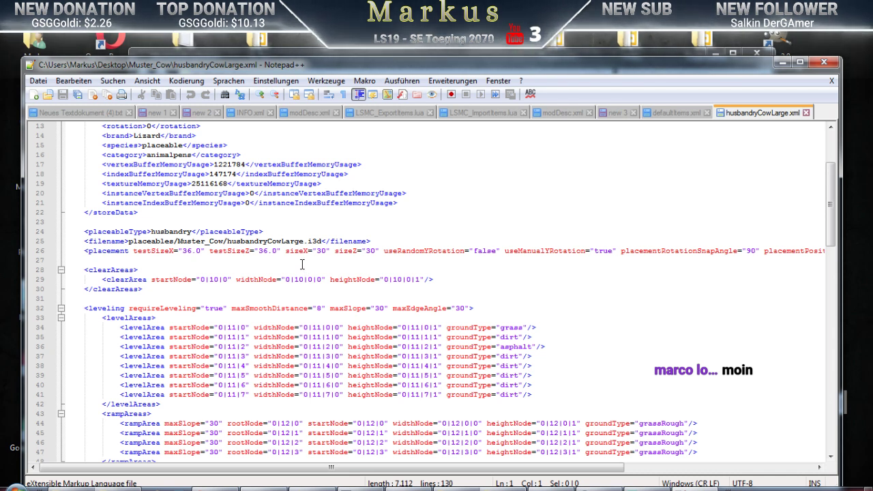
scroll(303, 264, "down", 3)
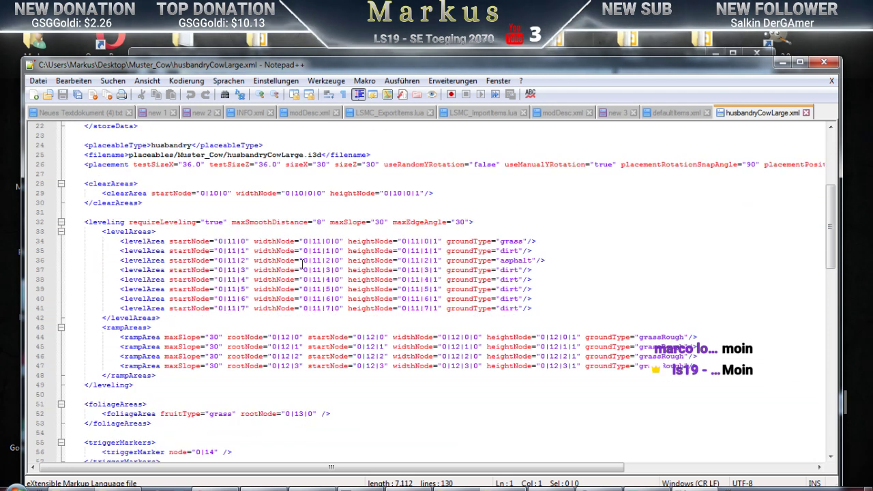
scroll(302, 264, "down", 3)
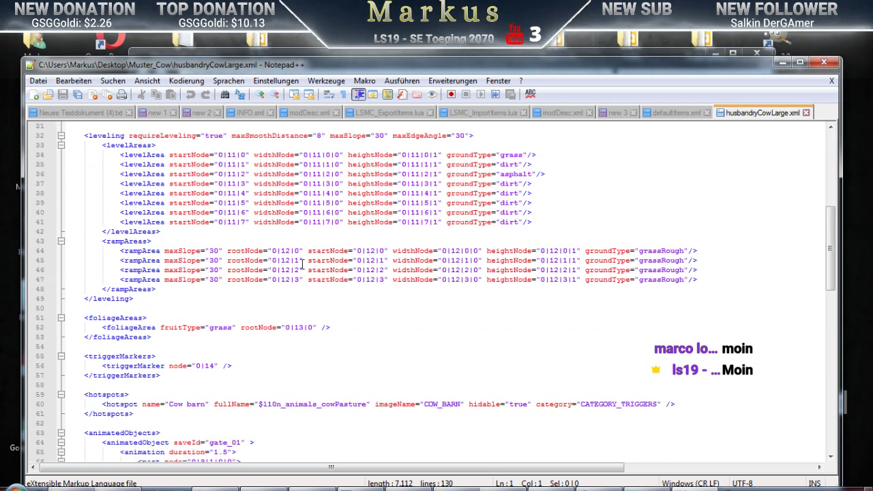
scroll(303, 264, "down", 2)
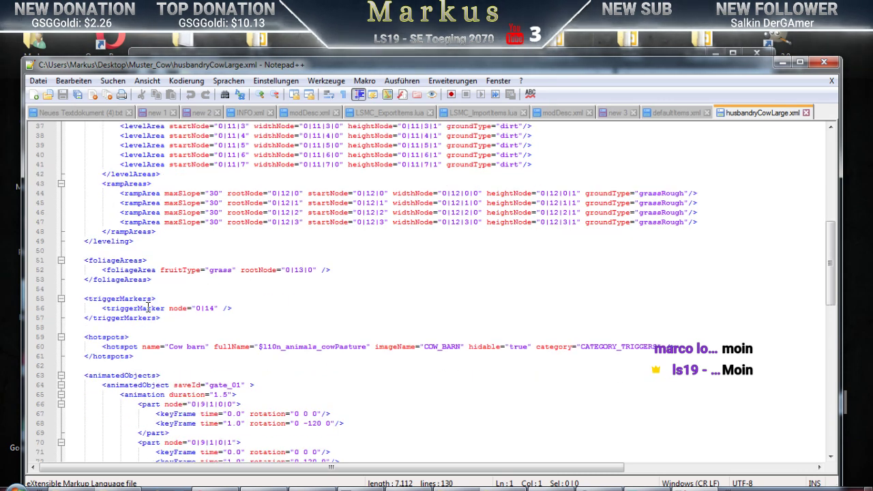
scroll(286, 308, "down", 5)
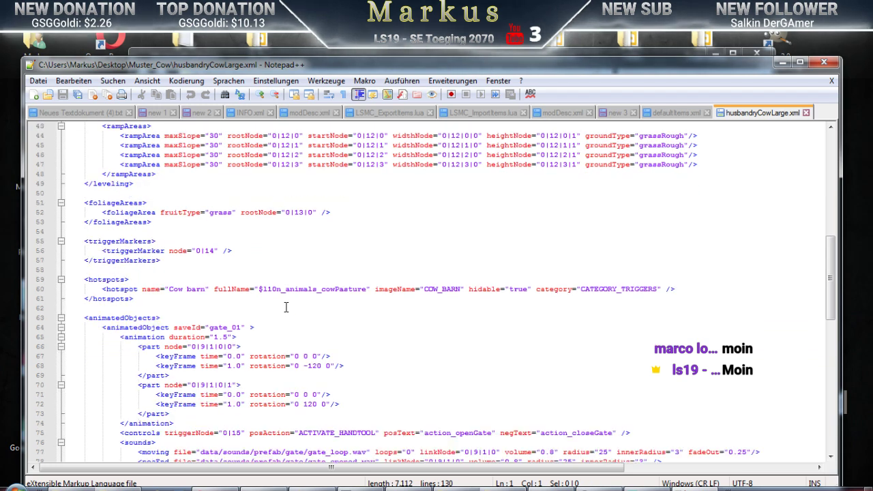
scroll(286, 307, "down", 2)
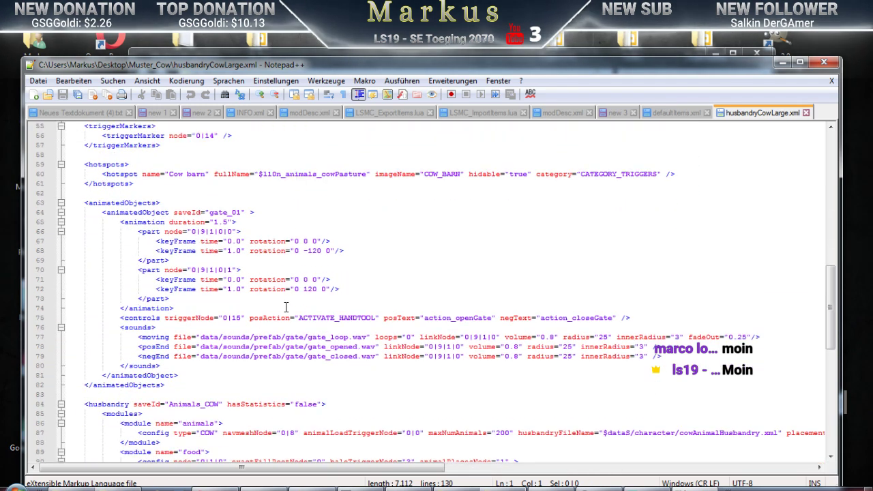
scroll(285, 308, "down", 1)
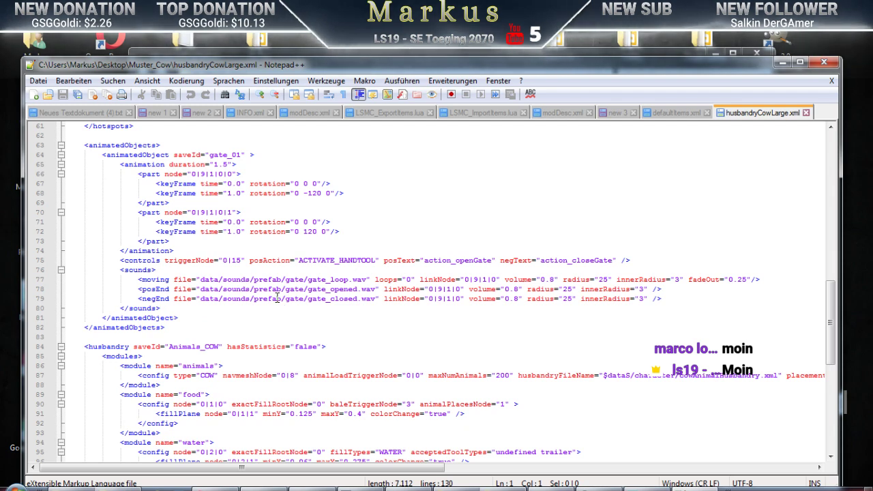
scroll(276, 298, "down", 2)
scroll(276, 298, "up", 8)
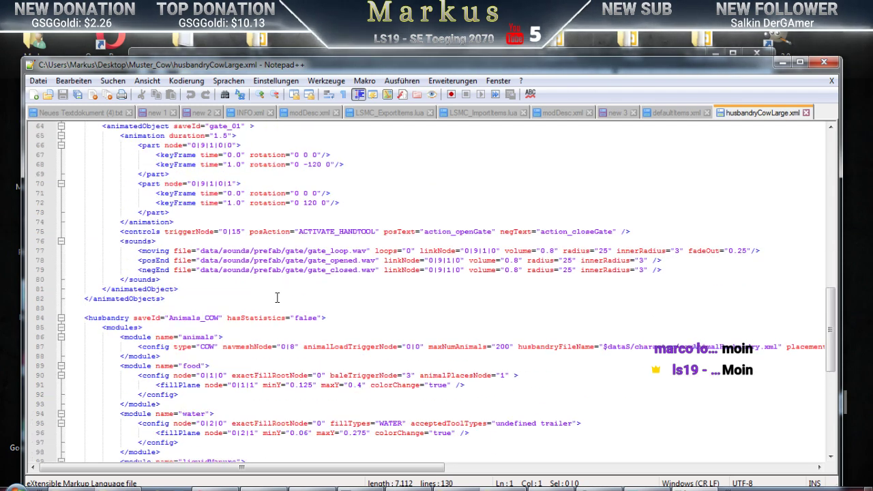
scroll(276, 299, "up", 7)
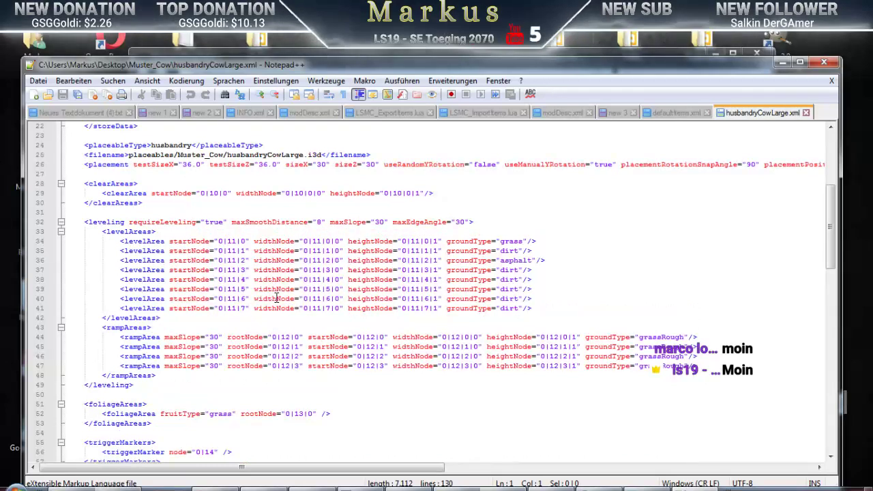
scroll(276, 298, "up", 4)
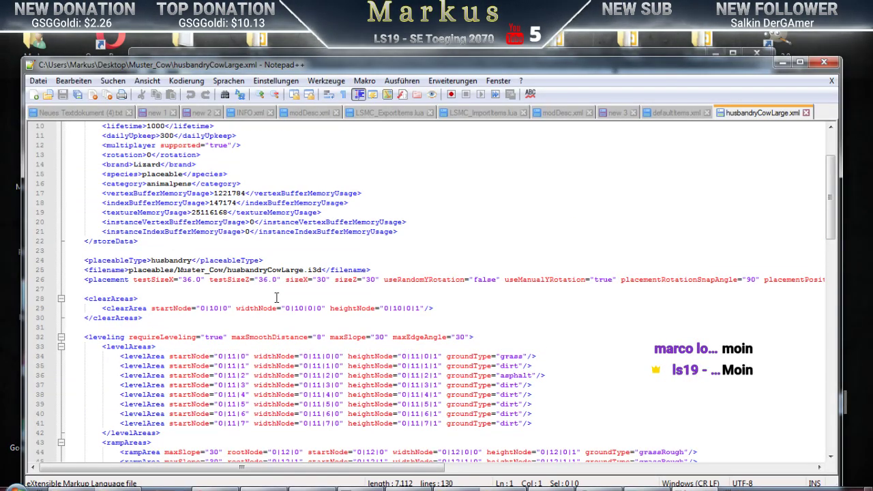
scroll(276, 298, "up", 3)
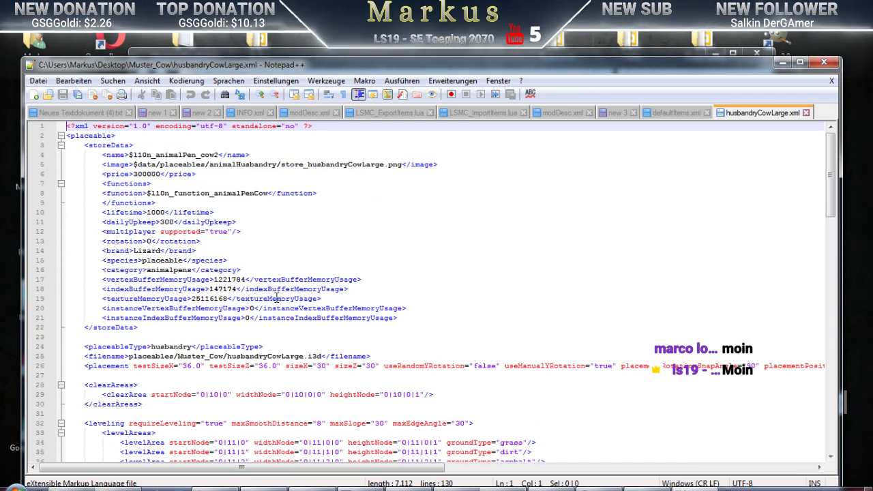
Review the clearAreas, leveling, foliageAreas and triggerMarkers sections of the husbandryCowLarge XML, marking the opening tags of the last three
scroll(276, 298, "down", 2)
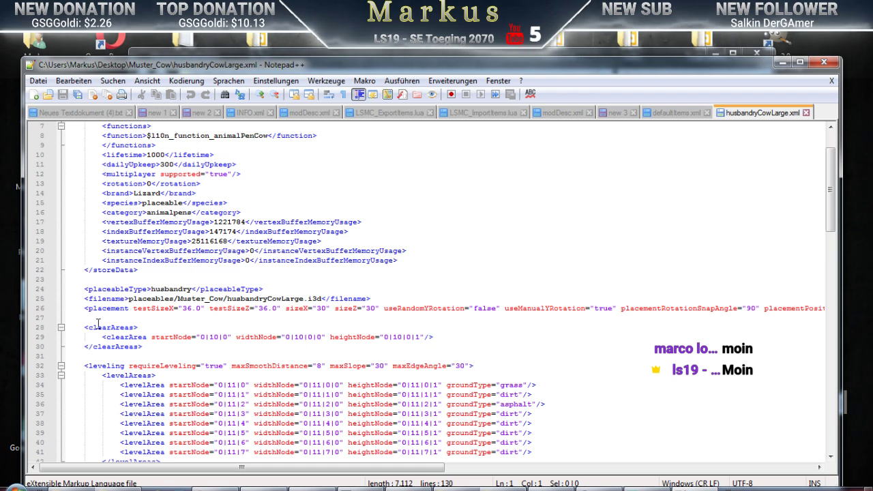
left_click_drag(104, 327, 111, 308)
scroll(194, 324, "down", 2)
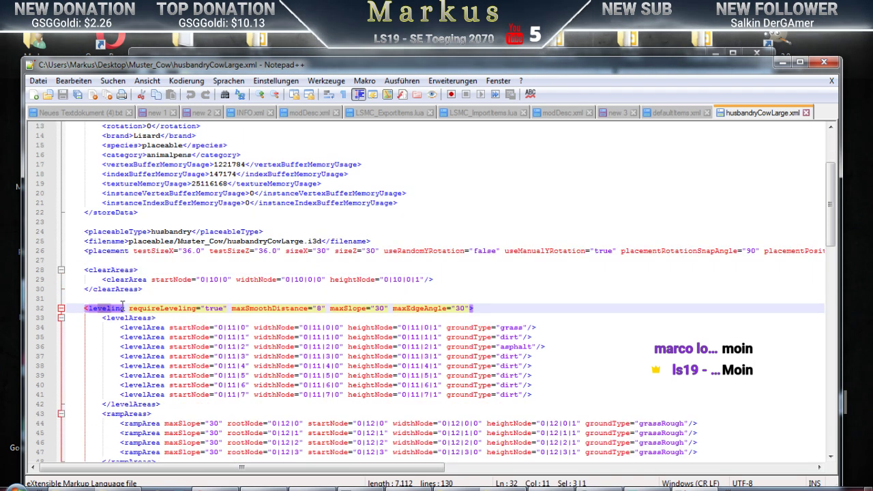
scroll(240, 305, "down", 2)
scroll(240, 305, "down", 5)
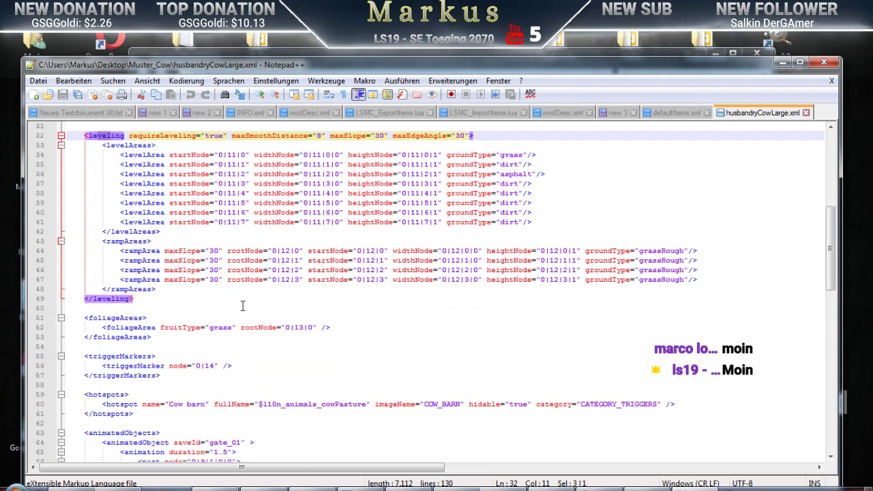
left_click(123, 289)
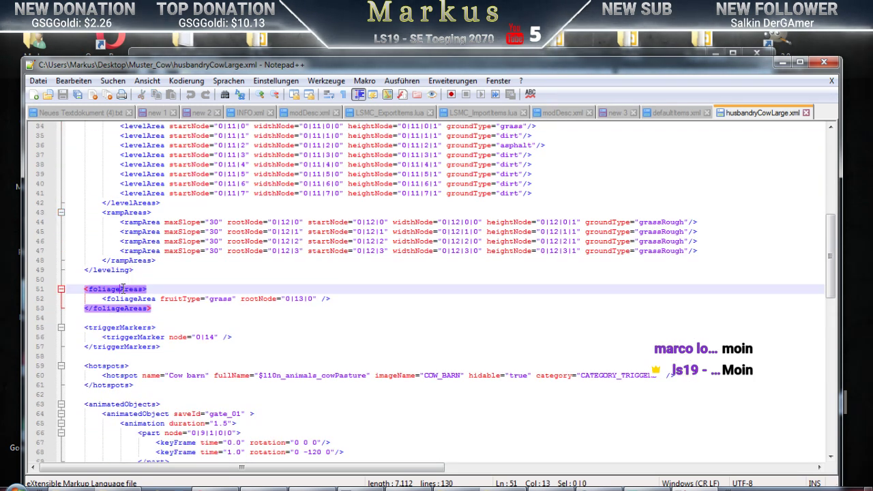
left_click(119, 328)
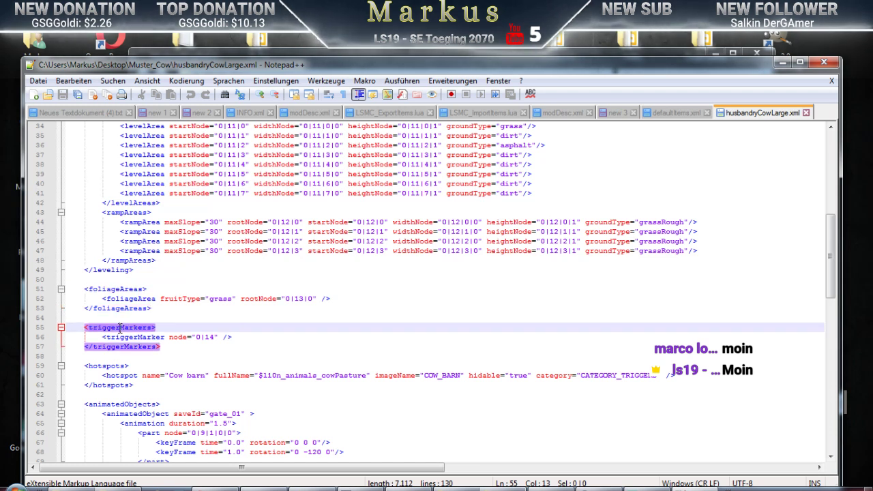
Review the animatedObjects section with its gate_01 entry and the modules inside the husbandry section of the XML
scroll(249, 328, "down", 3)
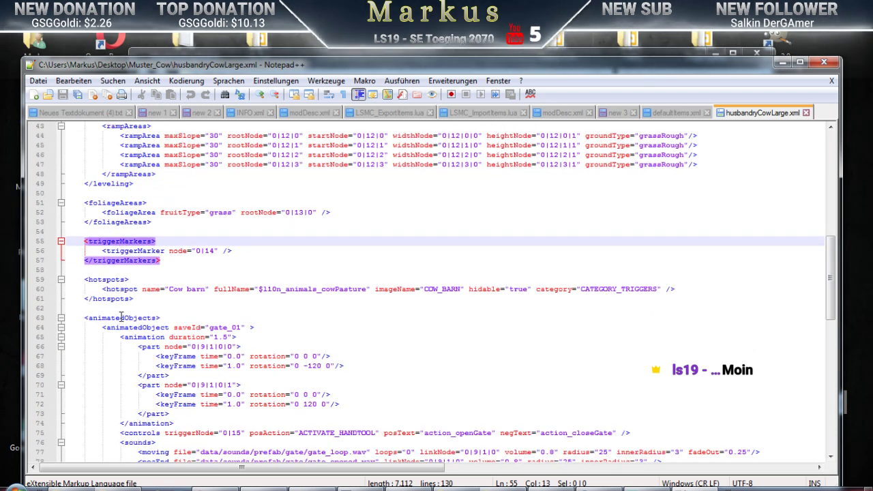
left_click(121, 317)
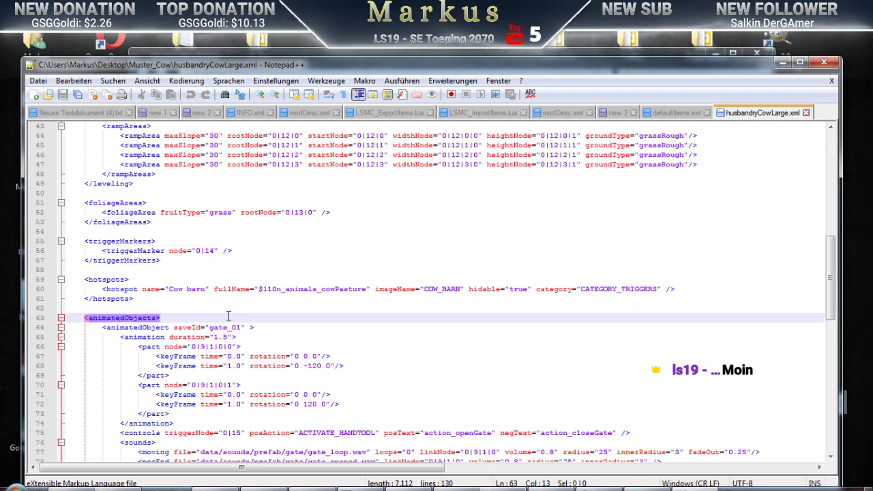
scroll(247, 315, "down", 2)
scroll(247, 315, "down", 4)
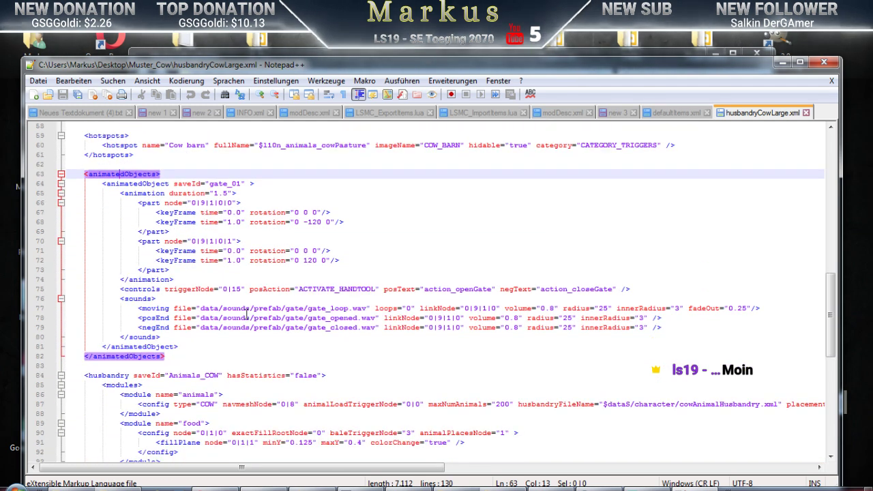
scroll(247, 315, "down", 2)
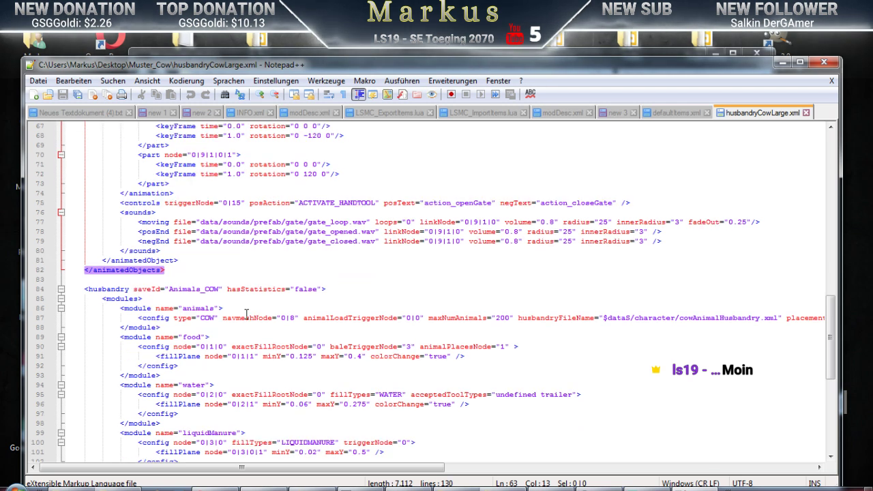
scroll(247, 314, "down", 1)
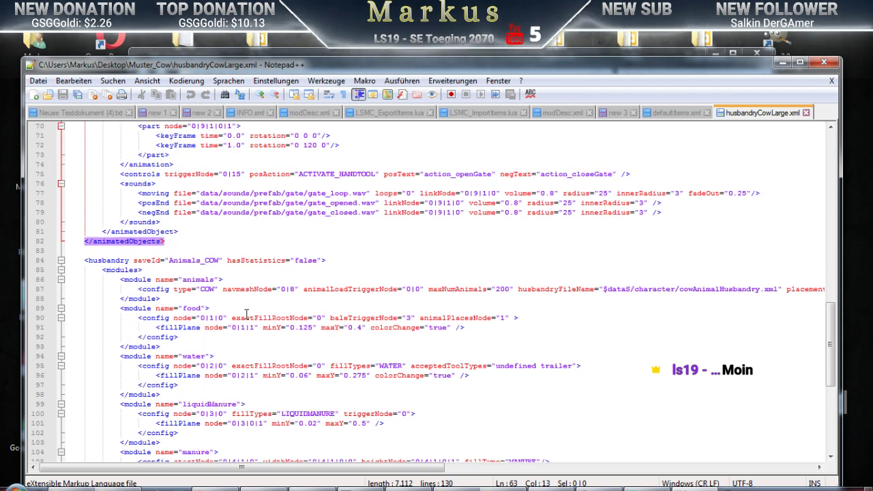
left_click(108, 261)
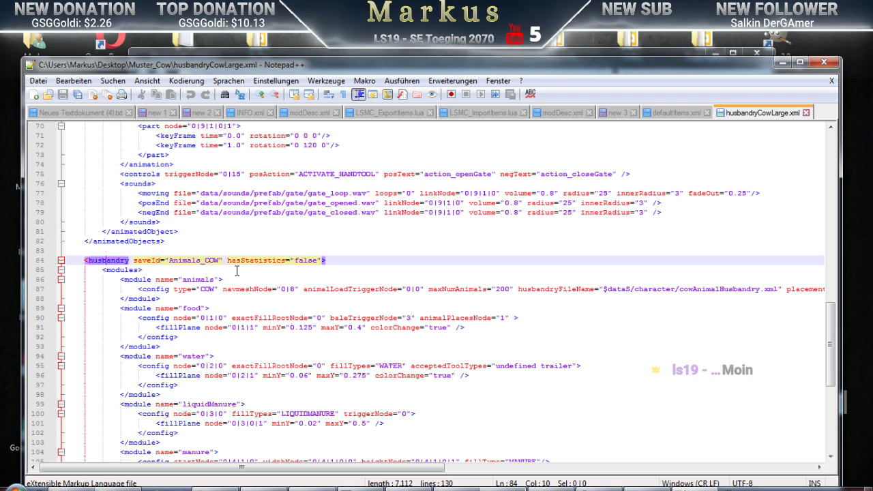
scroll(237, 271, "down", 1)
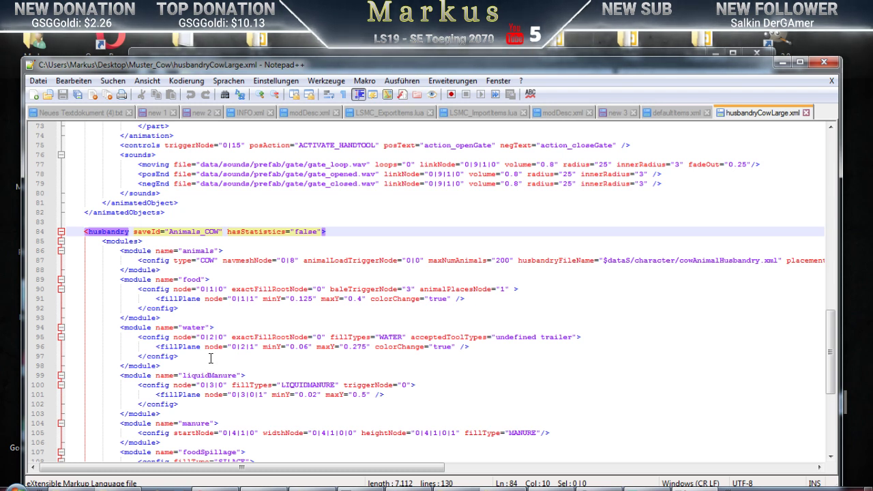
Highlight the config node reference 0|1|0 inside the husbandry's food module
left_click(148, 279)
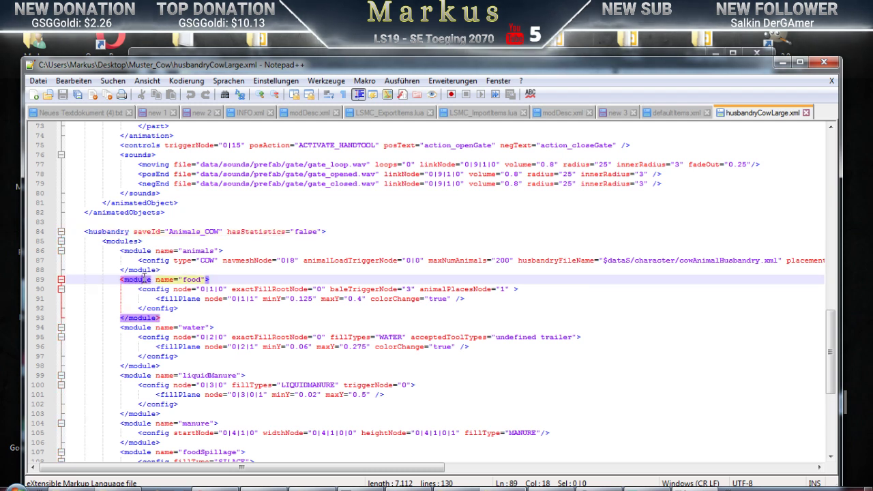
left_click(210, 290)
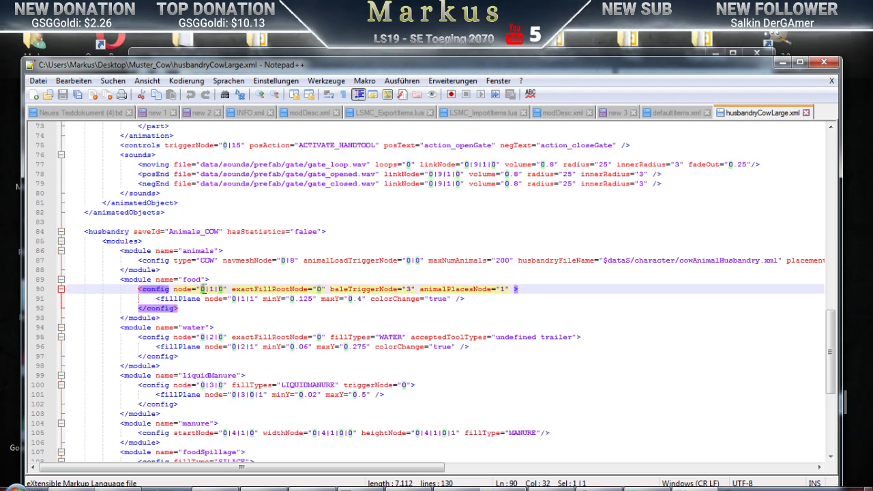
left_click_drag(201, 289, 224, 292)
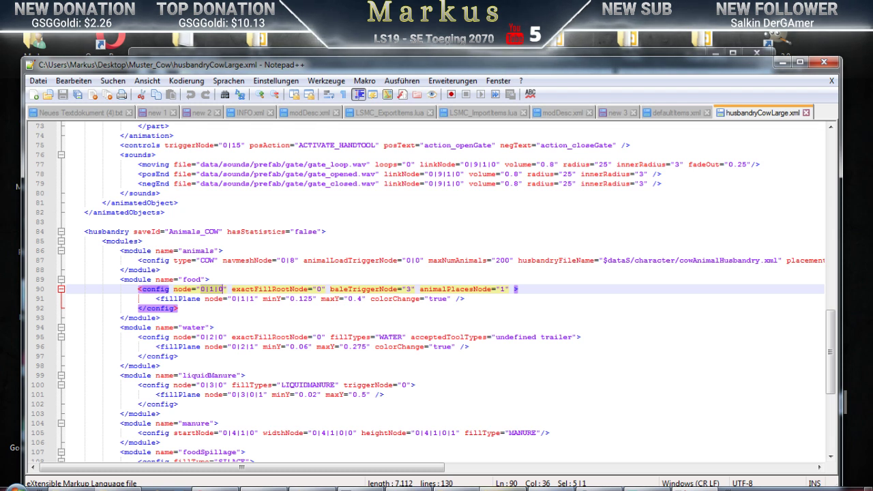
Compare the food module's node reference with the index paths of feedingTroughTrigger and waterTrough in GIANTS Editor, returning to the XML in Notepad++
key("alt+Tab")
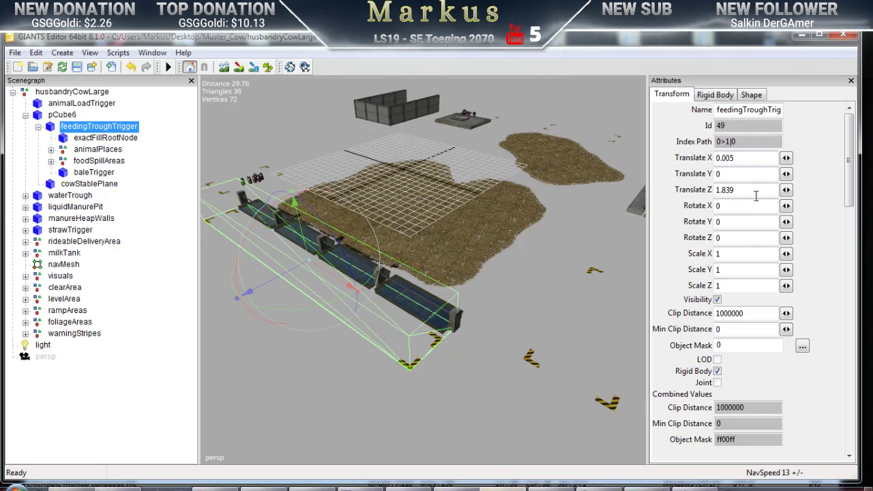
left_click(744, 140)
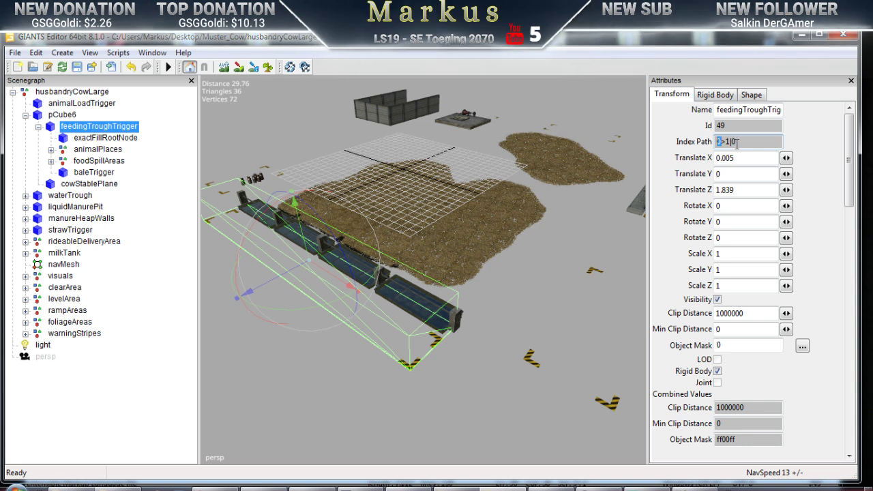
left_click(56, 197)
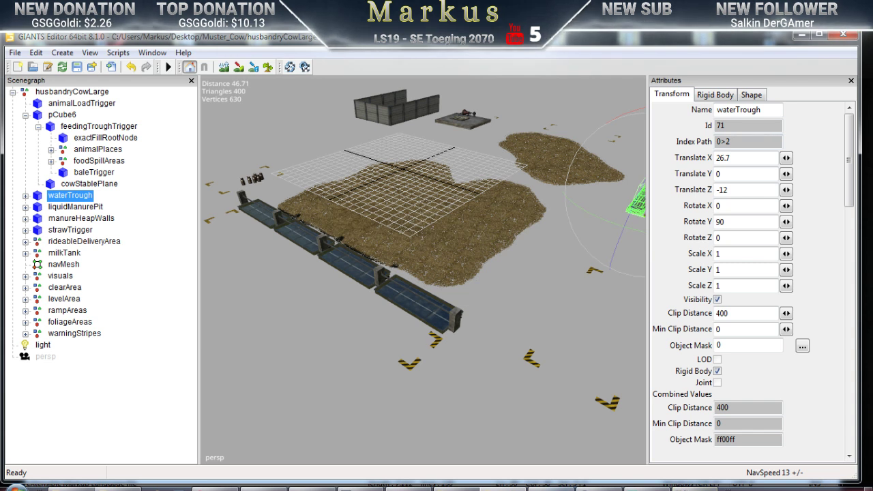
left_click(695, 488)
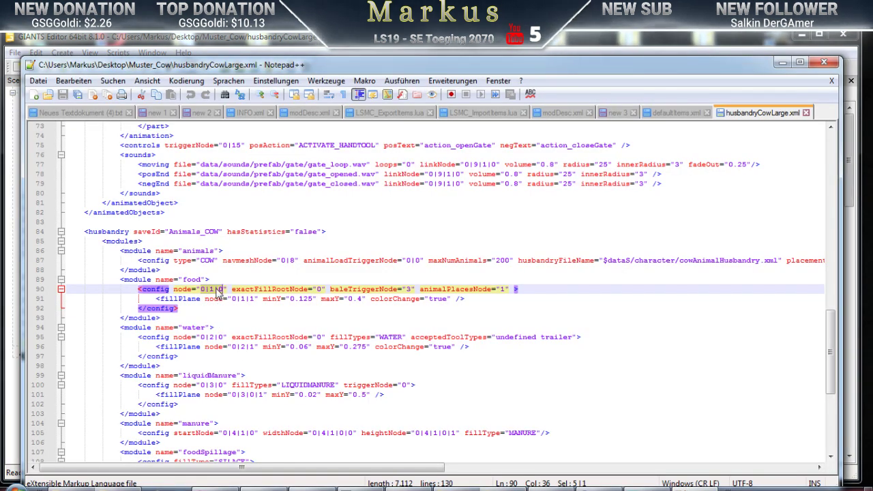
left_click(221, 290)
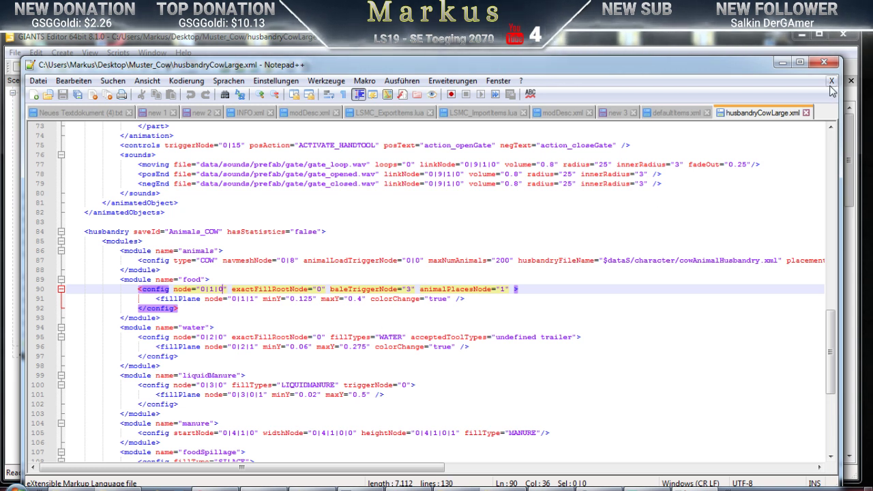
Close Notepad++, the husbandryCowLarge scene in GIANTS Editor and the Muster_Cow folder
left_click(825, 64)
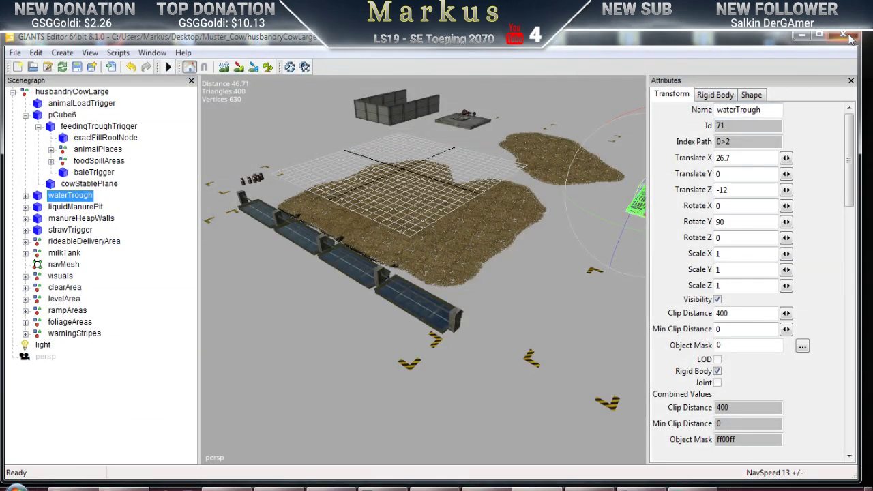
left_click(846, 35)
left_click(479, 258)
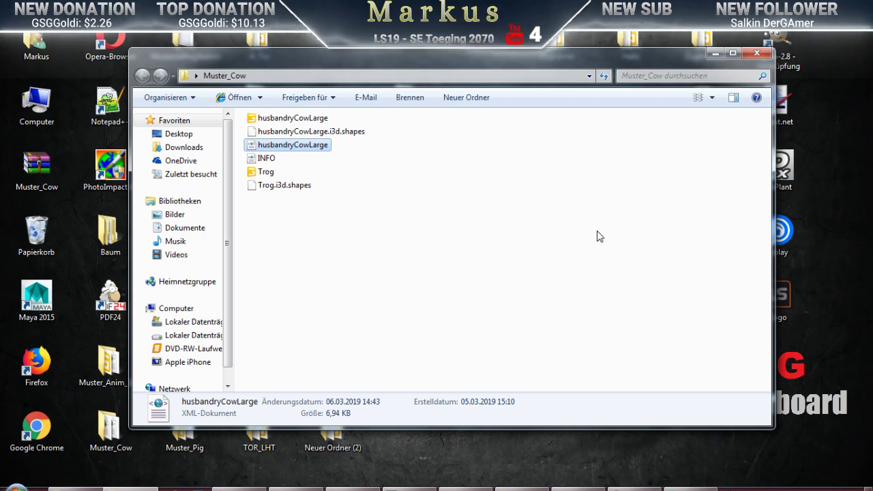
left_click(750, 56)
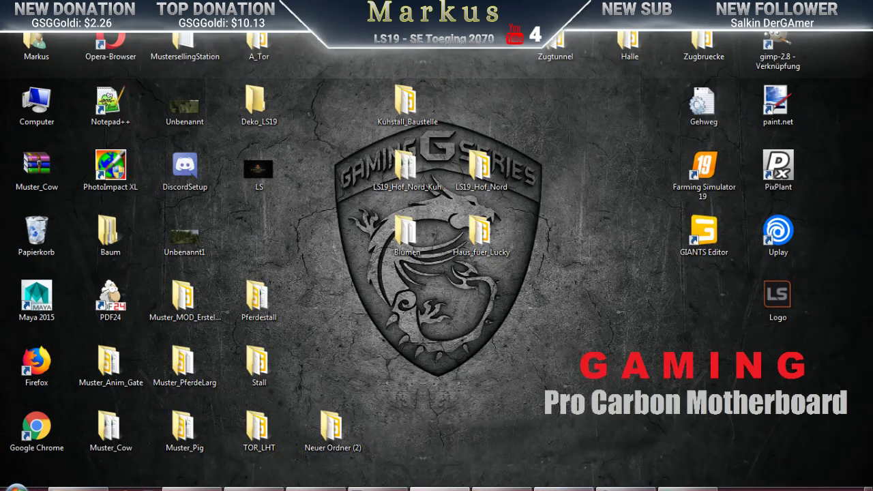
Switch to the map open in GIANTS Editor, duplicate the selected Zaun_1 fence and move the copy to extend the fence row
left_click(528, 366)
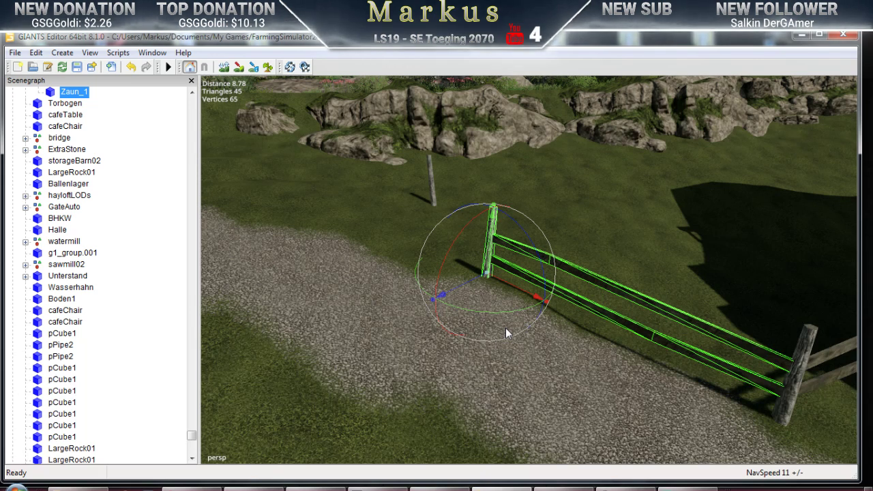
key("ctrl+d")
left_click_drag(530, 296, 195, 253)
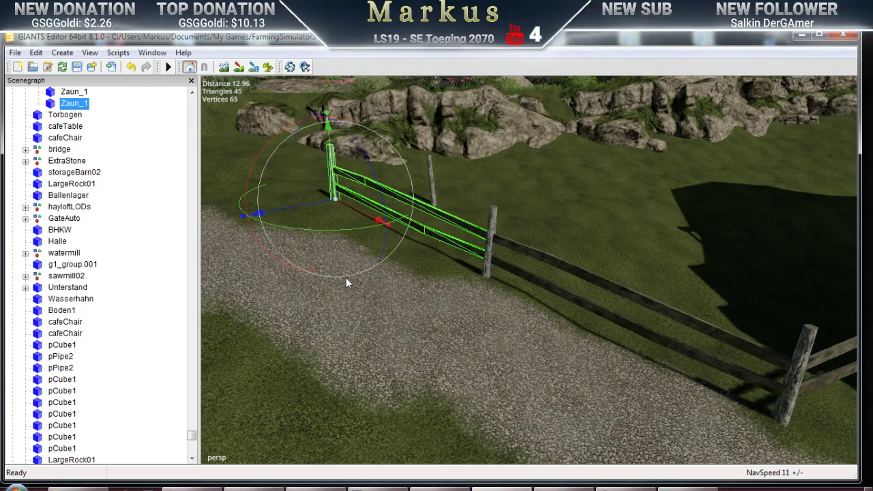
Reposition and rotate the duplicated Zaun_1 fence so its rails meet the neighbouring post beside the gravel path
key("a")
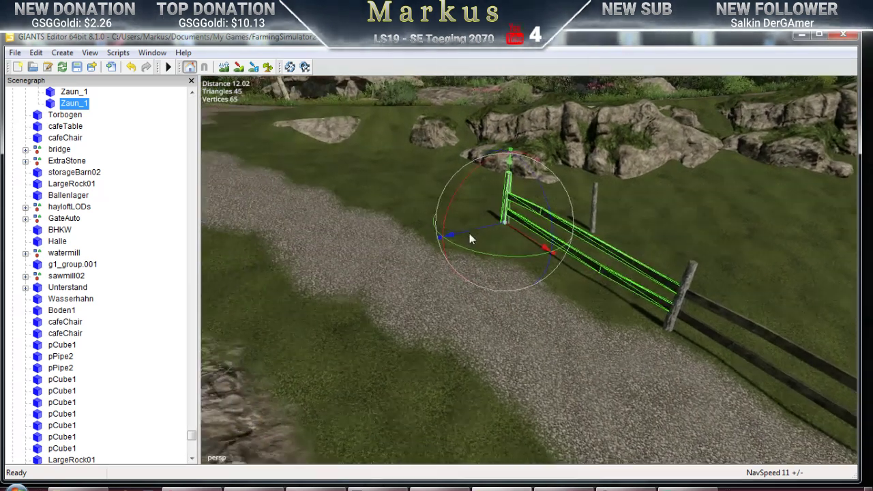
left_click_drag(472, 229, 360, 273)
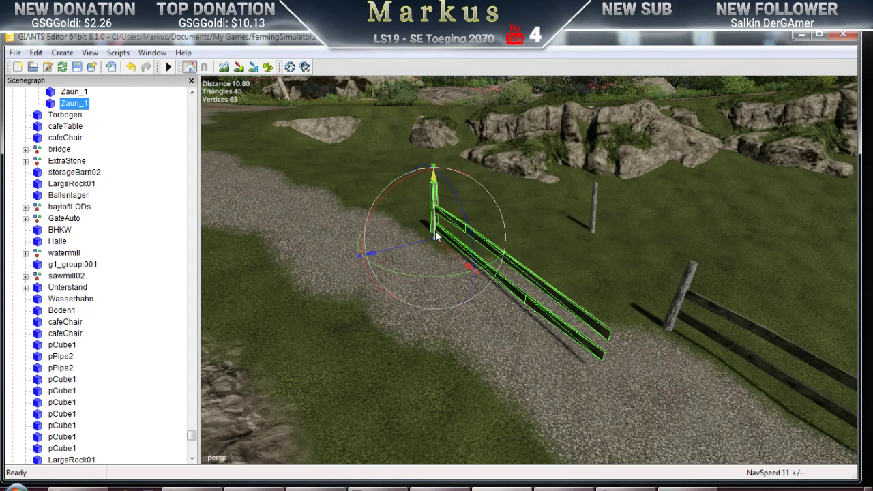
left_click_drag(437, 236, 443, 218)
left_click_drag(439, 265, 485, 267)
middle_click_drag(500, 285, 436, 274)
scroll(440, 275, "up", 2)
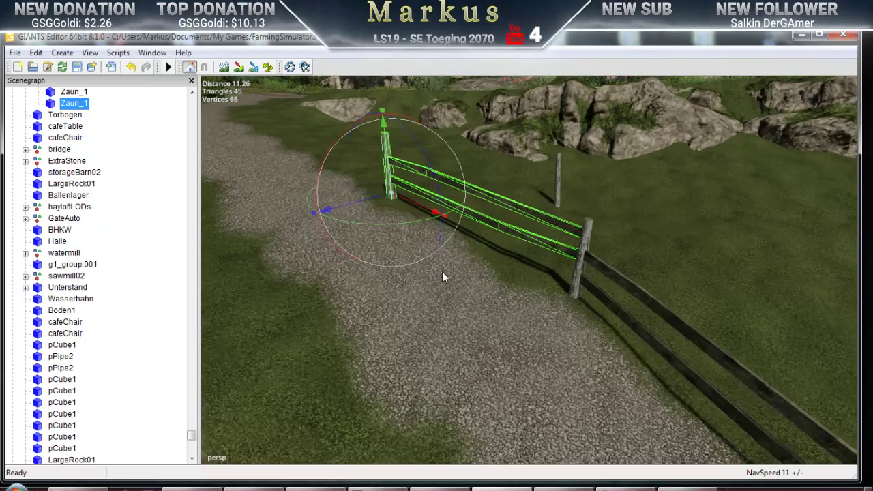
left_click_drag(439, 198, 440, 203)
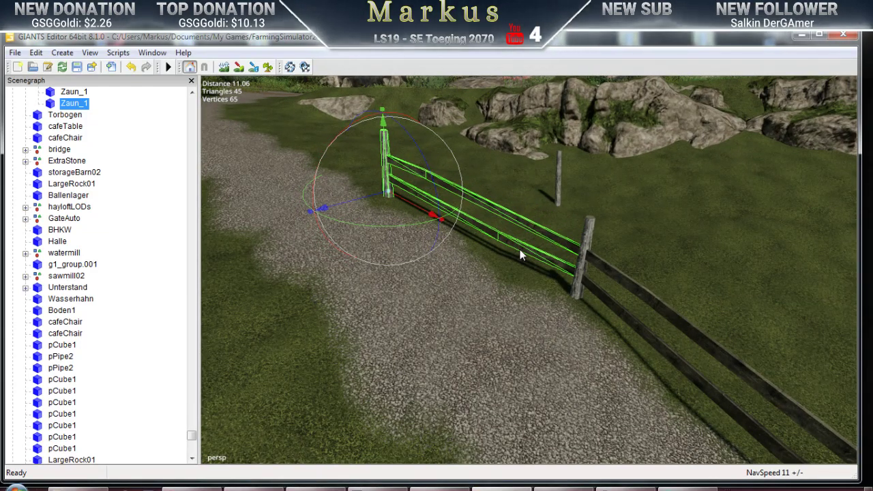
Examine the wire mesh gate and the Landhandel gate elsewhere on the map, then return to the duplicated fence by the gravel path
scroll(483, 269, "down", 5)
right_click_drag(429, 278, 535, 266)
right_click_drag(462, 286, 483, 260)
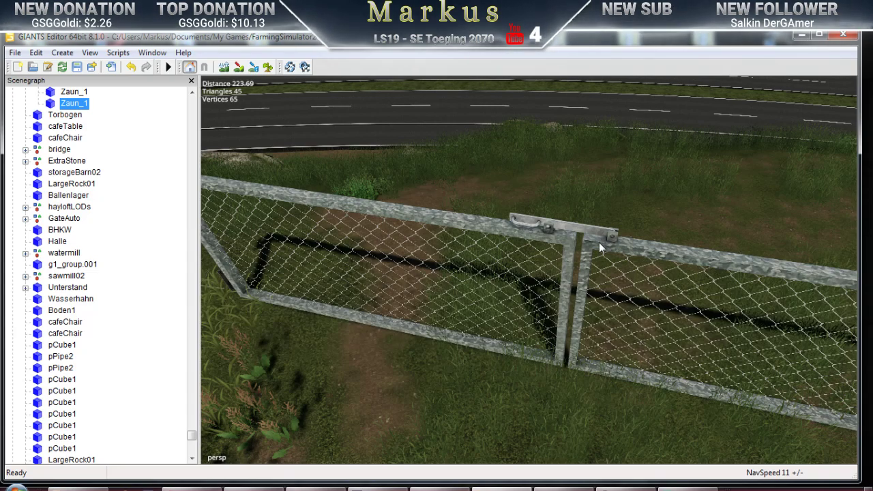
right_click_drag(633, 241, 584, 280)
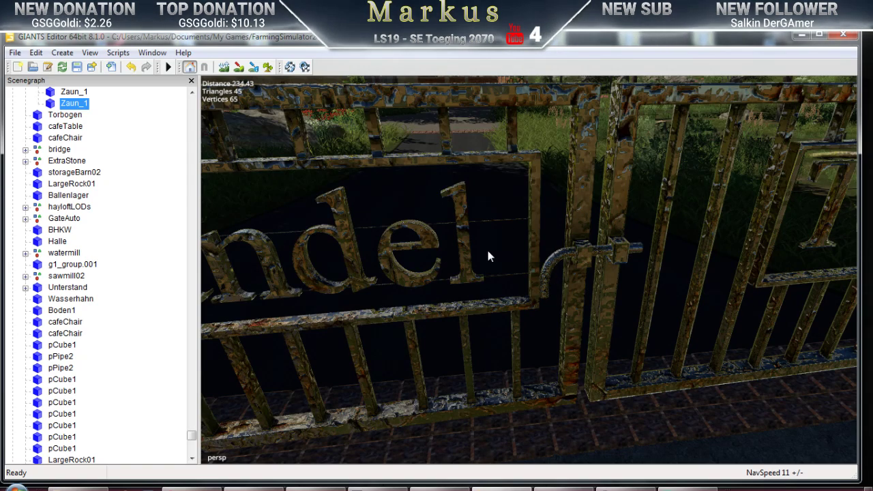
scroll(620, 276, "down", 10)
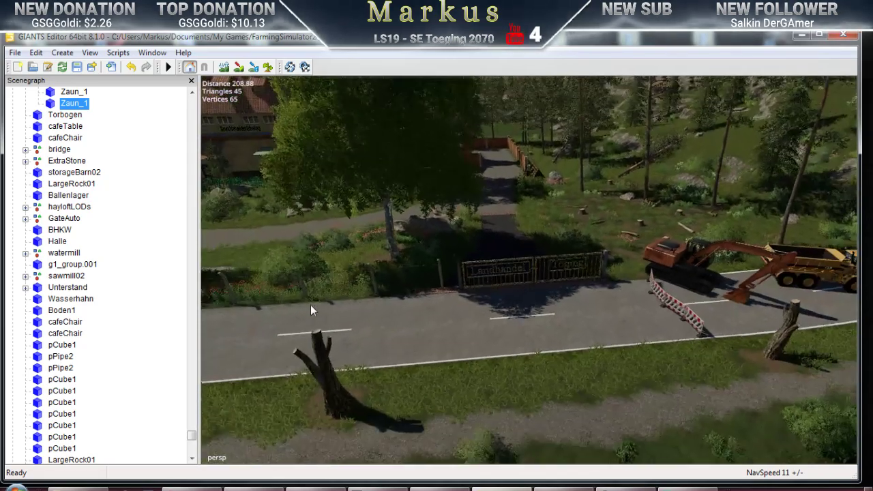
middle_click_drag(302, 249, 448, 245)
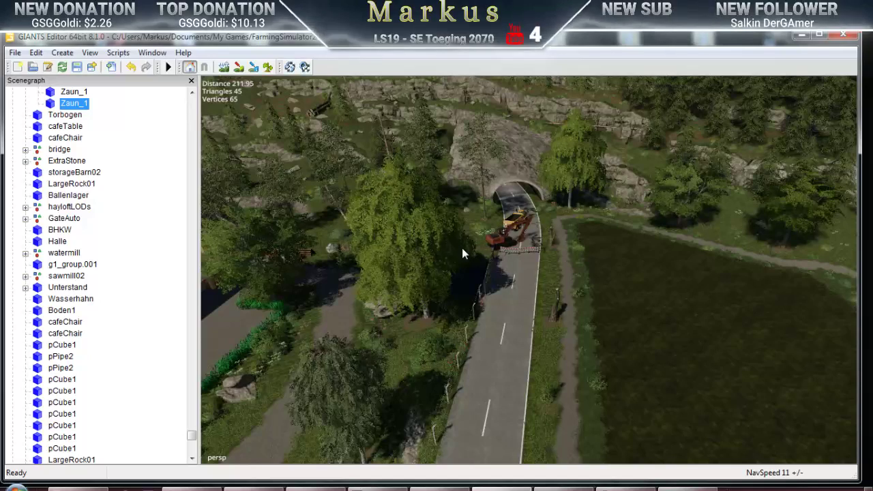
middle_click_drag(466, 290, 447, 344)
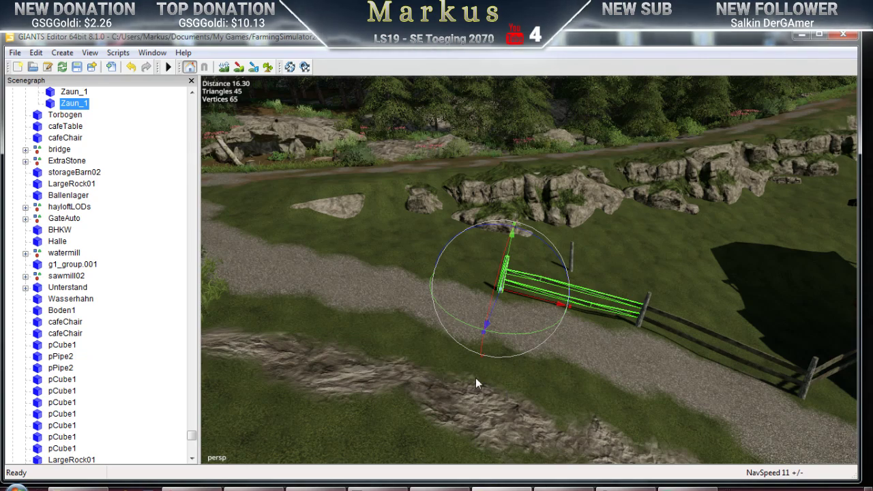
middle_click_drag(475, 378, 545, 372)
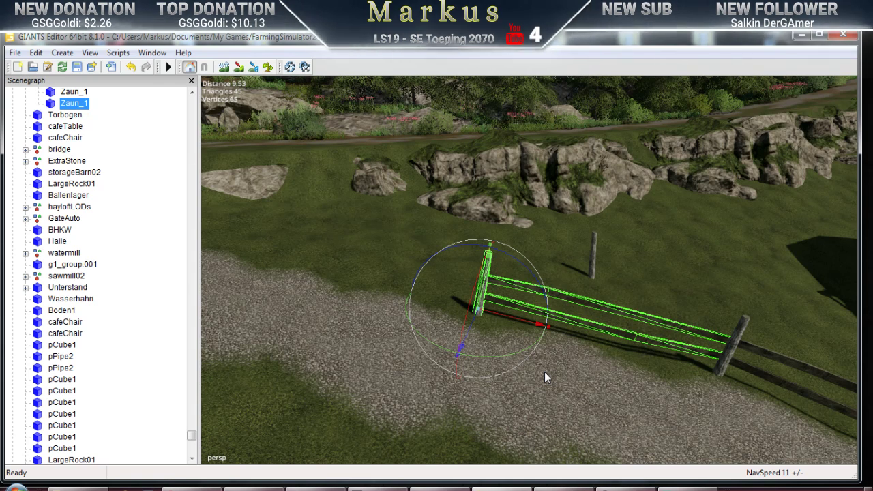
Duplicate the selected Zaun_1 fence, place the copy at the row's open end and adjust its height and tilt to meet the neighbouring post
key("ctrl+d")
left_click_drag(523, 318, 192, 293)
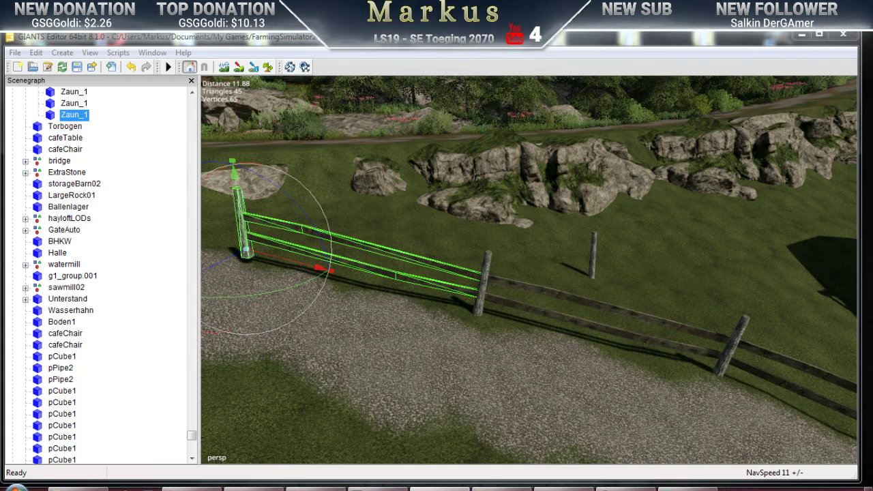
right_click_drag(384, 318, 394, 334)
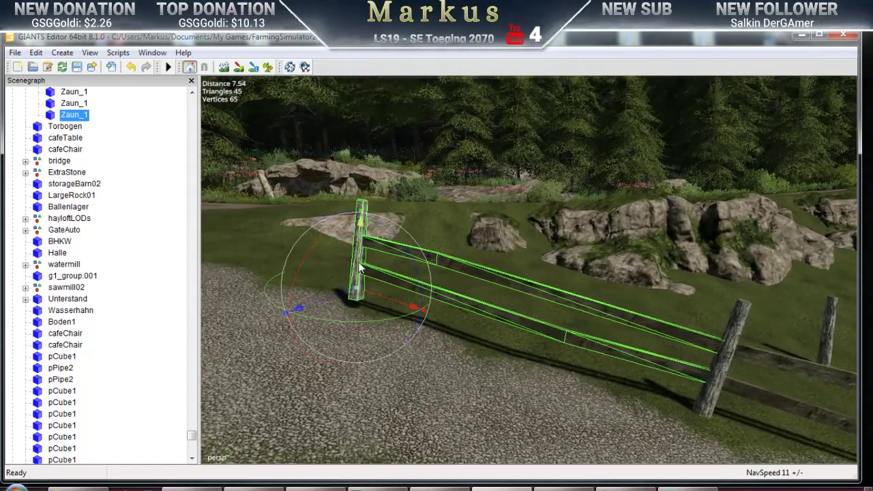
left_click_drag(360, 270, 360, 286)
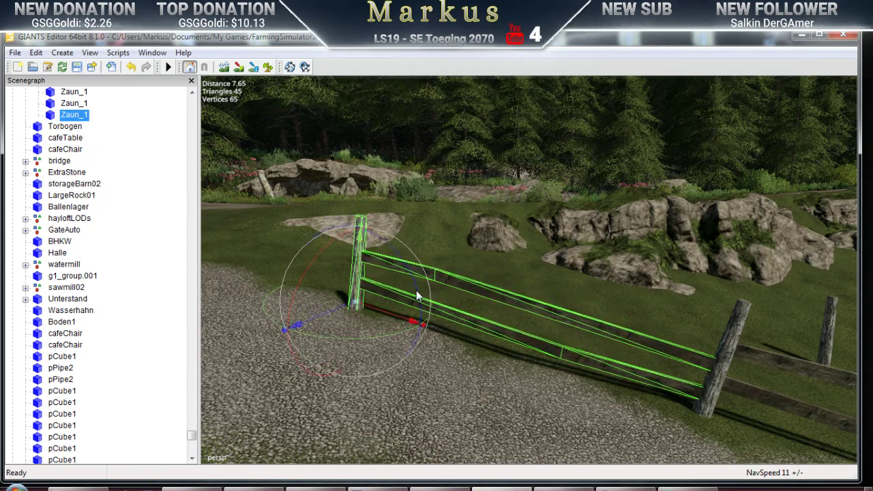
left_click_drag(420, 294, 423, 291)
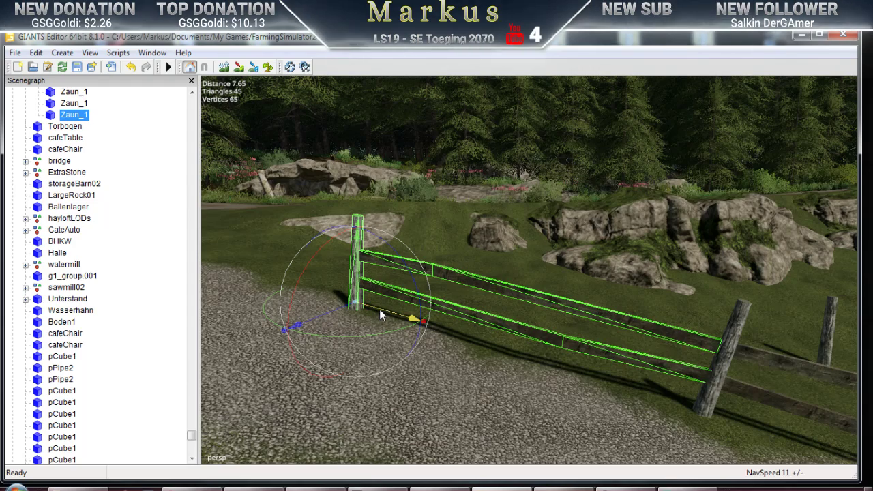
right_click_drag(405, 327, 477, 307)
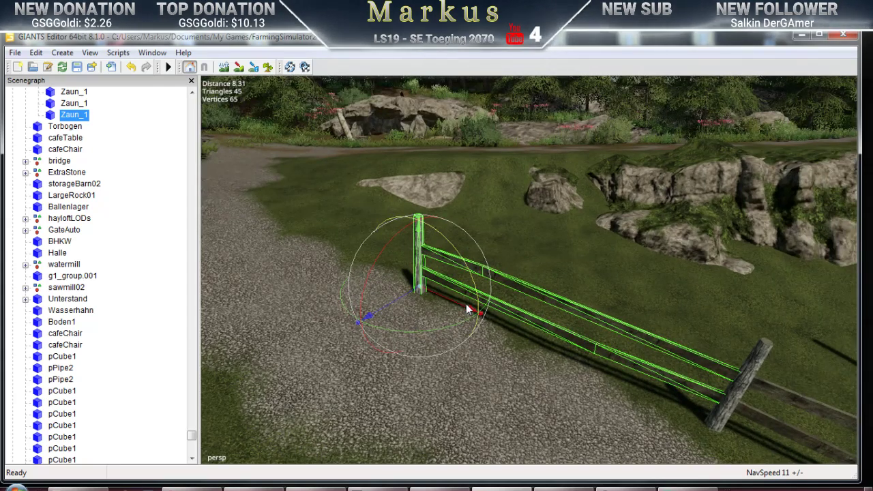
Add another Zaun_1 copy along the gravel path and align its position and rotation with the previous section's end post
key("ctrl+d")
left_click_drag(459, 302, 226, 218)
key("a")
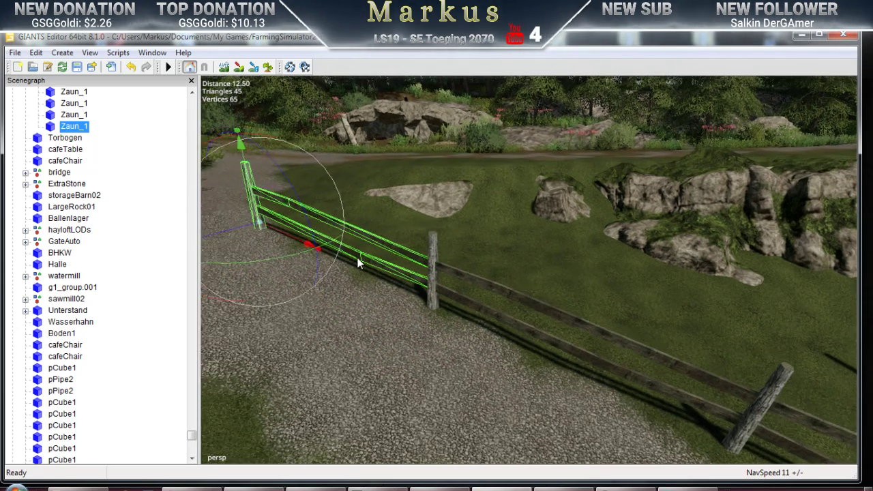
key("w")
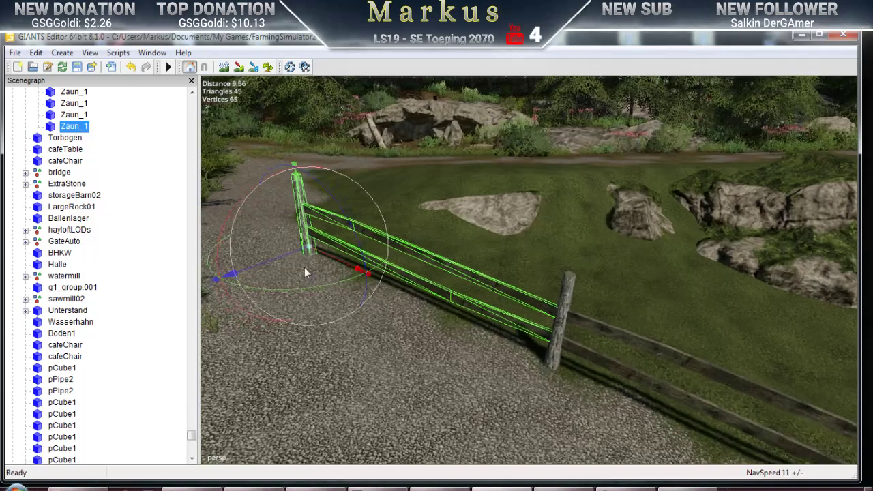
left_click_drag(275, 256, 327, 232)
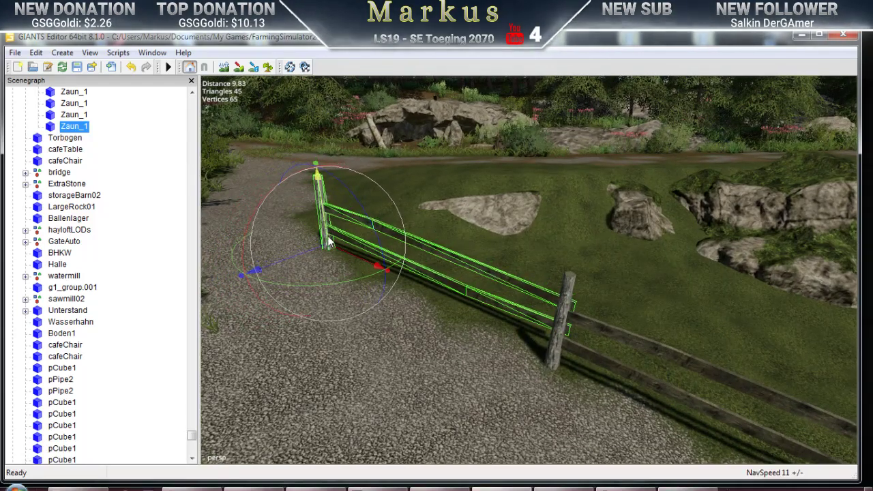
left_click_drag(348, 282, 344, 287)
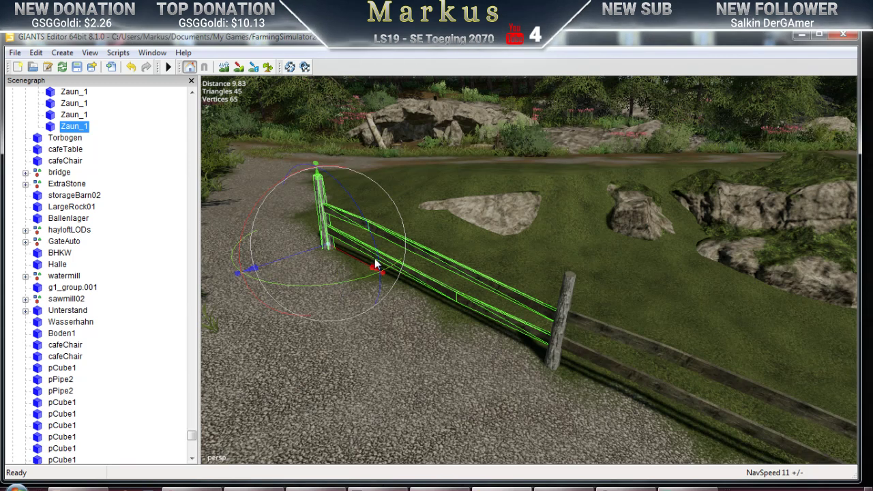
left_click_drag(375, 251, 377, 253)
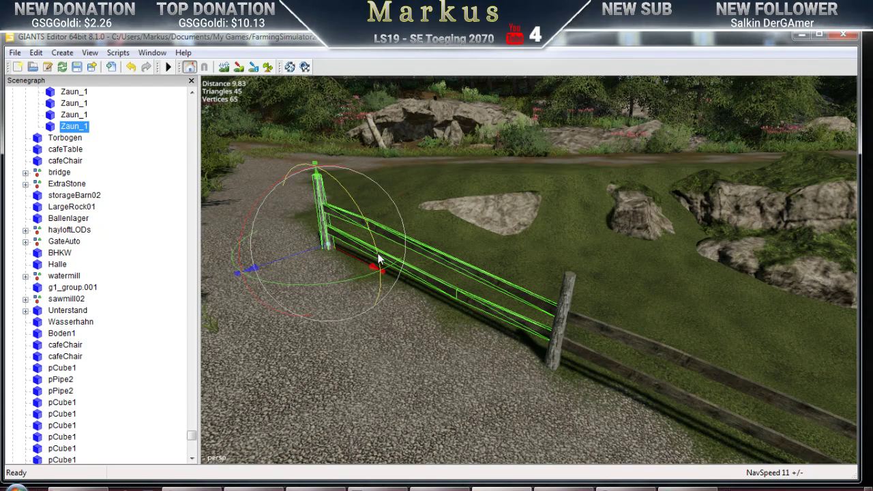
middle_click_drag(388, 280, 460, 317)
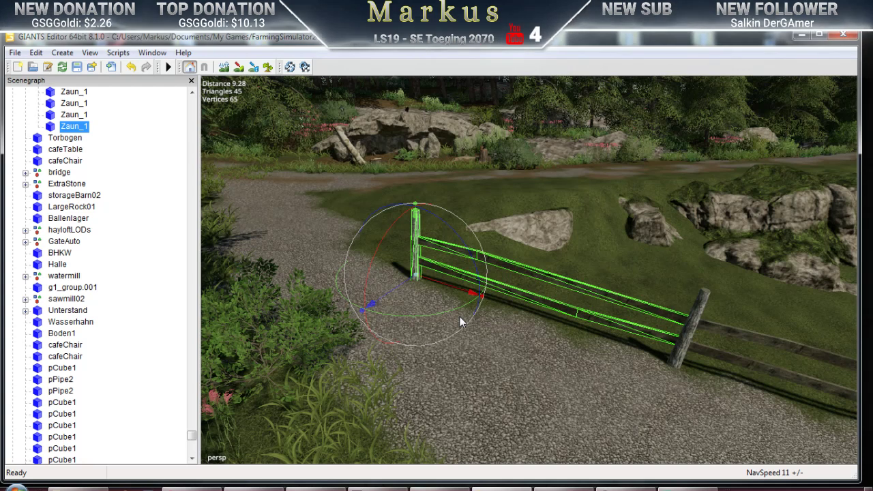
Duplicate the end Zaun_1 section, turn the copy to follow the path's bend and fit its rails to the last post
key("ctrl+d")
left_click_drag(453, 288, 354, 201)
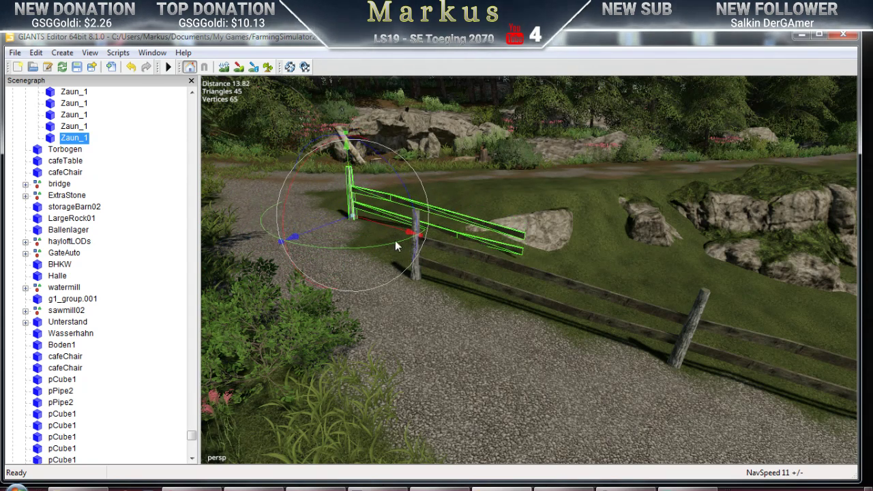
left_click_drag(389, 245, 326, 274)
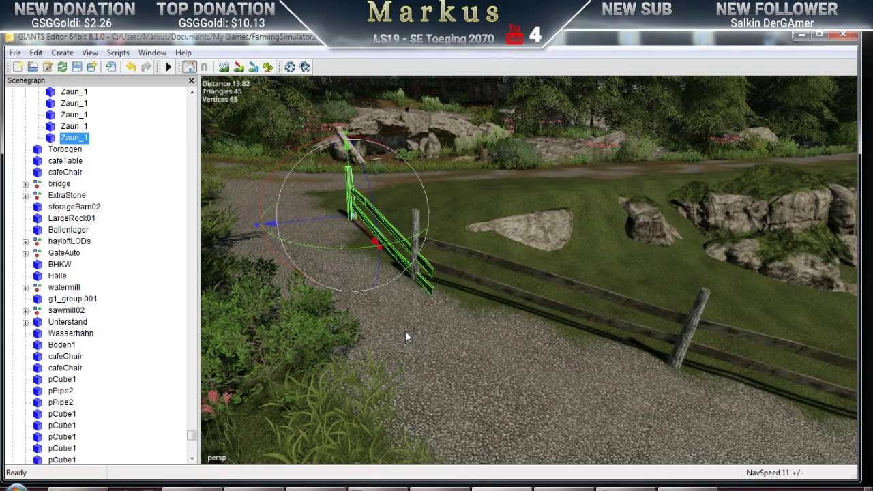
right_click_drag(405, 331, 424, 294)
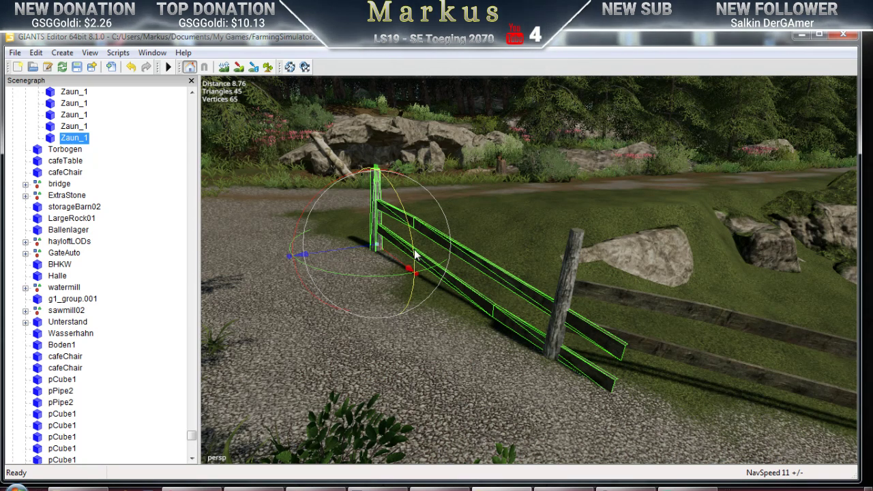
left_click_drag(412, 254, 335, 258)
right_click_drag(335, 259, 352, 287)
right_click_drag(426, 273, 372, 333)
Delete the loose Zaun_1_e post standing on the grass between the fence row and the rocks
middle_click_drag(522, 331, 544, 273)
middle_click_drag(397, 258, 308, 361)
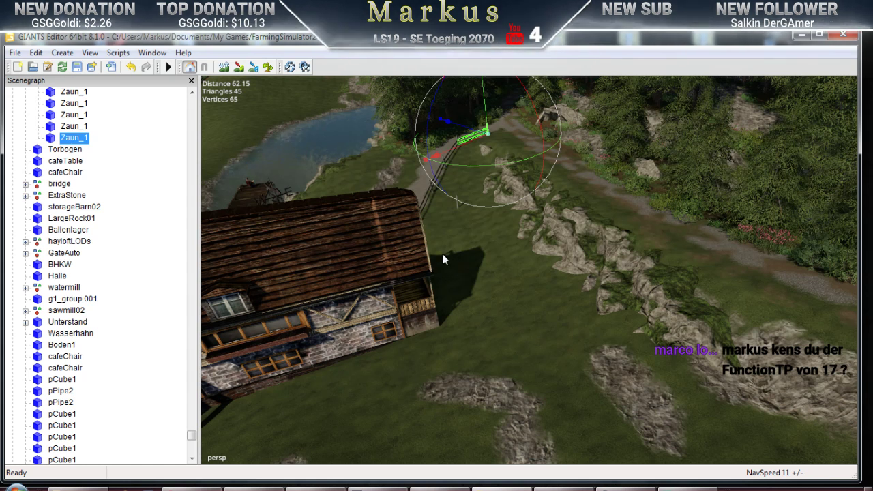
right_click_drag(442, 259, 520, 331)
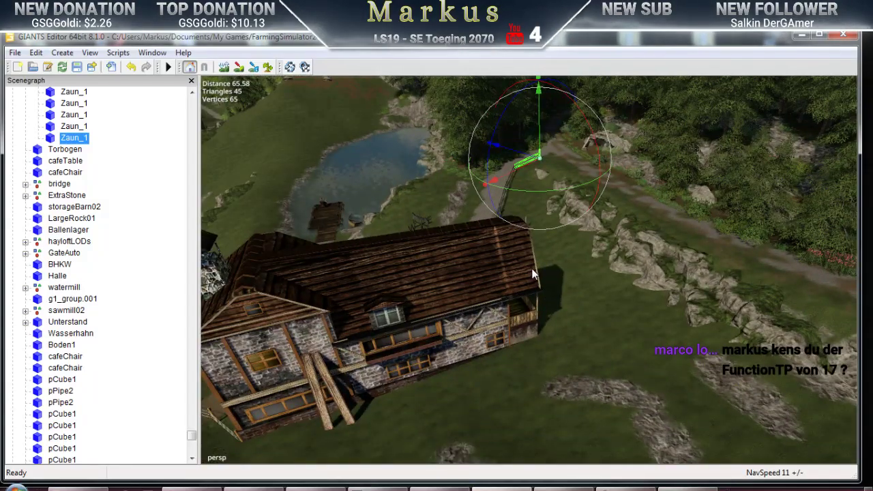
right_click_drag(524, 268, 736, 307)
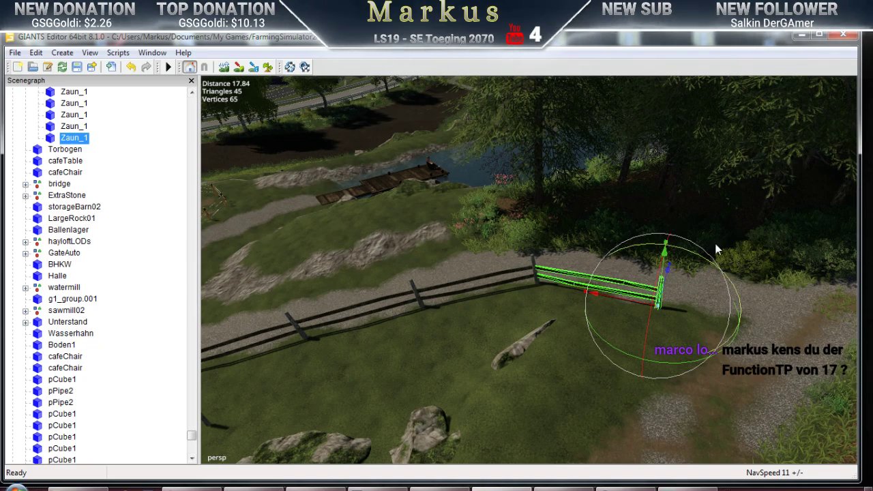
right_click_drag(683, 288, 608, 288)
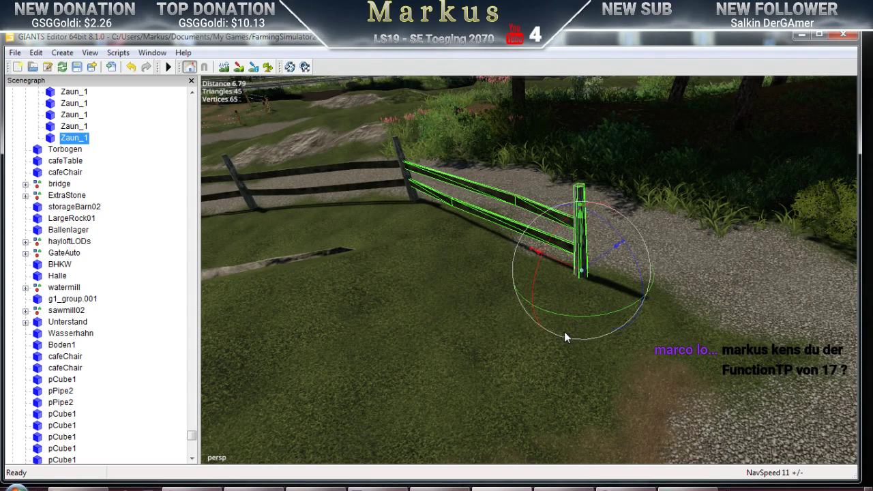
right_click_drag(564, 332, 528, 346)
left_click(508, 300)
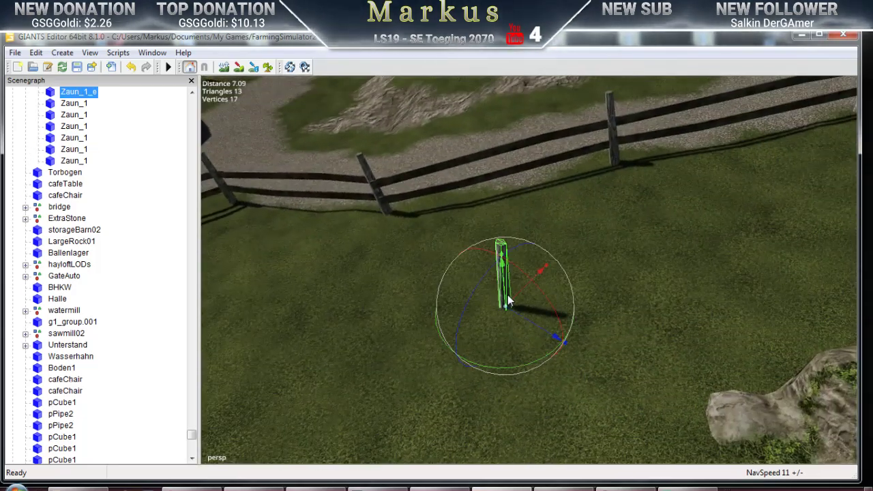
scroll(546, 311, "down", 3)
scroll(568, 317, "down", 3)
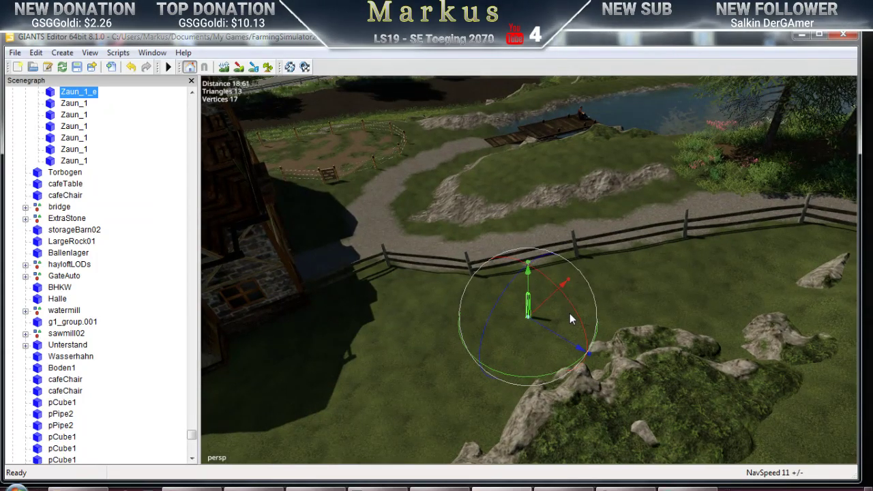
key("Delete")
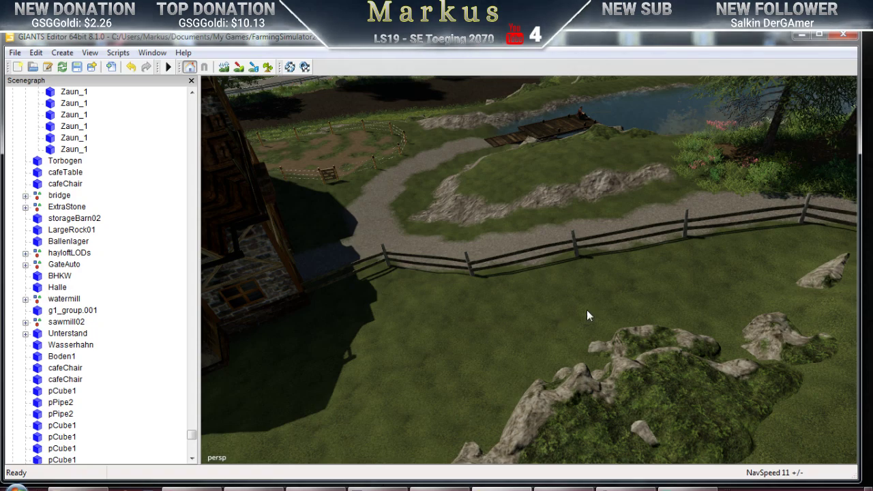
Select the last Zaun_1 section and inspect the fence's open end where the gravel path meets the dirt track
scroll(554, 313, "down", 5)
right_click_drag(518, 319, 533, 299)
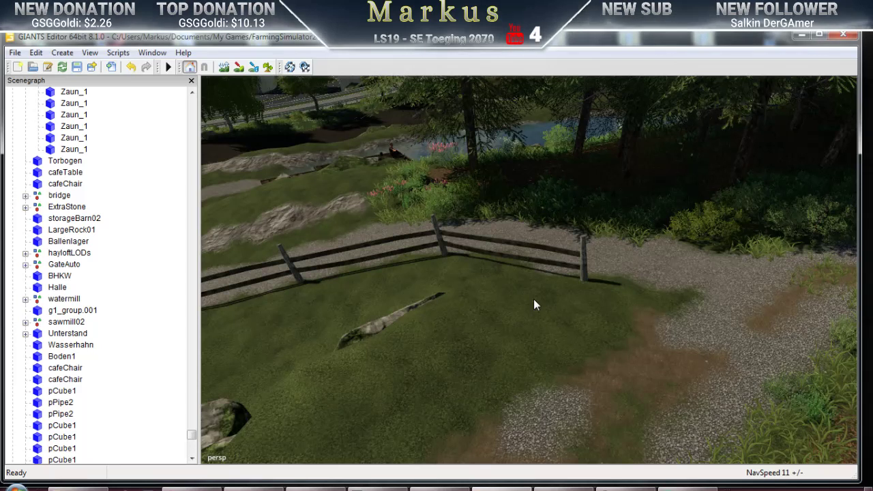
left_click(581, 272)
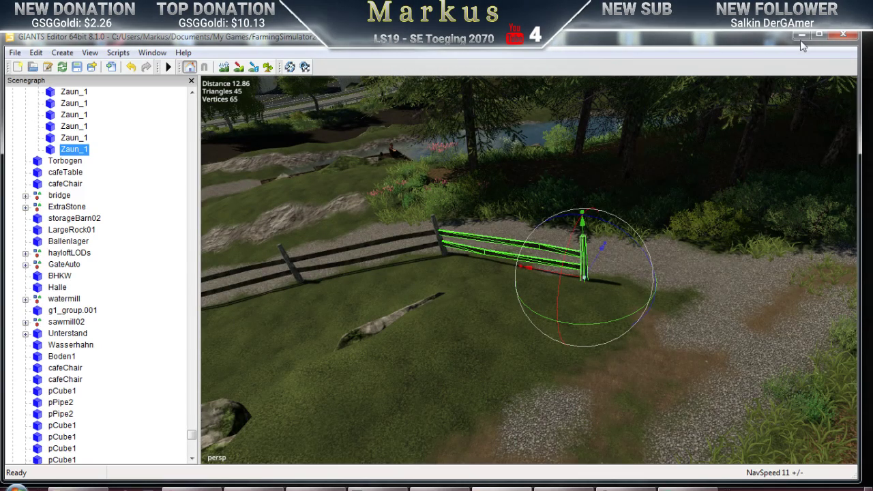
right_click_drag(575, 296, 601, 275)
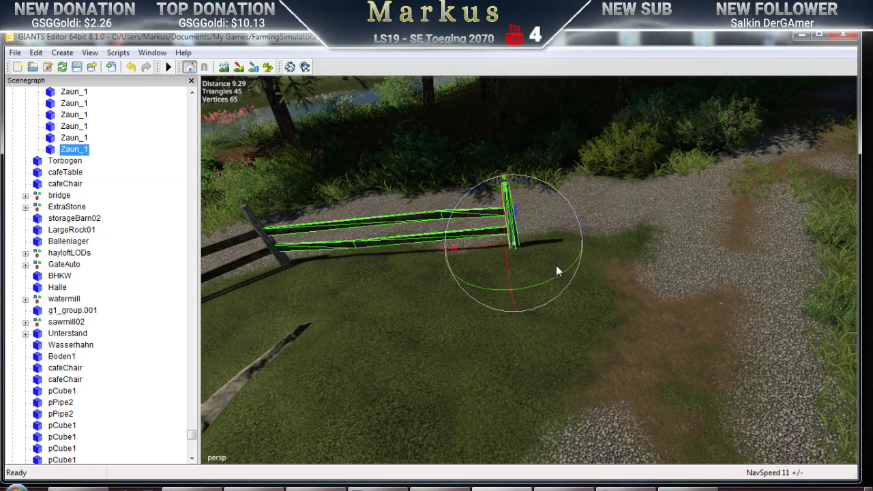
right_click_drag(554, 267, 564, 276)
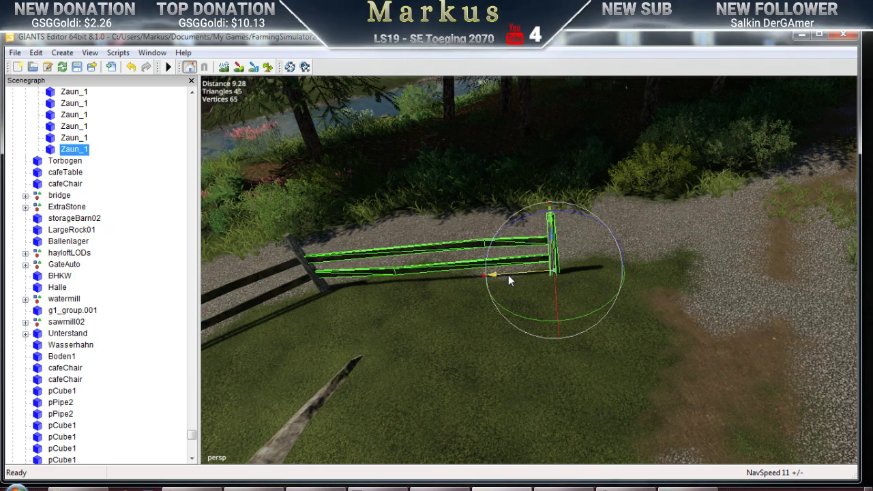
left_click_drag(553, 305, 470, 319, "alt")
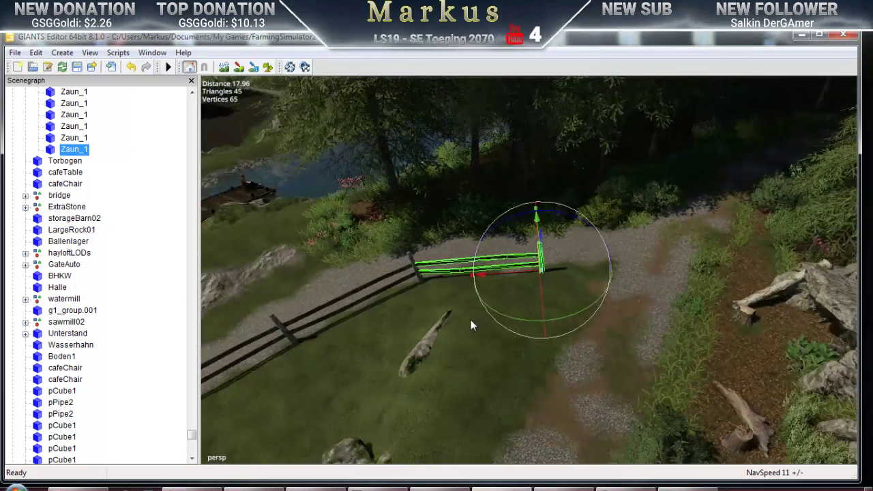
Minimise GIANTS Editor, switch to Windows Explorer and open the Farming Simulator 2019 folder in Programme (x86) on drive C
left_click(802, 36)
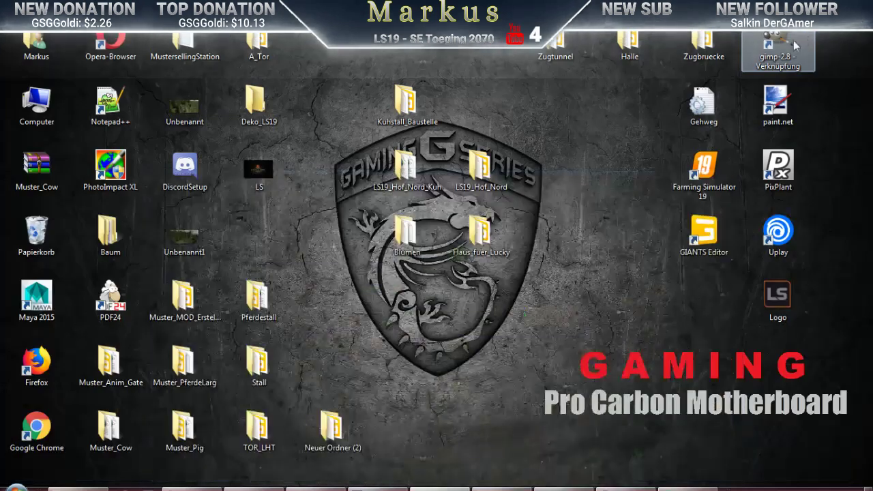
left_click(78, 489)
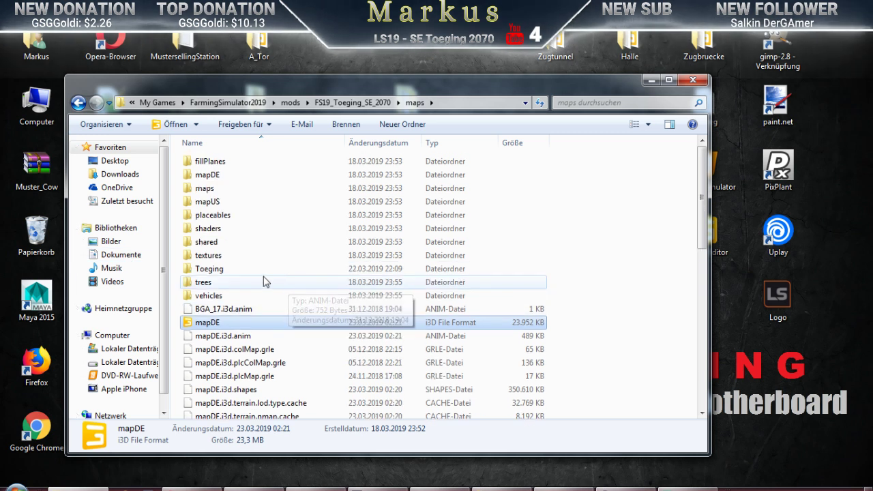
left_click(119, 350)
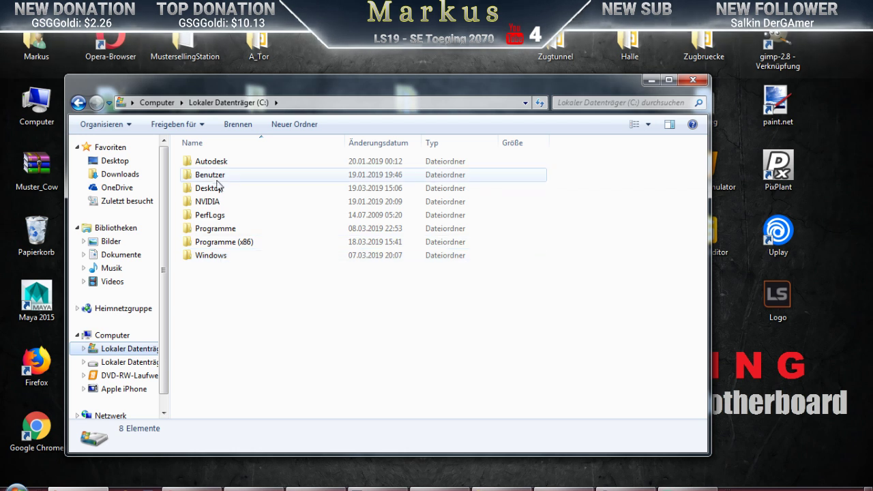
double_click(215, 242)
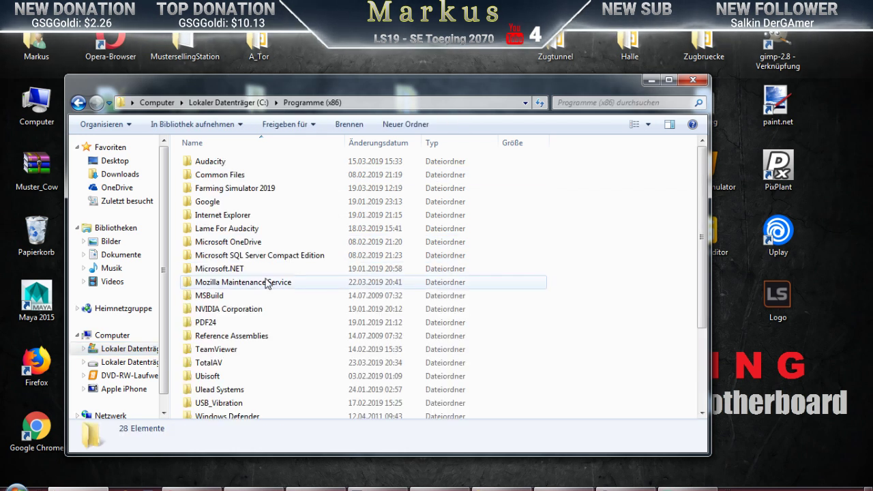
left_click(207, 188)
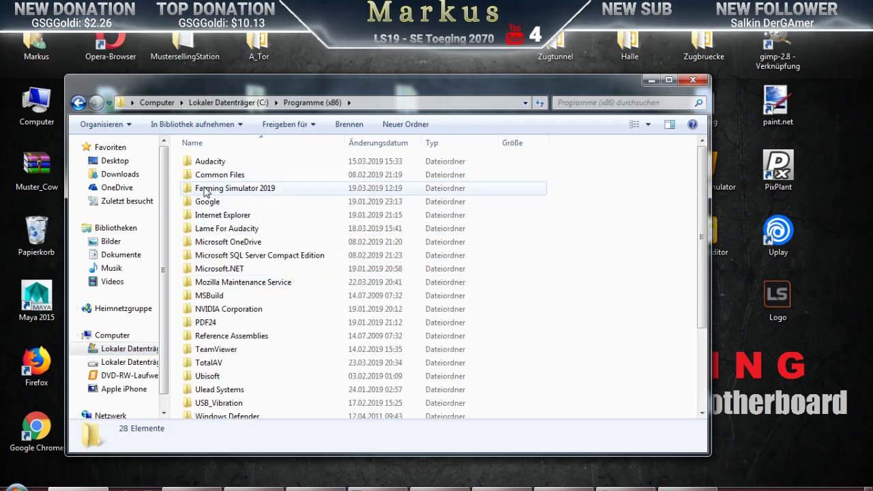
double_click(207, 189)
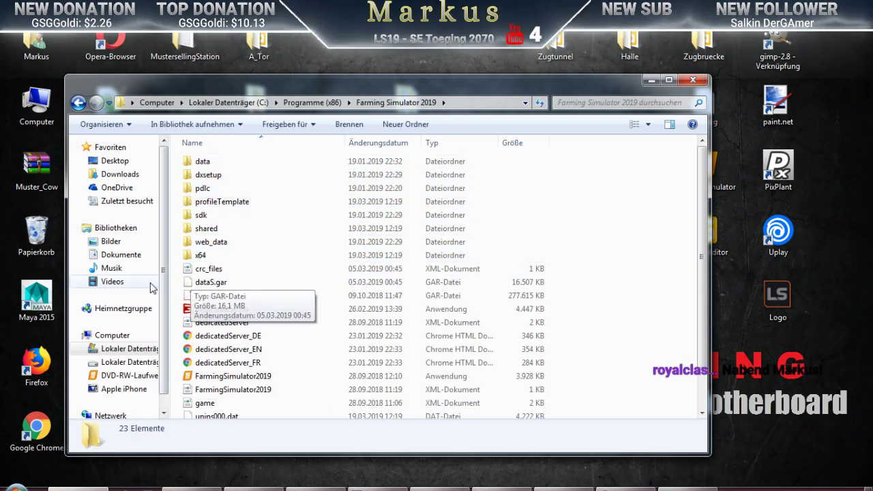
Open the FarmingSimulator2019 folder inside My Games in the Dokumente library
left_click(121, 255)
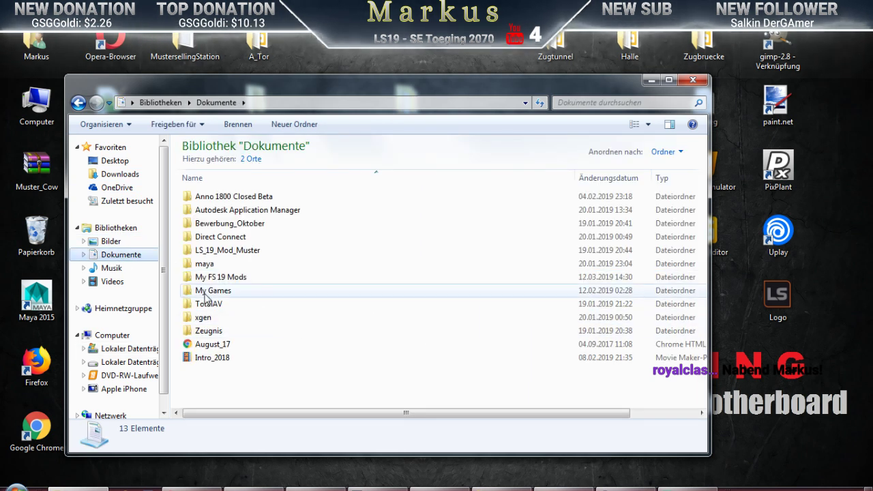
double_click(238, 290)
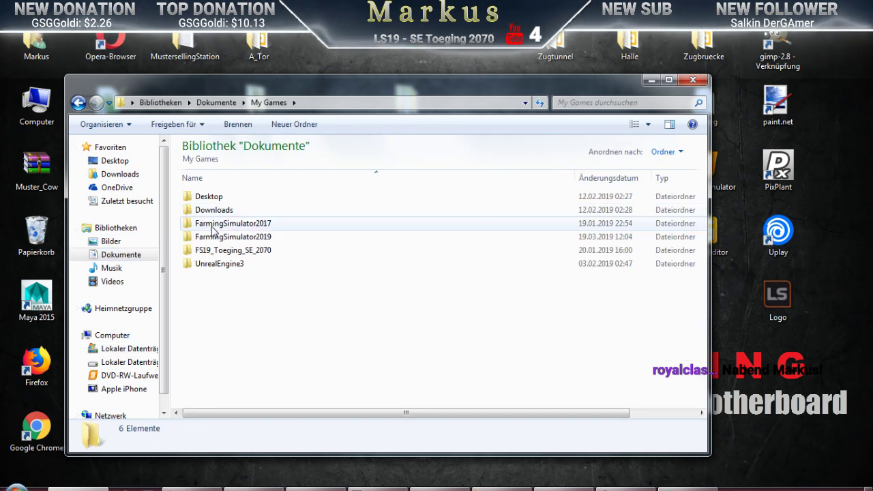
double_click(203, 238)
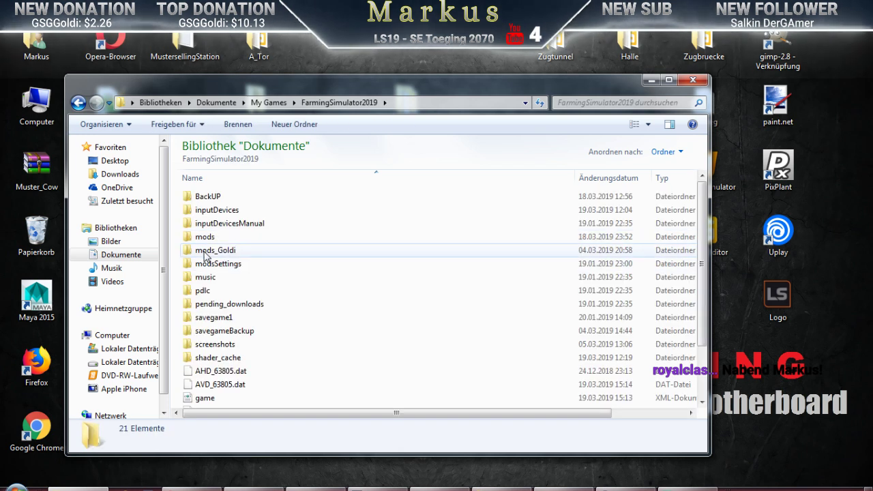
Open the animalHusbandry folder inside mods, FS19_Toeging_SE_2070, placeables
double_click(204, 237)
double_click(210, 200)
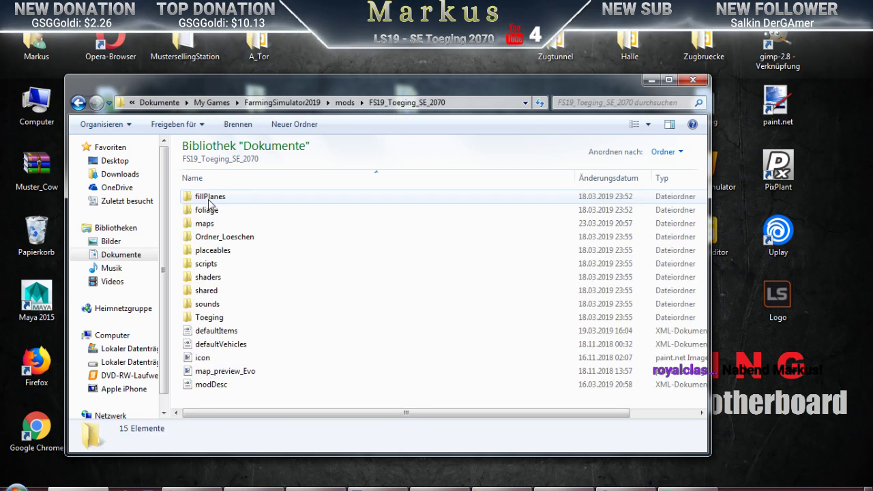
double_click(204, 252)
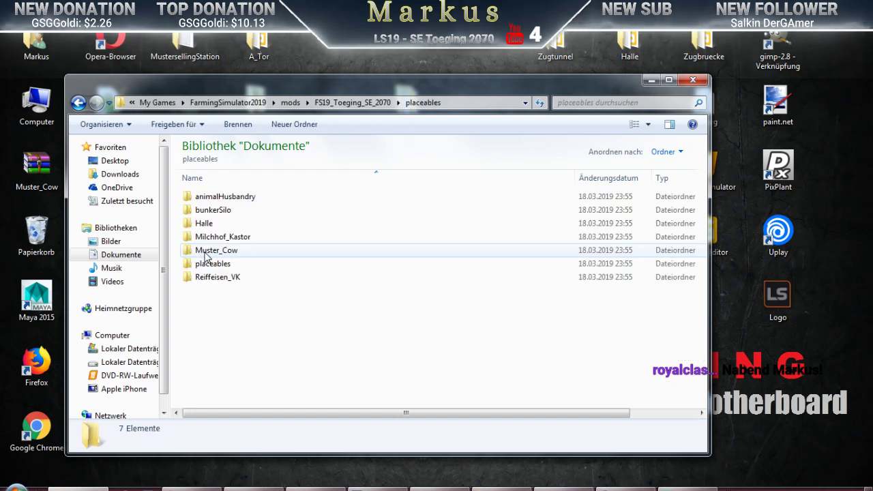
double_click(207, 196)
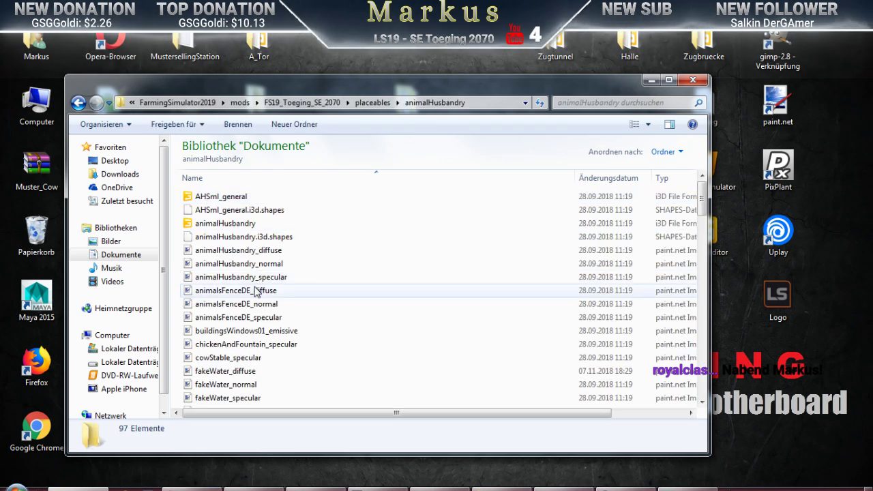
Open the husbandryChickenLarge i3D file with GIANTS Editor version 8.1.0
scroll(322, 315, "down", 6)
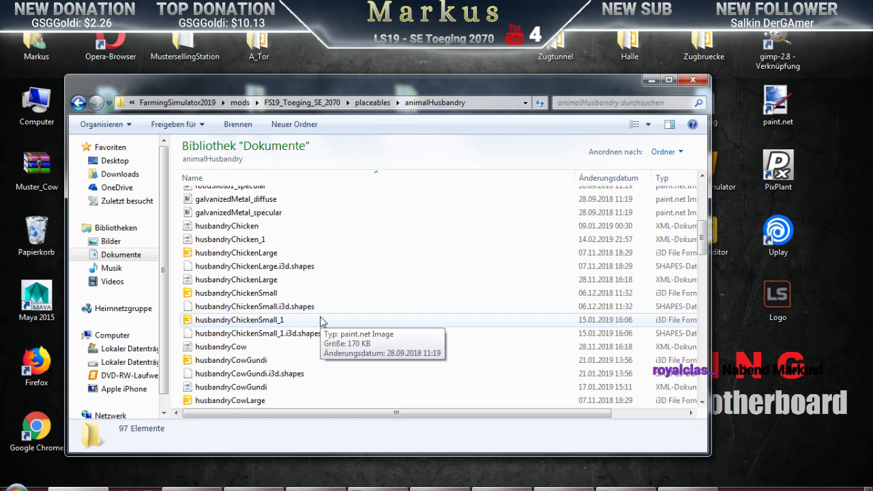
left_click(213, 295)
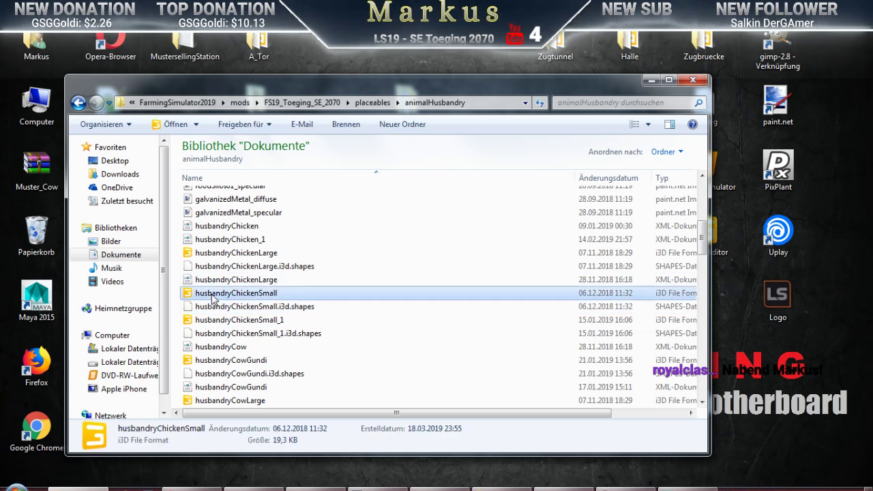
left_click(216, 257)
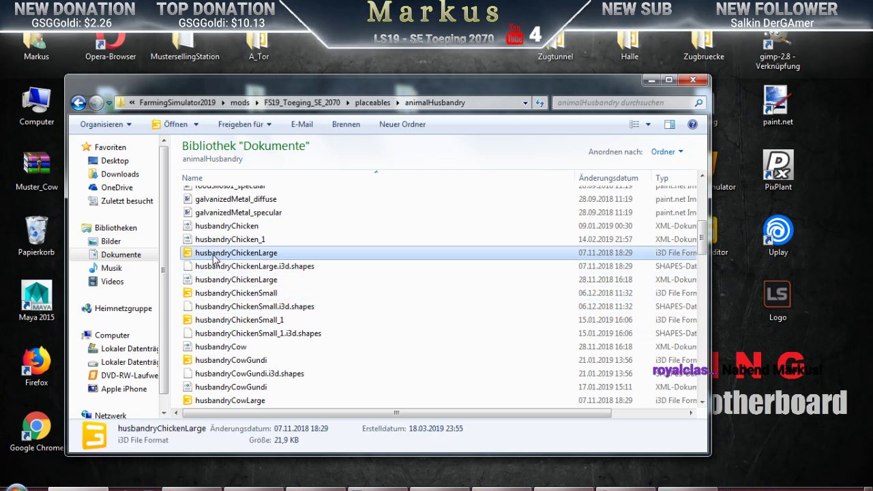
right_click(215, 259)
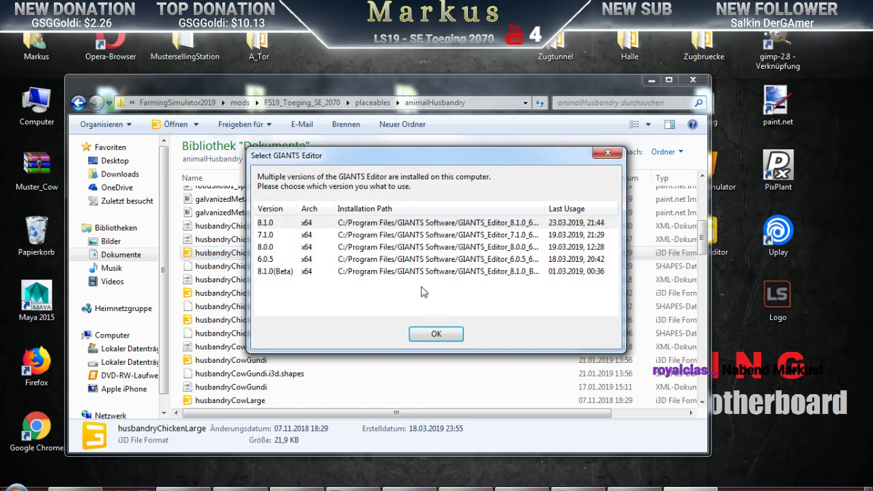
left_click(442, 332)
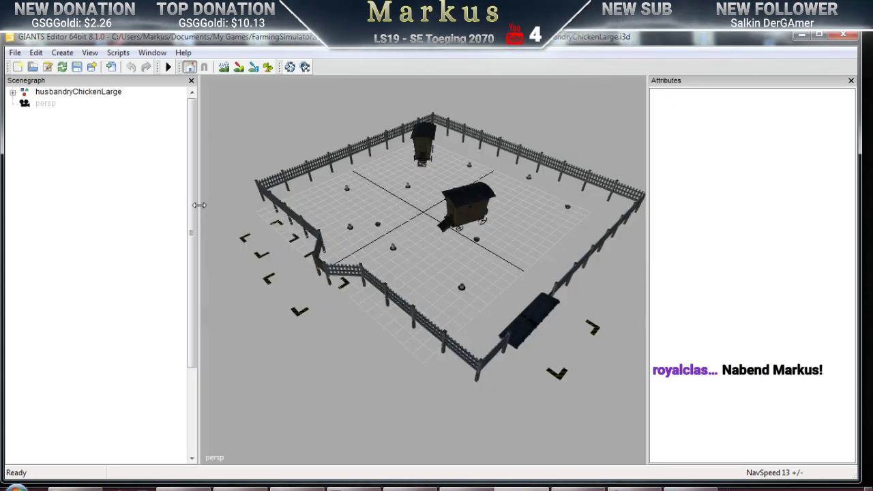
Expand husbandryChickenLarge and its visuals group and examine the fence, gate and chicken equipment objects it contains
left_click(12, 92)
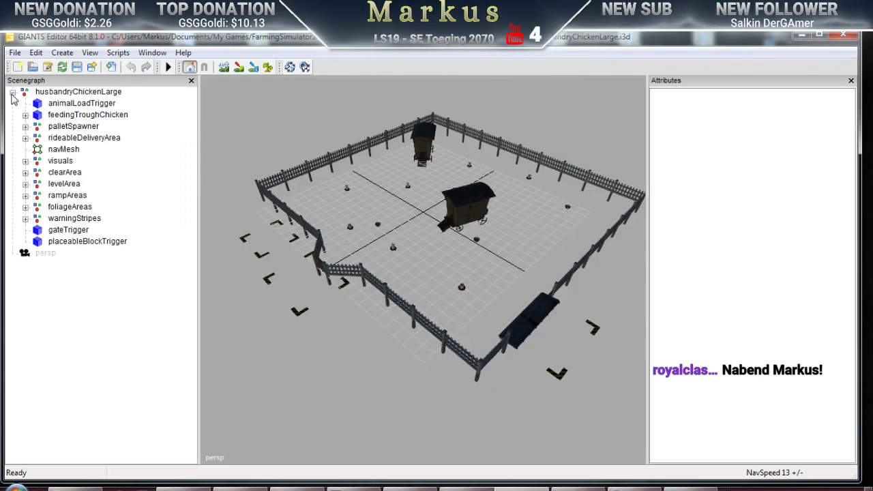
left_click(25, 161)
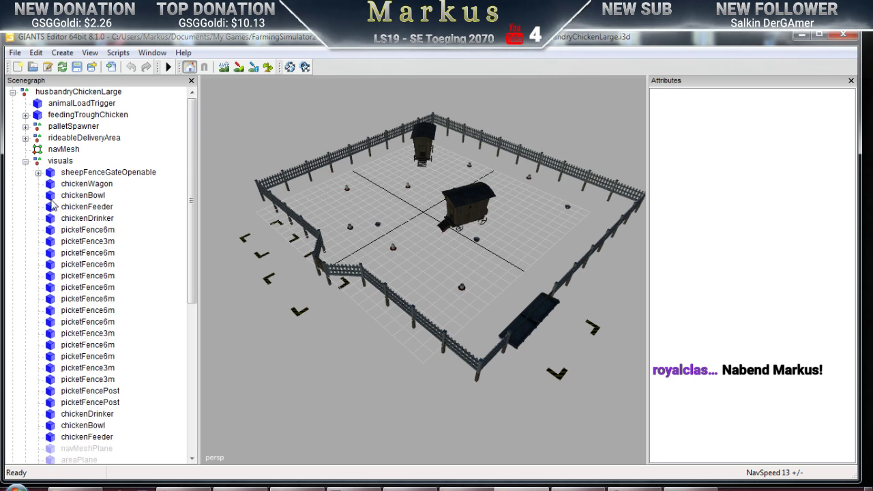
scroll(37, 232, "down", 6)
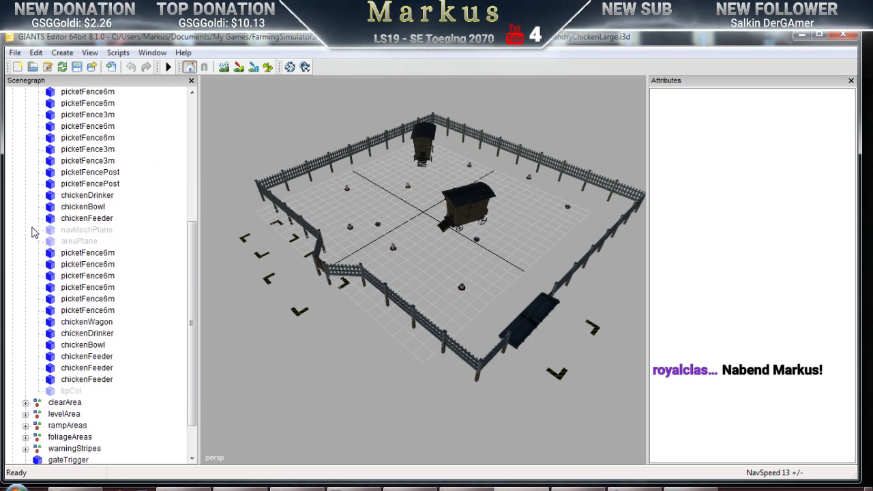
scroll(32, 232, "down", 2)
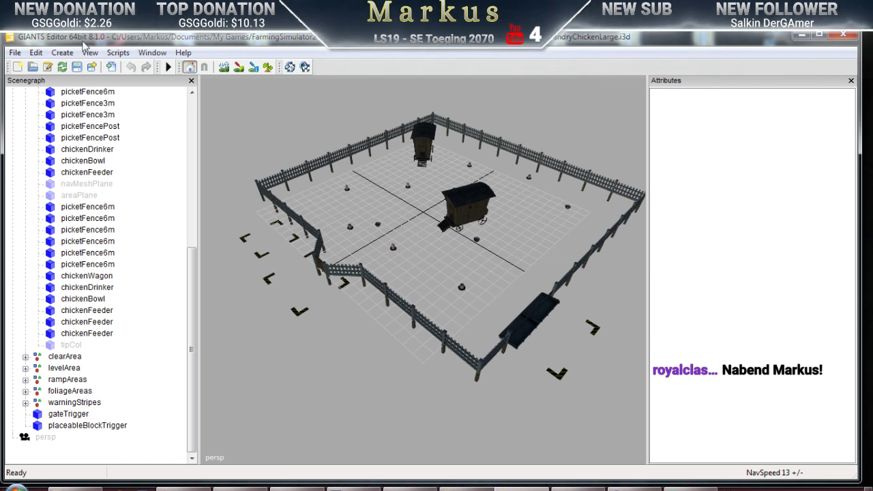
scroll(83, 216, "up", 3)
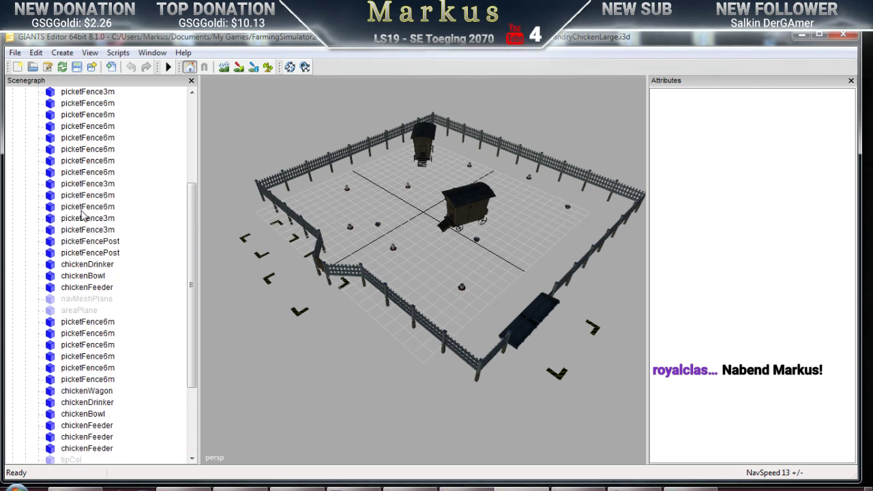
scroll(84, 215, "up", 4)
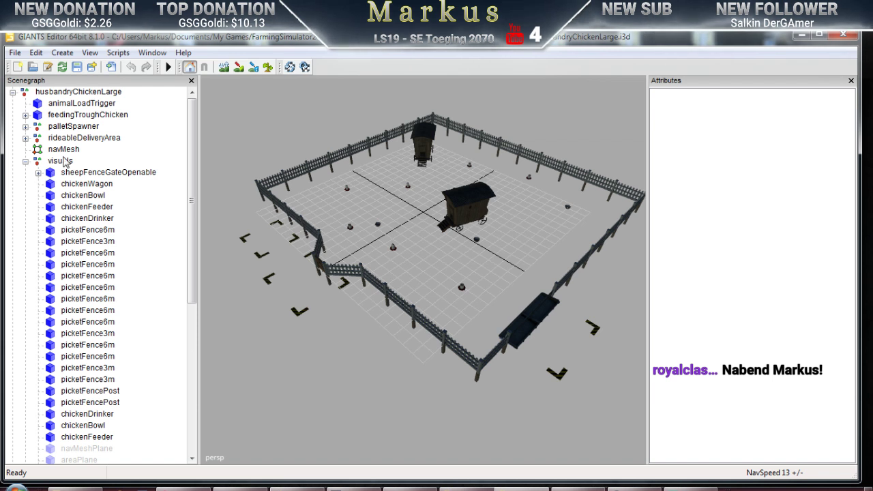
left_click(39, 174)
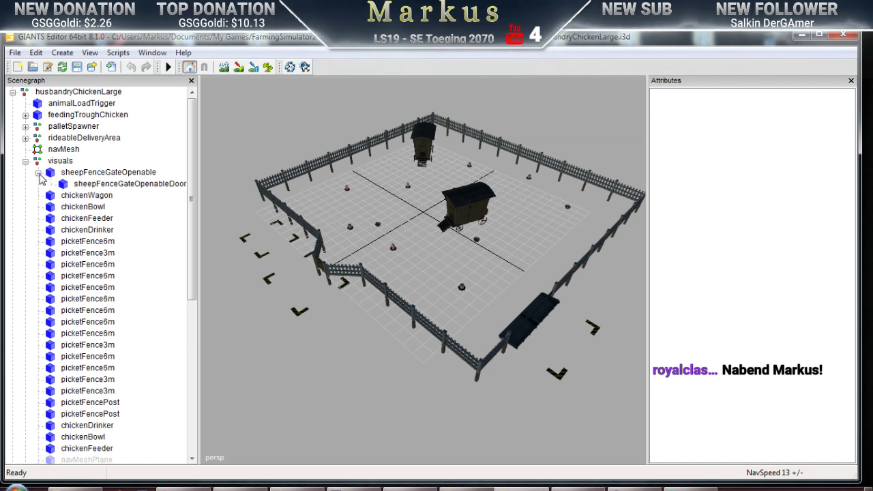
left_click(39, 173)
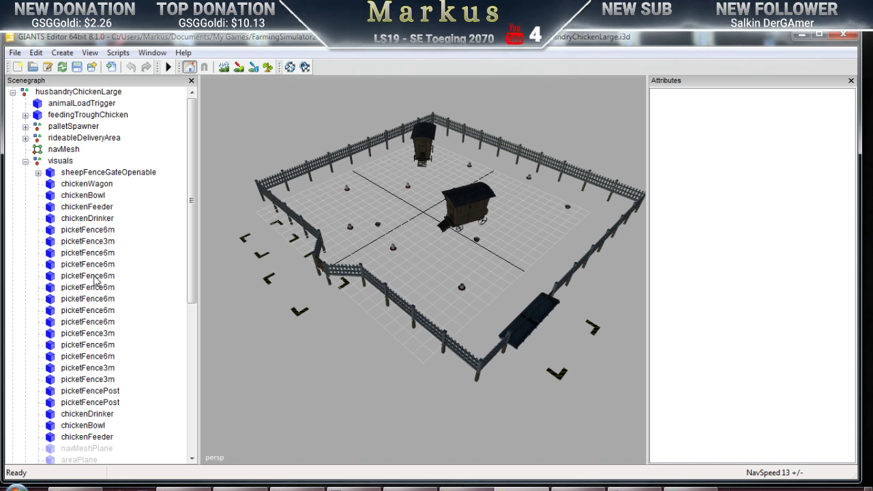
Inspect the attributes of the hidden navMeshPlane and areaPlane objects in the visuals group
scroll(96, 281, "down", 1)
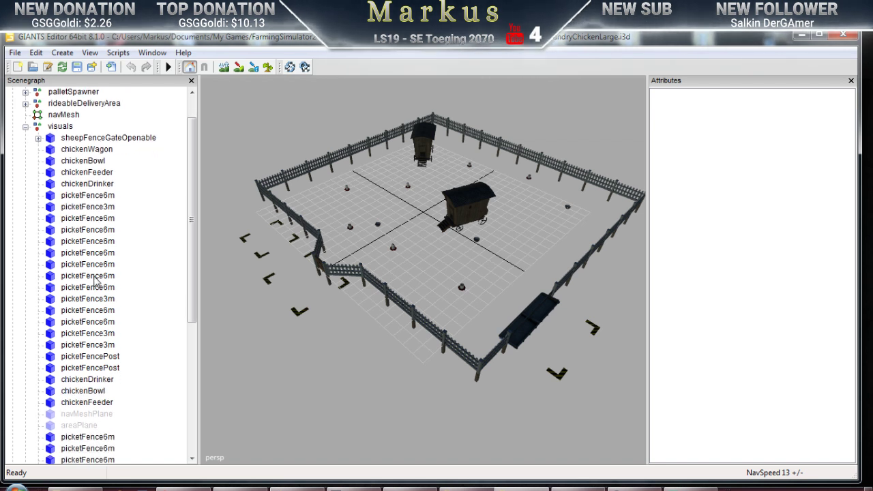
left_click(74, 415)
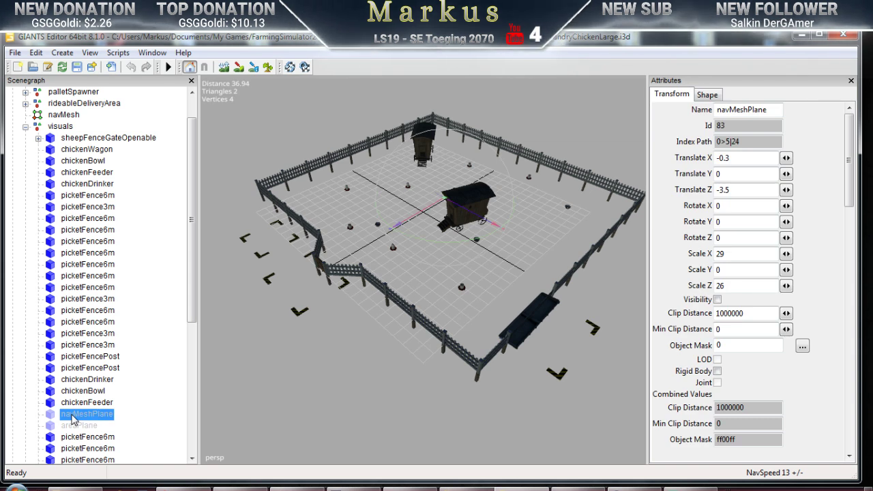
scroll(194, 304, "down", 1)
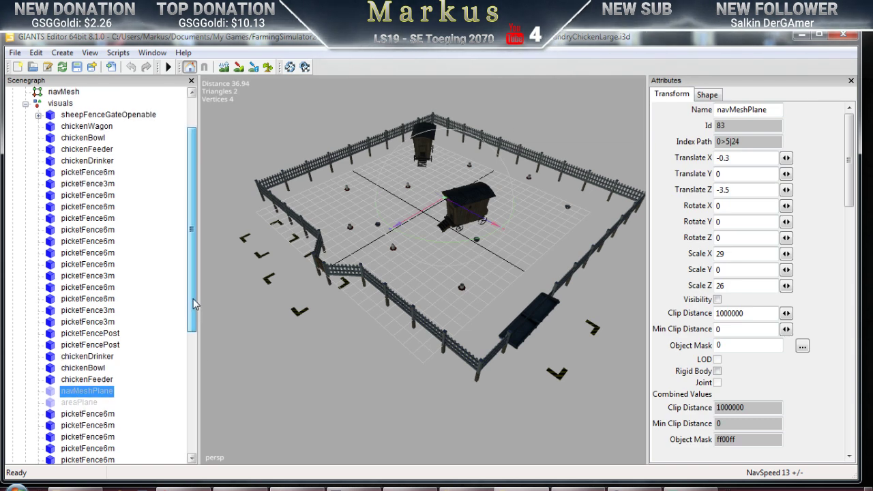
left_click_drag(194, 303, 191, 409)
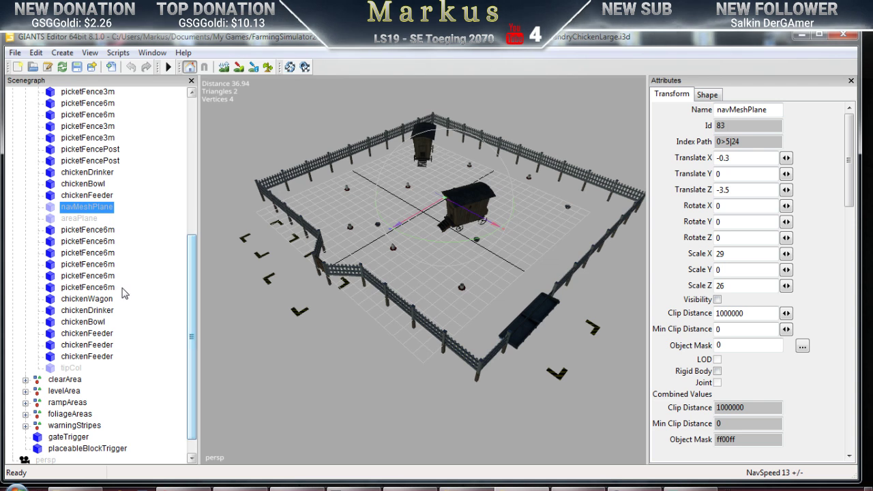
left_click(71, 220)
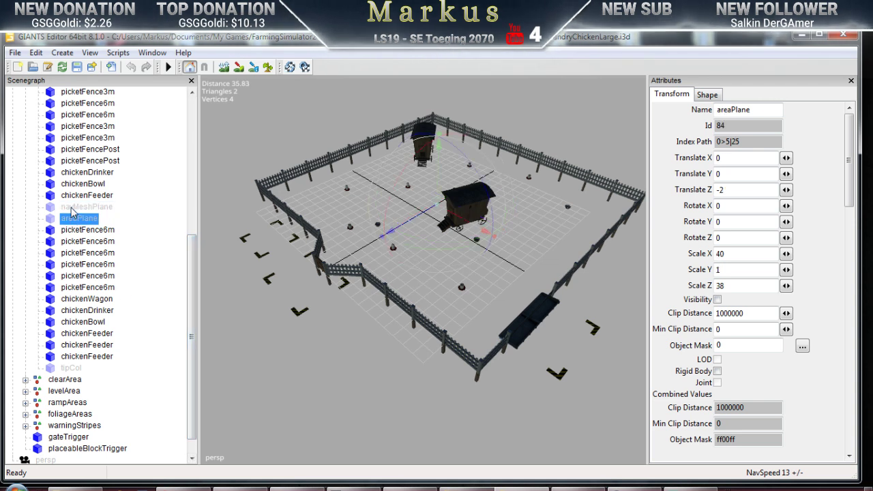
left_click(74, 207)
Turn on the display of navigation meshes for the chicken enclosure and review the visuals group's objects
left_click(118, 53)
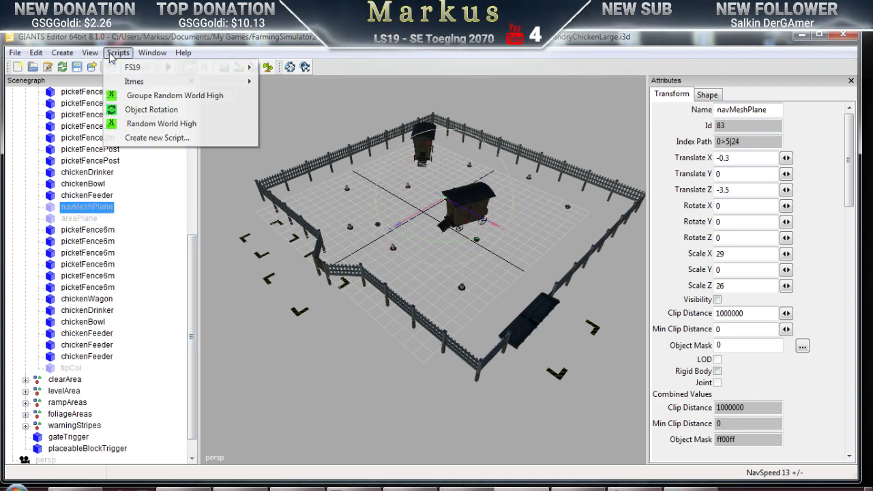
mouse_move(92, 53)
mouse_move(56, 55)
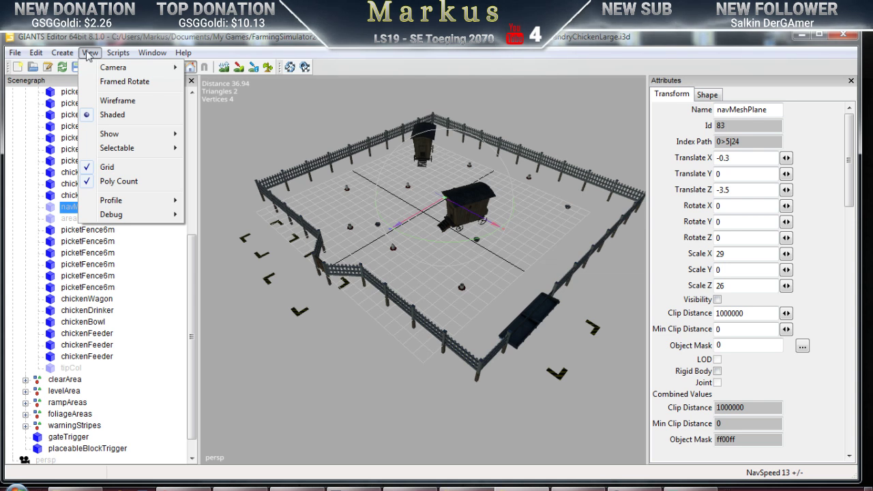
mouse_move(123, 137)
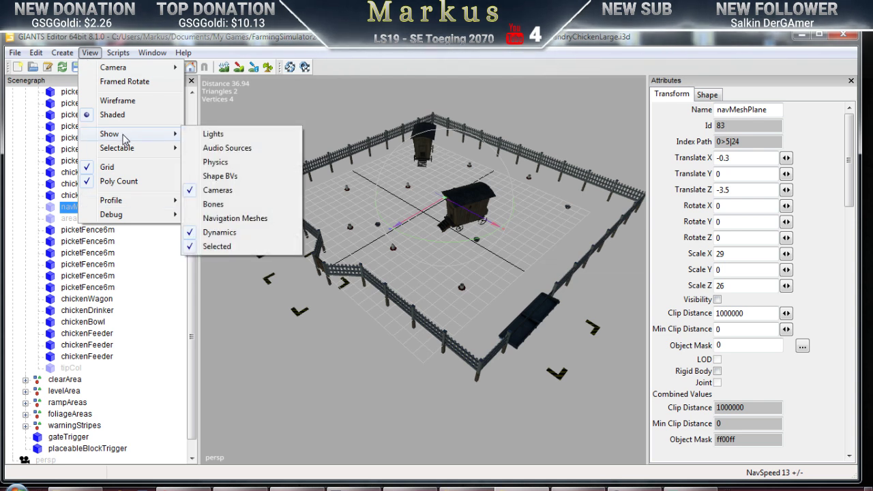
left_click(217, 218)
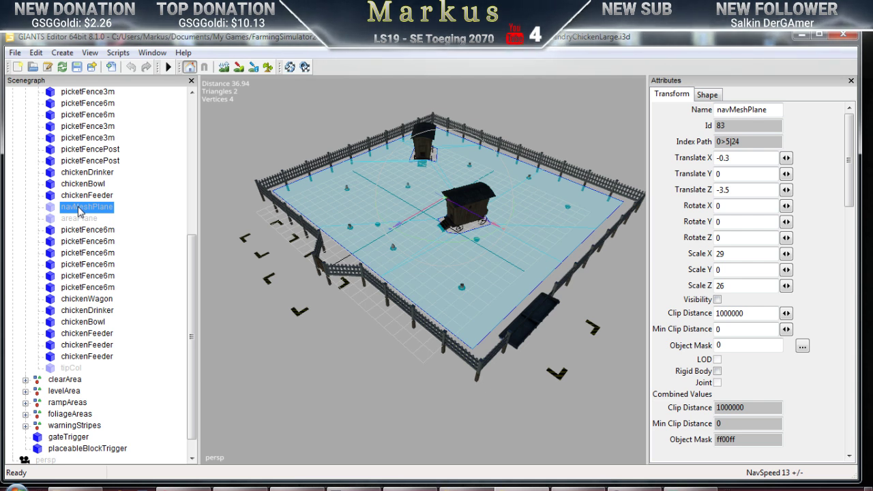
scroll(113, 290, "up", 5)
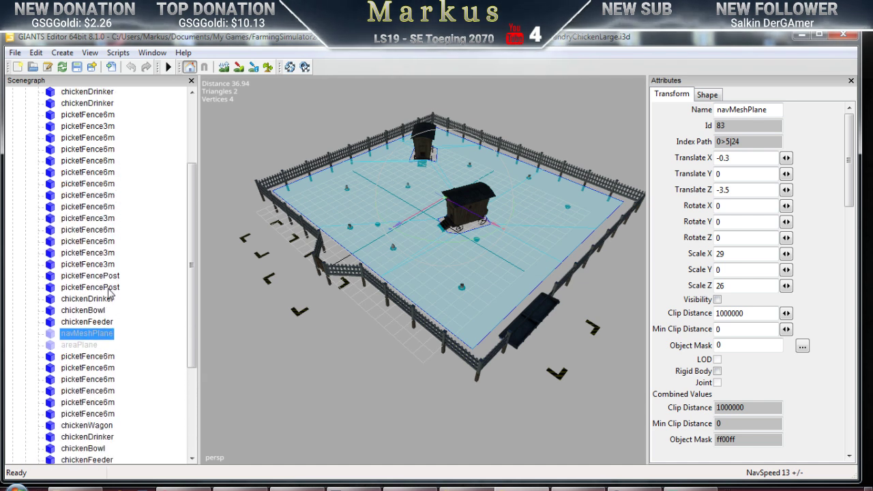
scroll(109, 292, "up", 2)
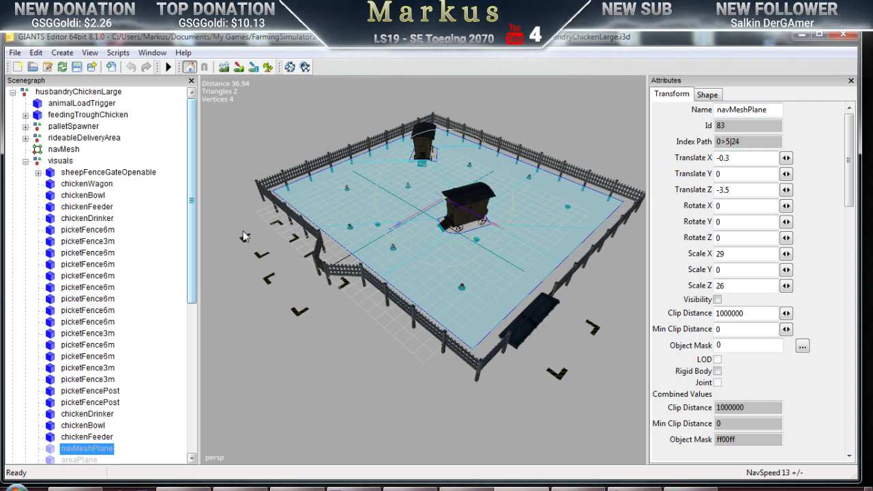
Close the chicken husbandry scene and the Explorer window, and switch back to the map in GIANTS Editor
left_click(844, 37)
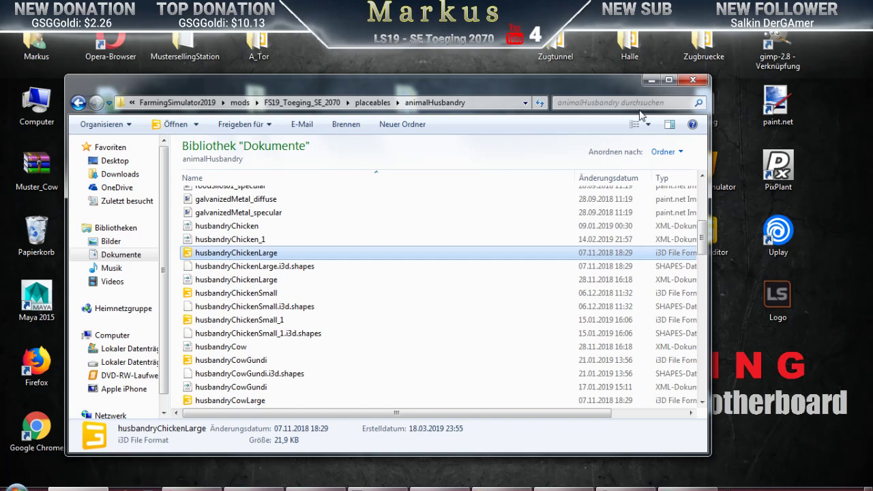
left_click(693, 79)
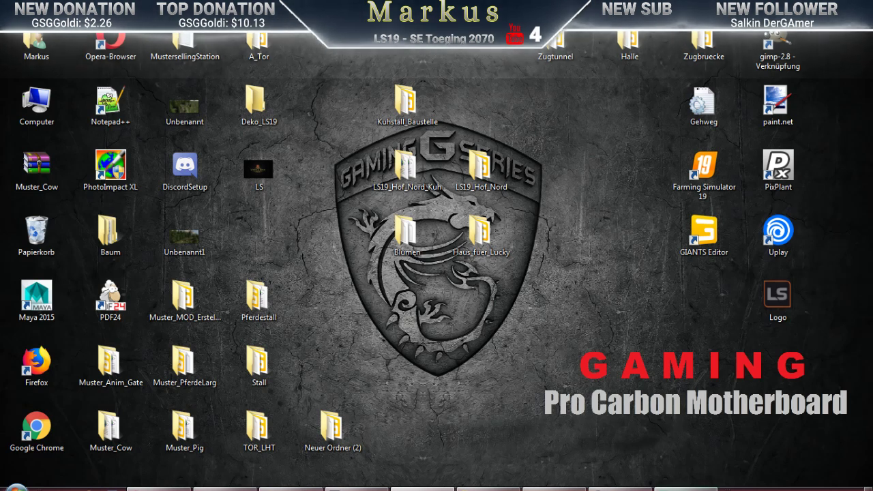
mouse_move(686, 488)
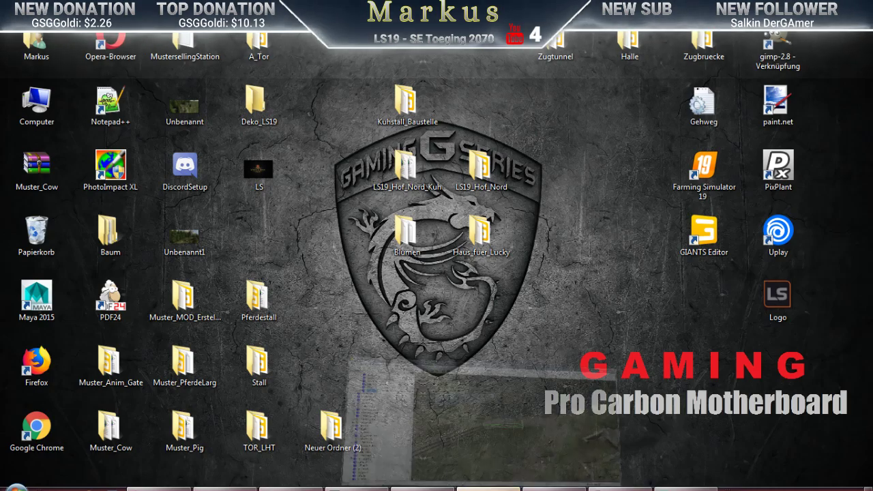
left_click(488, 488)
right_click_drag(548, 348, 589, 311)
left_click(60, 53)
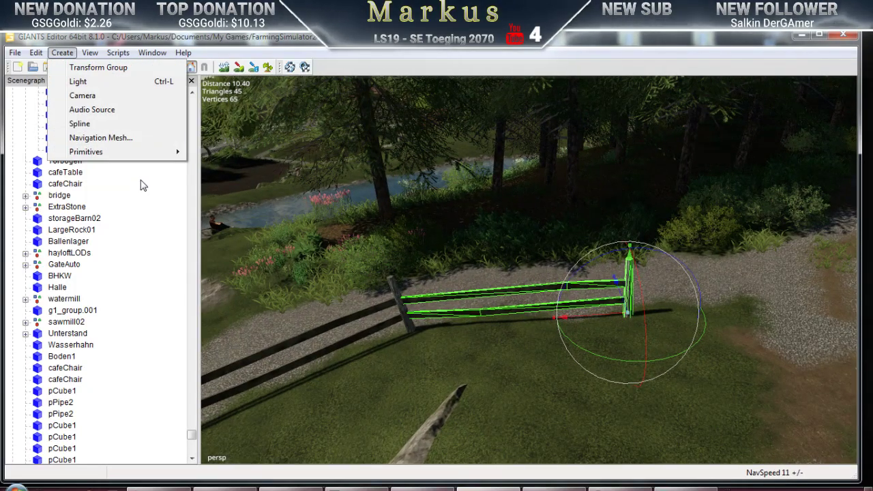
mouse_move(99, 153)
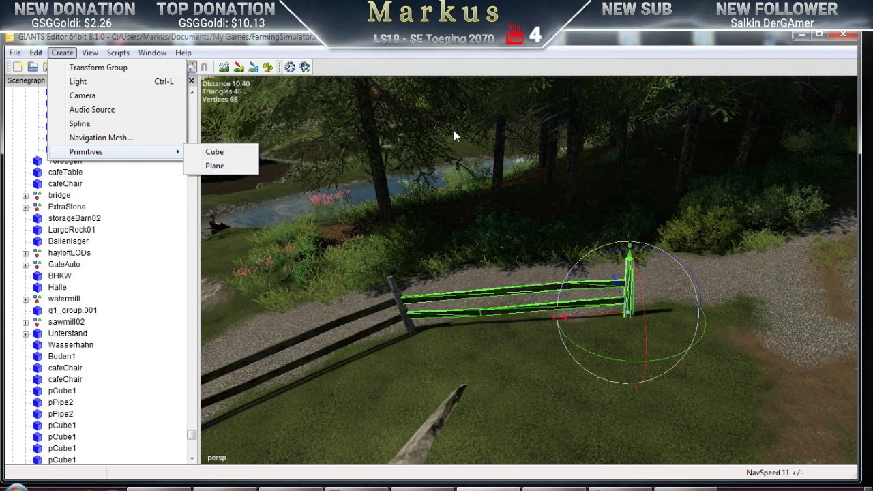
key("Escape")
key("Escape")
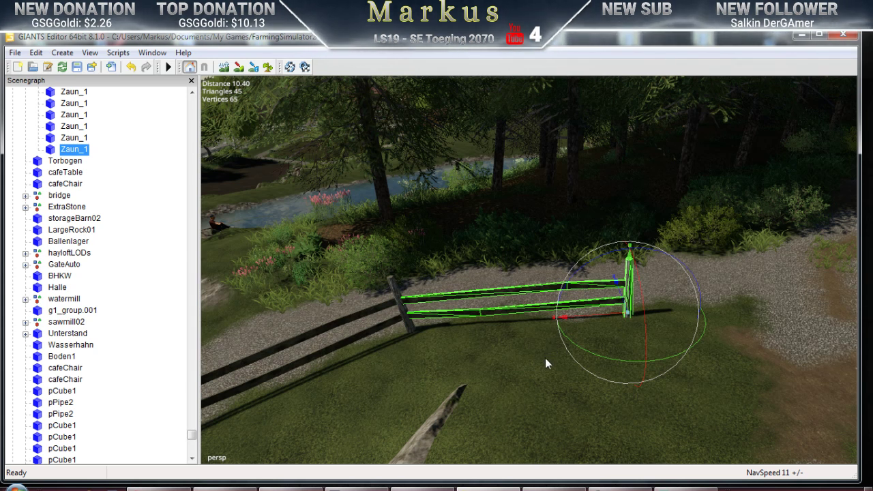
Inspect the round fenced paddock beside the stone and timber house on the map
right_click_drag(443, 335, 443, 277)
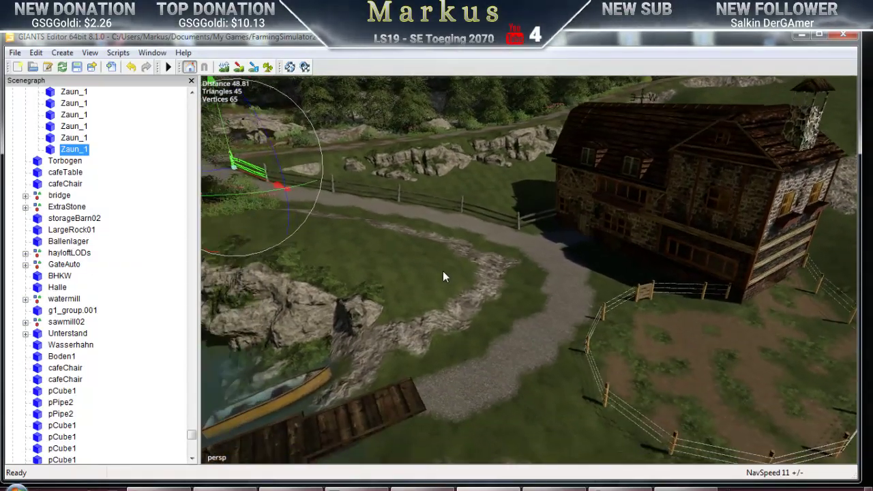
mouse_move(510, 321)
right_mouse_down()
mouse_move(390, 293)
mouse_move(523, 317)
right_mouse_up()
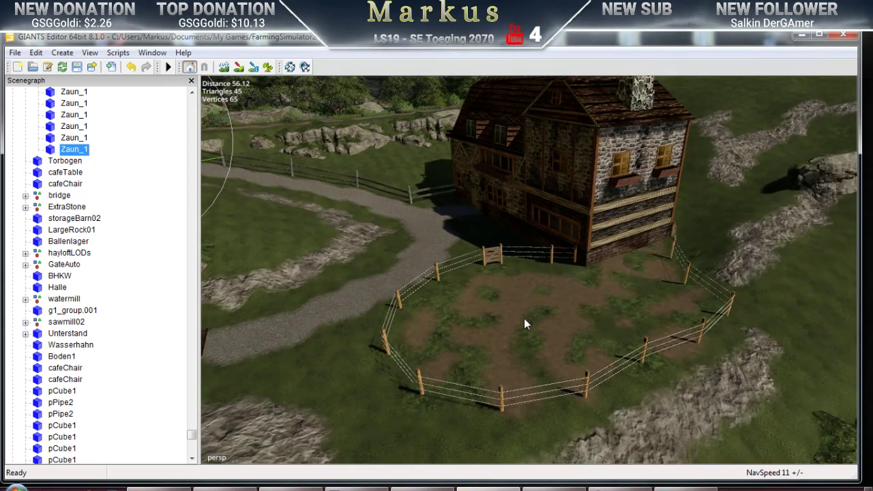
Select the electric fence post on the round paddock beside the house and display its material settings
right_click_drag(594, 319, 415, 359)
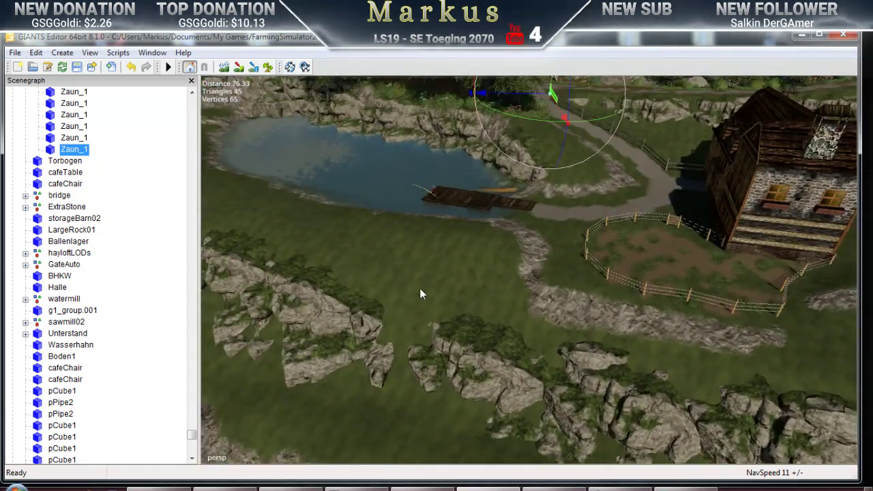
right_click_drag(420, 294, 533, 285)
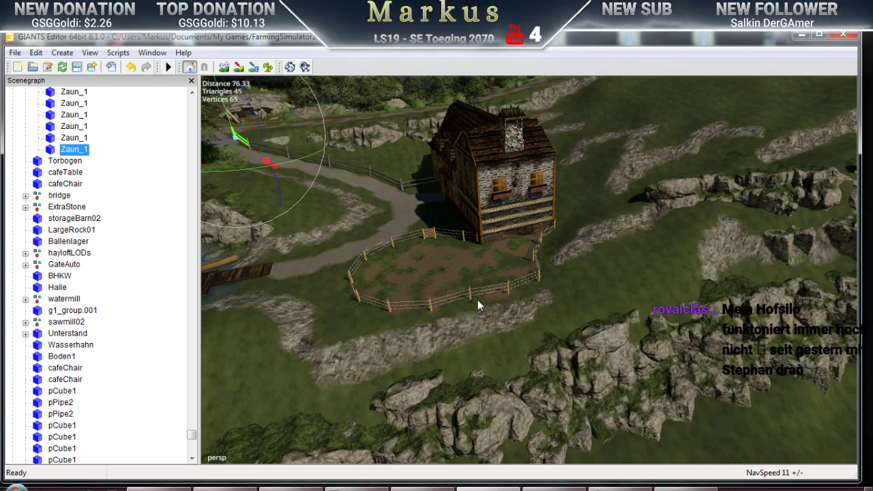
middle_click_drag(469, 297, 598, 279)
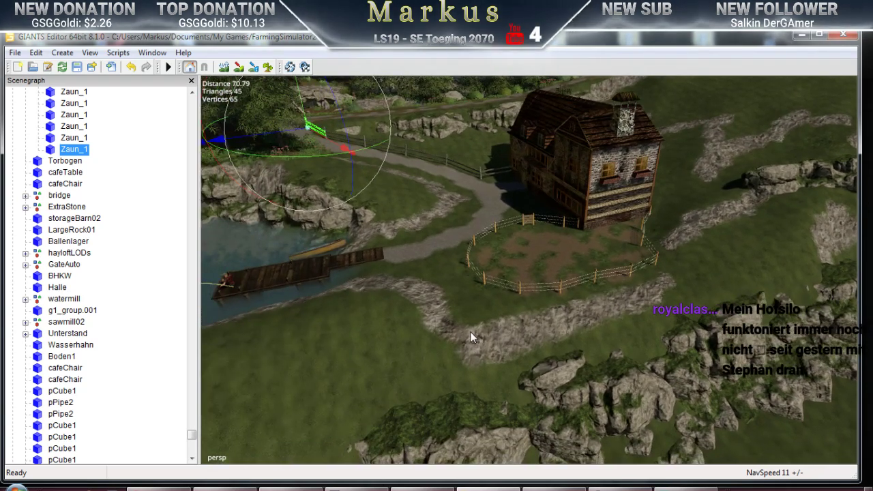
scroll(470, 332, "up", 8)
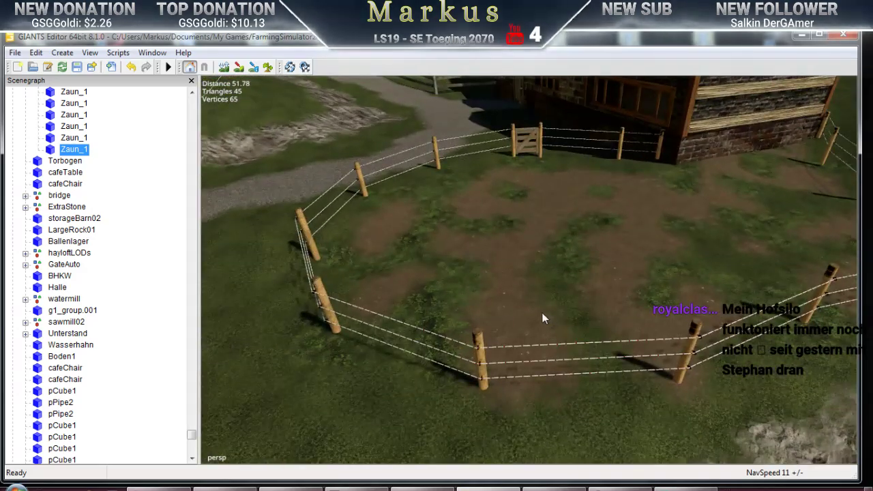
right_click_drag(544, 319, 524, 264)
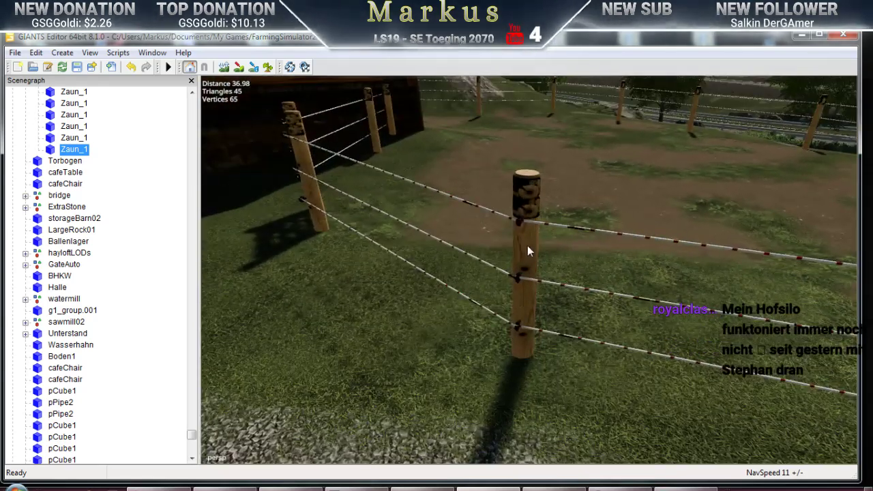
left_click(528, 249)
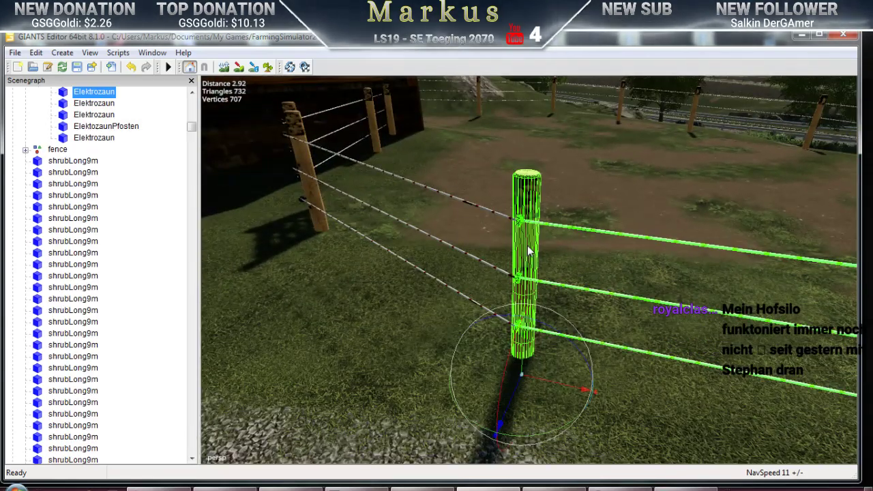
left_click(150, 53)
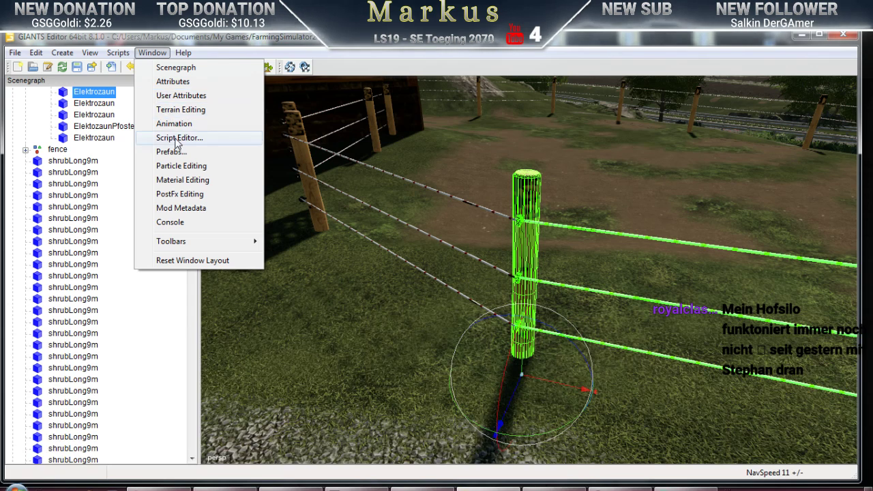
left_click(176, 181)
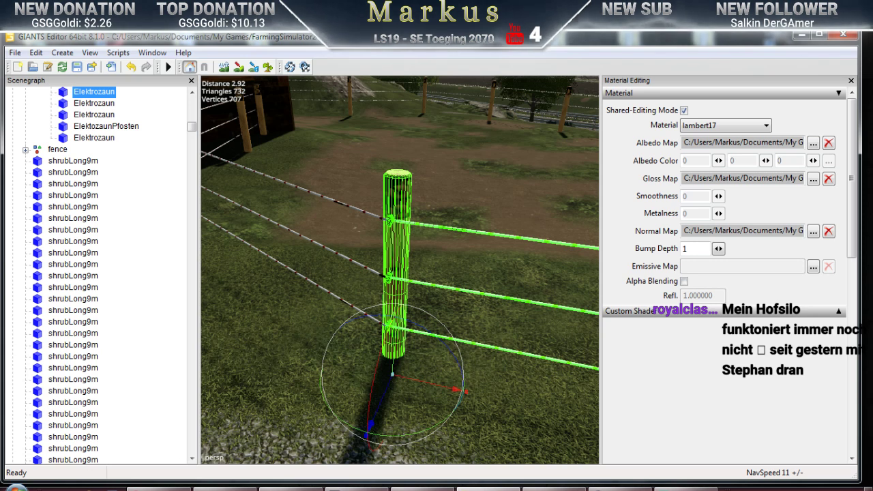
Switch to a new Windows Explorer window and open the FS19_Toeging_SE_2070 folder in the FarmingSimulator2019 mods under Documents
left_click(59, 489)
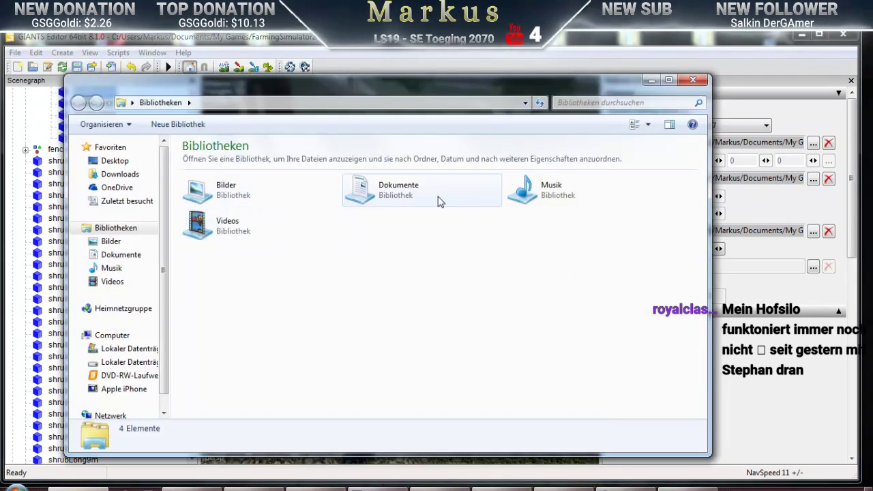
left_click(116, 255)
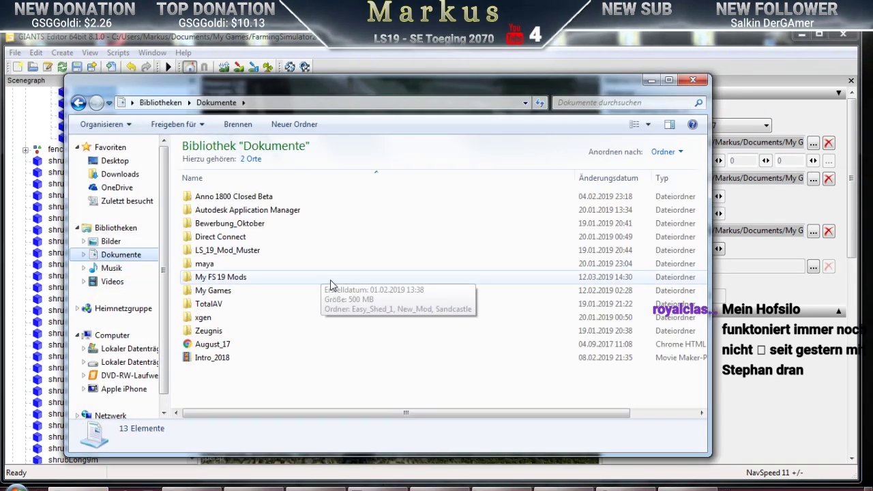
double_click(209, 293)
double_click(230, 237)
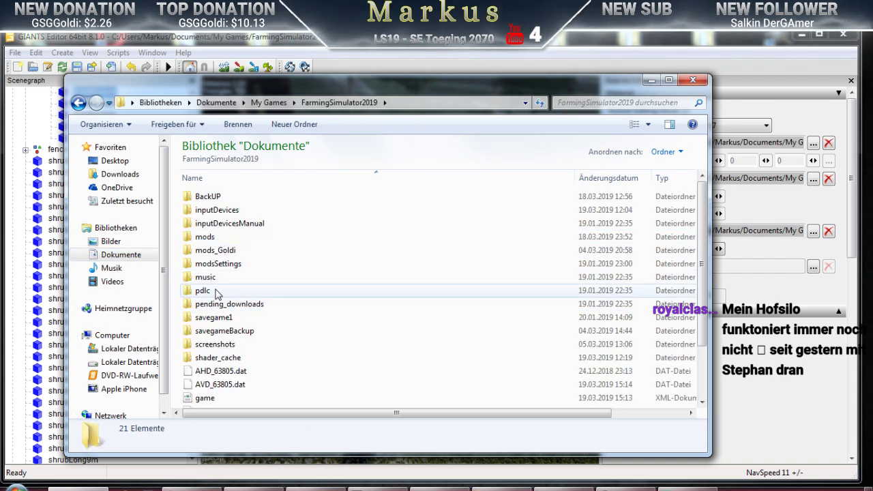
left_click(205, 238)
double_click(204, 239)
double_click(219, 200)
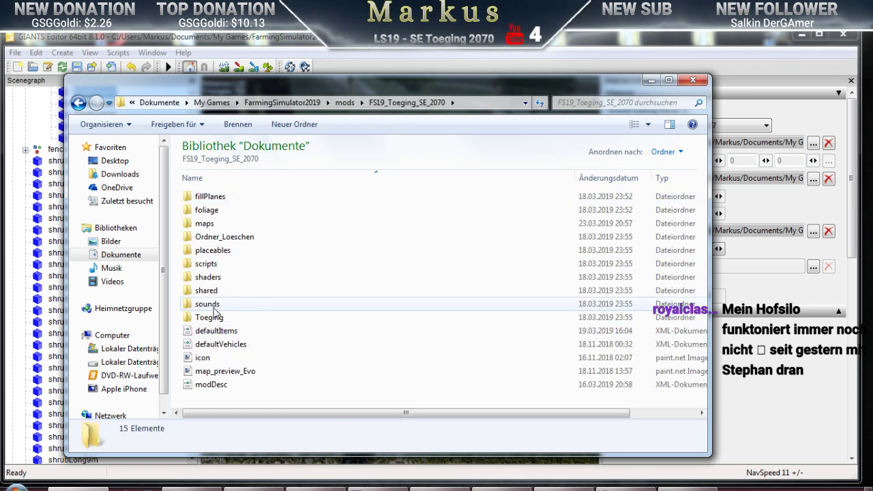
Browse to the electric fence's texture folder, maps > Toeging > Zaun > E_Zaun > texturen
mouse_move(214, 311)
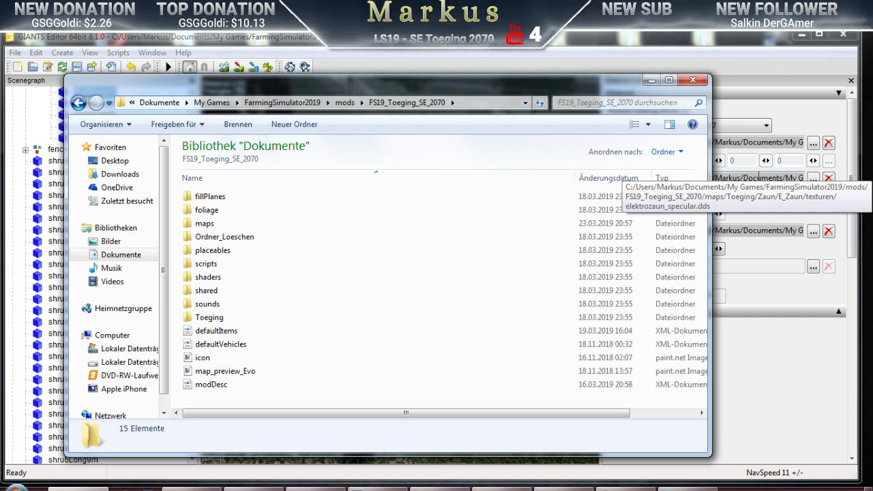
double_click(207, 224)
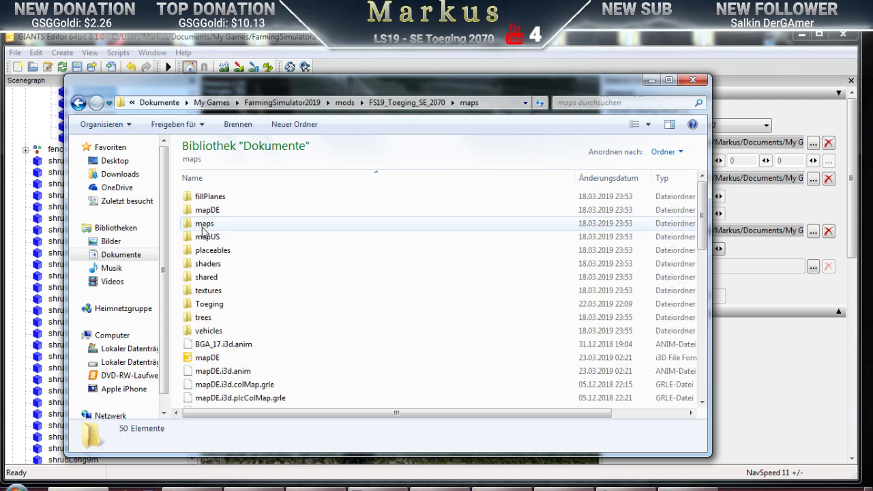
double_click(209, 304)
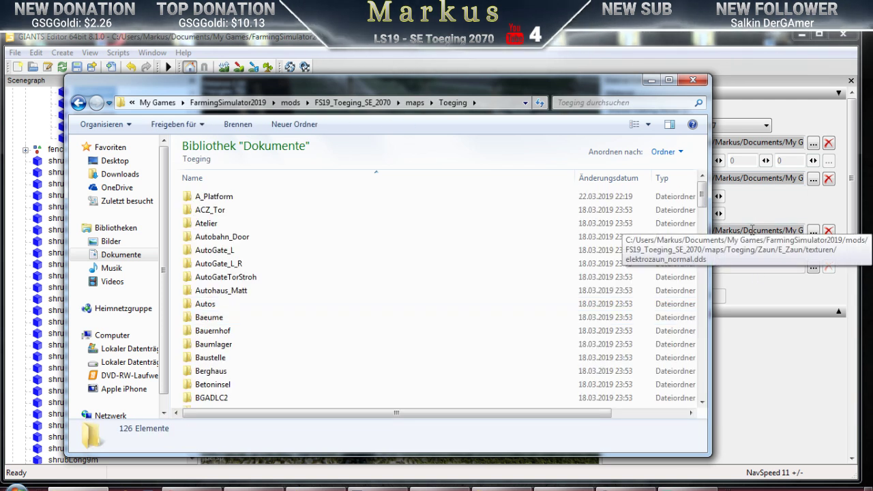
scroll(318, 335, "down", 20)
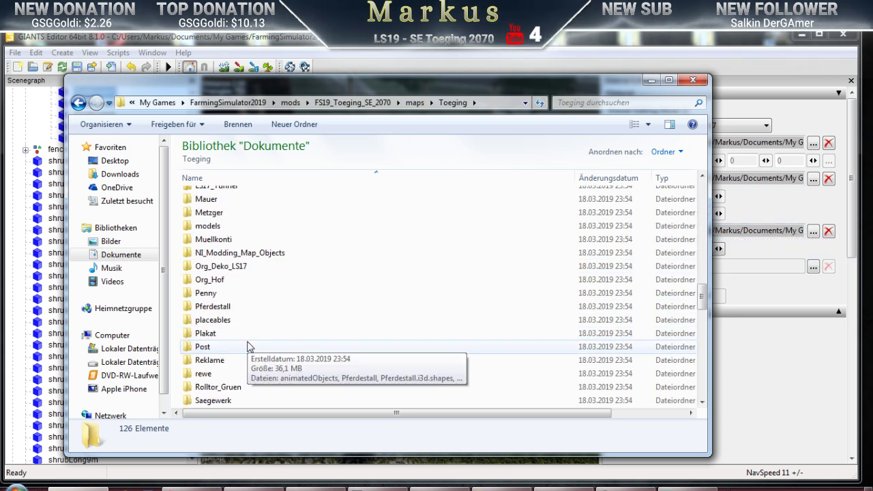
scroll(247, 356, "down", 4)
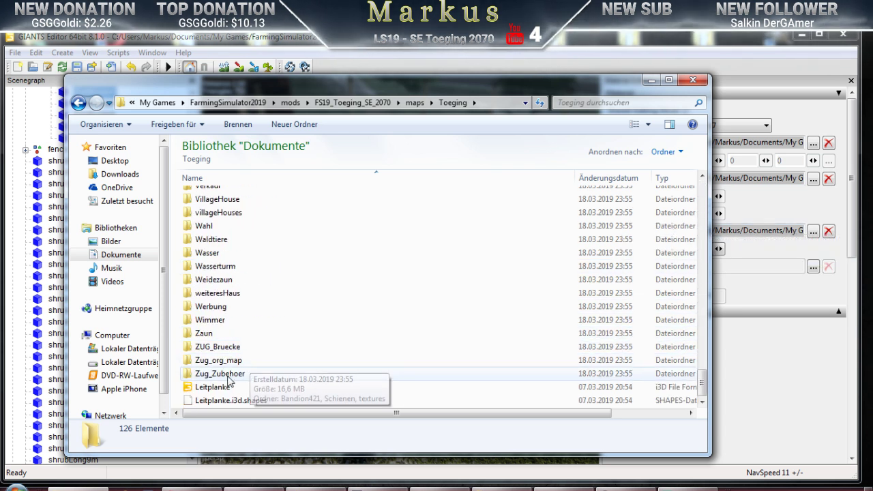
double_click(203, 334)
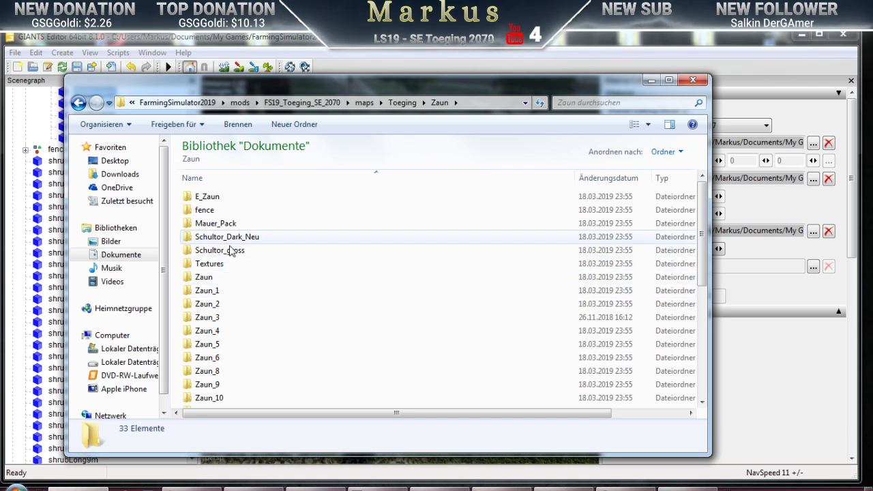
double_click(206, 198)
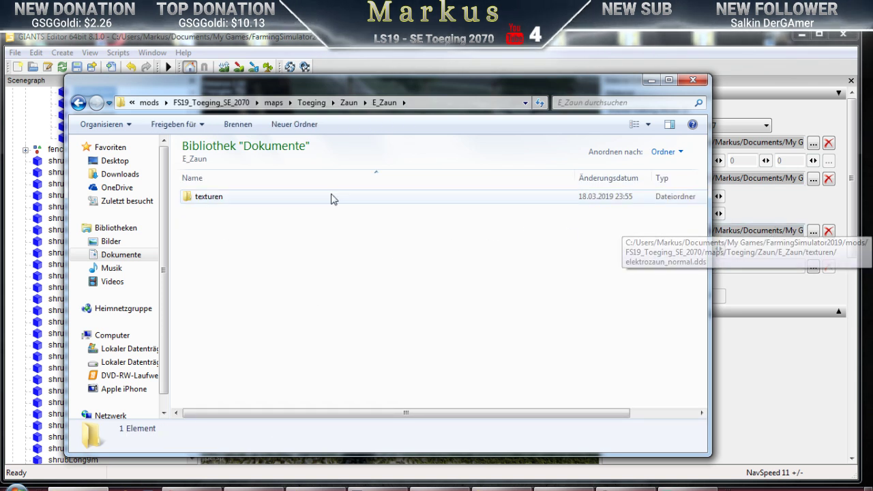
double_click(208, 198)
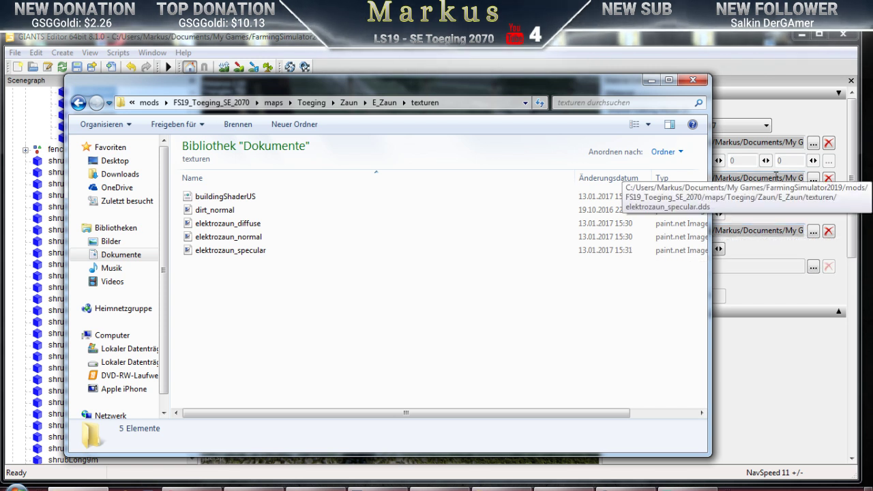
Delete the texture file elektrozaun_specular and minimize the Explorer window to return to GIANTS Editor
left_click(211, 252)
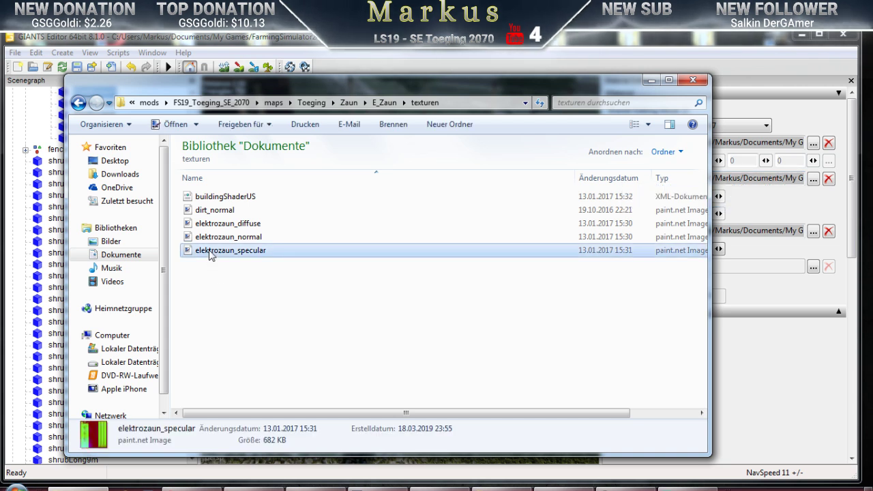
key("Delete")
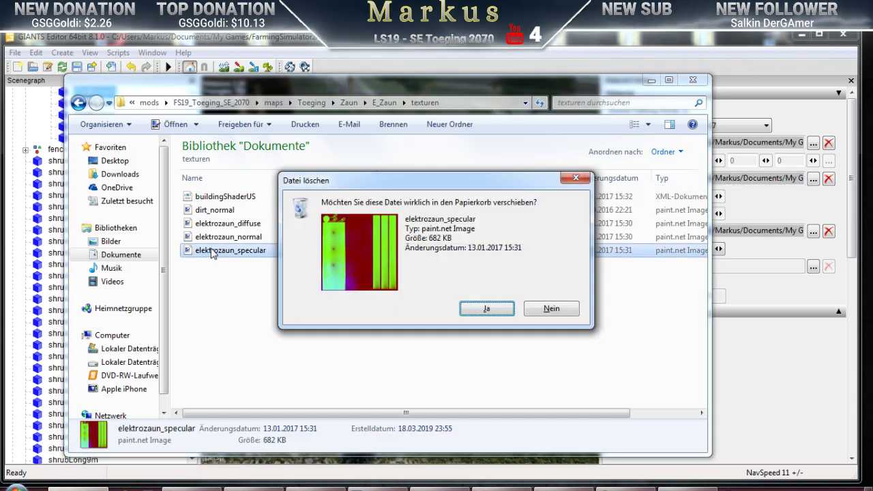
left_click(483, 310)
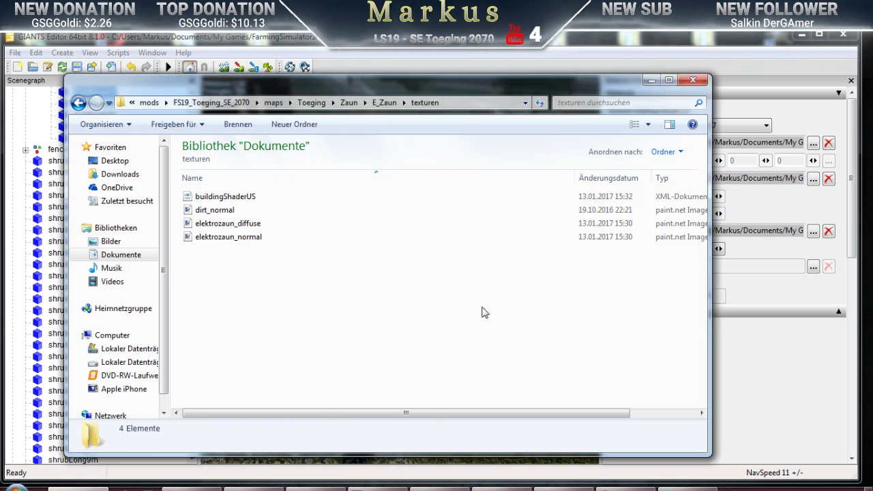
left_click(651, 81)
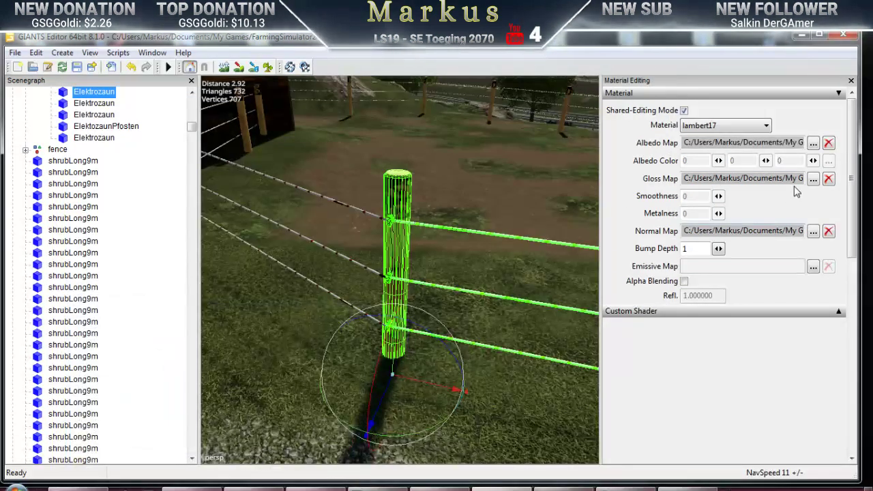
Remove the gloss map from the electric fence's material, close the material settings and check the fence's look up close
left_click(830, 180)
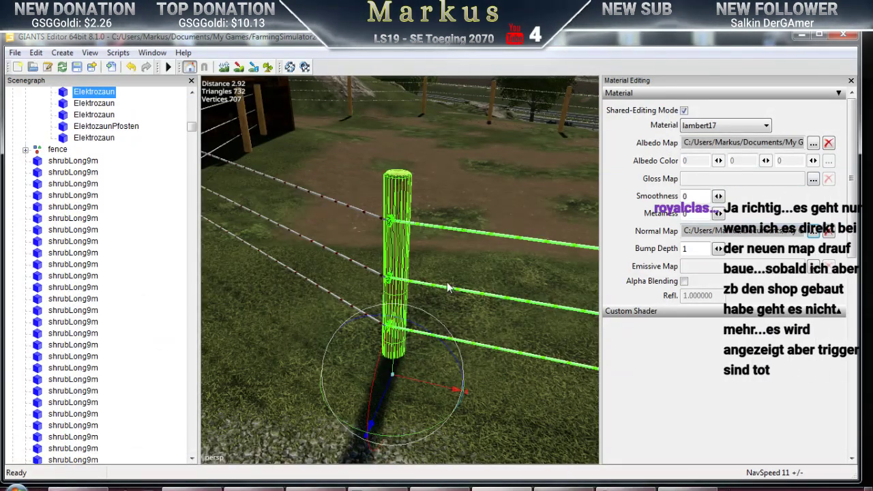
scroll(449, 273, "down", 5)
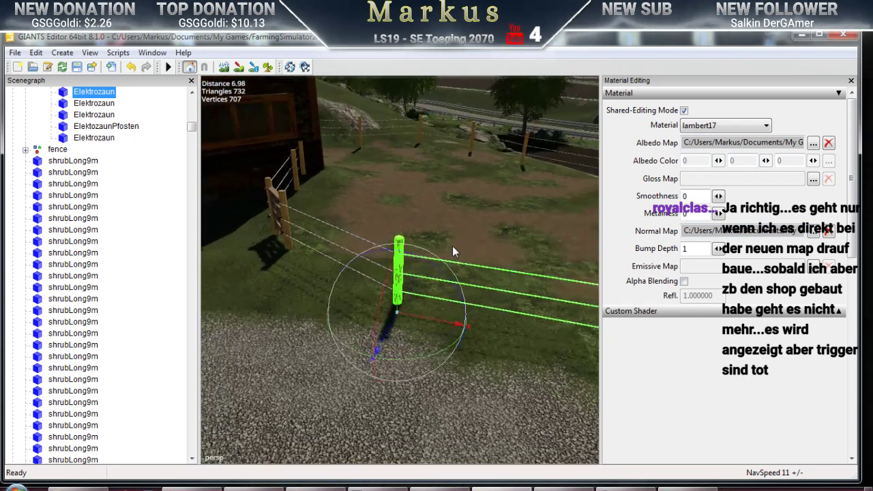
left_click(468, 212)
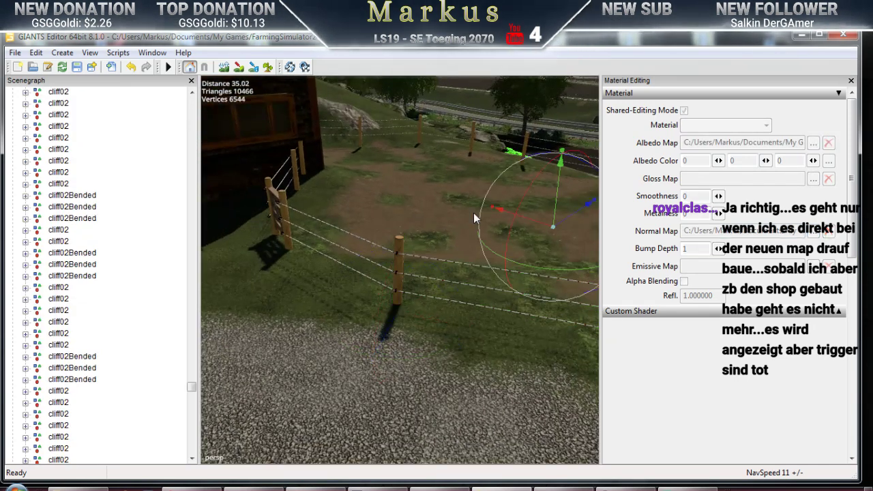
left_click(852, 81)
scroll(599, 265, "up", 6)
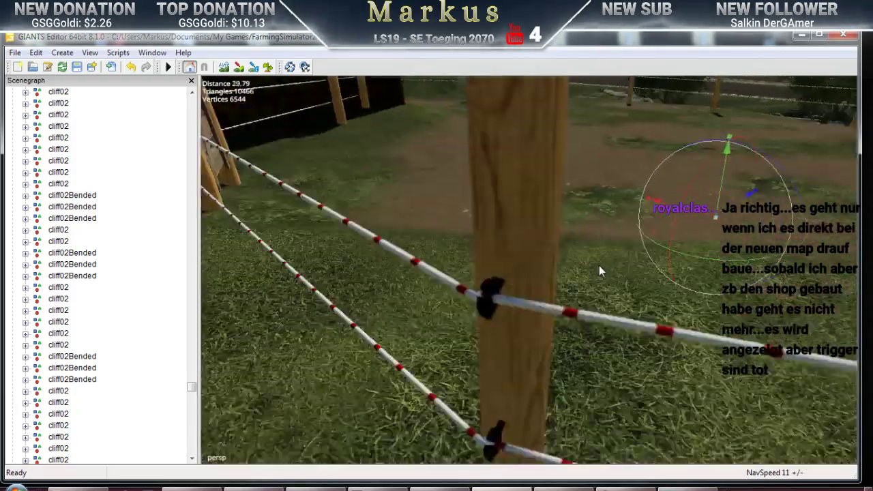
scroll(594, 269, "down", 2)
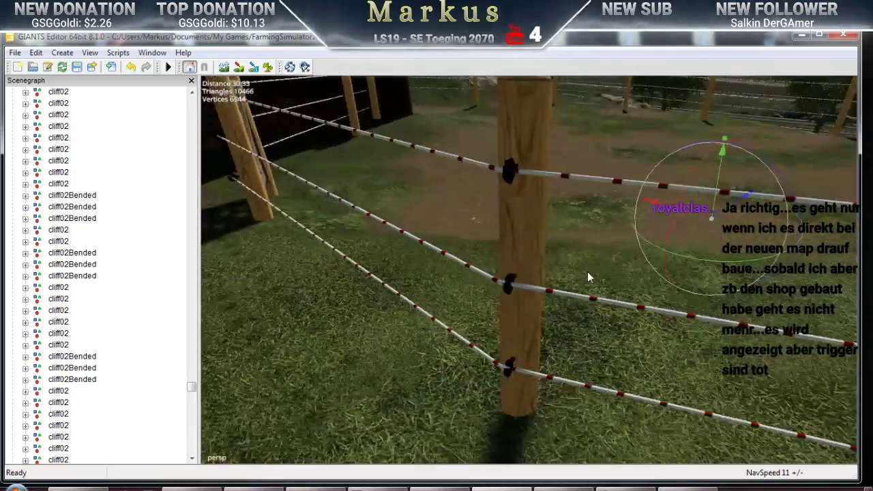
scroll(587, 272, "down", 6)
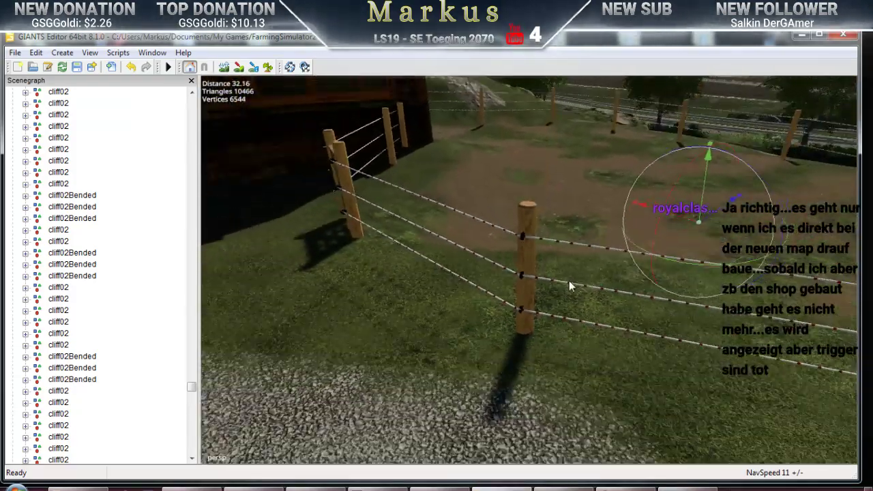
Hide the Scenegraph and show the Terrain Editing settings
middle_click_drag(569, 280, 577, 318)
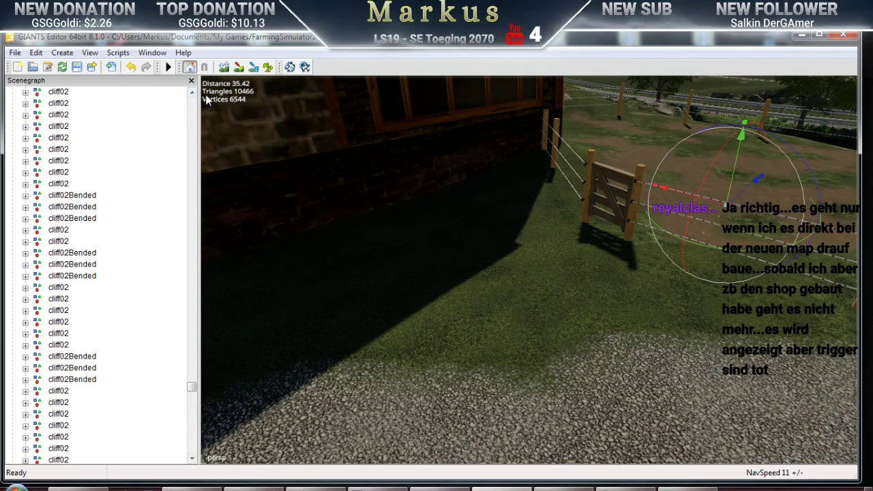
left_click(191, 81)
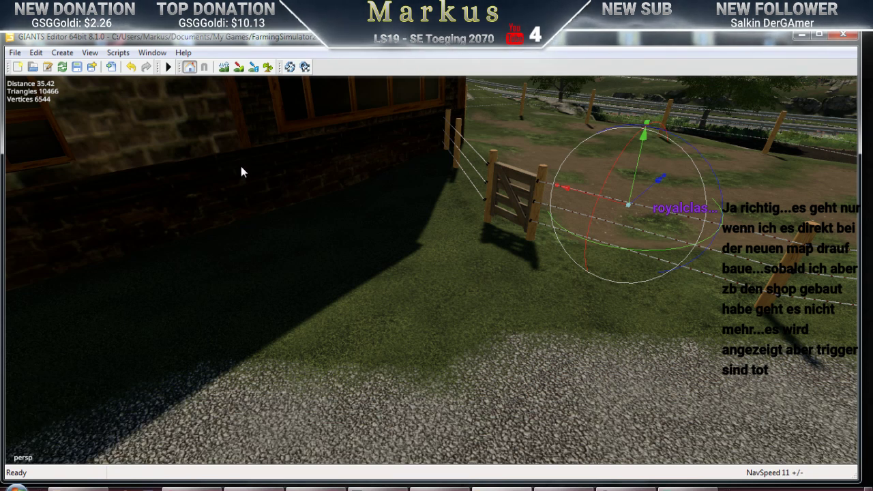
left_click(151, 54)
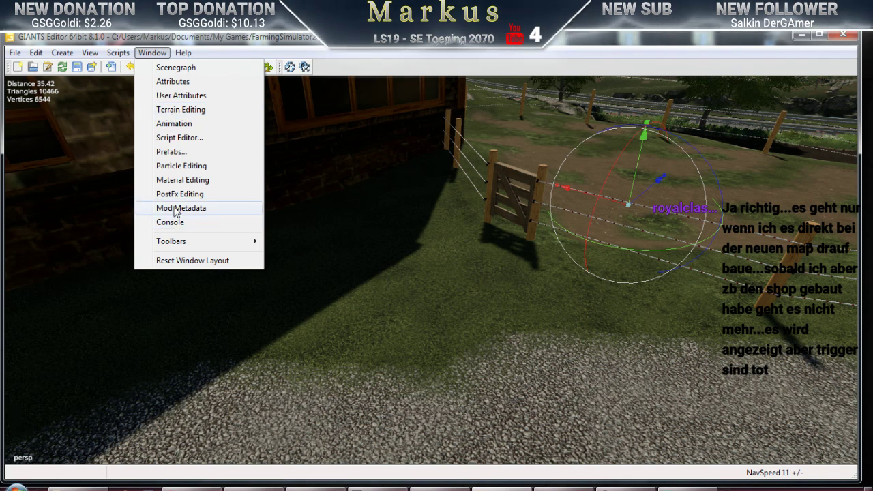
left_click(176, 111)
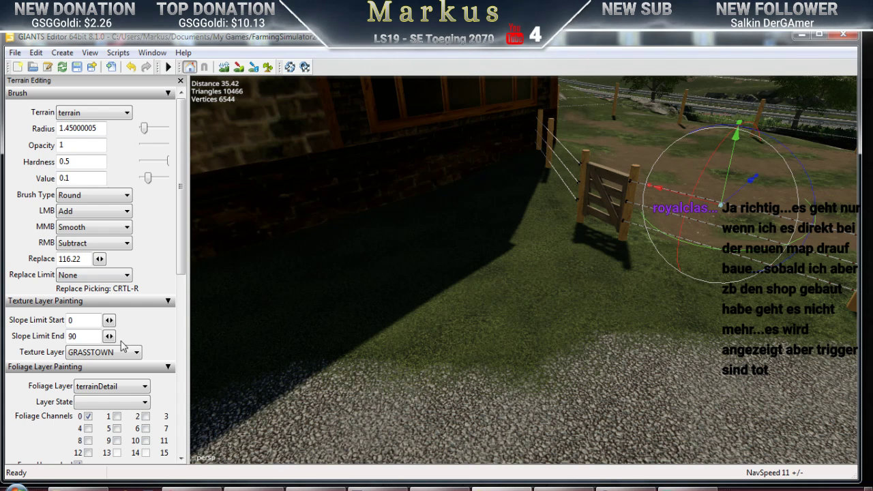
Choose CONCRETE as the terrain texture layer and activate terrain texture painting
left_click(109, 352)
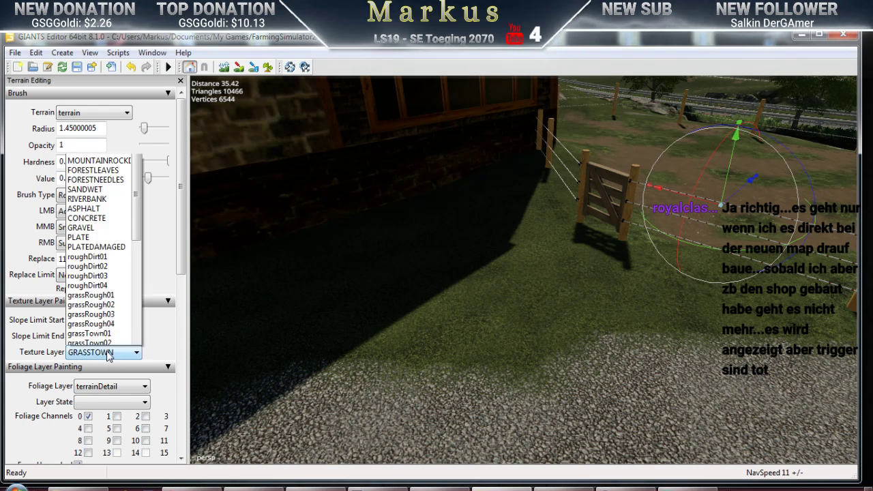
left_click_drag(136, 127, 138, 192)
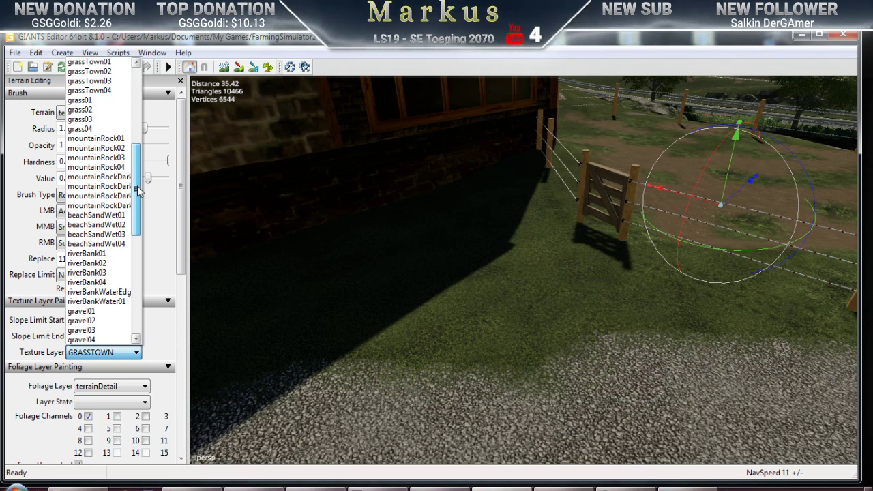
left_click_drag(139, 191, 148, 115)
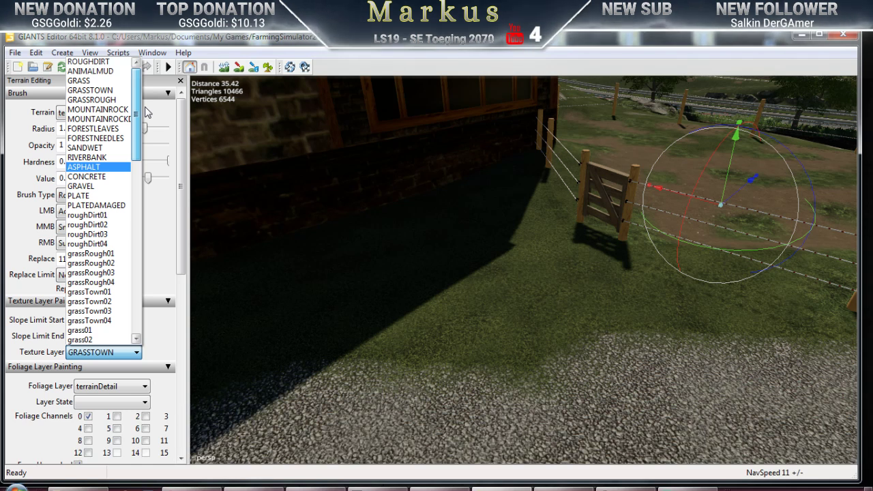
left_click(94, 176)
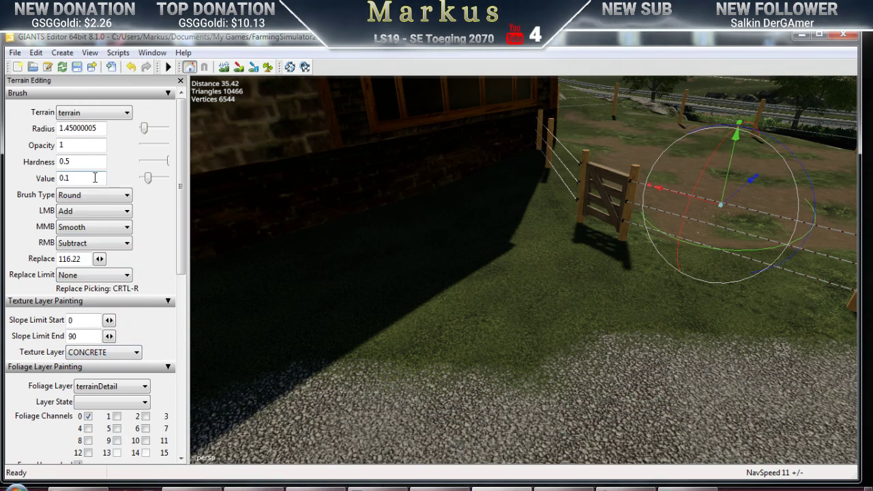
left_click(268, 67)
left_click(239, 67)
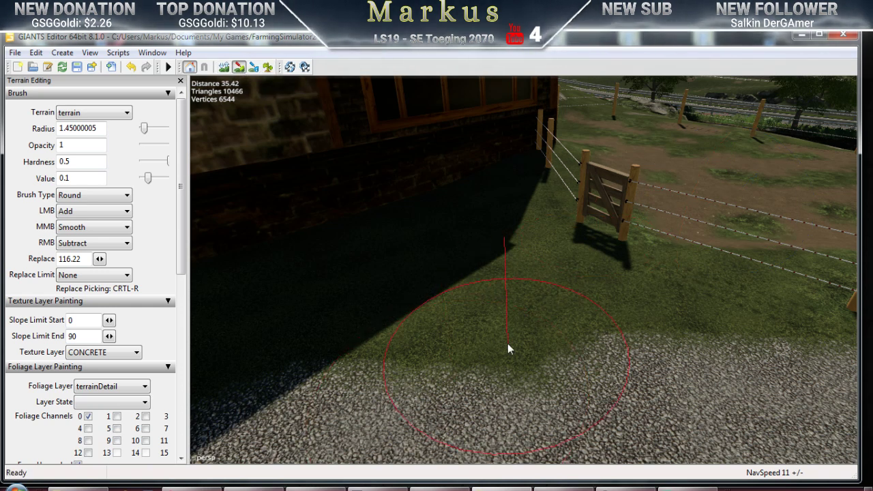
Try a dab of concrete on the gravel yard in front of the building and undo it
scroll(467, 346, "down", 3)
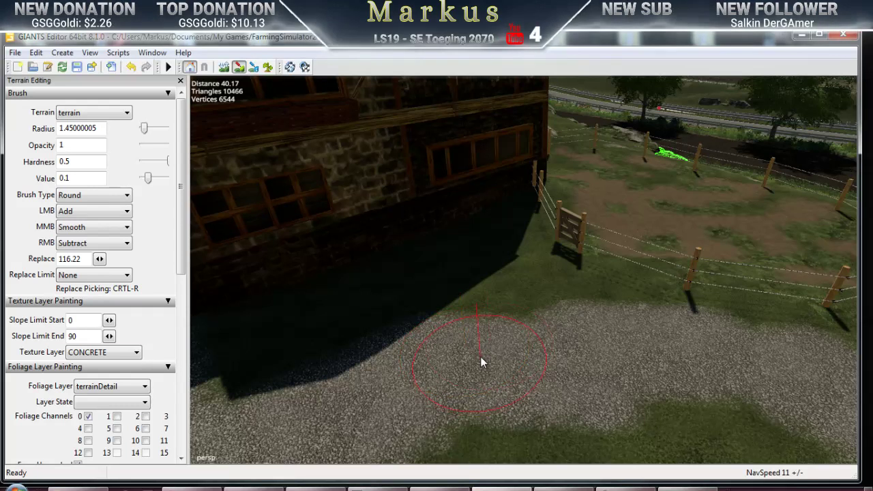
left_click(481, 362)
key("ctrl+z")
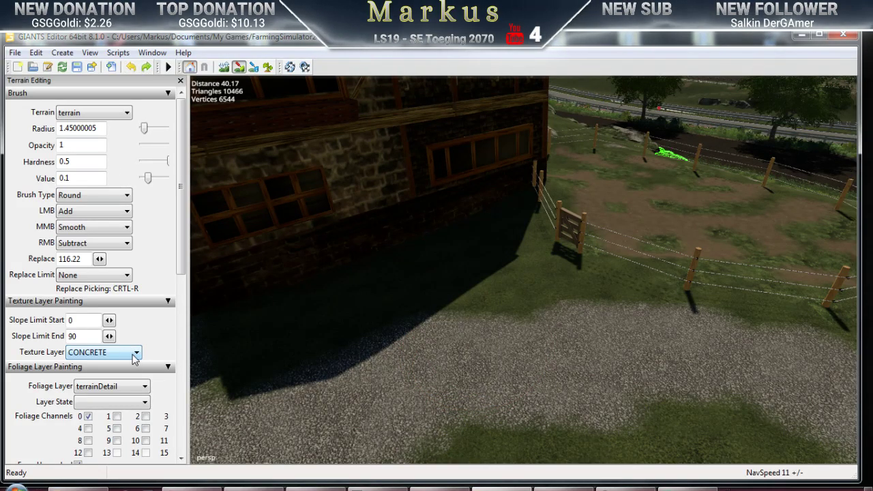
Set the texture layer to GRAVEL with a brush radius of about 0.7 and paint a path from the yard through the paddock gate
left_click(136, 353)
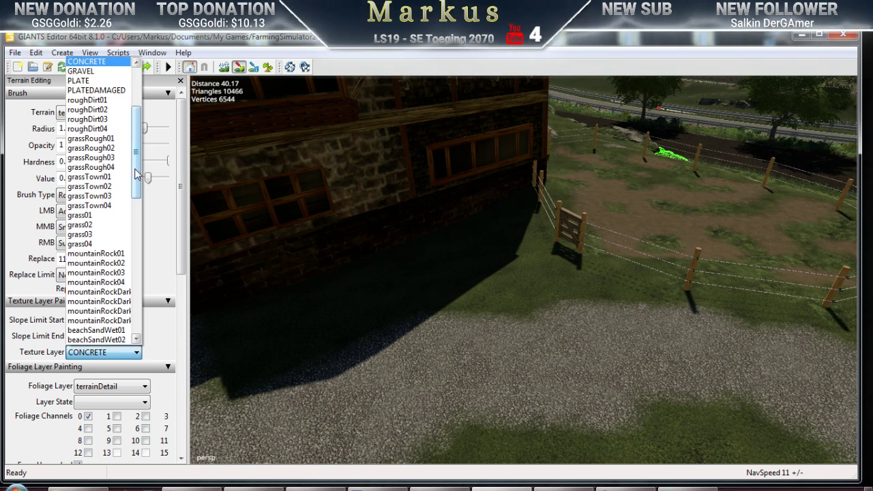
left_click(96, 72)
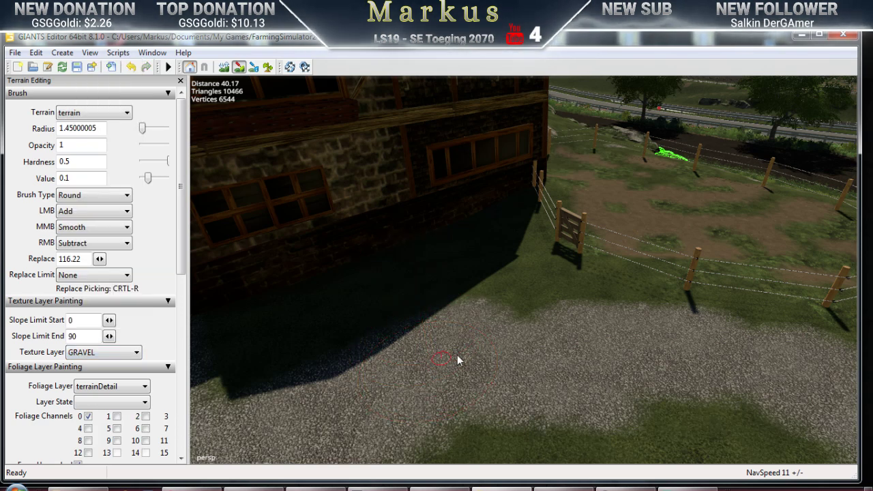
scroll(436, 359, "up", 1, "ctrl")
right_click_drag(437, 359, 472, 355)
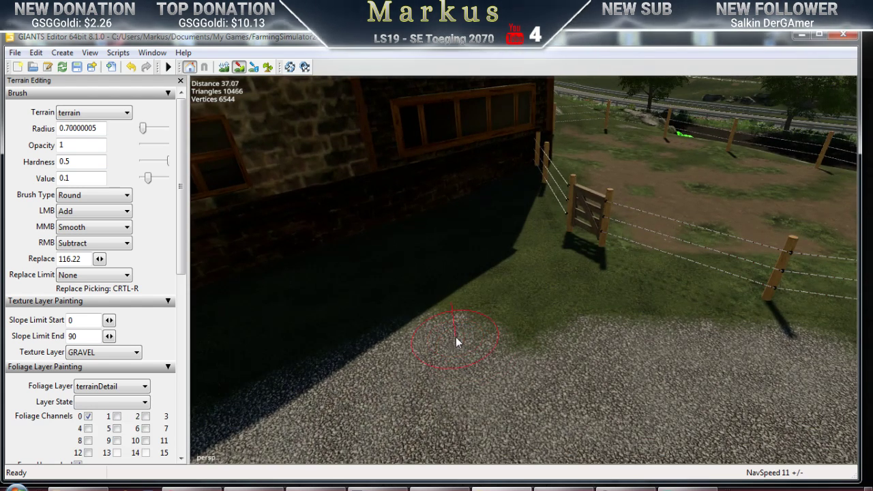
mouse_move(456, 341)
left_mouse_down()
mouse_move(465, 318)
mouse_move(494, 307)
mouse_move(522, 273)
mouse_move(565, 245)
mouse_move(574, 250)
left_mouse_up()
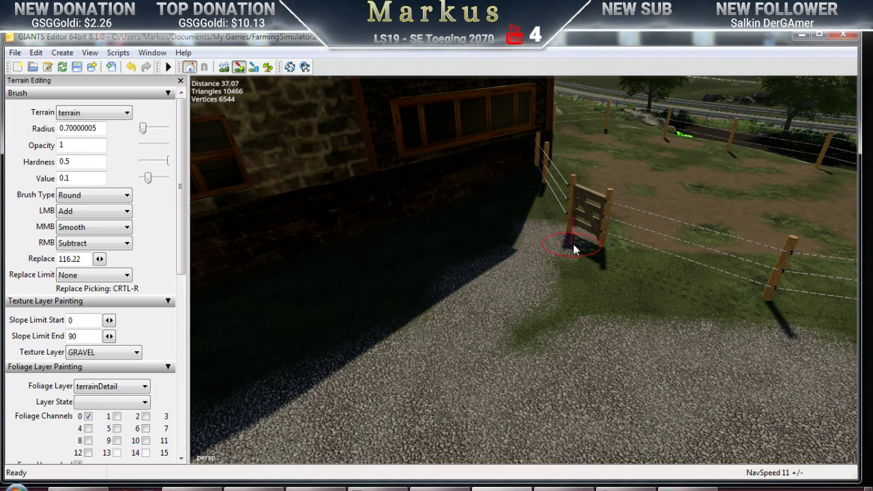
right_click_drag(574, 250, 437, 305)
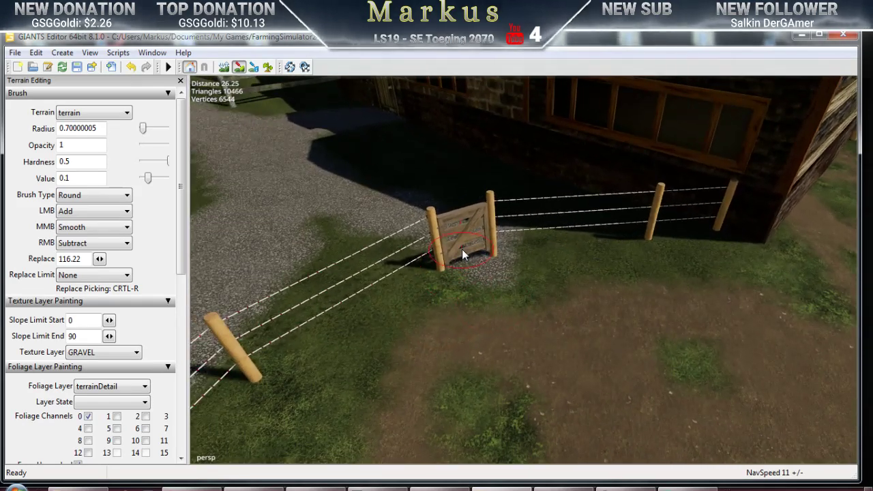
left_click_drag(447, 270, 444, 276)
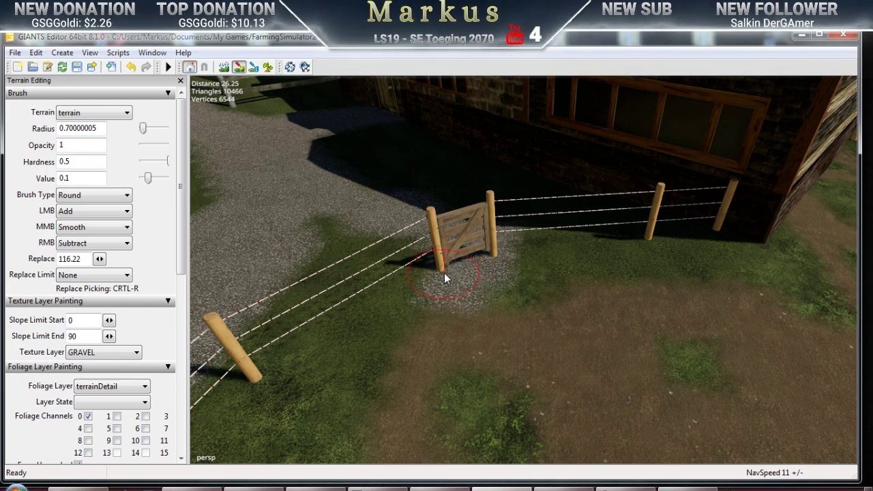
Leave texture painting and inspect the fenced paddock and the rocks beside it from several sides
right_click_drag(444, 283, 400, 314)
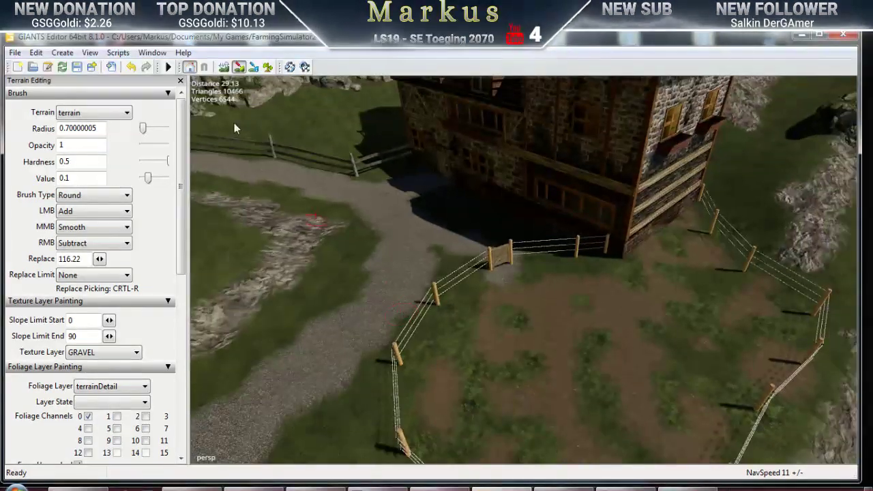
right_click_drag(353, 268, 210, 140)
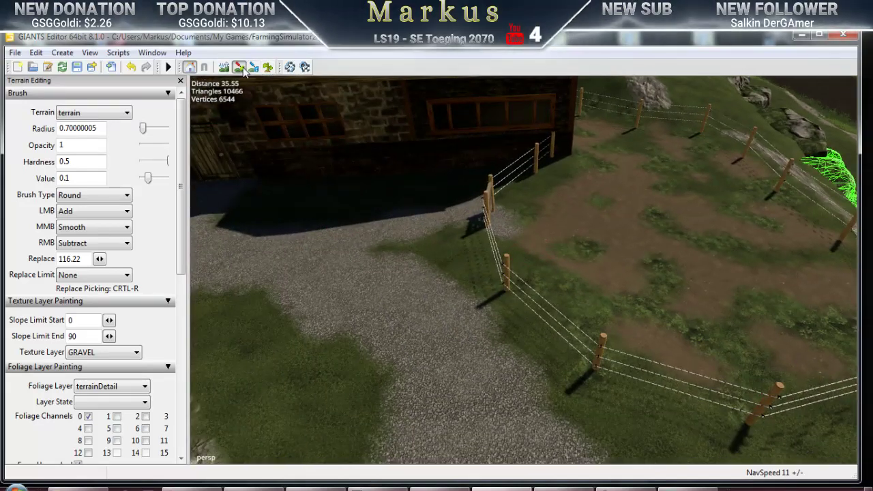
right_click_drag(583, 362, 655, 334)
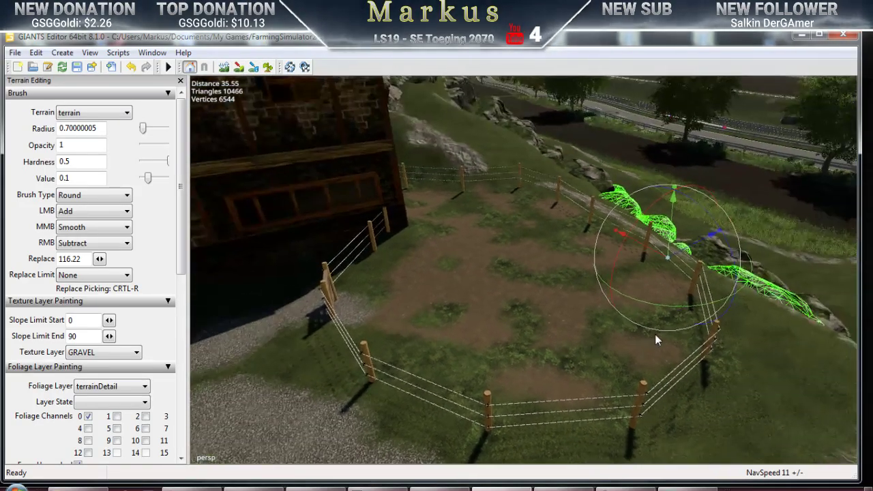
right_click_drag(553, 349, 394, 364)
right_click_drag(539, 302, 601, 199)
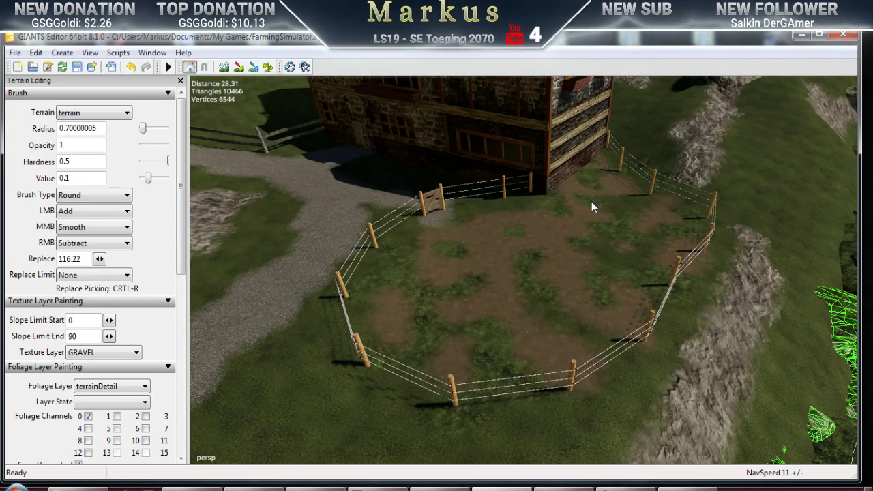
right_click_drag(526, 308, 454, 324)
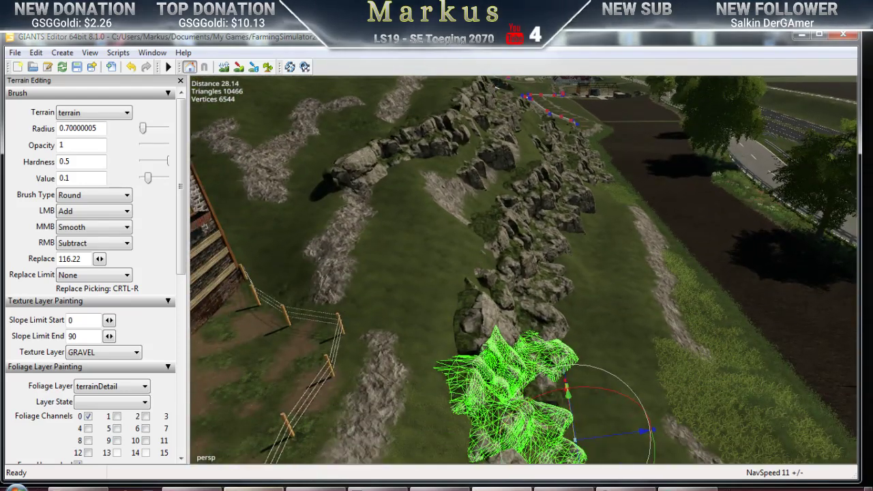
Switch to Windows Explorer and open the placeables > animalHusbandry folder of FS19_Toeging_SE_2070
left_click(77, 489)
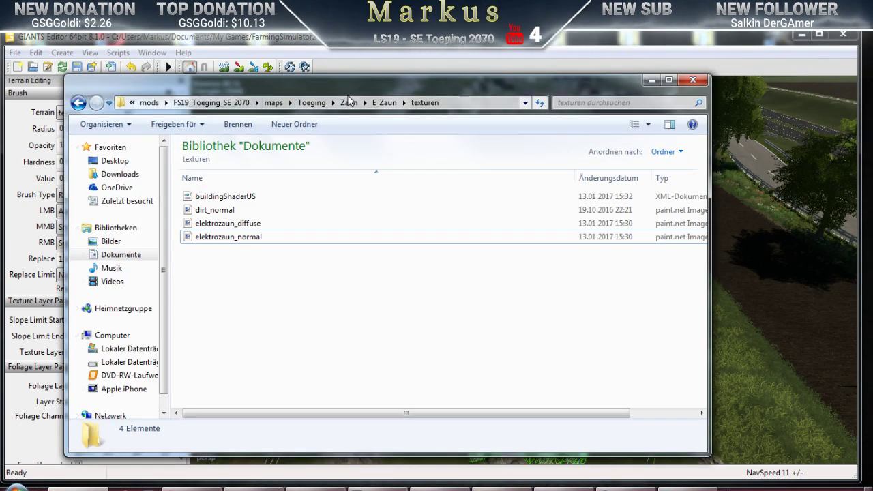
left_click(385, 103)
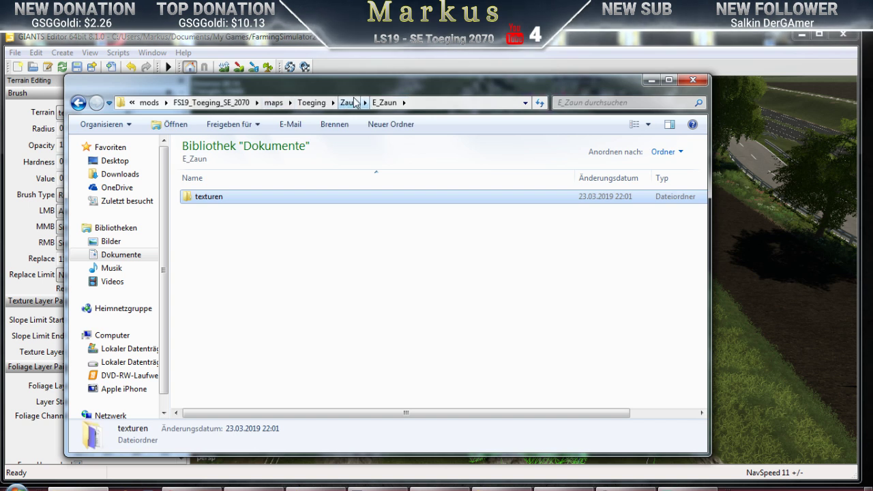
left_click(211, 103)
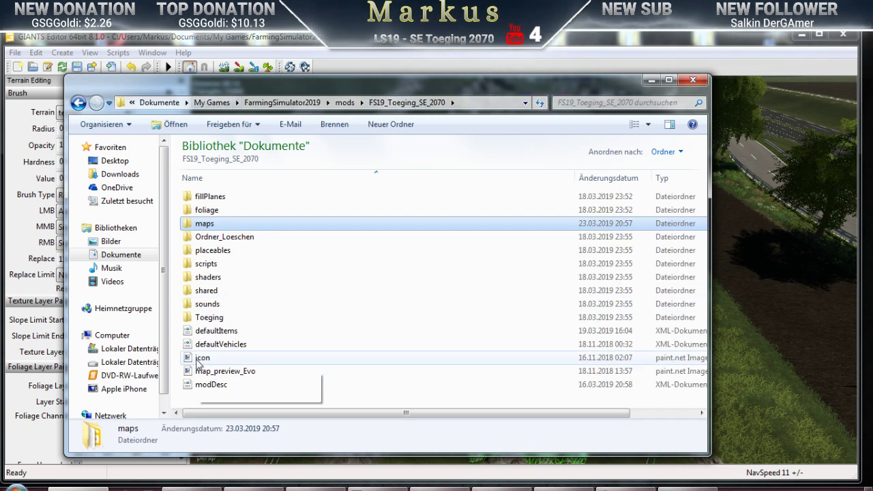
double_click(209, 250)
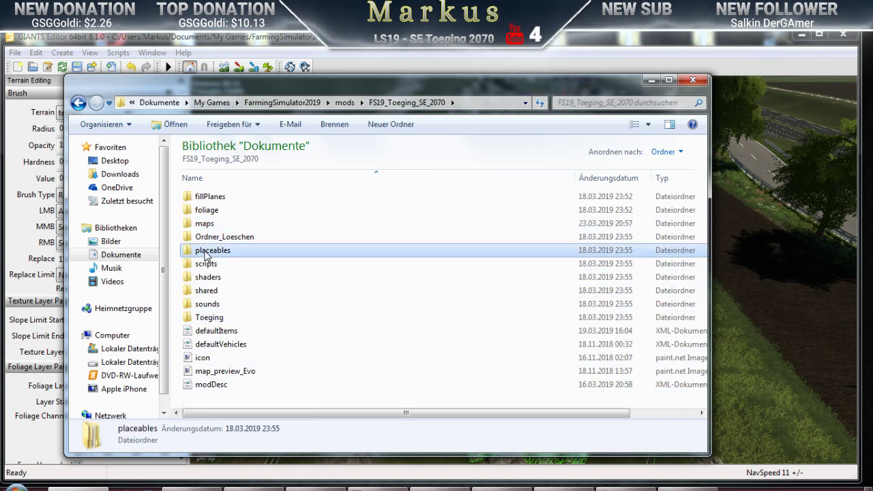
double_click(205, 196)
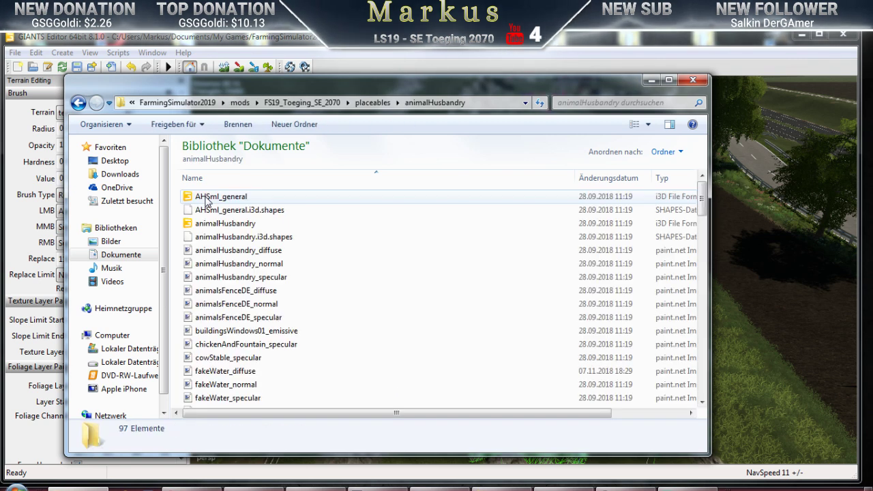
Find the husbandryHorseSmall i3D file, open it in GIANTS Editor 8.1.0 and view the horse enclosure up close
scroll(219, 310, "down", 3)
scroll(219, 315, "down", 15)
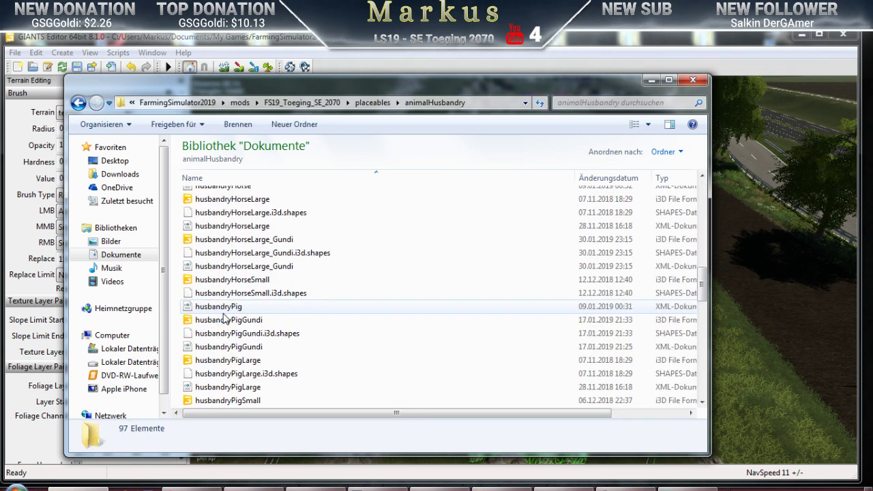
scroll(246, 326, "down", 1)
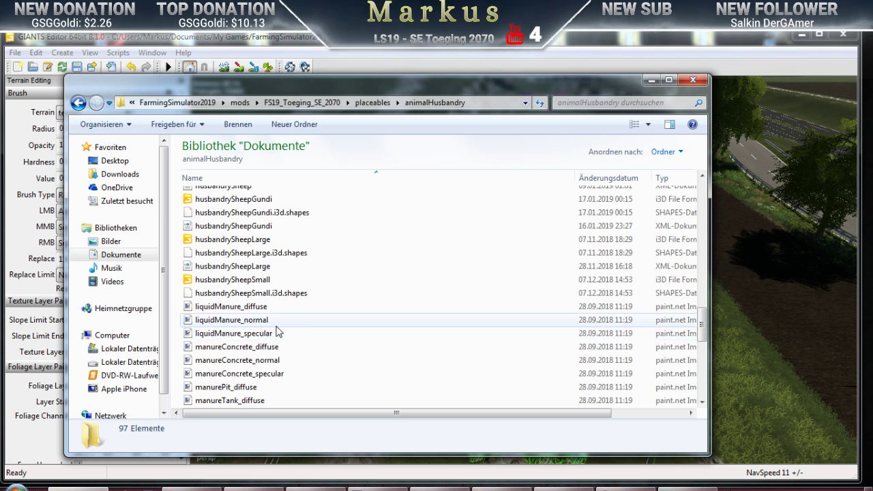
scroll(292, 324, "down", 8)
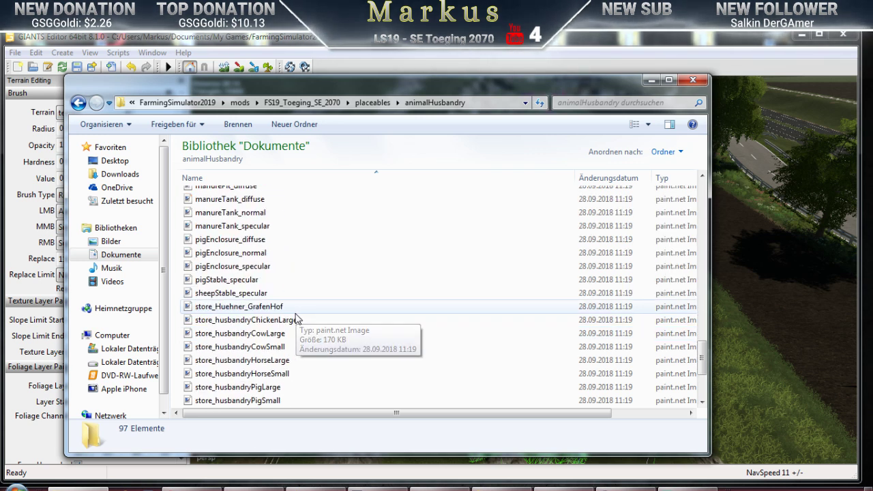
scroll(295, 319, "up", 11)
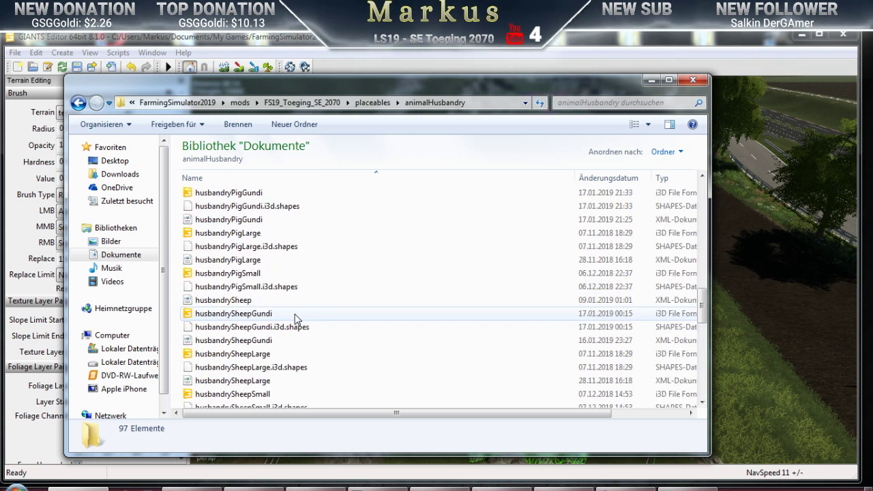
scroll(295, 319, "up", 1)
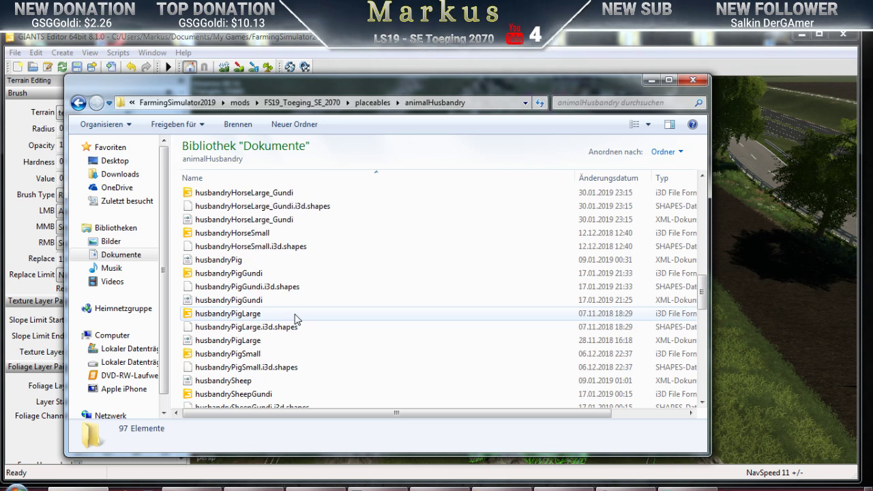
left_click(222, 234)
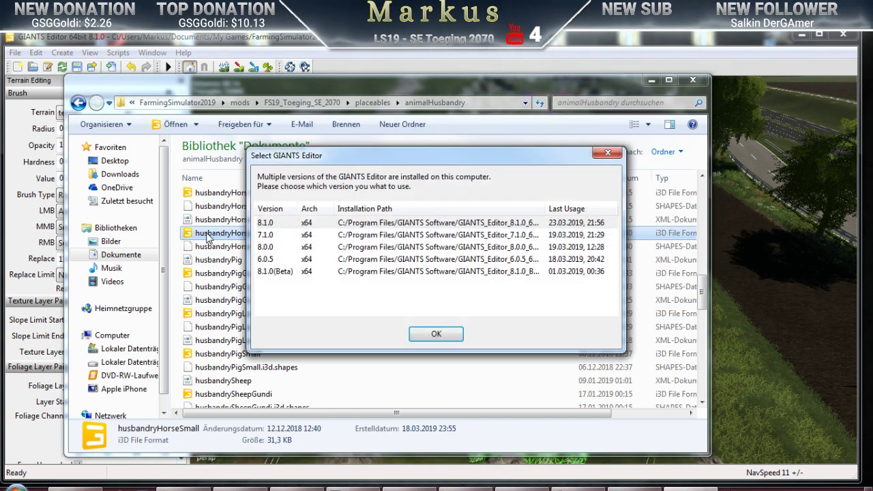
left_click(431, 334)
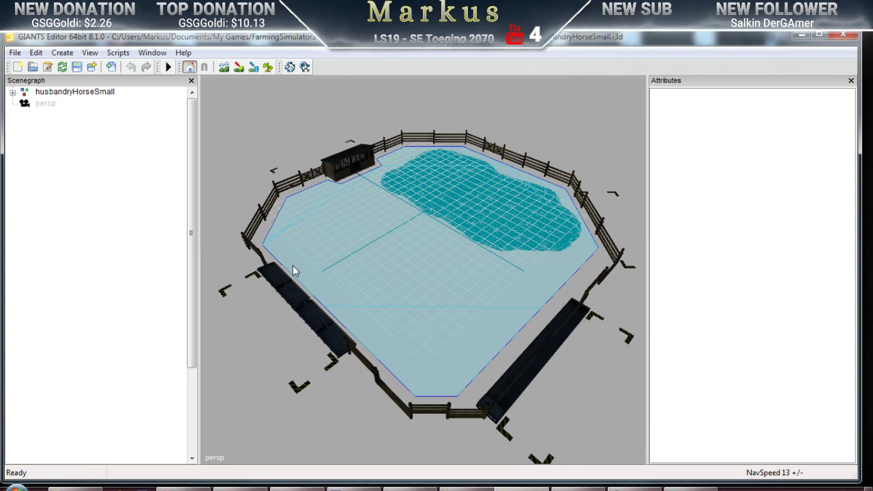
scroll(375, 270, "up", 5)
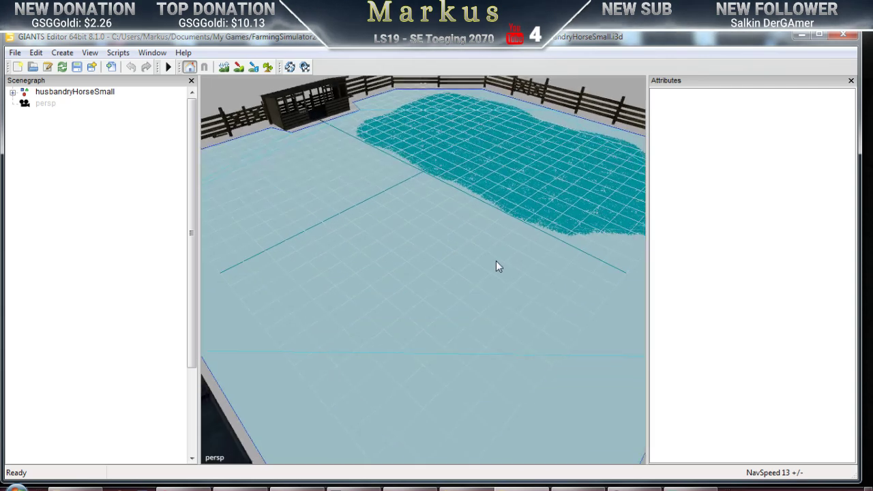
Find the wooden shelter beside the gate in the horse enclosure and select it
scroll(496, 261, "down", 6)
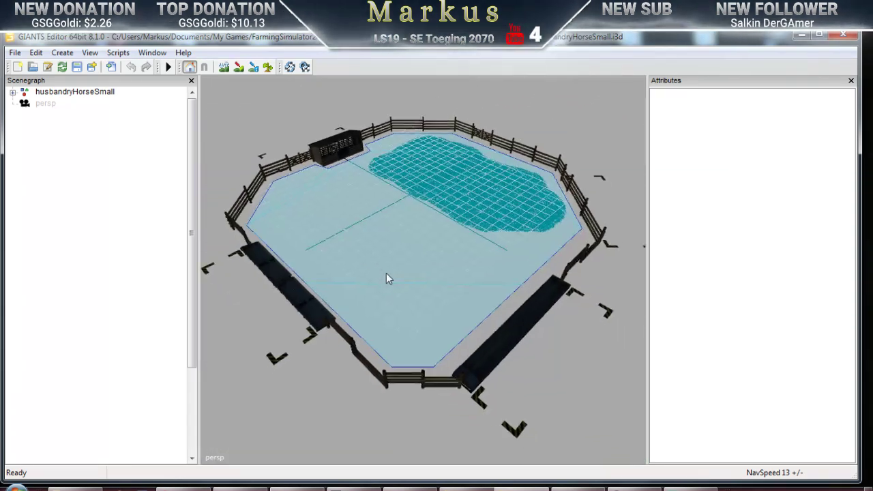
left_click_drag(387, 276, 558, 316)
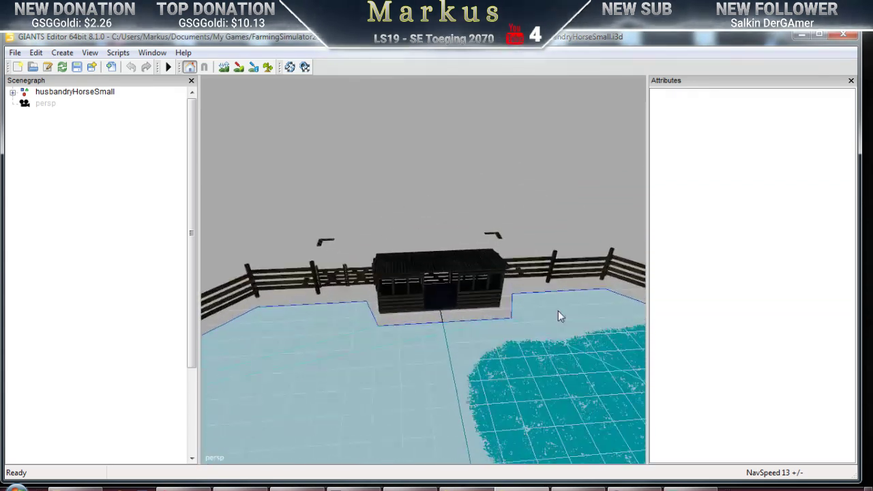
scroll(558, 316, "up", 5)
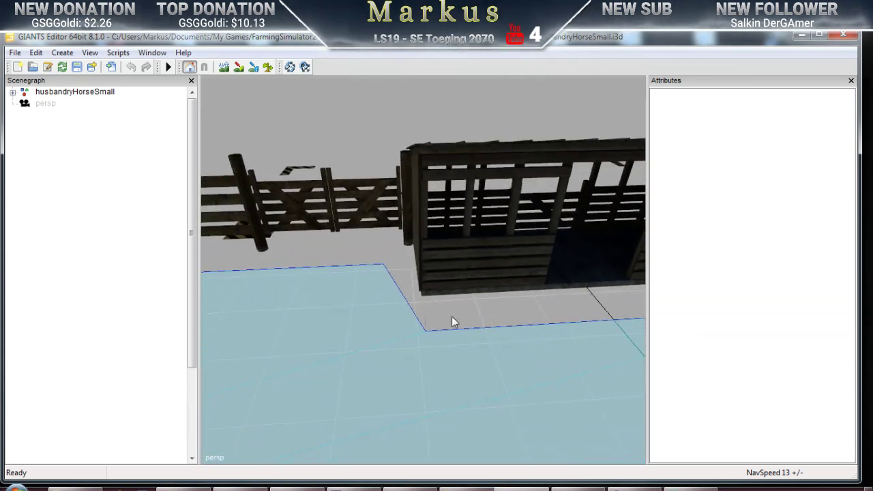
mouse_move(451, 317)
left_mouse_down()
mouse_move(541, 313)
mouse_move(439, 322)
left_mouse_up()
scroll(462, 321, "up", 5)
scroll(453, 320, "down", 5)
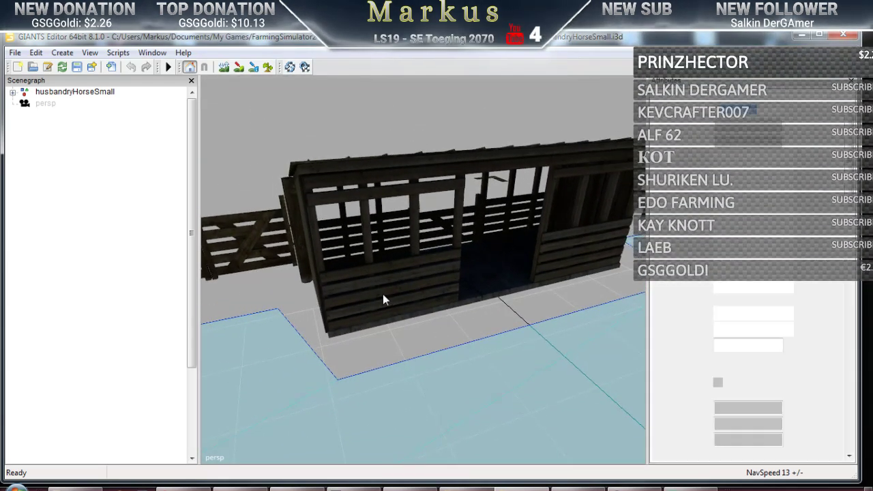
left_click(383, 295)
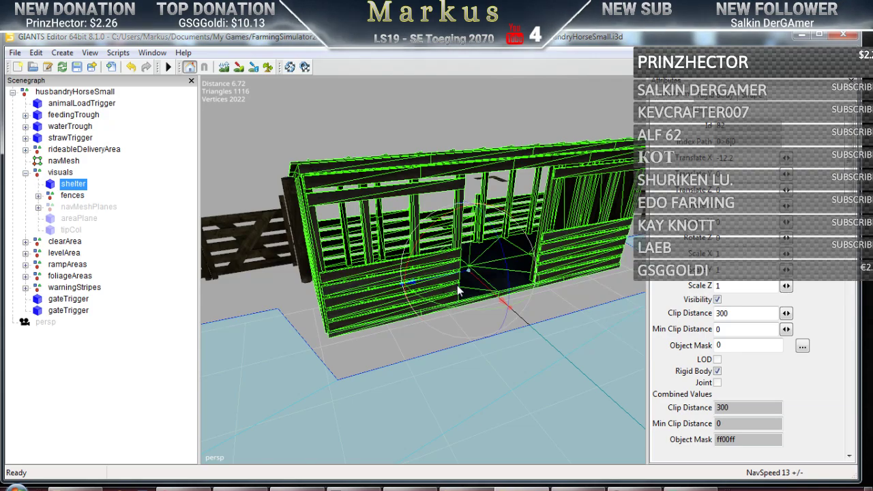
Try scaling the shelter down to about 0.717 in Y and 0.747 in Z and view it up close
middle_click_drag(443, 298, 440, 323)
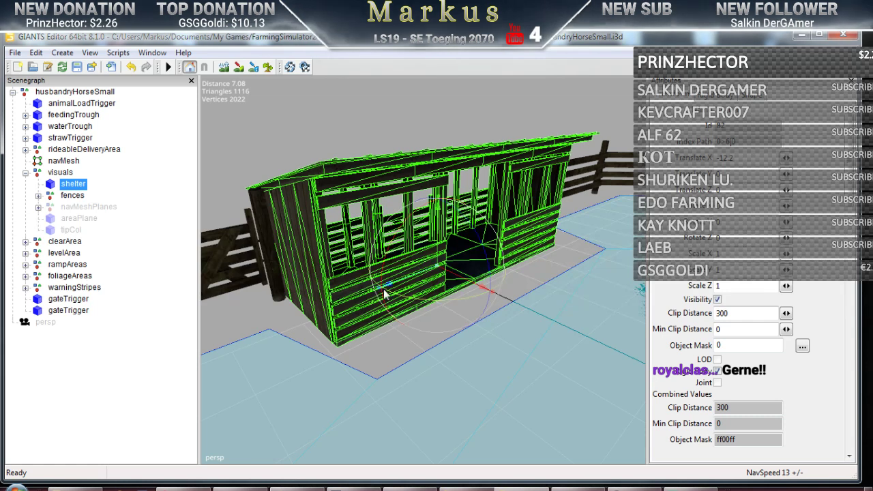
left_click_drag(380, 293, 442, 223)
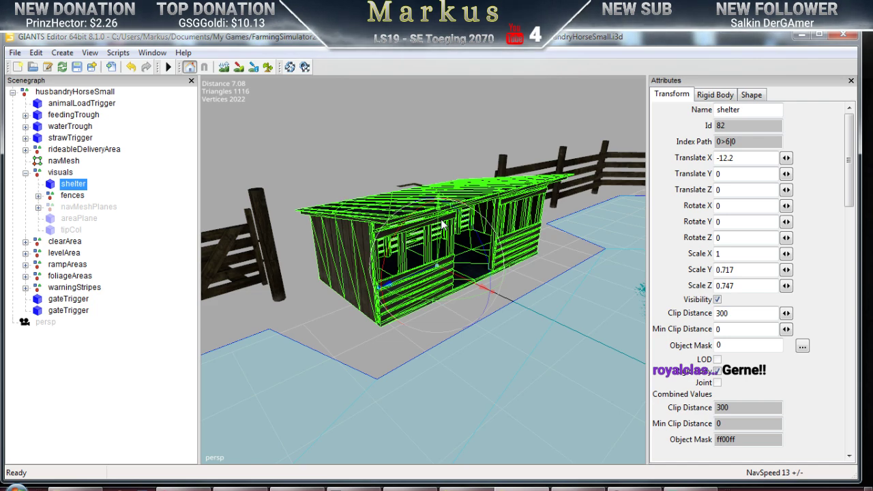
middle_click_drag(449, 278, 471, 285)
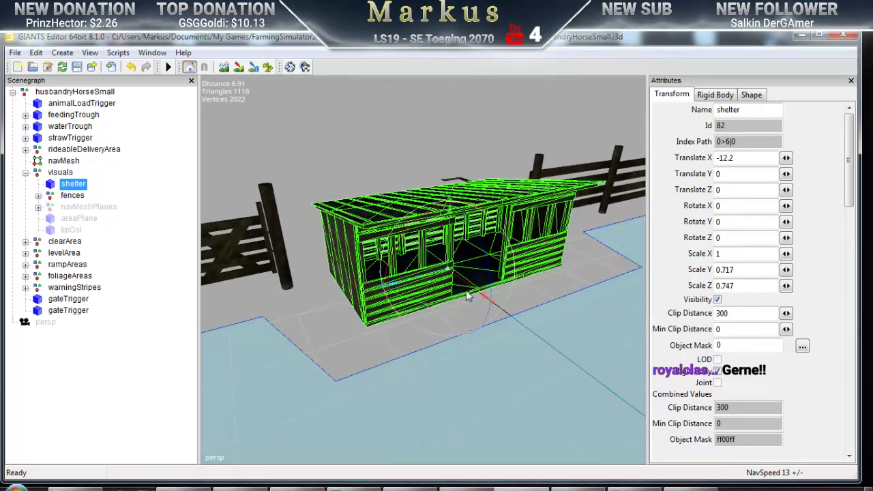
scroll(468, 295, "up", 5)
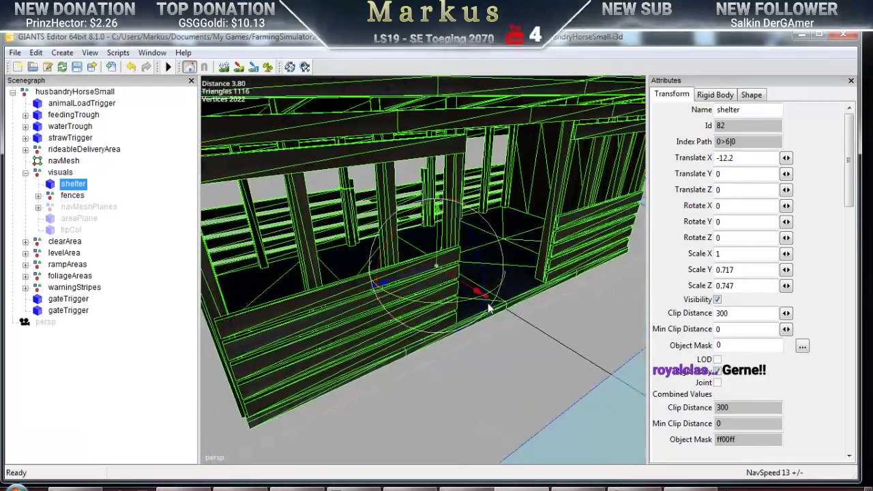
middle_click_drag(489, 305, 450, 300)
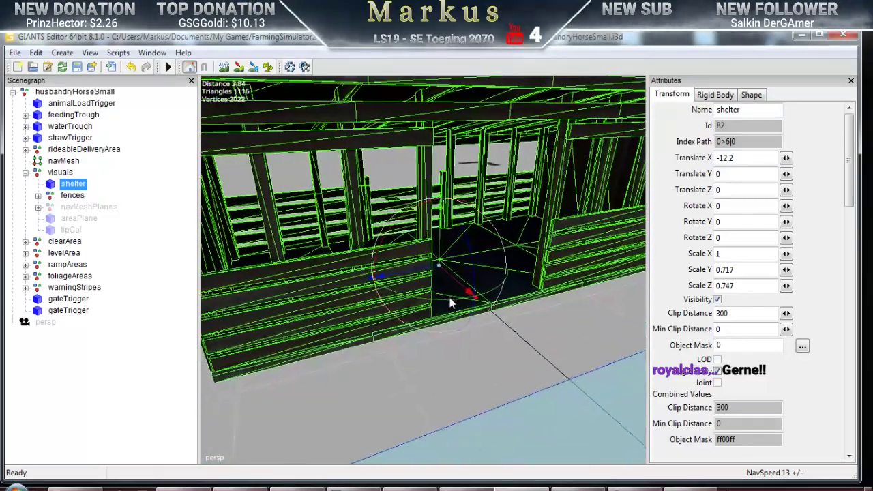
scroll(450, 302, "down", 2)
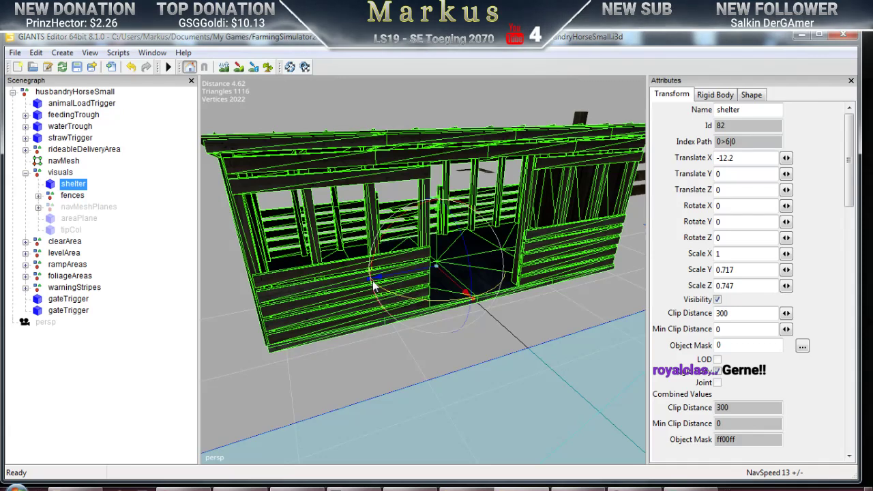
Try a scale of 0.5 in both Y and Z on the shelter
left_click_drag(369, 280, 392, 277)
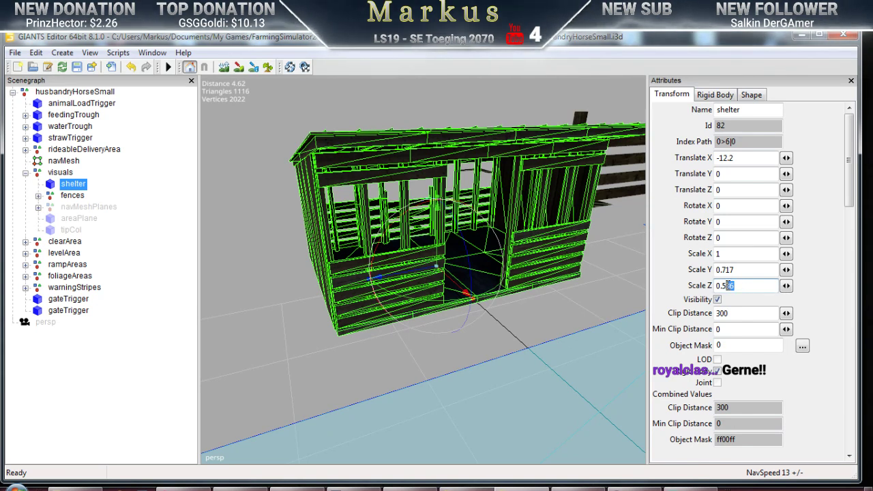
key("BackSpace")
left_click(738, 270)
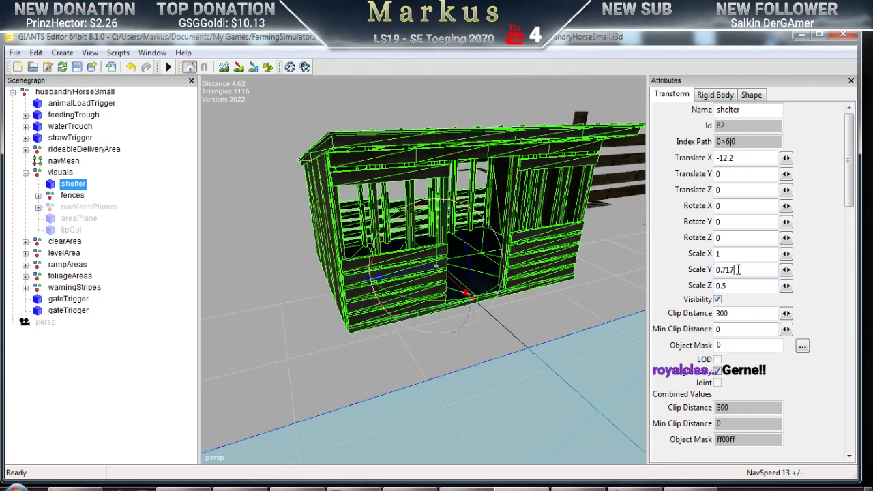
key("BackSpace")
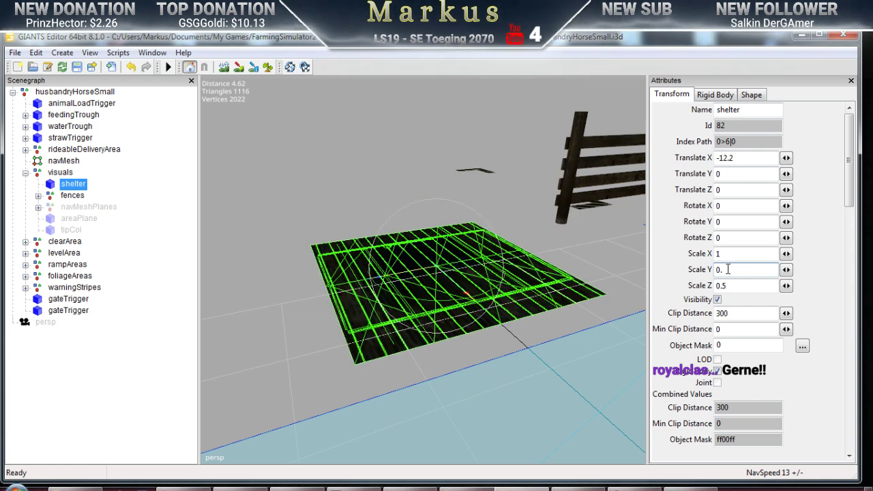
type("5")
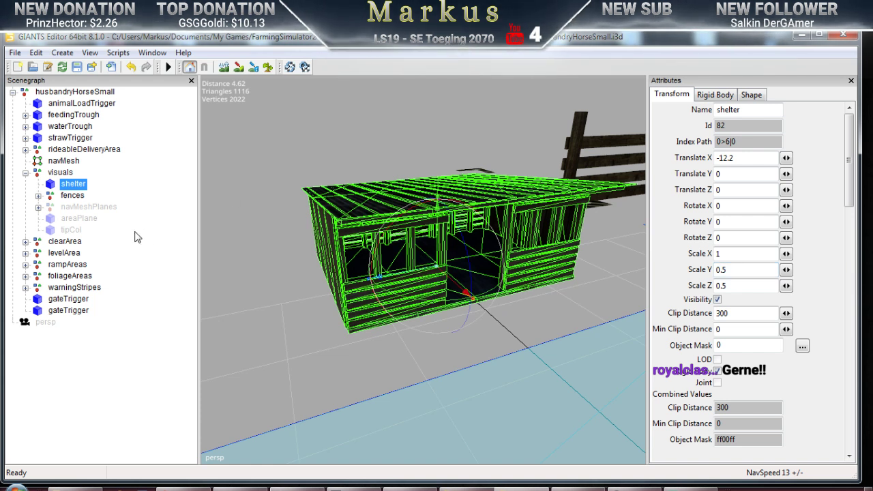
left_click(74, 186)
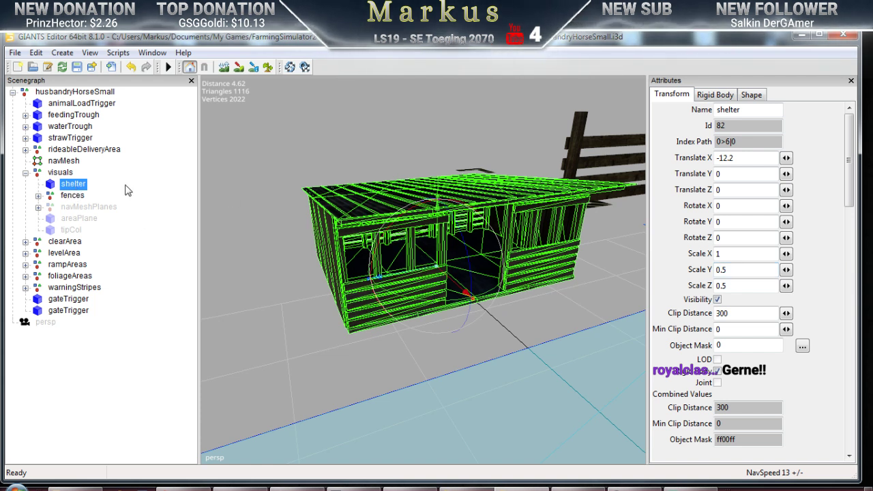
Reset the shelter's Y and Z scale to 1
left_click_drag(736, 271, 714, 271)
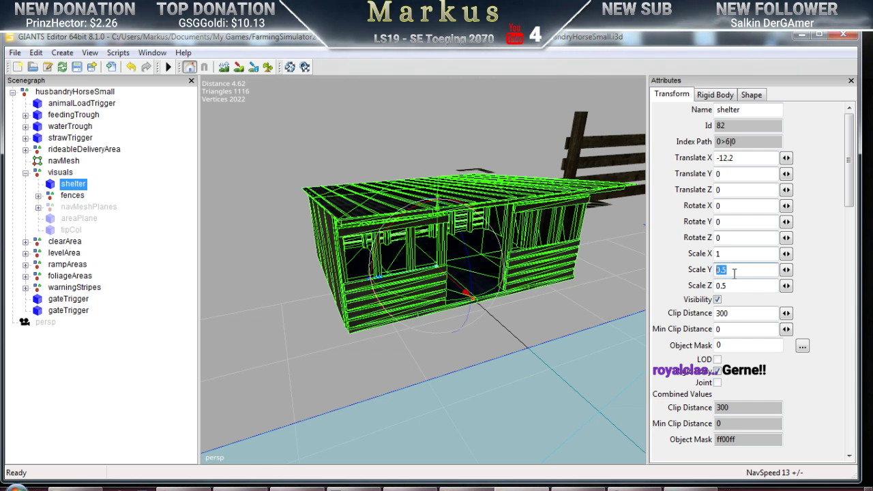
type("1")
key("Return")
left_click_drag(733, 285, 716, 292)
type("1")
key("Return")
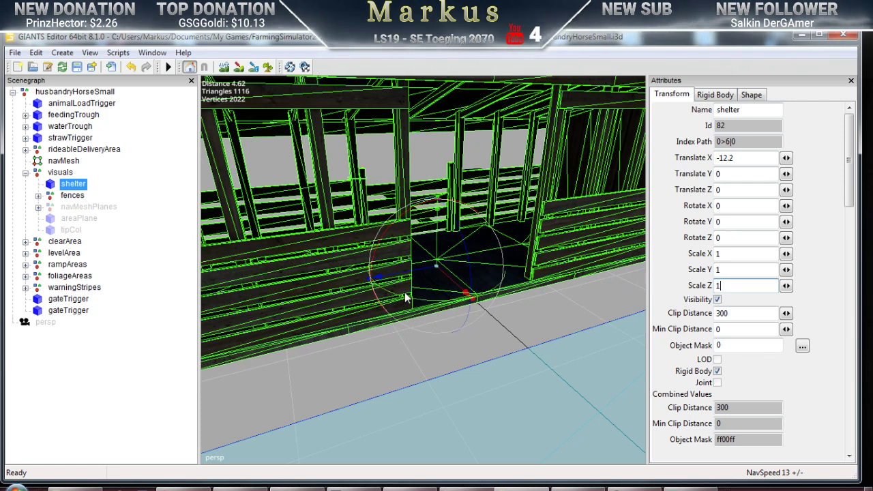
Start exporting the selected shelter with its files and choose FS19_Toeging_SE_2070 > maps > Toeging as the location
scroll(418, 314, "down", 10)
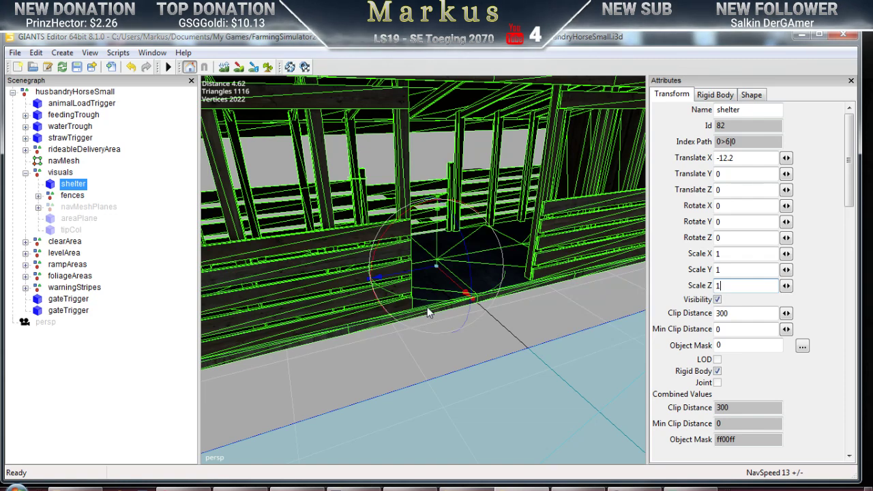
mouse_move(413, 319)
middle_mouse_down()
mouse_move(434, 313)
mouse_move(424, 325)
middle_mouse_up()
scroll(484, 319, "up", 5)
scroll(486, 321, "up", 2)
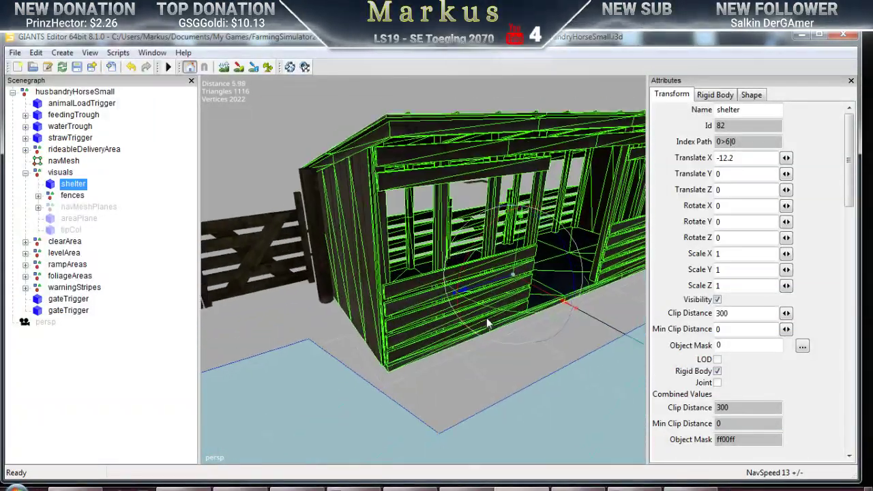
left_click(14, 53)
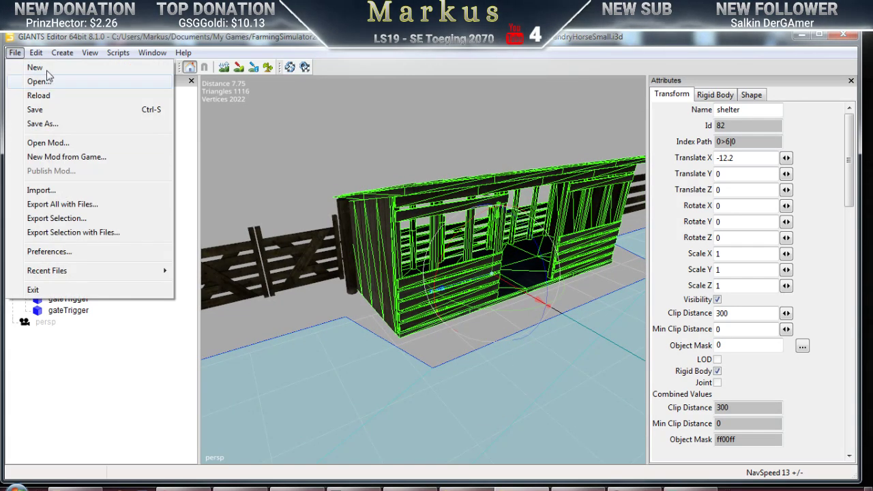
left_click(63, 233)
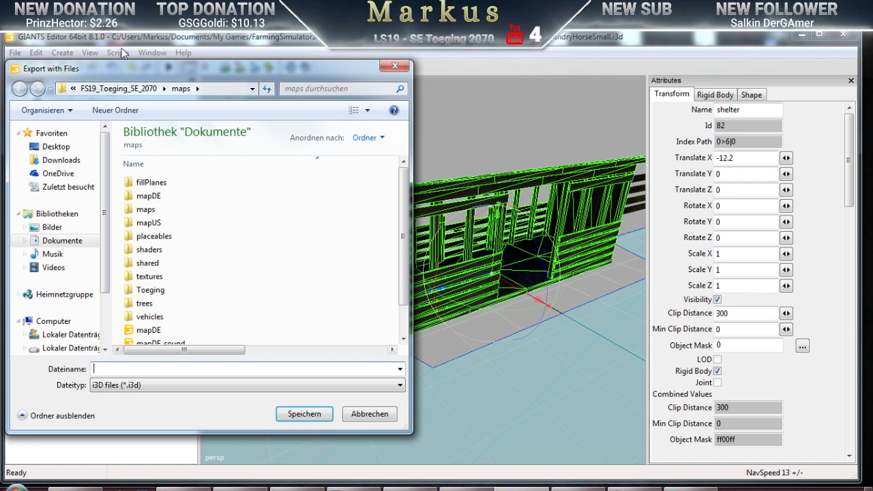
left_click(122, 89)
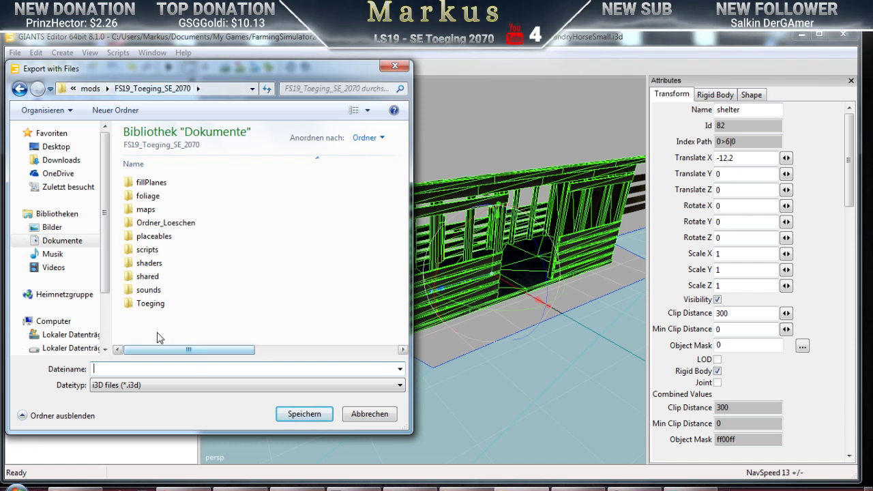
double_click(145, 306)
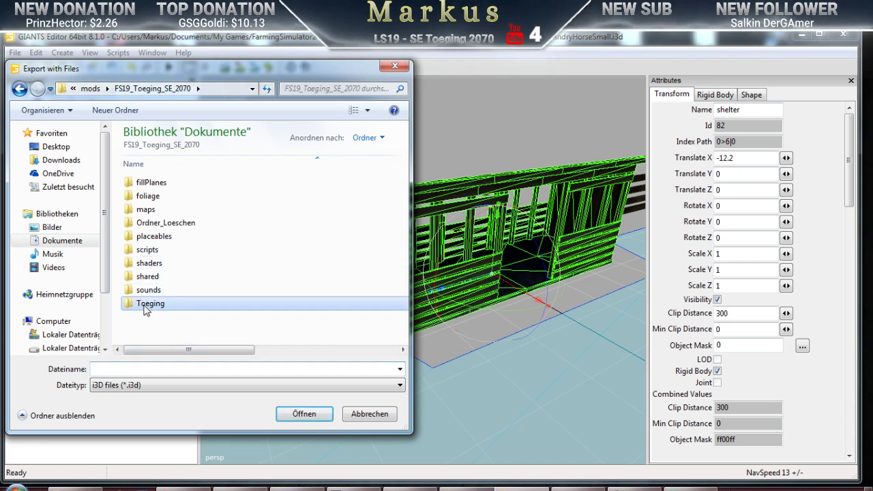
left_click(119, 89)
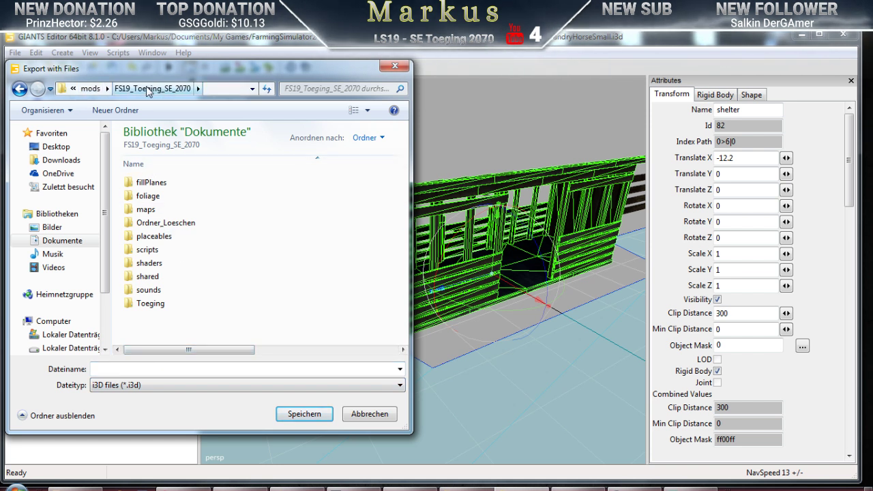
double_click(157, 209)
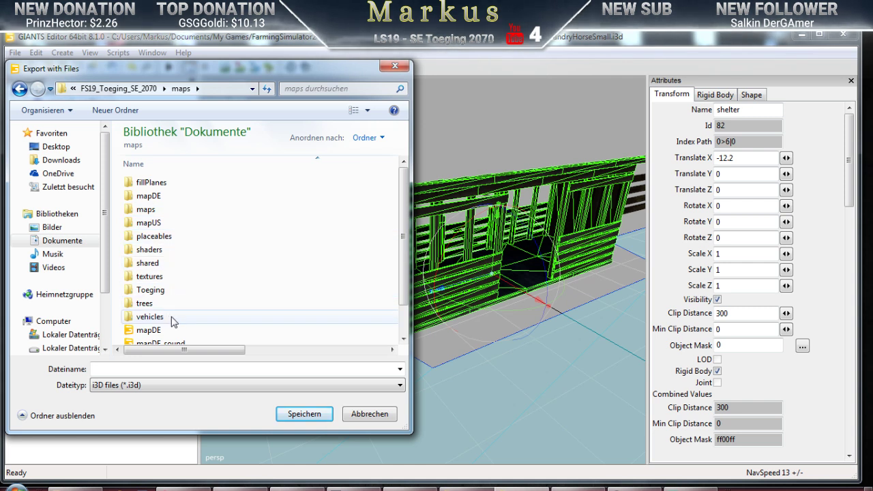
double_click(144, 291)
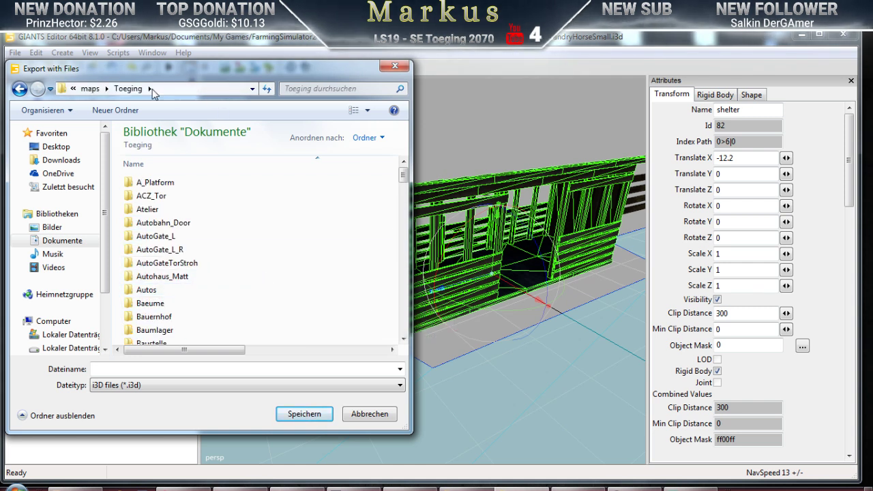
Create a folder named Ziege inside the Toeging folder and open it
left_click(120, 112)
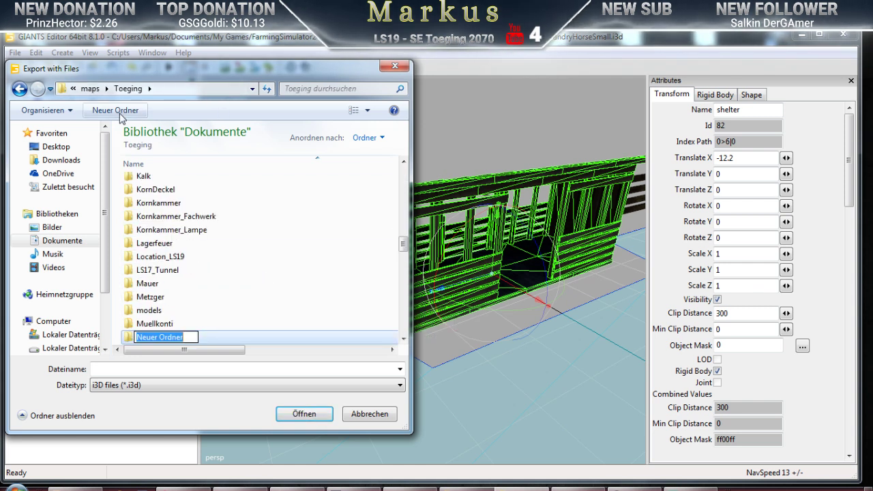
type("Ziege")
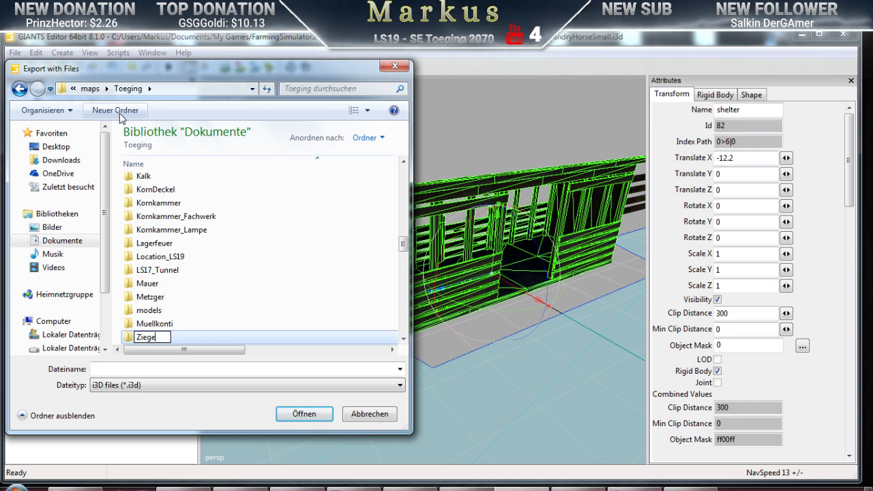
key("Return")
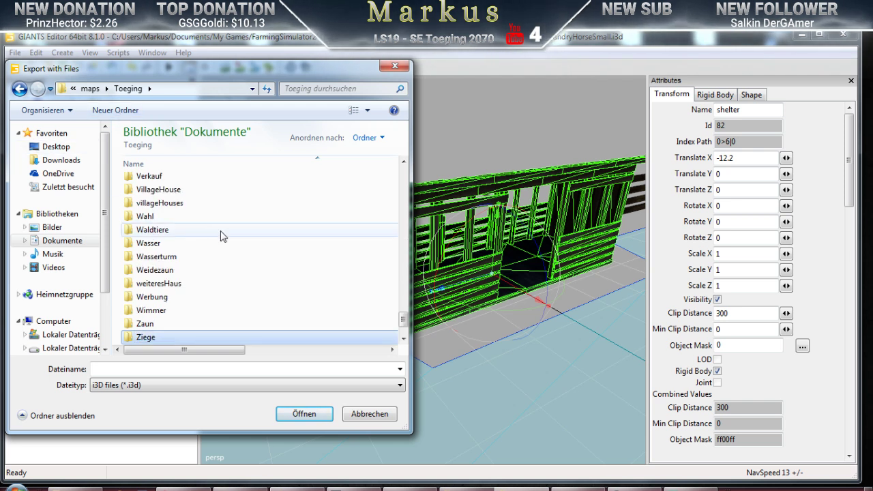
double_click(145, 339)
Save the shelter export as Huette in the Ziege folder, keeping the parent directory structure
left_click(130, 369)
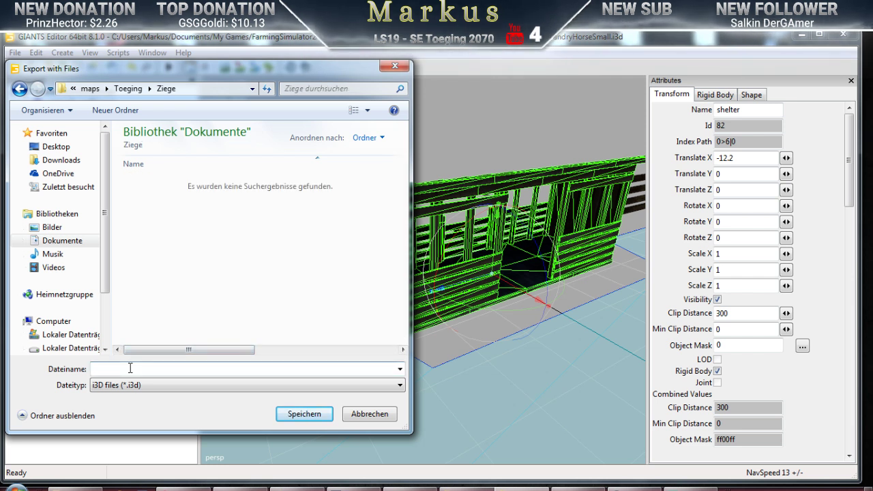
type("Huette")
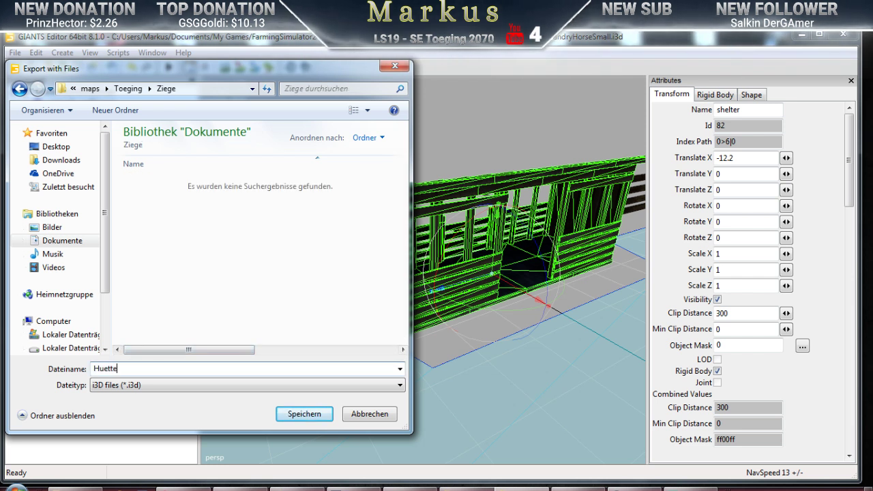
left_click(304, 415)
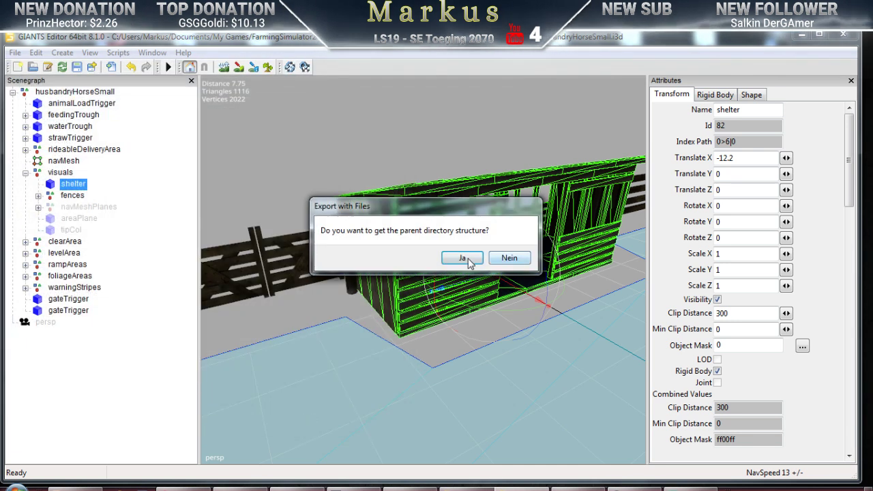
left_click(468, 258)
left_click(468, 258)
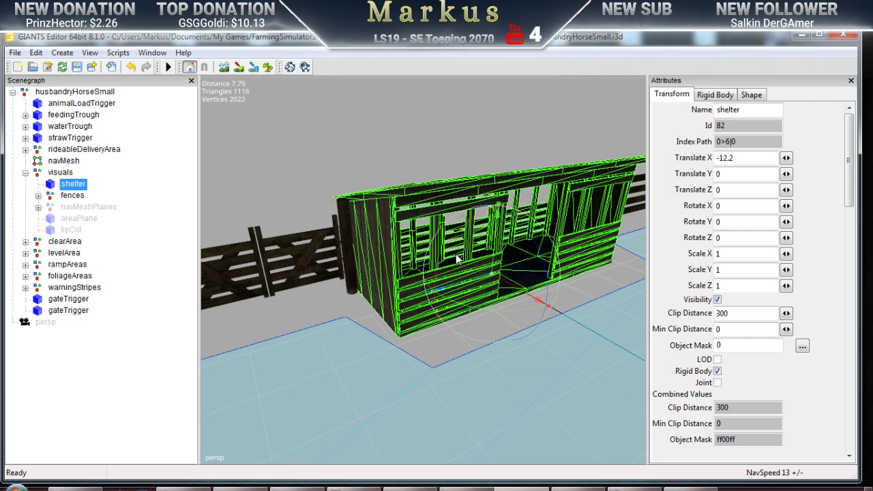
Close the husbandryHorseSmall model without saving the changes and minimise the animalHusbandry folder window
left_click(844, 36)
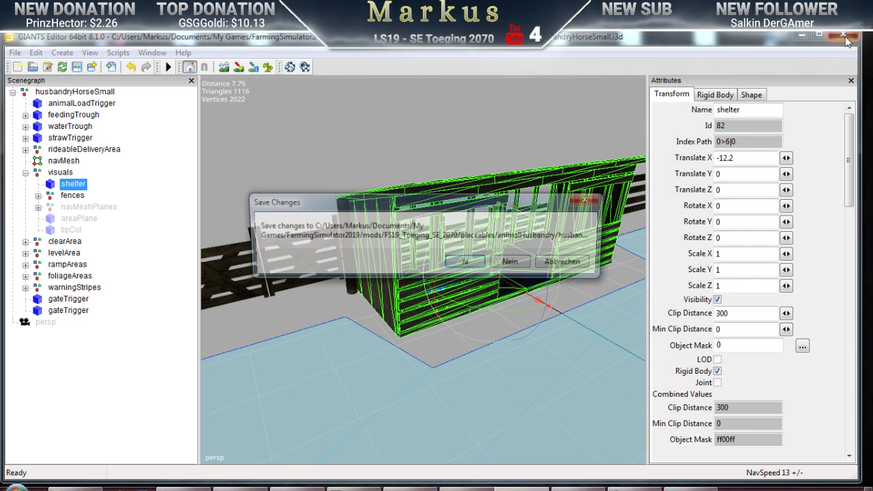
left_click(512, 263)
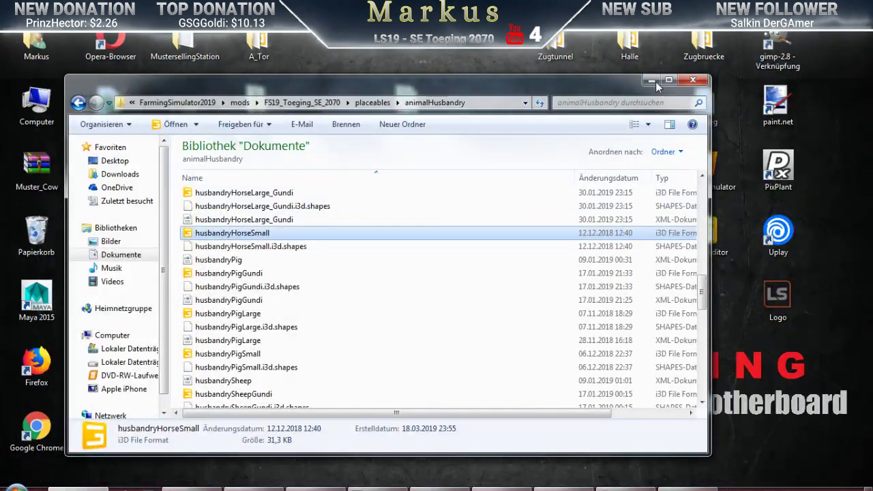
left_click(653, 82)
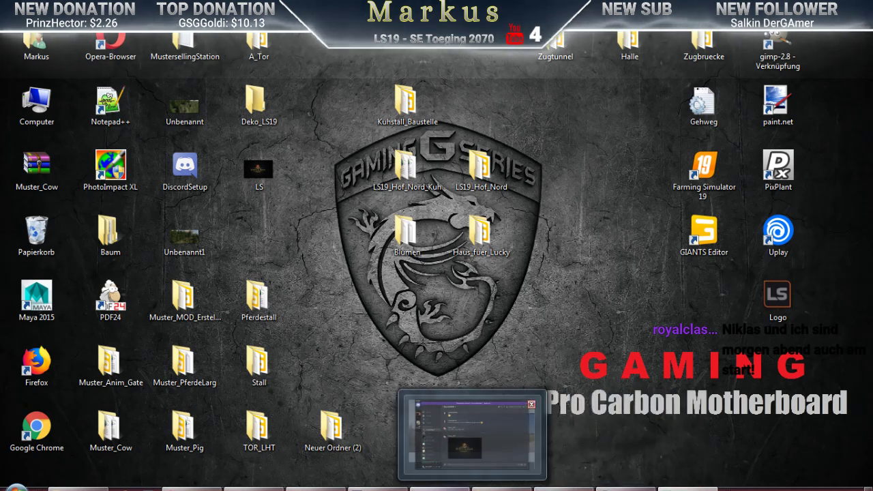
Launch Maya 2015 and bring up the dialog for opening a scene, moved off to the second screen
mouse_move(428, 486)
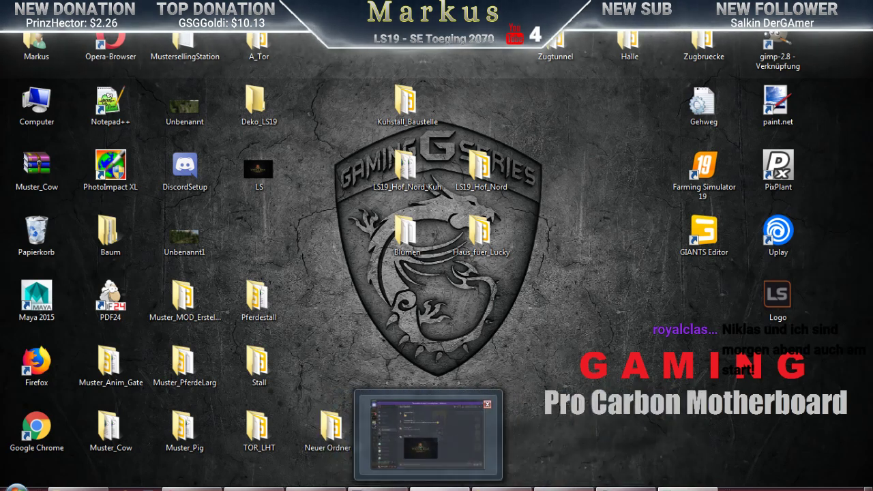
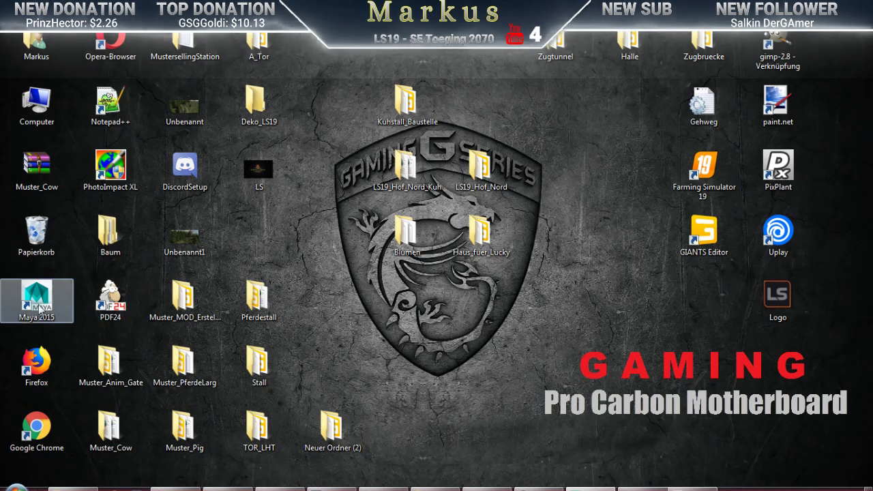
left_click(34, 295)
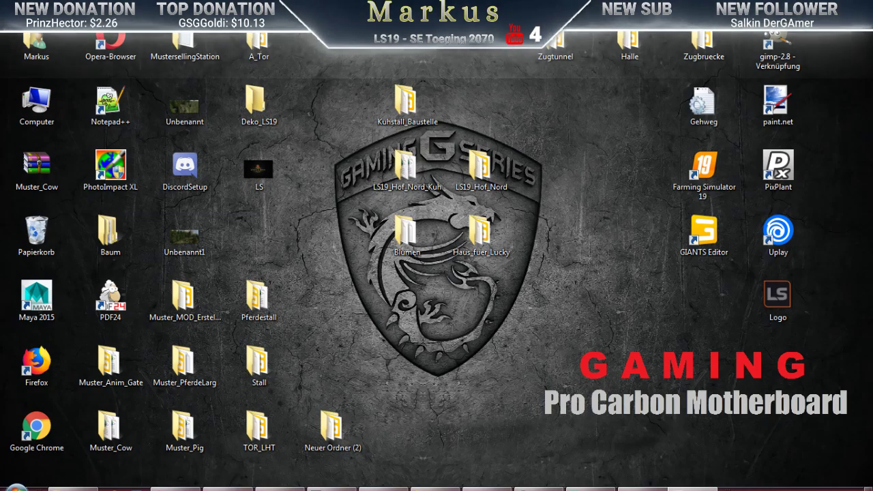
key("ctrl+o")
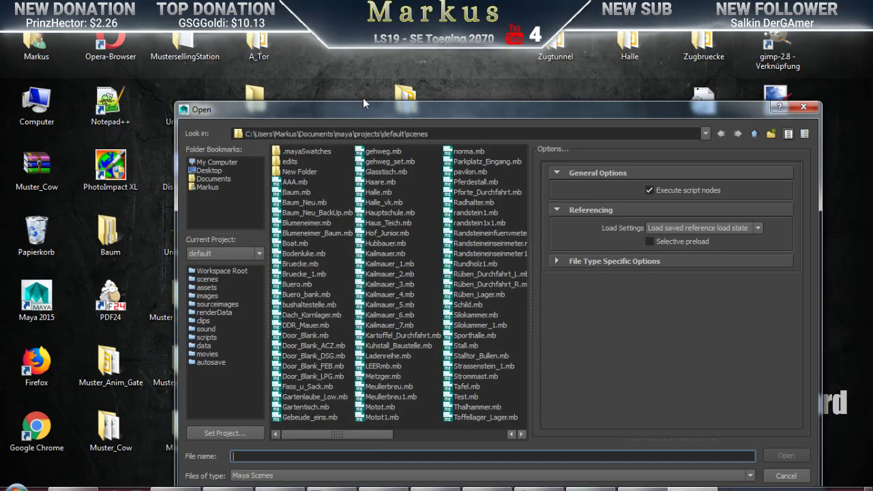
left_click_drag(362, 109, 872, 109)
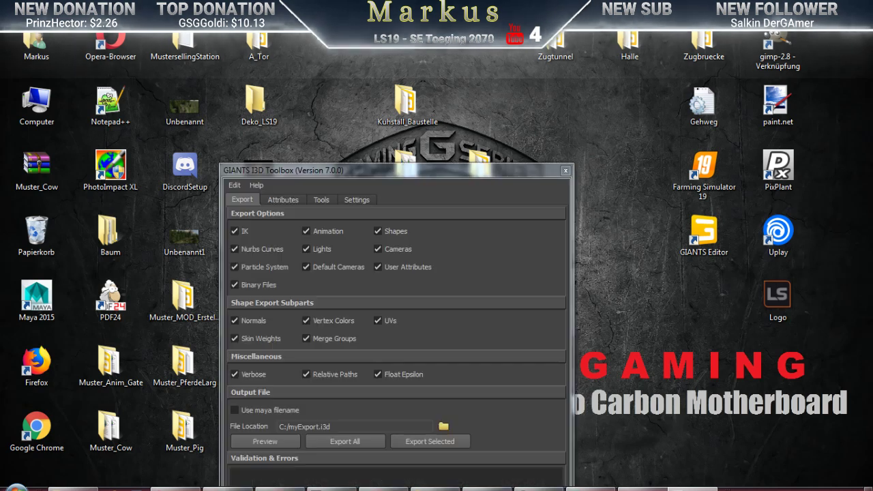
Export the selected Maya object with the GIANTS I3D exporter to Desktop/Ziege/Ziege.i3d and close the exporter
left_click_drag(404, 172, 530, 50)
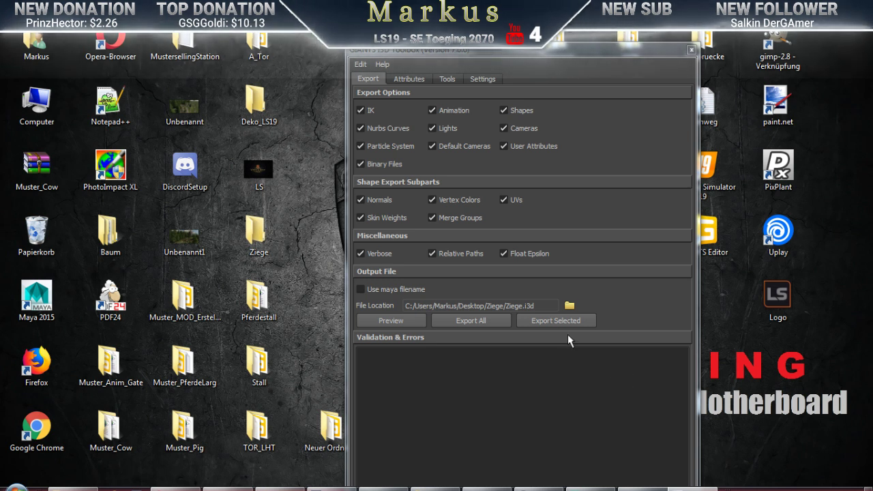
left_click(539, 320)
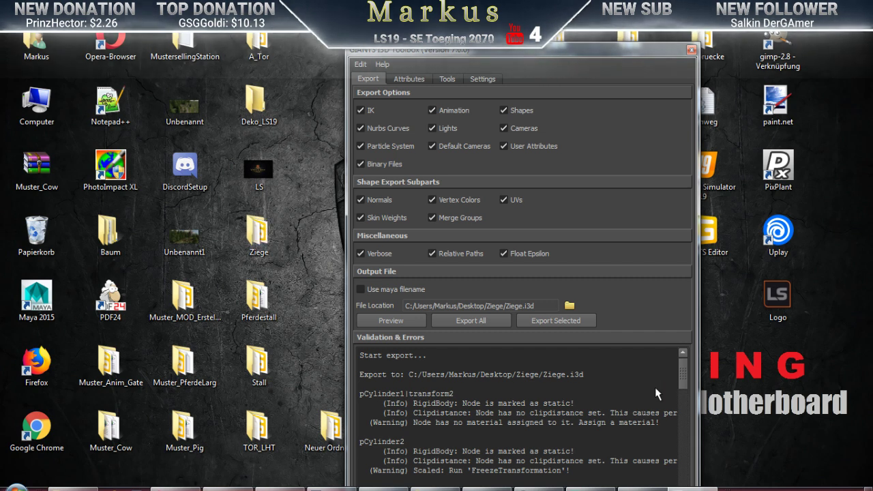
left_click(691, 51)
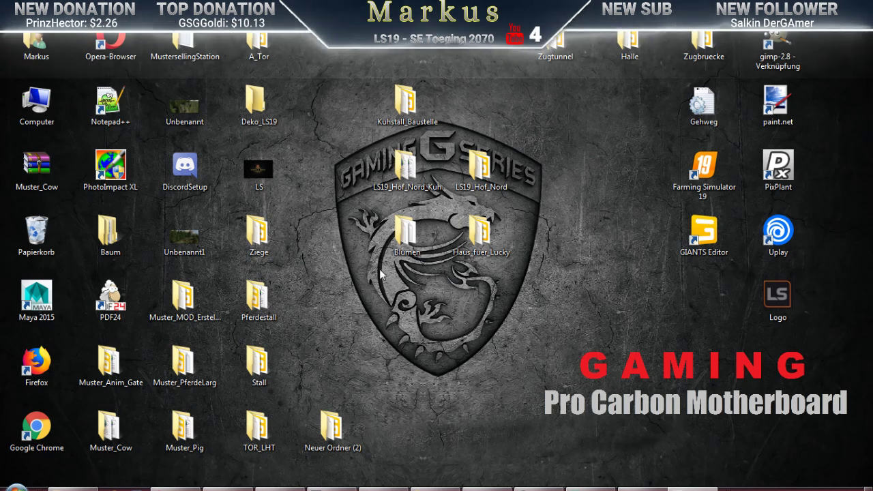
Check the exported Ziege file from the desktop's Ziege folder in GIANTS Editor 8.1.0 and close the editor
double_click(253, 232)
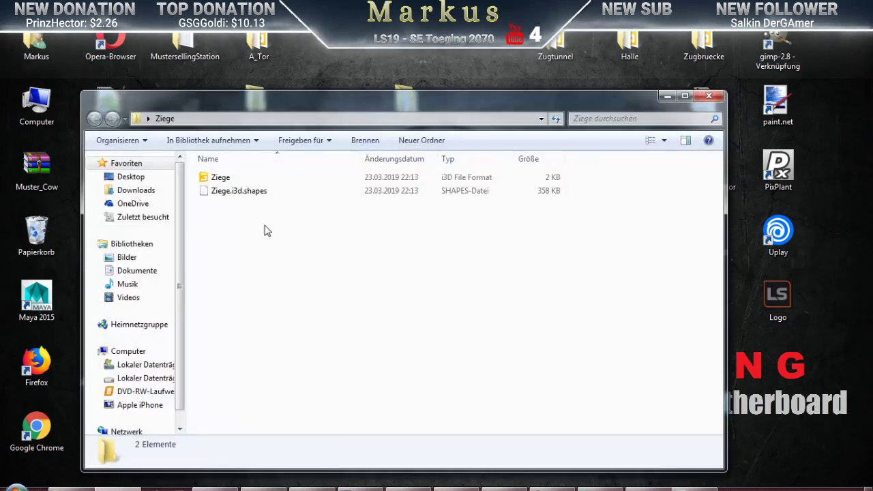
double_click(218, 179)
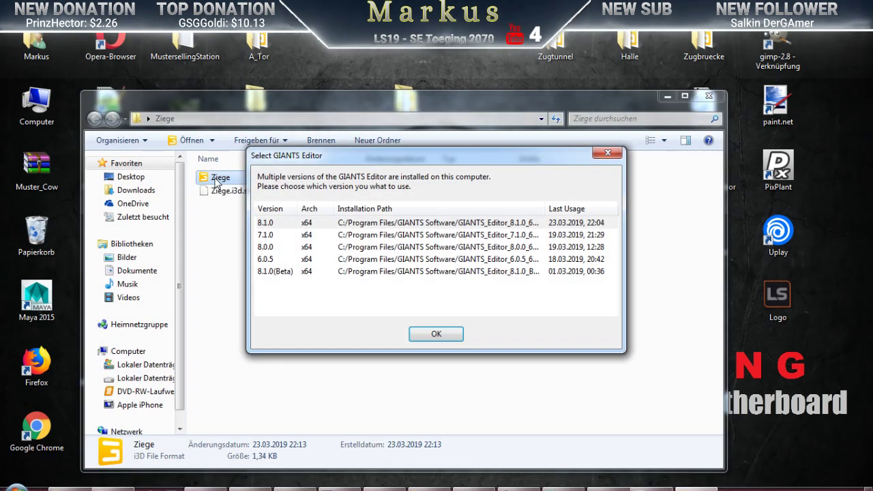
left_click(447, 225)
left_click(437, 338)
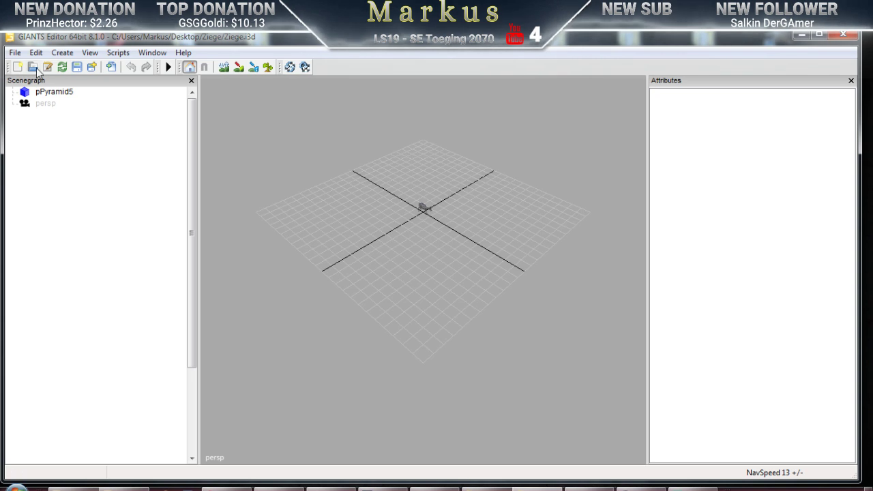
left_click(845, 36)
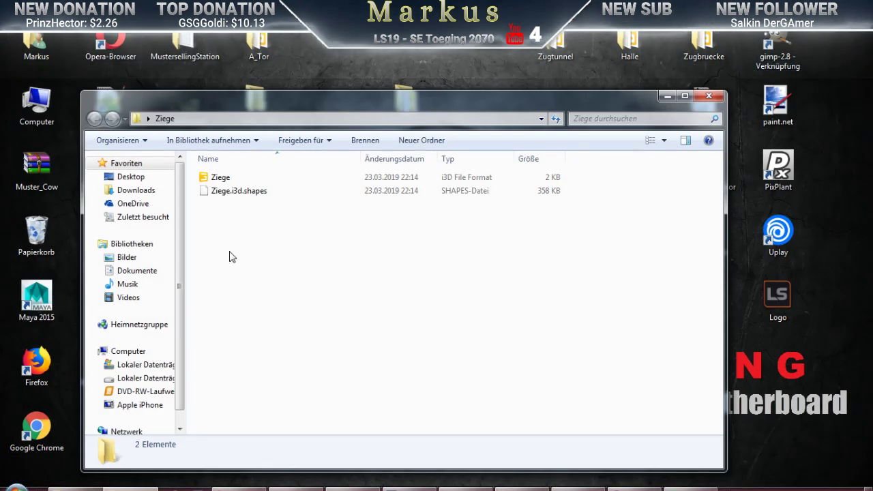
Cut both exported Ziege files and go to the FS19_Toeging_SE_2070 mod folder in the other folder window
left_click_drag(227, 240, 215, 183)
right_click(214, 178)
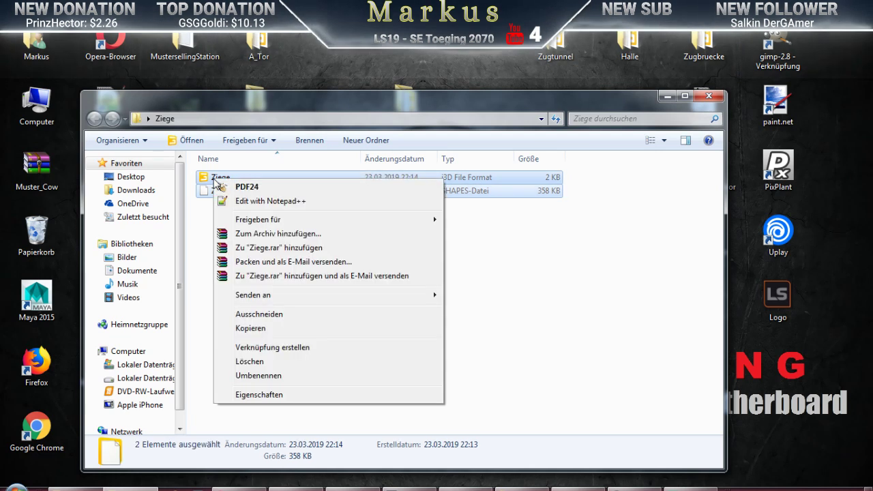
left_click(248, 315)
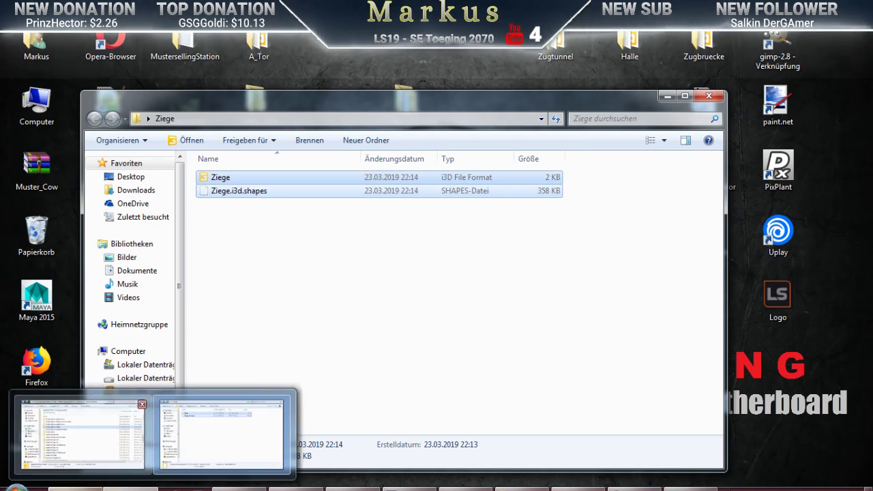
left_click(77, 487)
left_click(82, 437)
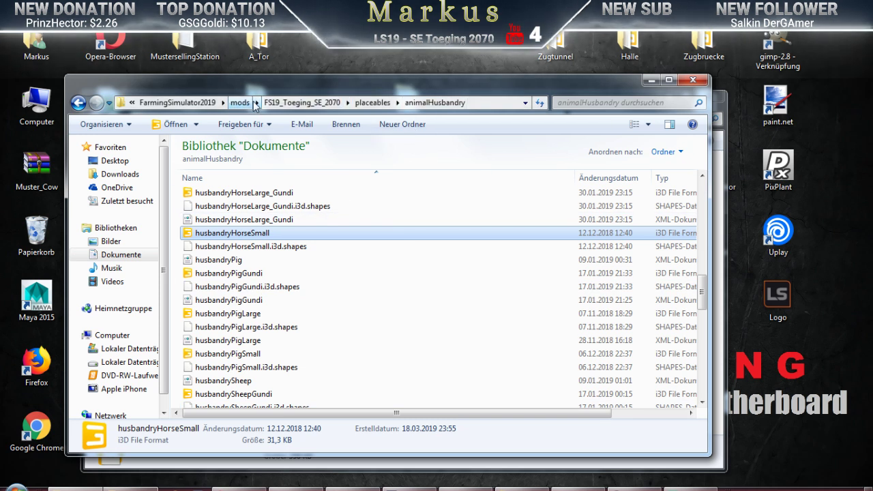
left_click(296, 104)
double_click(205, 318)
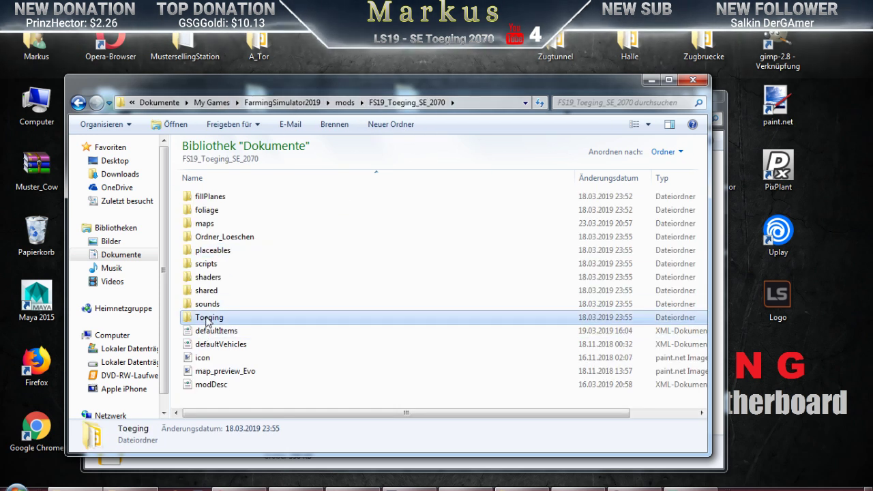
left_click(79, 102)
double_click(213, 319)
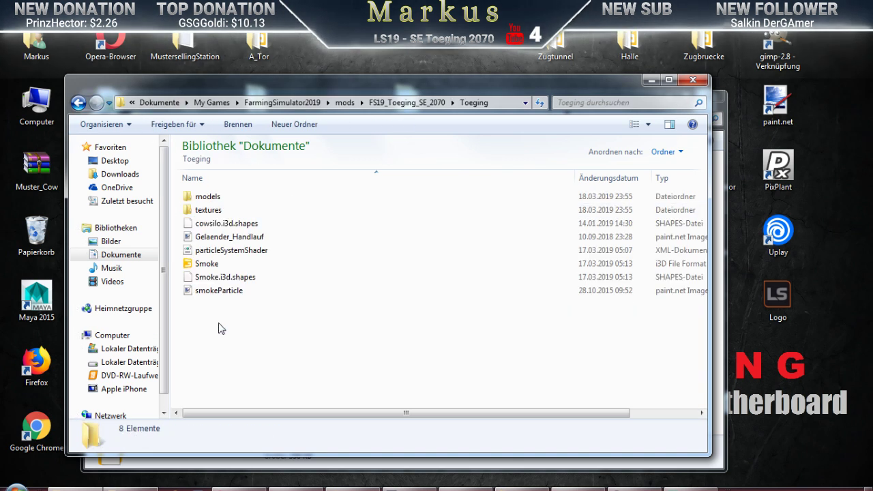
left_click(78, 103)
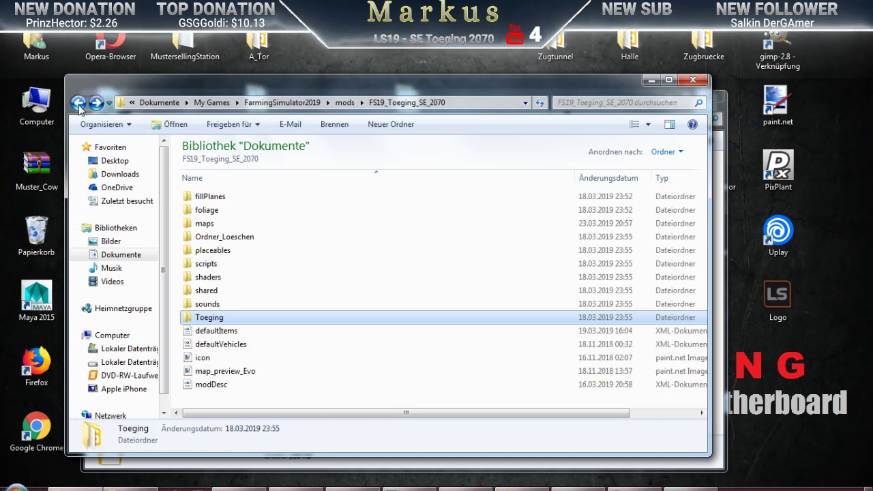
Go to the Toeging folder inside the mod's maps folder and find its Ziege subfolder
double_click(205, 225)
left_click(209, 305)
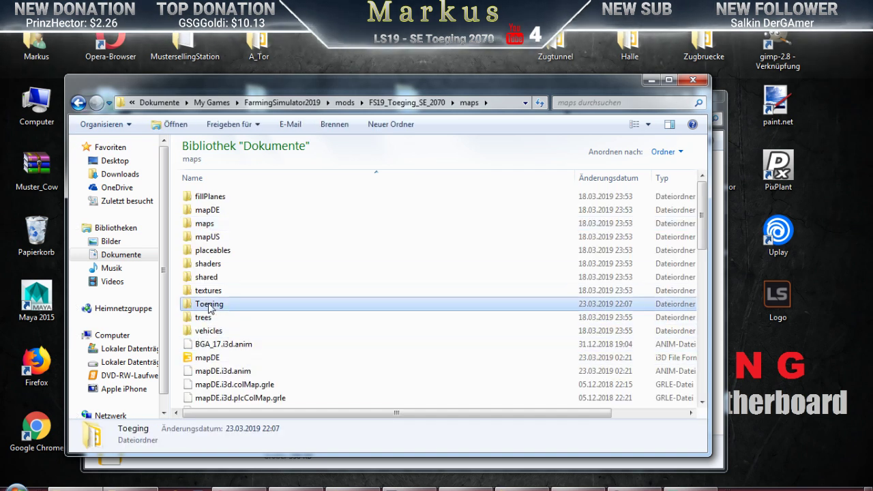
double_click(208, 305)
scroll(236, 303, "down", 20)
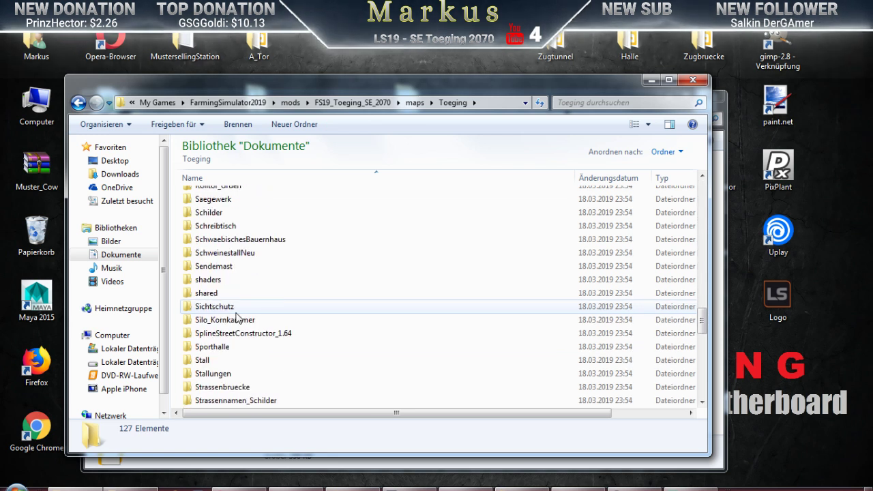
scroll(236, 318, "down", 8)
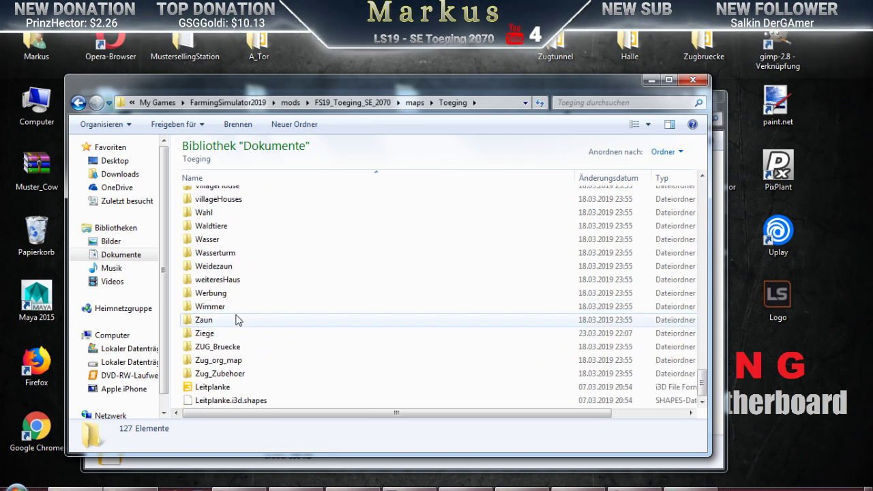
Delete the stray Leitplanke and Leitplanke.i3d.shapes files from the maps > Toeging folder
left_click(208, 393)
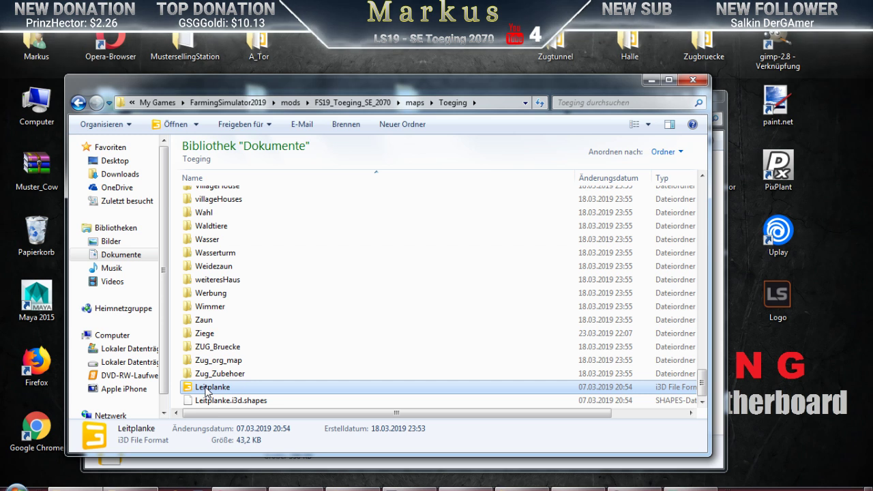
left_click(217, 403, "shift")
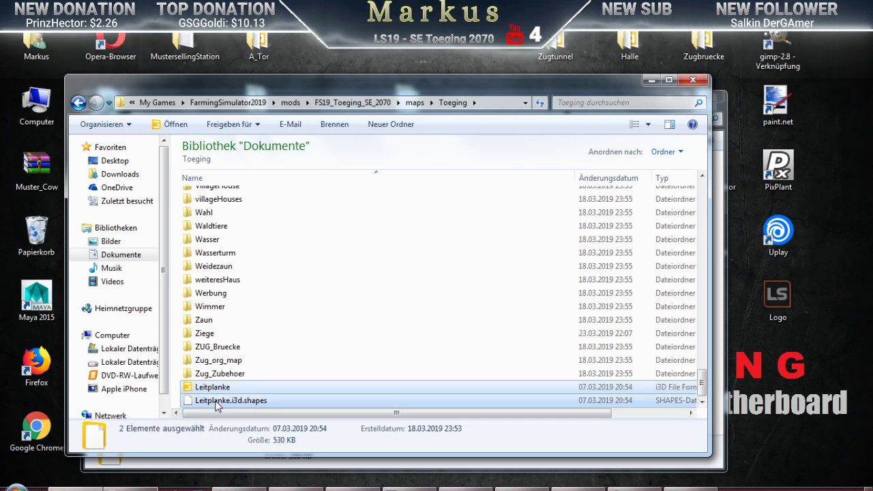
key("Delete")
left_click(491, 268)
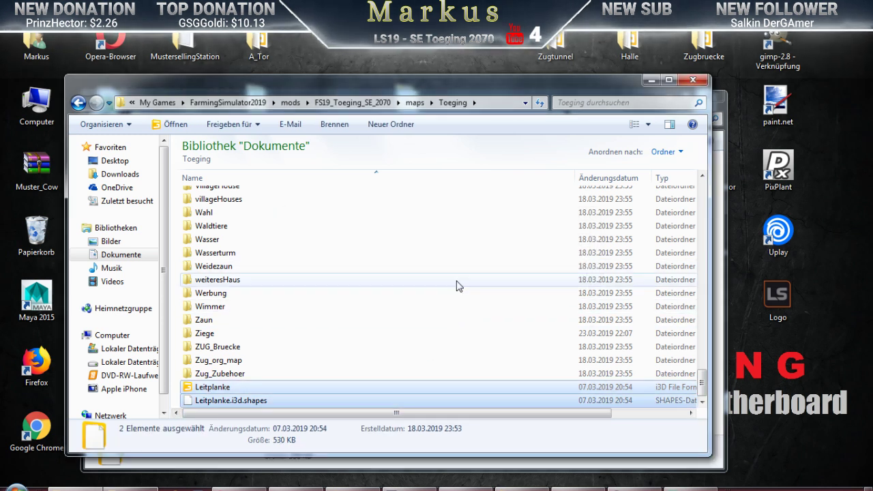
Move the cut Ziege and Ziege.i3d.shapes files into the maps > Toeging > Ziege folder
double_click(205, 361)
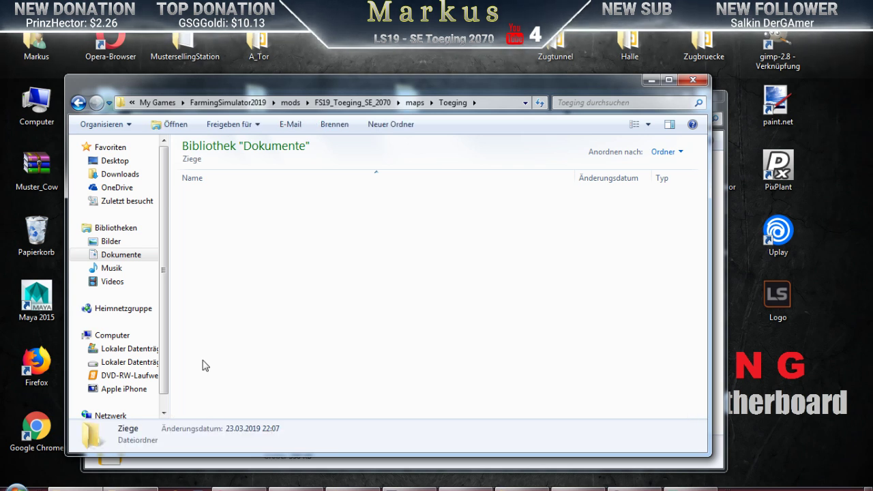
right_click(198, 280)
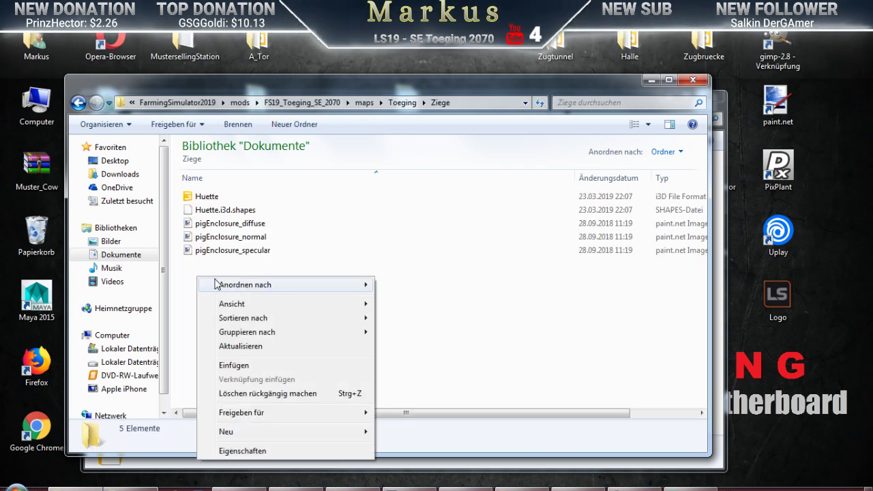
left_click(230, 363)
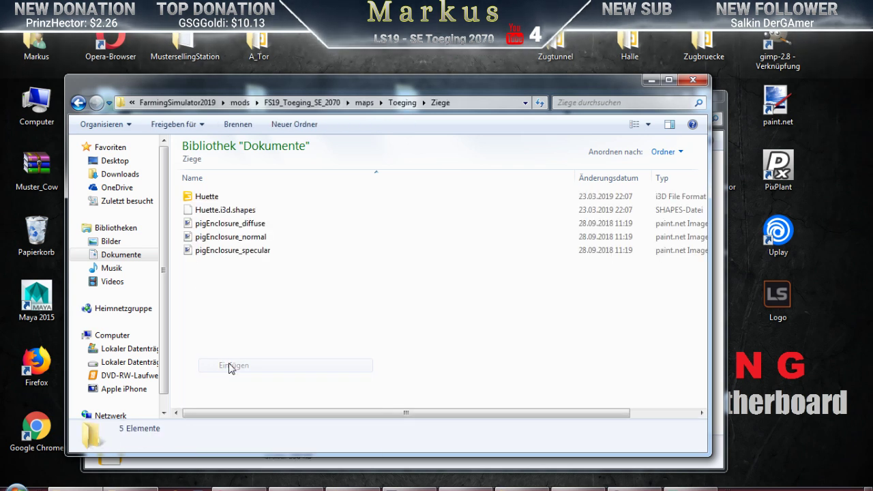
left_click(238, 305)
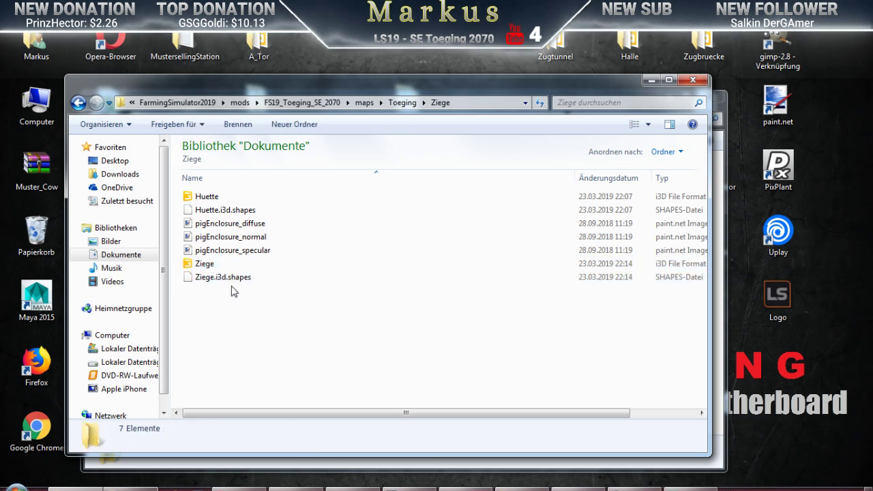
Examine the texture and shader file paths of the Huette i3D file in Notepad++ and close it
right_click(208, 199)
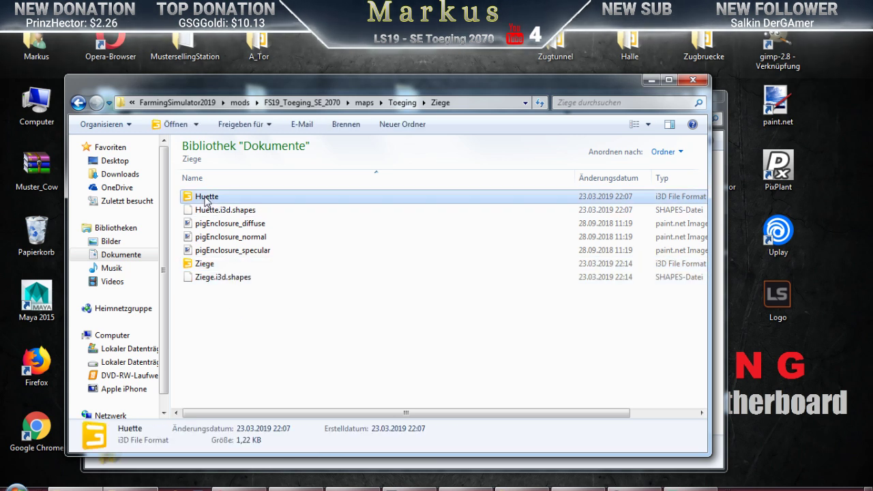
left_click(254, 235)
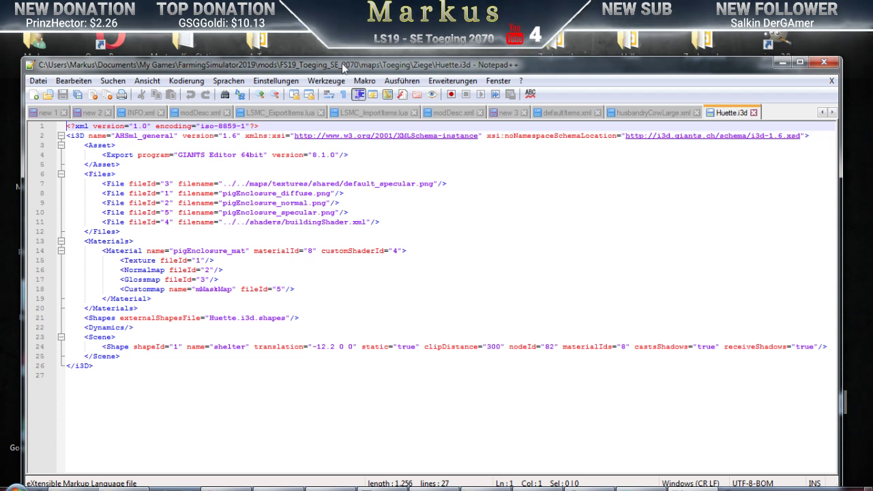
left_click_drag(342, 63, 390, 98)
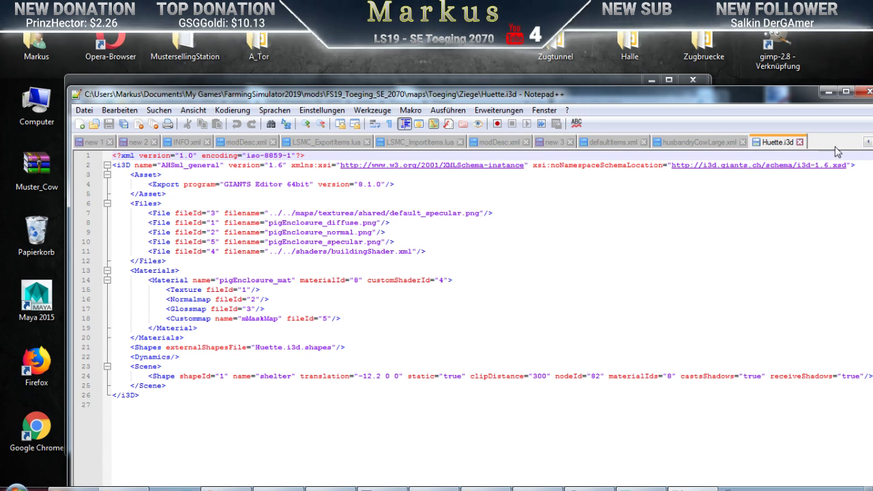
left_click(868, 93)
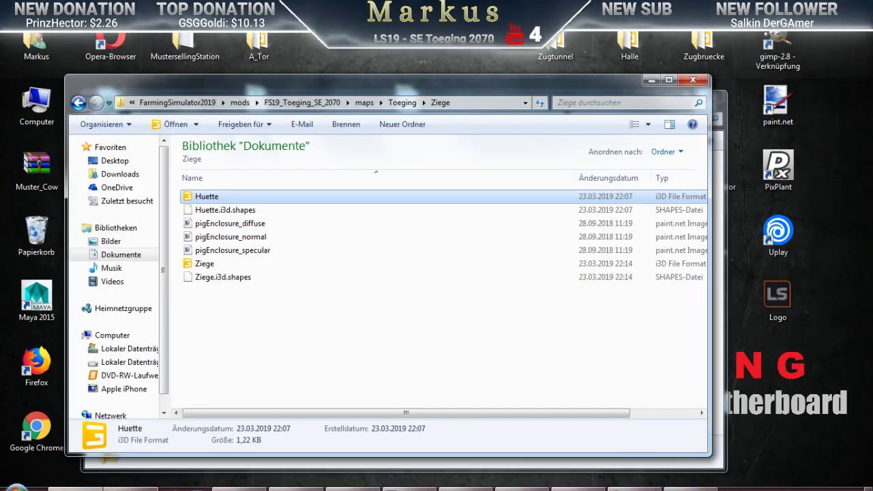
Switch to GIANTS Editor and show the Scenegraph in place of the Terrain Editing tools, with the fenced paddock in view
key("alt+Tab")
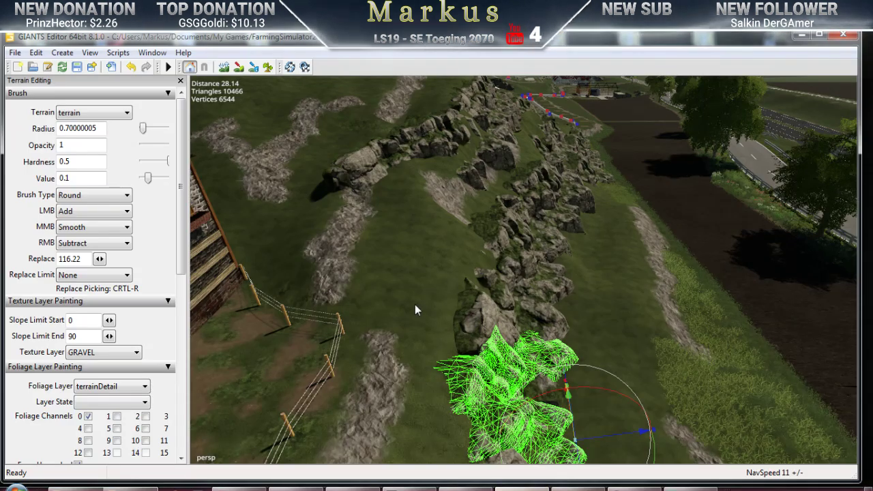
scroll(399, 346, "down", 5)
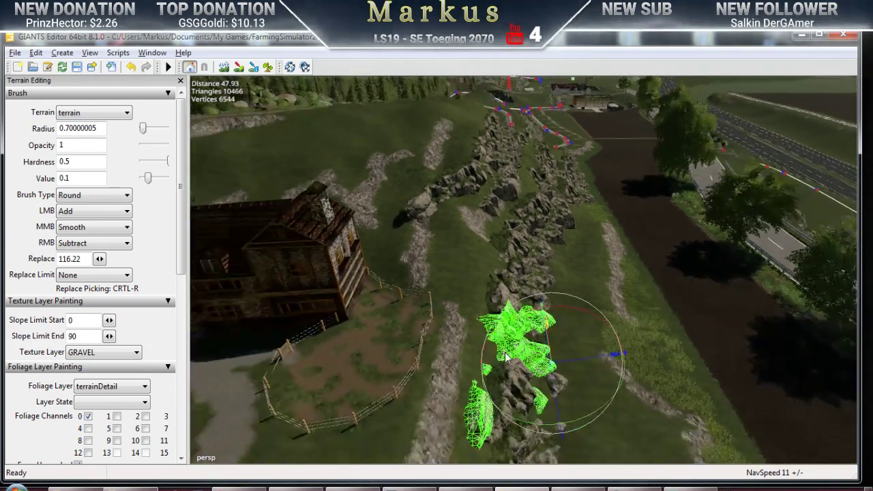
right_click_drag(506, 356, 246, 139)
left_click(180, 81)
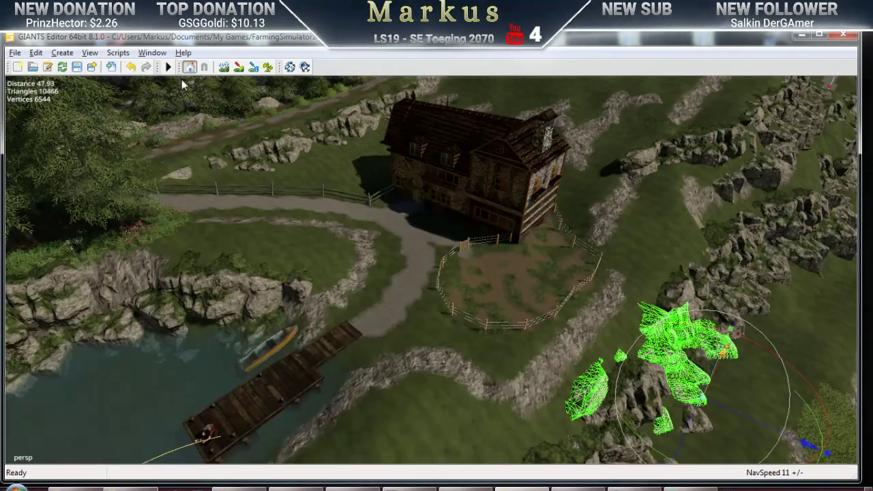
left_click(148, 53)
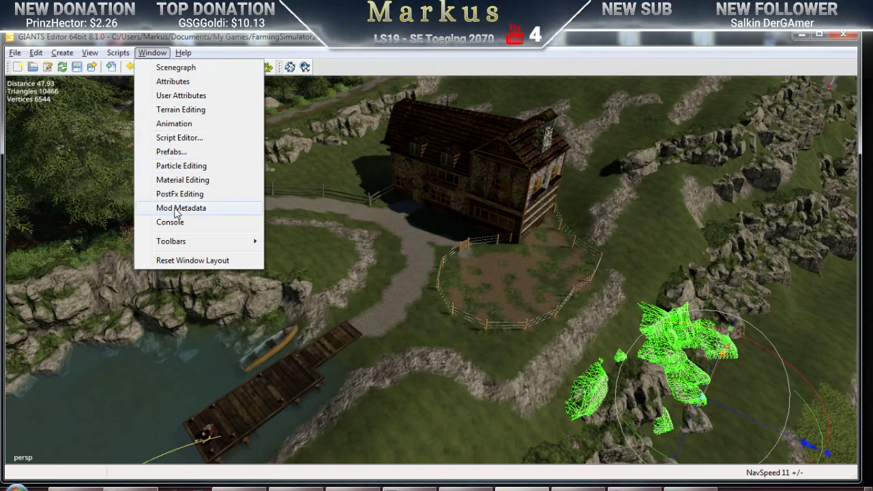
left_click(172, 68)
Import the Huette and Ziege i3D files from the maps > Toeging > Ziege folder into the map
left_click(15, 53)
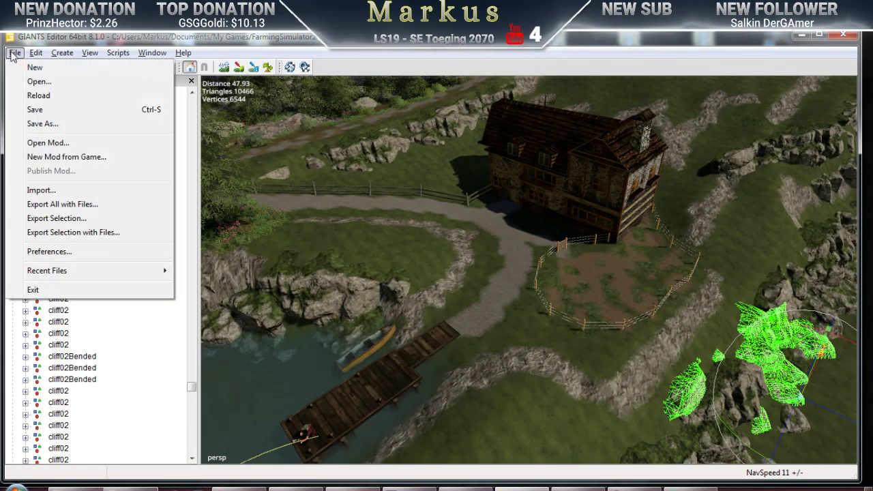
left_click(41, 190)
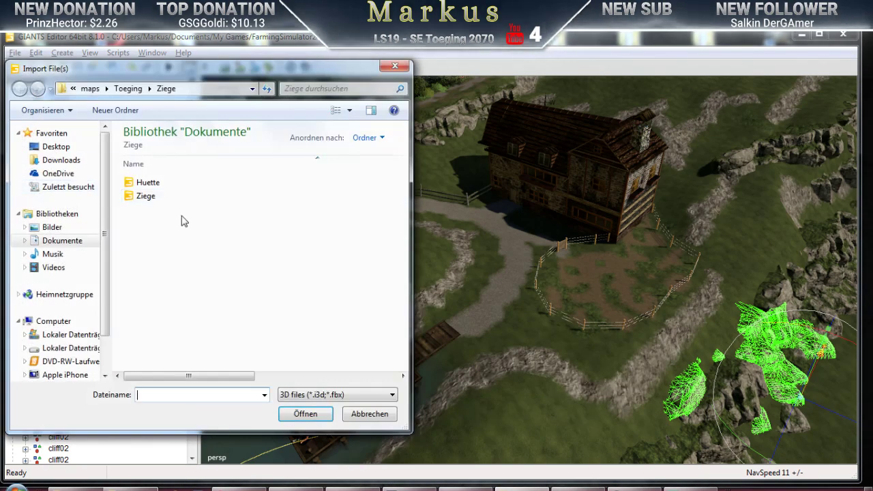
left_click(160, 183)
left_click(306, 415)
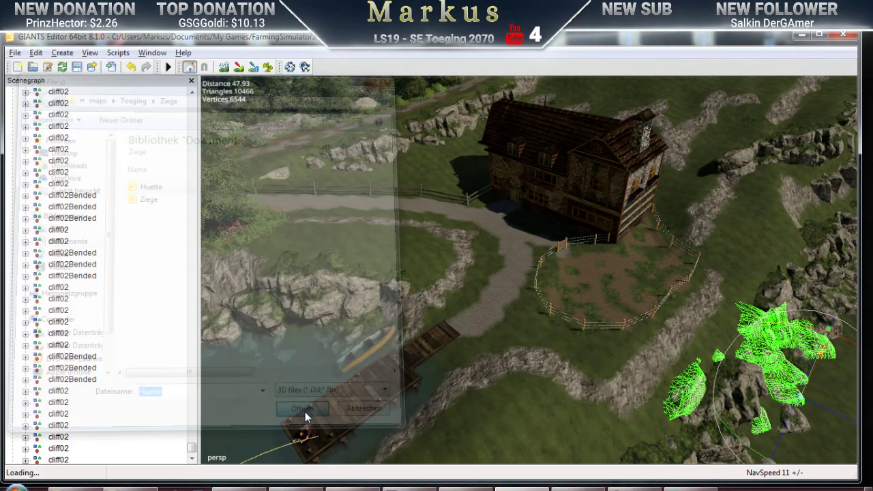
left_click(15, 54)
left_click(39, 192)
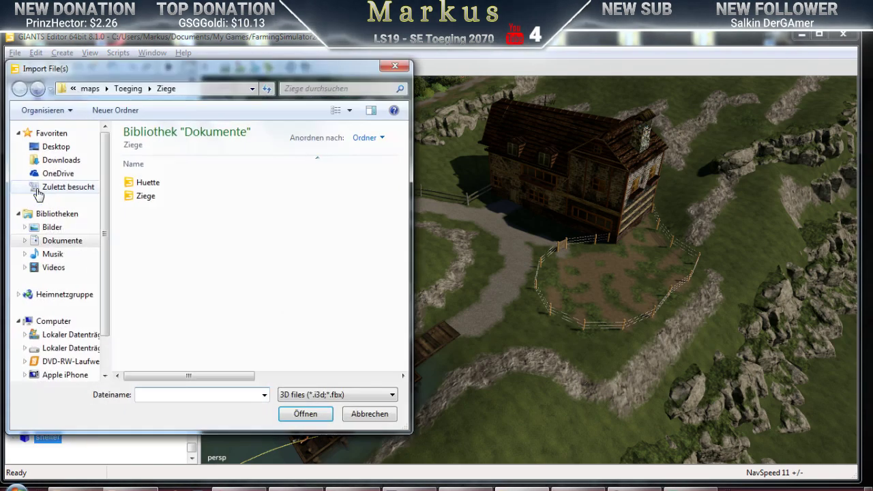
left_click(145, 198)
left_click(306, 414)
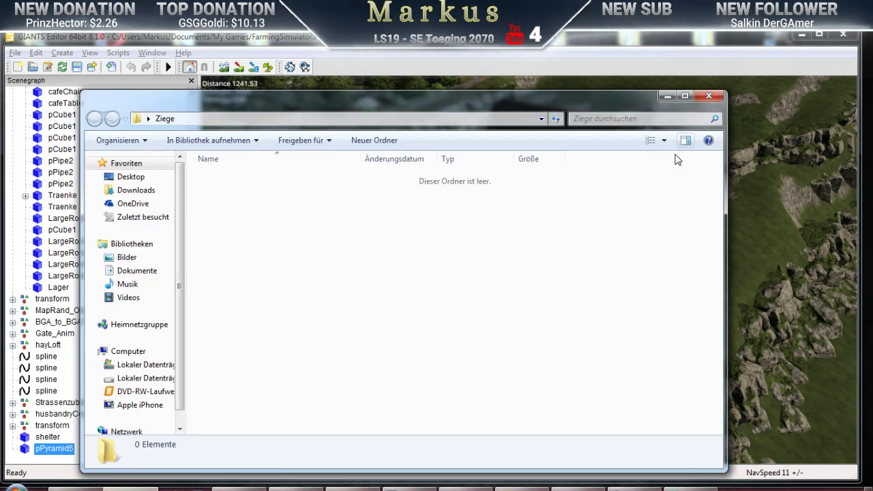
Delete the Huette and Ziege i3D and shapes files from maps > Toeging > Ziege, and move the empty desktop Ziege folder to the recycle bin
left_click(722, 101)
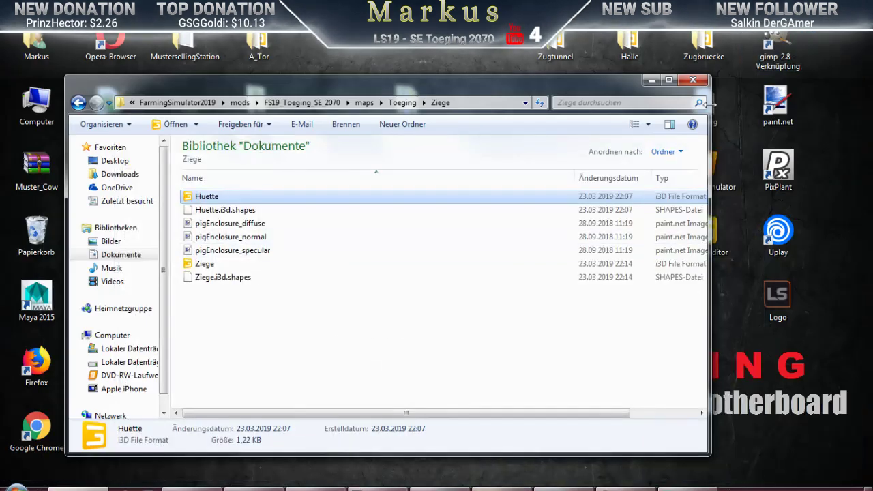
left_click(201, 266)
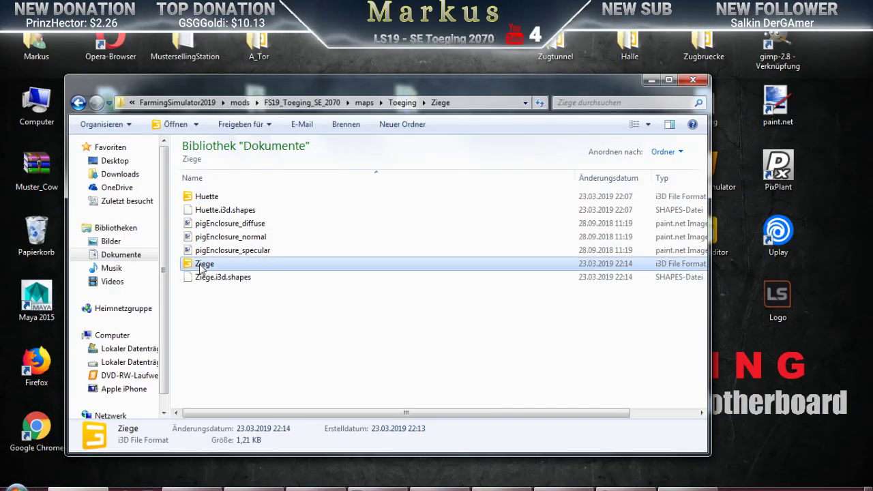
left_click(205, 277, "ctrl")
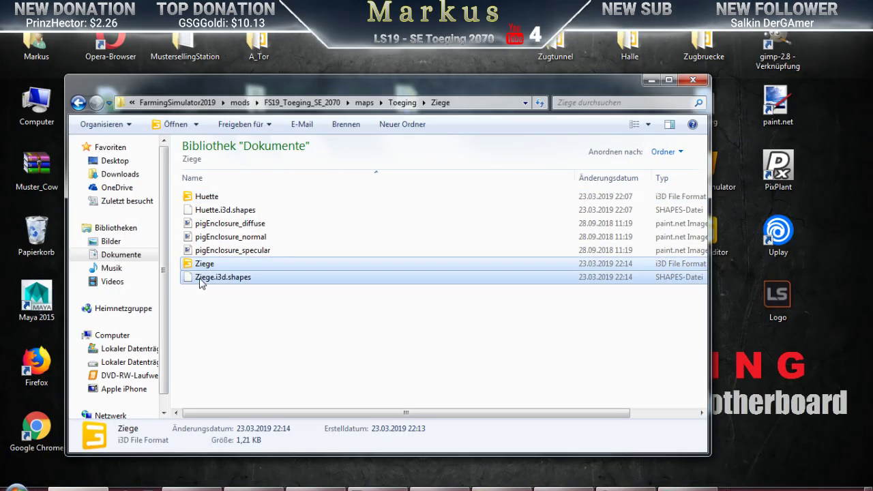
left_click(204, 197, "ctrl")
left_click(196, 210, "ctrl")
right_click(196, 210)
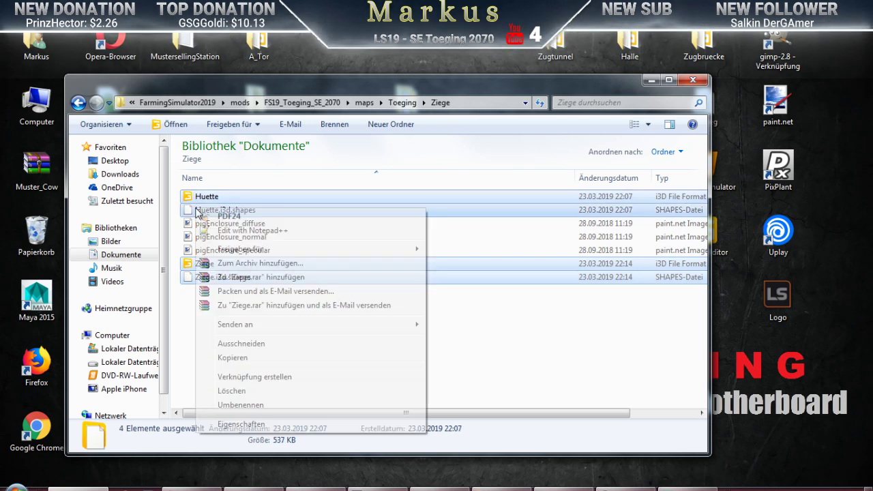
left_click(230, 391)
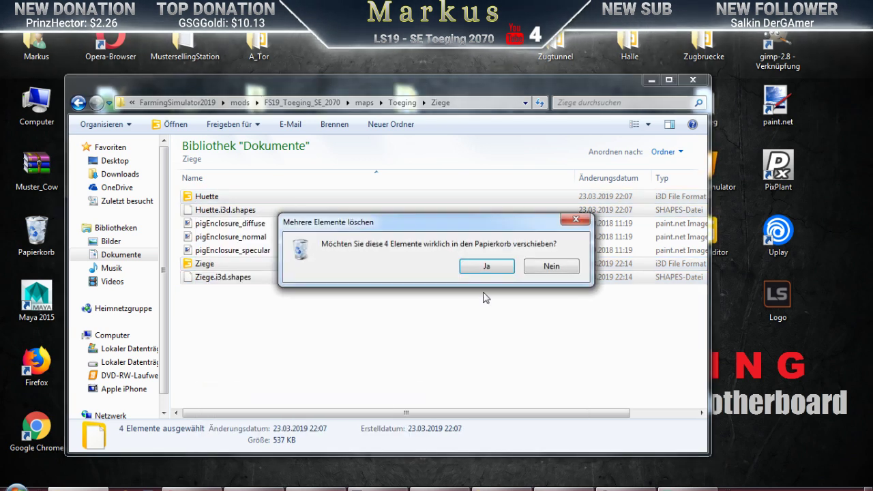
left_click(487, 267)
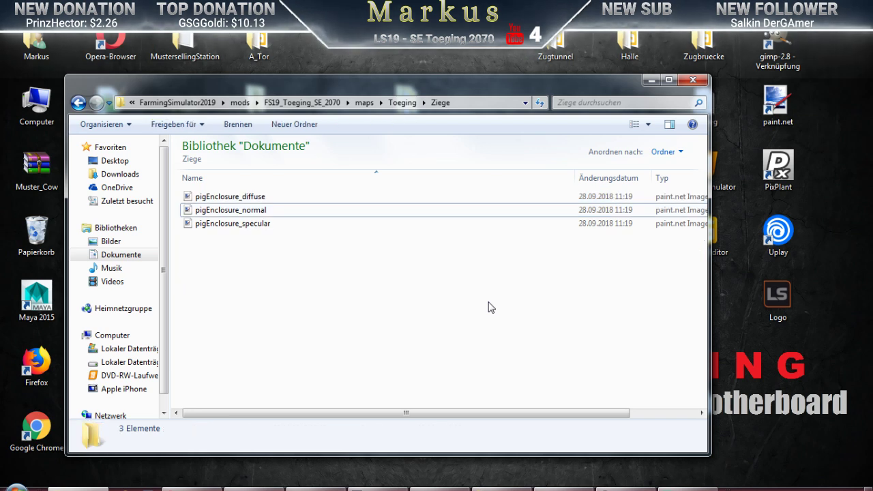
left_click(693, 82)
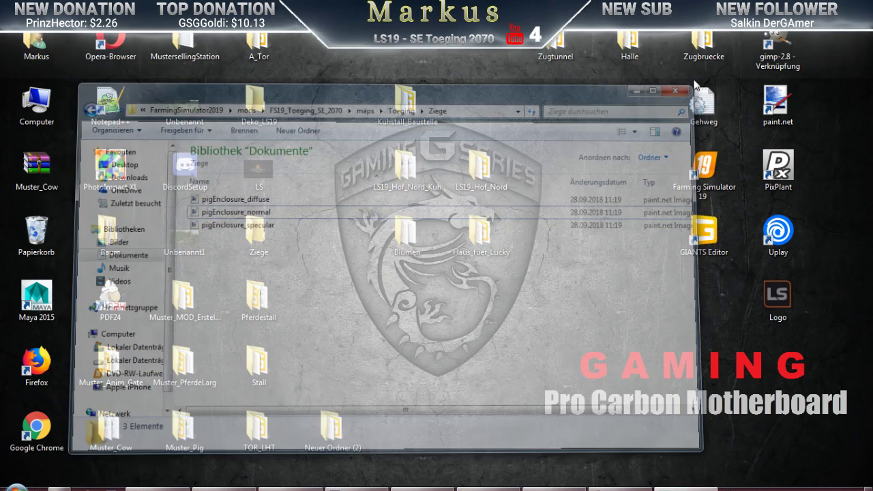
left_click_drag(257, 231, 43, 234)
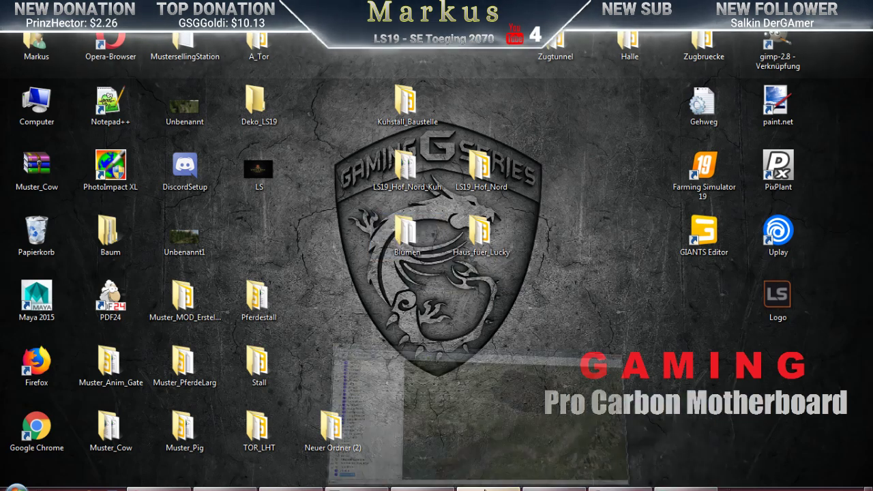
Cut the imported shelter from the map's scenegraph and collapse the Hecken und Zaun 01, Hecken_Busch_Zaun and Home_New groups
left_click(489, 488)
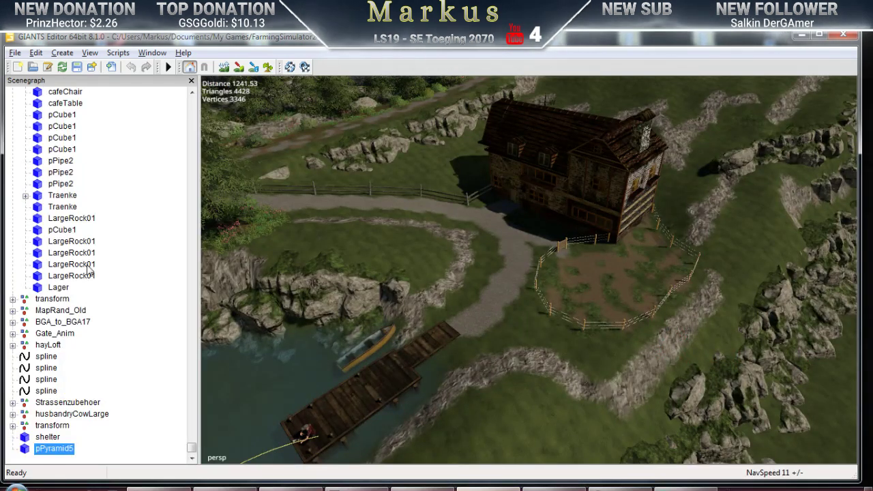
left_click(42, 438)
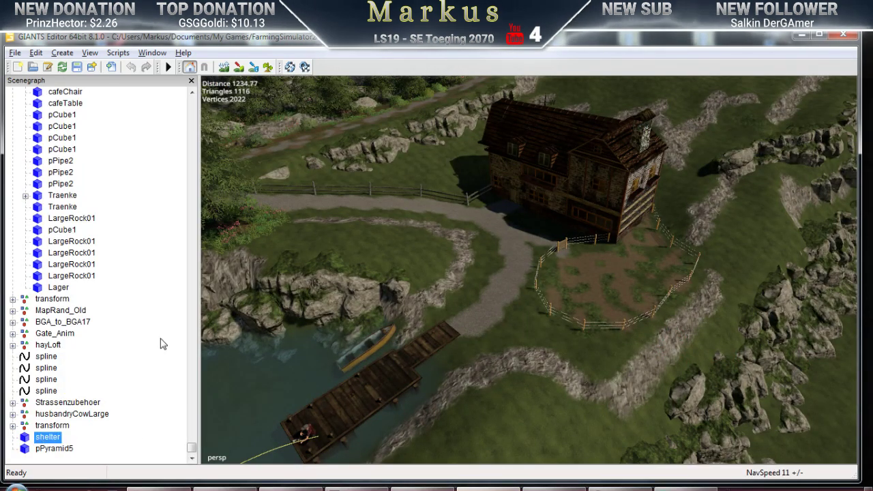
left_click(35, 53)
left_click(52, 131)
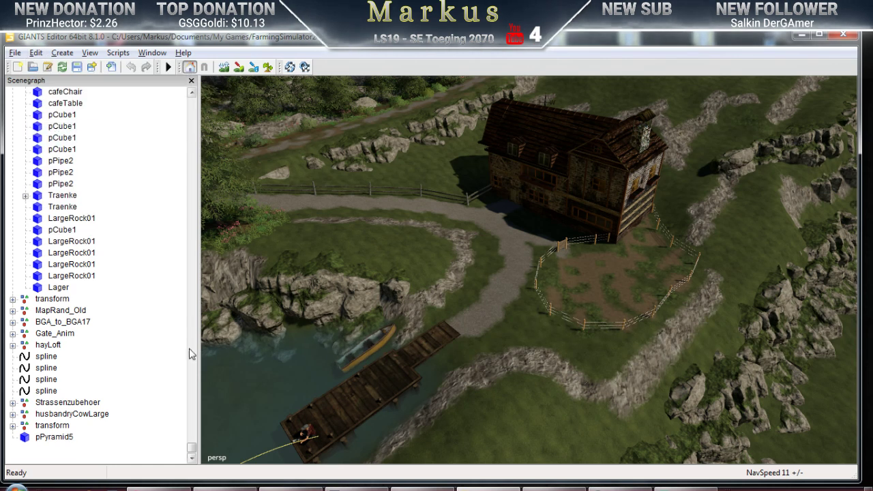
left_click_drag(192, 446, 192, 103)
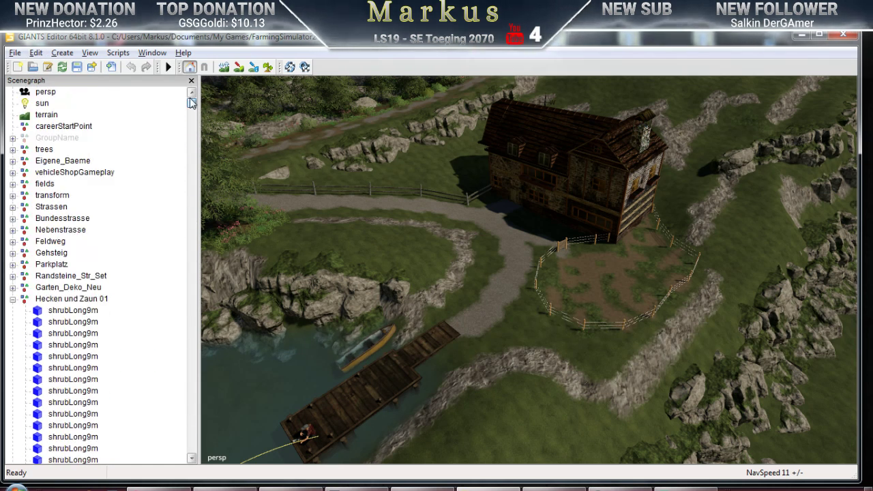
left_click(13, 300)
left_click(12, 311)
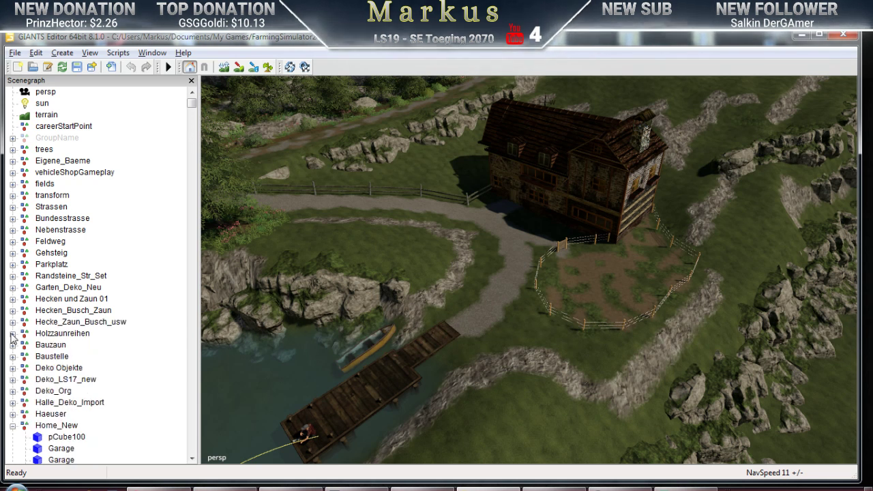
left_click(12, 427)
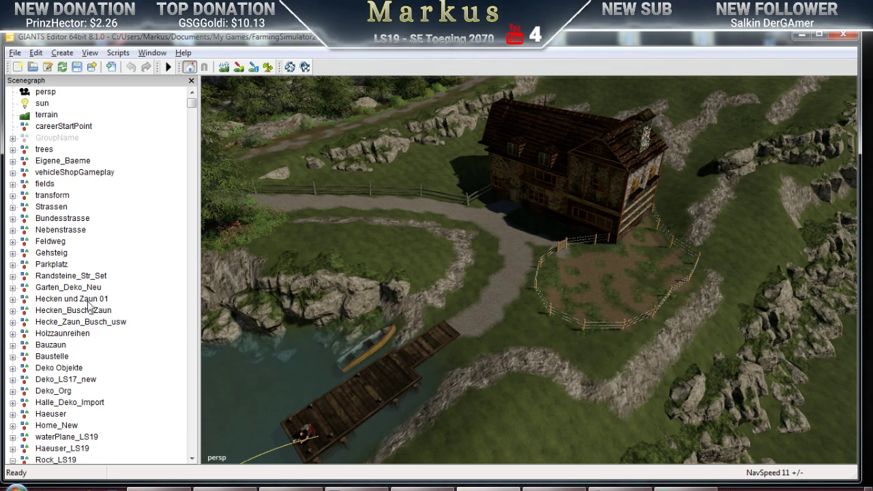
Paste the shelter into the Deko_Org group and place it inside the fenced paddock next to the house
scroll(89, 307, "down", 1)
left_click(48, 380)
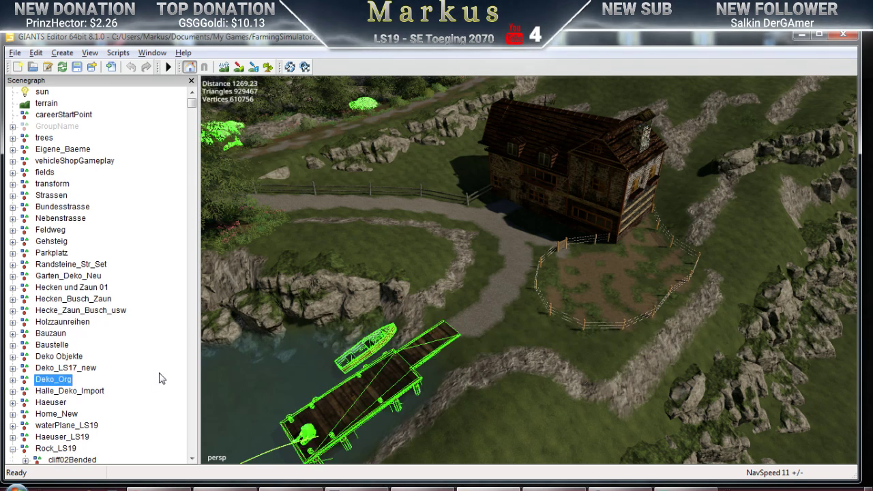
left_click(36, 53)
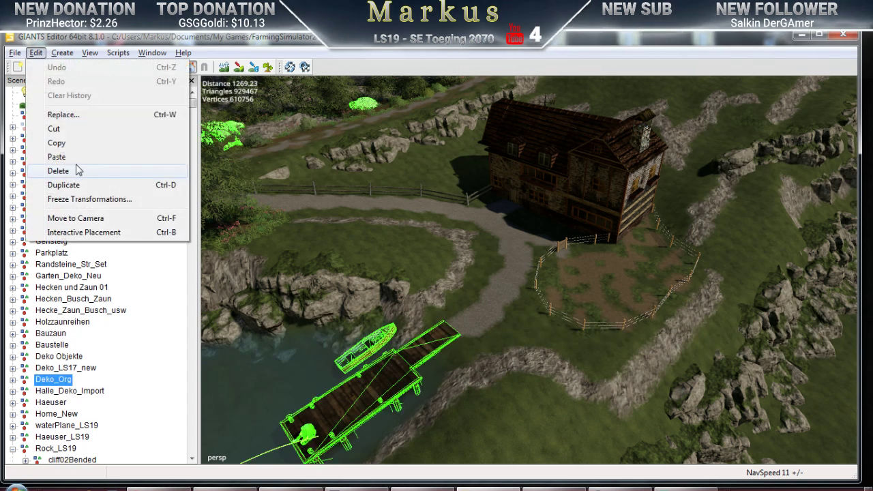
left_click(56, 158)
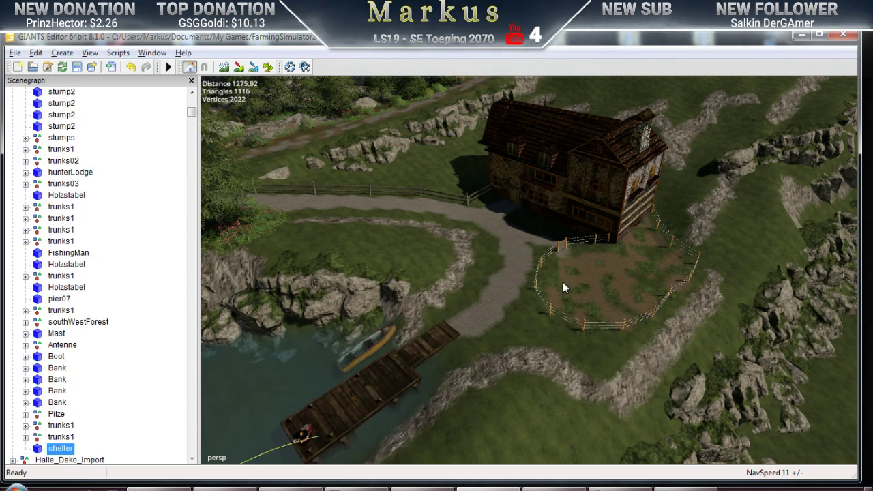
key("p")
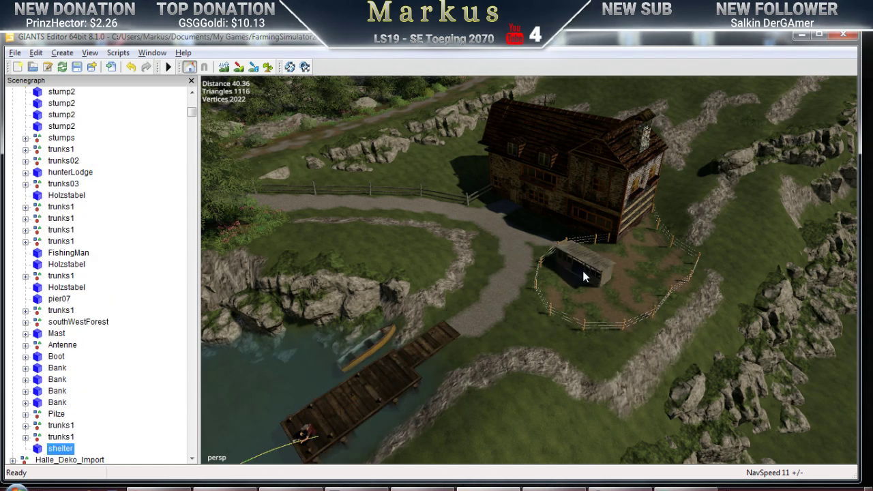
left_click(584, 275)
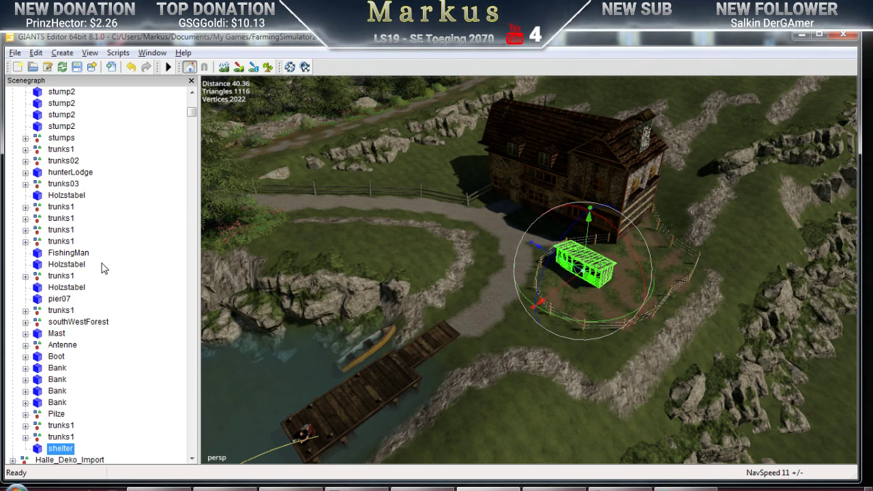
Move the imported goat object pPyramid5 from the end of the scenegraph into the M_House object
left_click_drag(190, 117, 198, 458)
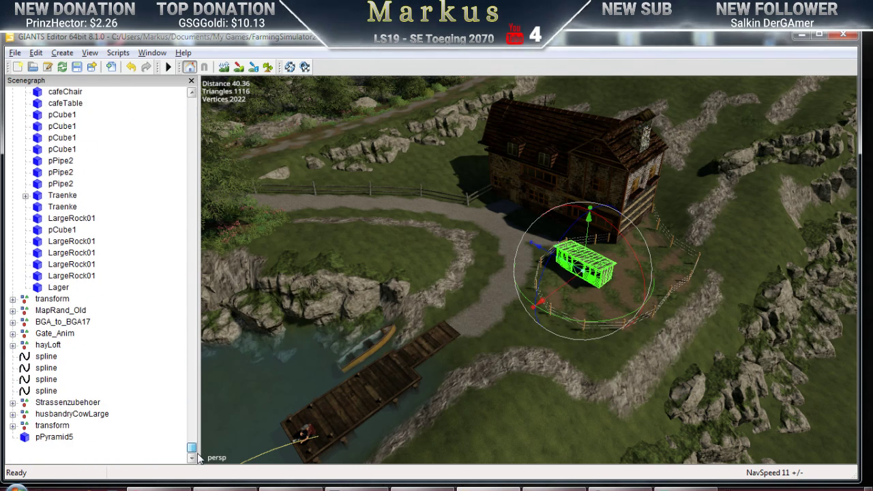
left_click(43, 438)
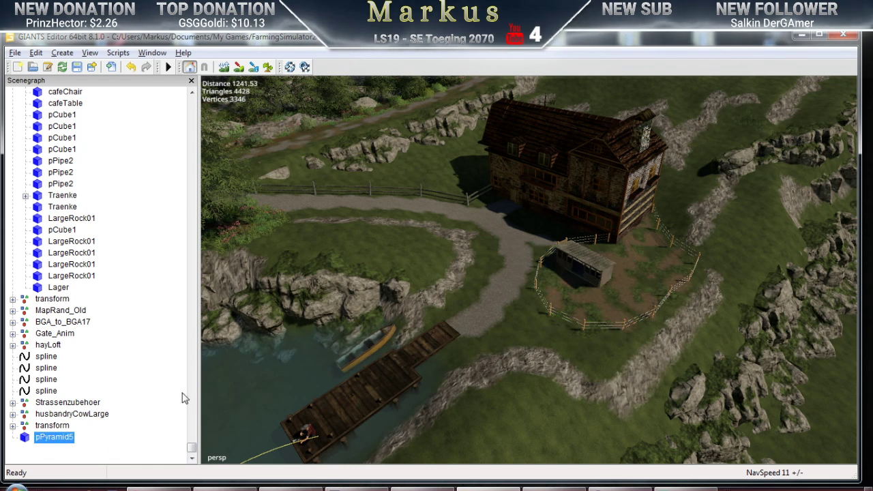
left_click(36, 53)
left_click(59, 127)
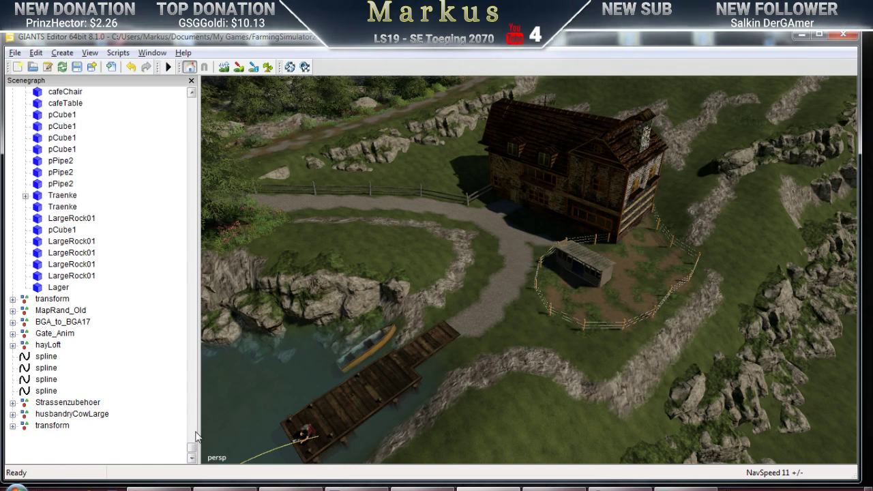
left_click_drag(191, 451, 188, 109)
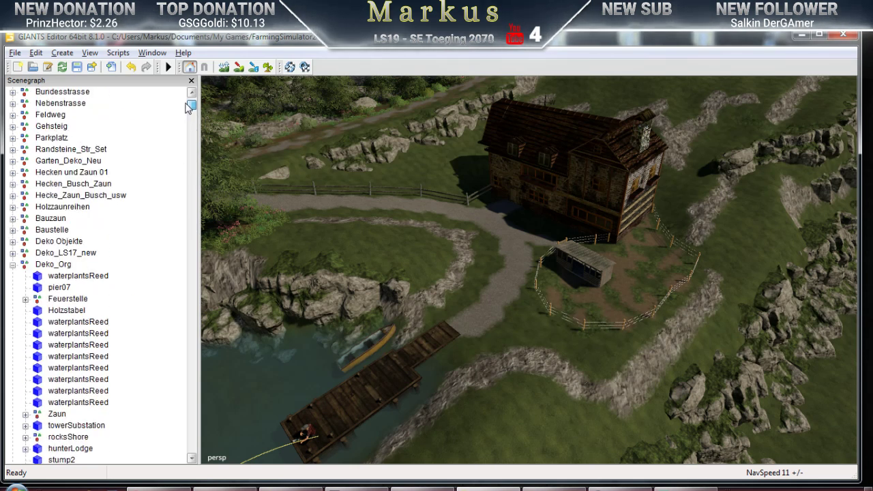
left_click(563, 197)
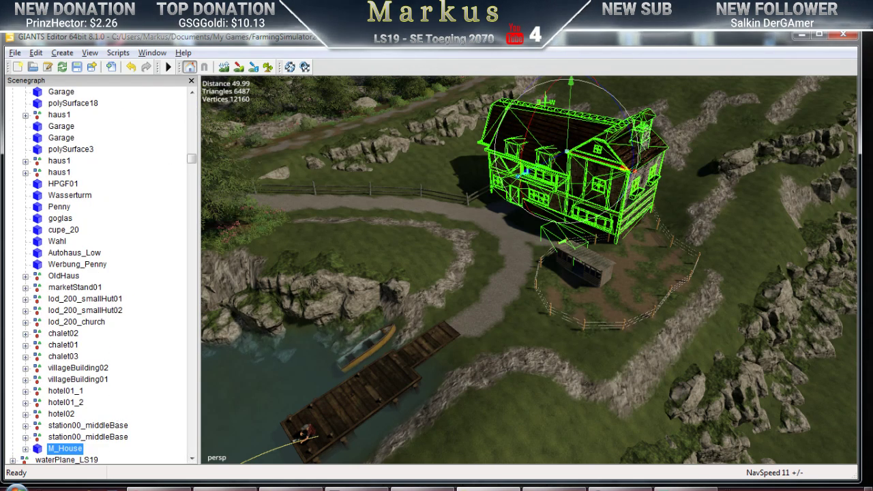
left_click(36, 52)
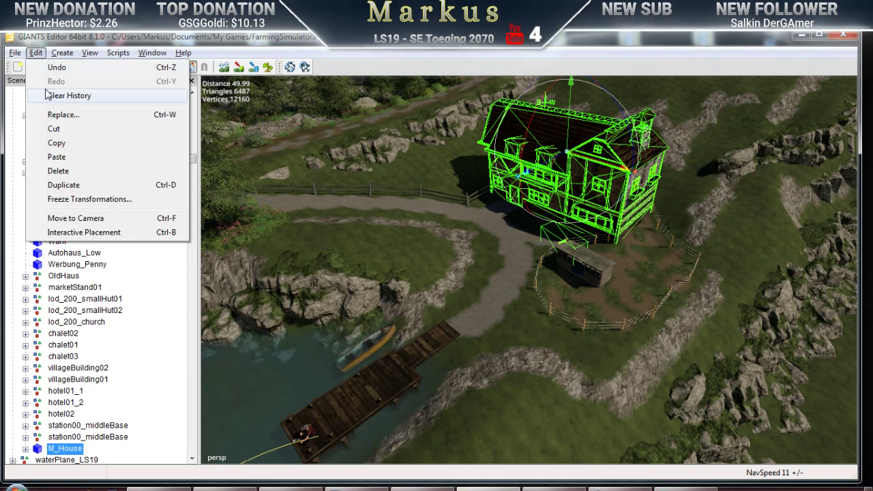
left_click(57, 157)
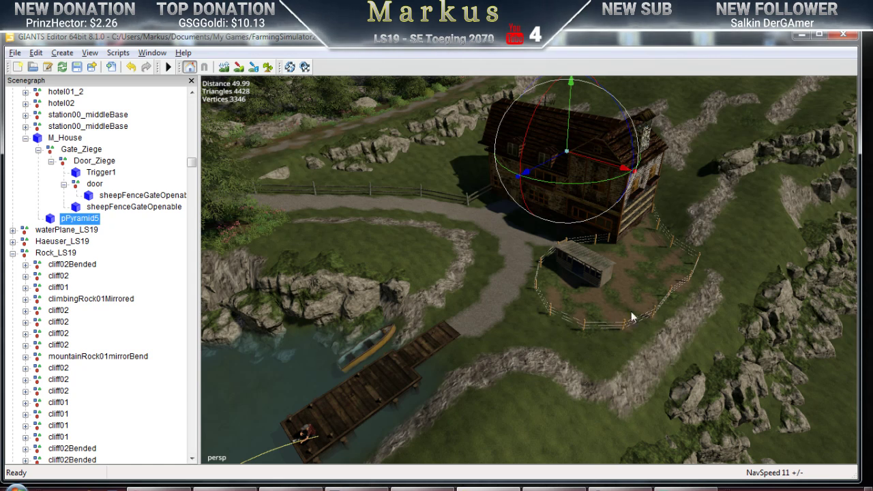
Place the goat on the ground inside the fenced paddock near the shelter and check it up close
left_click(631, 289, "ctrl+shift")
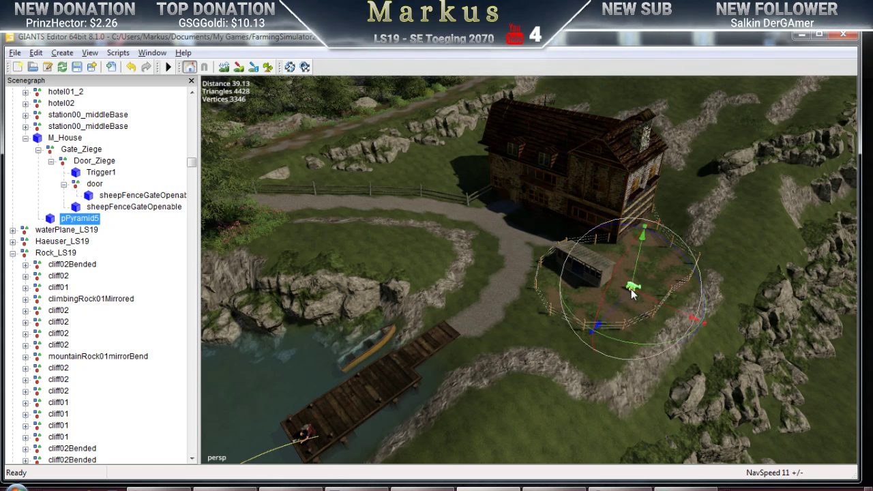
middle_click_drag(578, 348, 706, 282)
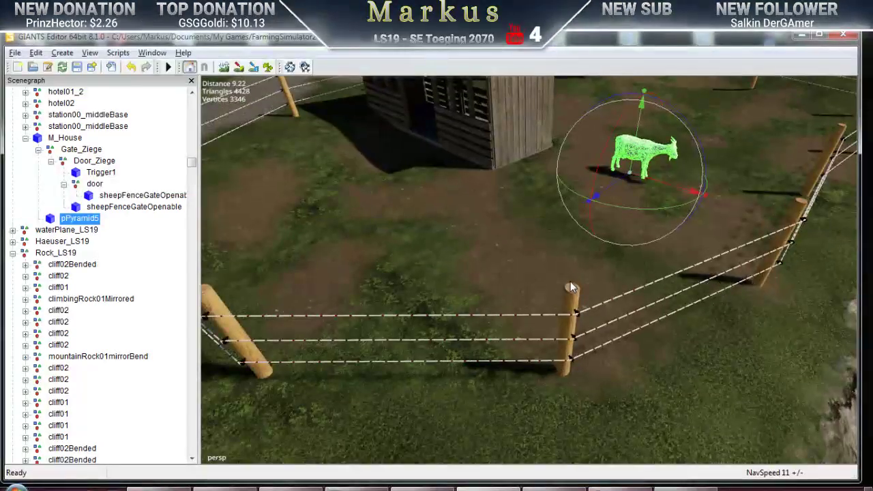
middle_click_drag(570, 283, 504, 302)
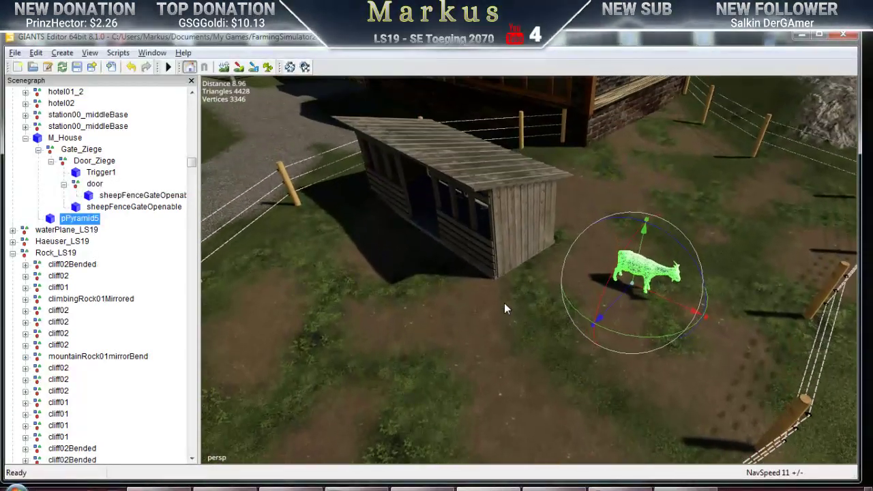
left_click(494, 254)
middle_click_drag(530, 301, 513, 300)
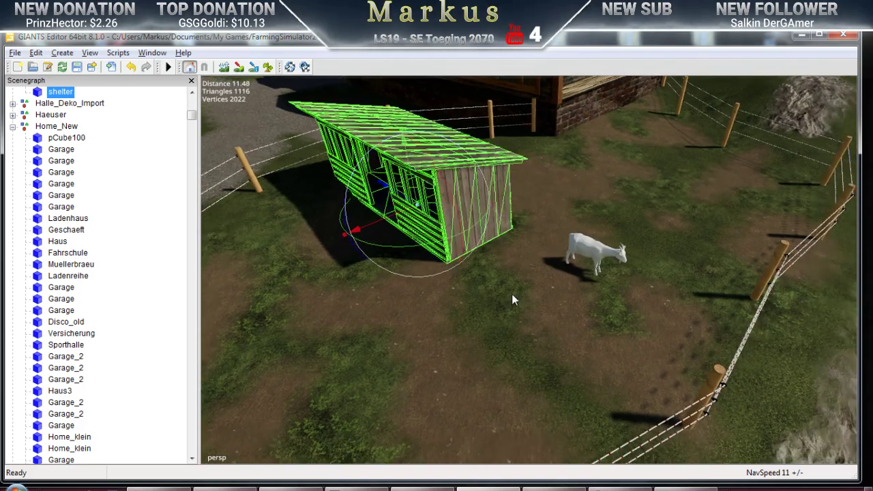
scroll(513, 300, "up", 5)
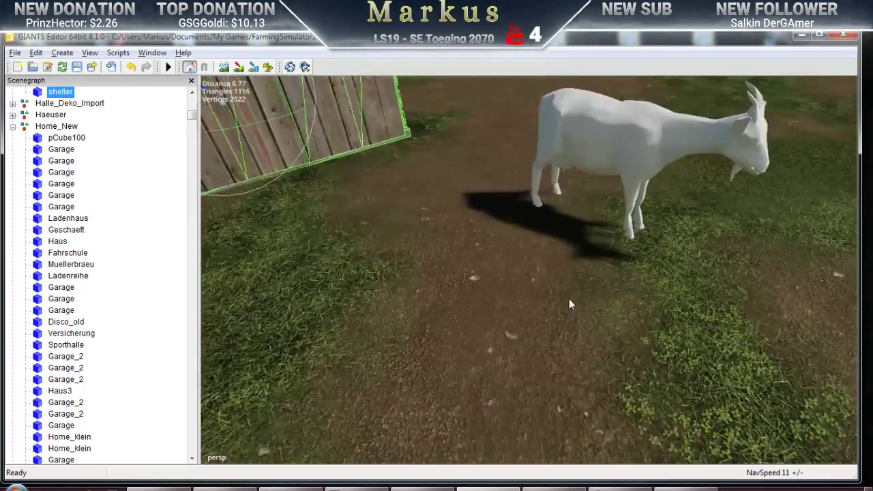
scroll(569, 300, "down", 5)
middle_click_drag(532, 307, 481, 309)
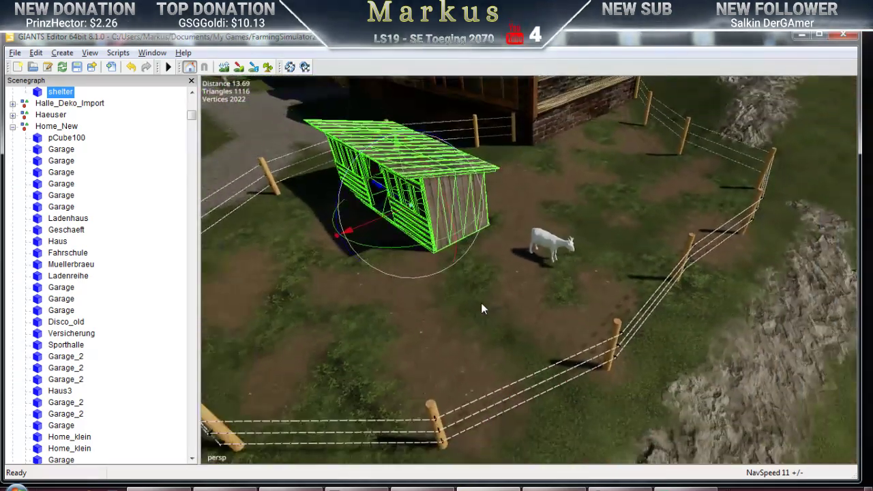
Restore the deleted Ziege i3D file from the Recycle Bin
left_click(801, 35)
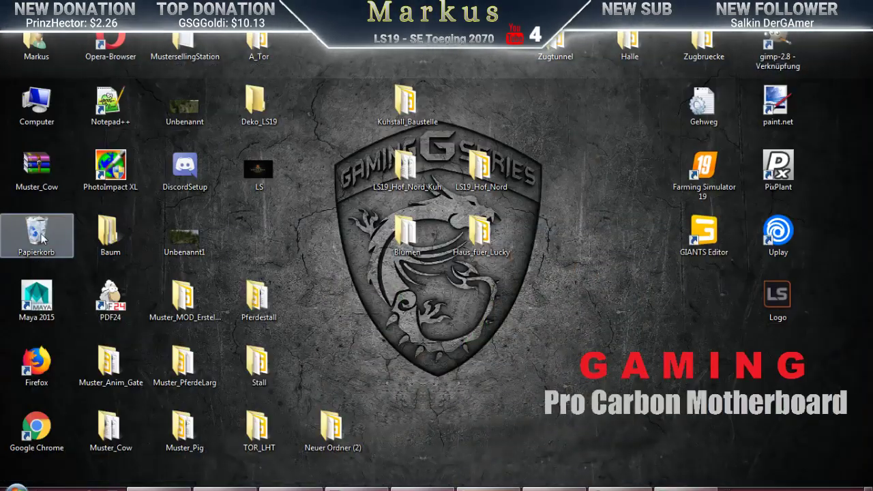
double_click(39, 234)
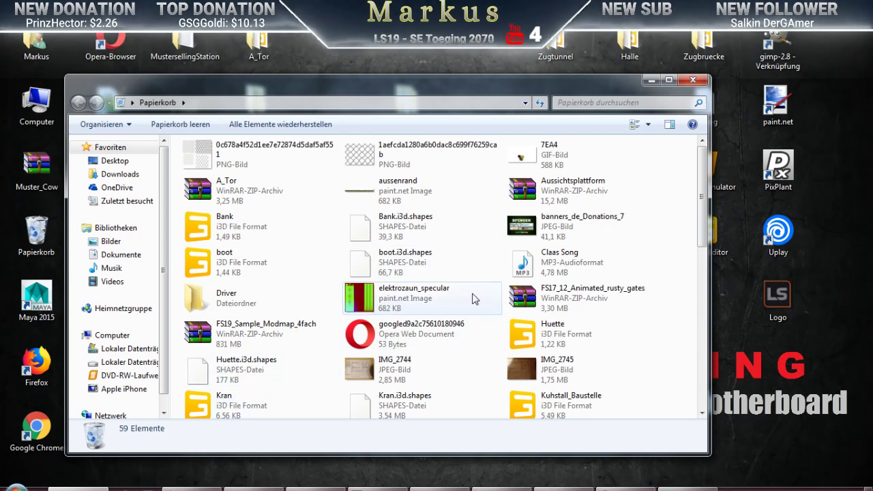
scroll(475, 299, "down", 6)
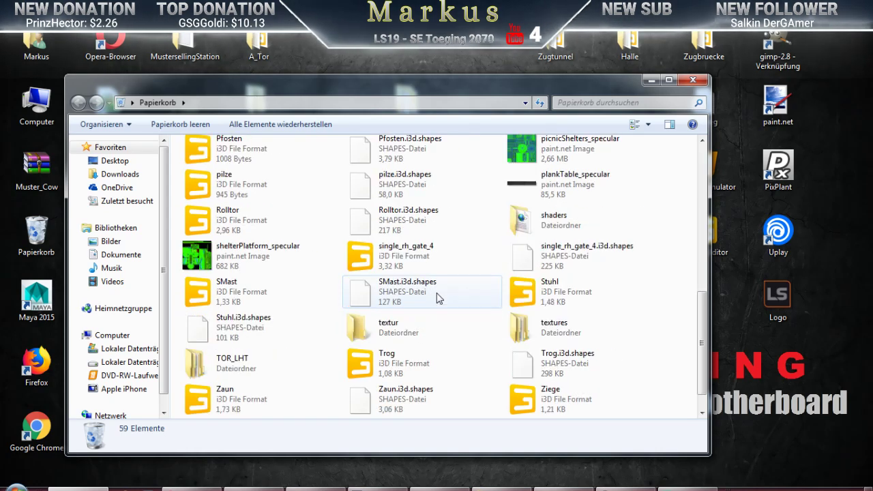
scroll(439, 299, "down", 1)
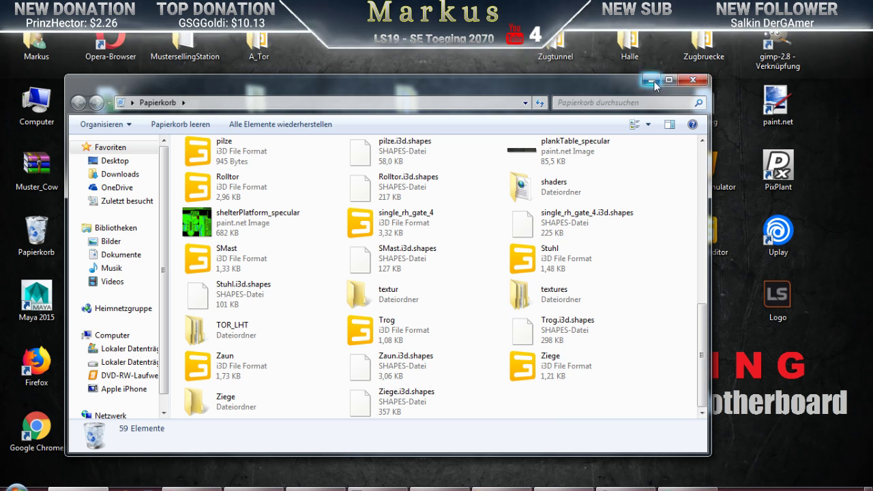
left_click(529, 375)
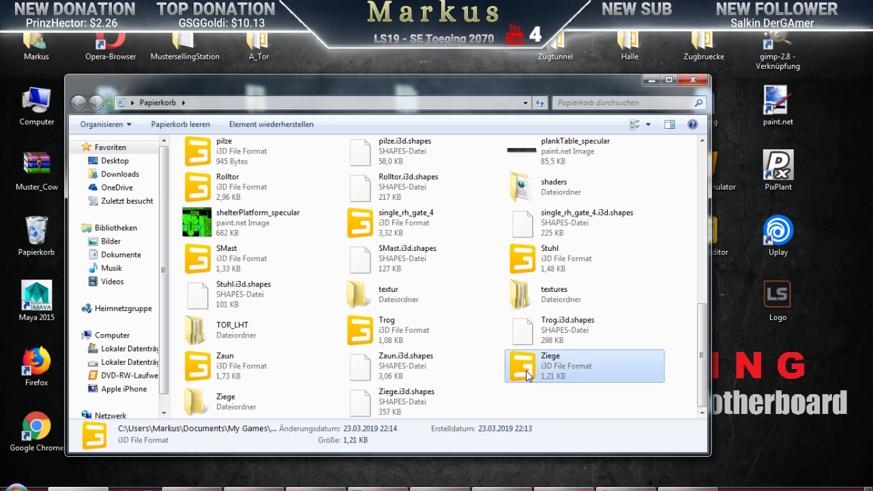
right_click(529, 376)
left_click(561, 380)
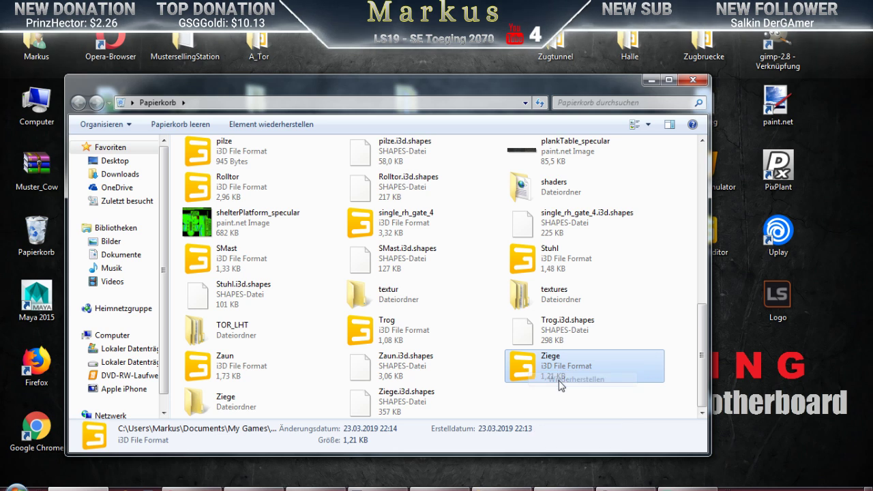
left_click(650, 81)
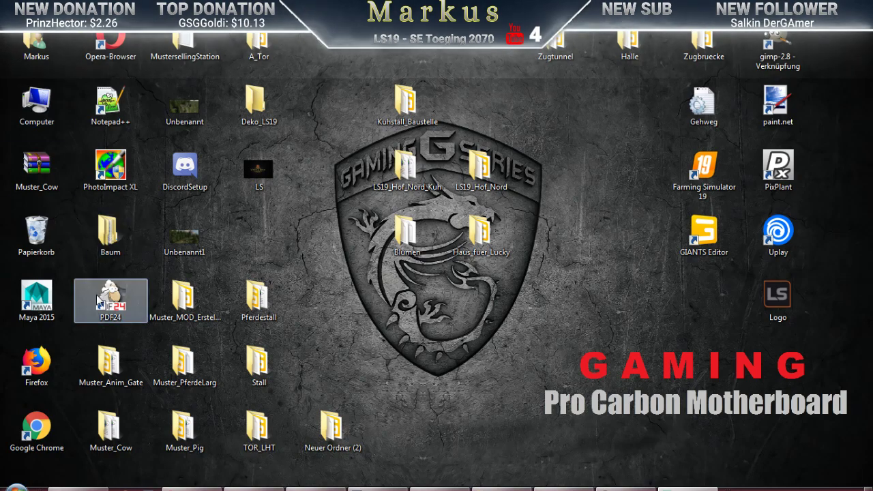
Open the My Games/FarmingSimulator2019/mods/FS19_Toeging_SE_2070/maps/Toeging/Ziege folder within Eigene Dokumente
double_click(31, 44)
double_click(508, 191)
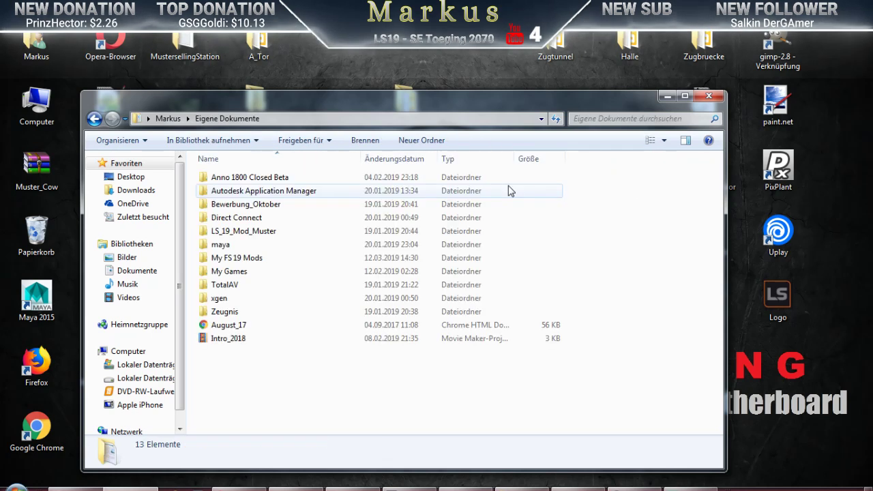
left_click(224, 272)
double_click(223, 273)
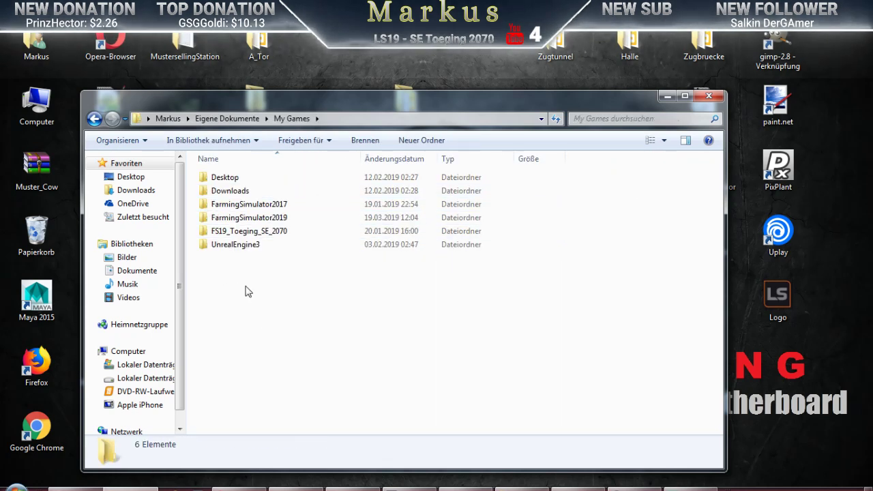
double_click(226, 217)
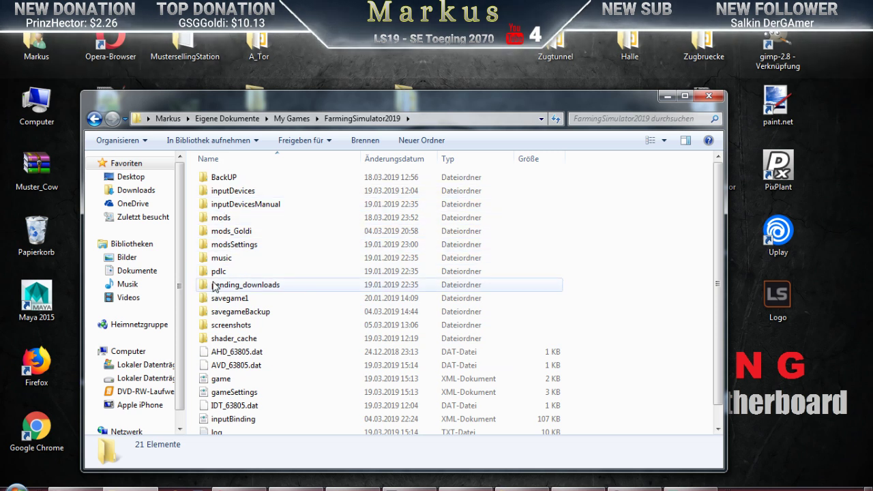
double_click(220, 218)
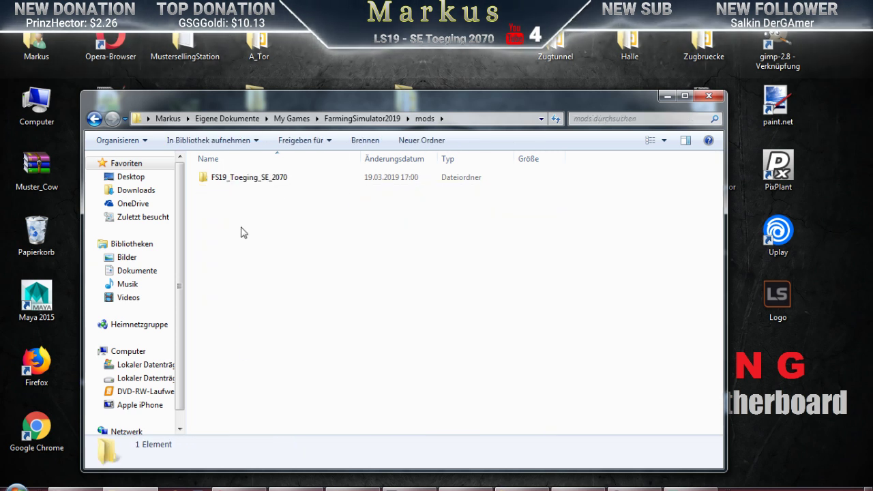
double_click(230, 180)
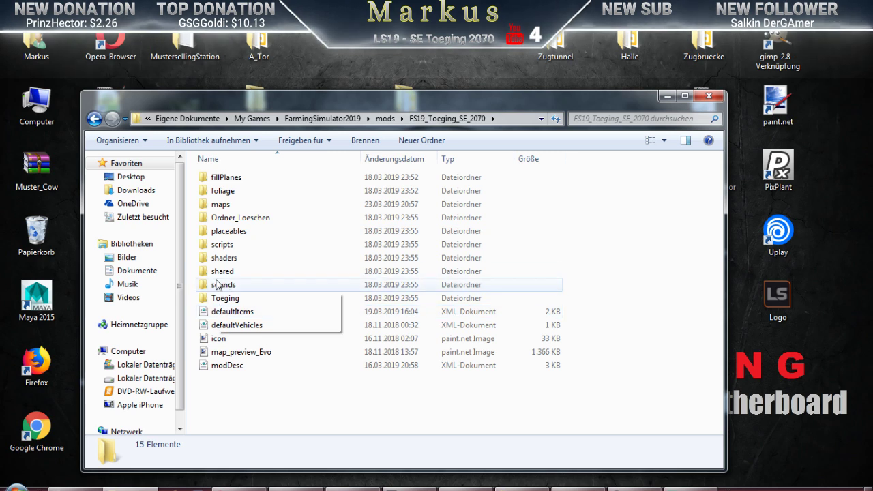
double_click(219, 204)
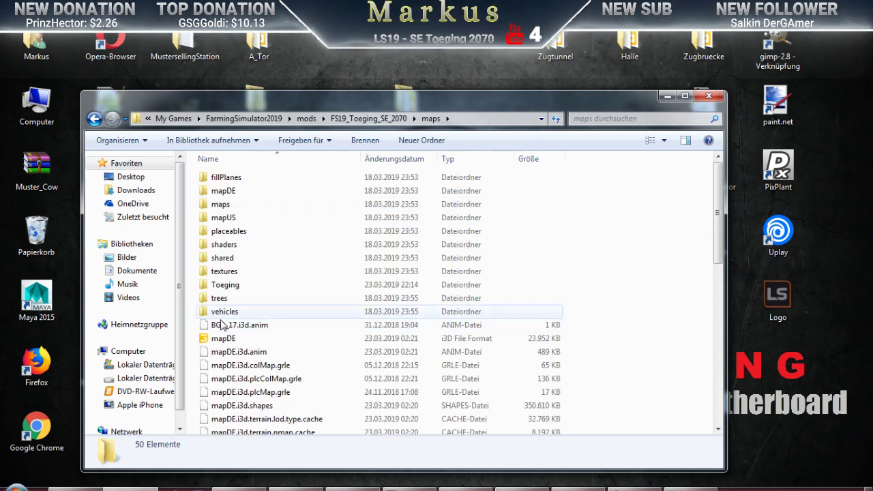
double_click(222, 284)
scroll(255, 360, "down", 20)
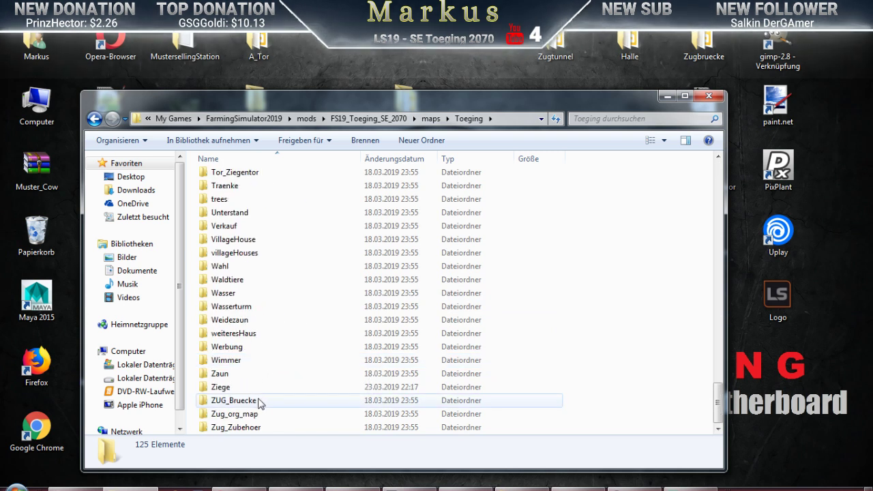
double_click(219, 387)
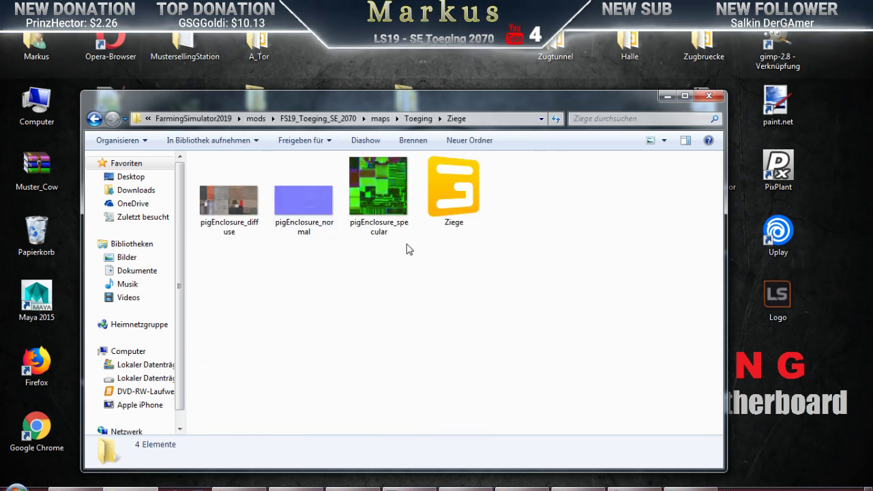
Open Ziege.i3d in Notepad++ and check the texture paths listed in its Files section
right_click(455, 194)
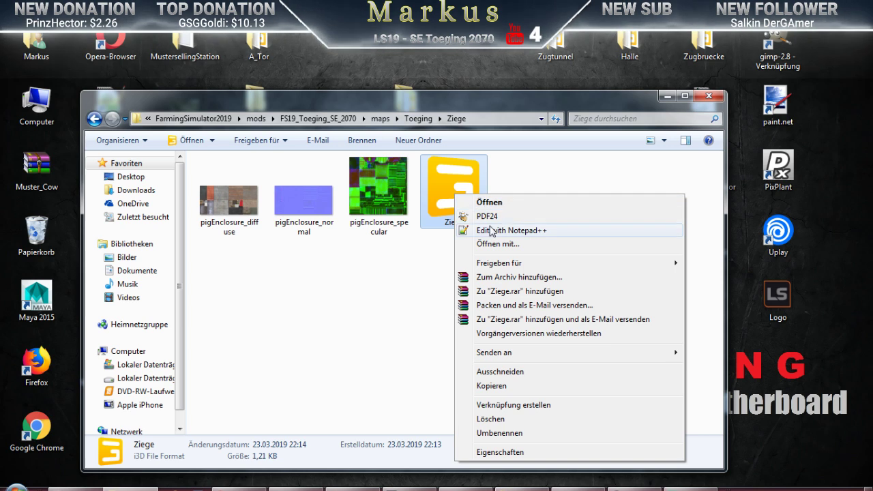
left_click(489, 230)
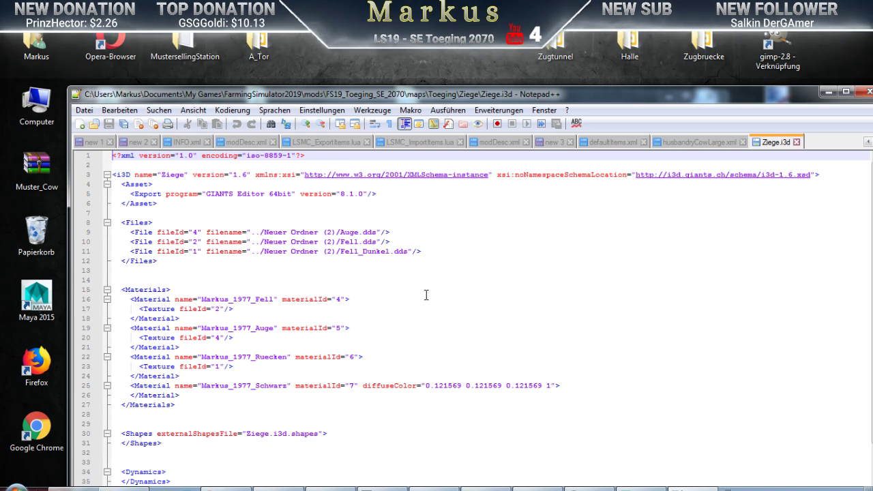
left_click_drag(429, 96, 406, 226)
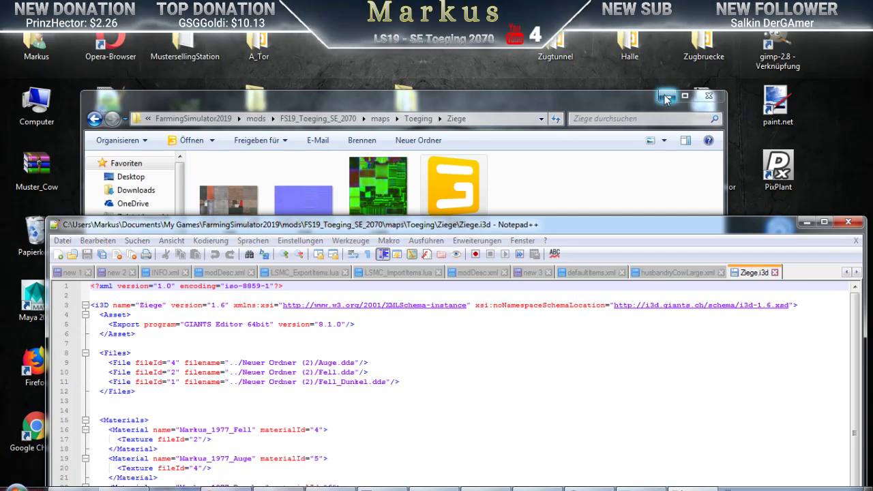
left_click(668, 96)
left_click_drag(441, 230, 471, 104)
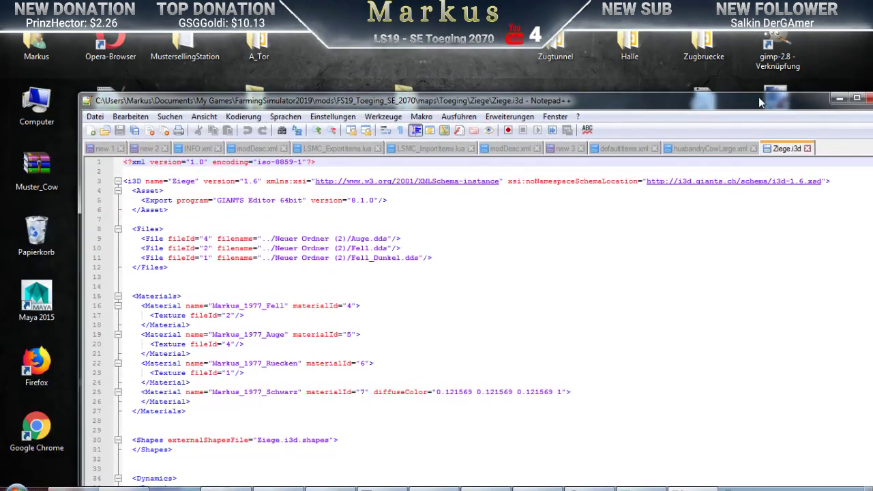
left_click(839, 100)
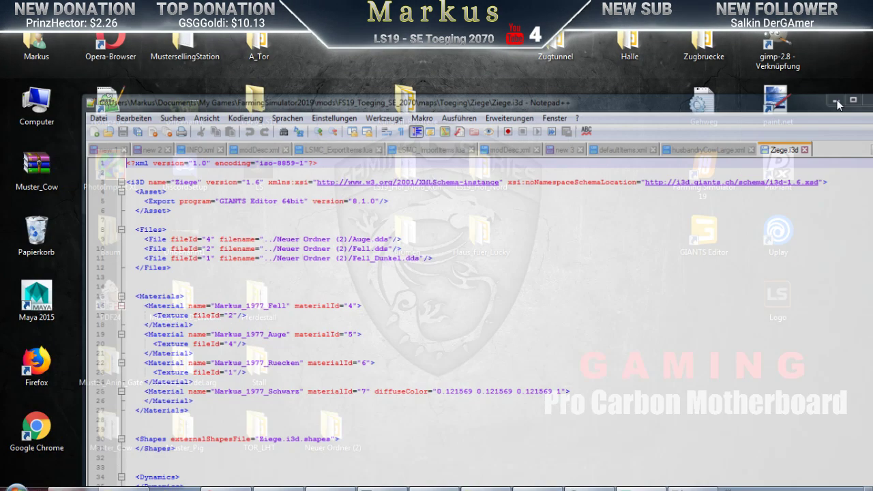
Copy Auge, Fell, Fell_Dunkel, Ziege_Lowpoly and Ziege_Lowpoly.i3d.shapes from the desktop folder Neuer Ordner (2)
double_click(343, 436)
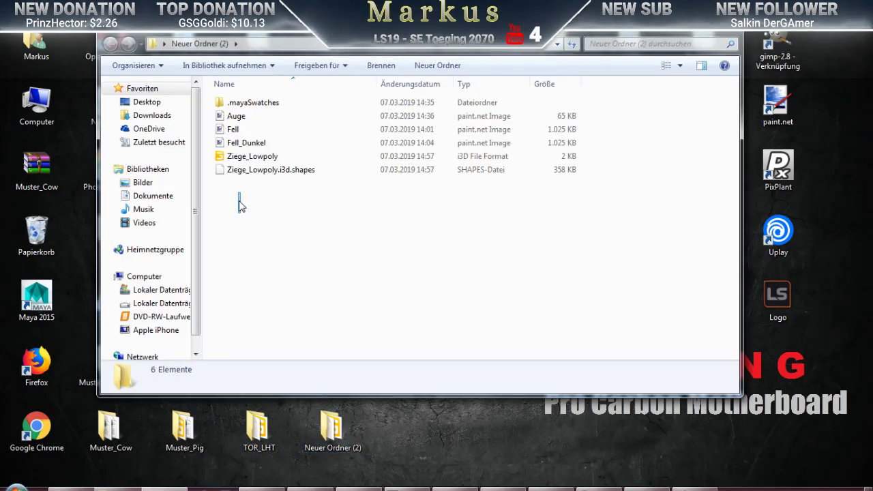
left_click_drag(240, 204, 237, 119)
right_click(236, 118)
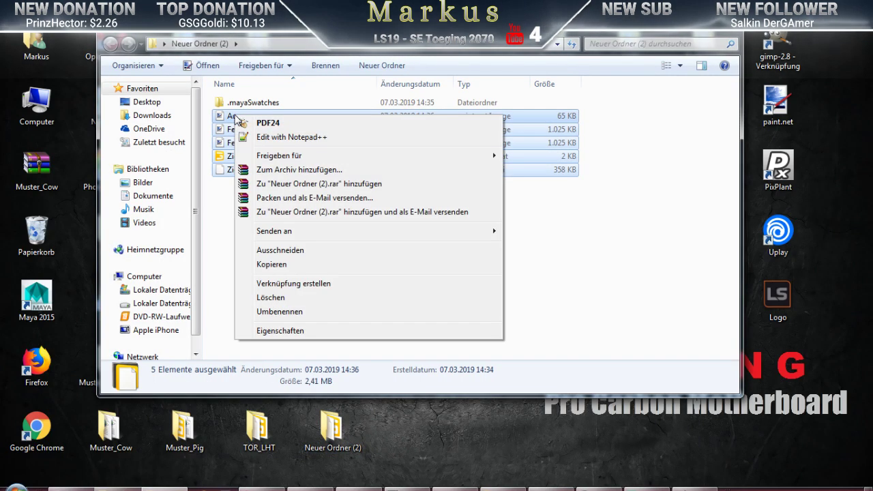
left_click(271, 265)
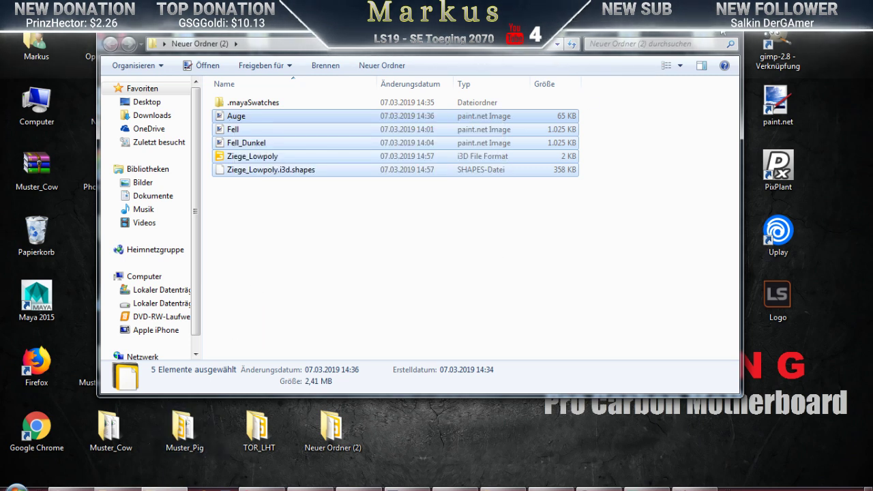
key("alt+F4")
Delete the Ziege i3D file from the map's Ziege folder and paste the copied goat files there
left_click(123, 489)
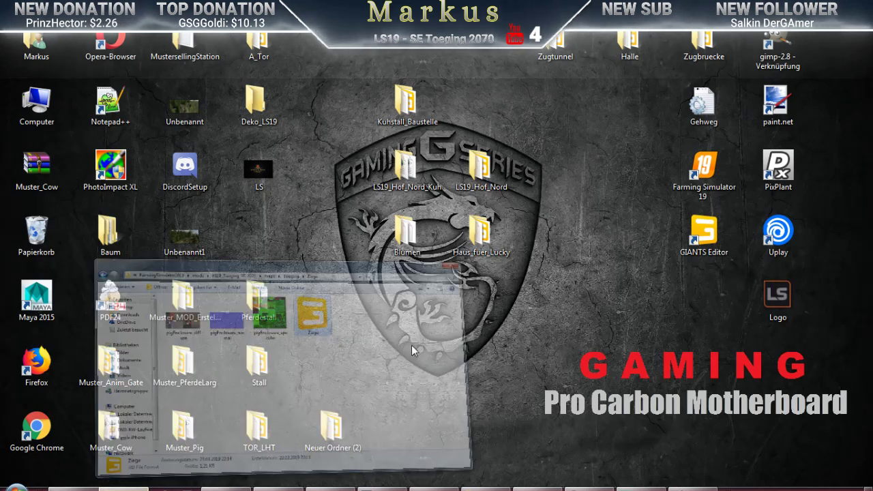
right_click(454, 198)
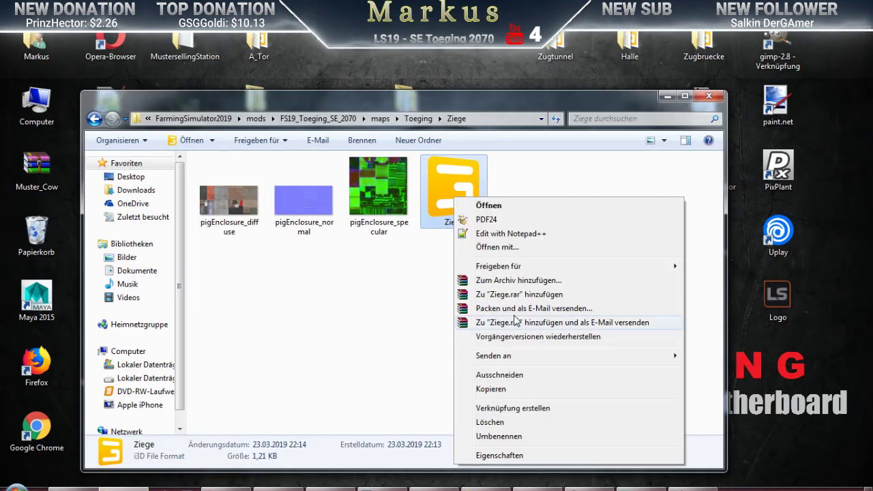
left_click(490, 422)
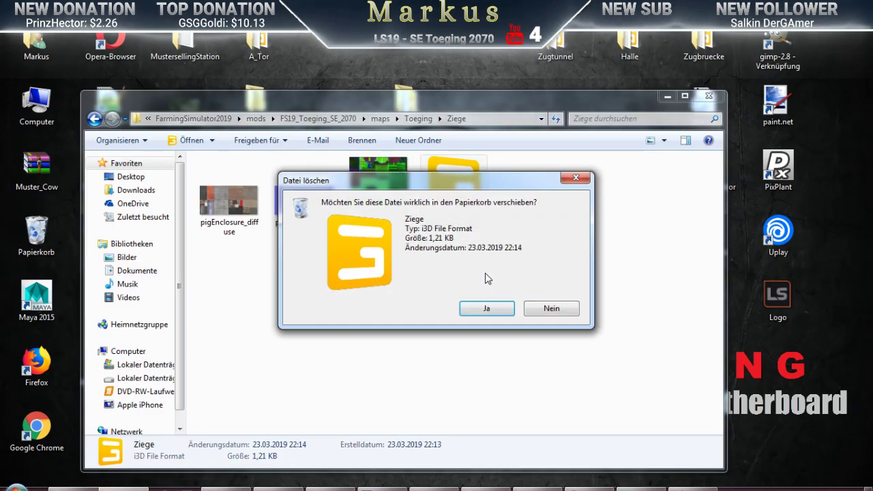
left_click(475, 312)
right_click(401, 283)
left_click(454, 368)
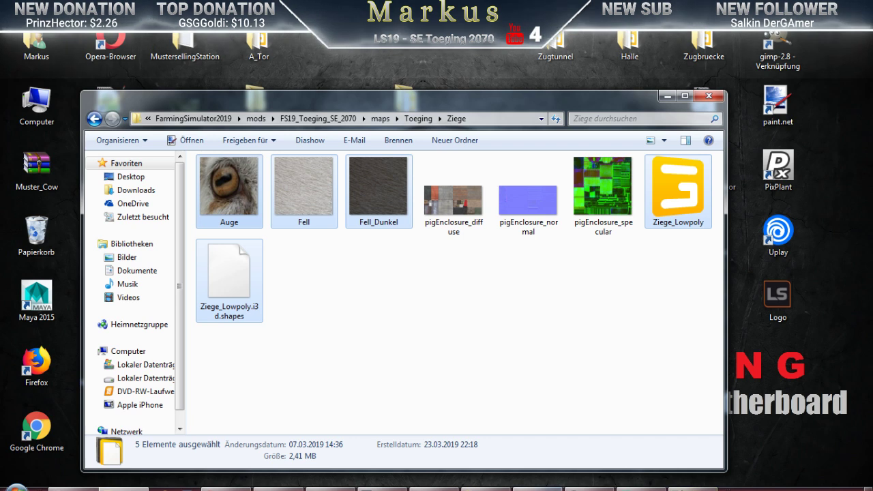
Switch to GIANTS Editor and delete the white goat model beside the wooden shelter
key("alt+Tab")
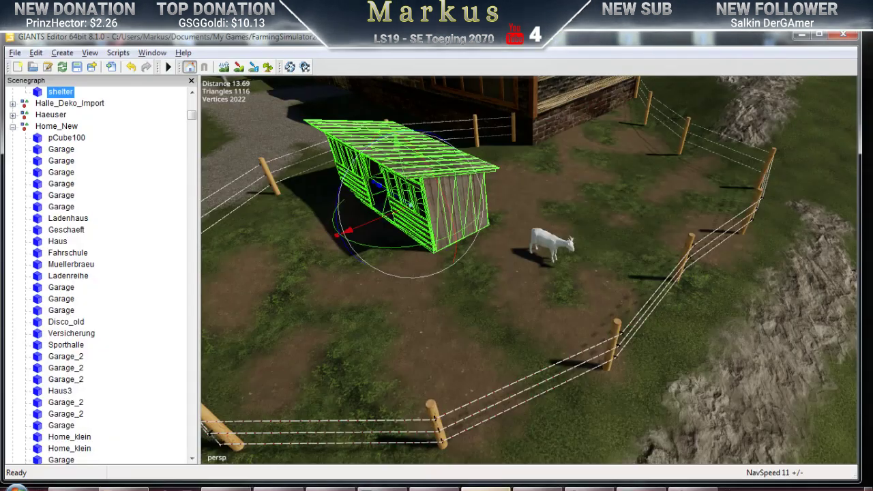
left_click(549, 240)
key("Delete")
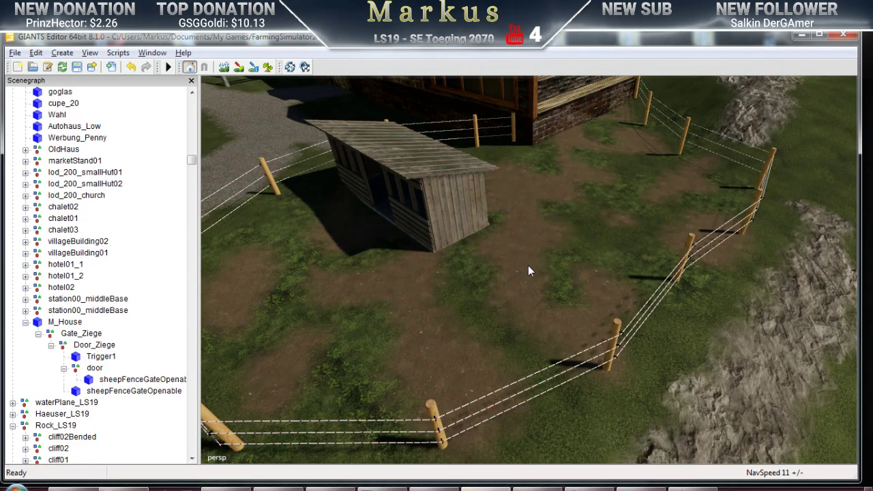
Import the Ziege_Lowpoly i3D file from the map's Ziege folder into the scene
left_click(13, 53)
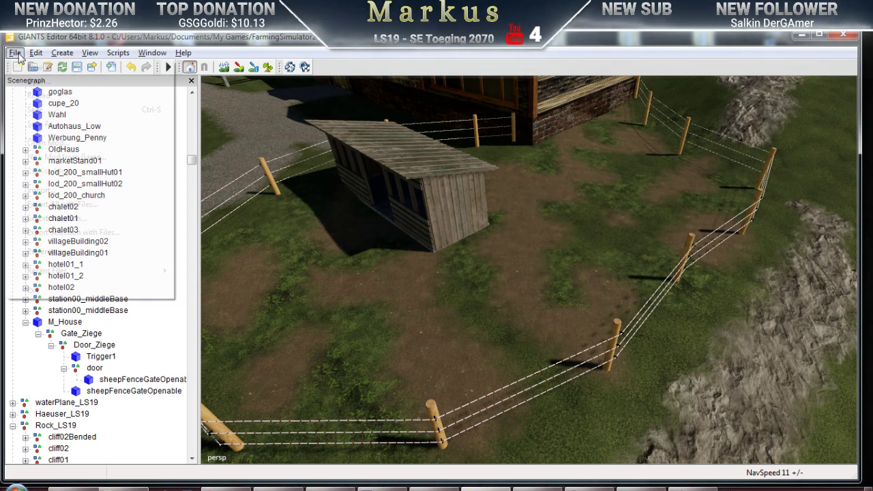
left_click(34, 191)
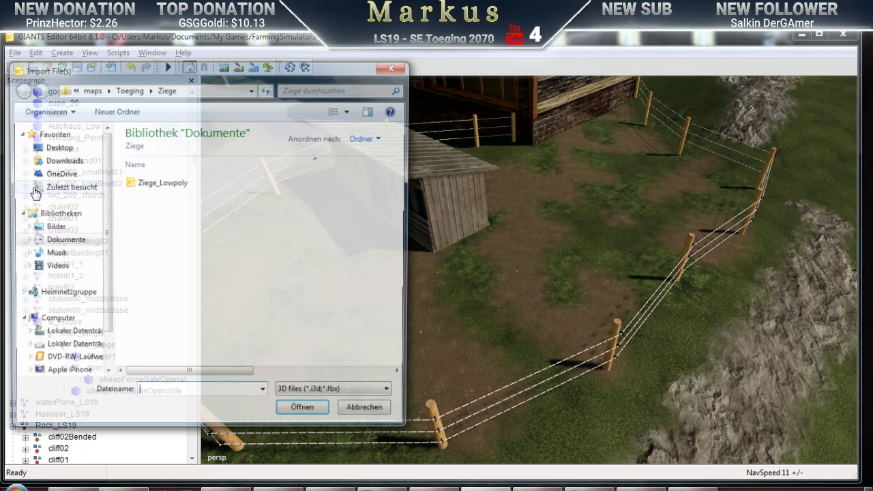
left_click(149, 186)
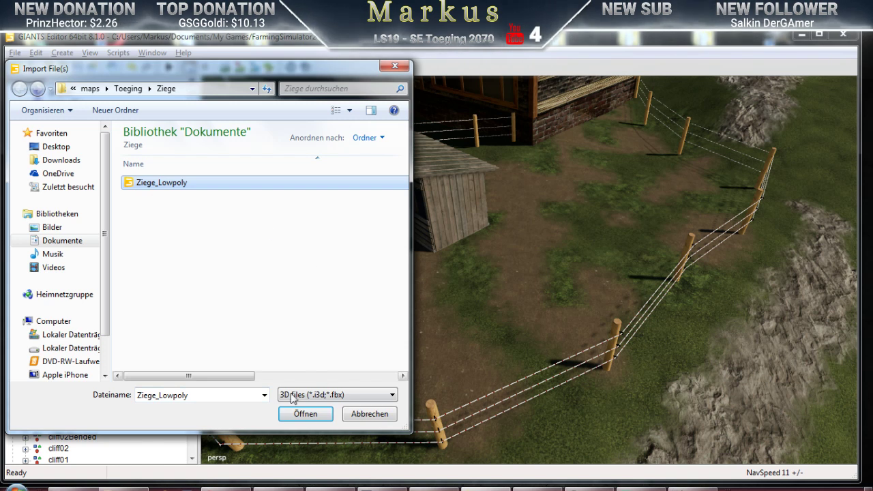
left_click(302, 415)
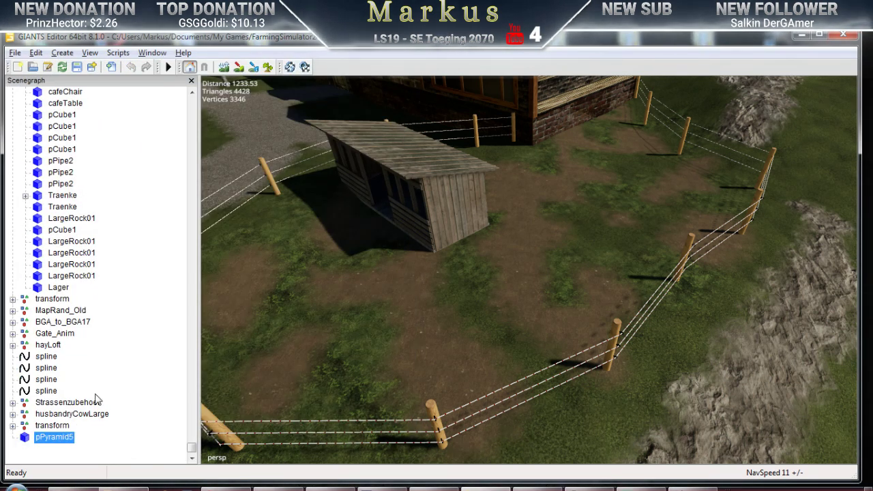
Move the imported pPyramid5 goat under M_House in the scenegraph and place it on the paddock ground beside the wooden shelter
left_click(36, 53)
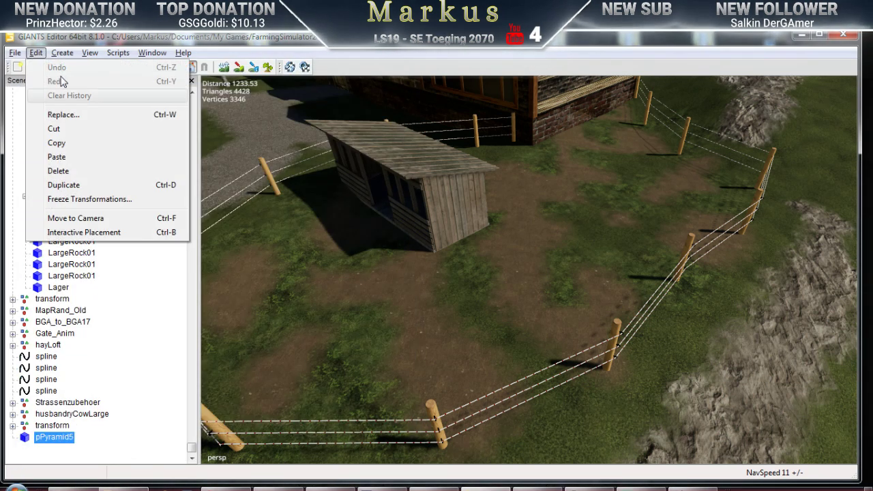
left_click(59, 129)
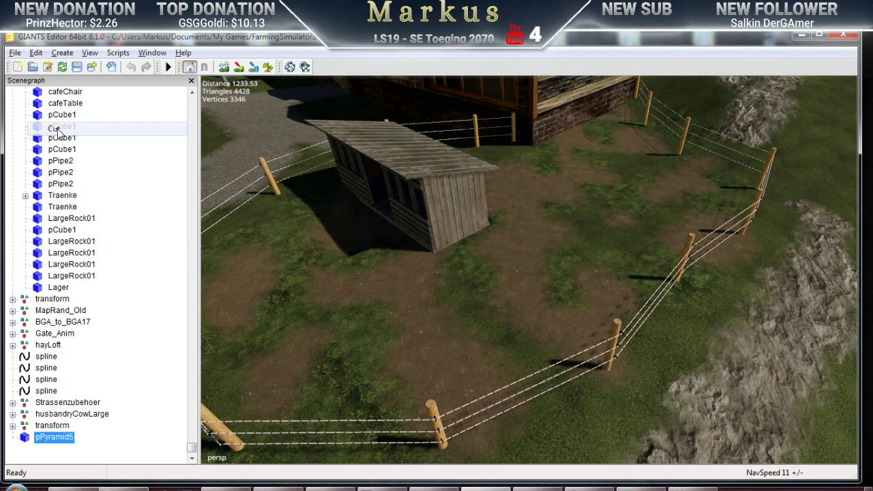
left_click(553, 119)
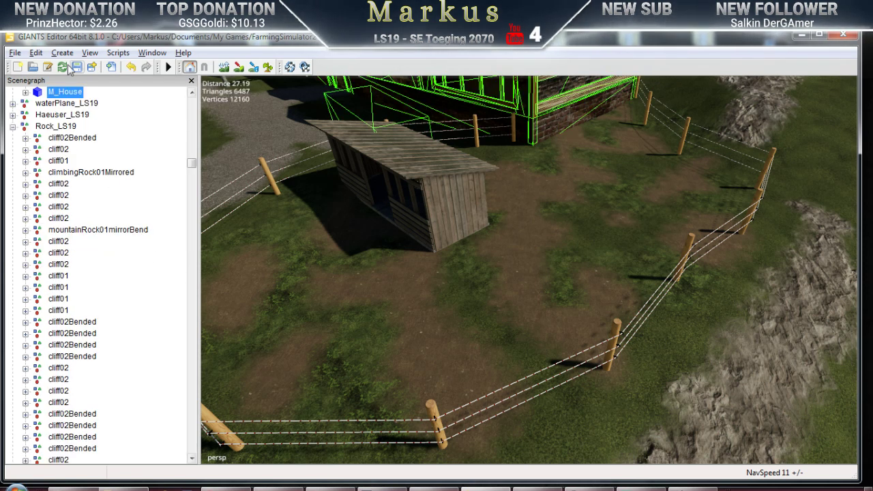
left_click(36, 53)
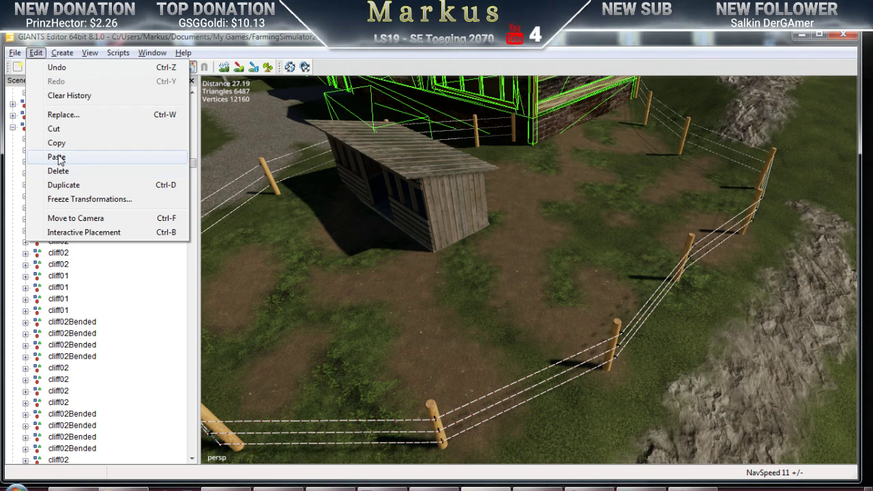
left_click(58, 157)
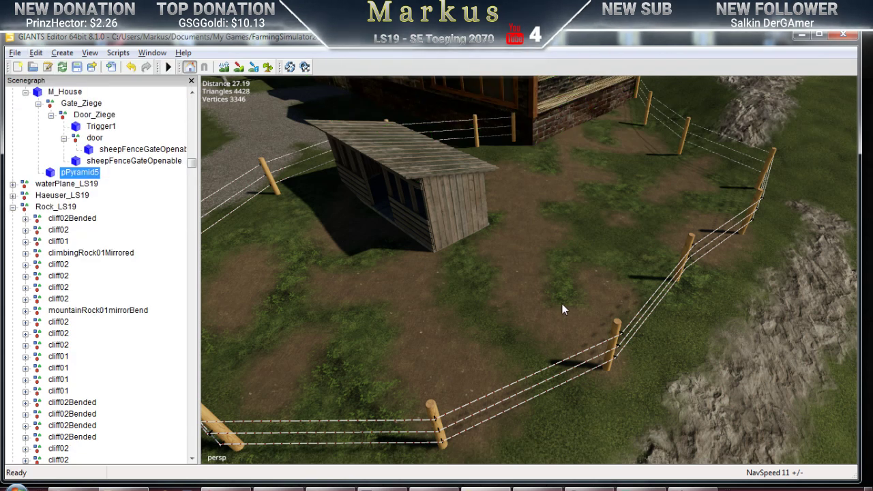
left_click(562, 263)
left_click(488, 321)
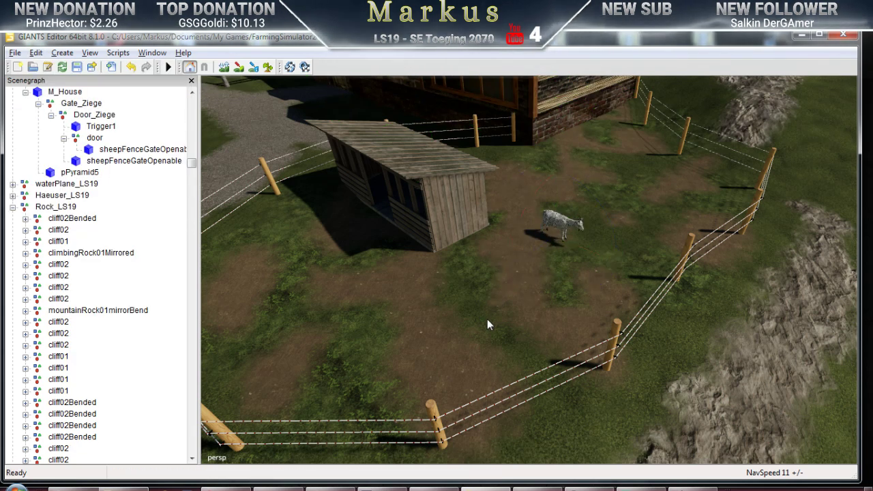
Move the wooden shelter across the paddock to the outer fence and rotate it so its open side faces the house
middle_click_drag(516, 293, 468, 296)
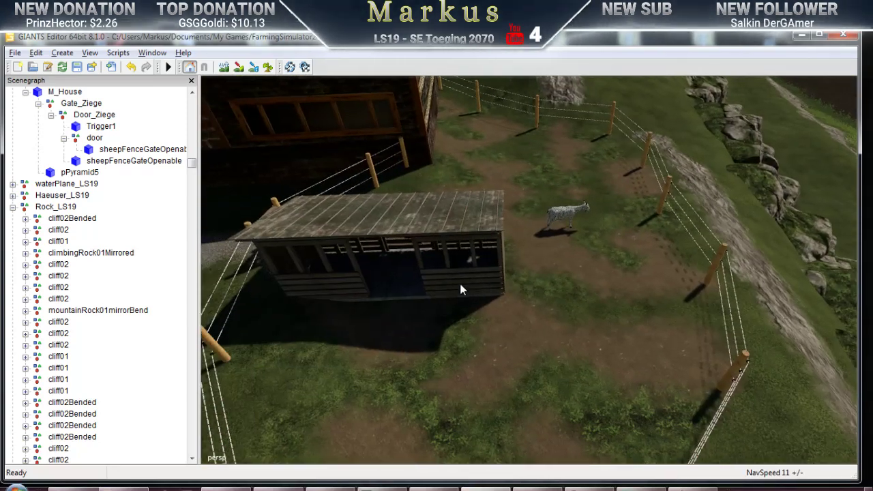
left_click(461, 289)
left_click_drag(396, 272, 710, 271)
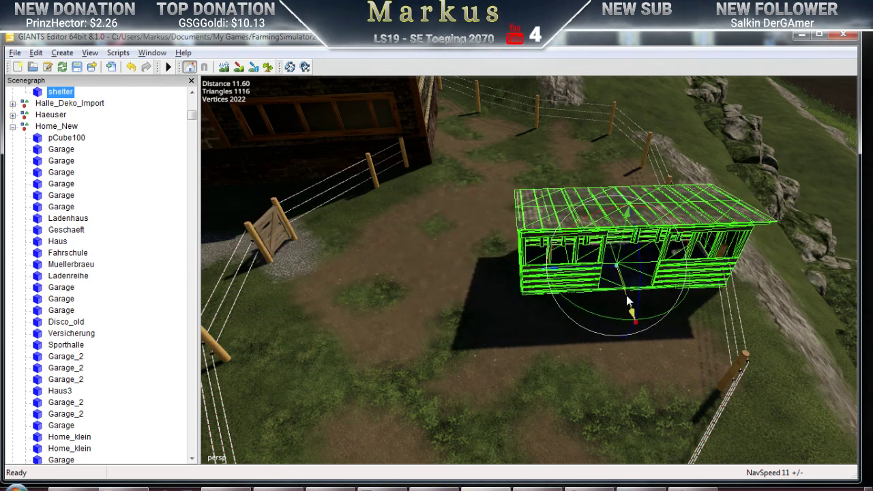
left_click_drag(628, 301, 451, 256)
left_click_drag(585, 195, 601, 246)
middle_click_drag(480, 280, 619, 321)
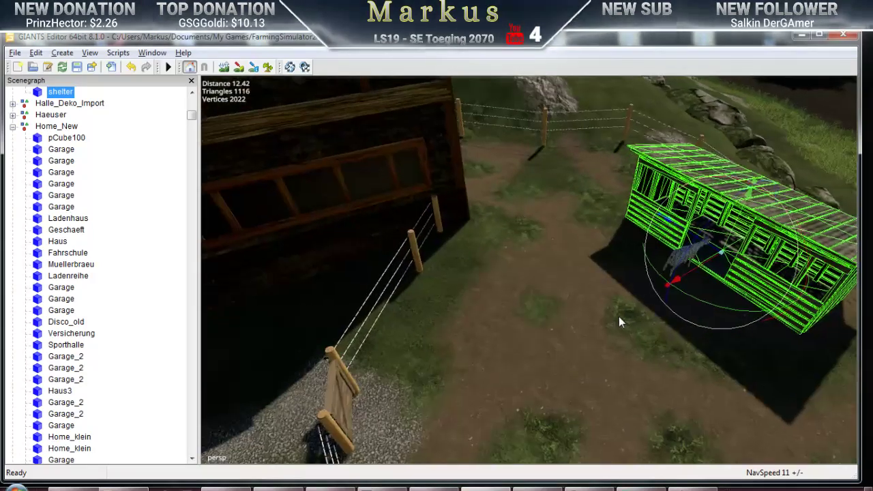
Show the shelter's attributes and set its Scale X, Y and Z to 0.8
left_click(153, 53)
left_click(171, 82)
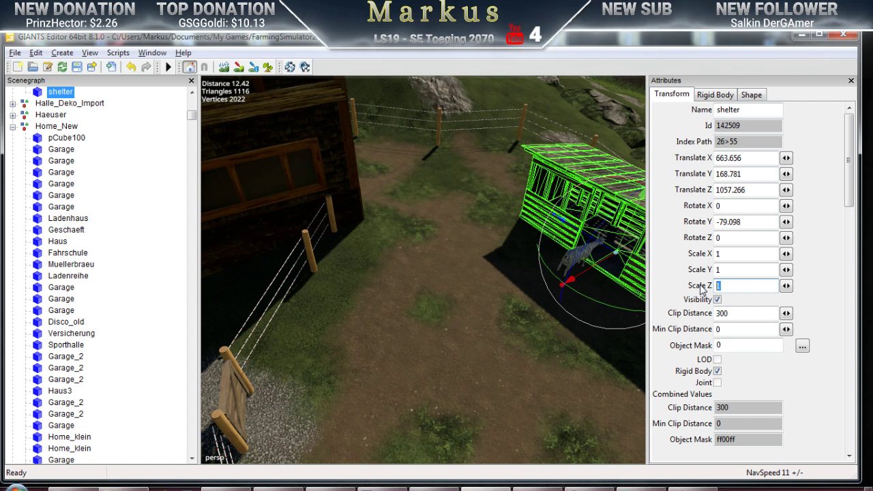
type("0.8")
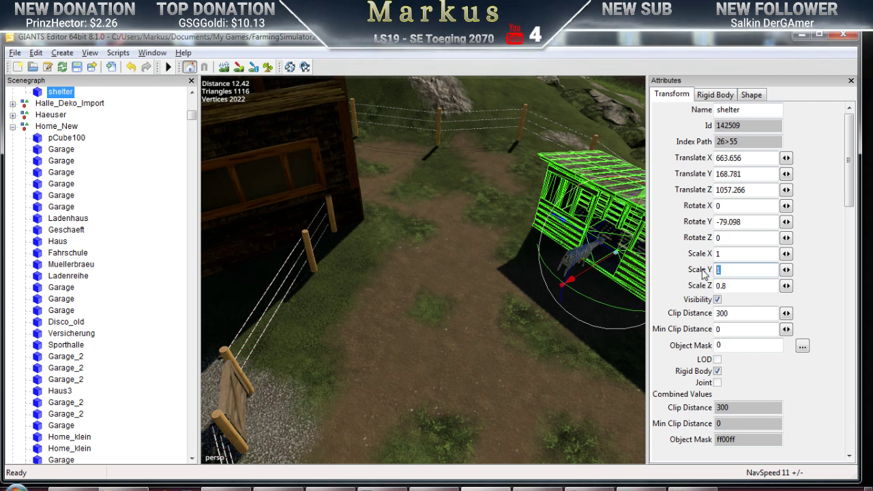
type("0.8")
key("shift+Tab")
type("0.8")
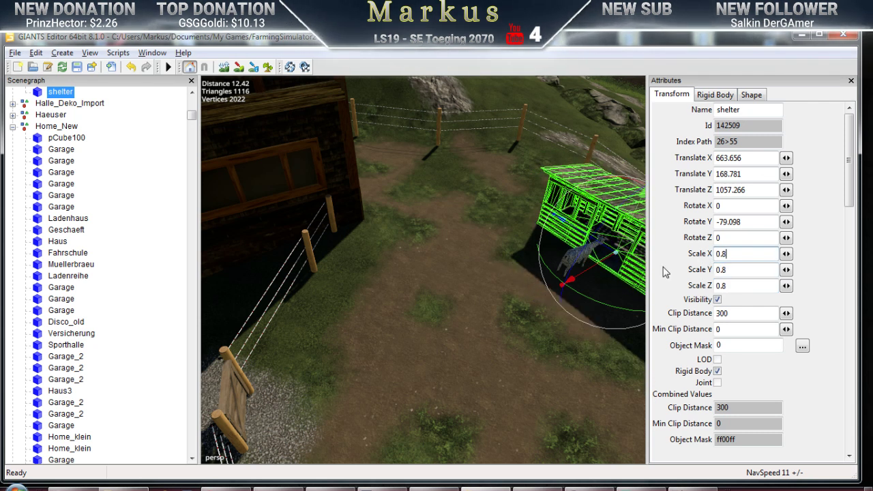
key("Return")
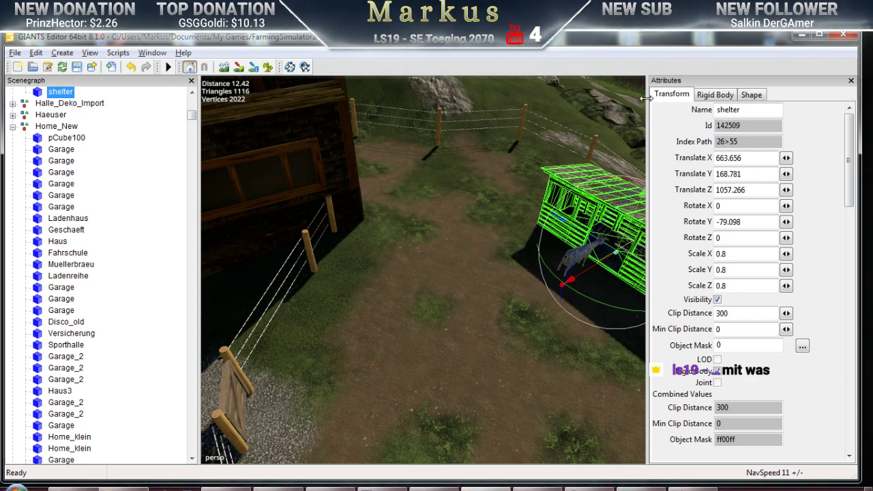
Squash the shelter's height in the viewport beside the goat to a Scale Y of about 0.69
key("f")
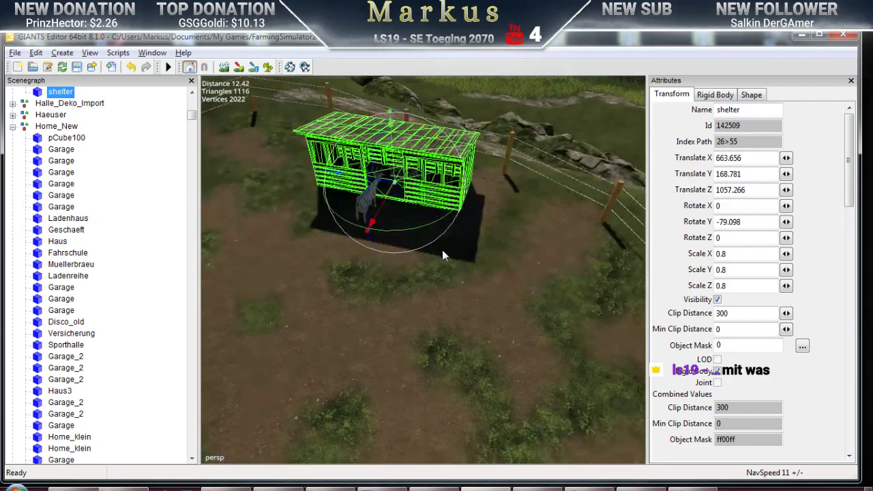
left_click_drag(442, 250, 396, 267, "alt")
scroll(441, 258, "up", 5)
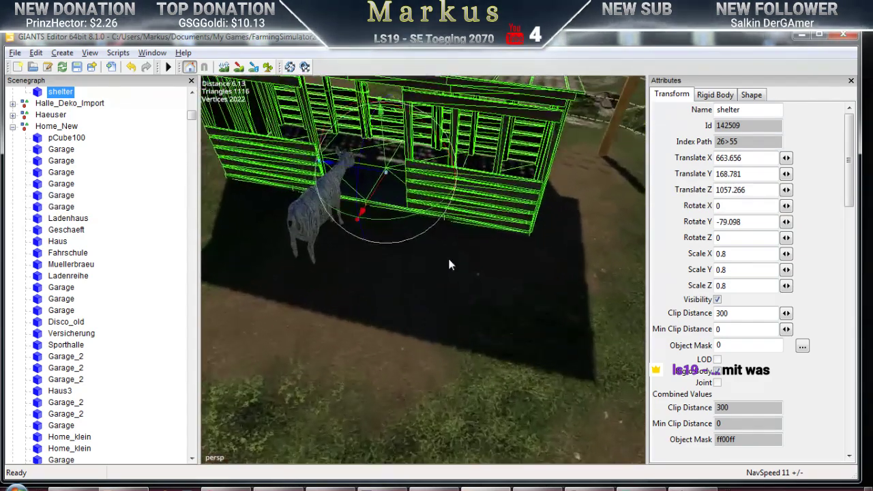
left_click_drag(448, 256, 440, 245, "alt")
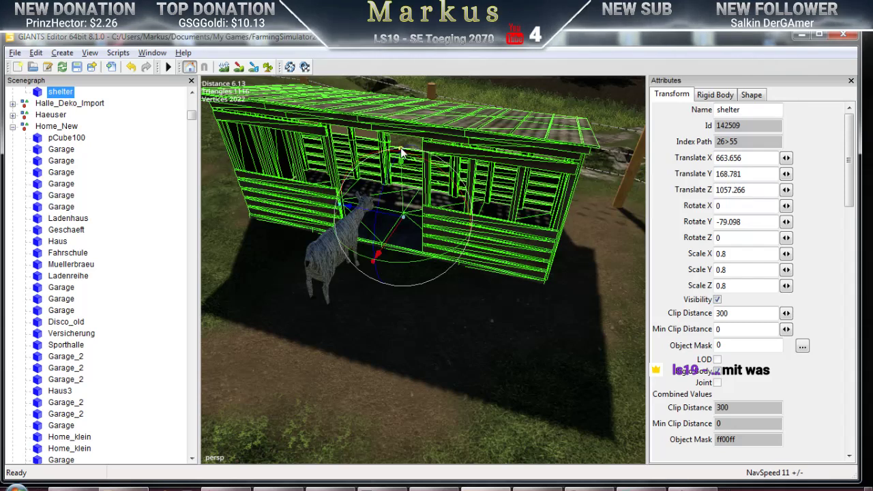
left_click_drag(402, 159, 402, 168)
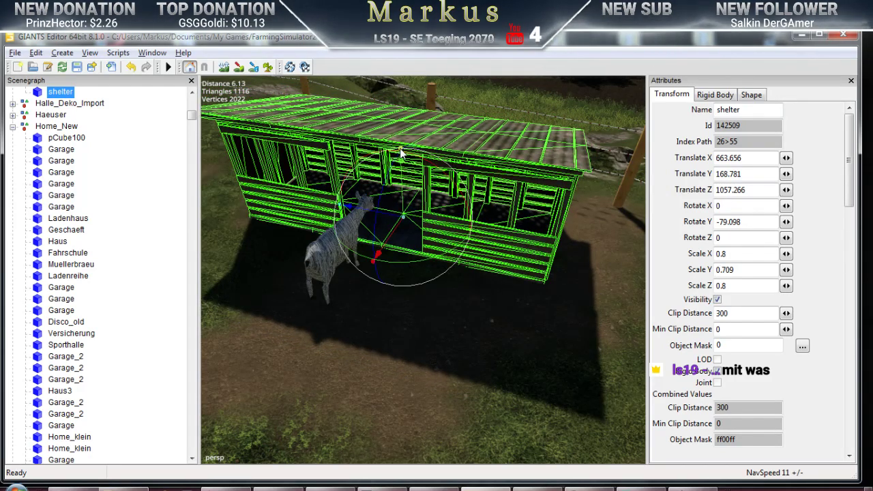
left_click_drag(401, 150, 401, 154)
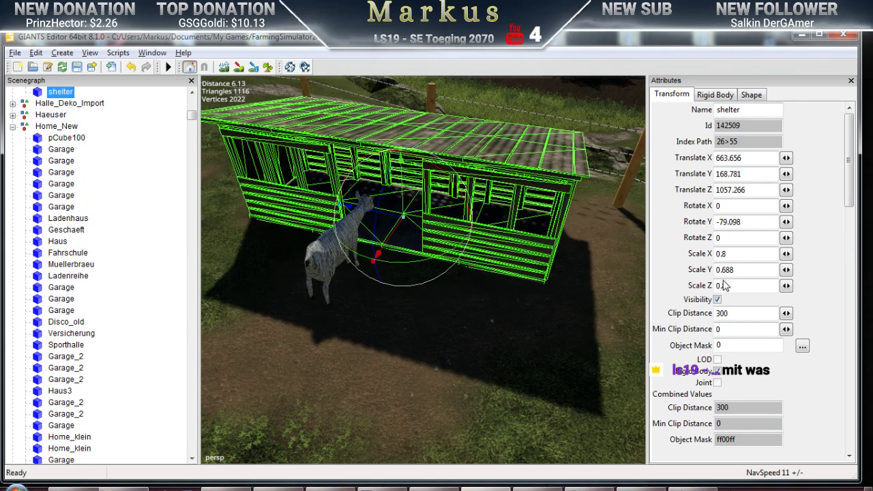
Set the shelter's Scale X, Y and Z to 0.7 and close its attributes
left_click_drag(729, 270, 724, 272)
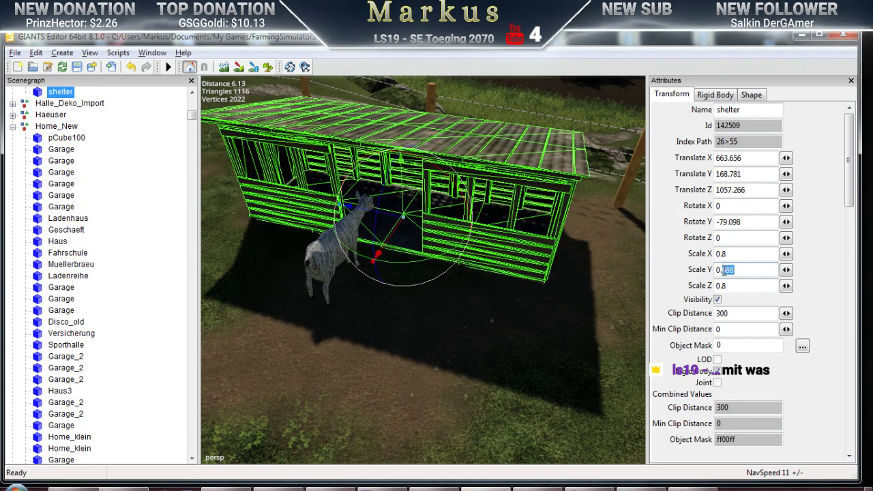
type("7")
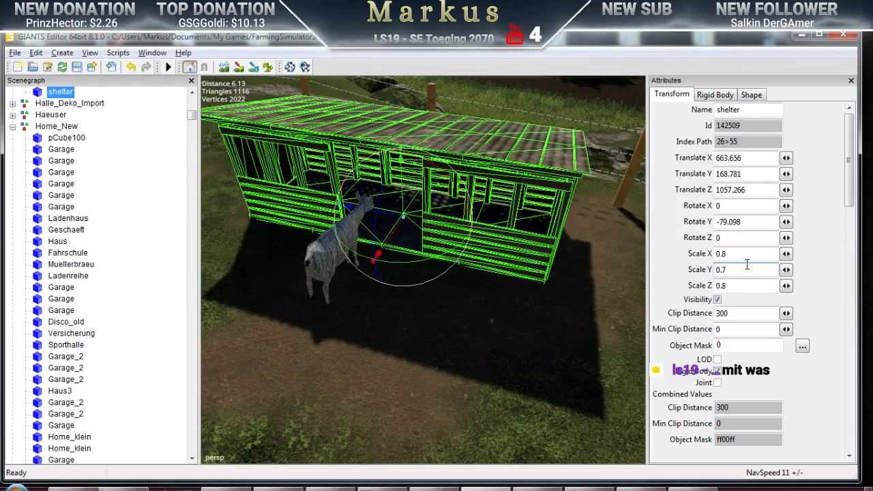
type("7")
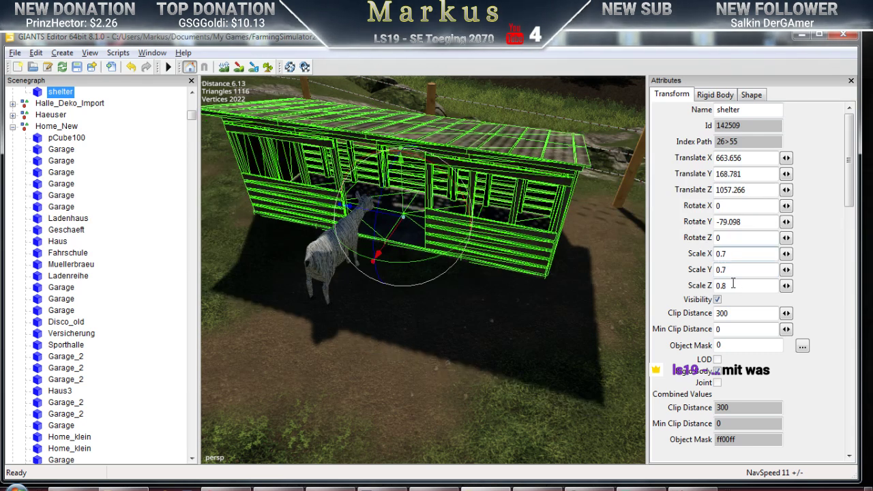
type("7")
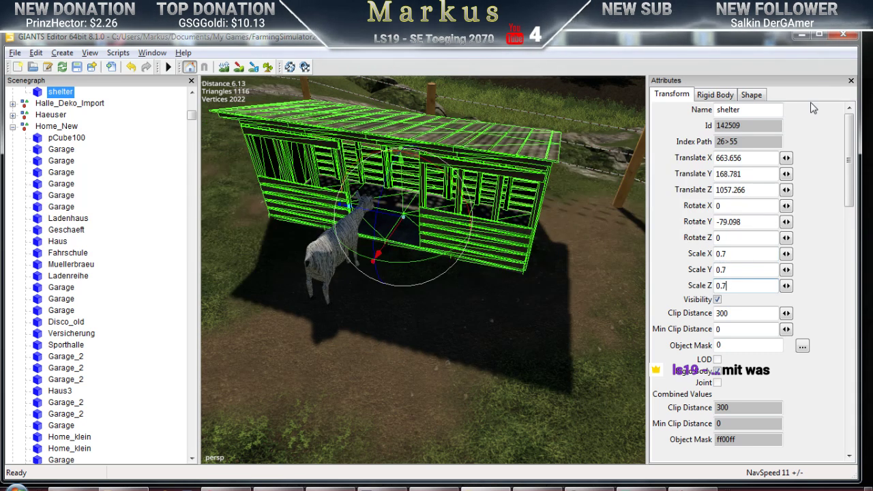
left_click(852, 81)
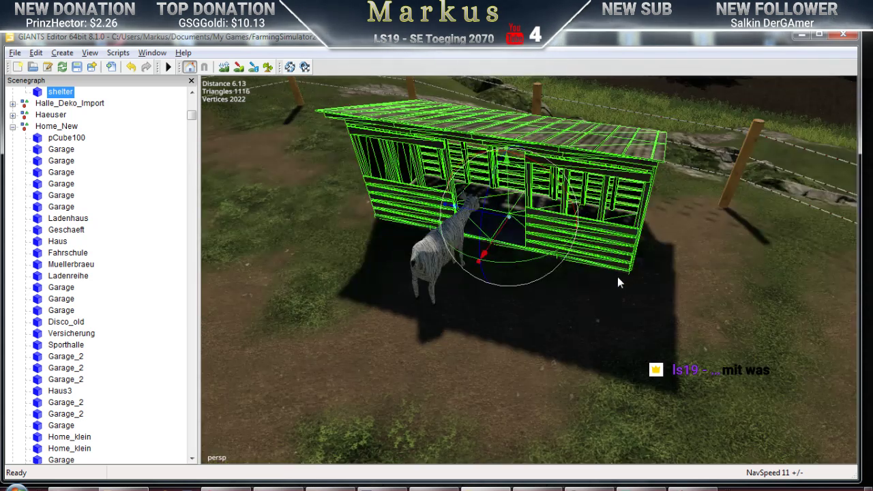
Move the shelter clear of the goat along the outer fence and turn it to align with the paddock corner
scroll(556, 304, "down", 5)
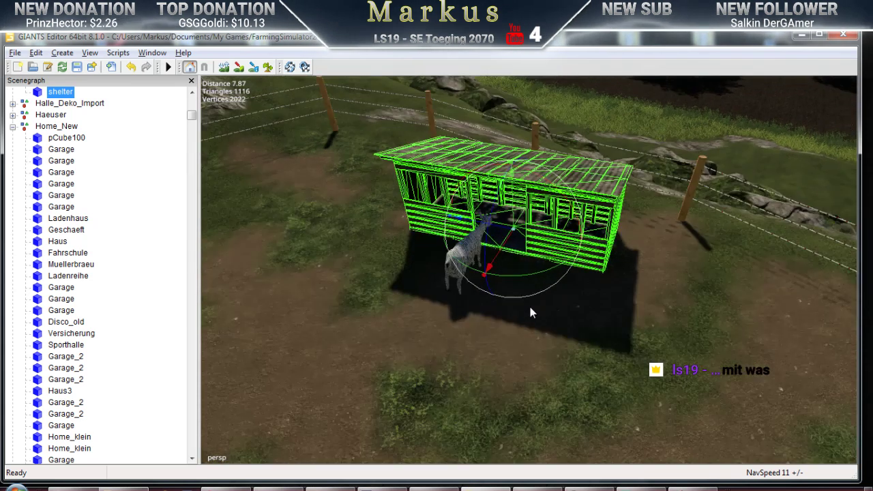
right_click_drag(530, 307, 430, 276)
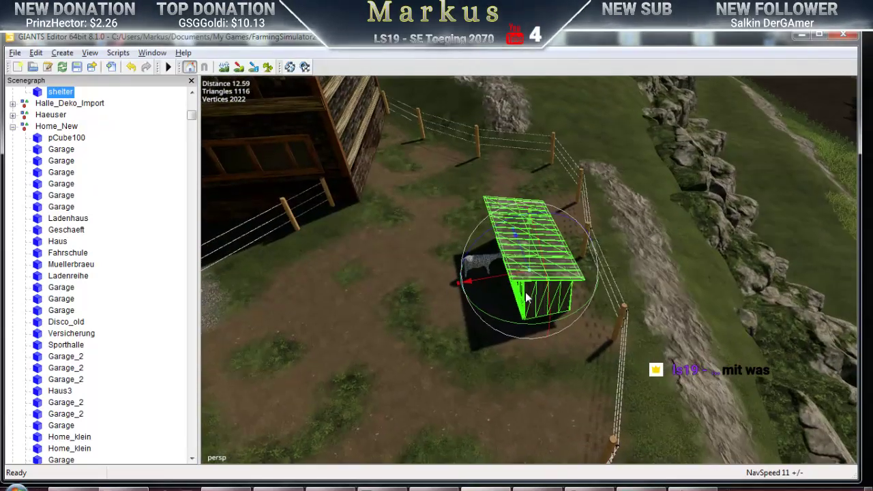
left_click_drag(527, 262, 580, 368)
right_click_drag(580, 369, 554, 316)
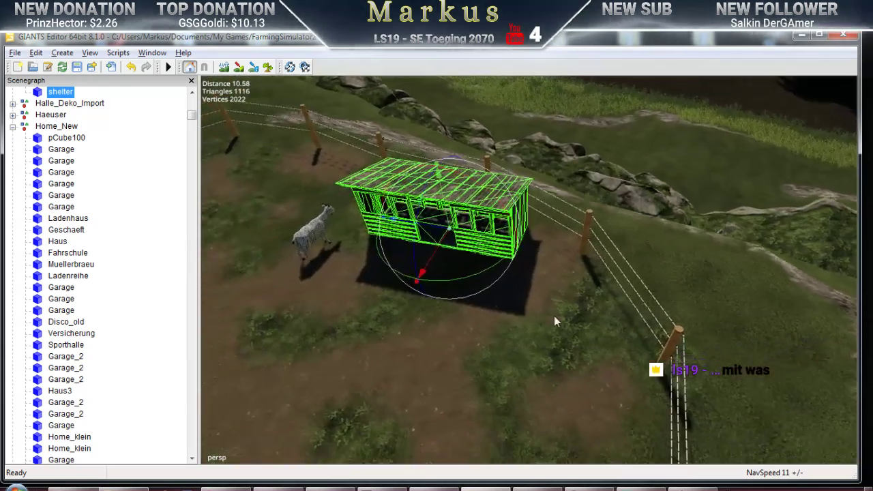
left_click_drag(461, 284, 434, 284)
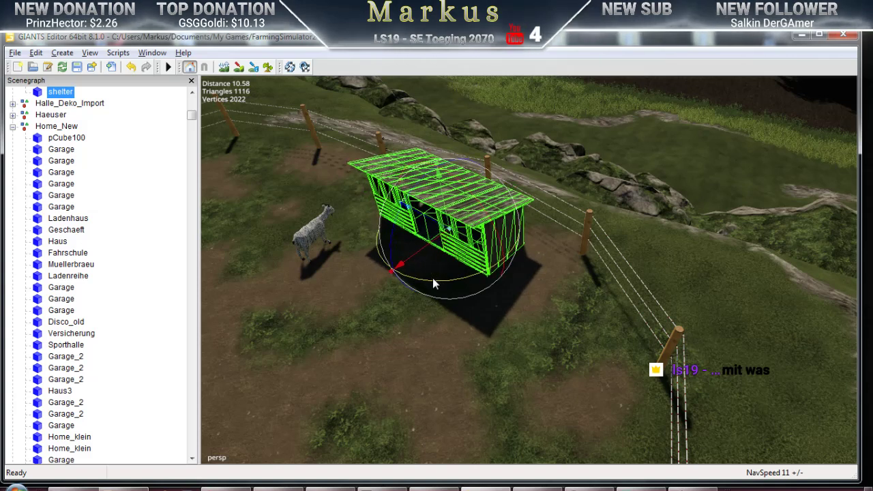
left_click_drag(434, 223, 452, 237)
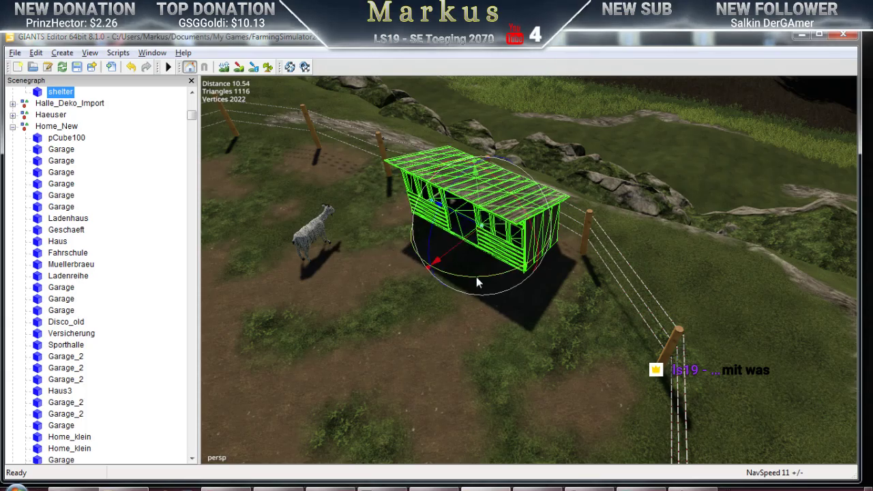
Examine the shelter's floor, walls and footing on the terrain from close up and from farther away
middle_click_drag(476, 276, 483, 271)
scroll(482, 273, "up", 6)
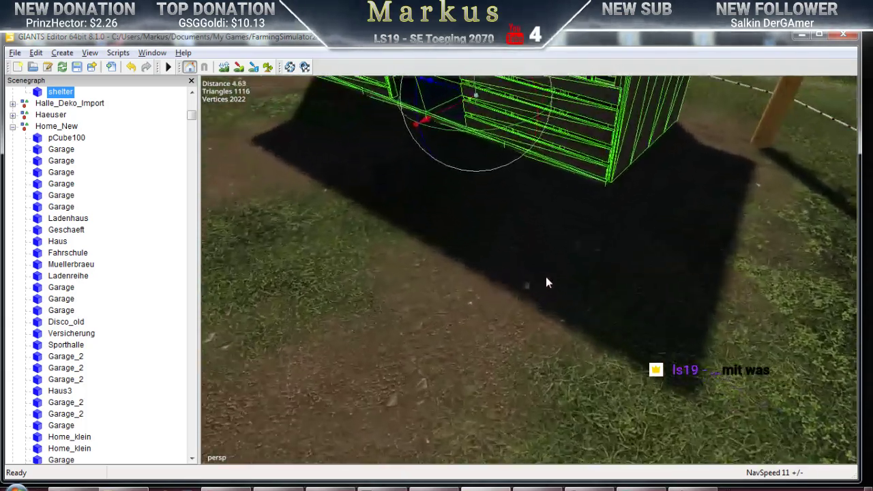
middle_click_drag(546, 277, 523, 305)
scroll(524, 307, "up", 4)
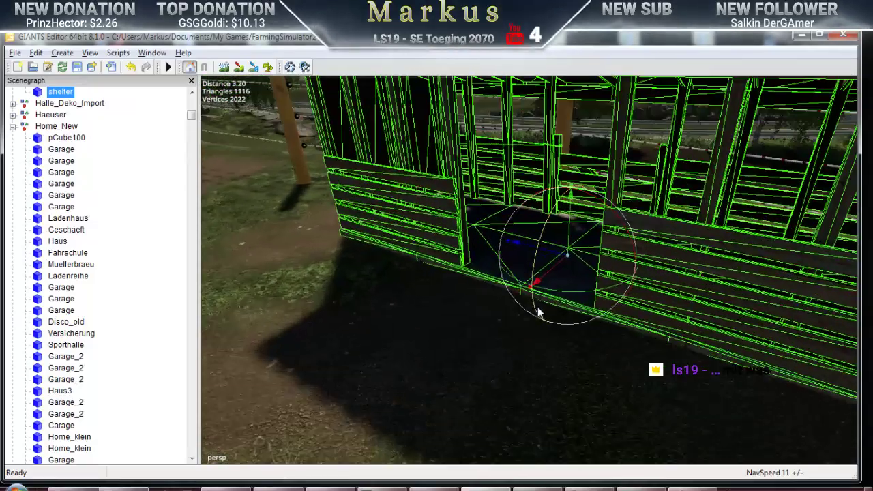
scroll(546, 306, "up", 3)
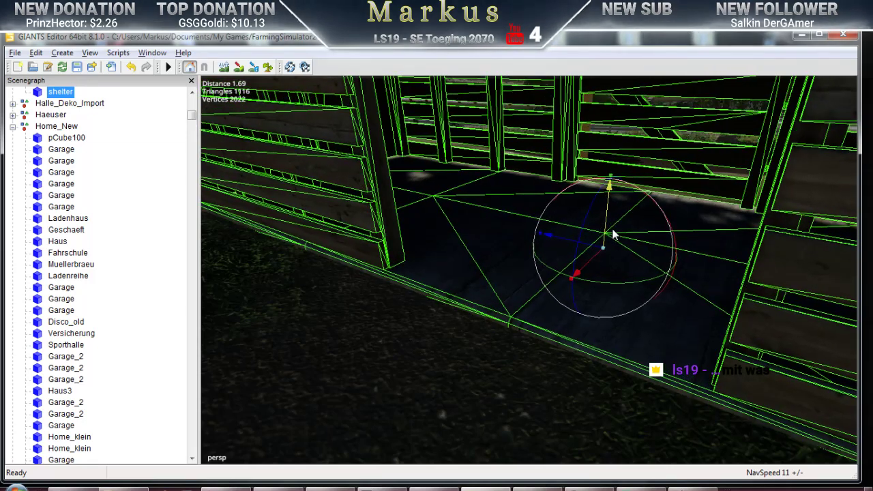
key("s")
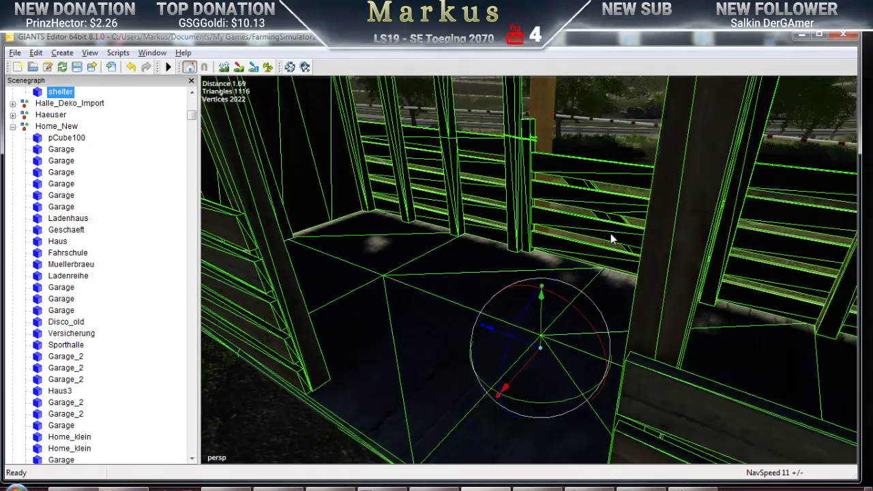
key("s")
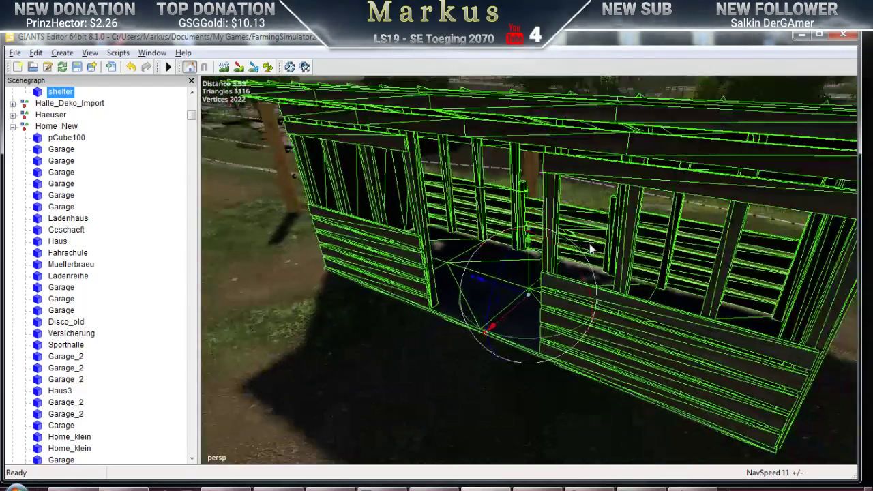
key("w")
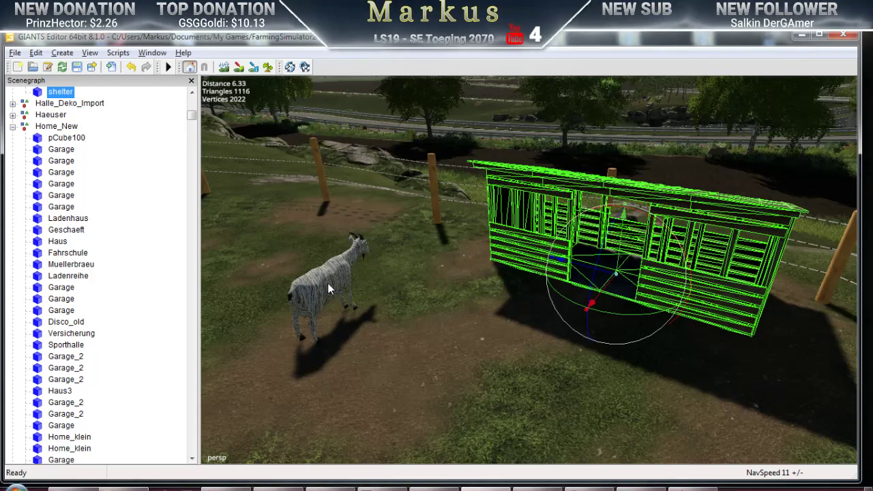
Move the goat up against the shelter's open front to compare their sizes
left_click(327, 283)
left_click_drag(345, 320, 563, 305)
mouse_move(562, 305)
right_mouse_down()
mouse_move(438, 287)
mouse_move(508, 279)
mouse_move(580, 302)
right_mouse_up()
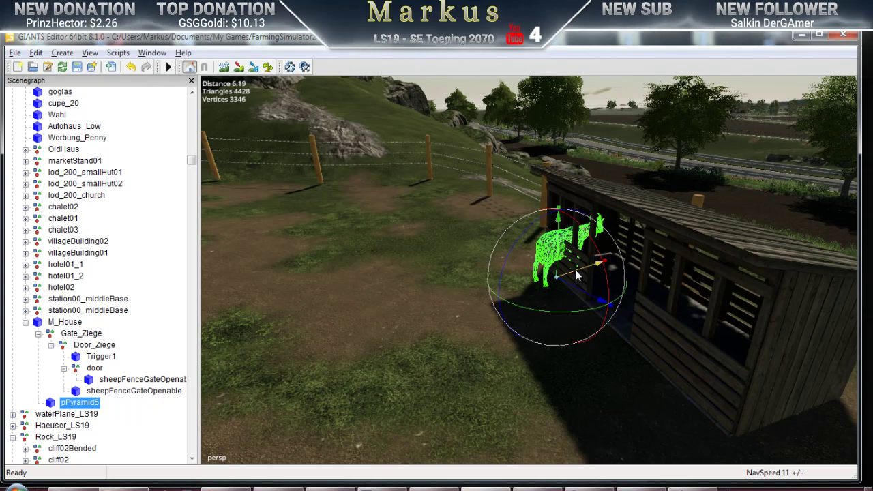
Move the goat back out to the open middle of the paddock, set it on the ground and deselect it
left_click_drag(575, 269, 154, 214)
scroll(496, 361, "down", 3)
right_click_drag(496, 361, 529, 316)
left_click_drag(536, 309, 433, 224)
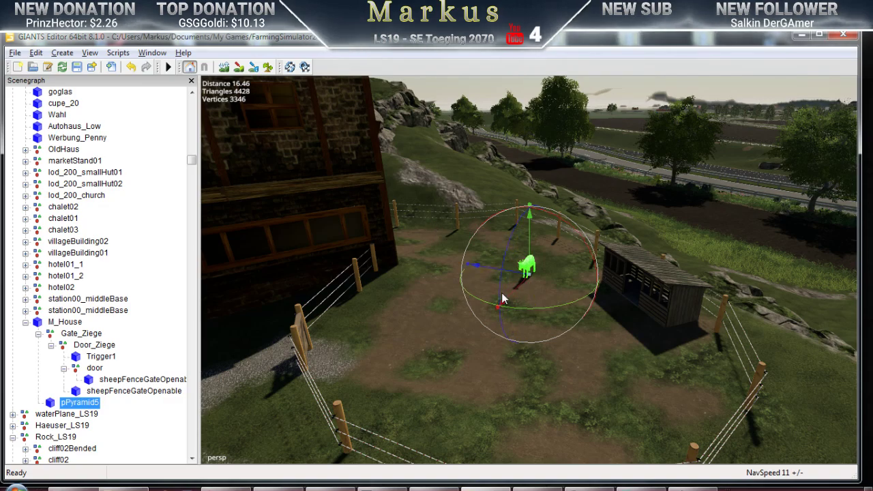
right_click_drag(502, 310, 586, 277)
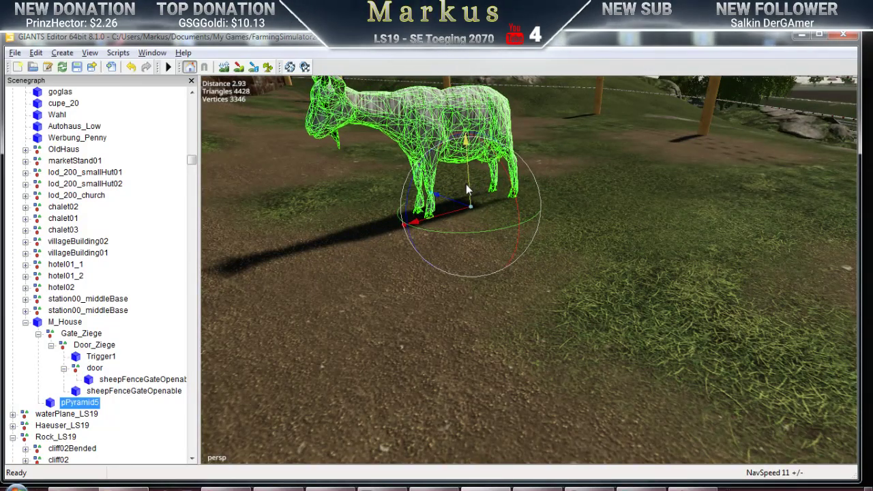
scroll(620, 239, "down", 5)
right_click_drag(605, 260, 510, 309)
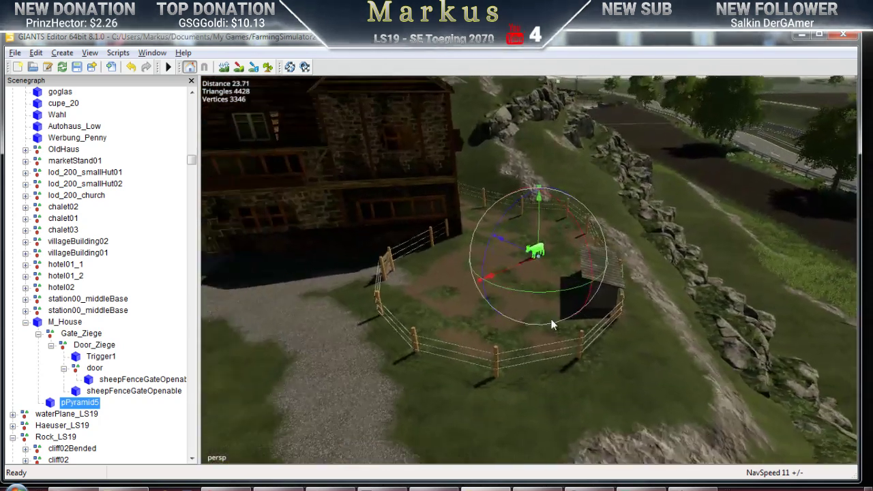
middle_click_drag(551, 319, 581, 284)
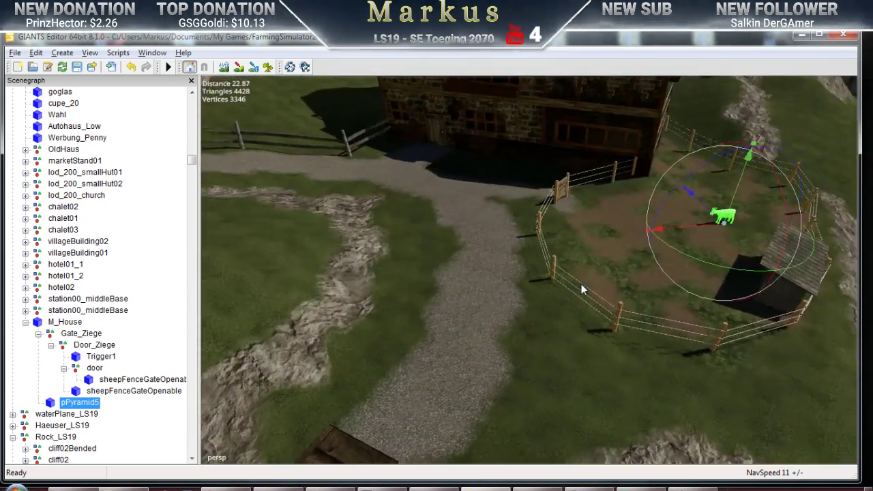
right_click_drag(581, 289, 528, 300)
left_click(472, 296)
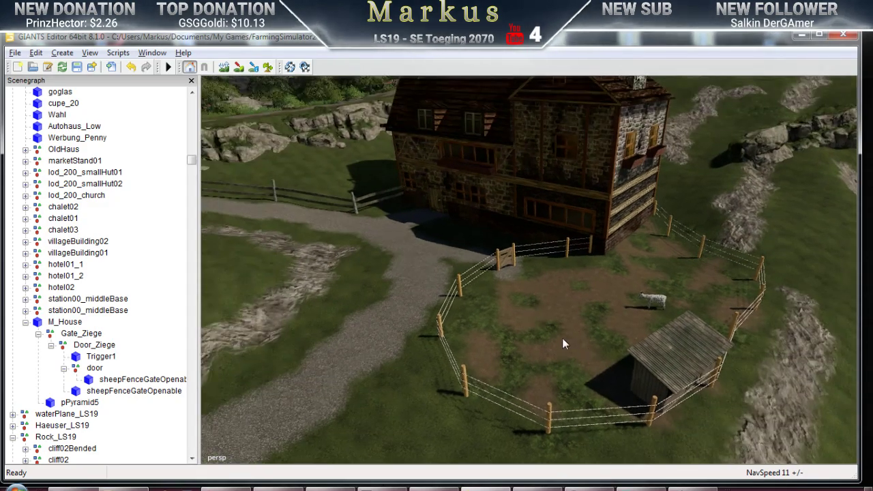
Place a rock03 boulder inside the paddock between the gate and the shelter and rotate it about its vertical axis
right_click_drag(562, 337, 635, 238)
left_click(514, 256)
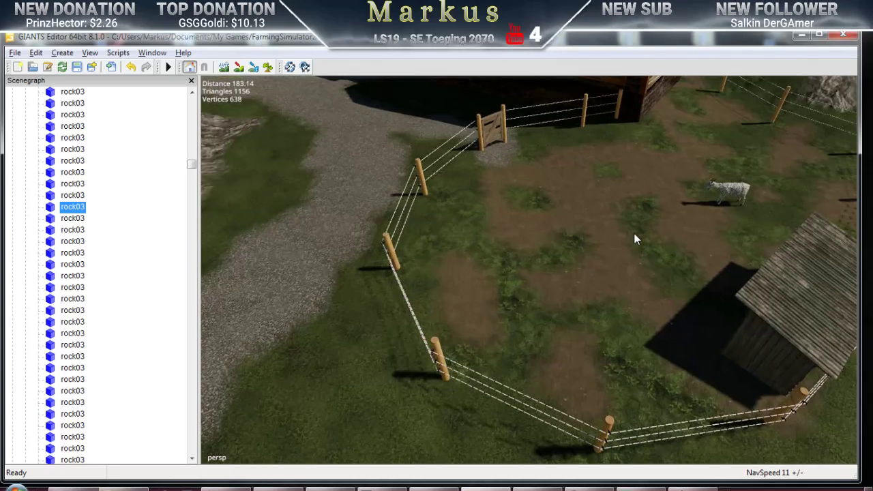
left_click(461, 239)
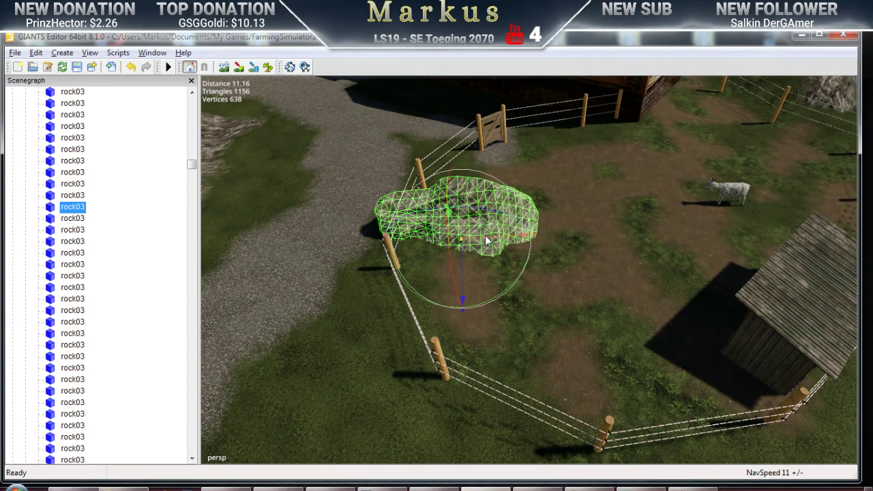
left_click_drag(485, 236, 556, 249)
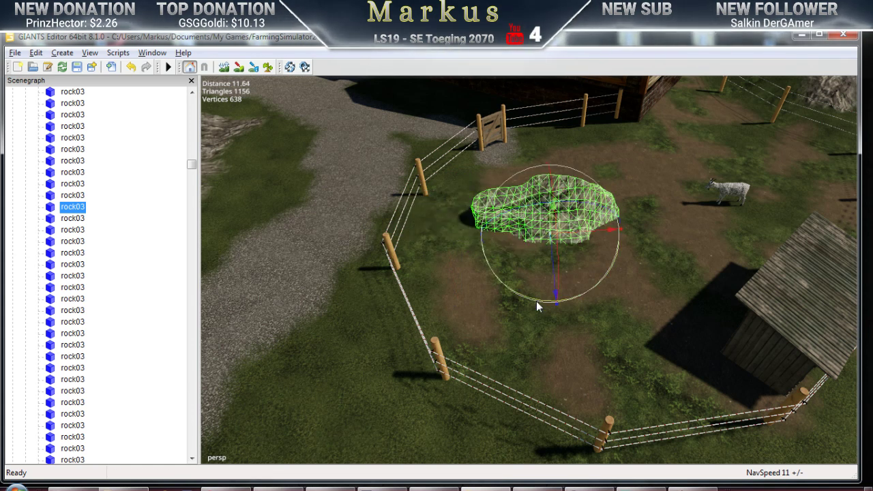
left_click_drag(539, 300, 603, 292)
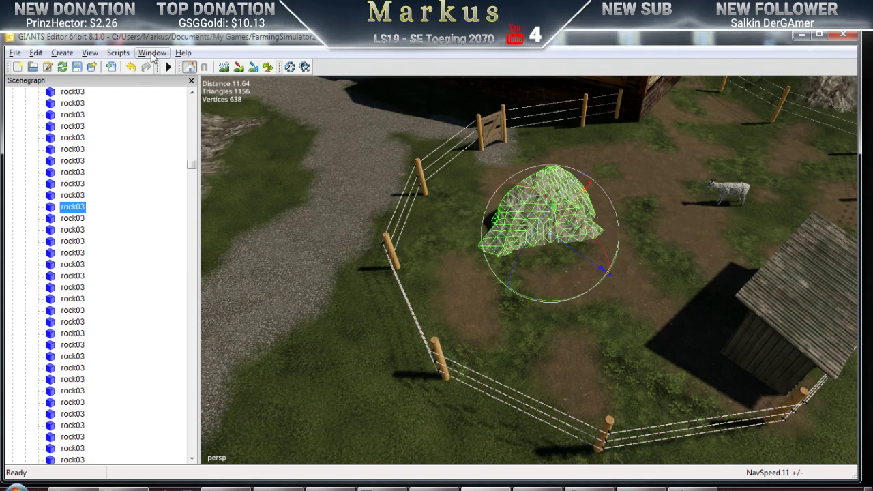
Sink the rock03 boulder partly into the paddock ground and deselect it
scroll(623, 314, "up", 3)
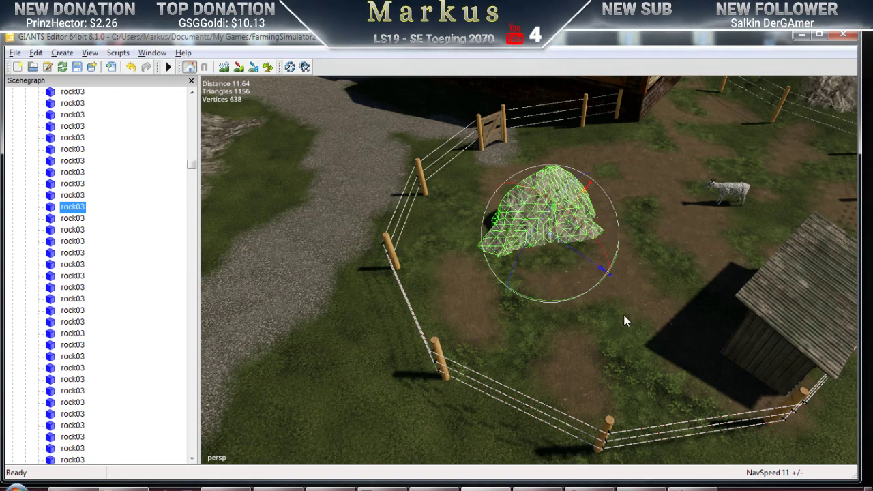
scroll(533, 283, "up", 5)
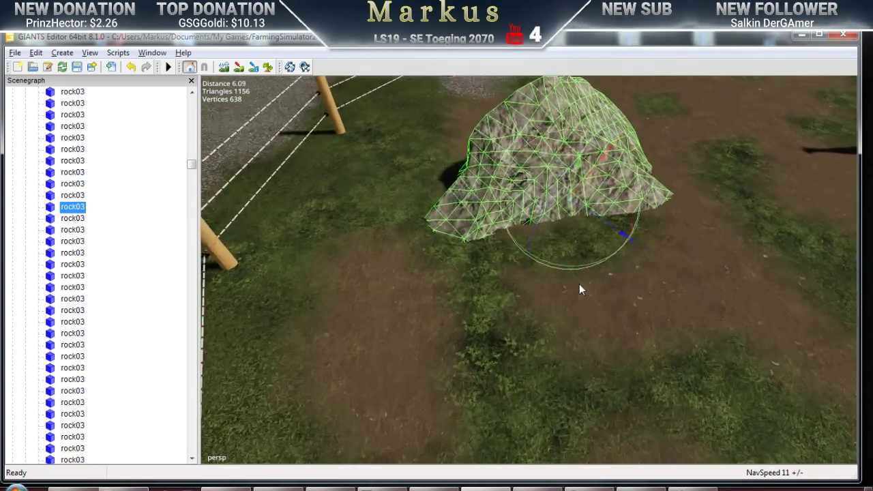
left_click_drag(575, 192, 576, 216)
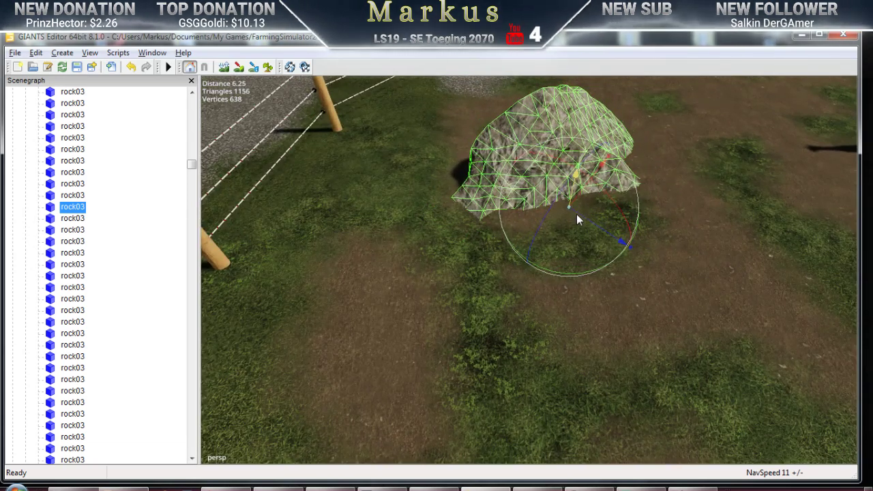
scroll(596, 312, "down", 5)
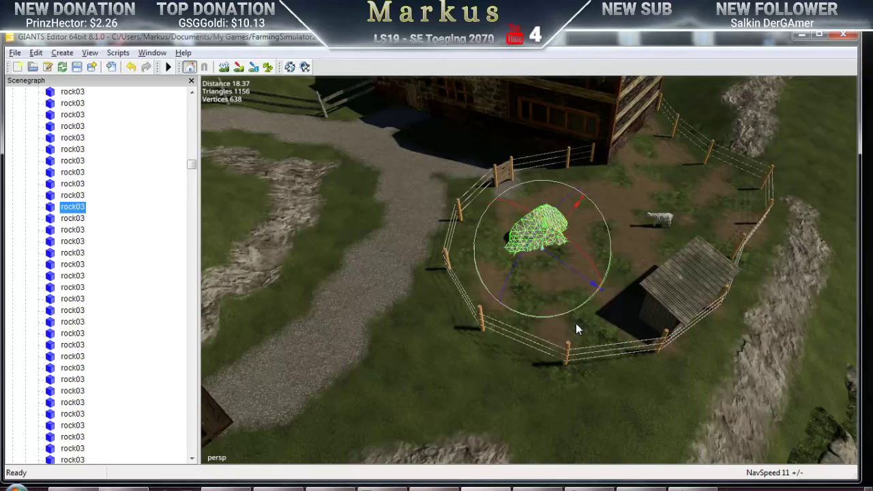
left_click(576, 323)
Examine the paddock from several sides, checking the shelter's size and position against the fence, boulder and goat
right_click_drag(595, 320, 569, 322)
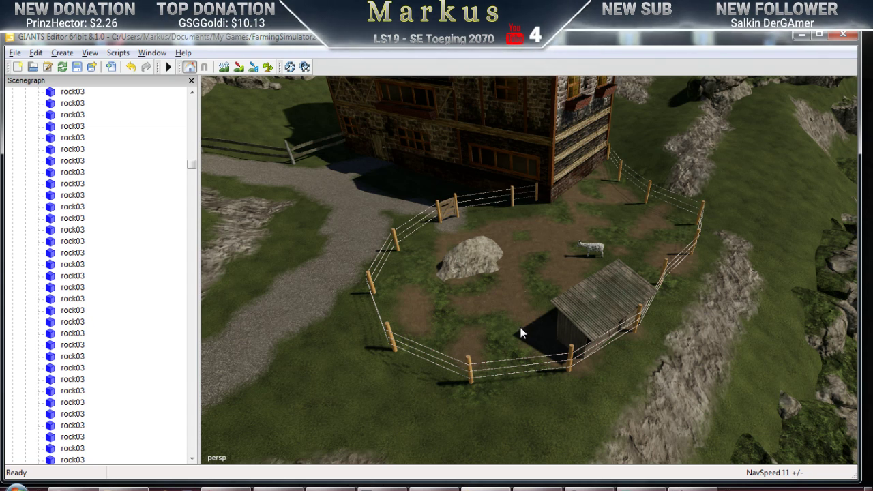
scroll(520, 333, "up", 5)
middle_click_drag(623, 318, 539, 329)
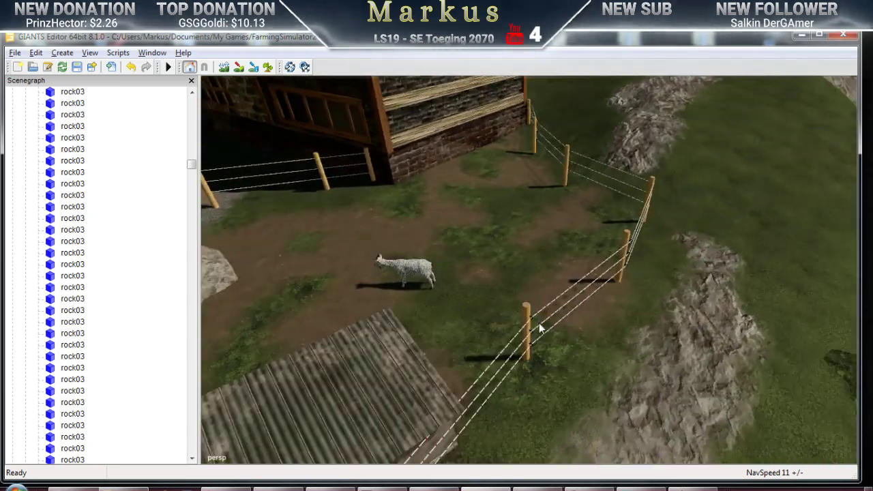
scroll(535, 325, "down", 3)
right_click_drag(532, 321, 378, 318)
scroll(395, 315, "up", 3)
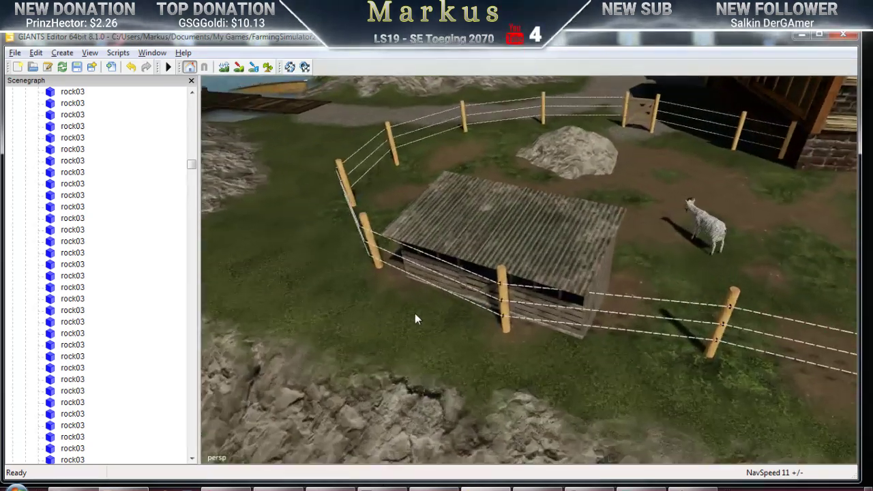
scroll(416, 315, "up", 8)
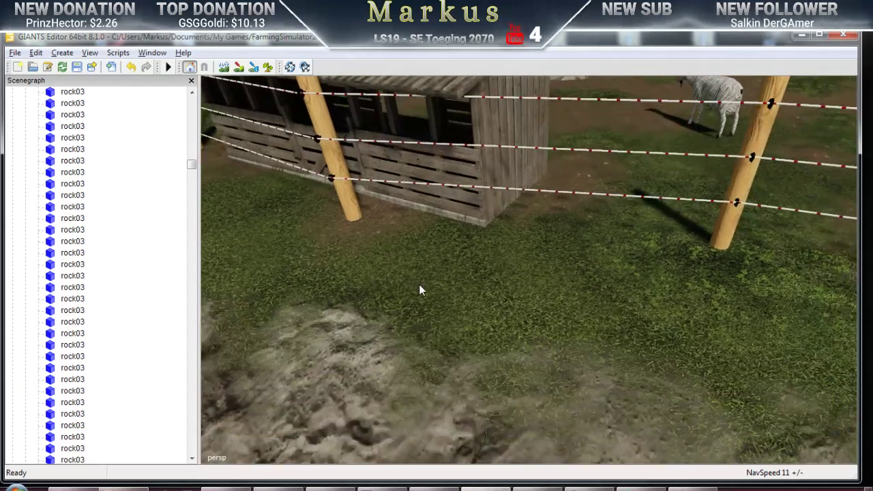
scroll(445, 280, "down", 5)
right_click_drag(445, 280, 379, 212)
scroll(458, 311, "up", 5)
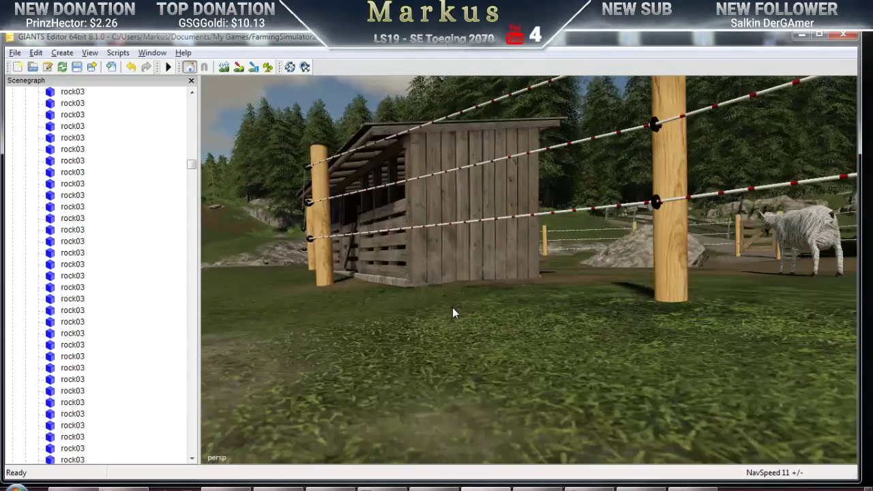
middle_click_drag(452, 307, 483, 336)
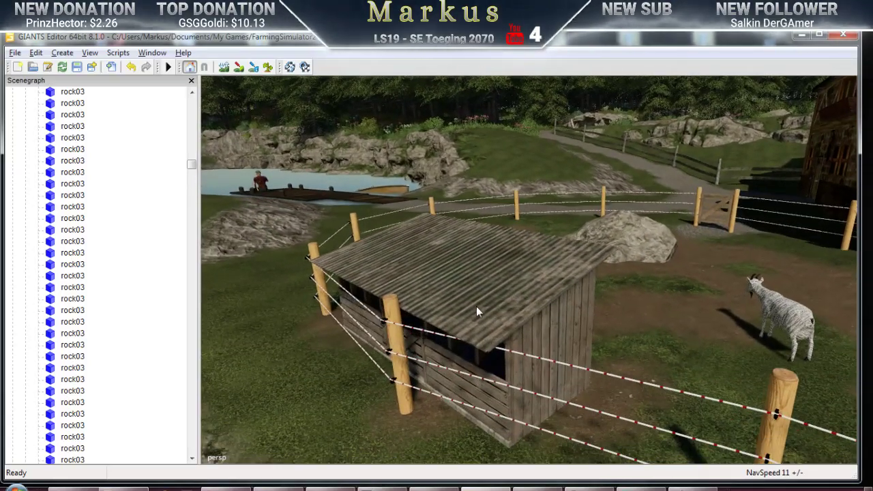
Show the shelter's attributes again and set its Scale X, Y and Z to 0.8
left_click(477, 311)
left_click(146, 54)
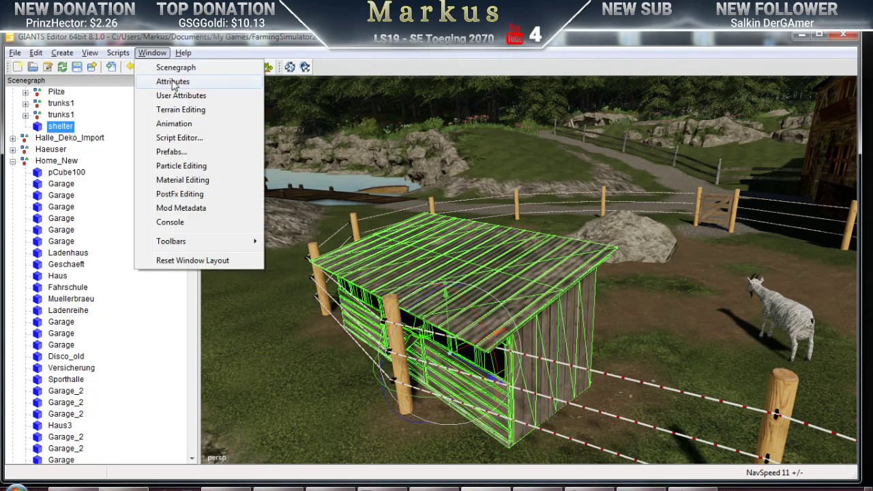
left_click(171, 78)
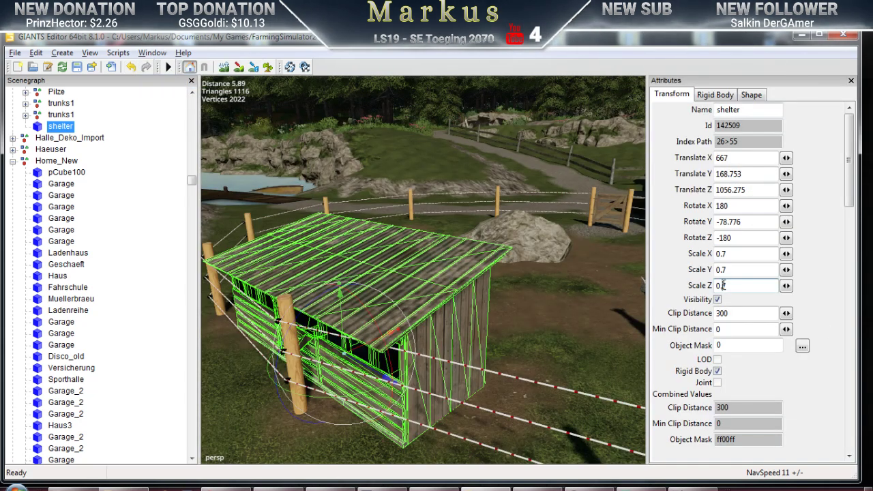
type("8")
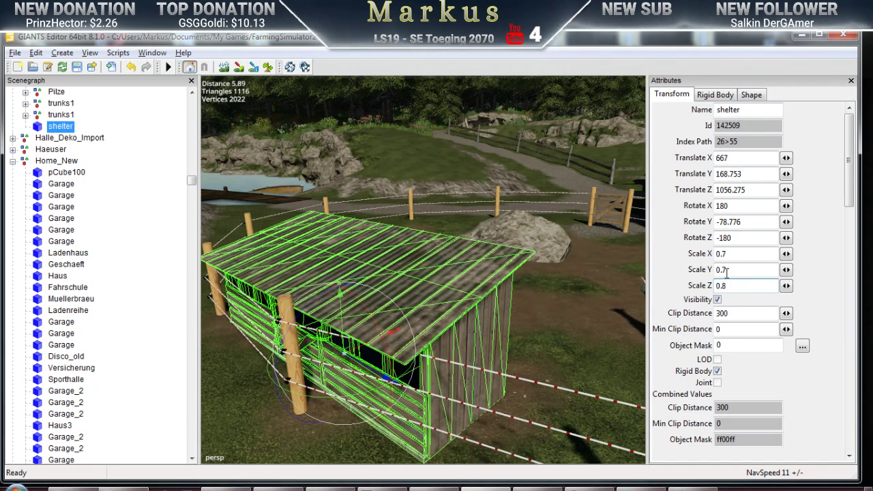
double_click(722, 270)
type("8")
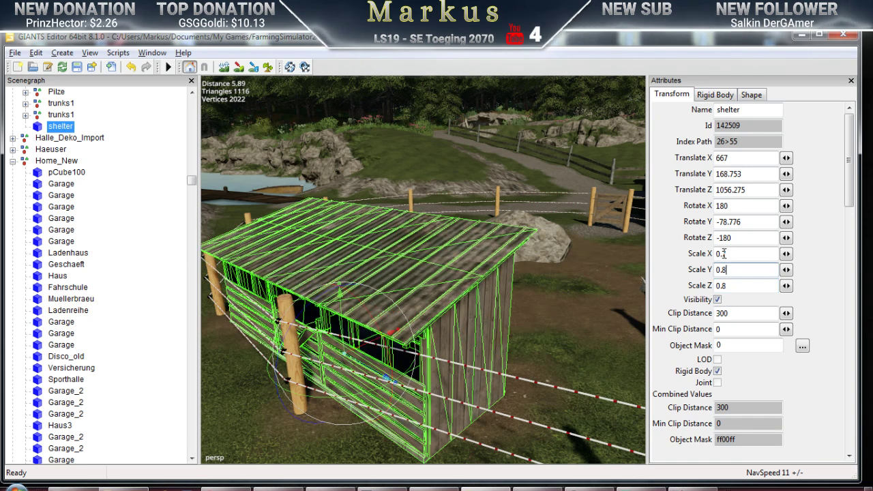
double_click(725, 254)
type("8")
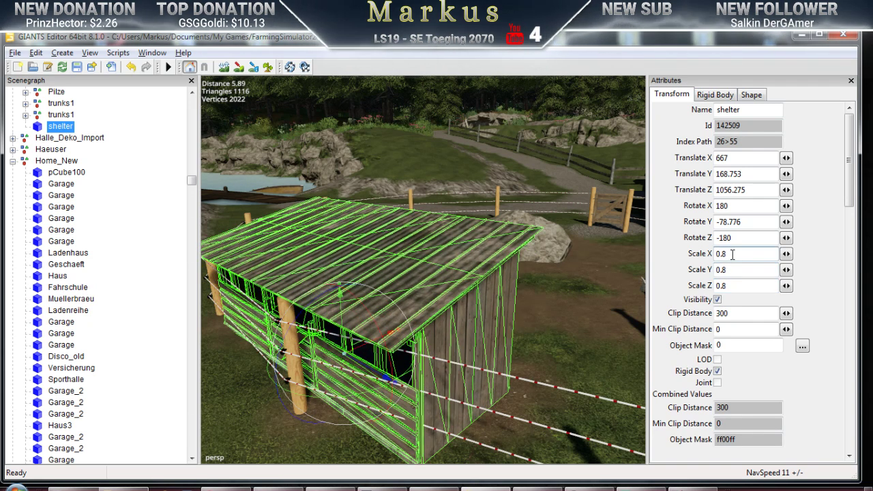
Enlarge the shelter to a Scale X, Y and Z of 0.85 and shift it slightly inward from the fence
type("5")
left_click(731, 268)
type("5")
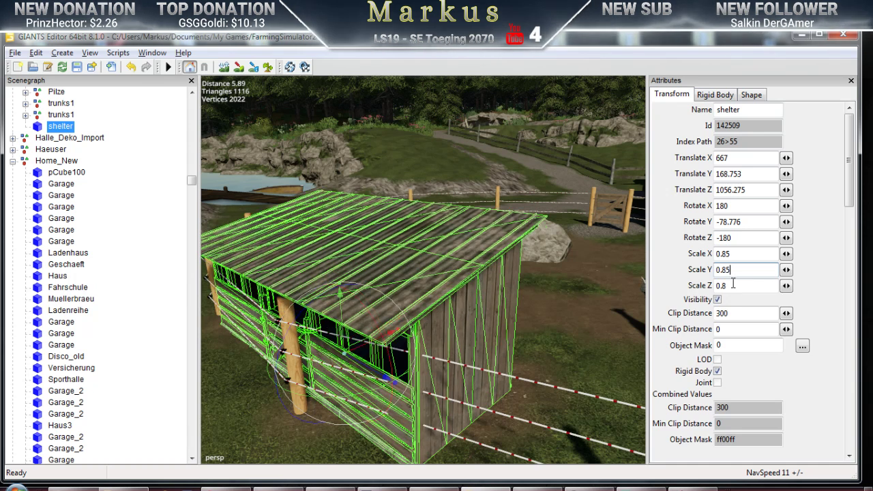
type("5")
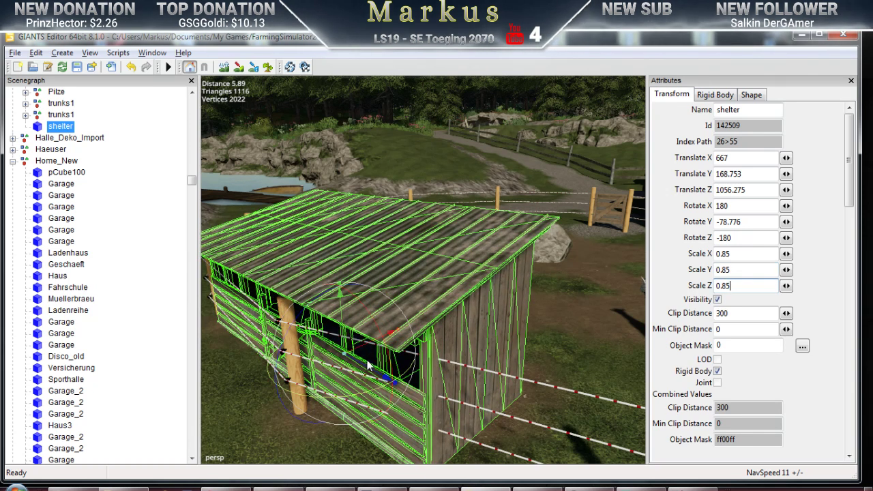
left_click_drag(362, 347, 382, 340)
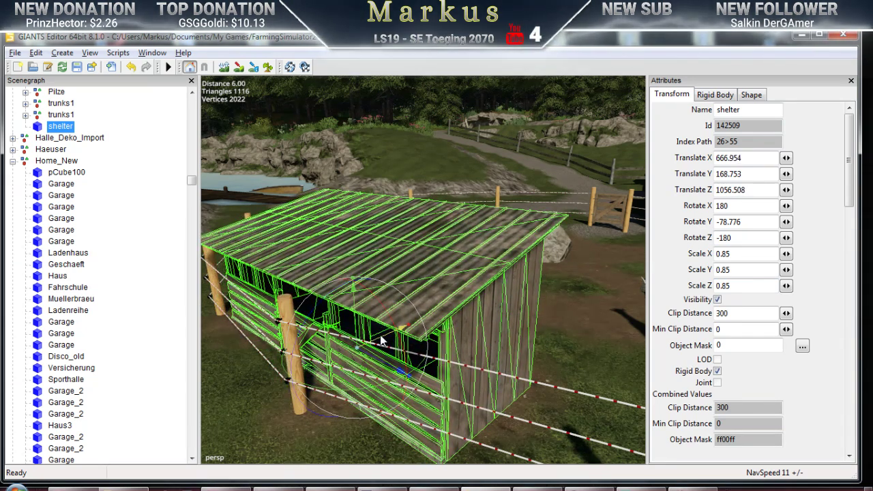
scroll(427, 356, "down", 5)
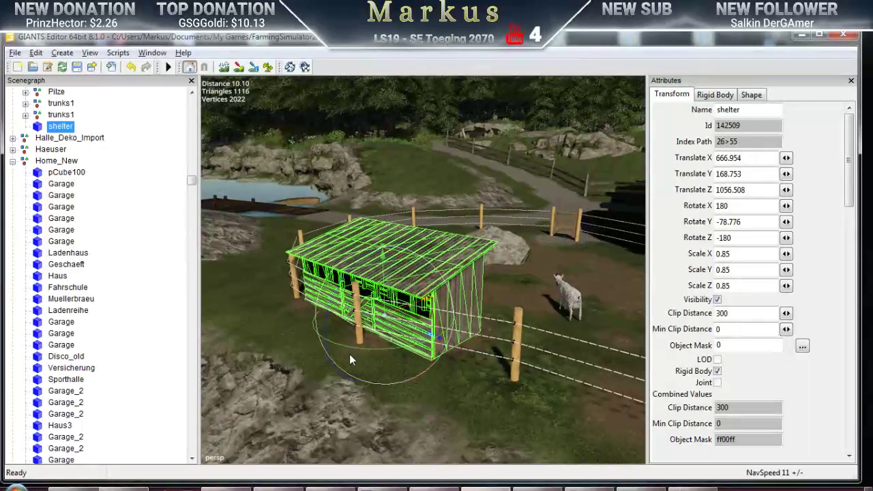
Lower the shelter onto the paddock ground to a Translate Y of about 168.71
middle_click_drag(349, 354, 431, 313)
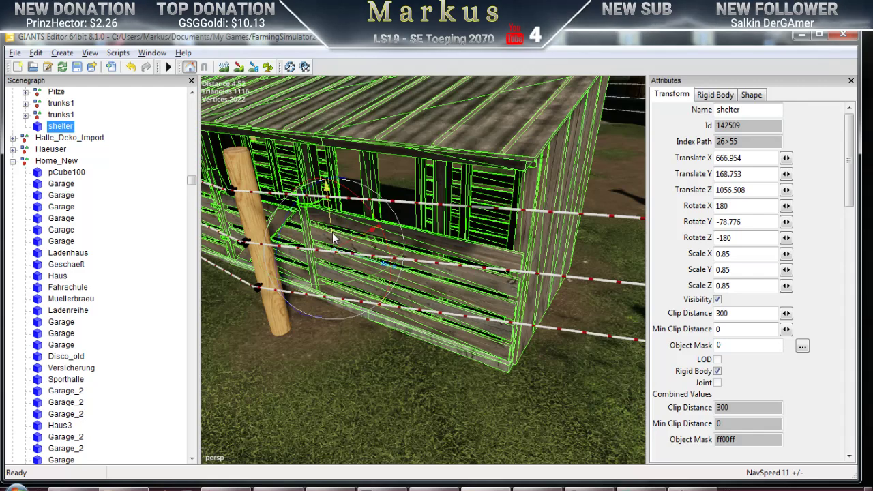
left_click_drag(332, 232, 331, 236)
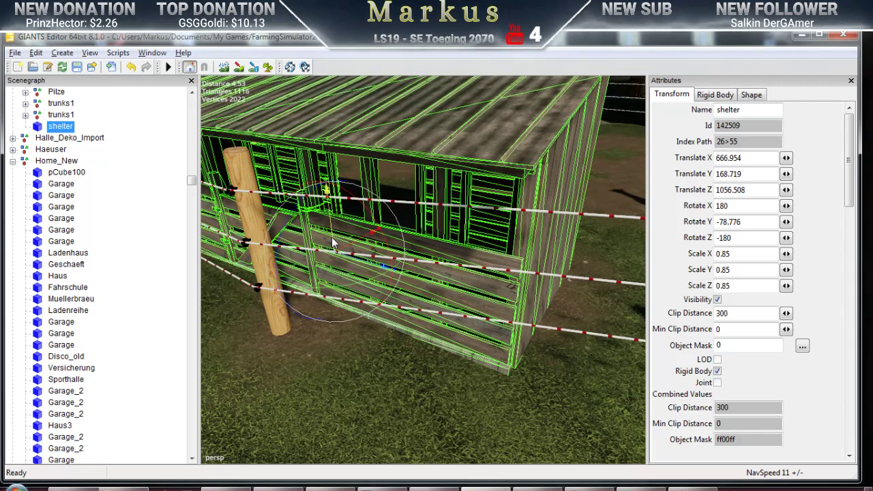
middle_click_drag(330, 236, 191, 332)
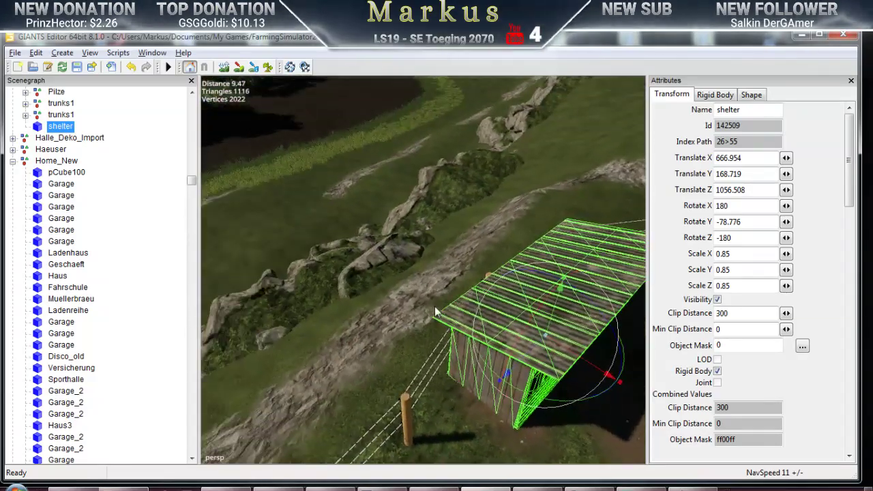
mouse_move(435, 312)
middle_mouse_down()
mouse_move(383, 285)
mouse_move(460, 307)
mouse_move(428, 312)
middle_mouse_up()
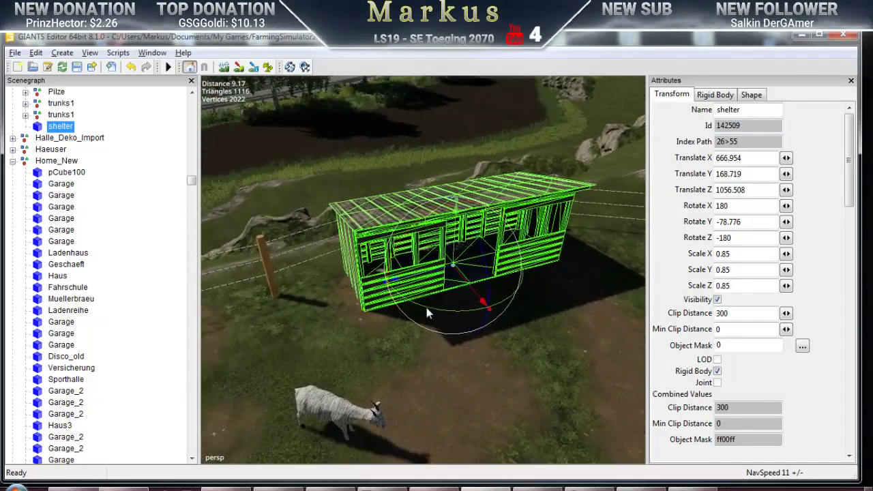
scroll(428, 329, "up", 10)
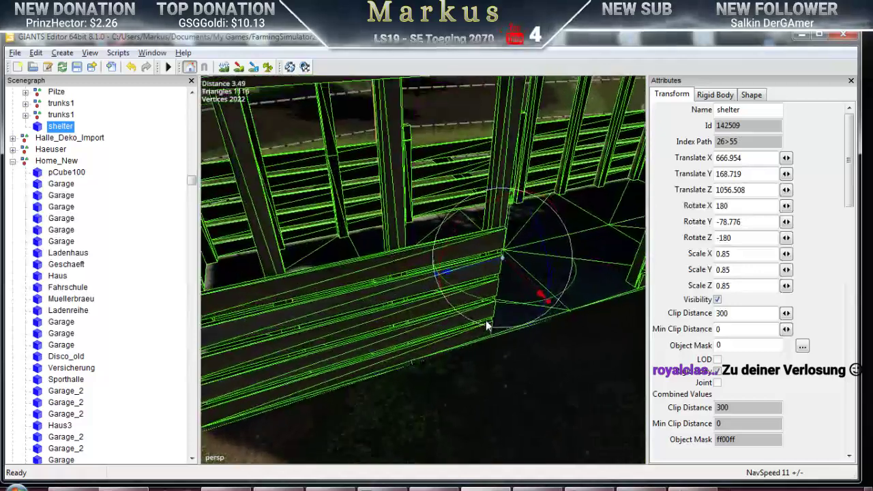
middle_click_drag(486, 320, 494, 296)
scroll(494, 297, "up", 3)
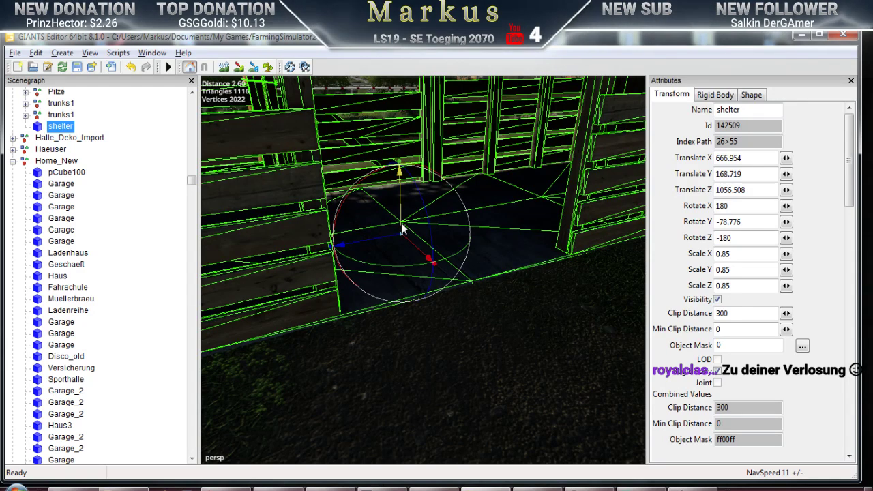
left_click_drag(402, 223, 402, 225)
scroll(458, 293, "down", 5)
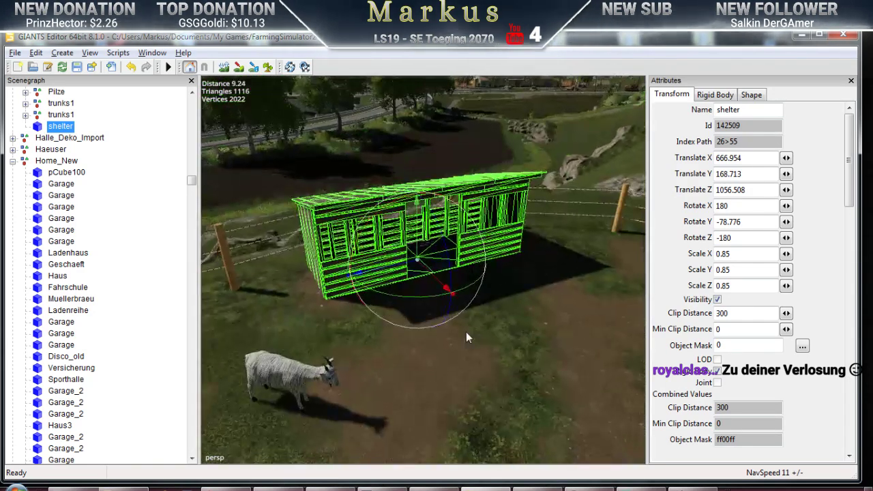
Hide the shelter's attributes and view the whole fenced paddock from above
middle_click_drag(467, 333, 417, 337)
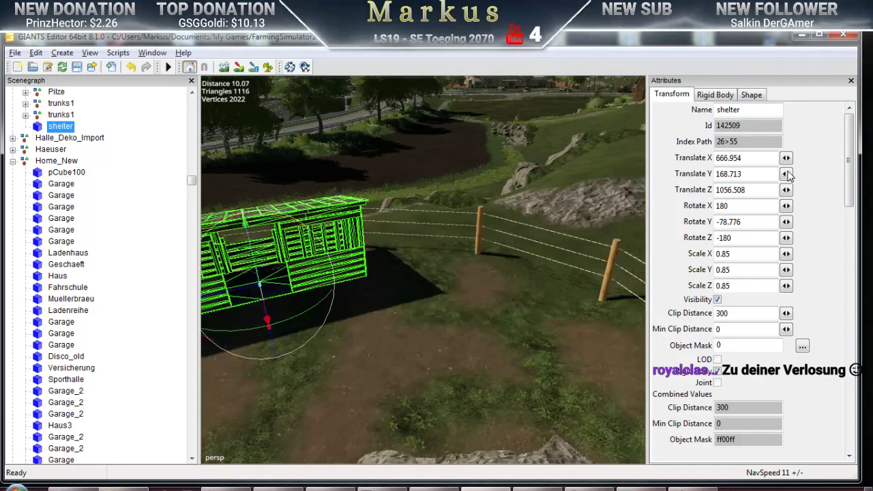
left_click(852, 81)
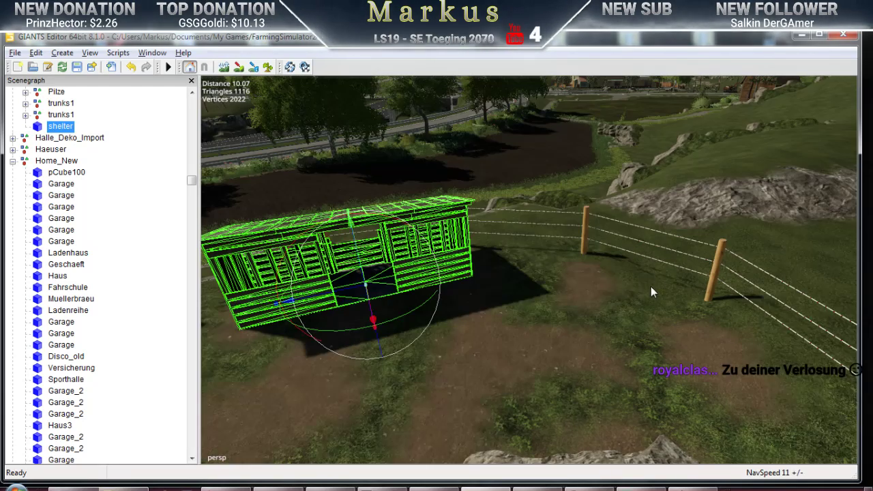
middle_click_drag(651, 287, 447, 322)
middle_click_drag(619, 292, 503, 321)
scroll(564, 264, "down", 5)
left_click(445, 231)
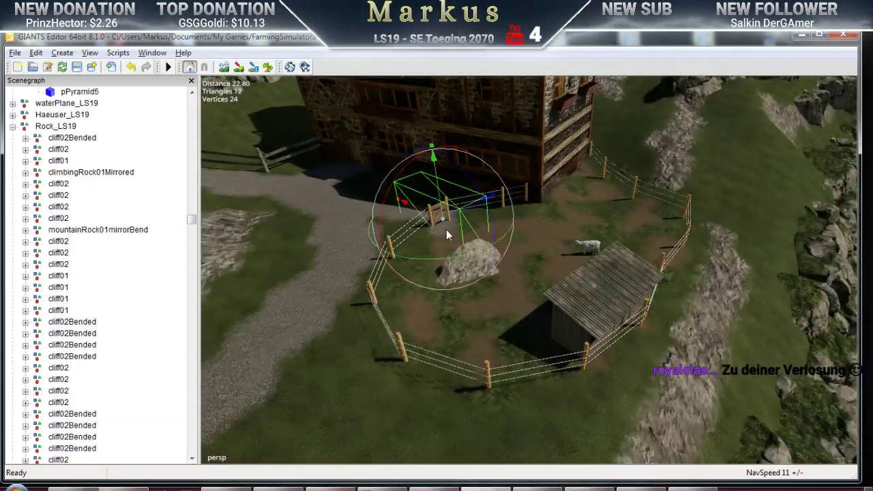
left_click_drag(428, 220, 468, 217)
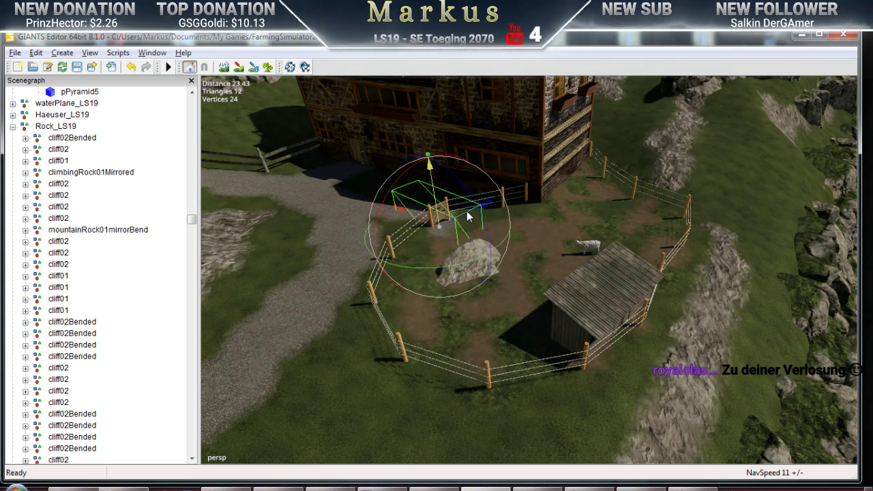
left_click(131, 67)
left_click(131, 67)
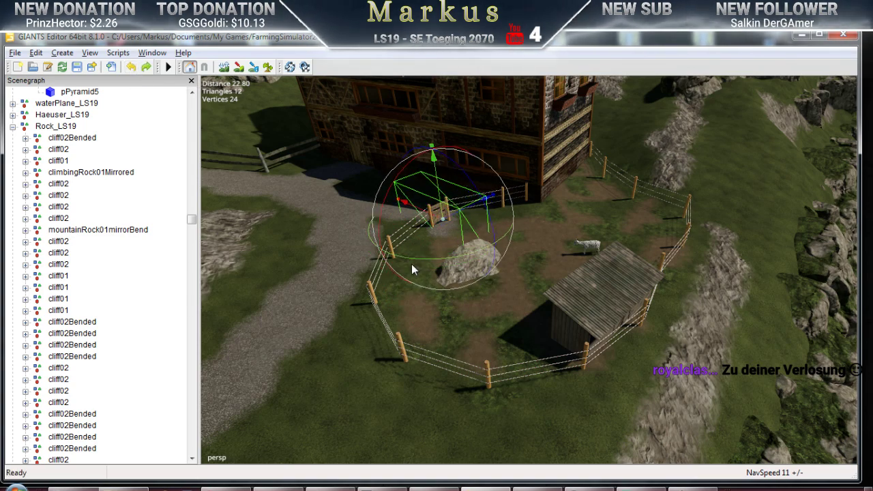
Save the map with the furnished goat paddock
right_click_drag(412, 265, 571, 291)
key("f")
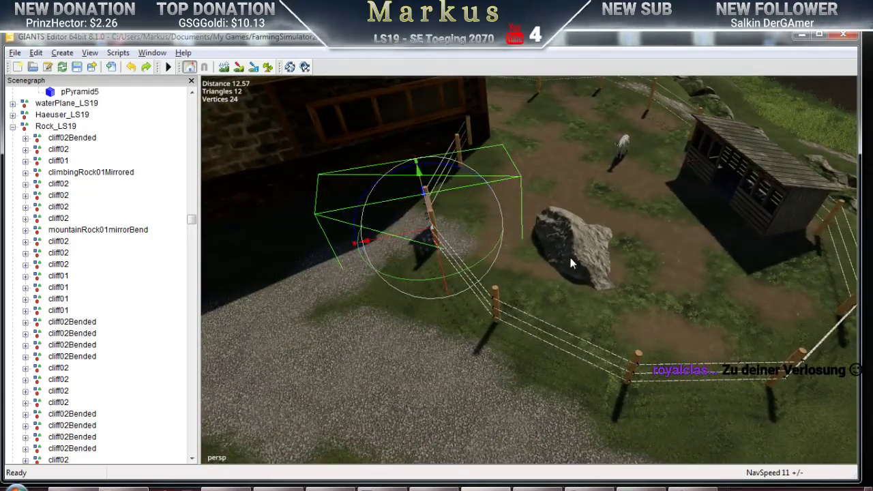
middle_click_drag(572, 264, 620, 268)
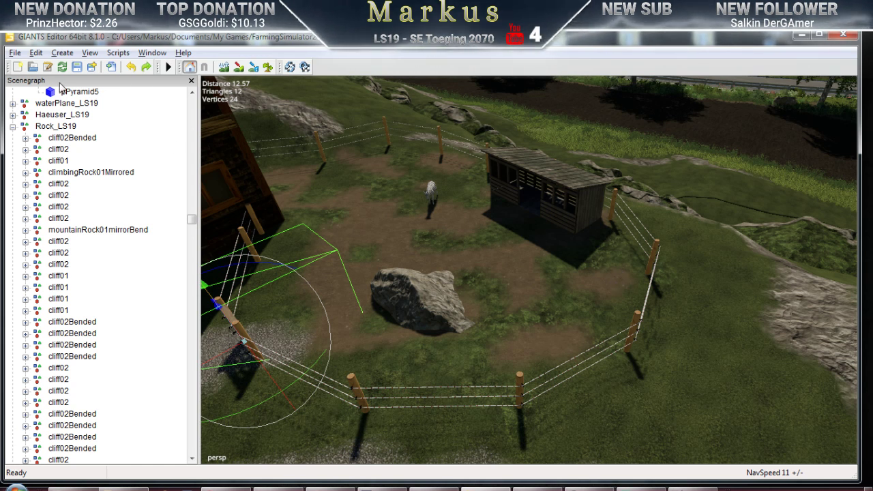
left_click(77, 67)
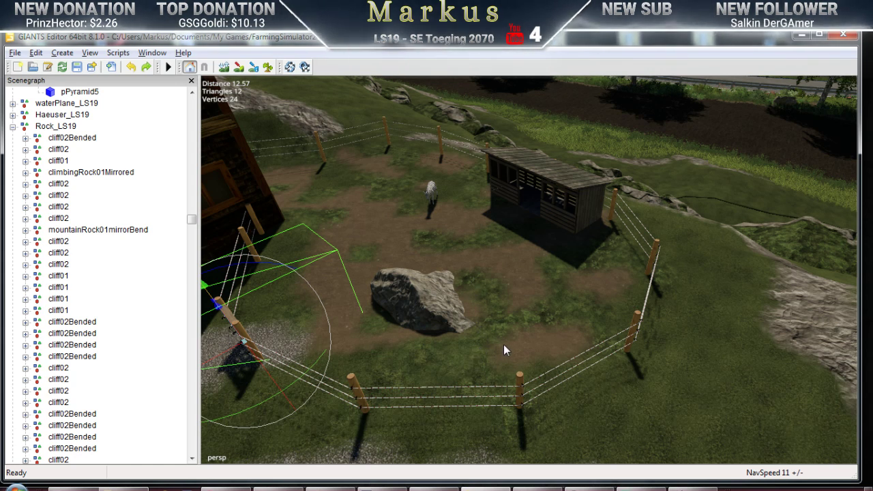
mouse_move(504, 344)
middle_mouse_down()
mouse_move(359, 338)
mouse_move(465, 325)
mouse_move(374, 306)
mouse_move(491, 314)
mouse_move(406, 294)
mouse_move(492, 299)
mouse_move(423, 307)
mouse_move(564, 345)
mouse_move(520, 319)
mouse_move(532, 353)
mouse_move(489, 320)
mouse_move(476, 324)
mouse_move(590, 325)
mouse_move(548, 328)
mouse_move(507, 360)
middle_mouse_up()
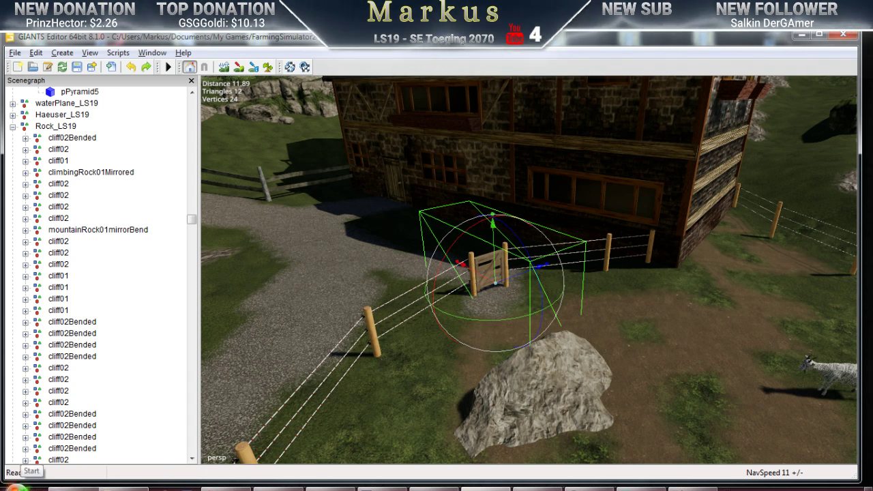
left_click(17, 488)
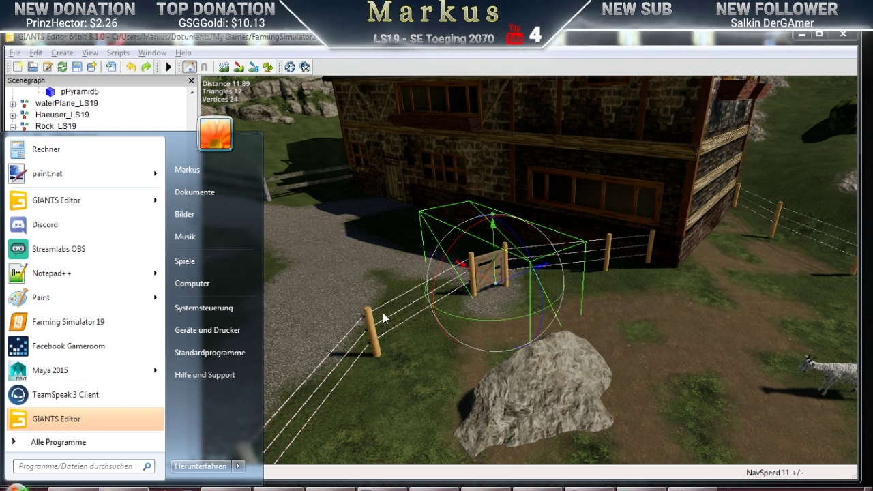
left_click(506, 390)
mouse_move(564, 388)
right_mouse_down()
mouse_move(549, 318)
mouse_move(553, 377)
right_mouse_up()
Switch to the file explorer and open the FarmingSimulator2017 folder under My Games in Dokumente
left_click(123, 489)
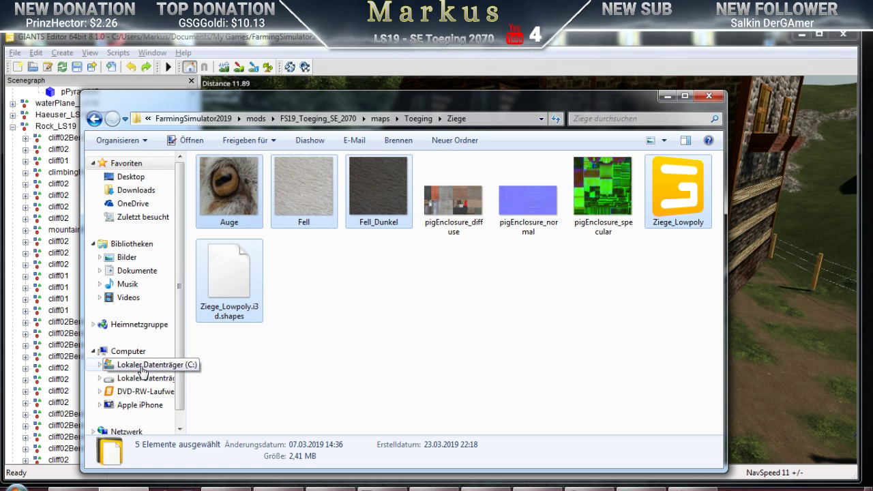
left_click(137, 271)
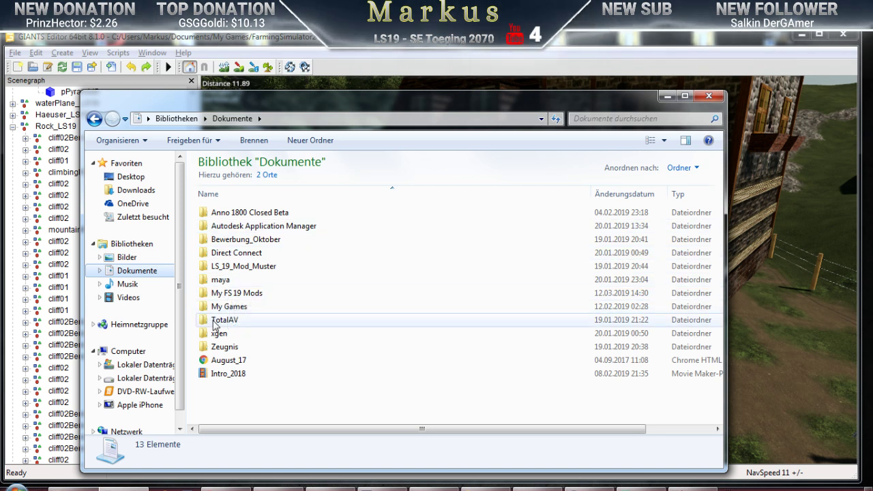
double_click(225, 307)
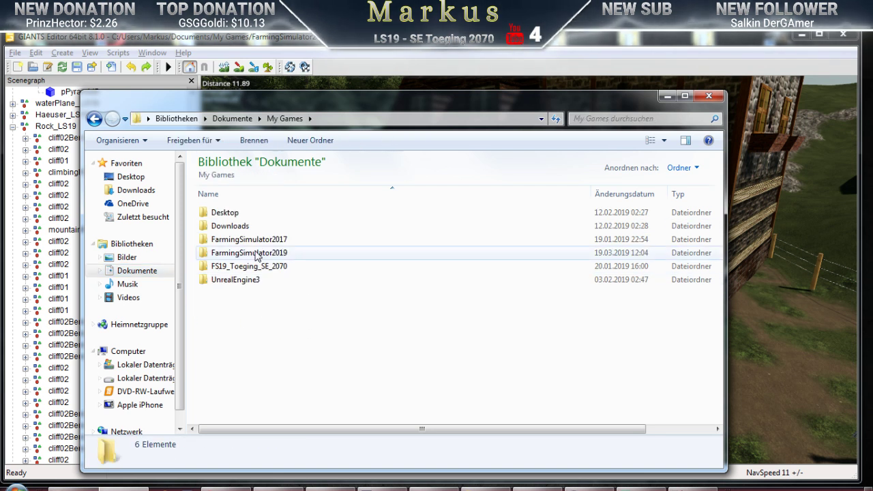
double_click(235, 242)
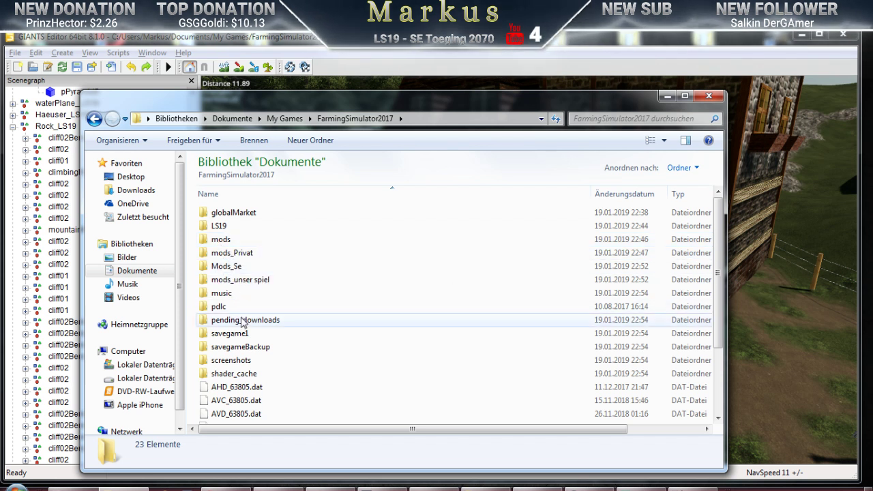
Look through the mods, Mods_Se, Test and mods_unser spiel folders of FarmingSimulator2017 for the old map files
double_click(217, 243)
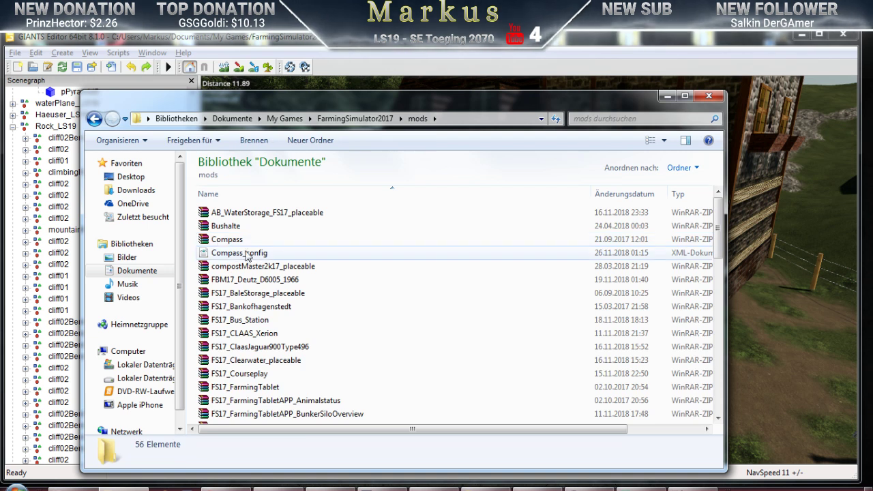
left_click(96, 121)
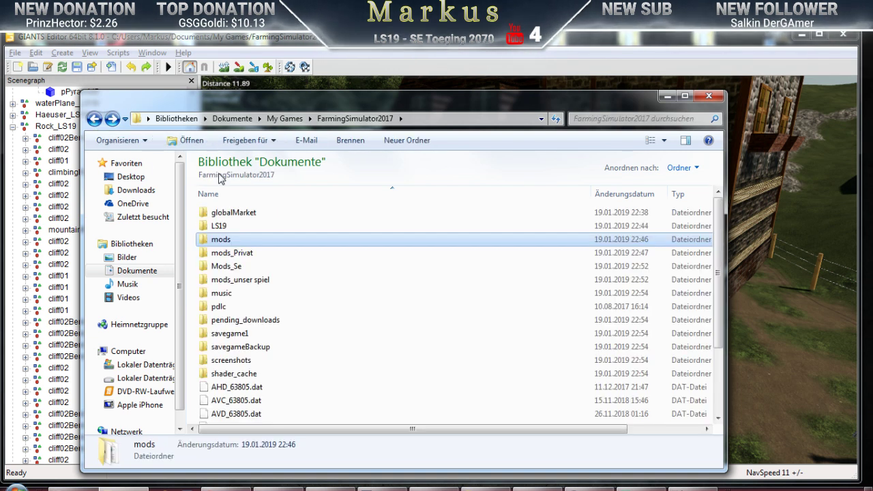
double_click(219, 269)
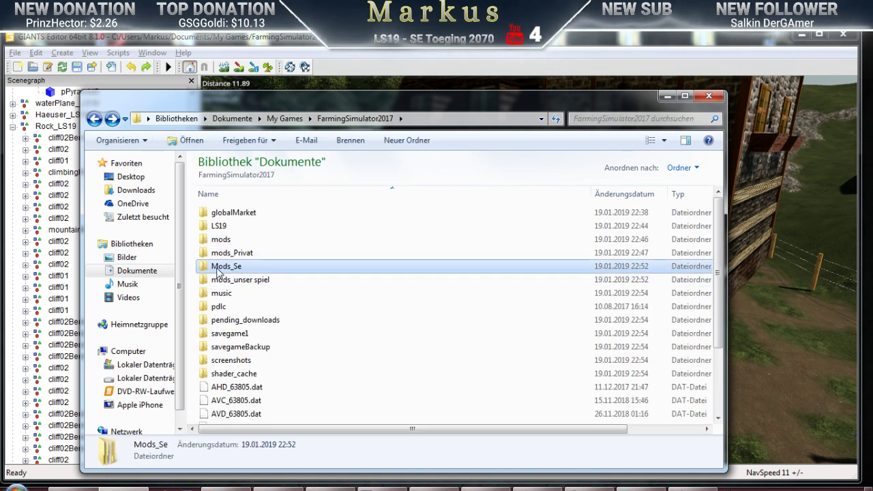
double_click(214, 212)
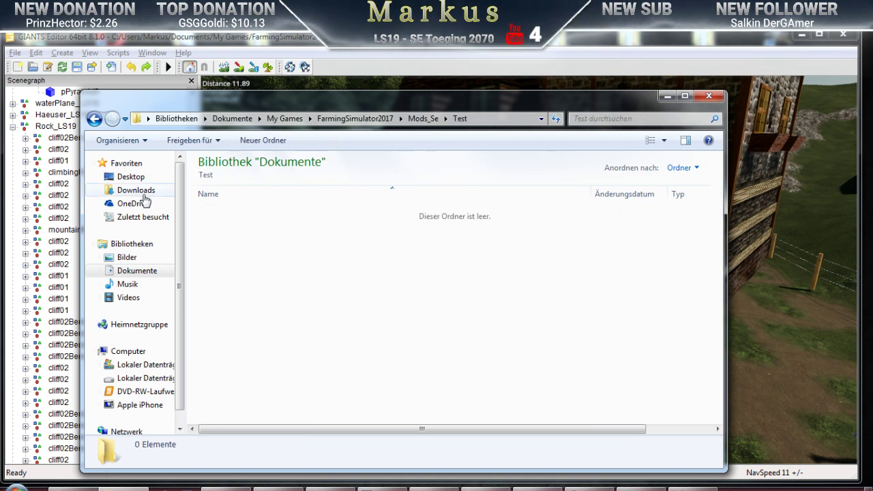
left_click(94, 119)
left_click(94, 119)
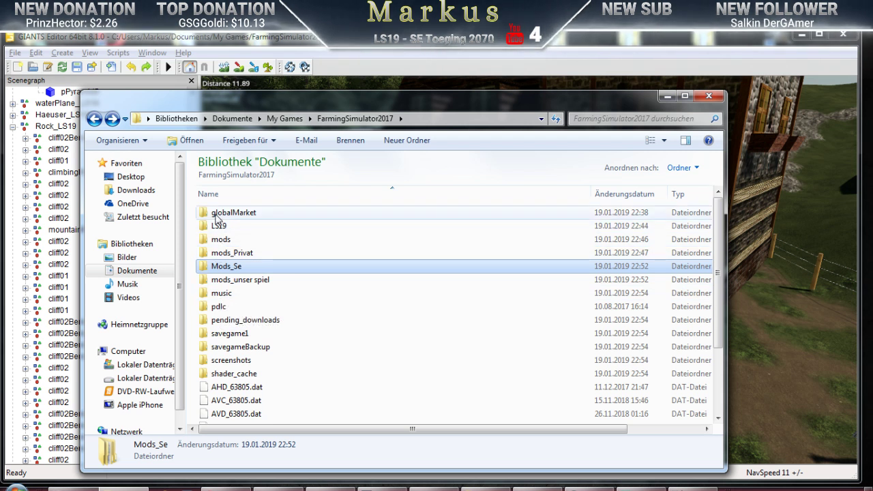
left_click(220, 283)
double_click(220, 282)
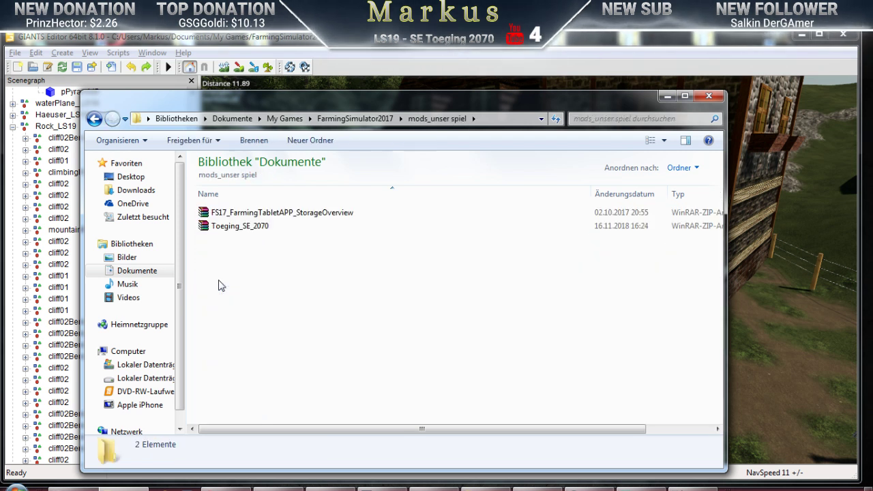
left_click(95, 120)
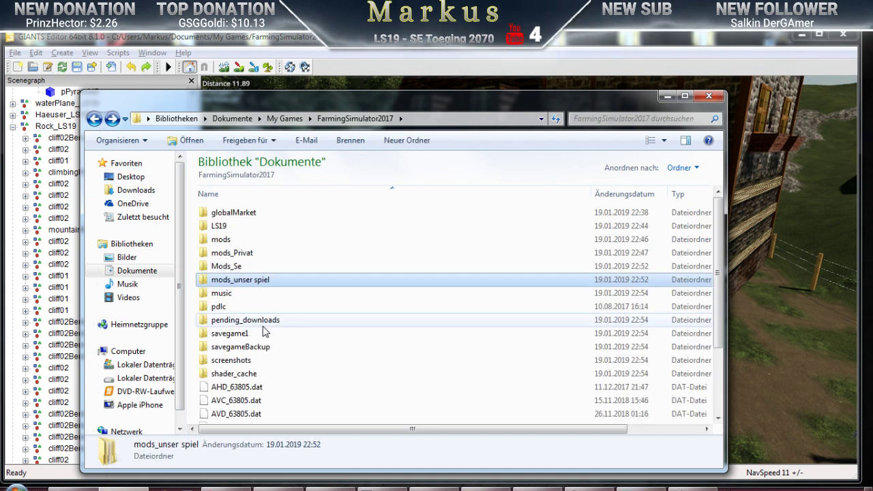
double_click(220, 268)
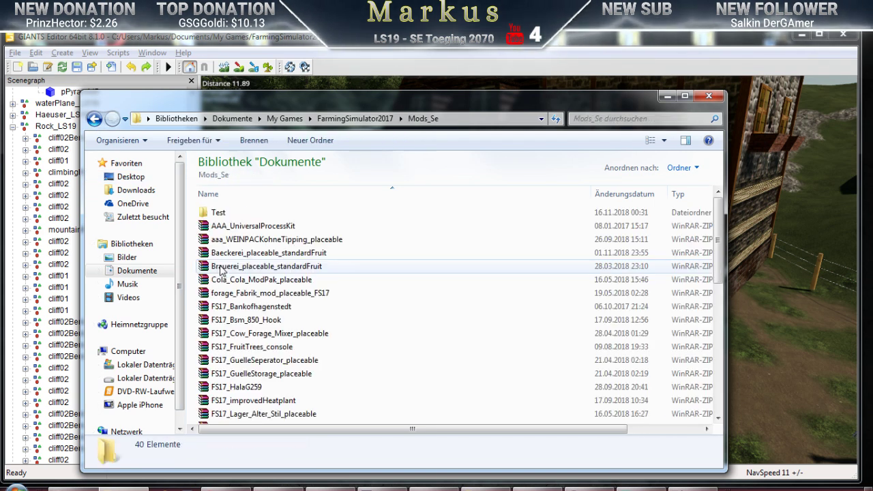
scroll(235, 294, "down", 8)
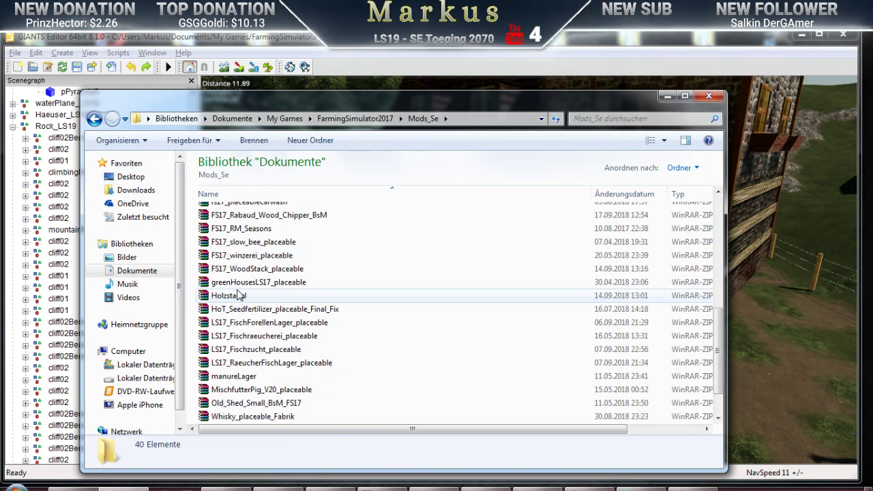
left_click(95, 119)
Open map01 from mods_Privat/Neuer Ordner (2)/maps in GIANTS Editor version 7.1.0
double_click(222, 253)
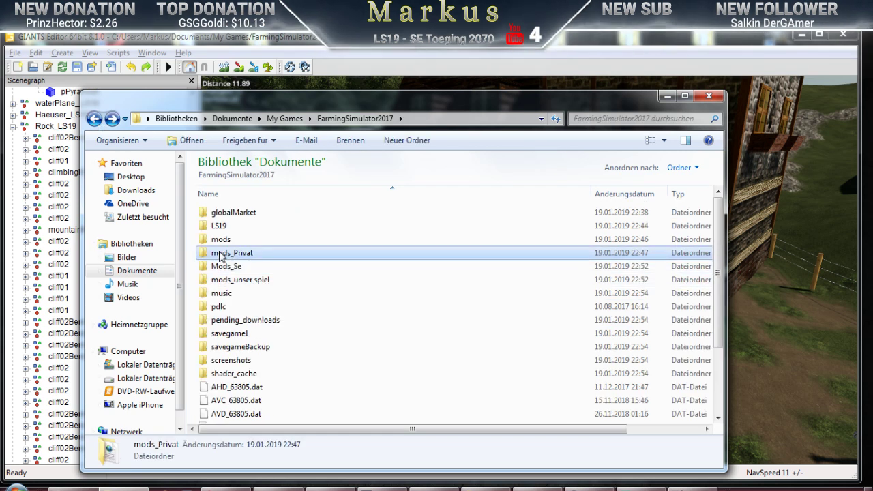
double_click(227, 226)
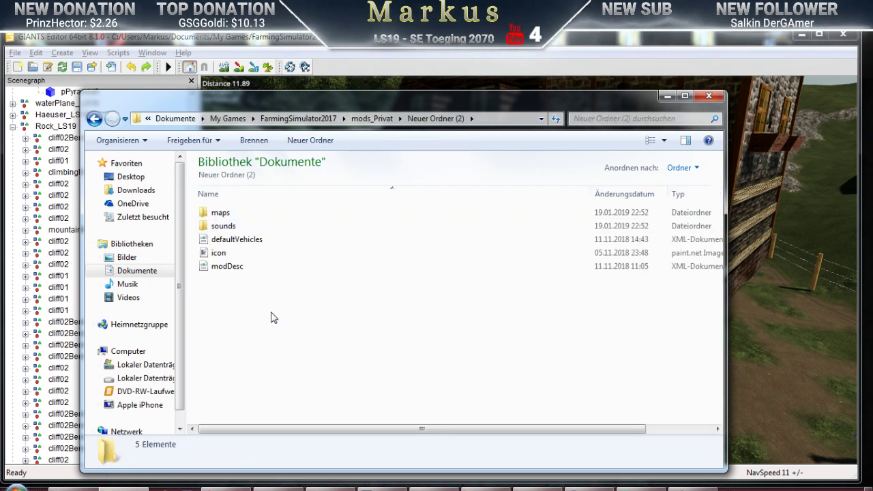
double_click(217, 213)
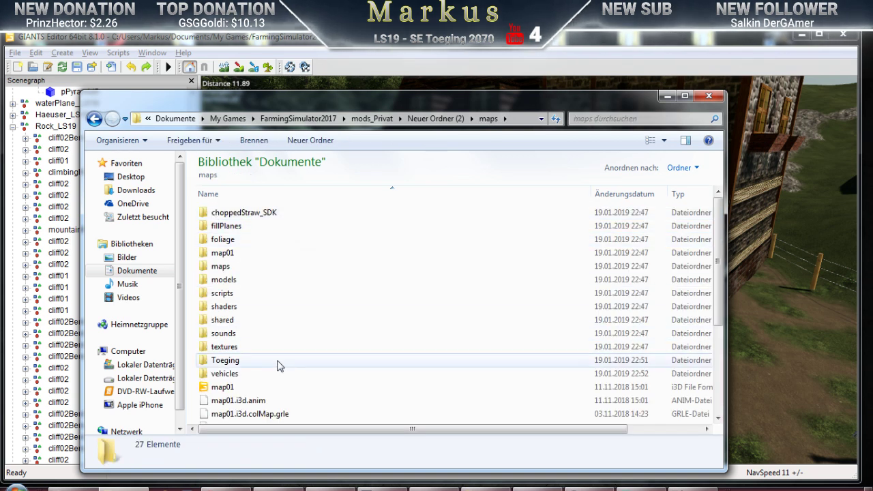
double_click(223, 387)
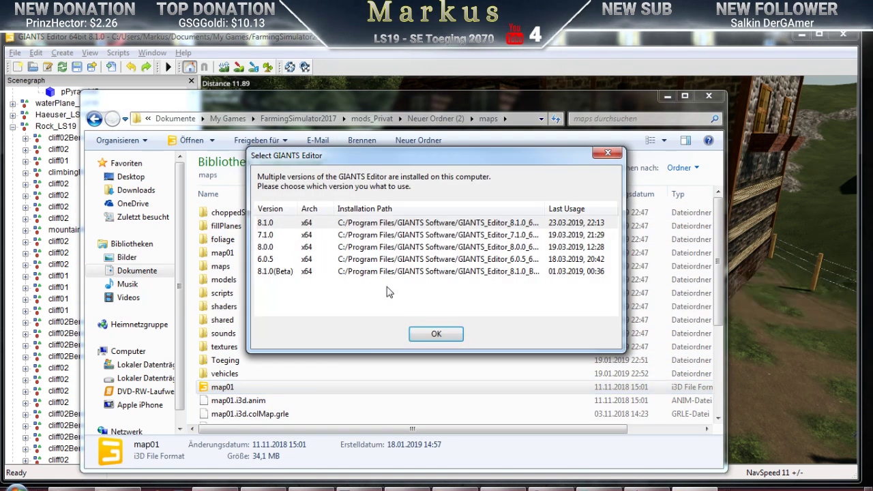
left_click(261, 235)
left_click(434, 334)
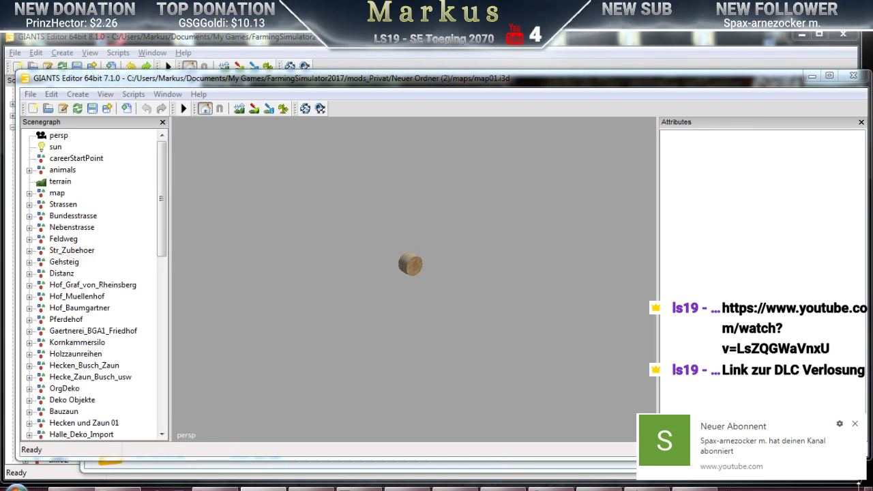
Locate the roofed wooden hay feeder in the old map's forest clearing and select its Feeder_vis object
left_click(856, 426)
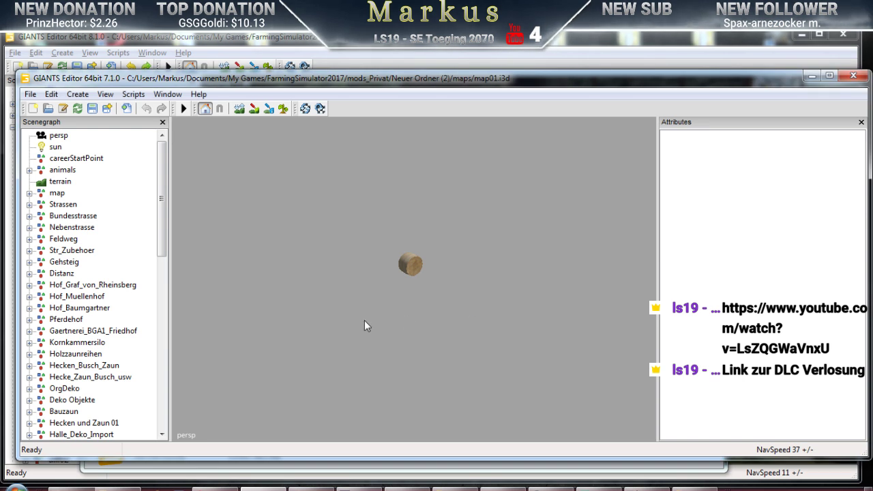
scroll(454, 281, "down", 5)
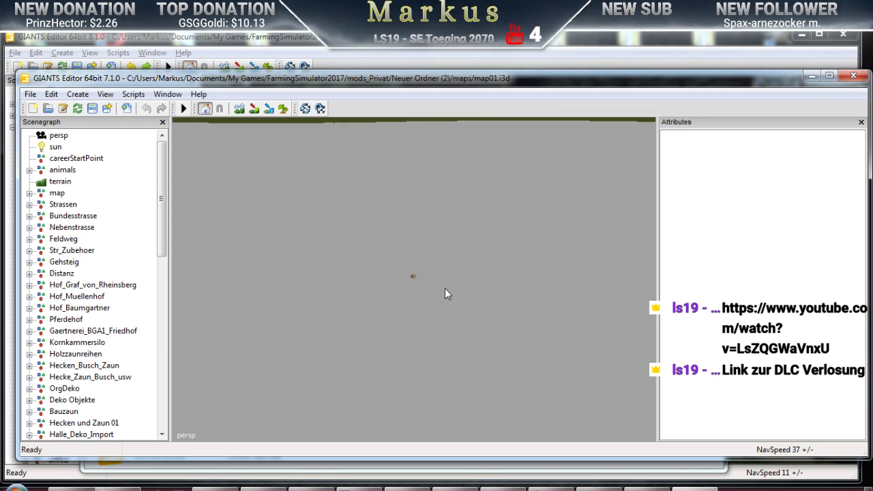
scroll(464, 292, "down", 10)
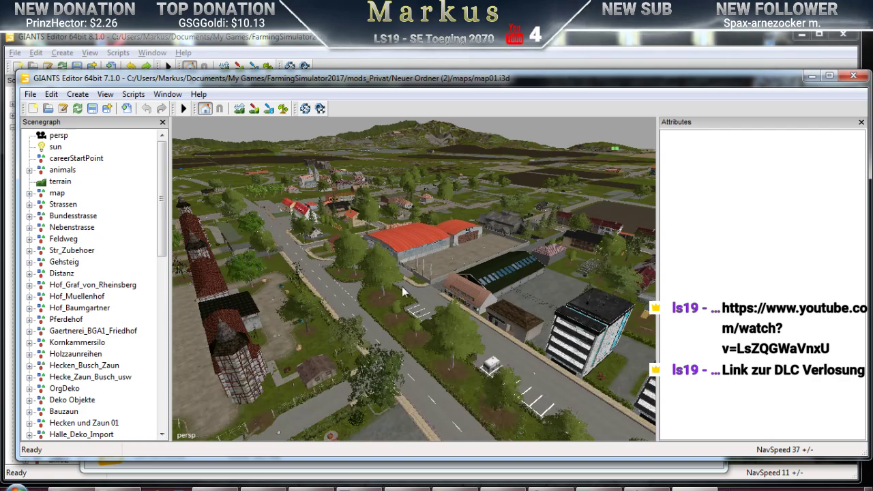
middle_click_drag(331, 249, 615, 314)
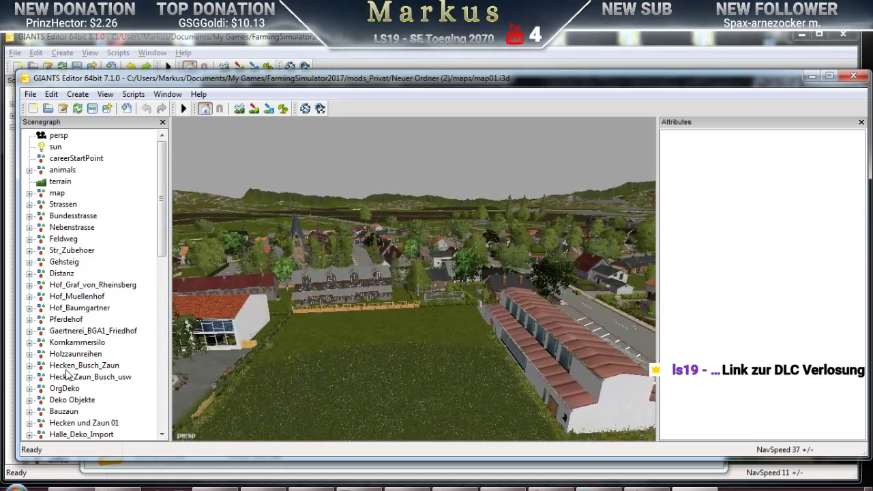
middle_click_drag(386, 291, 286, 123)
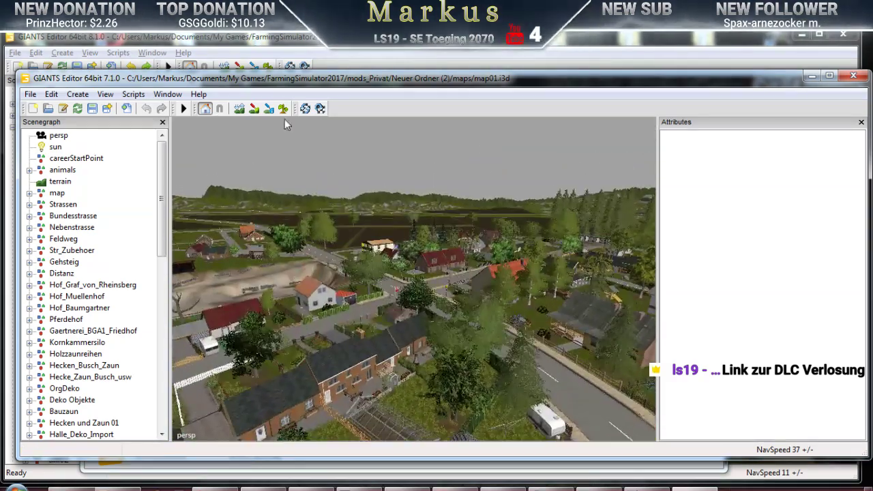
middle_click_drag(453, 338, 418, 339)
left_click(399, 303)
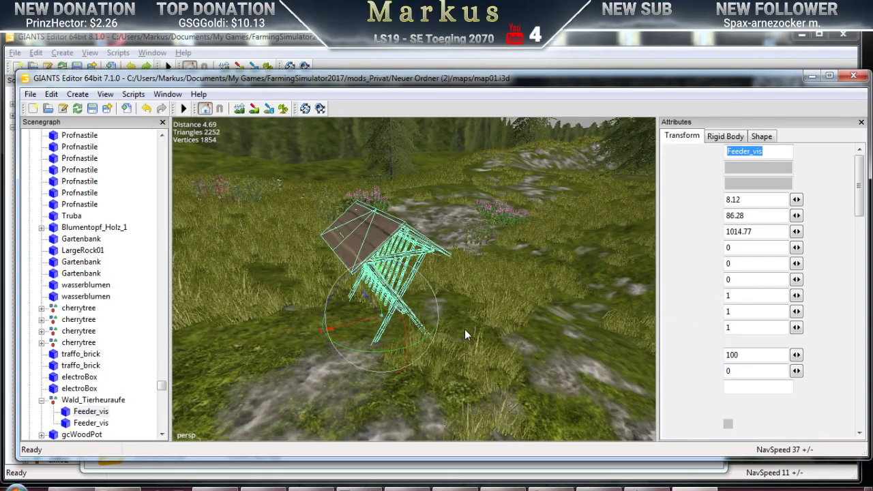
scroll(465, 329, "down", 5)
middle_click_drag(421, 335, 398, 343)
scroll(411, 329, "up", 5)
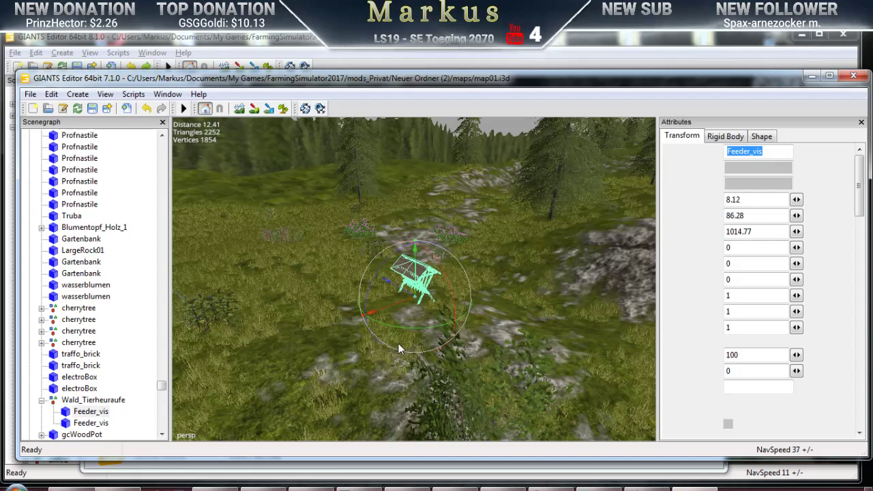
scroll(398, 343, "up", 6)
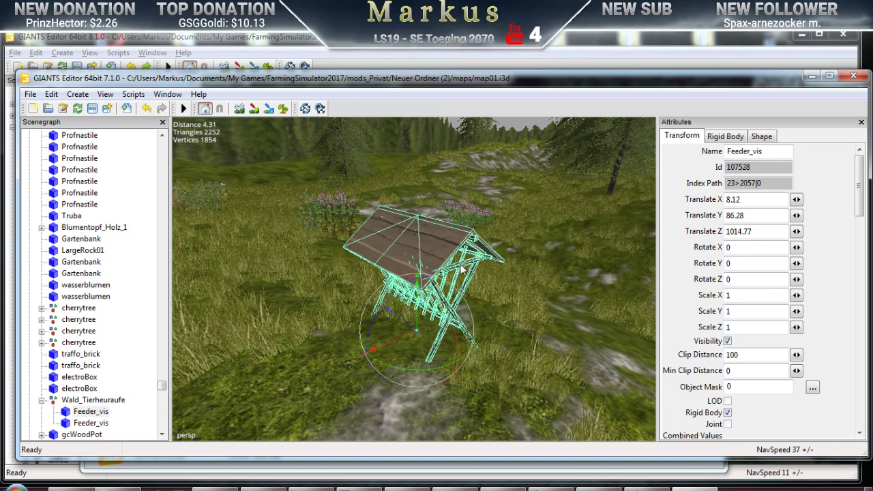
Export the selected feeder with its files as Futter into maps/Toeging/Ziege, keeping the parent directory structure
left_click(30, 94)
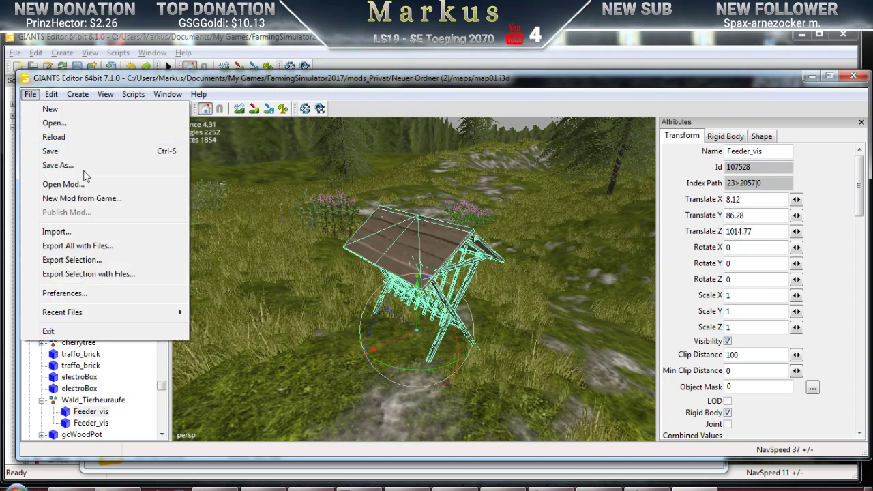
left_click(94, 276)
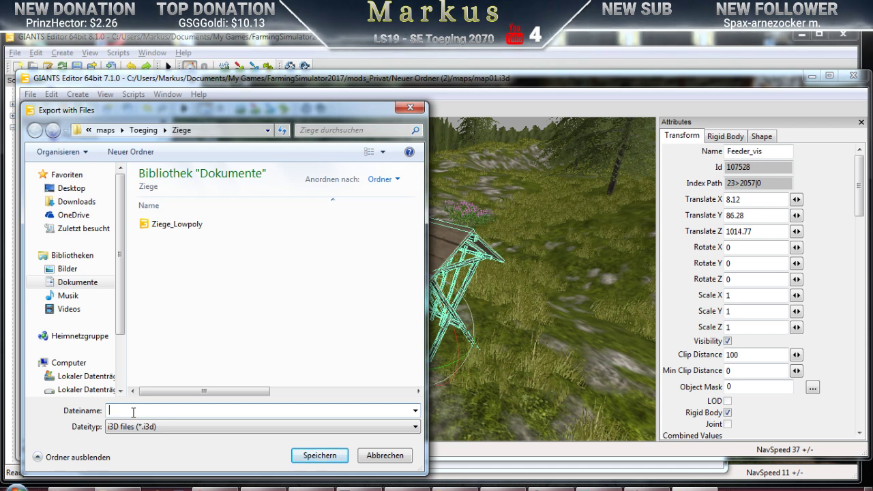
type("Futter")
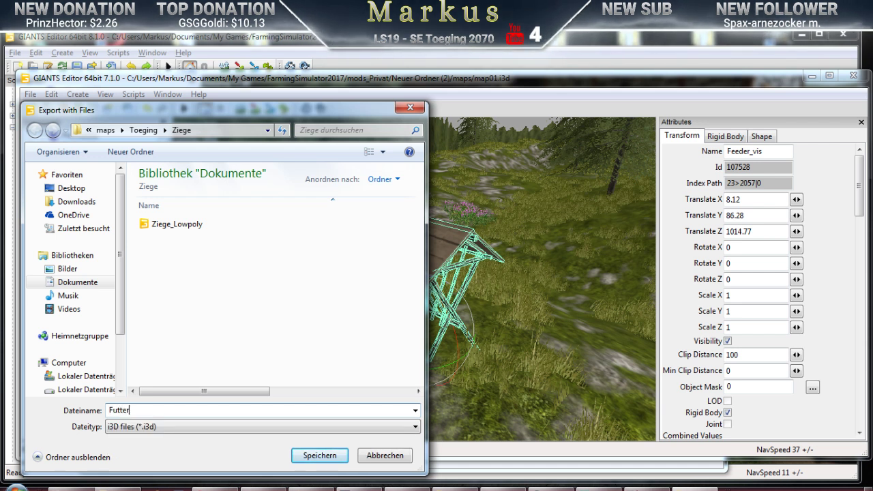
left_click(312, 459)
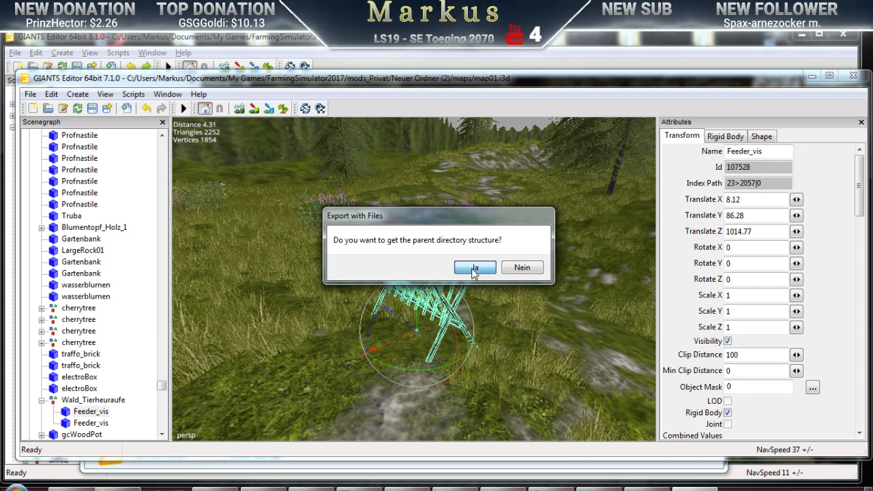
left_click(474, 268)
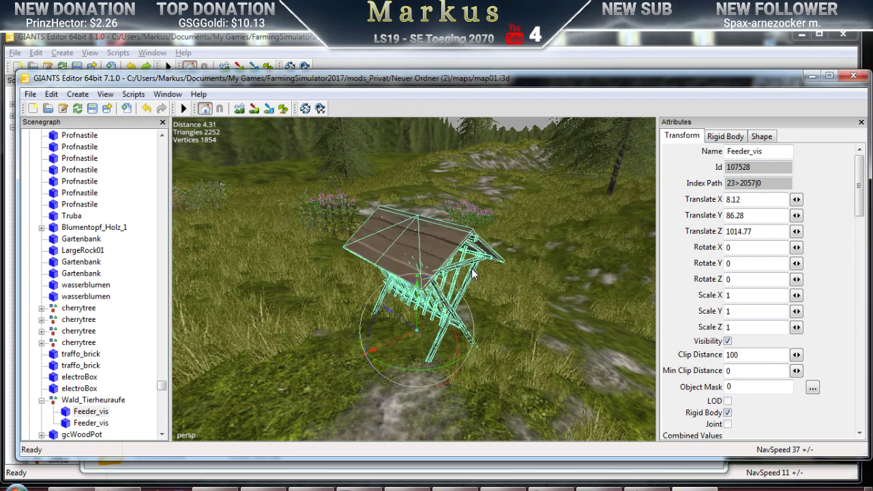
Close the old map01 in GIANTS Editor 7.1.0 without saving it and minimize the 8.1.0 editor window
left_click(852, 78)
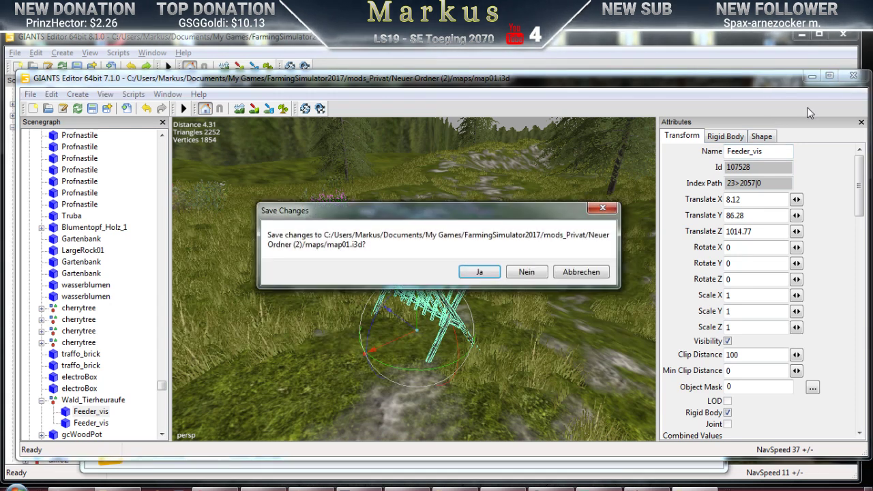
left_click(523, 273)
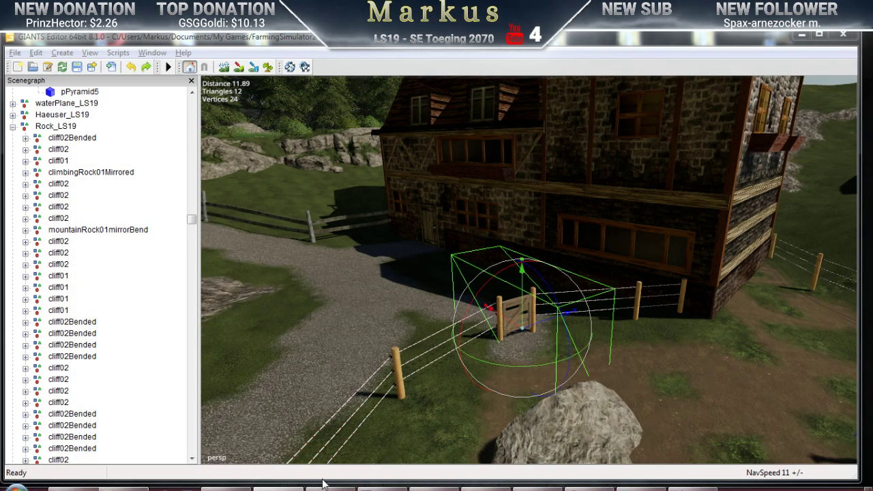
left_click(802, 35)
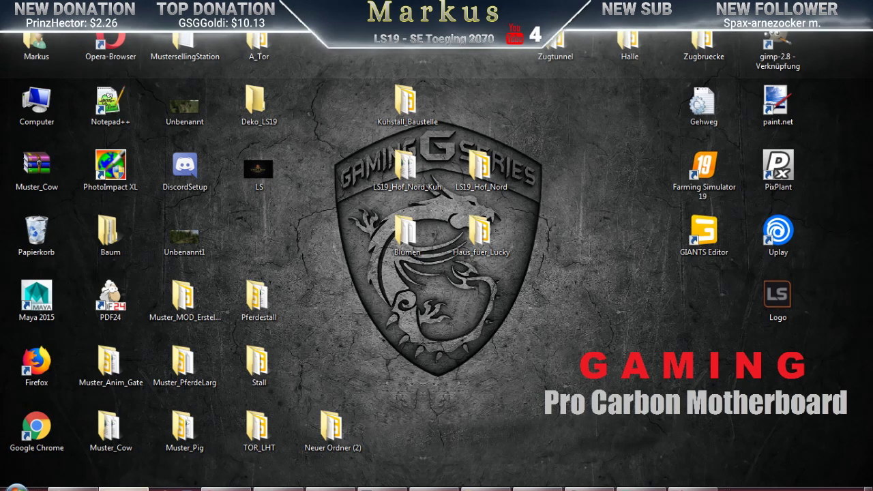
In the file explorer, open the Ziege folder under FarmingSimulator2019/mods/FS19_Toeging_SE_2070/maps/Toeging
left_click(382, 488)
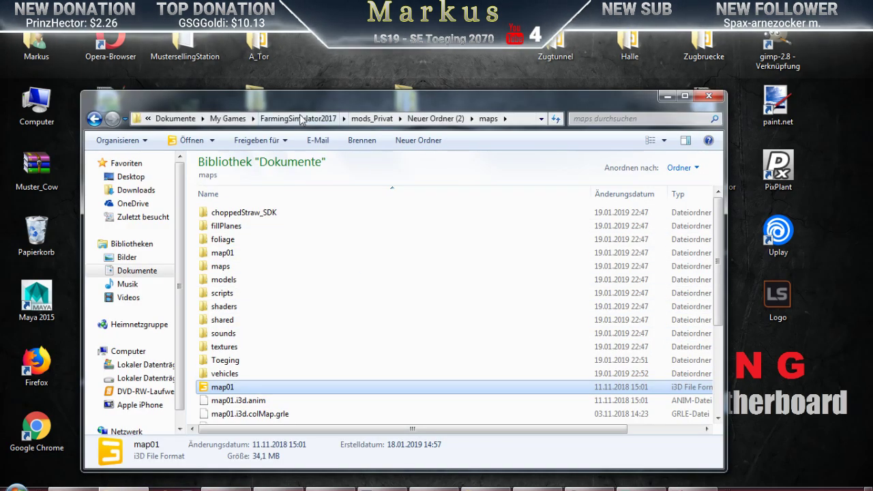
left_click(227, 119)
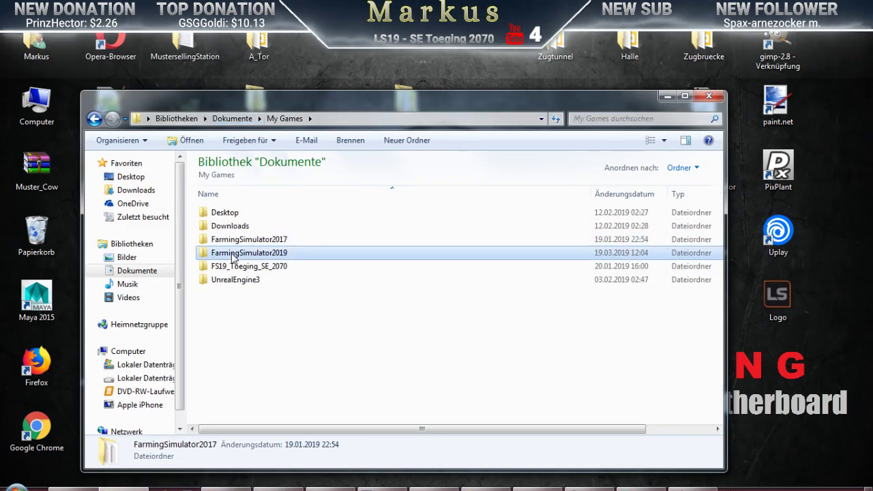
double_click(231, 254)
double_click(223, 253)
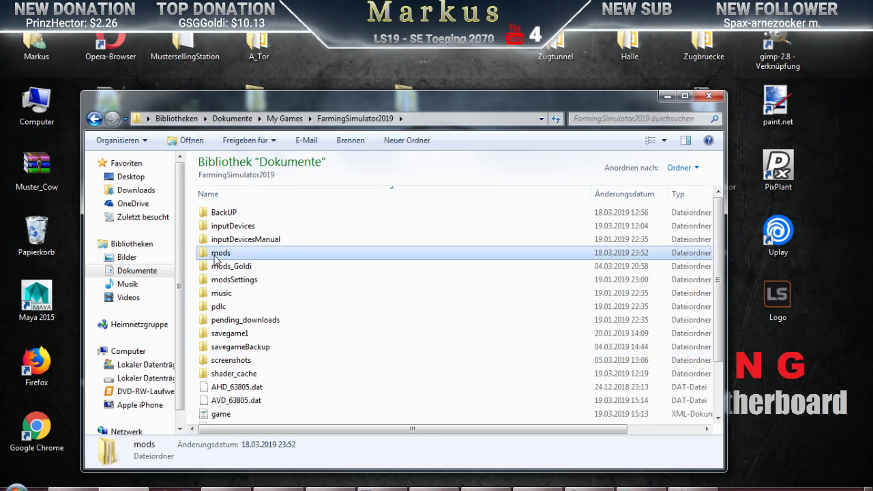
double_click(220, 213)
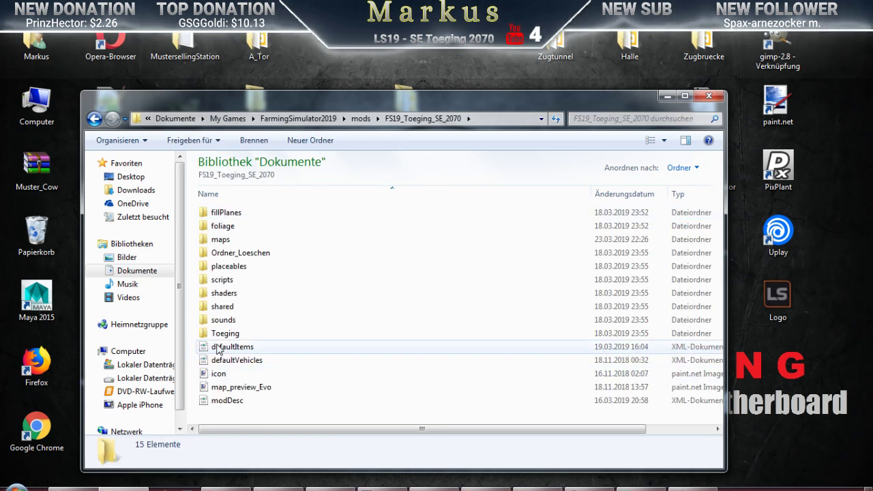
double_click(217, 240)
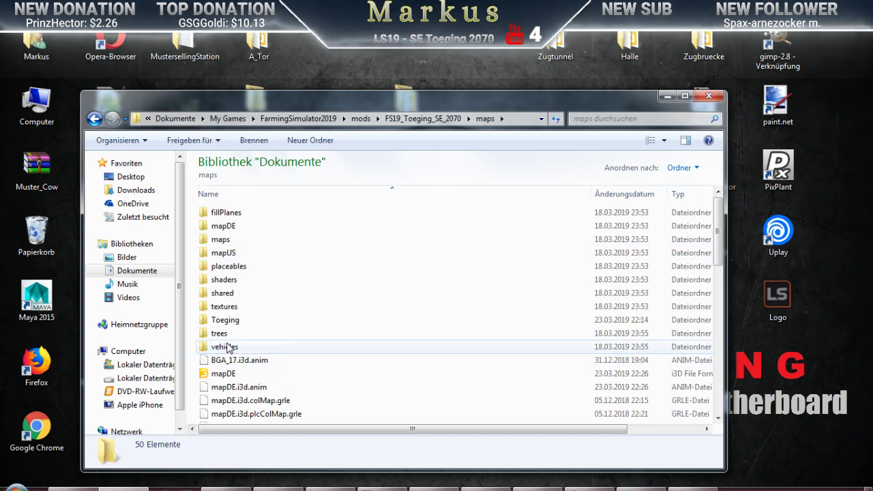
double_click(218, 320)
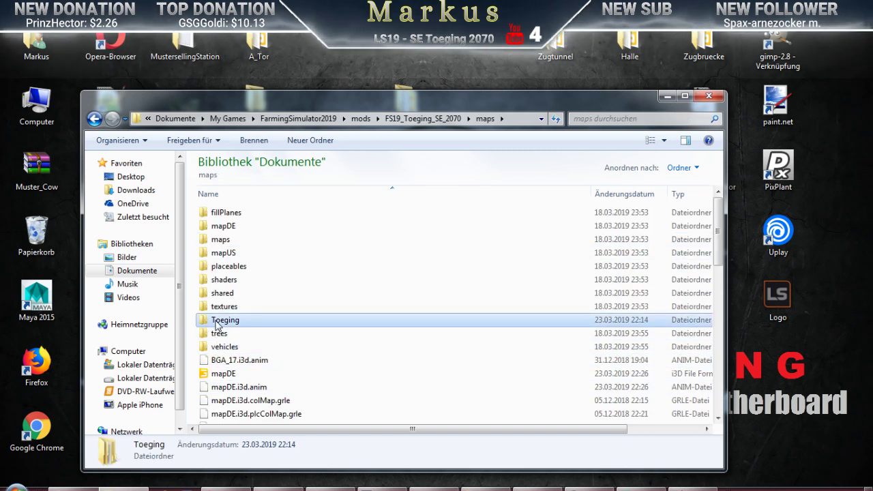
scroll(277, 348, "down", 20)
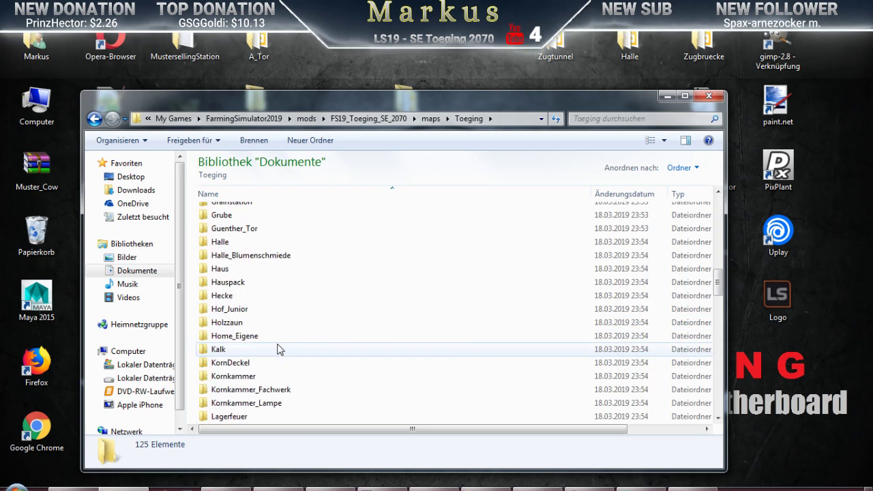
scroll(278, 348, "down", 3)
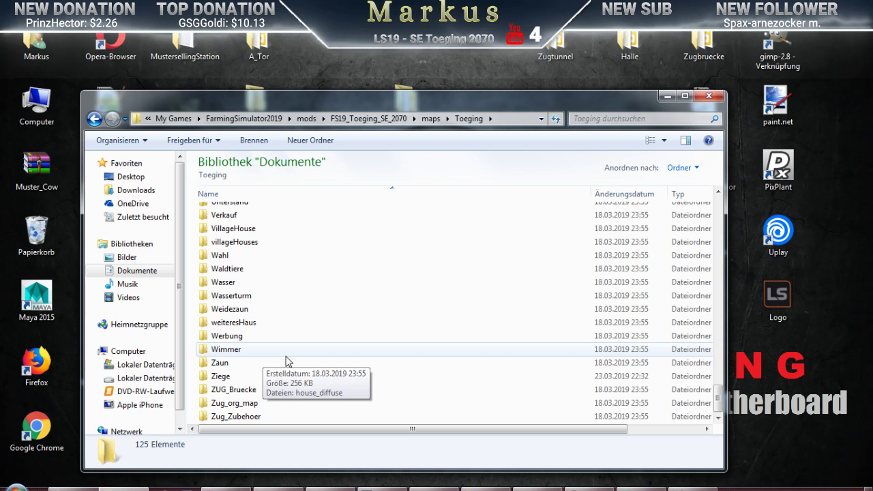
double_click(220, 376)
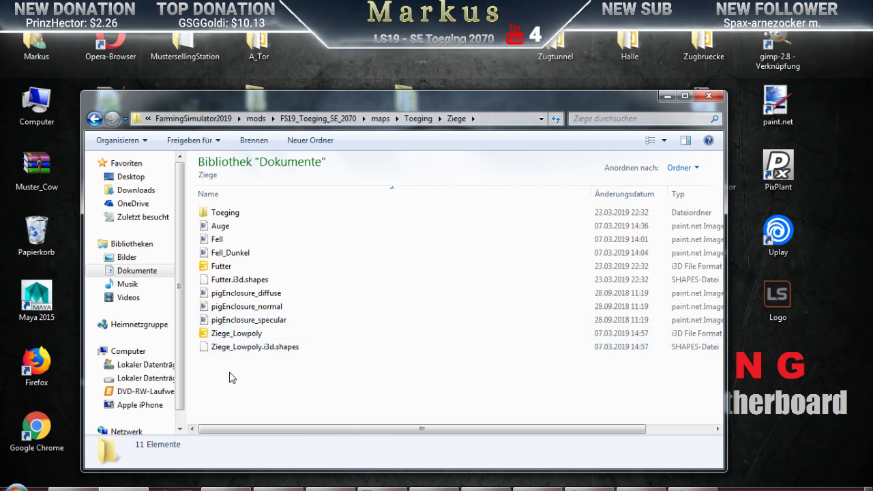
Cut the Textur folder from Toeging/Gartendeko/Wald_Tierheuraufe inside the Ziege folder
double_click(223, 214)
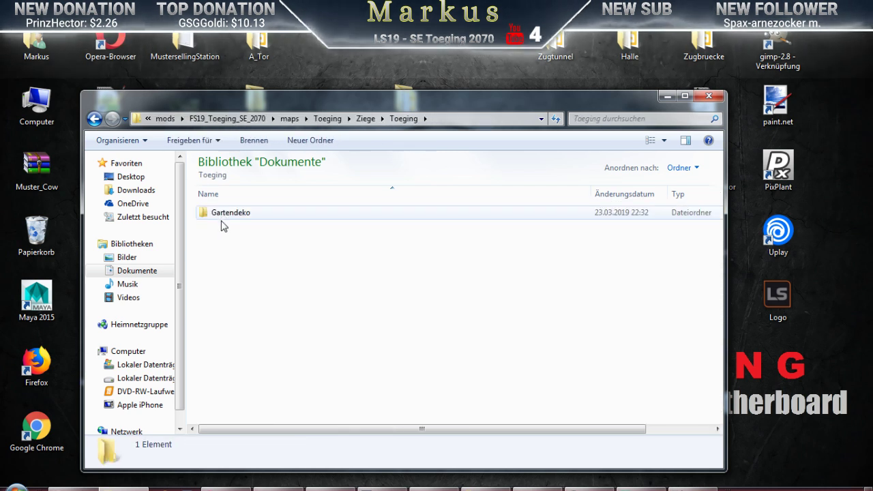
double_click(223, 214)
double_click(221, 214)
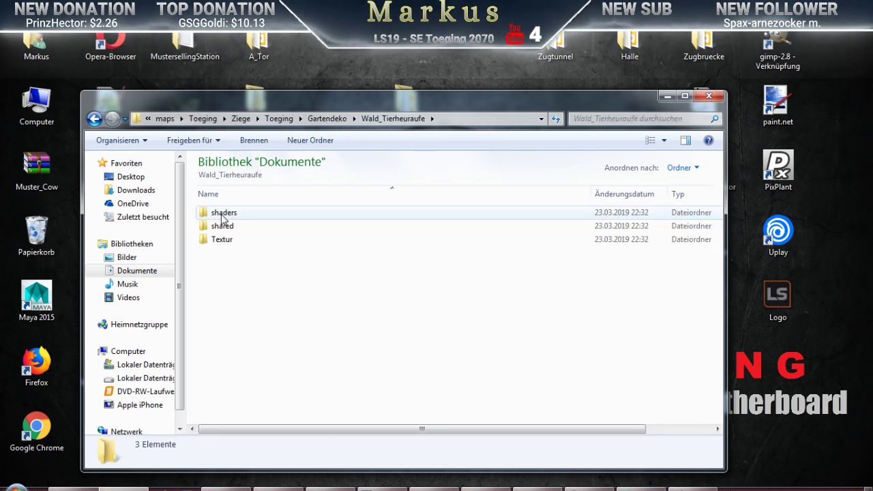
left_click_drag(220, 290, 221, 214)
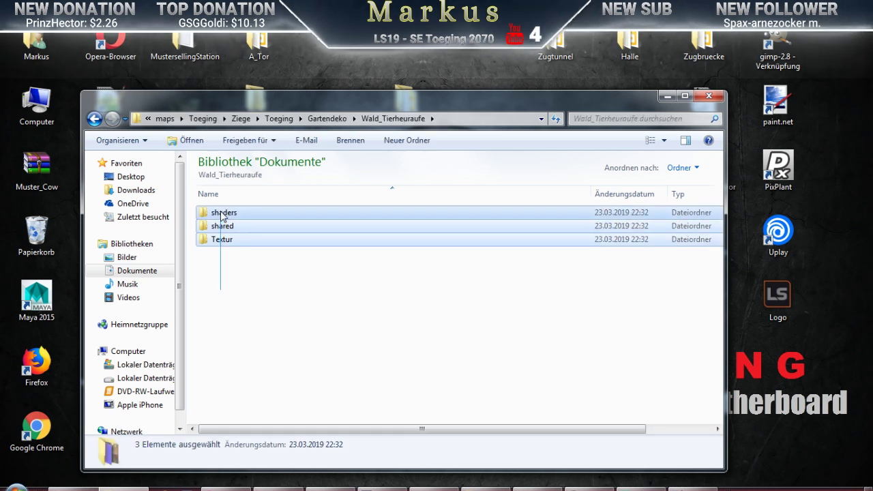
left_click(235, 267)
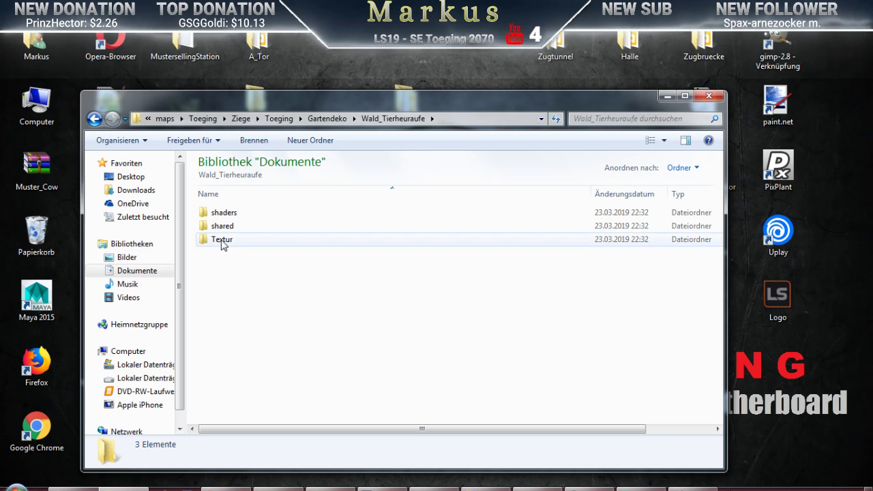
left_click(222, 244)
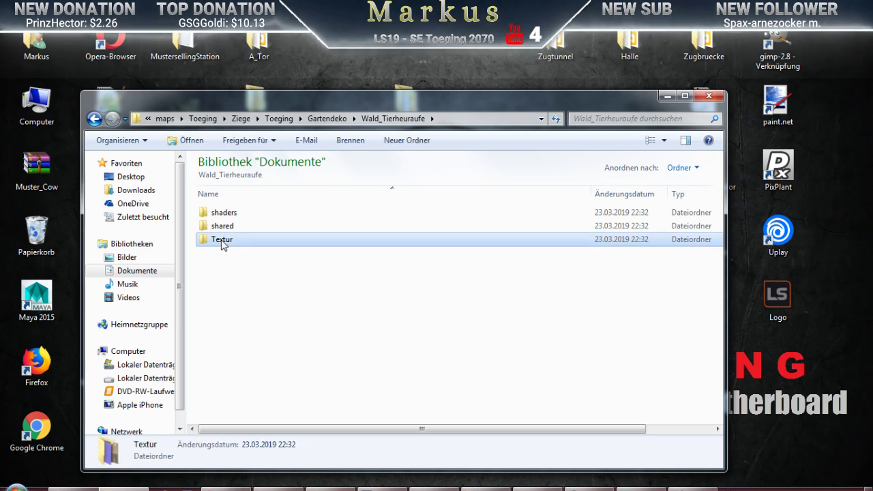
right_click(223, 246)
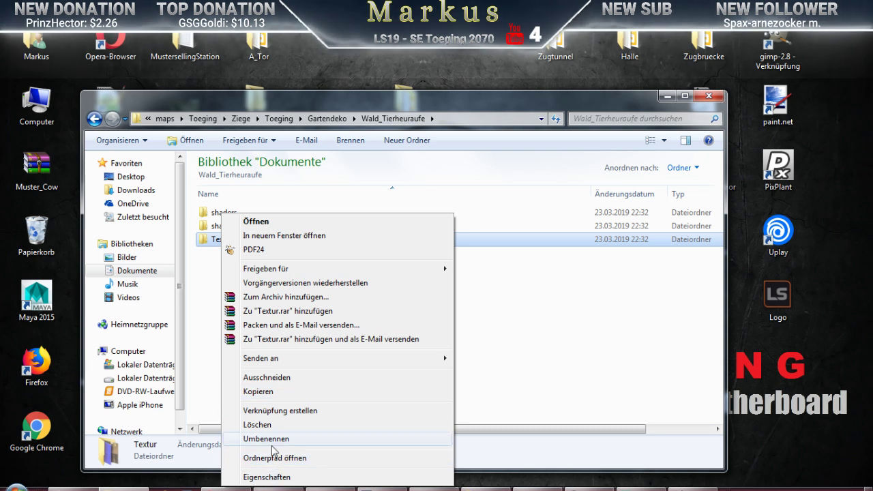
left_click(267, 378)
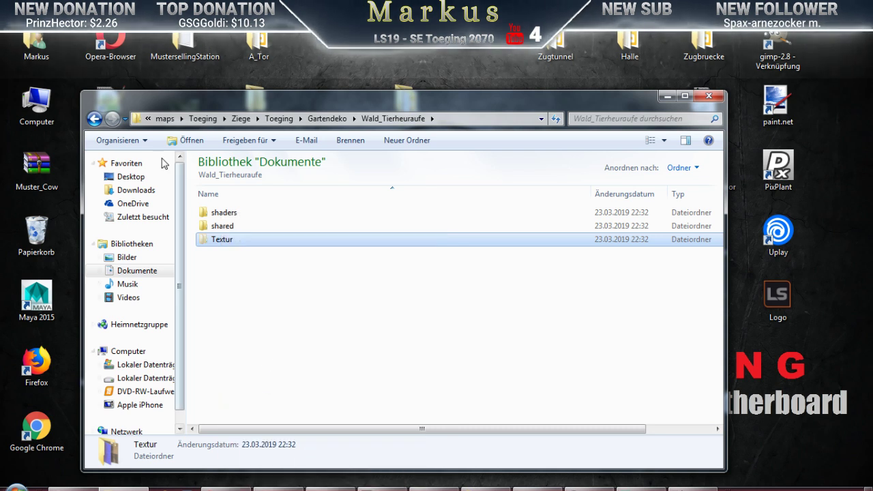
Return to the Ziege folder under maps/Toeging and paste the cut Textur folder directly into it
left_click(94, 119)
left_click(94, 120)
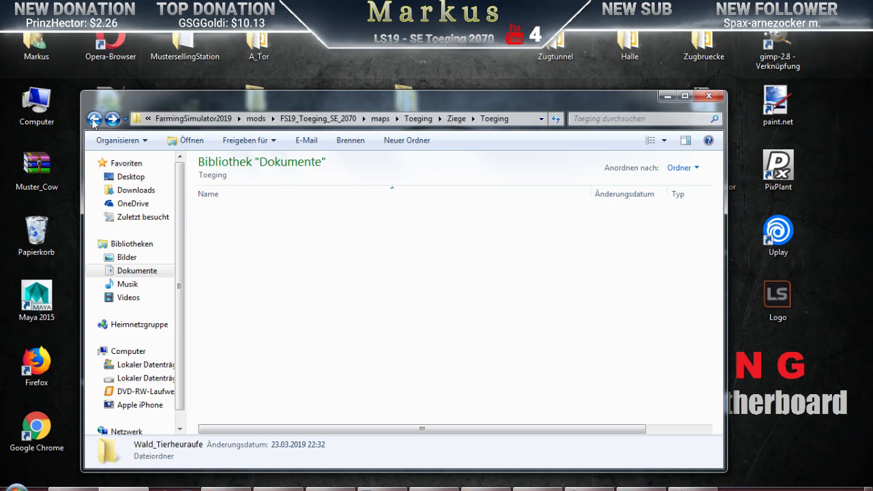
left_click(94, 119)
left_click(94, 119)
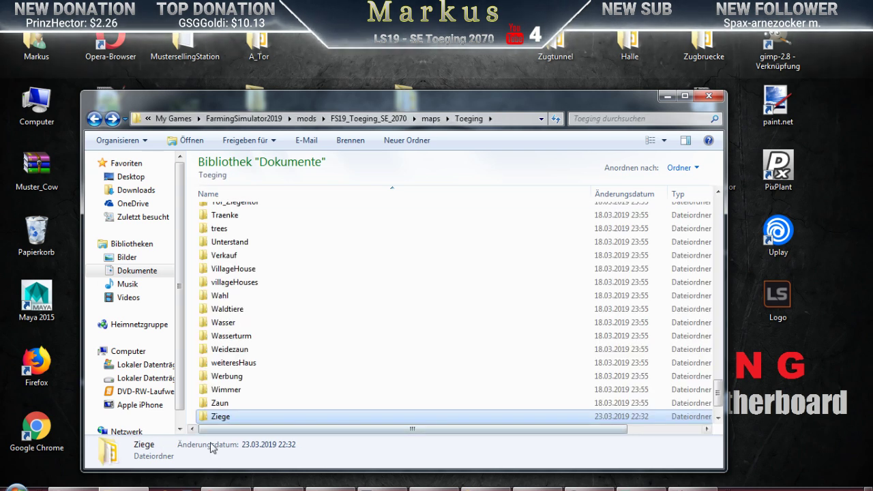
double_click(221, 417)
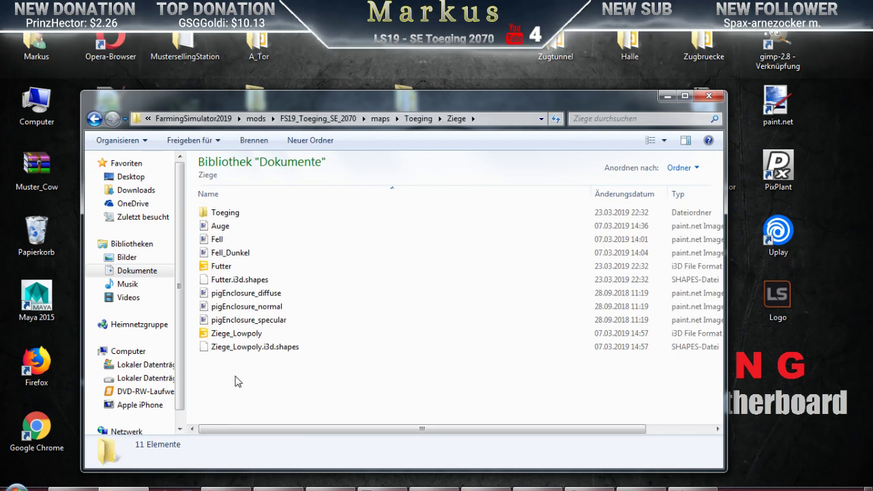
right_click(237, 381)
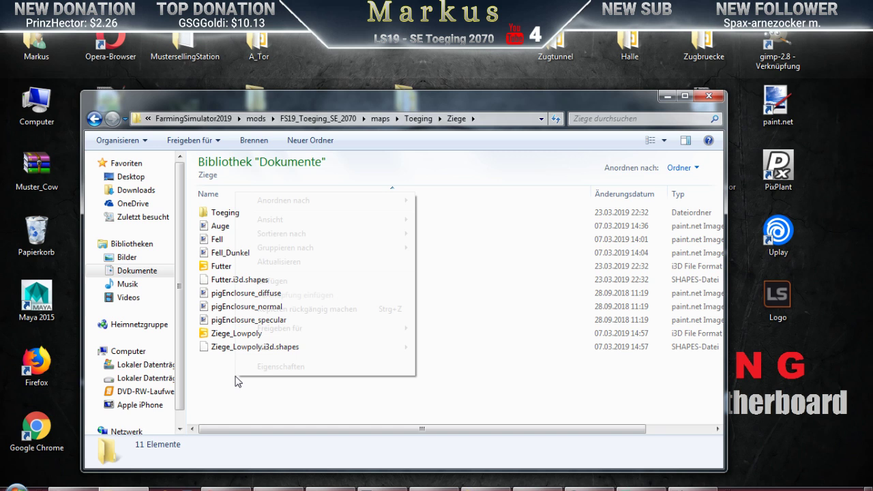
left_click(278, 282)
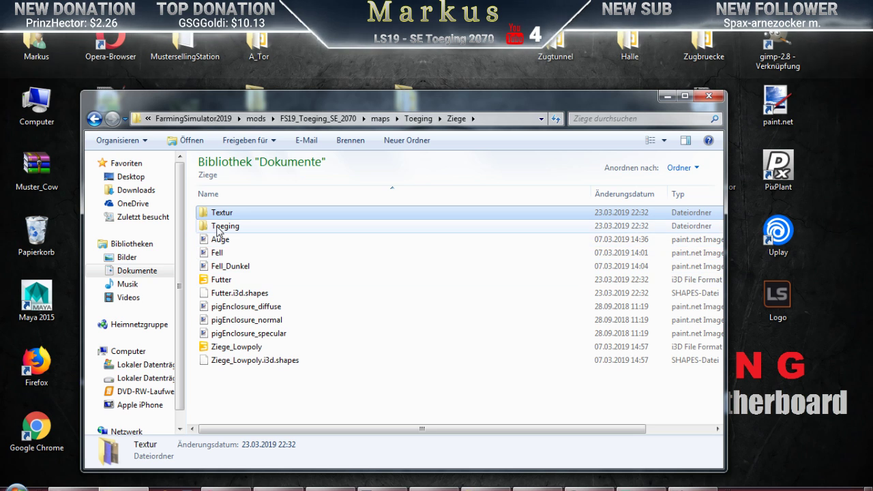
Delete the Toeging subfolder from the Ziege folder by moving it to the recycle bin
left_click(218, 232)
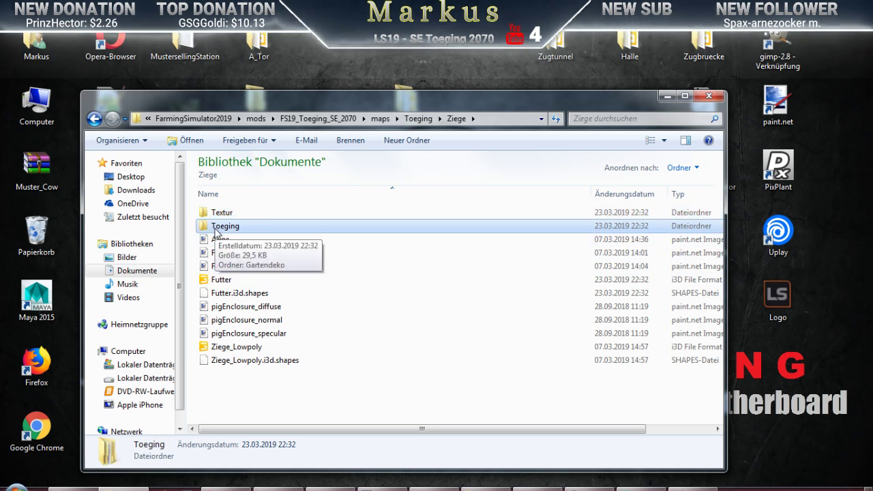
right_click(216, 232)
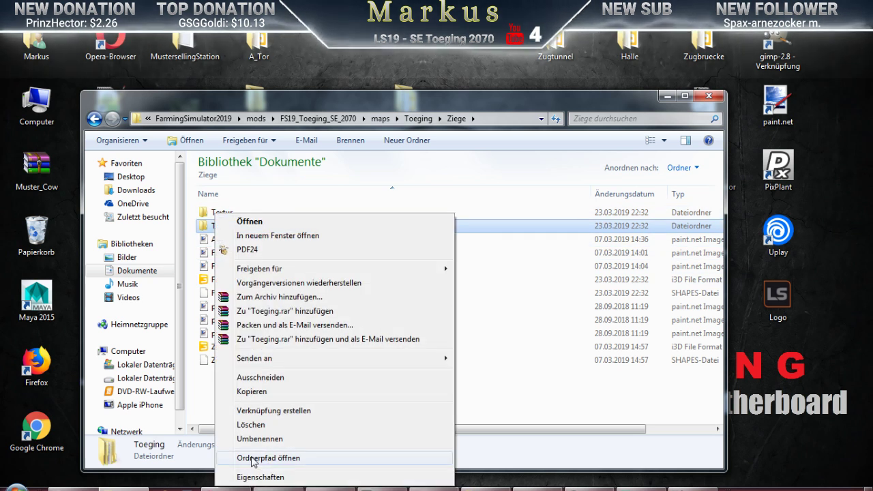
left_click(251, 424)
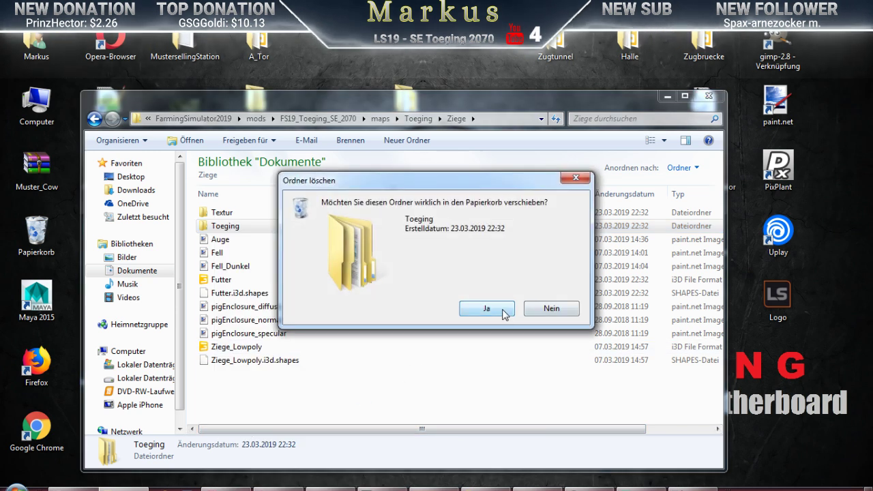
left_click(503, 310)
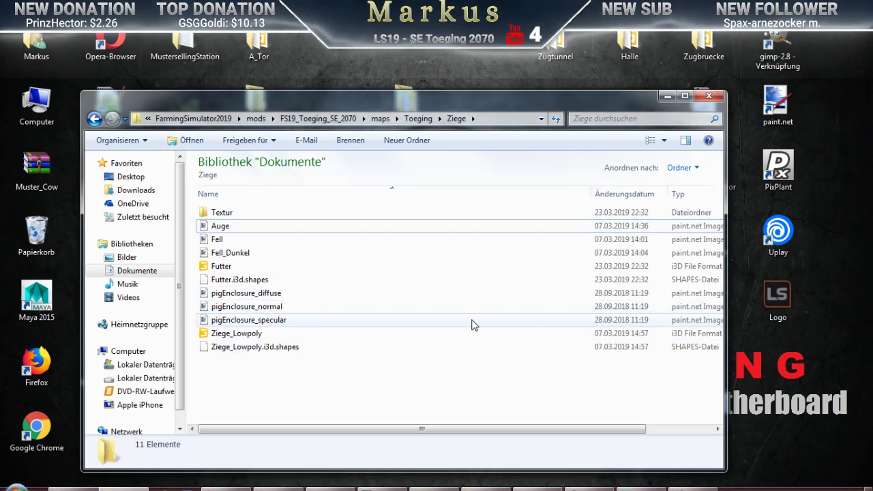
Open Futter.i3d from the Ziege folder in Notepad++, discard the missing Ziege.i3d file and close husbandryCowLarge.xml
left_click(219, 270)
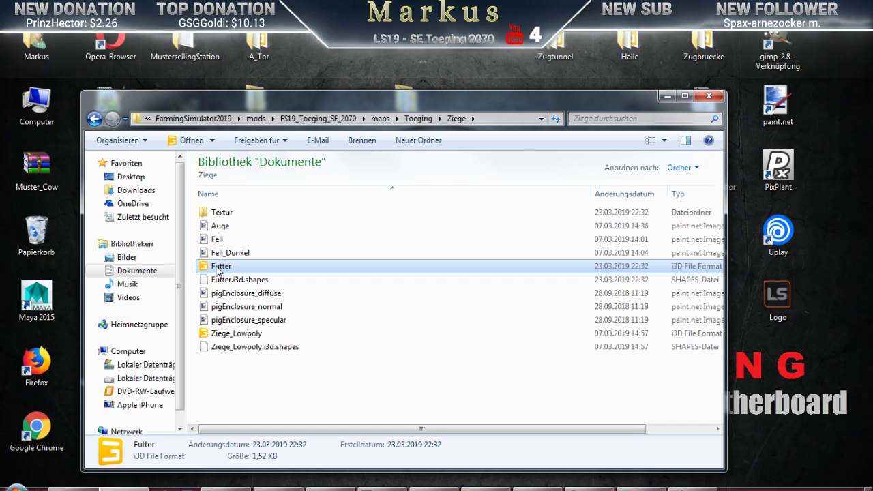
right_click(218, 271)
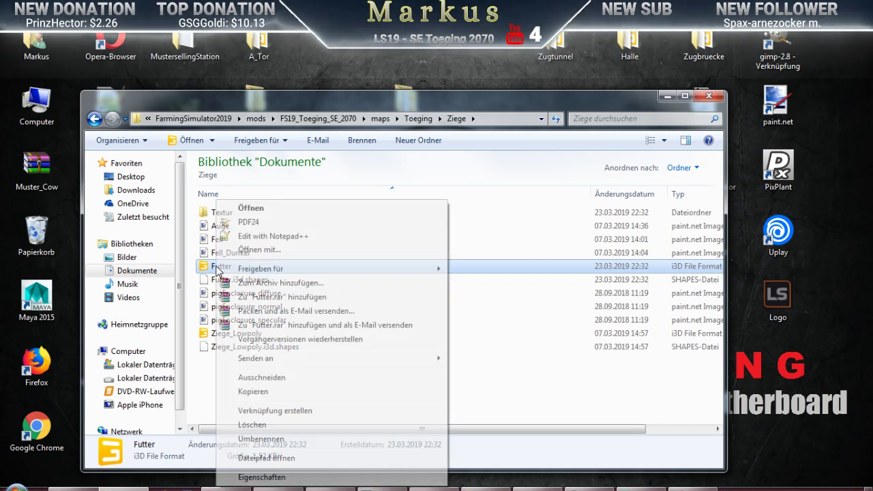
left_click(281, 237)
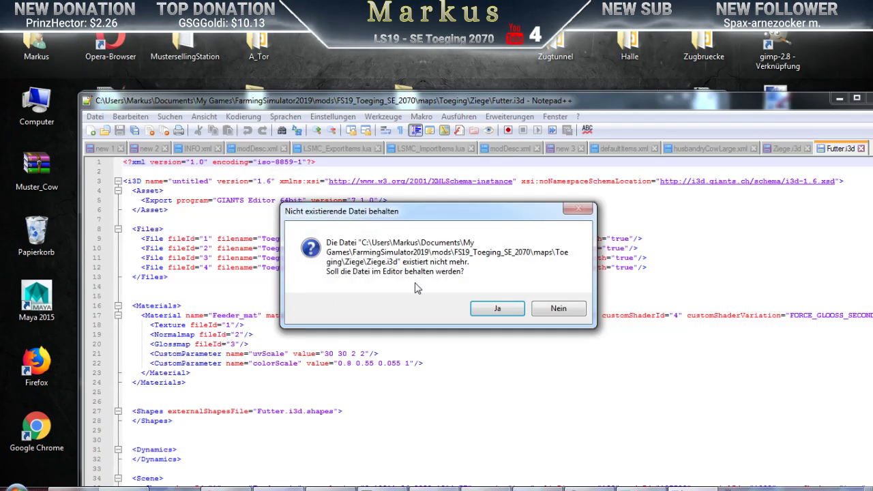
left_click(556, 309)
left_click(720, 148)
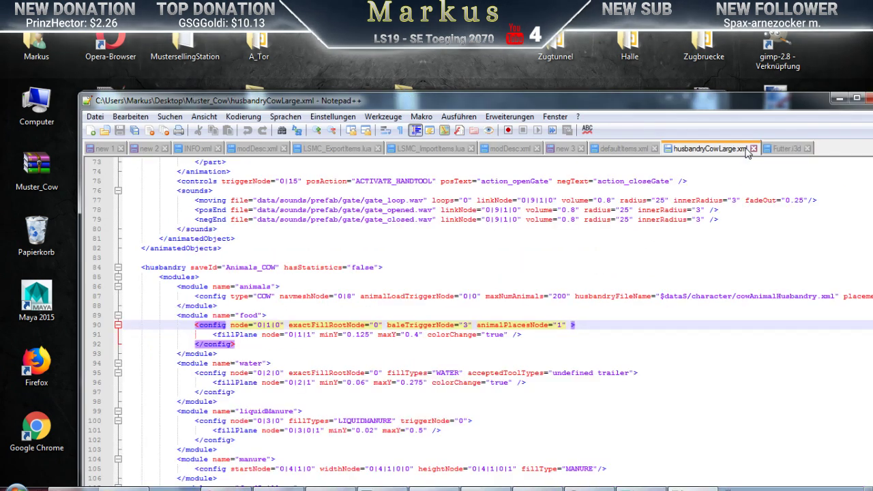
left_click(753, 148)
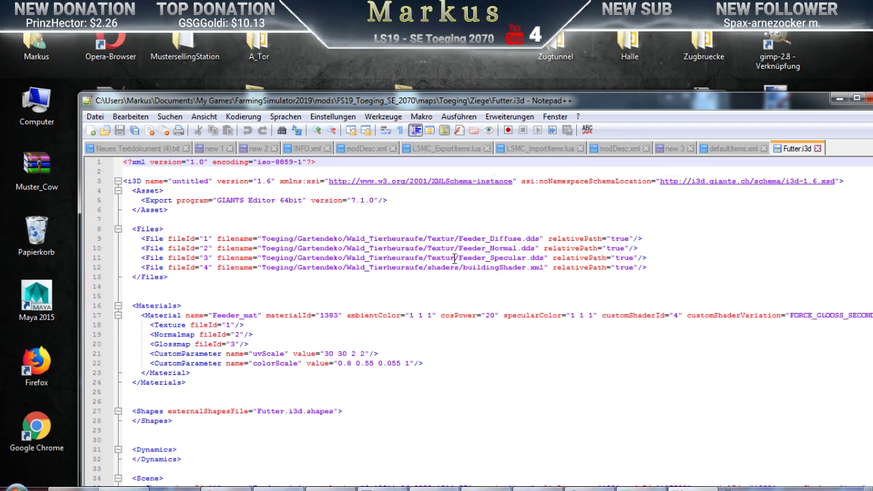
Remove Toeging/Gartendeko/Wald_Tierheuraufe/ from the Feeder_Specular, Feeder_Normal and Feeder_Diffuse paths so each starts with Textur/
left_click_drag(428, 257, 262, 256)
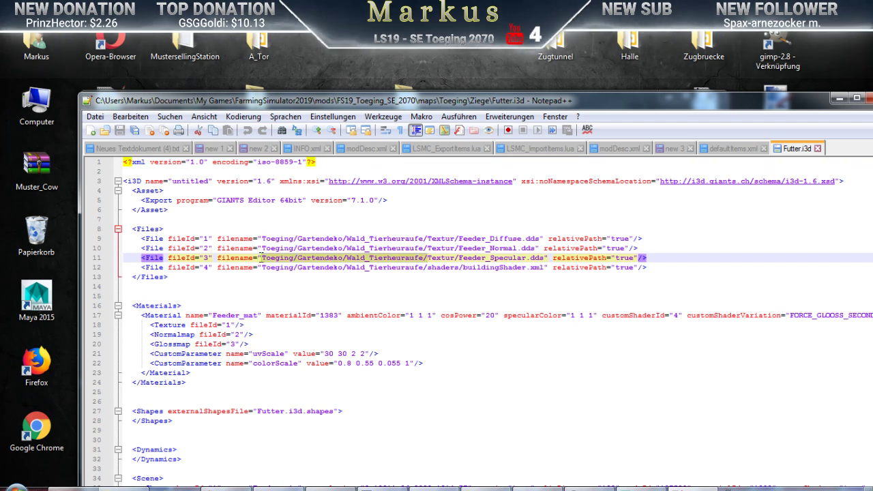
key("Delete")
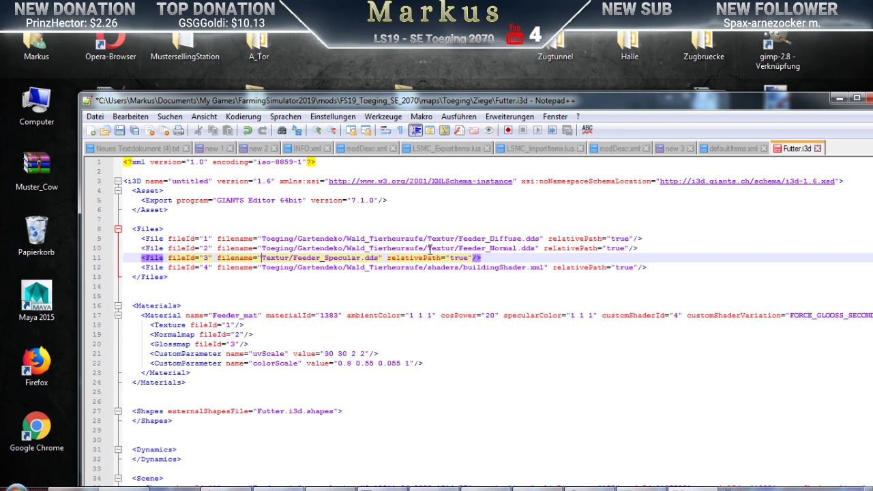
left_click_drag(426, 249, 264, 250)
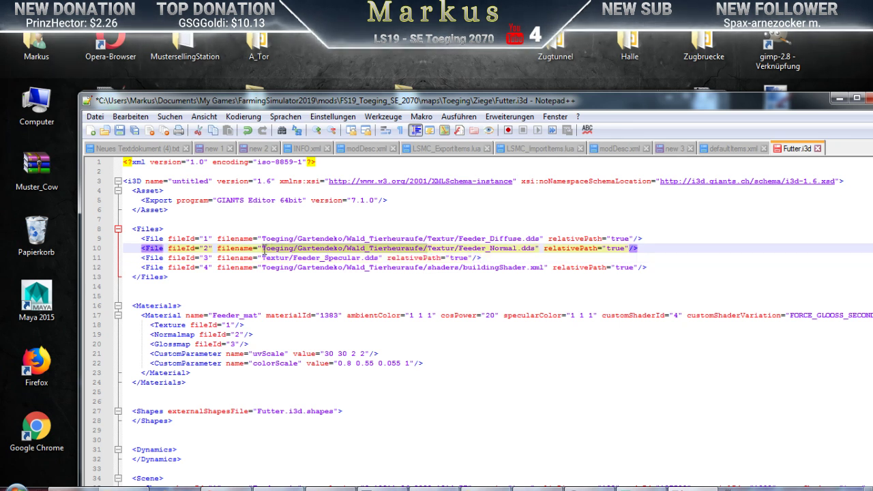
key("Delete")
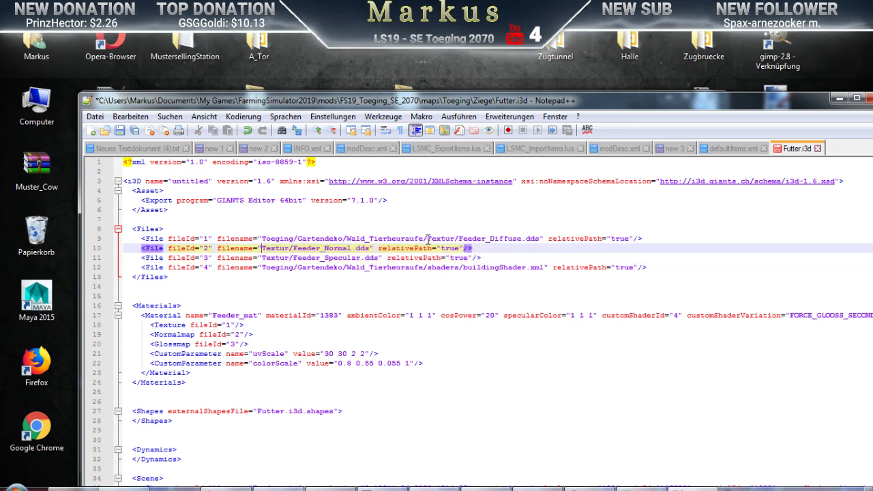
left_click(428, 239)
left_click_drag(429, 239, 262, 240)
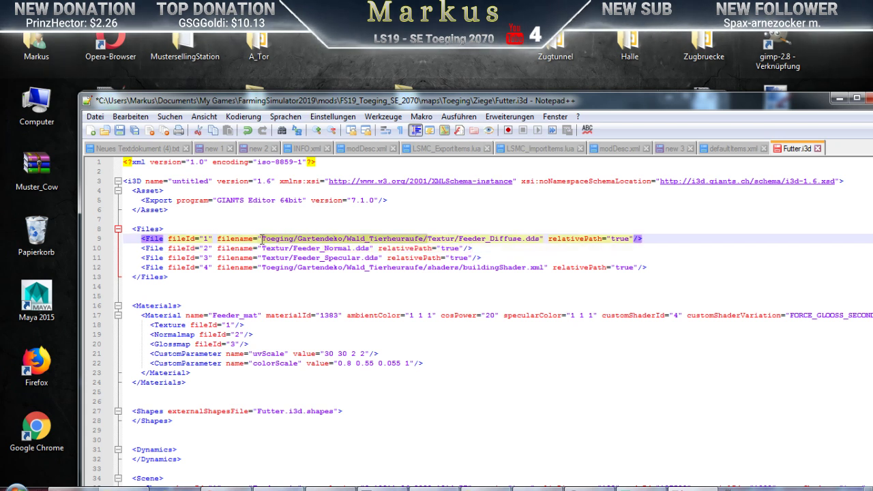
key("Delete")
Set the fileId 4 path to ../../shaders/buildingShader.xml and save Futter.i3d
left_click_drag(429, 268, 266, 274)
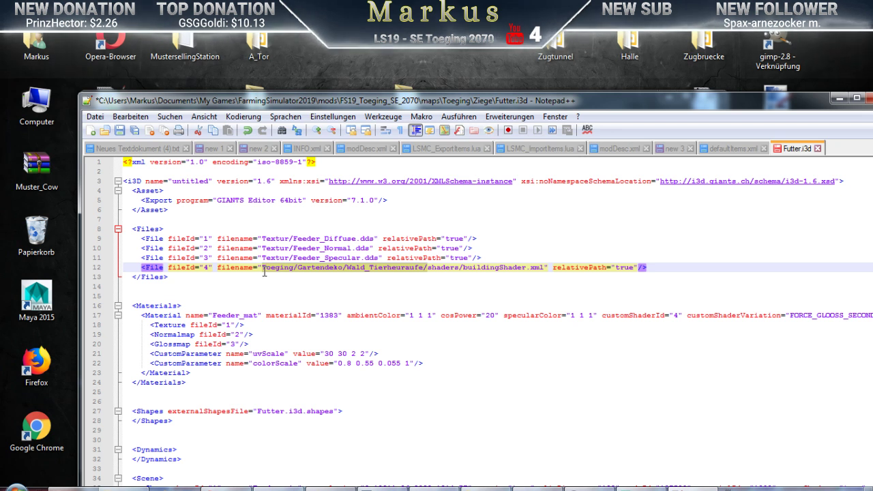
key("Delete")
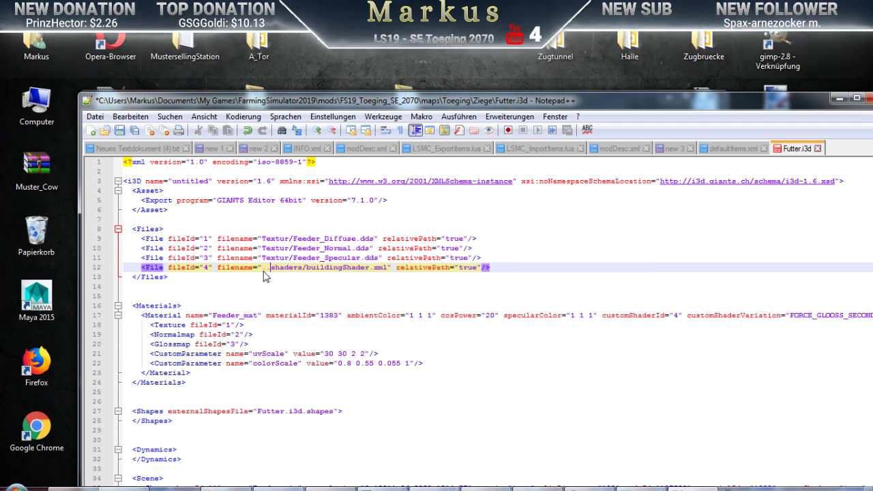
type("../")
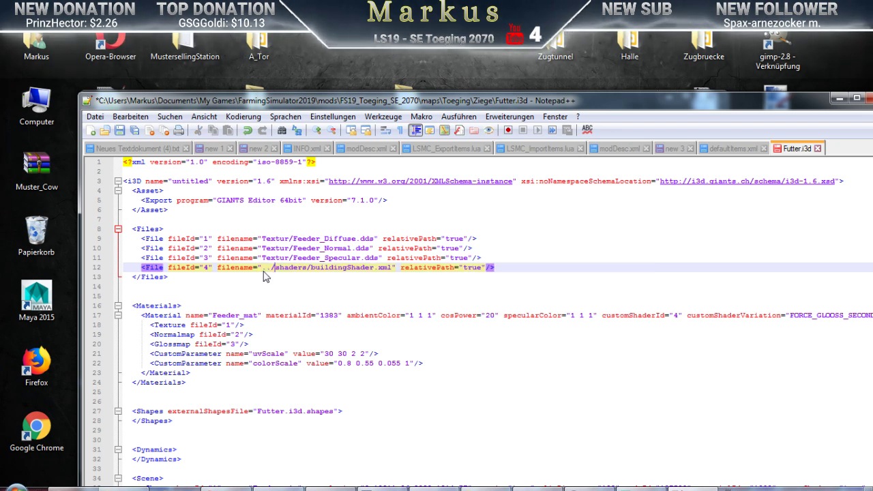
type("../shaders")
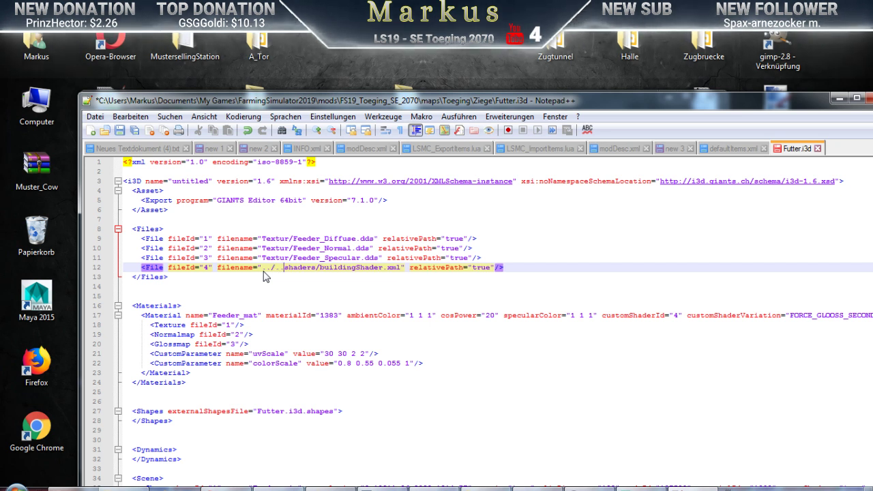
type("/")
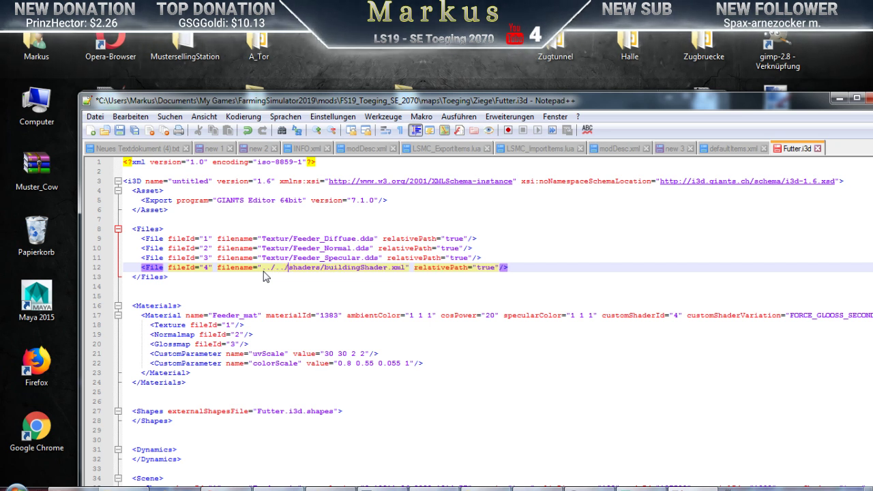
left_click(120, 130)
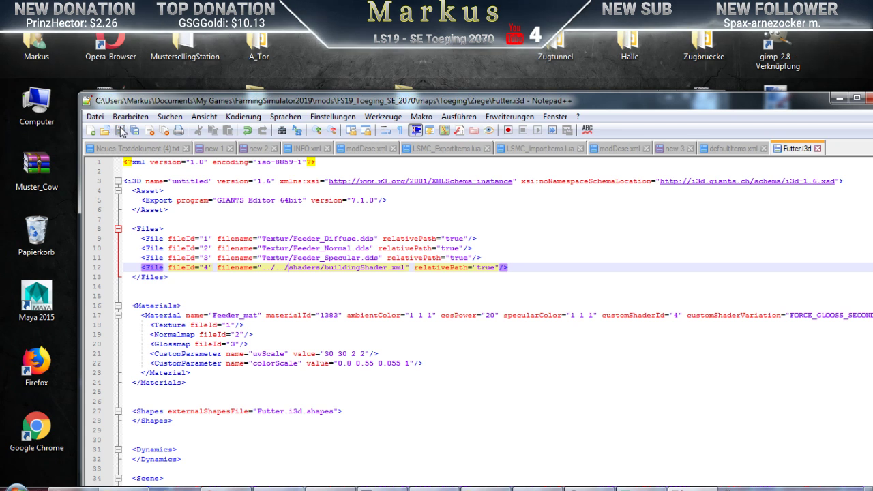
Switch to the Ziege folder in the file explorer and open the Futter i3D file in GIANTS Editor 7.1.0
left_click(293, 489)
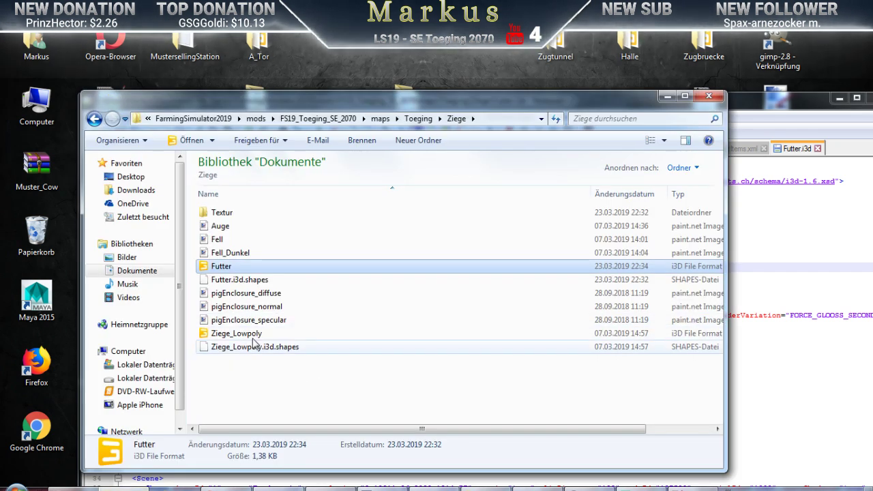
double_click(219, 269)
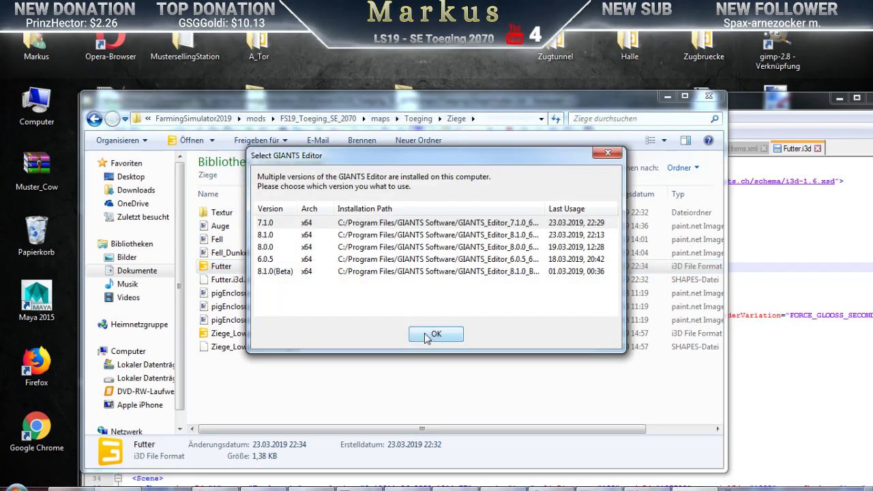
left_click(430, 325)
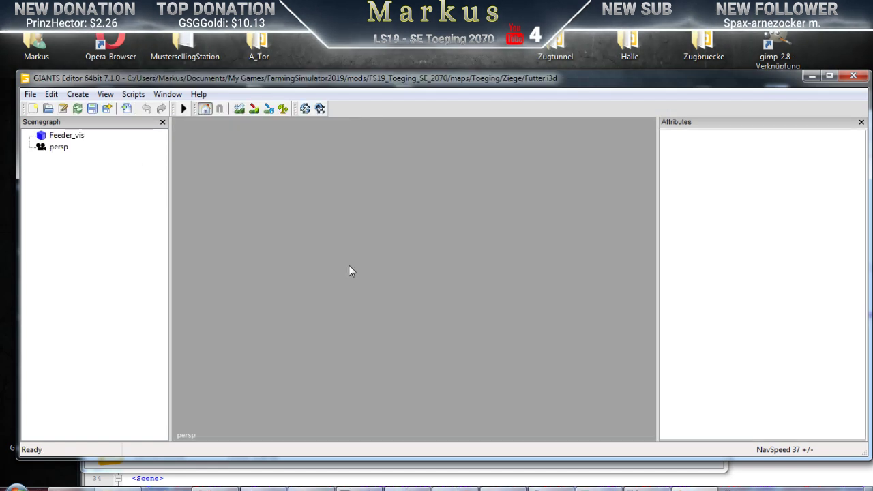
Set Translate X, Y and Z of the Feeder_vis object to 0
left_click(67, 136)
double_click(783, 231)
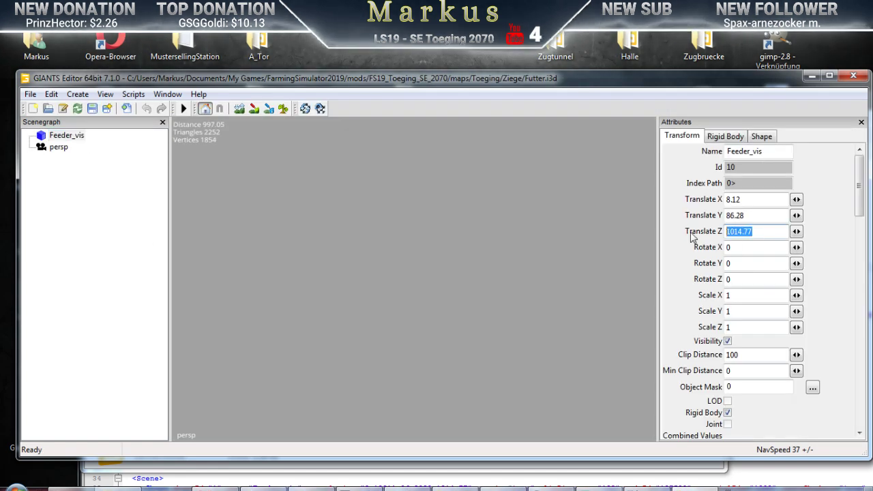
type("0")
double_click(729, 215)
type("0")
double_click(735, 200)
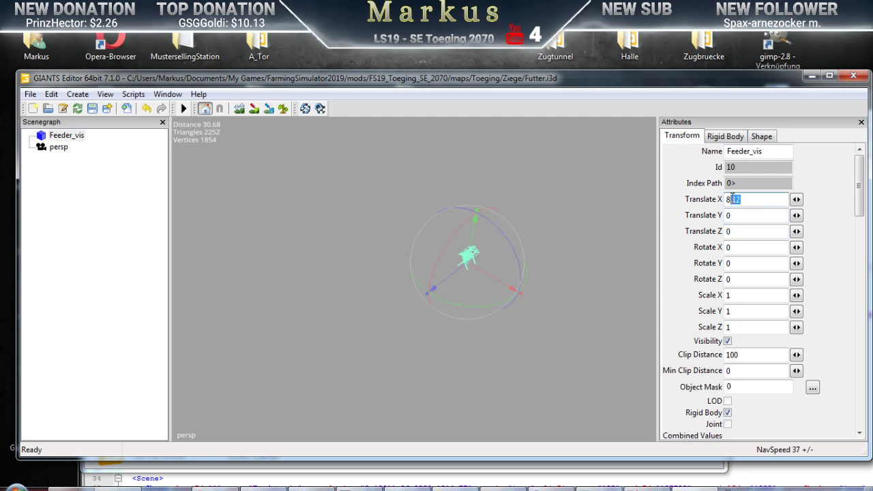
type("0")
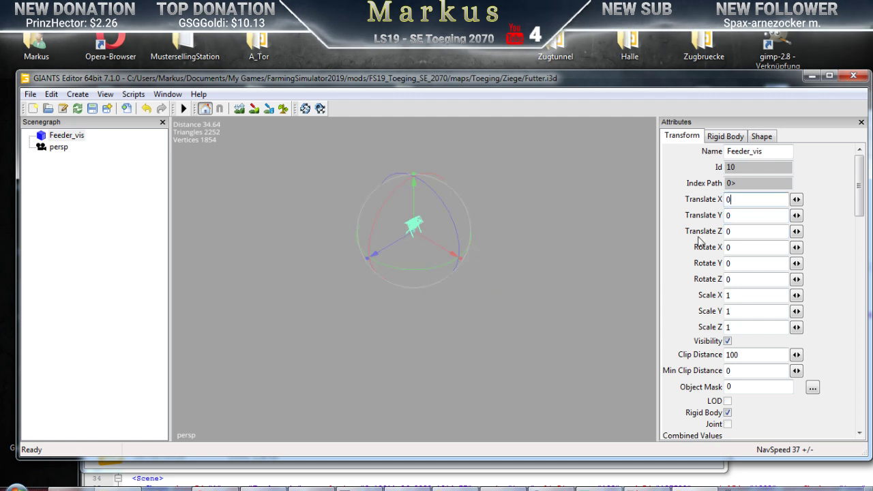
Open the console to examine the load messages for Futter.i3d, and close the editor without saving
left_click(167, 94)
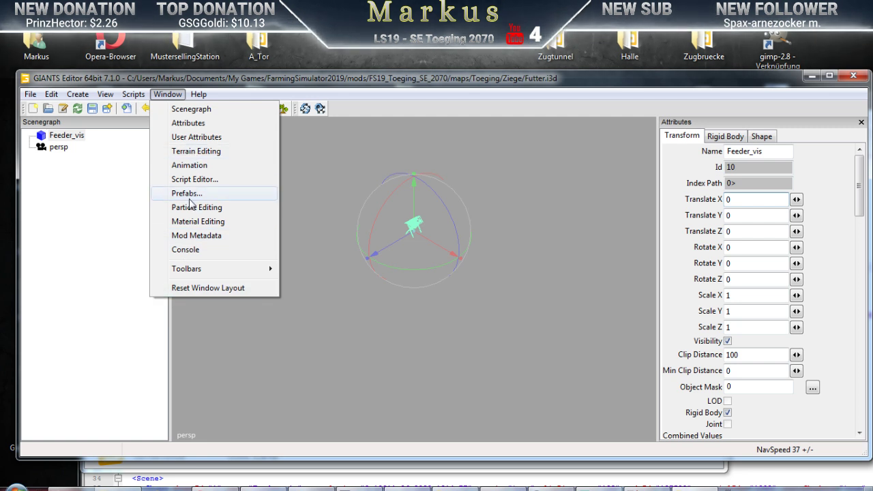
left_click(198, 249)
scroll(251, 372, "down", 15)
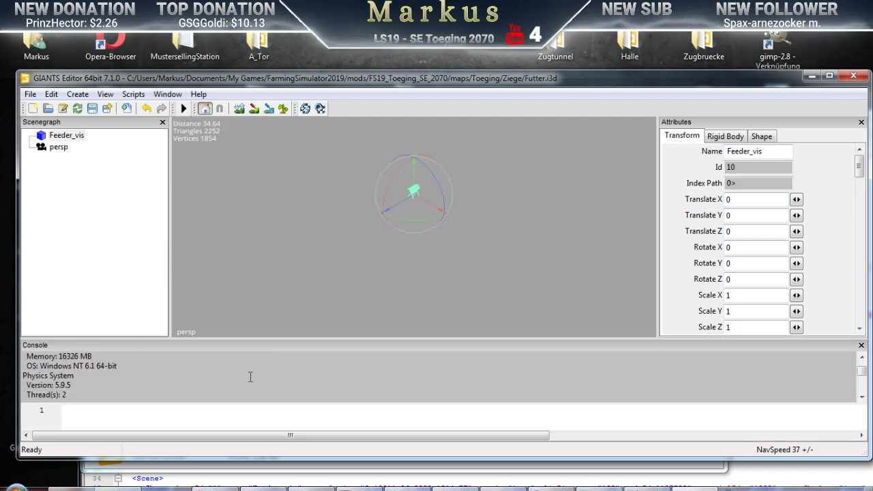
scroll(249, 374, "down", 5)
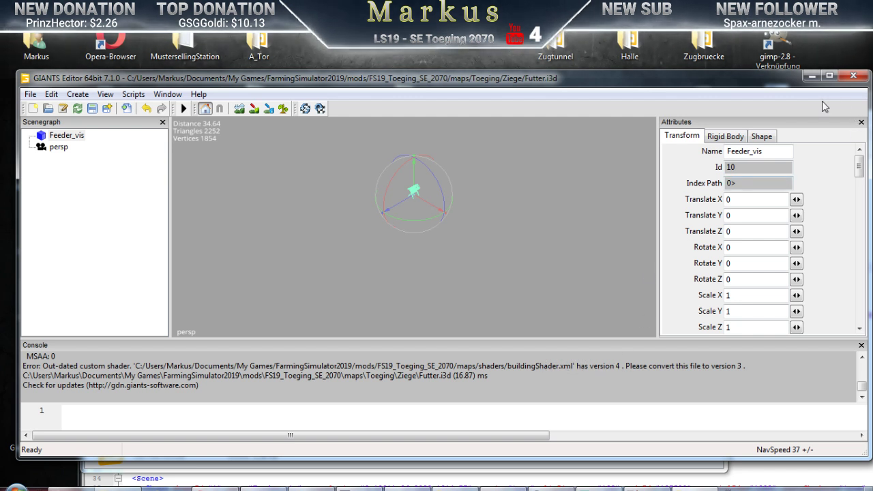
left_click(853, 76)
left_click(526, 272)
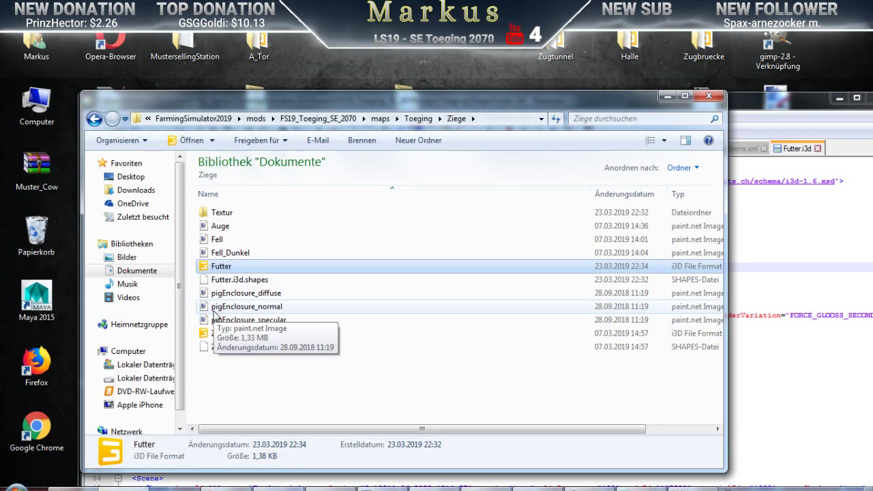
Open the Dokumente library in a separate window, examine the shaders folder of the FarmingSimulator2019 mod FS19_Toeging_SE_2070, and close that window
right_click(132, 271)
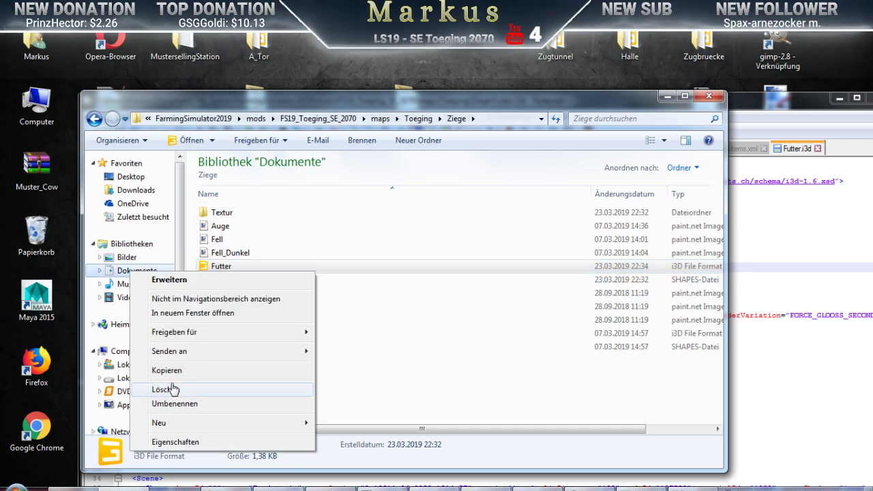
left_click(179, 313)
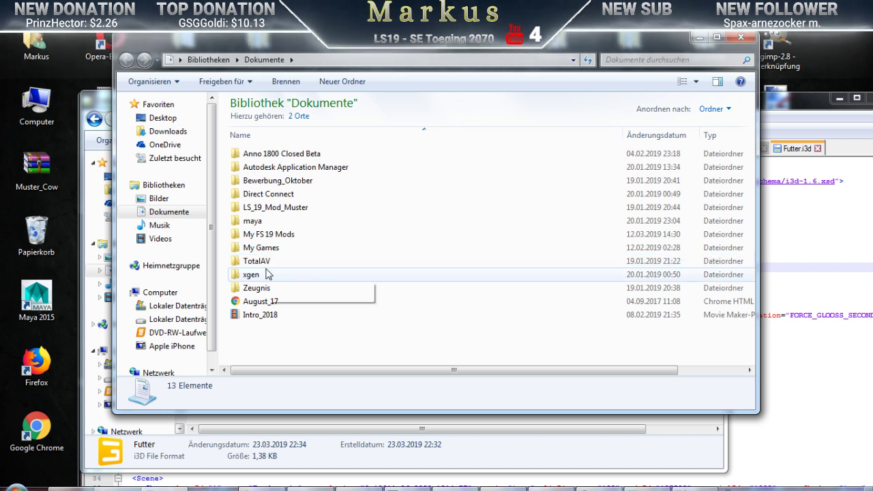
double_click(254, 248)
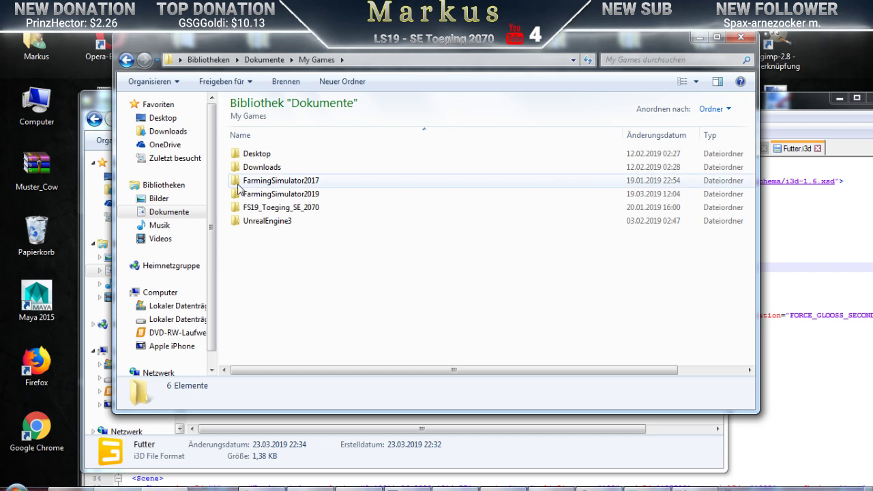
double_click(281, 195)
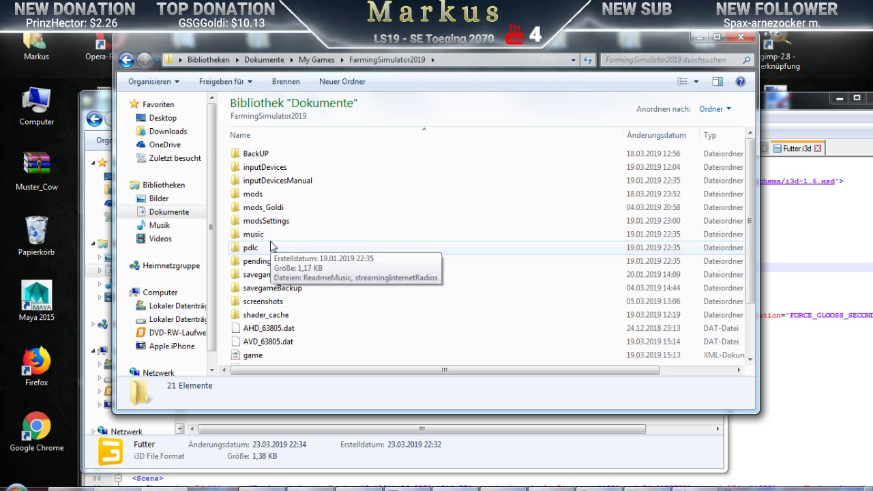
double_click(252, 194)
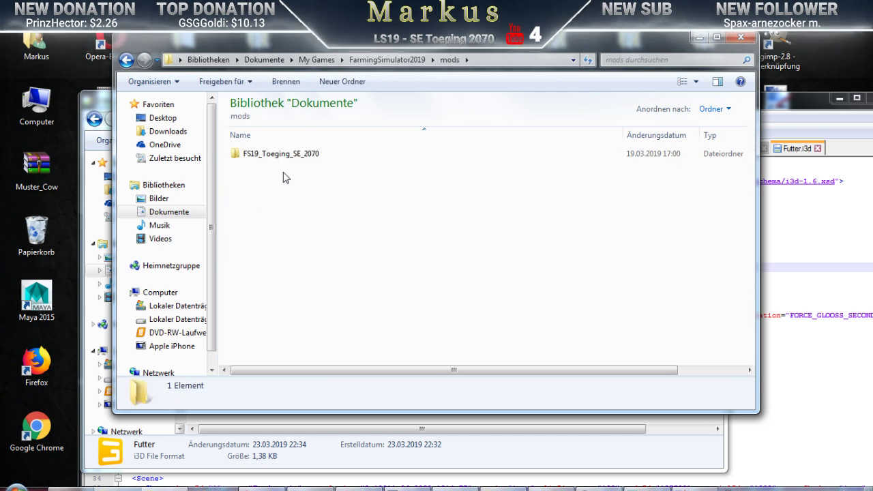
left_click(270, 156)
double_click(270, 156)
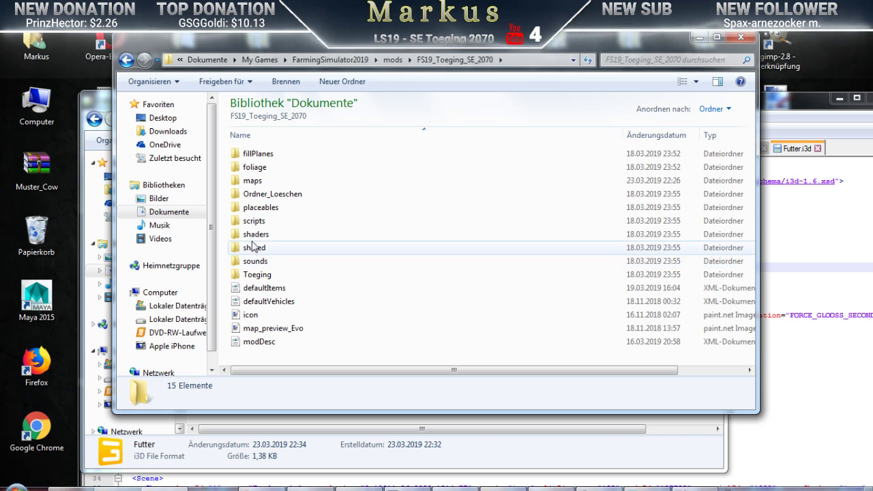
left_click(253, 236)
double_click(254, 235)
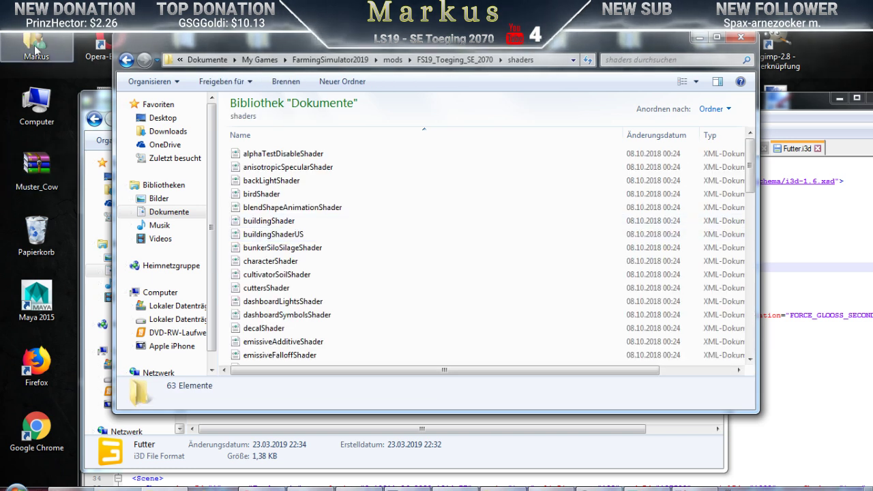
left_click(743, 40)
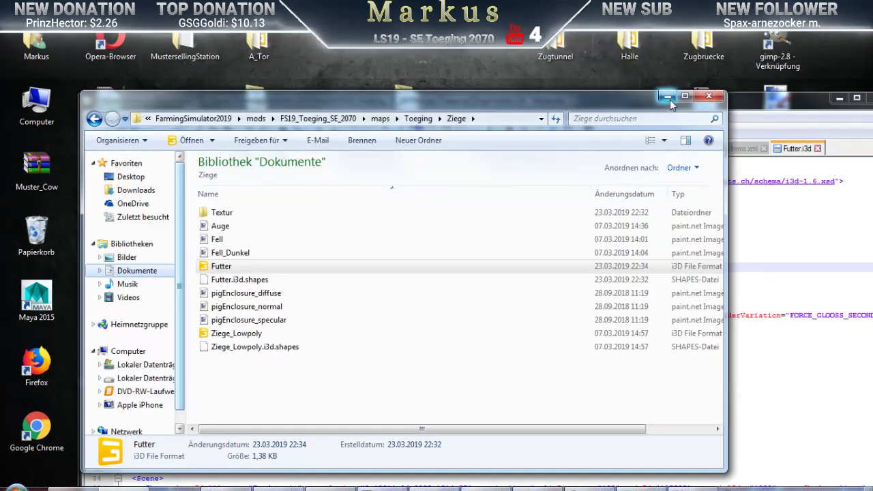
Return to Futter.i3d in Notepad++ and remove the ../../ prefix from the fileId 4 shader path
left_click(668, 98)
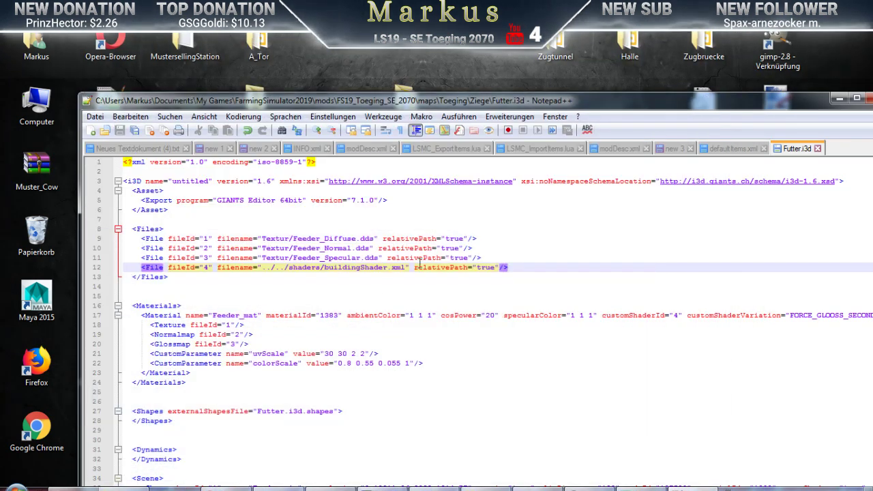
key("BackSpace")
key("BackSpace")
key("BackSpace")
key("BackSpace")
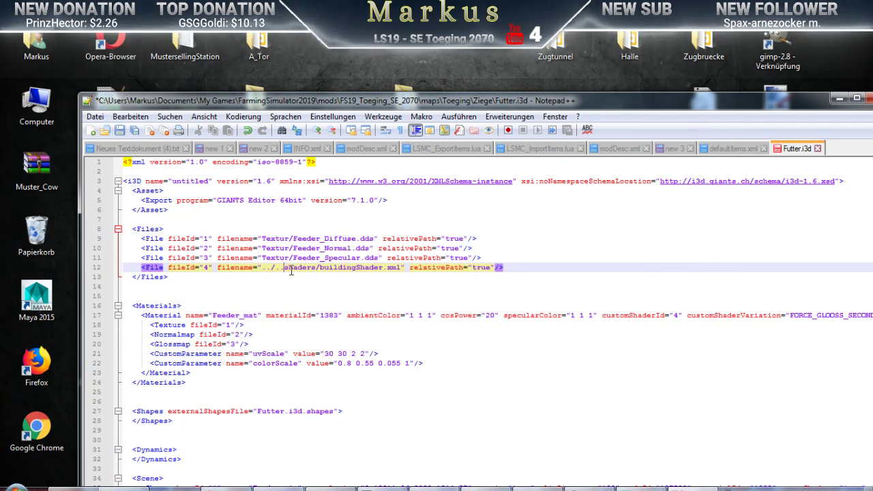
key("BackSpace")
key("BackSpace")
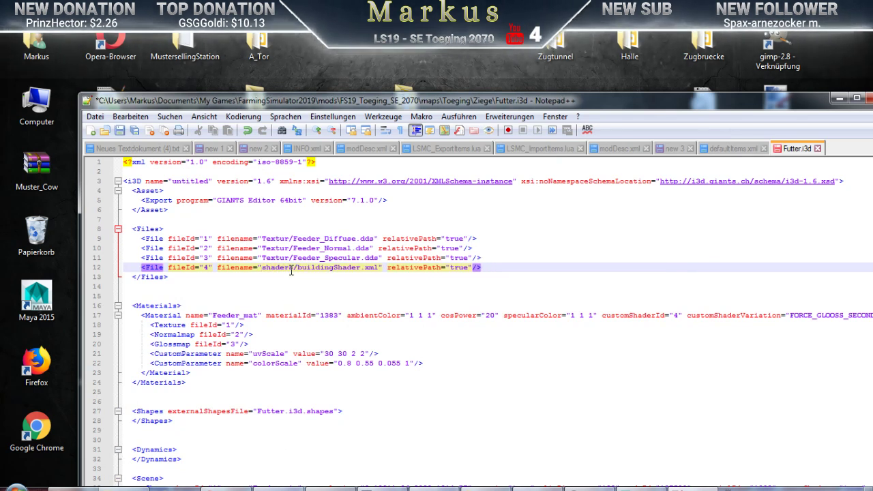
Set the fileId 4 filename to $data/shaders/buildingShader.xml and save Futter.i3d
type("$d")
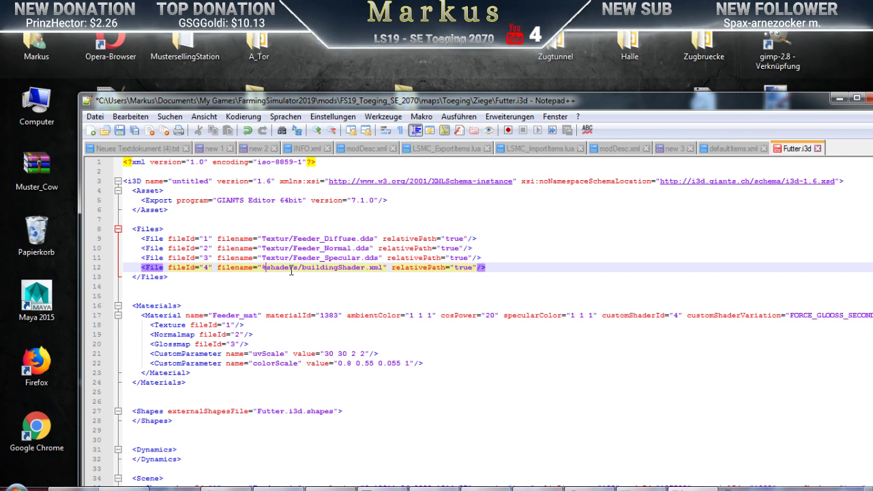
type("&/(")
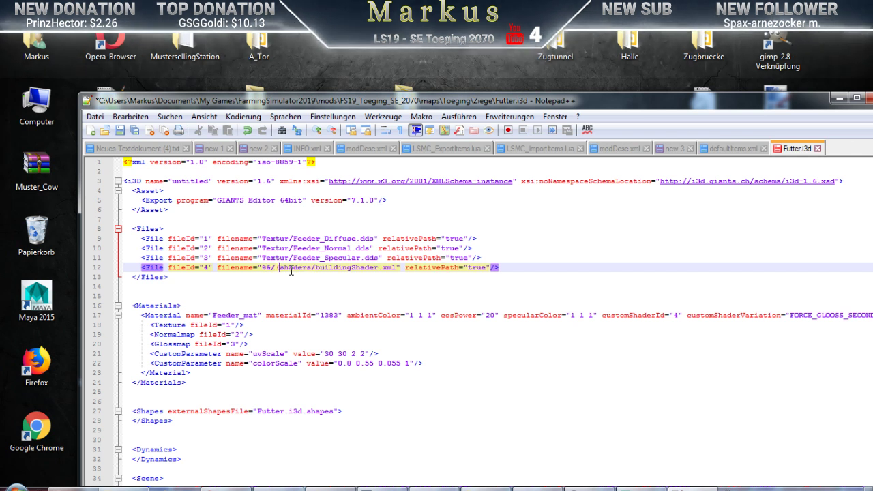
type("&%$")
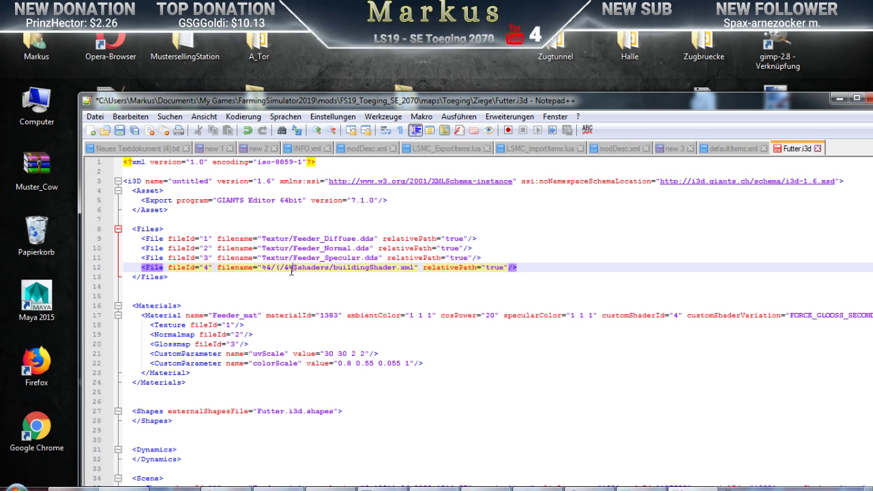
key("BackSpace")
key("BackSpace")
key("BackSpace")
key("BackSpace")
key("BackSpace")
key("BackSpace")
key("BackSpace")
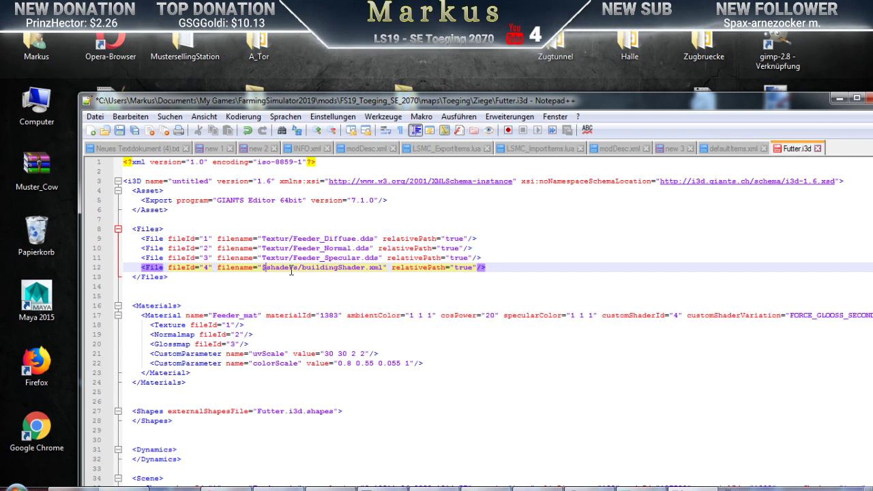
type("data/")
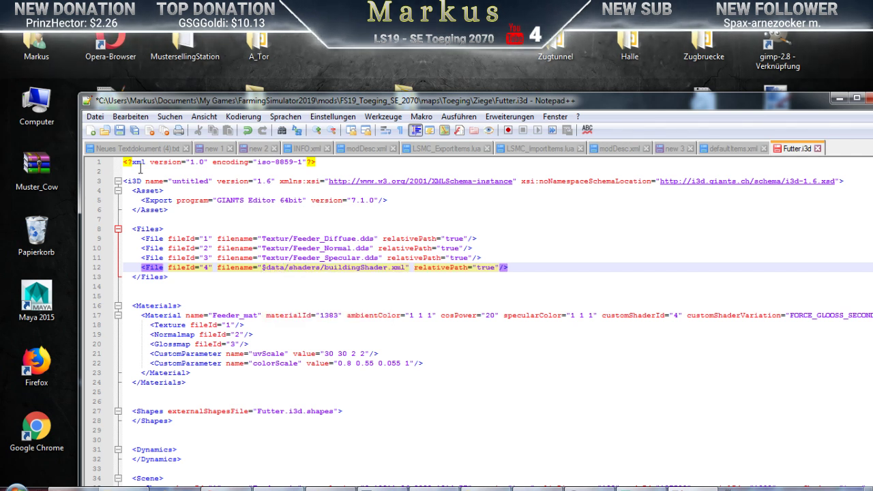
left_click(119, 130)
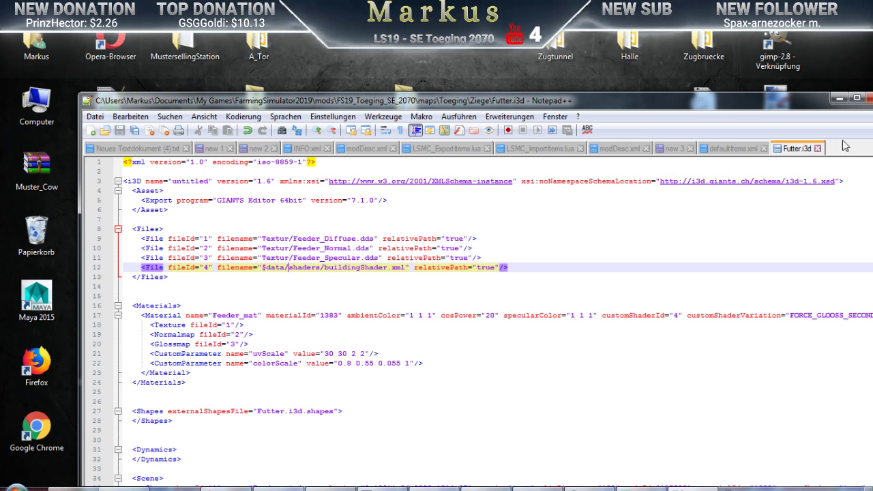
Switch to the Ziege folder in the file explorer and open the Futter i3D file in GIANTS Editor 8.1.0
left_click(838, 99)
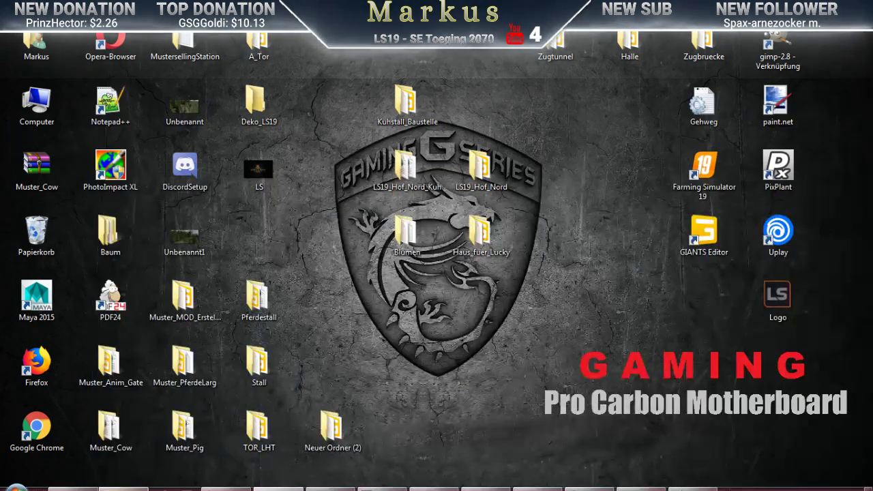
left_click(124, 488)
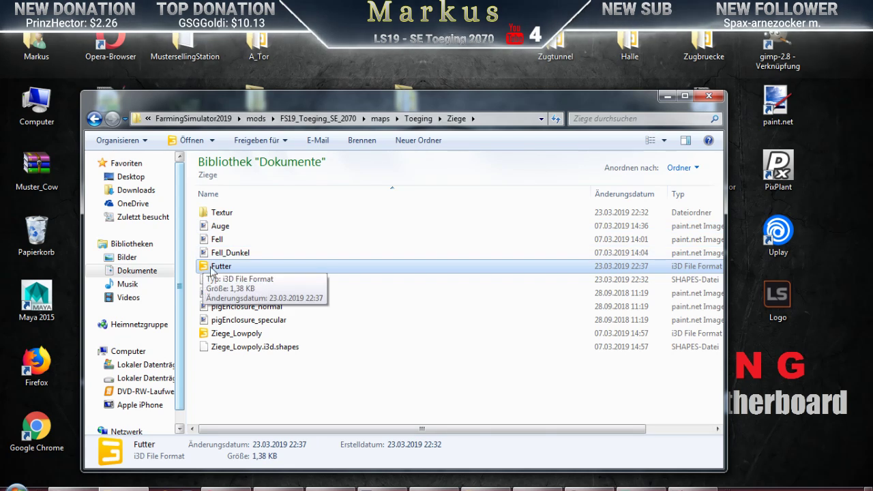
double_click(300, 266)
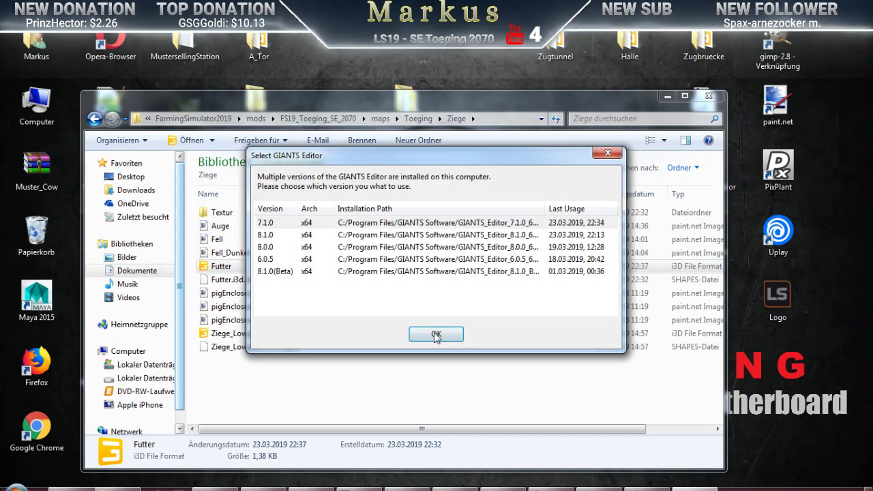
left_click(424, 235)
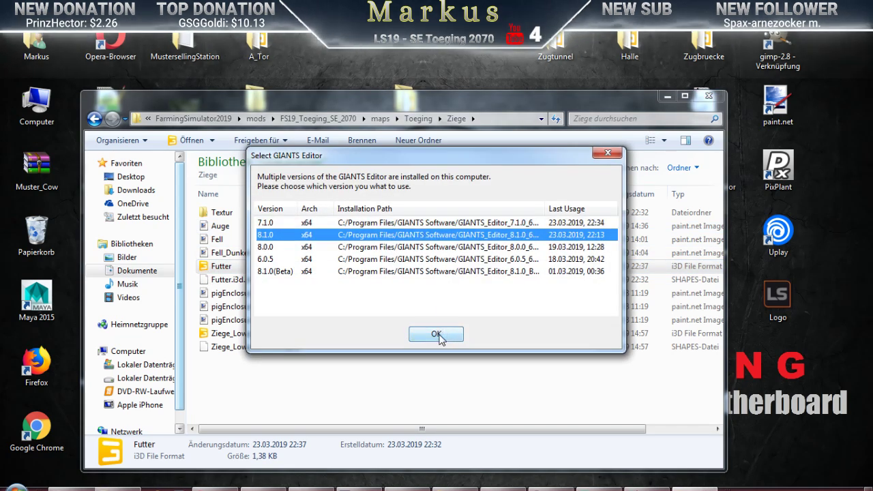
left_click(439, 337)
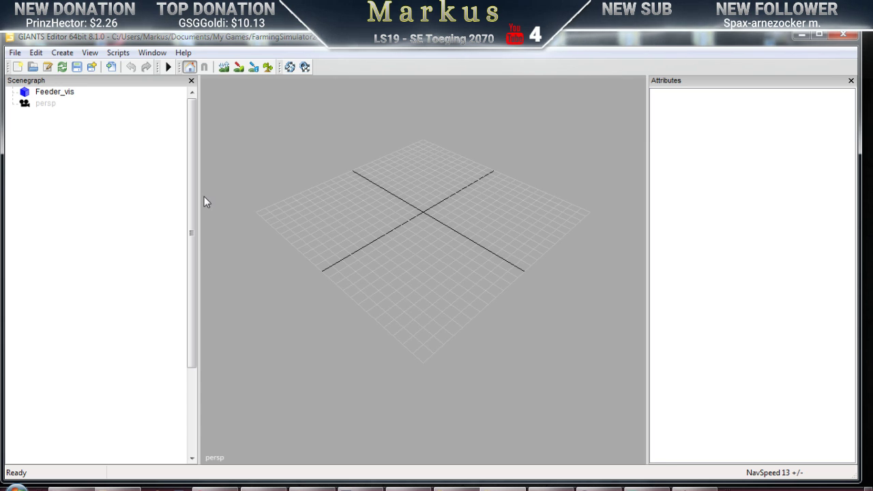
Reset the Feeder_vis object's Translate X, Y and Z to 0 and open the list of editor windows
left_click(56, 93)
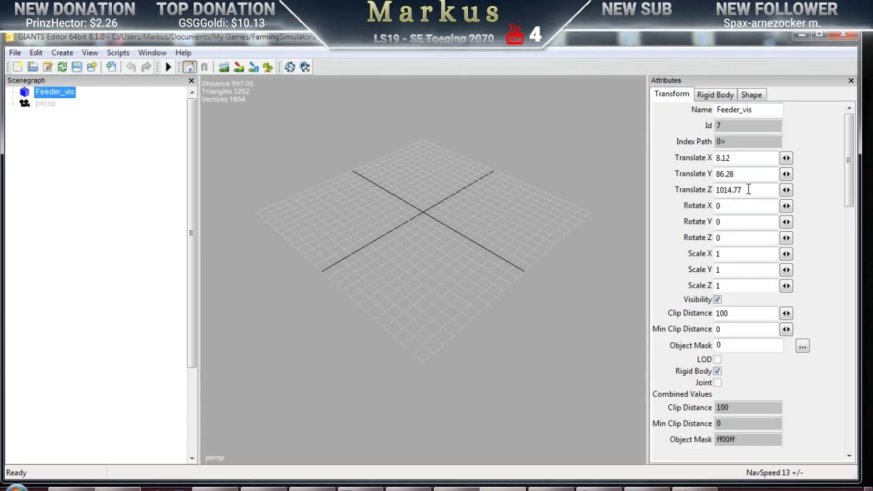
left_click_drag(749, 189, 659, 192)
type("0")
left_click_drag(738, 174, 699, 158)
type("00")
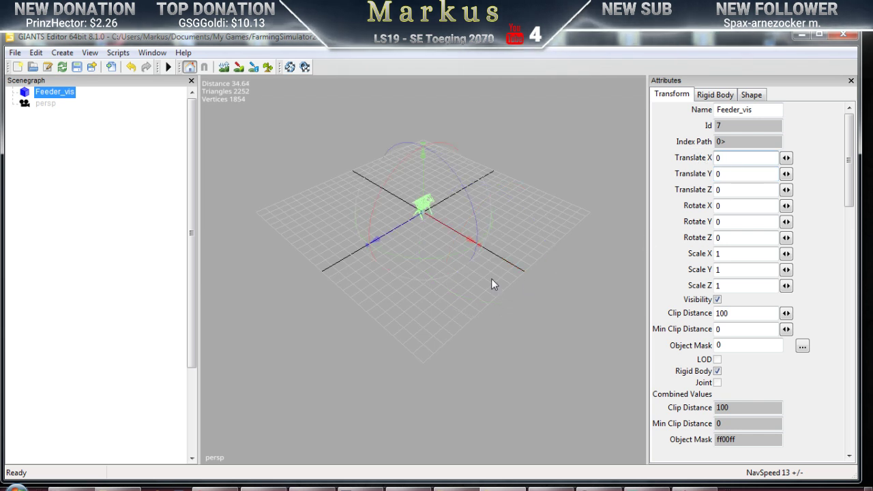
left_click(146, 54)
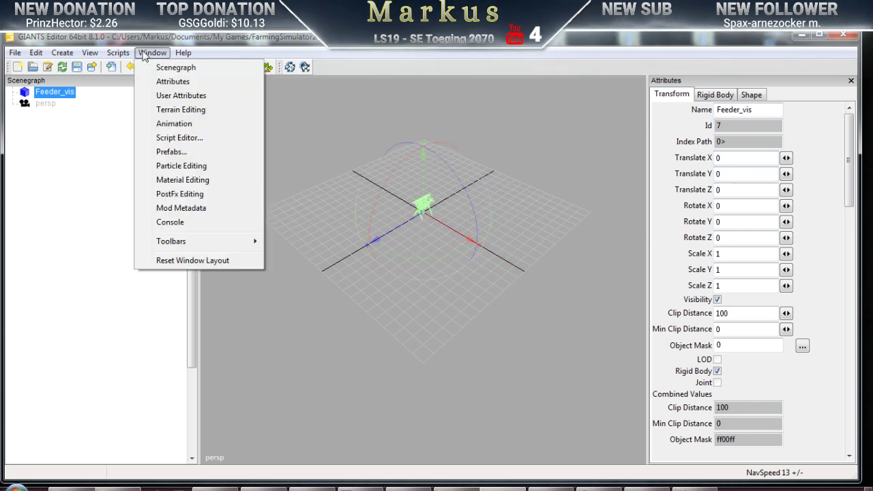
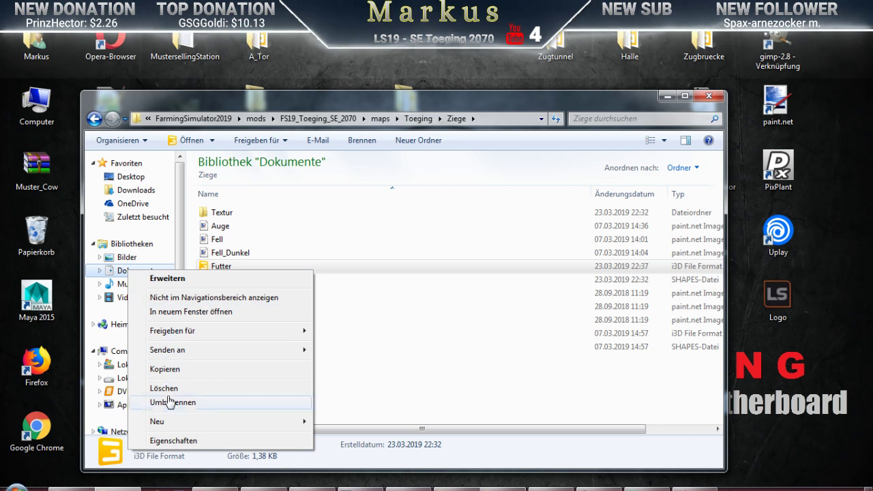
Open the Dokumente library in a separate window and browse to My Games/FarmingSimulator2017/mods_Privat/Neuer Ordner (2)/maps
left_click(168, 315)
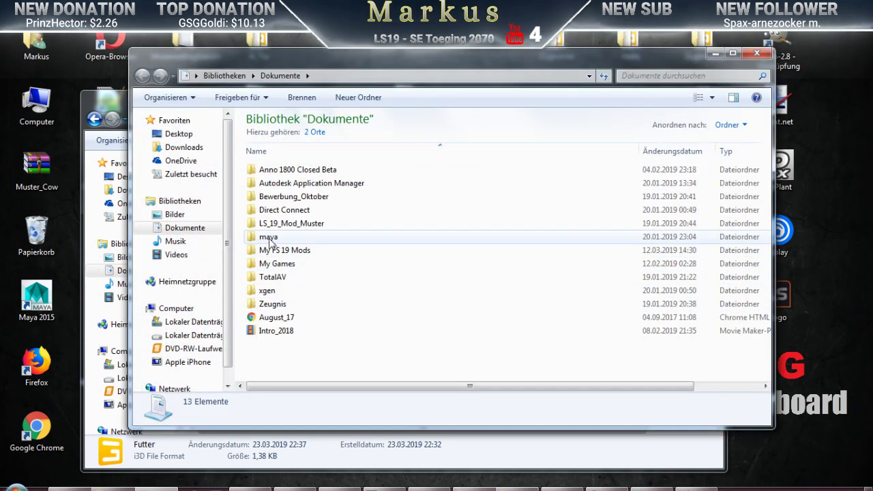
double_click(274, 265)
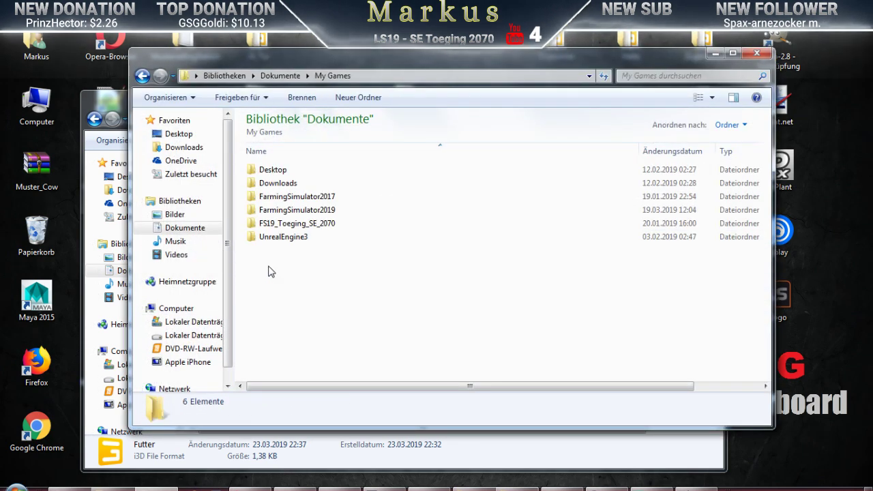
double_click(275, 198)
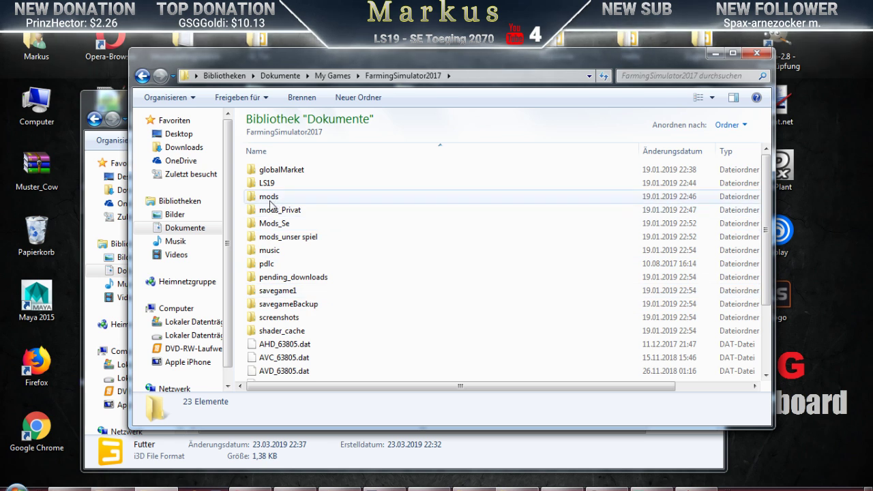
double_click(269, 198)
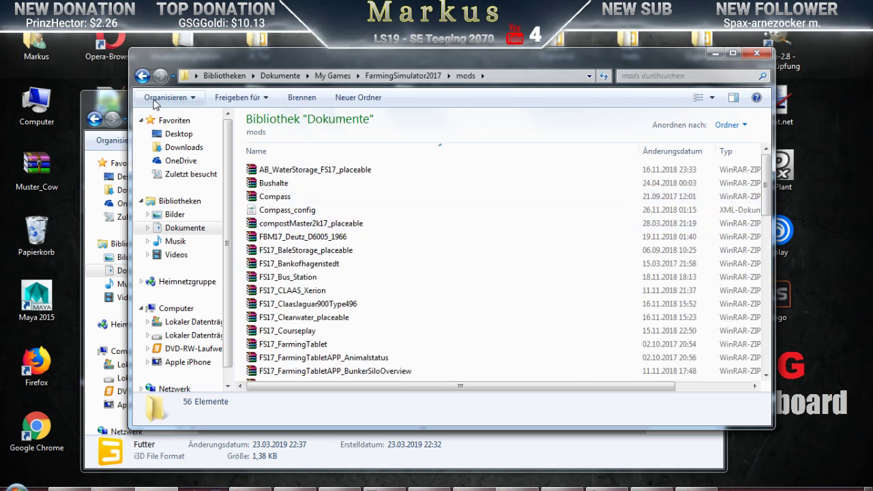
left_click(144, 77)
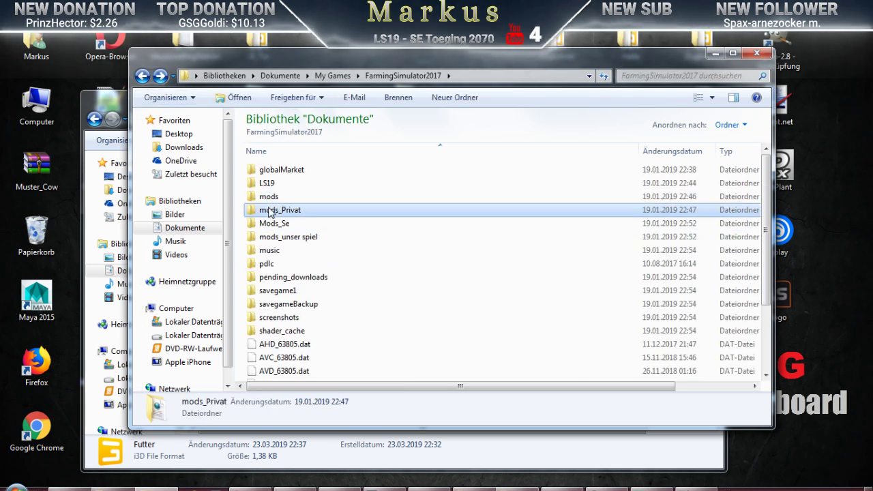
double_click(270, 210)
double_click(269, 183)
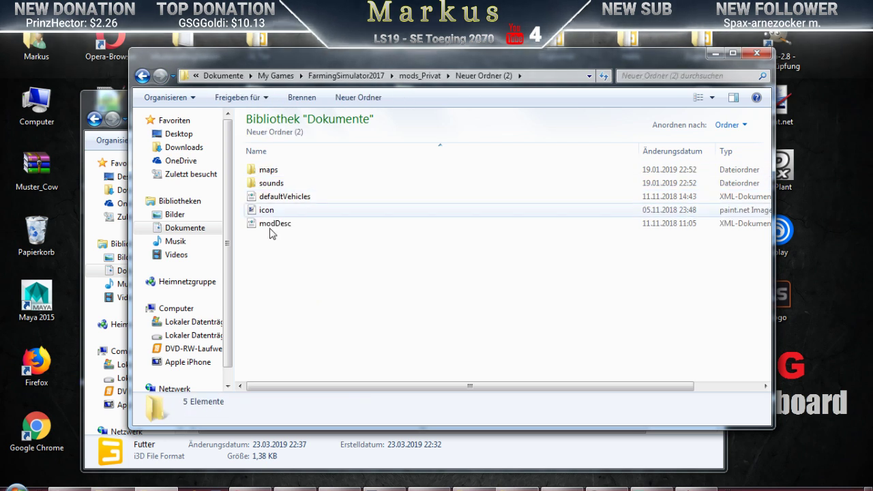
double_click(268, 170)
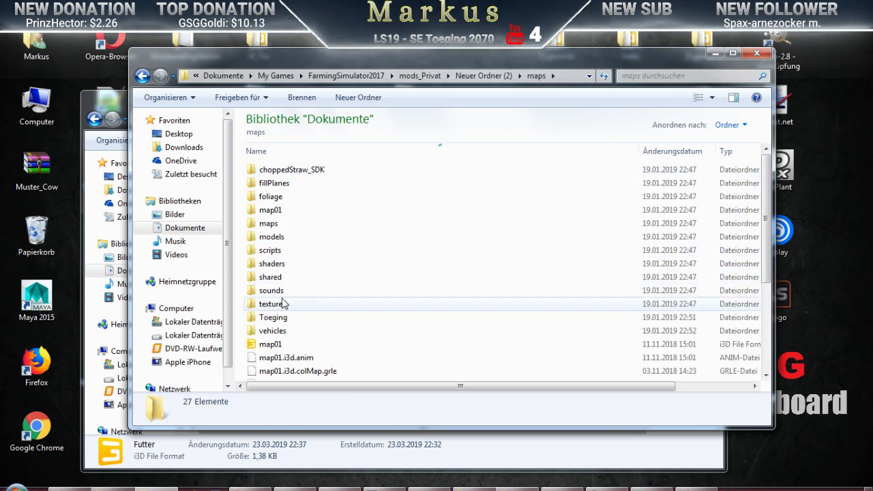
Open the map01 i3D file in GIANTS Editor 7.1.0
double_click(269, 344)
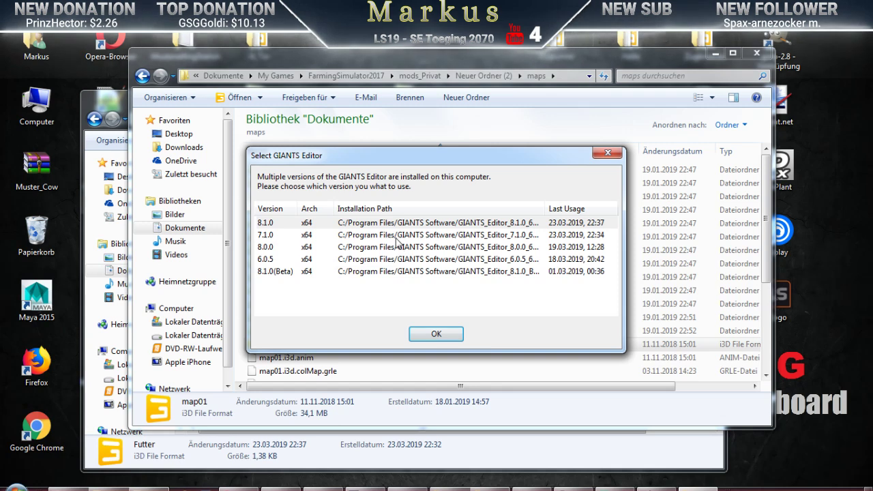
left_click(395, 239)
left_click(439, 334)
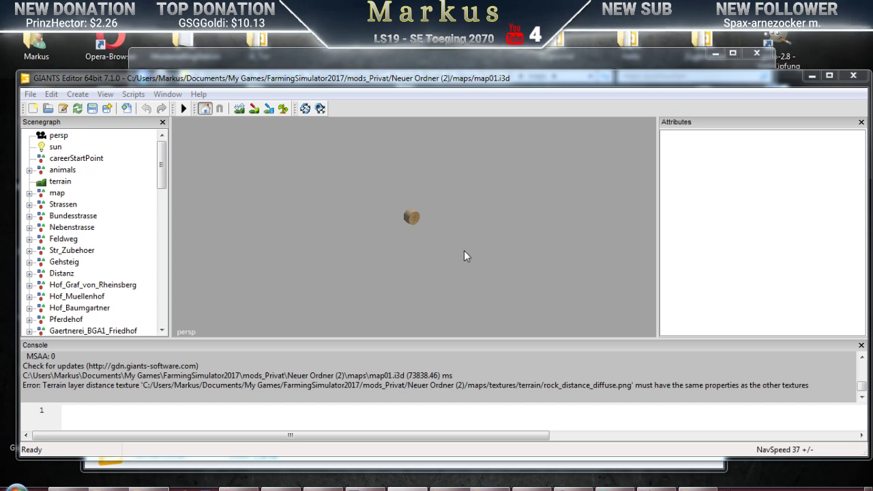
Close the console and find and select the wooden hay feeder on the grassy meadow at the forest edge of map01
scroll(434, 273, "down", 5)
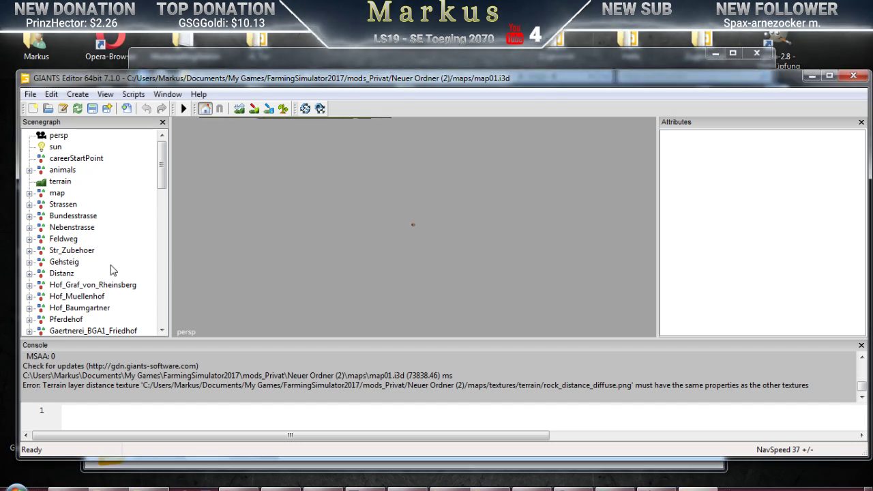
scroll(388, 249, "down", 5)
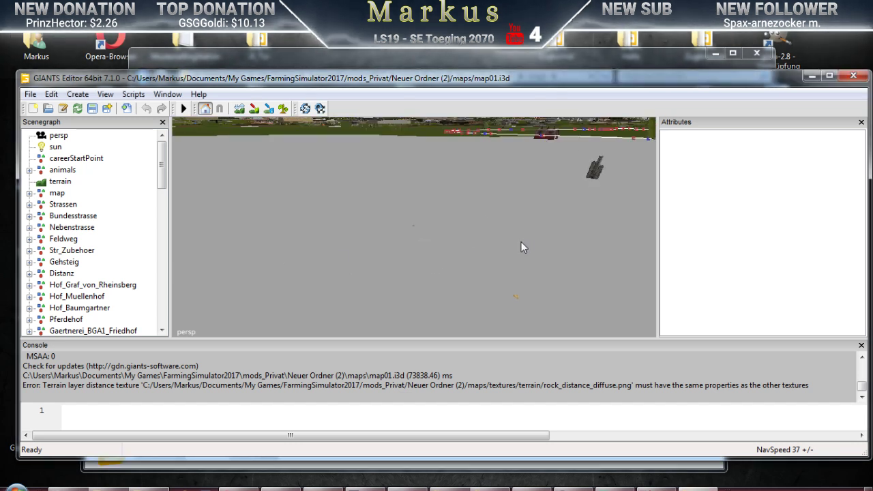
scroll(521, 248, "down", 3)
right_click_drag(399, 234, 317, 223)
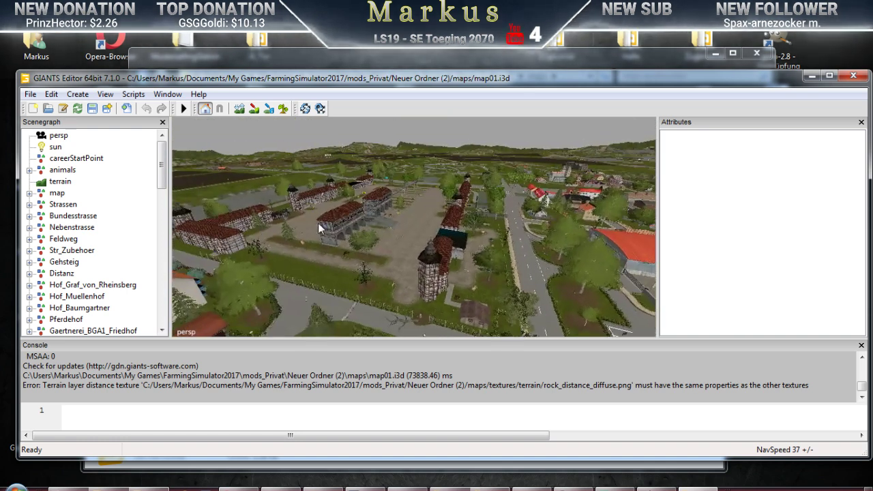
left_click(861, 346)
right_click_drag(449, 215, 543, 209)
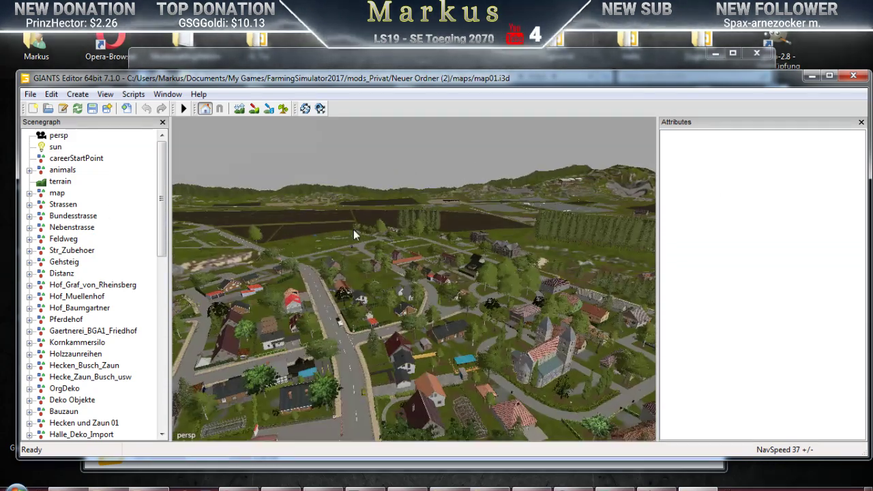
left_click(434, 259)
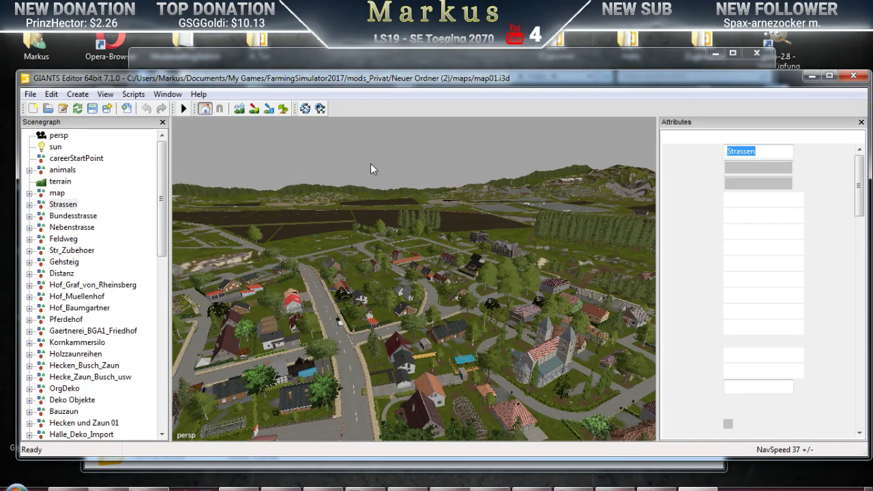
key("f")
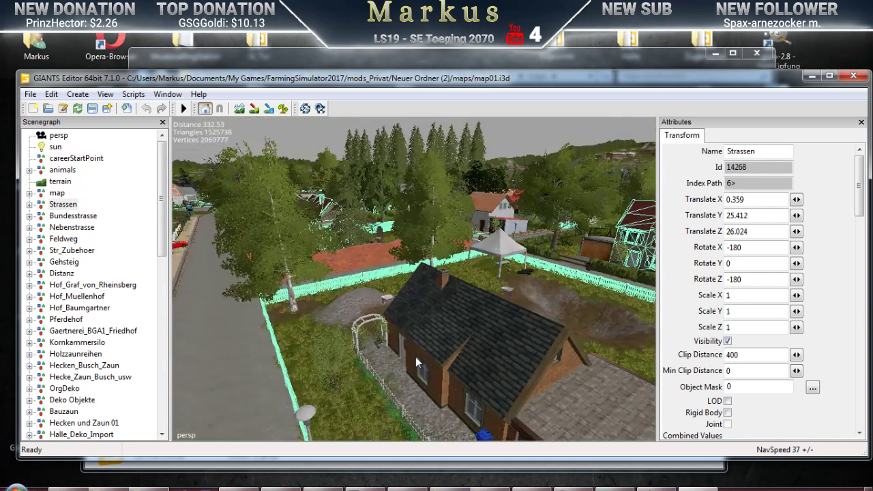
right_click_drag(416, 356, 332, 318)
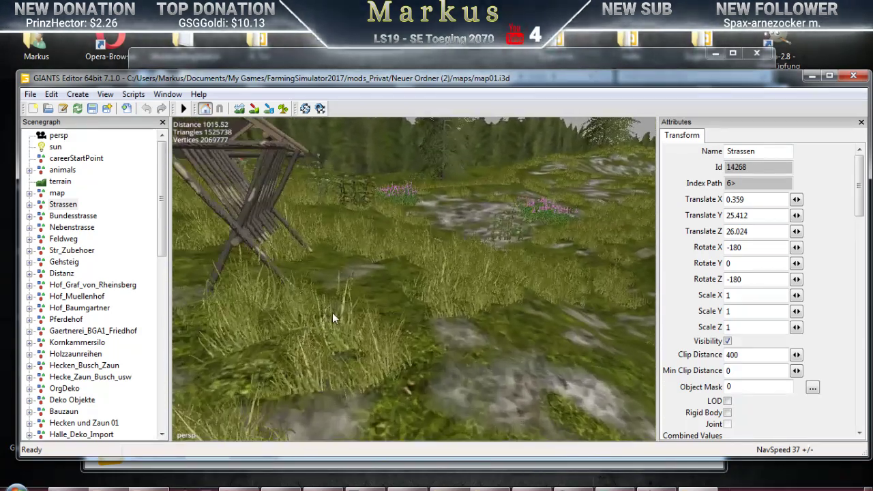
left_click(238, 223)
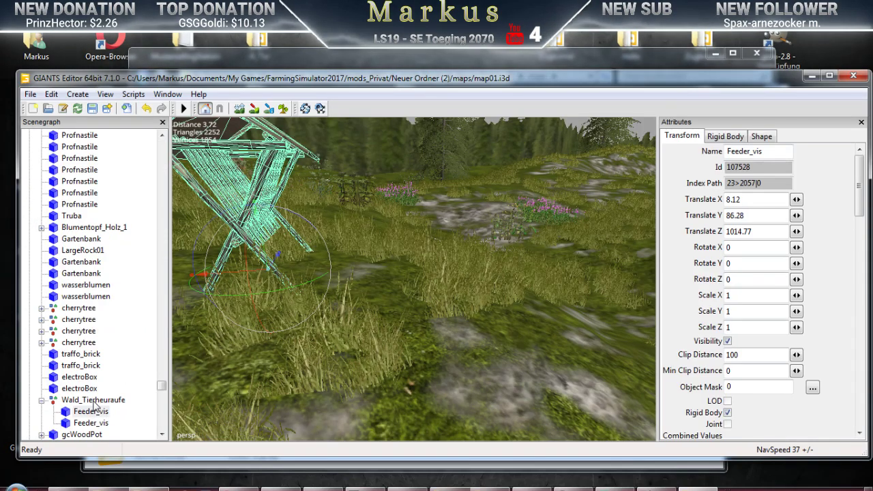
Shift the first Feeder_vis in the Wald_Tierheuraufe group to Translate X 7.875 and delete the group's second Feeder_vis
left_click(89, 401)
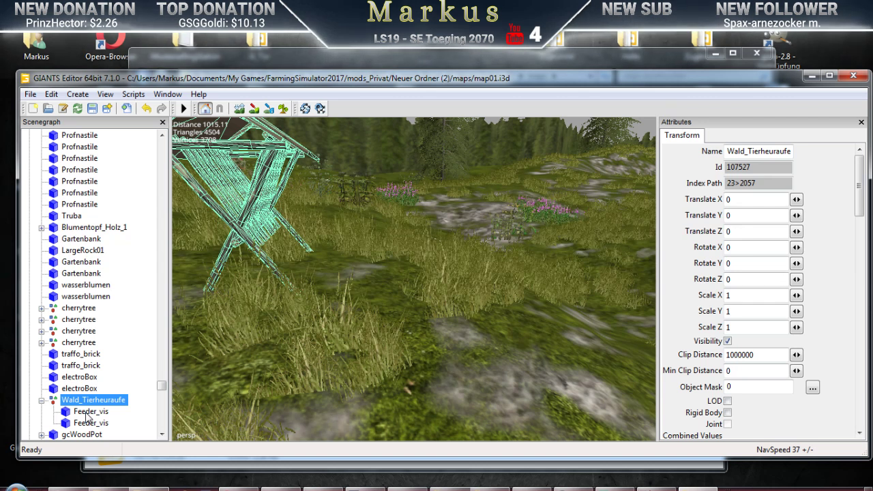
left_click(79, 412)
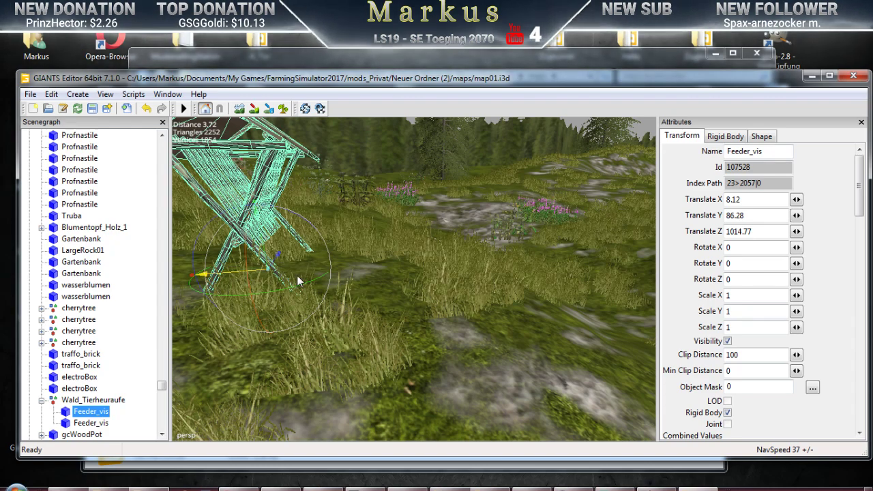
left_click_drag(298, 280, 272, 293)
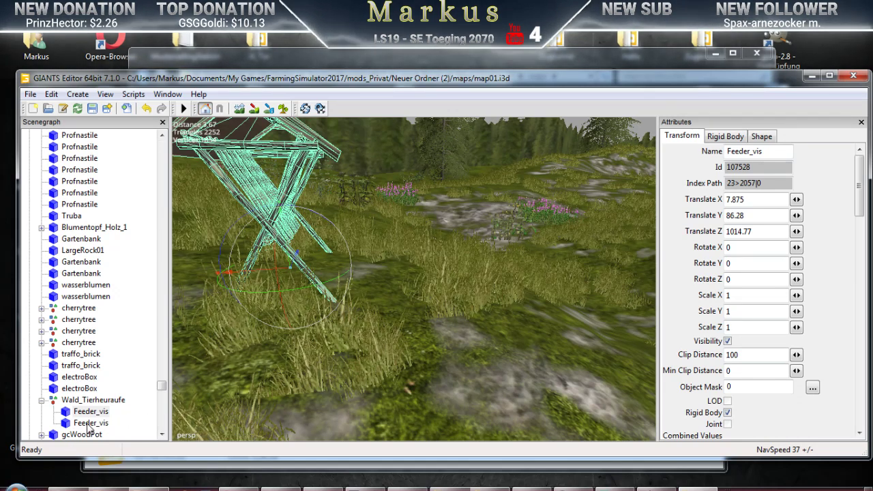
left_click(88, 424)
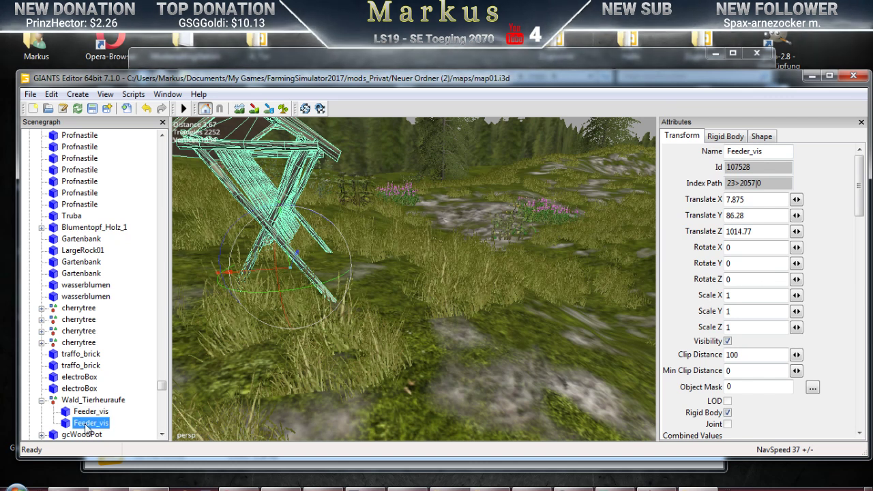
left_click(88, 423)
left_click(87, 425)
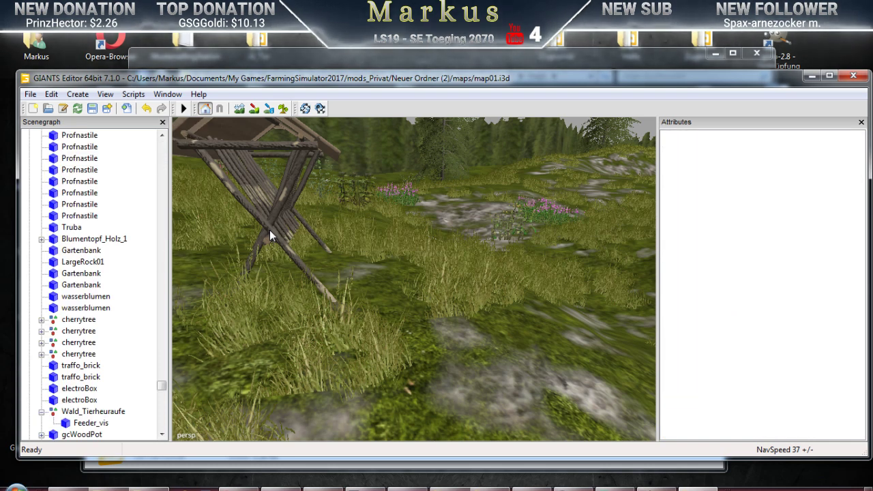
Set the remaining Feeder_vis object's Translate X, Y and Z to 0
left_click(269, 230)
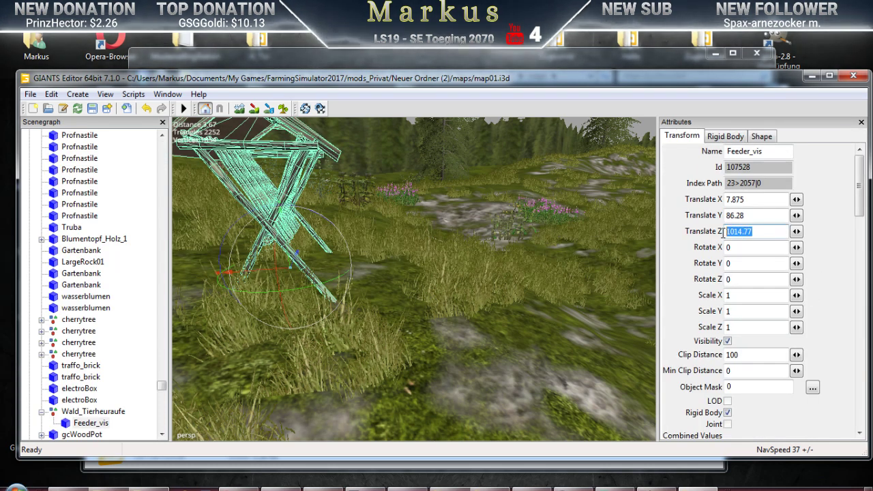
type("0")
key("Return")
left_click_drag(751, 215, 724, 199)
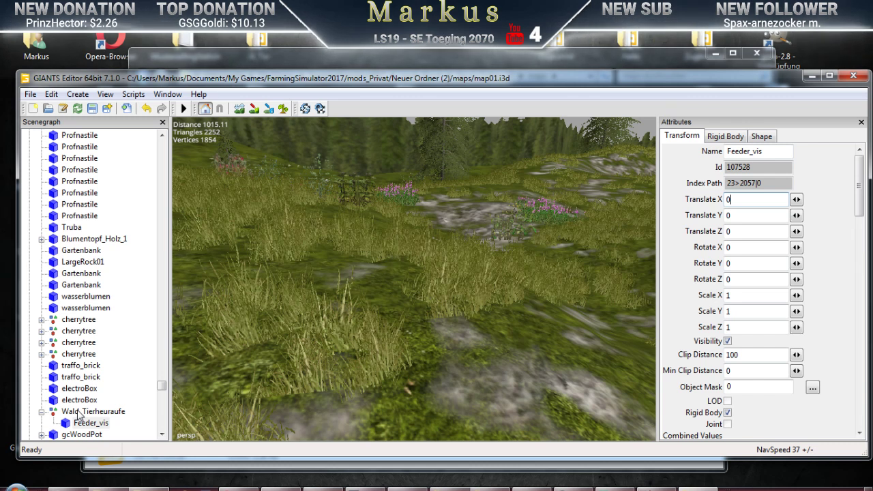
Export the Wald_Tierheuraufe group with its files as binary i3D over Futter in the Ziege folder, including the parent directory structure
left_click(79, 412)
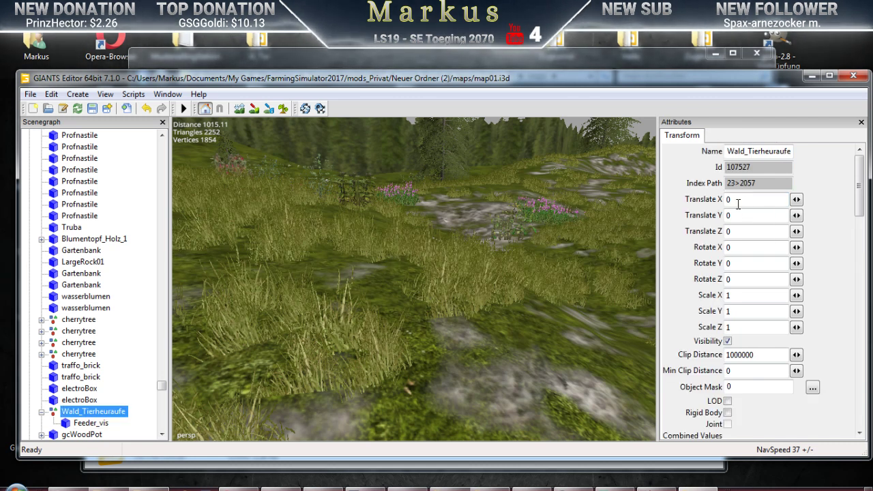
left_click(30, 95)
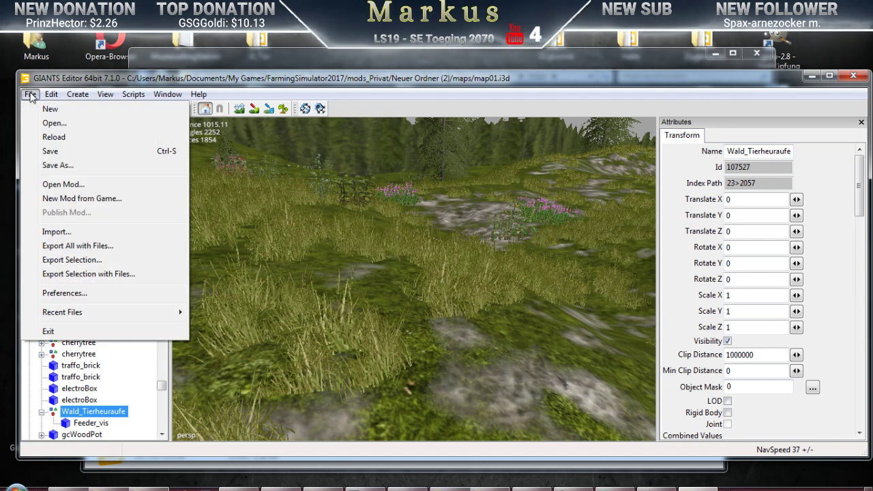
left_click(79, 273)
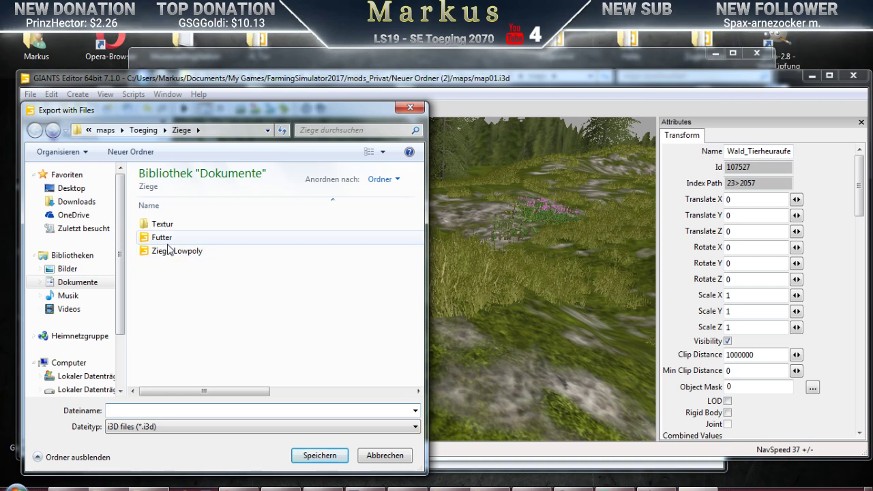
left_click(162, 240)
left_click(165, 426)
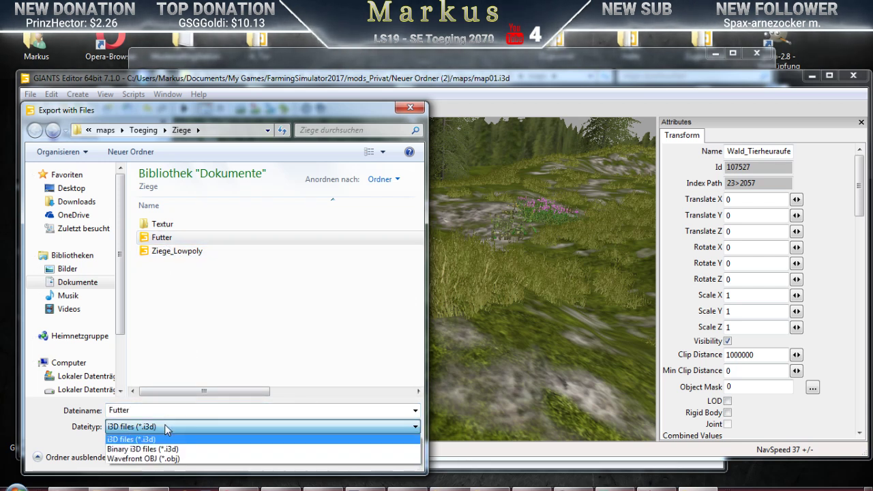
left_click(149, 450)
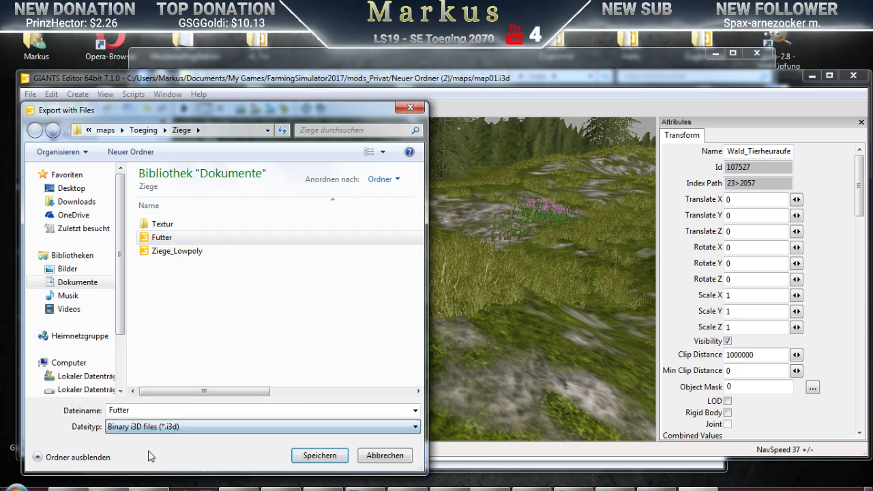
left_click(321, 454)
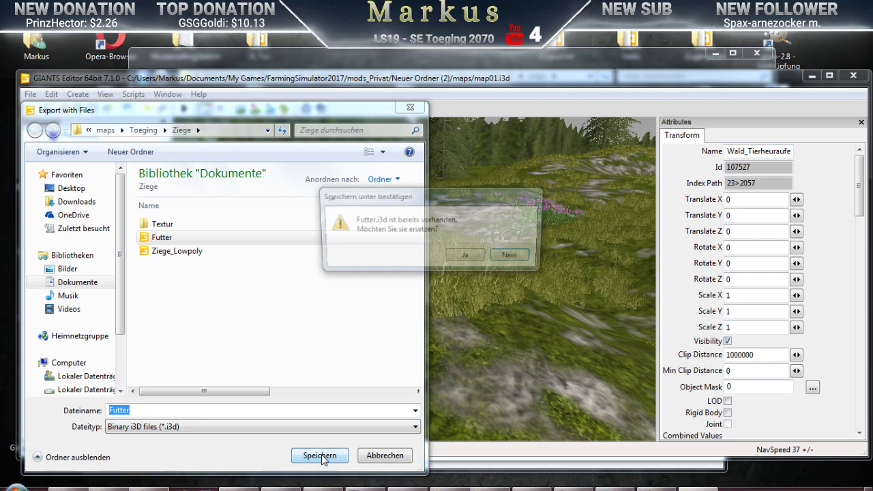
left_click(465, 256)
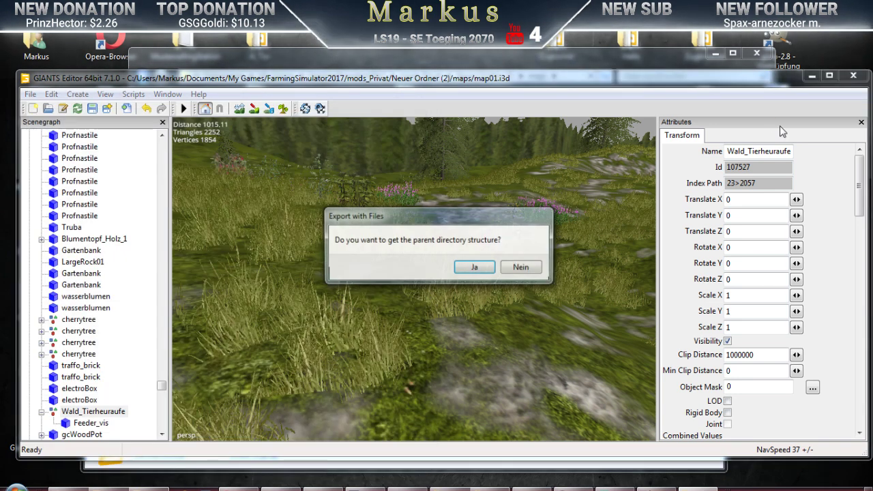
left_click(478, 268)
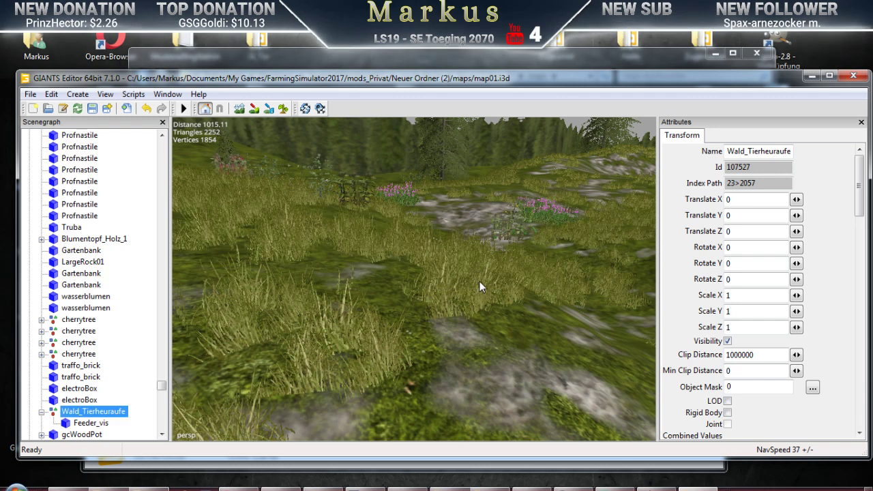
Close map01 in GIANTS Editor without saving the changes and close the FarmingSimulator2017 maps folder window
left_click(850, 76)
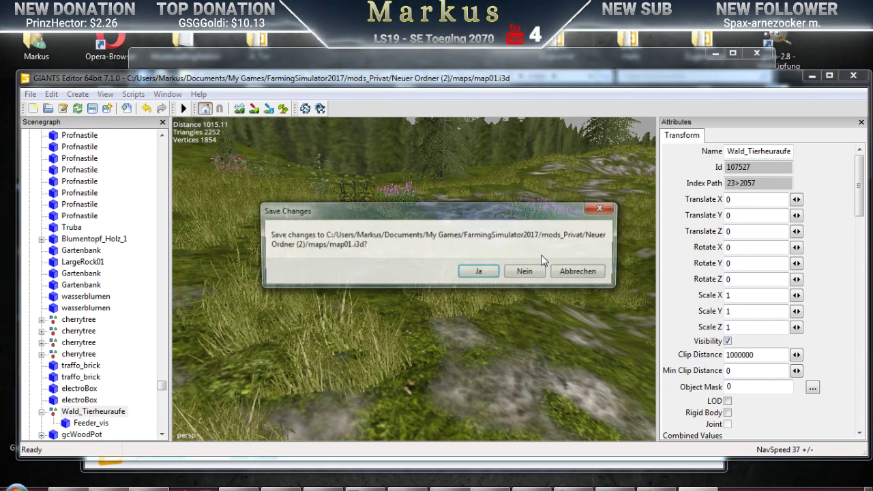
left_click(524, 277)
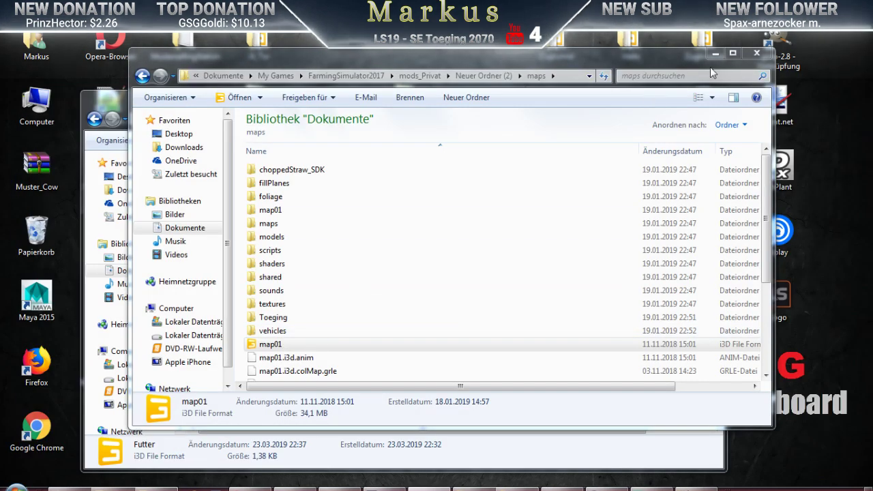
left_click(757, 52)
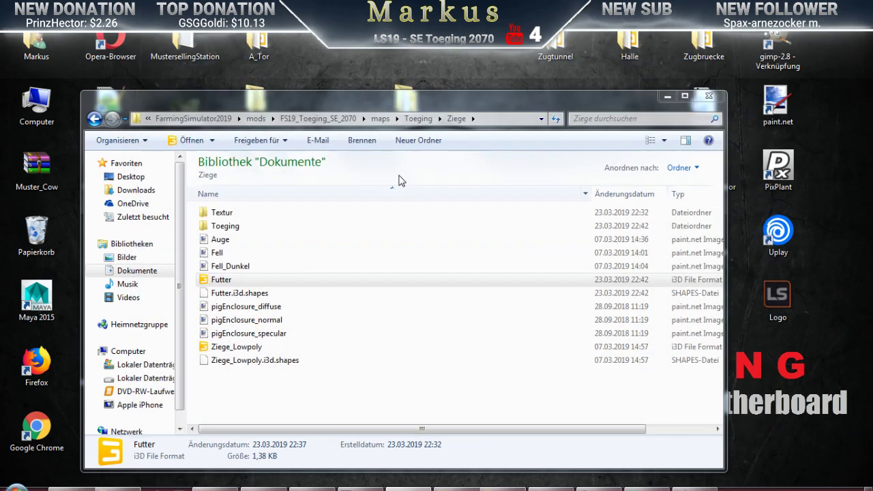
Bring up Futter.i3d in Notepad++, decline reloading, and close the outdated copy without saving along with the editor window
right_click(222, 280)
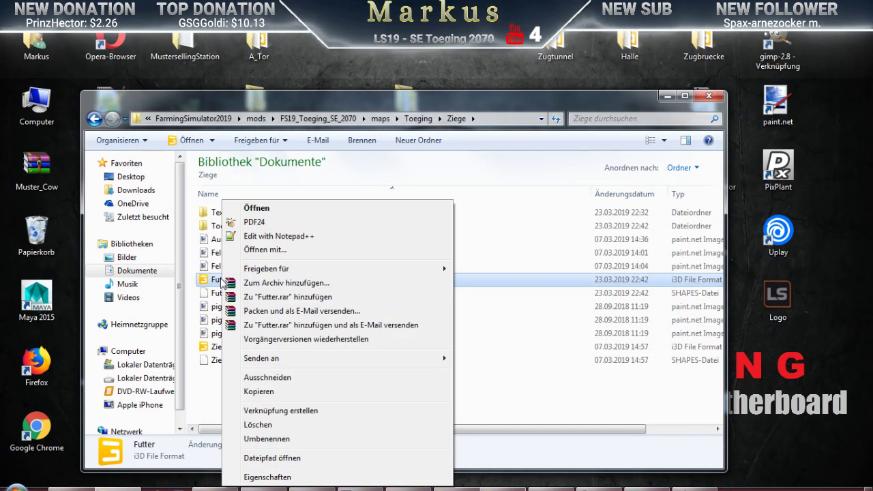
left_click(280, 236)
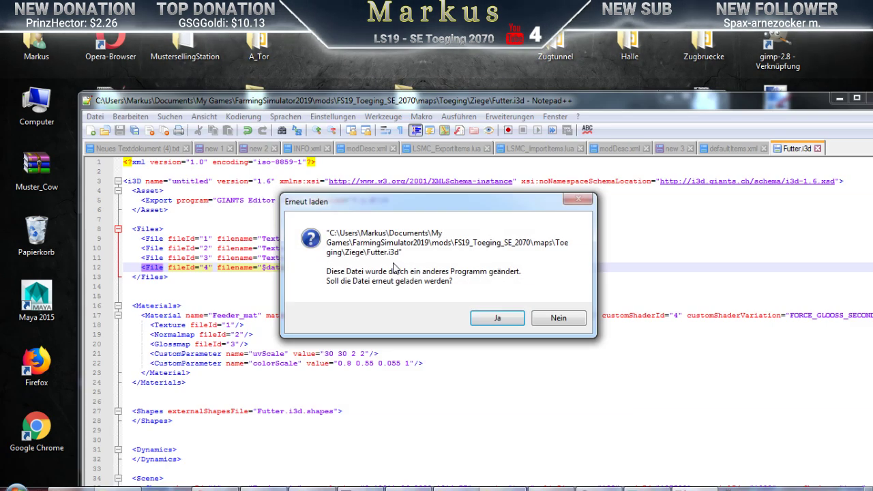
left_click(560, 319)
left_click(818, 148)
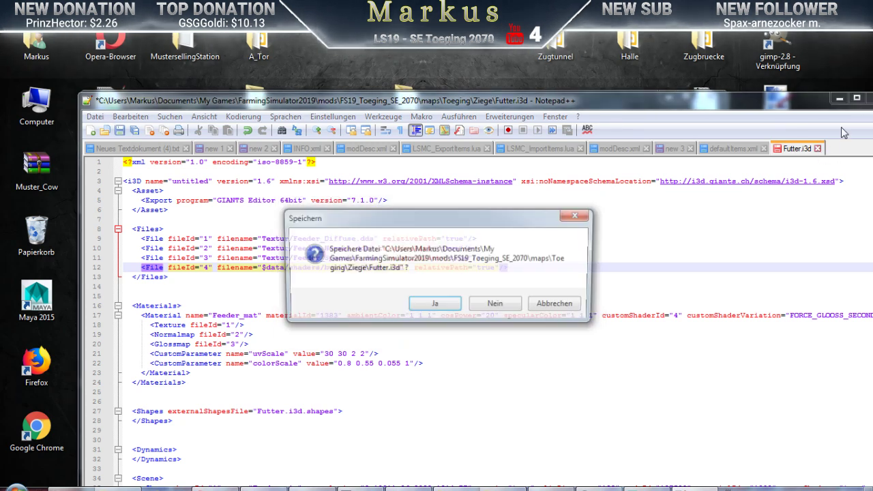
left_click(497, 306)
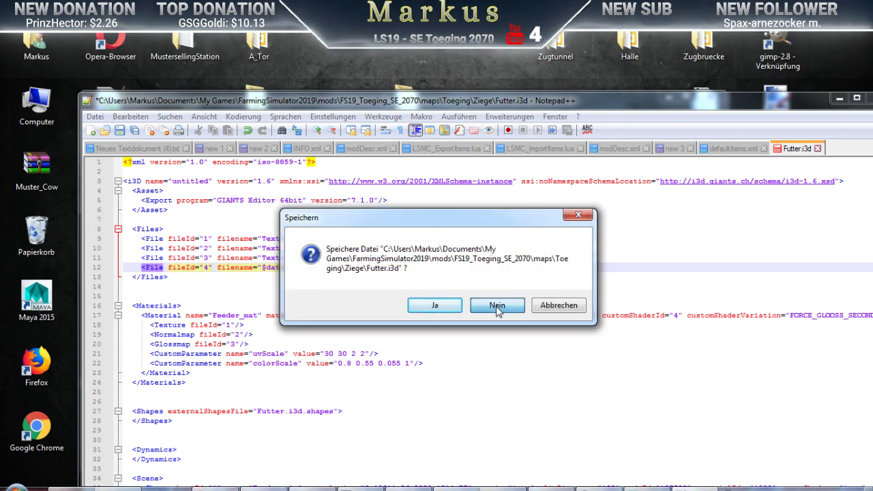
left_click(866, 100)
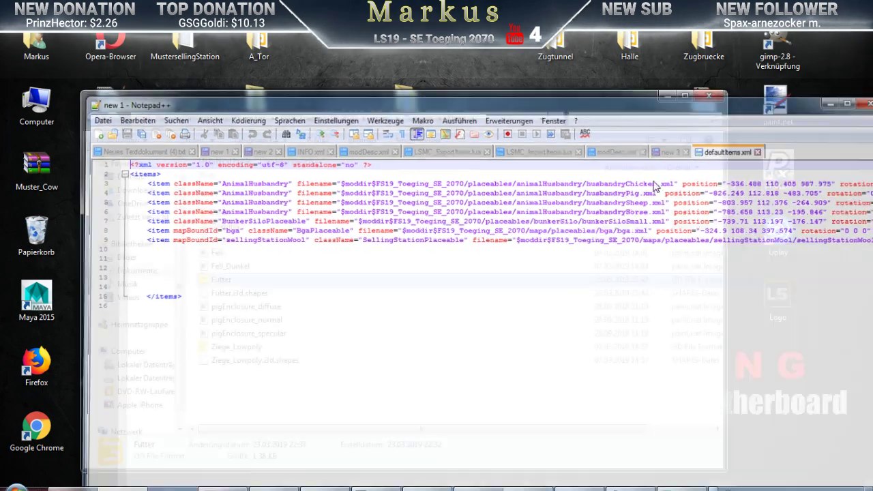
Open Futter.i3d in Notepad++ and shorten the Feeder diffuse, normal and specular file paths so they start with Textur/
right_click(239, 285)
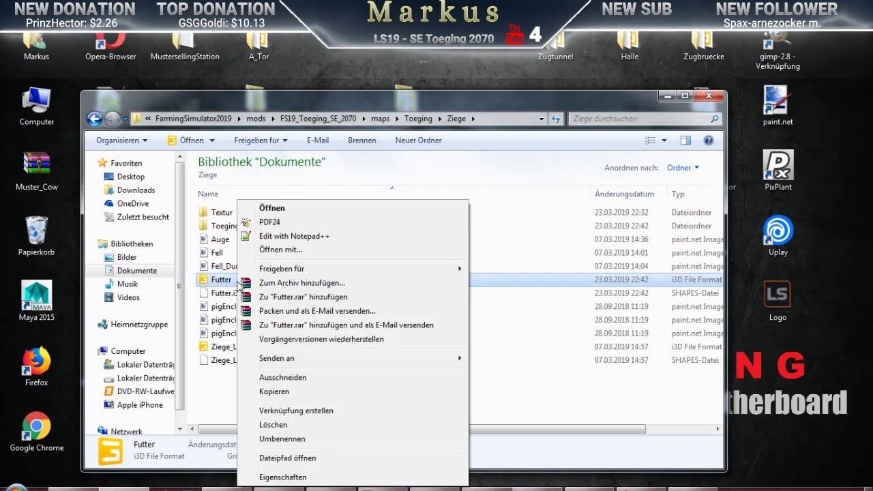
left_click(290, 233)
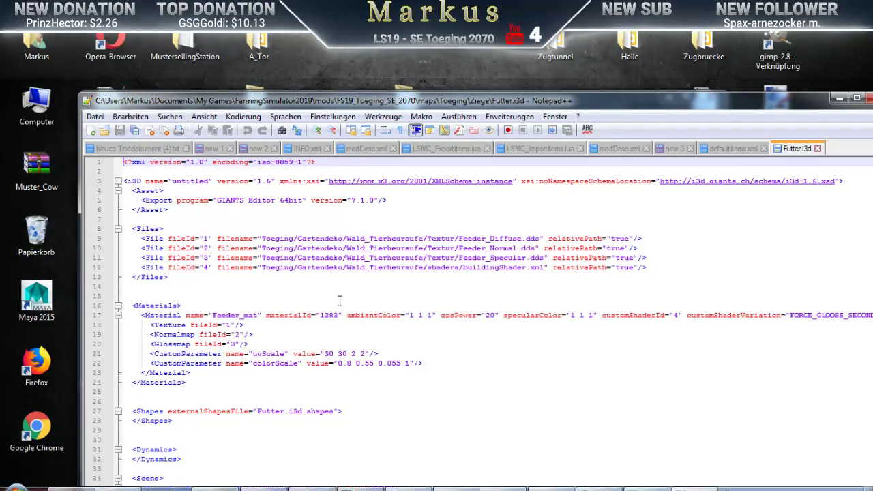
left_click_drag(429, 239, 266, 240)
key("Delete")
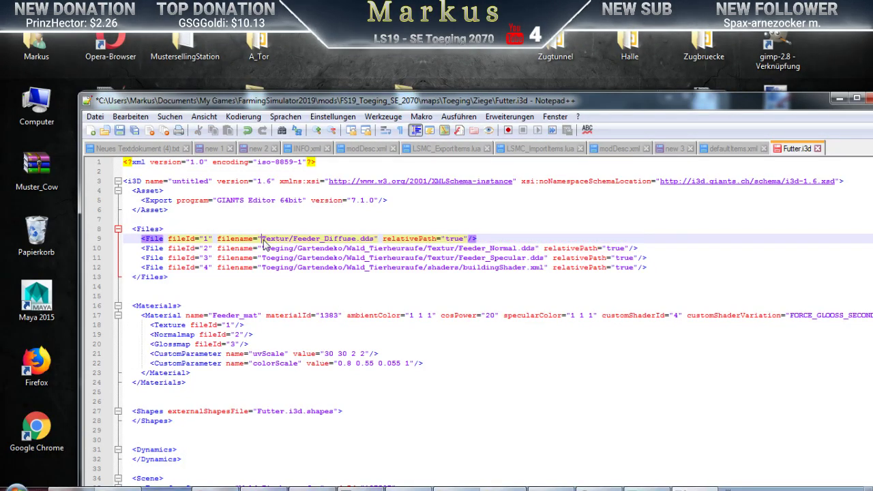
left_click_drag(430, 250, 336, 249)
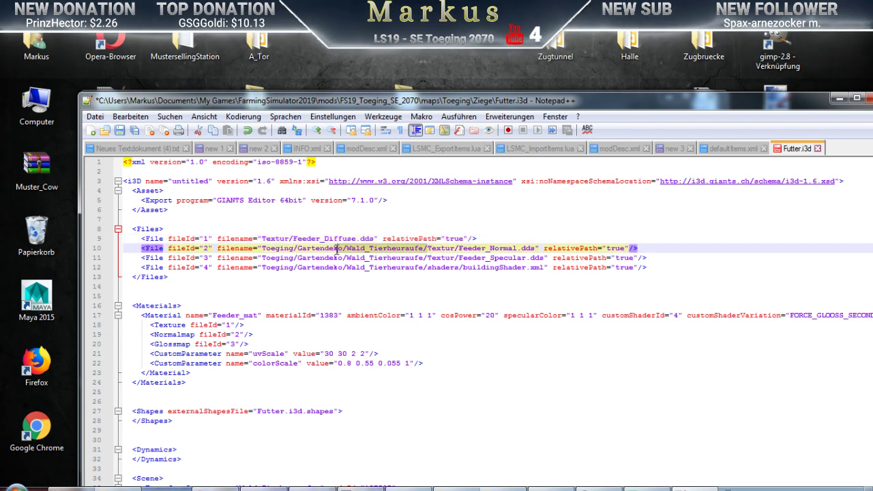
key("Delete")
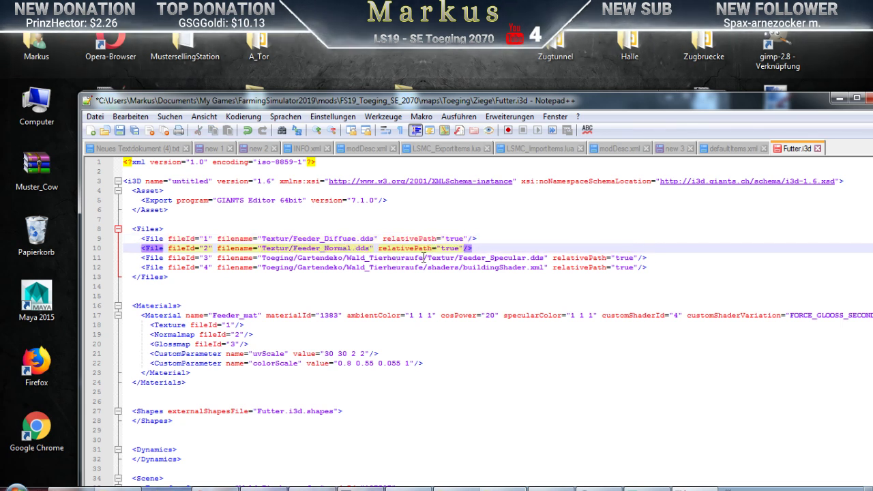
left_click_drag(429, 258, 269, 256)
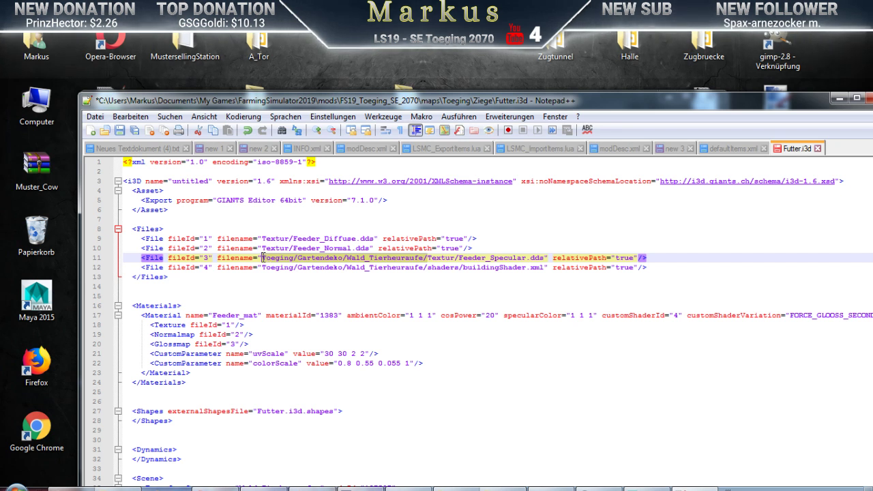
key("Delete")
Change the shader path in Futter.i3d to $data/shaders/buildingShader.xml, save the file and close the editor
left_click_drag(427, 268, 306, 269)
left_click(417, 276)
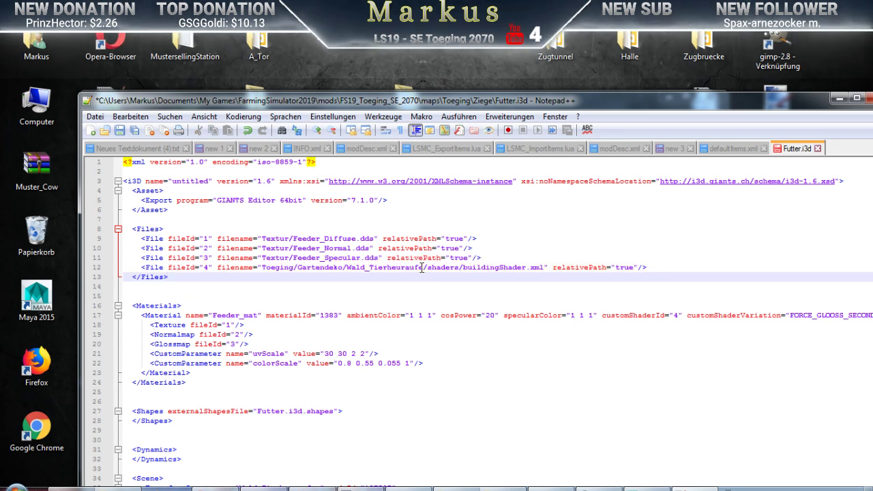
left_click(421, 268)
left_click_drag(393, 268, 287, 268)
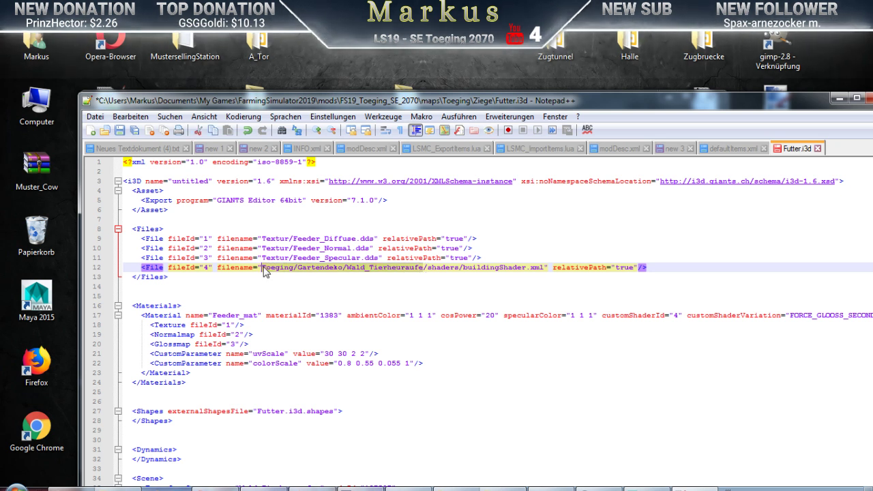
key("Delete")
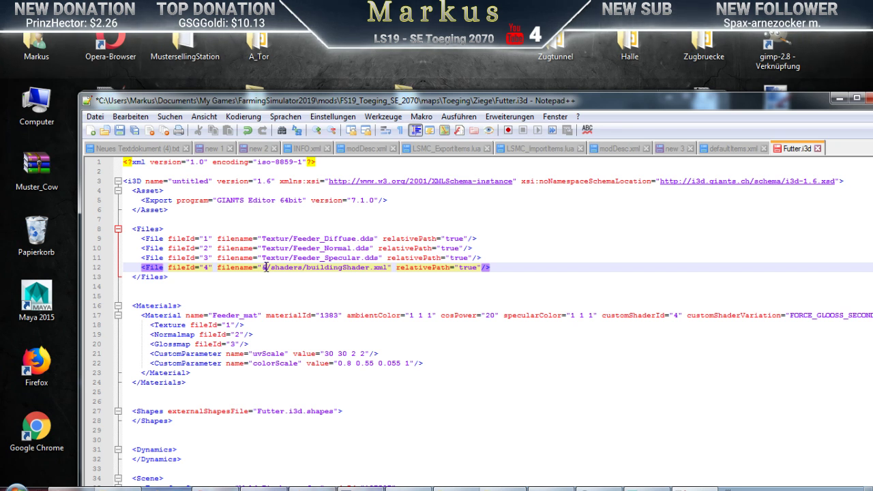
type("&/&%")
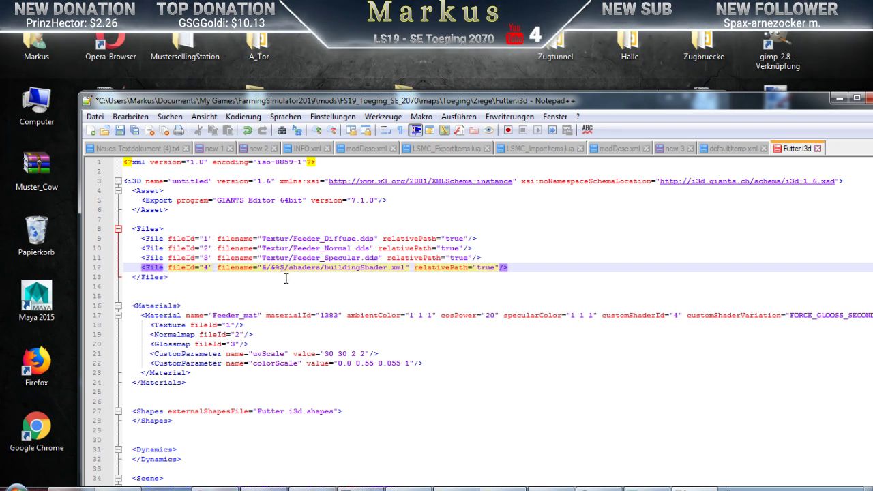
key("BackSpace")
key("BackSpace")
key("BackSpace")
key("BackSpace")
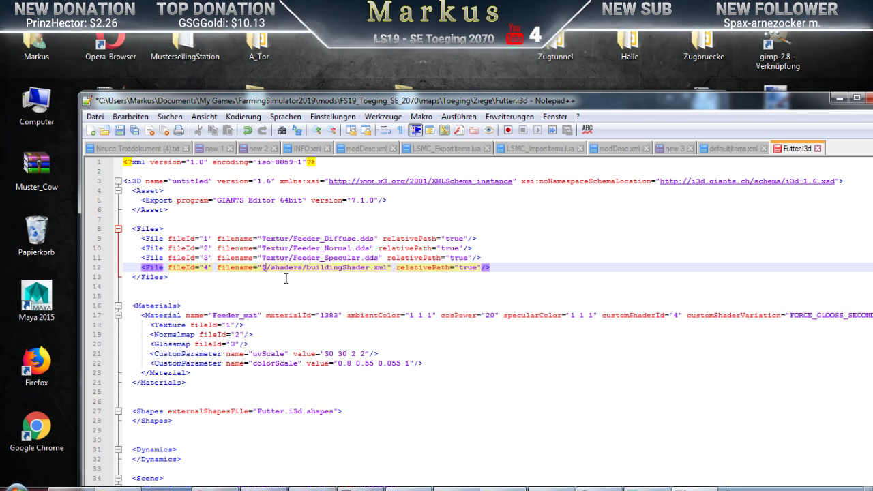
type("data")
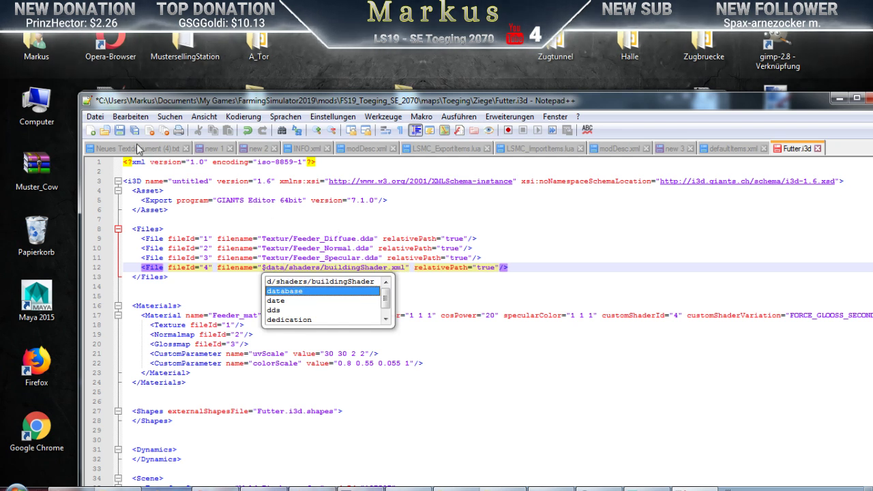
left_click(119, 131)
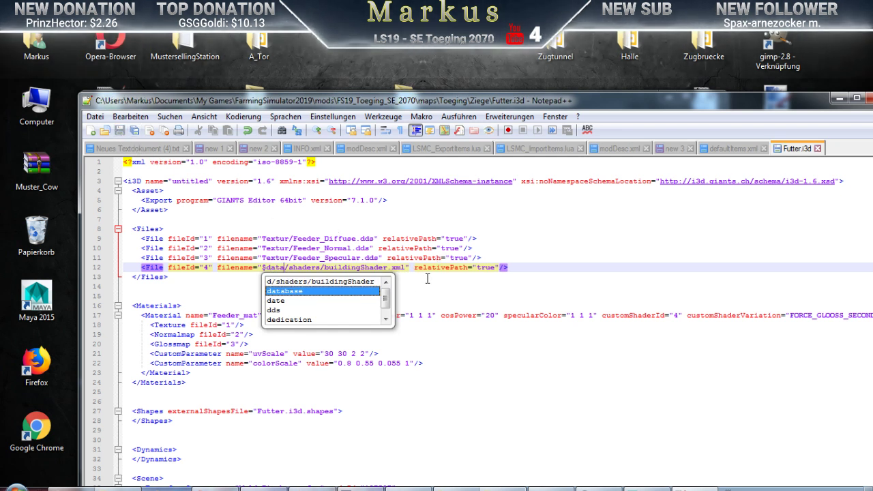
left_click(869, 100)
Open Futter in GIANTS Editor 8.1.0 and select the Wald_Tierheuraufe group to check the feeder model
double_click(221, 281)
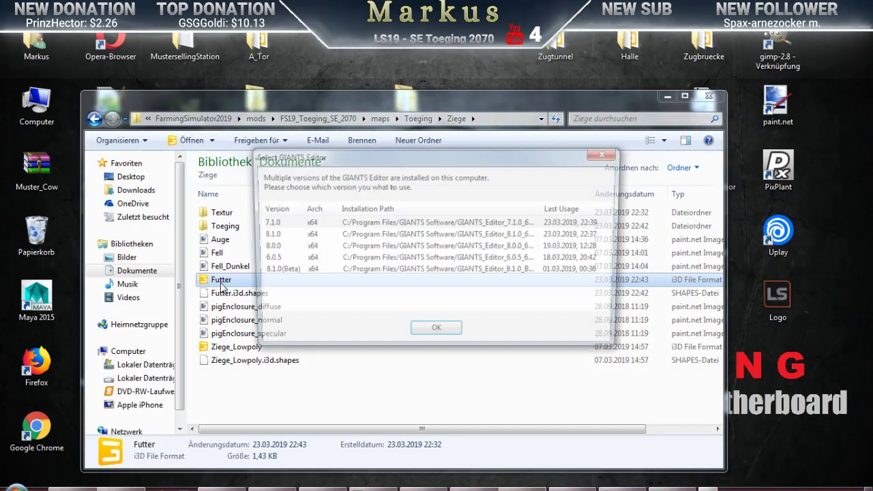
left_click(425, 236)
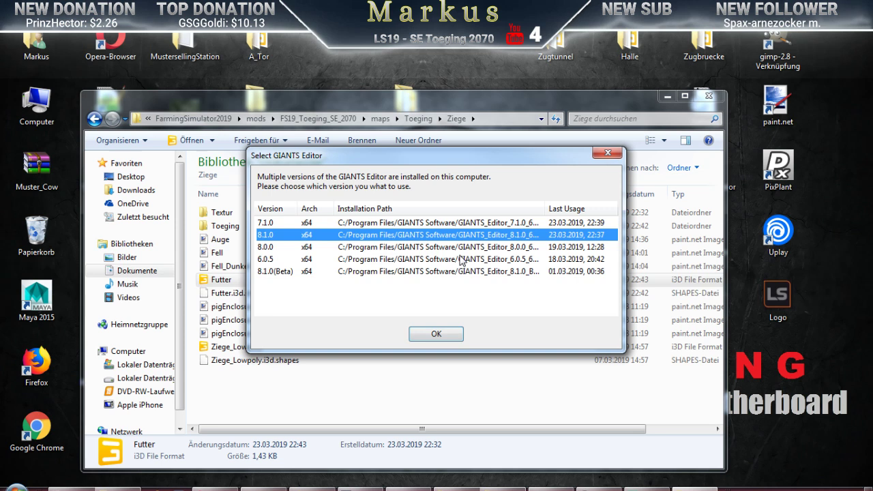
left_click(436, 334)
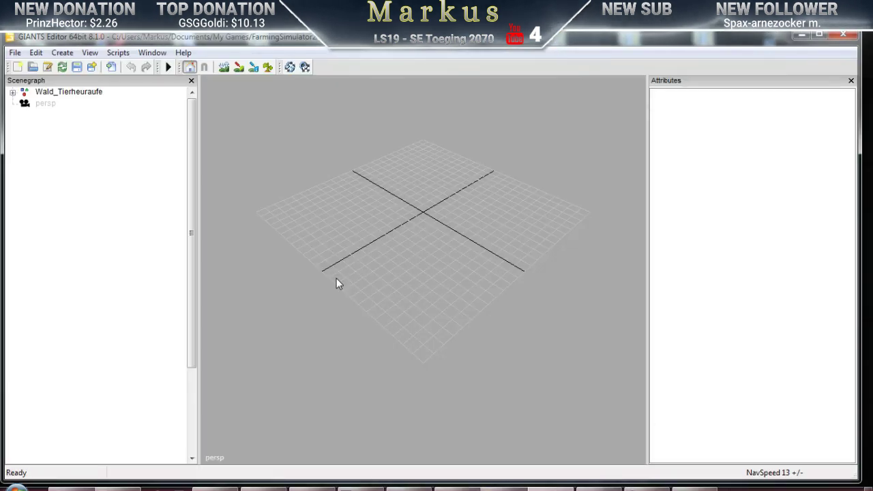
left_click(55, 93)
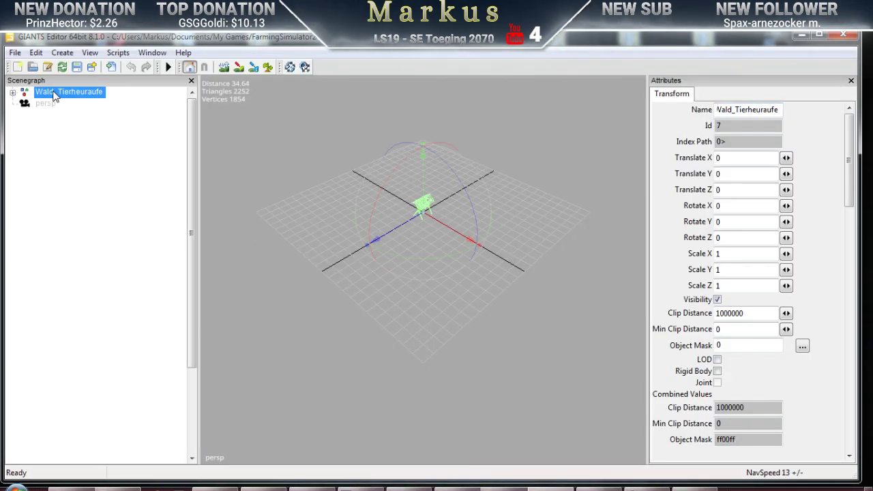
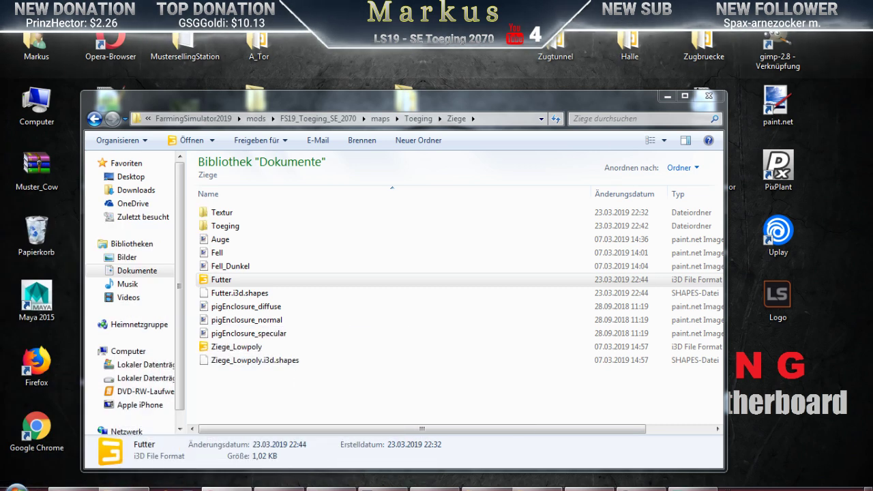
Check the general file properties of the desktop Logo image and view the picture in the photo viewer
right_click(776, 300)
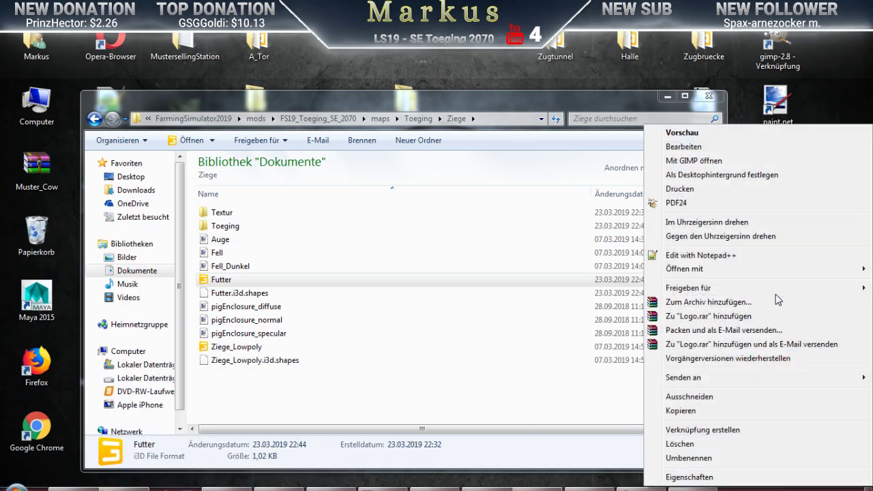
left_click(691, 477)
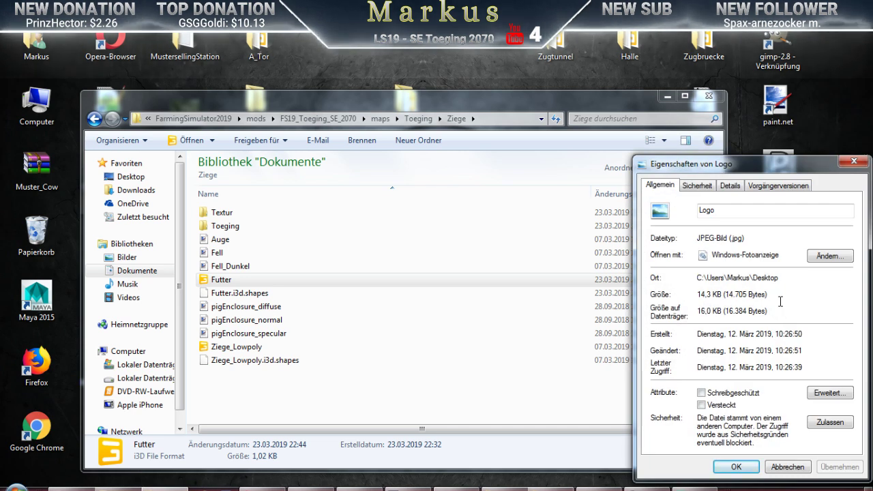
left_click(855, 162)
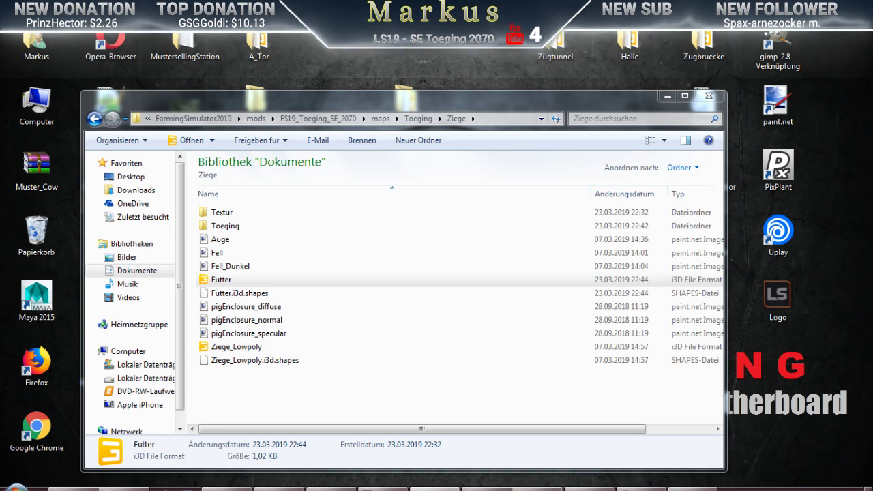
double_click(778, 297)
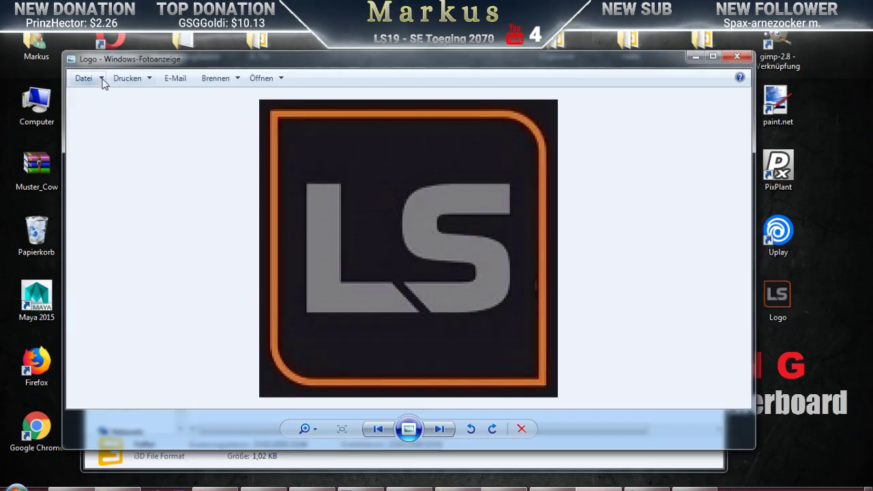
left_click(736, 56)
Look up the Logo image's pixel dimensions in its detailed file properties
right_click(783, 315)
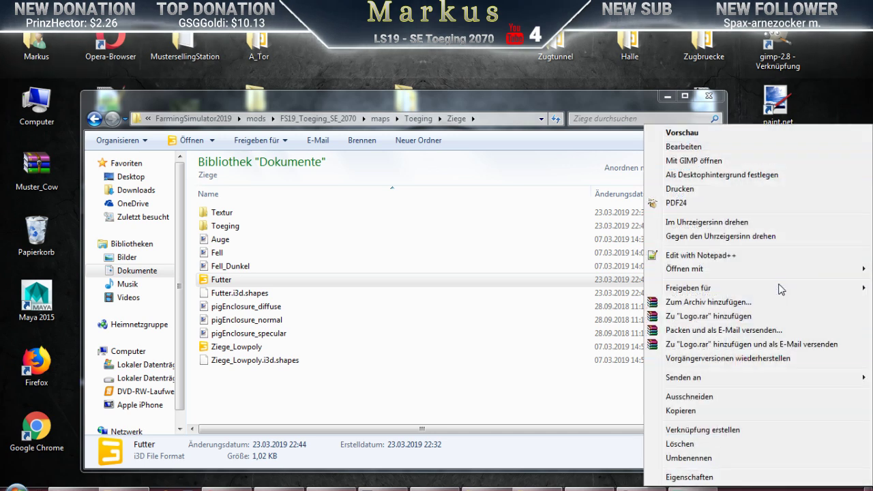
left_click(687, 477)
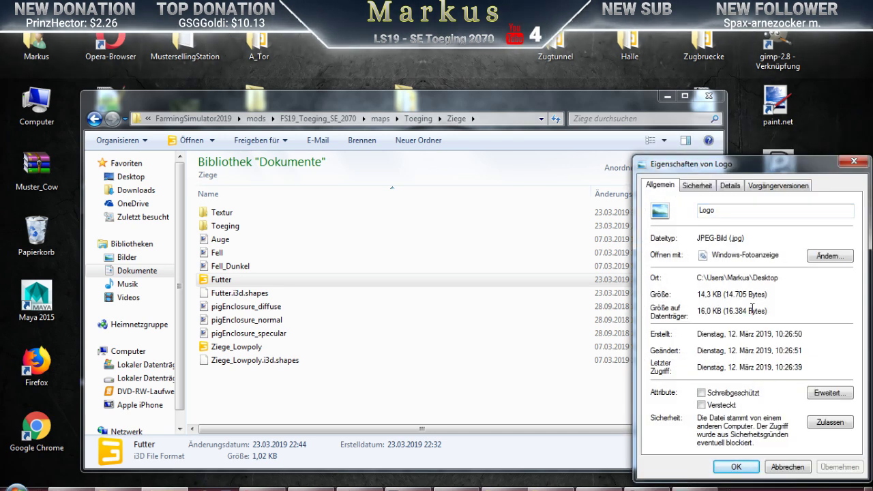
left_click(730, 185)
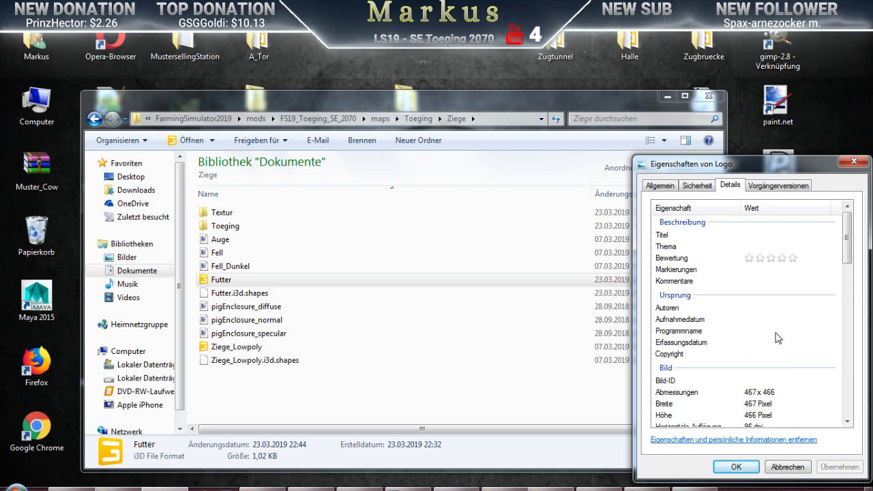
left_click(854, 163)
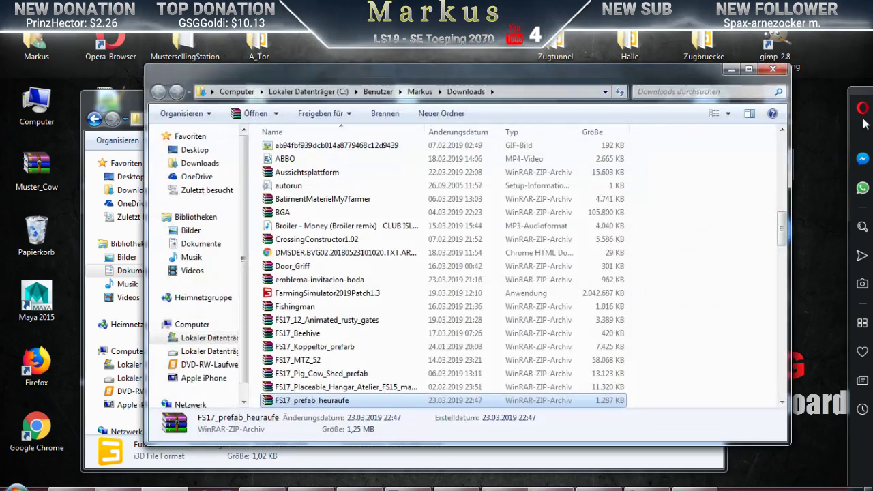
Close the Downloads folder window and delete Futter and Futter.i3d.shapes from the Ziege folder
key("alt+F4")
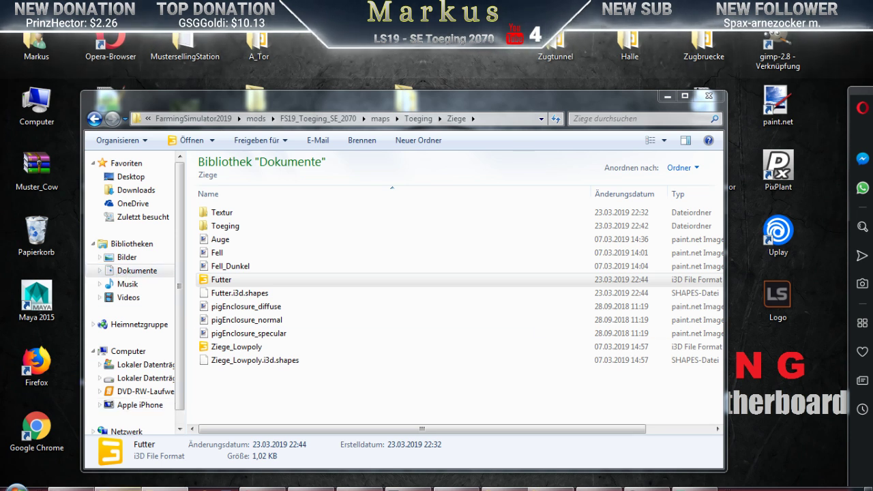
left_click(227, 294, "ctrl")
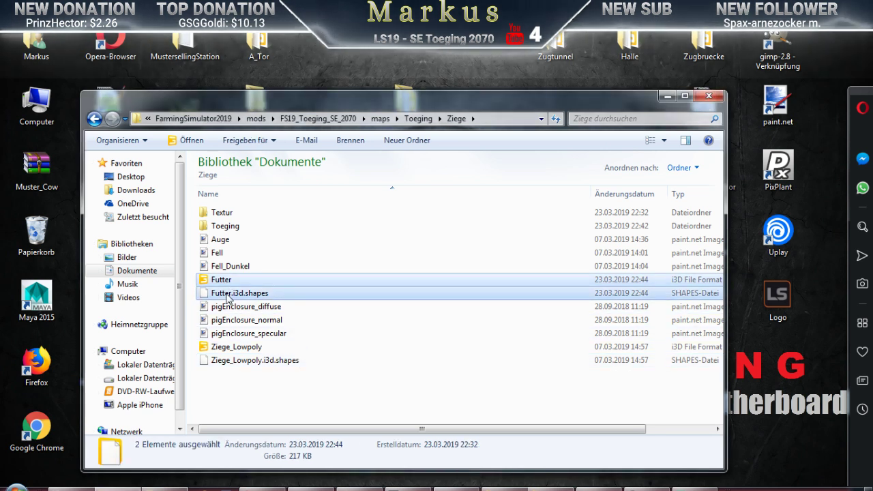
key("Delete")
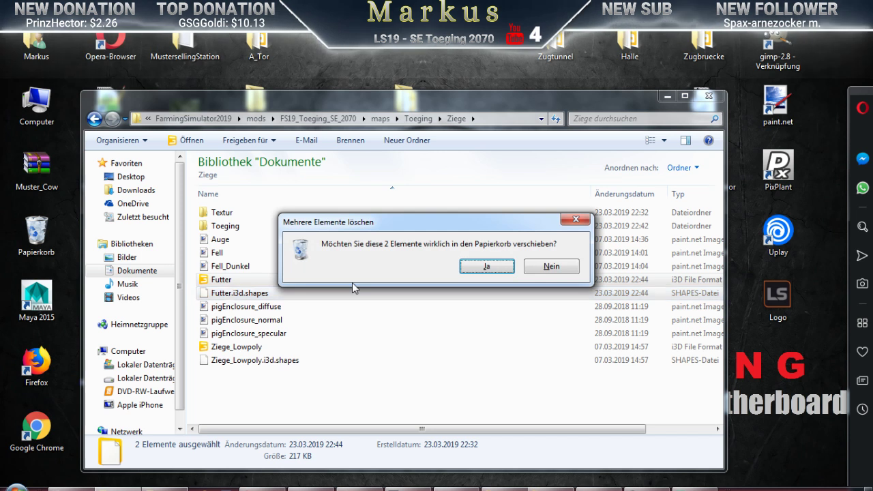
left_click(487, 266)
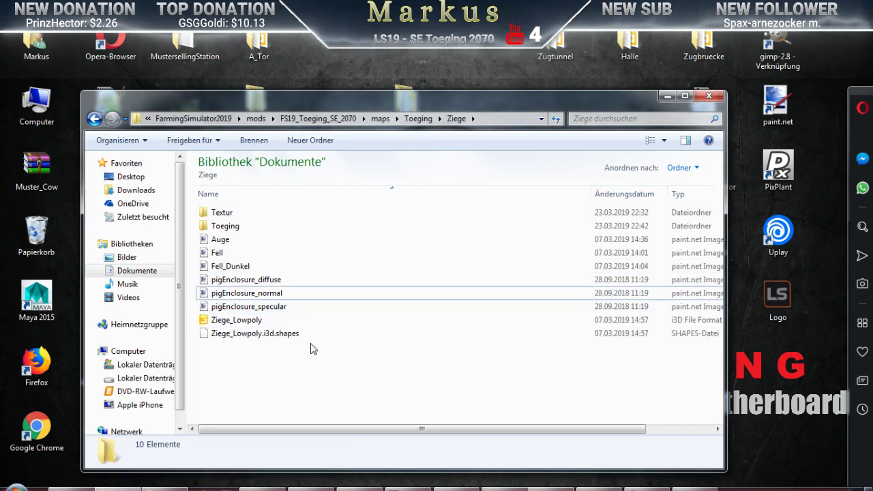
Paste the copied raufe and raufe.i3d.shapes files into the Ziege folder and open raufe.i3d in Notepad++
right_click(234, 359)
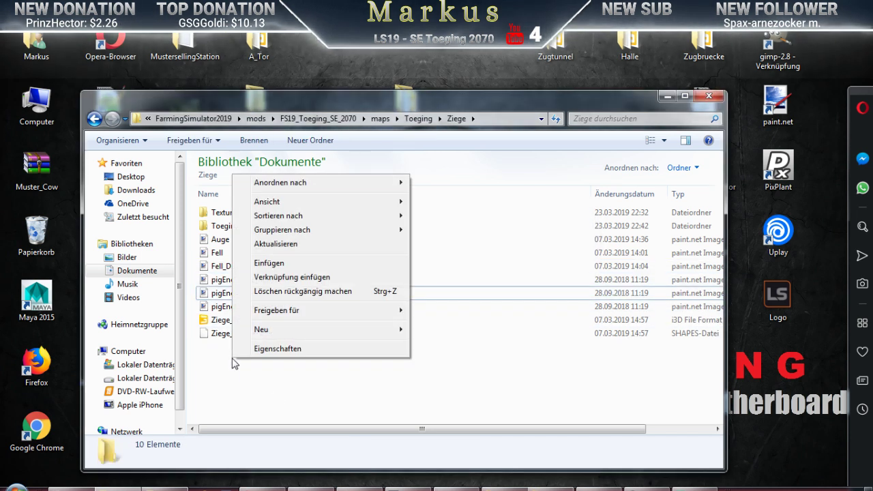
left_click(282, 263)
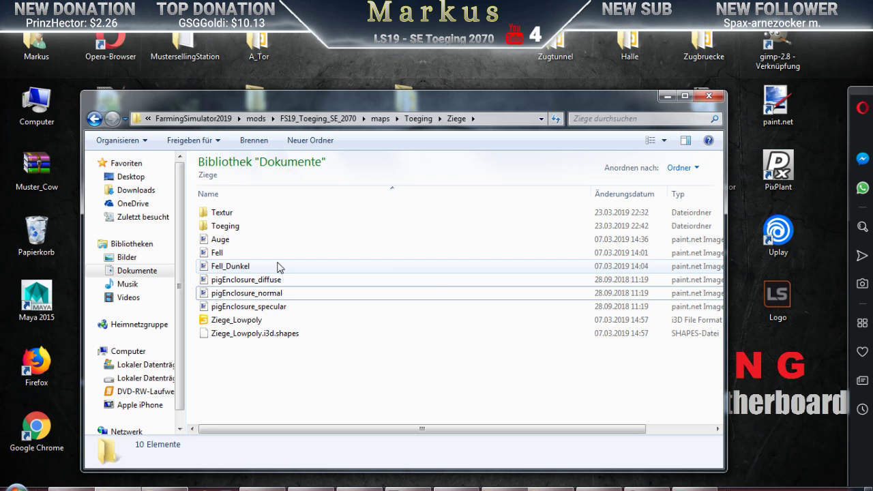
left_click(229, 386)
left_click(224, 323)
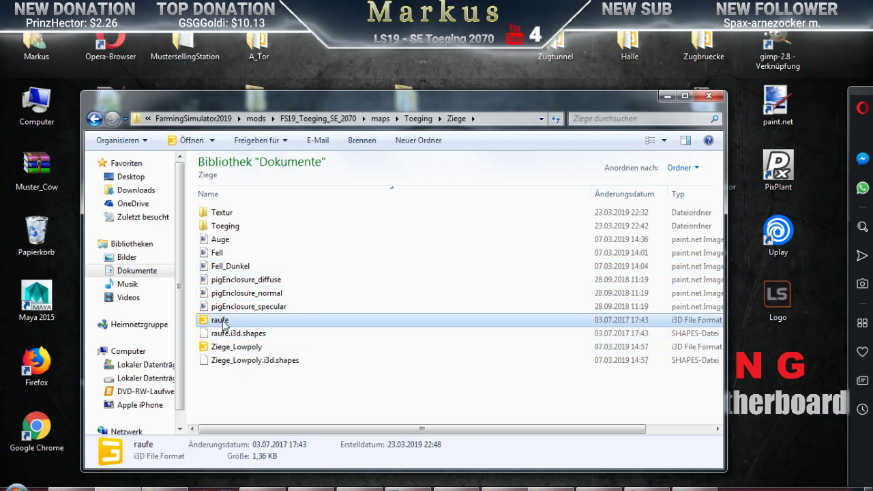
right_click(224, 325)
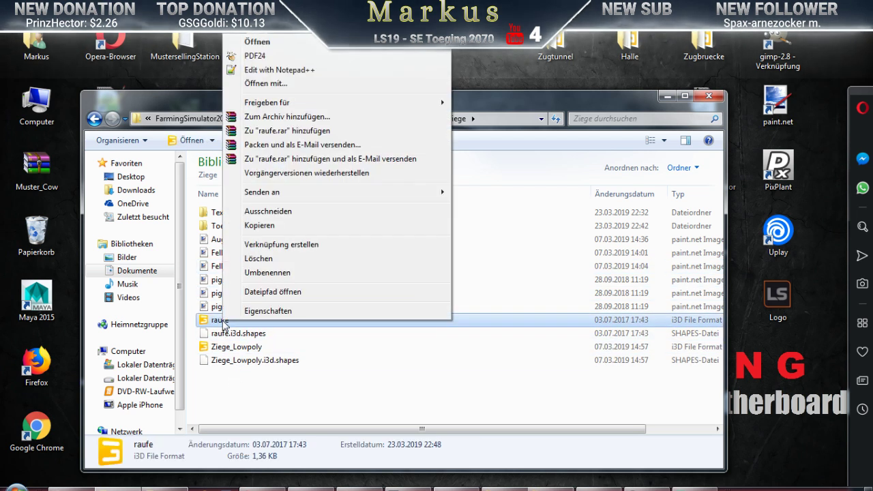
left_click(270, 71)
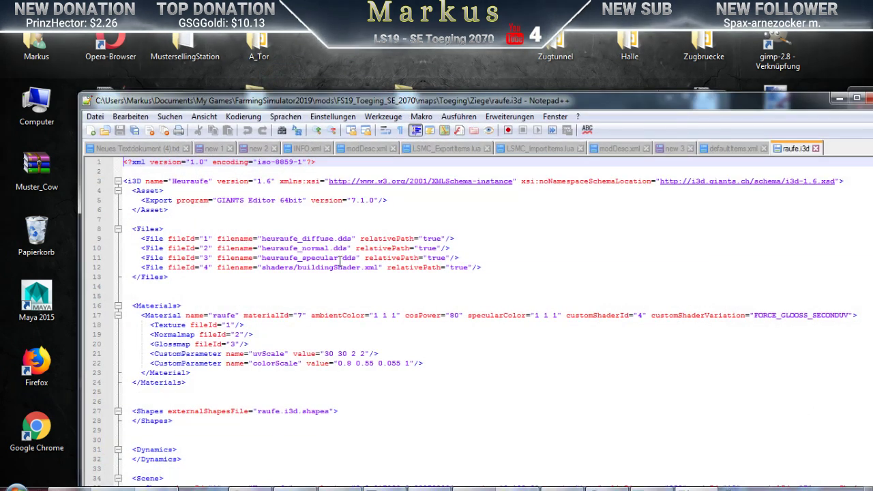
Prefix the buildingShader.xml path of file ID 4 with $data/ so it reads $data/shaders/buildingShader.xml
left_click(261, 267)
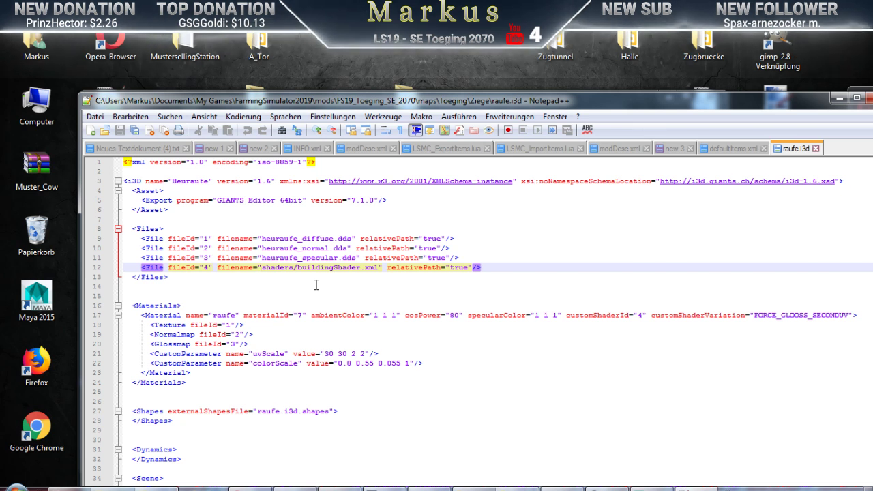
type("$")
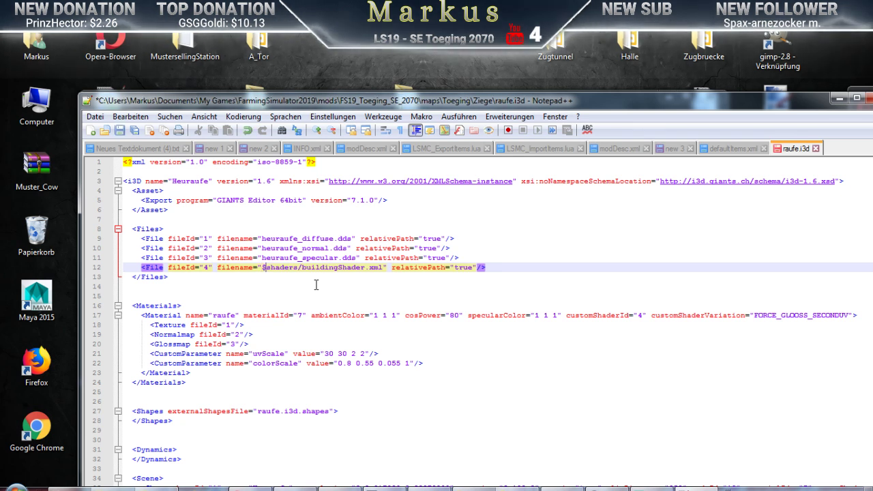
type("data")
type("/")
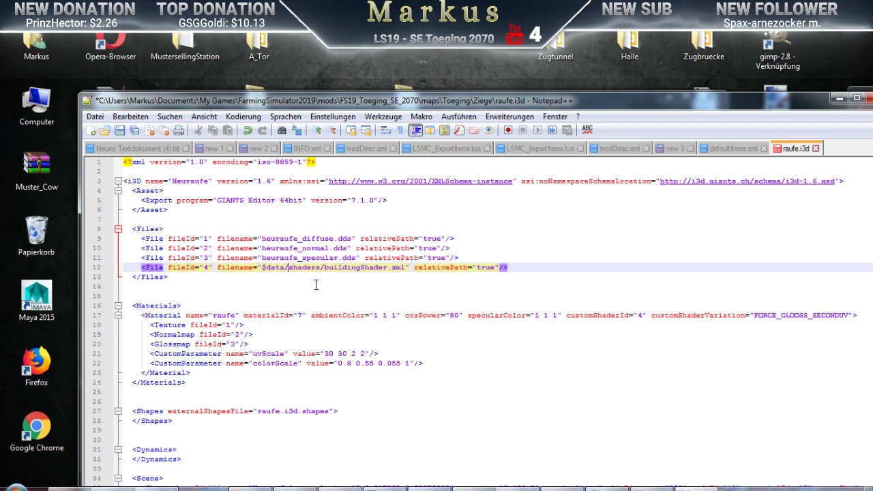
Add the Textur/ folder prefix to the heuraufe_specular.dds and heuraufe_normal.dds filenames in the Files section
left_click(262, 258)
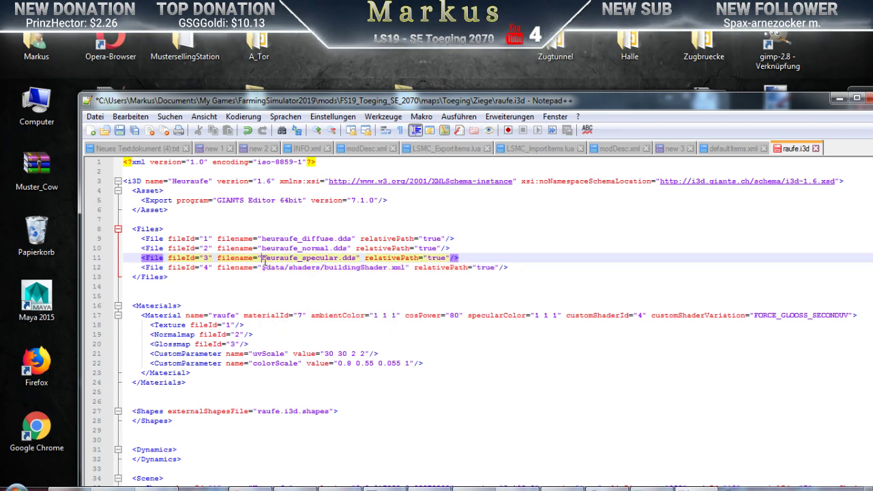
type("Textur")
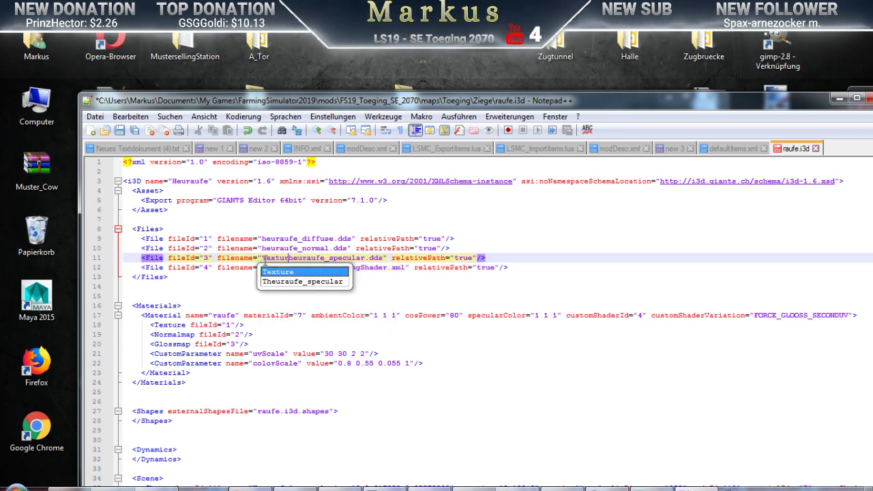
type("/")
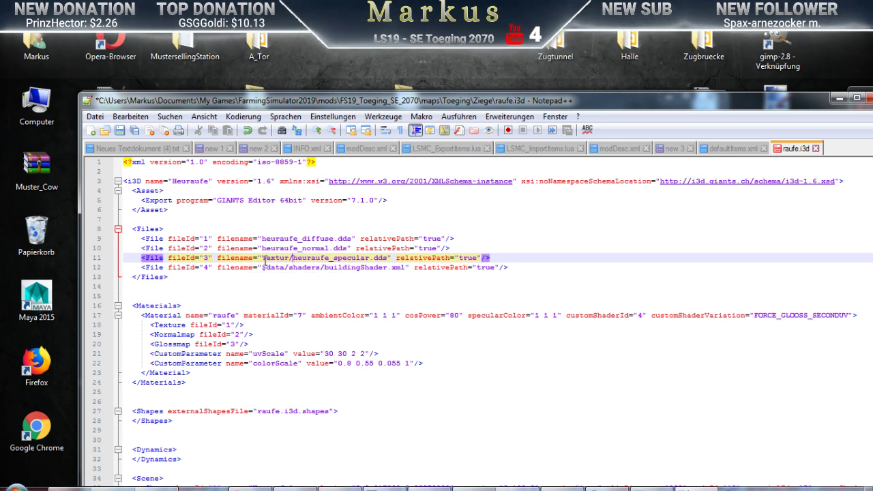
key("Up")
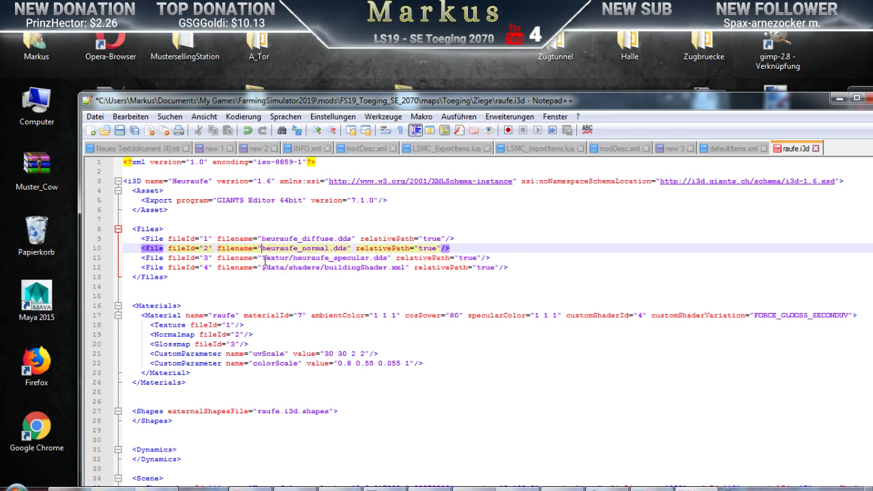
type("Textur/")
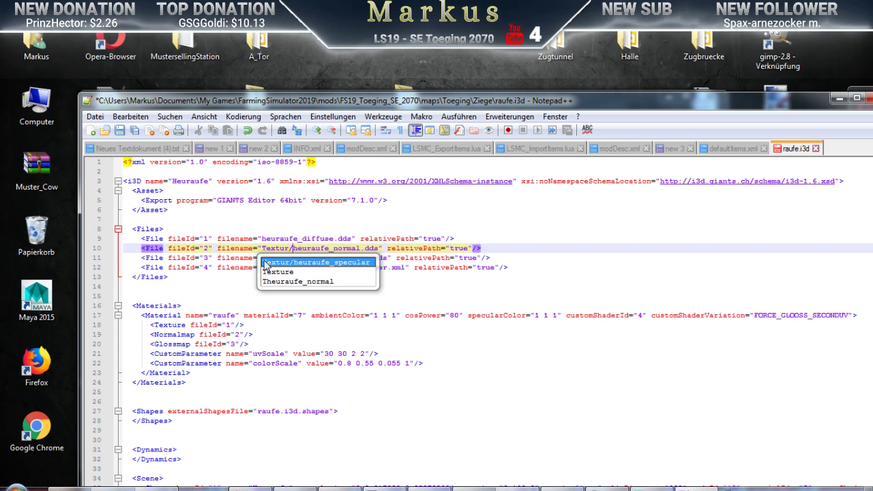
key("Escape")
key("Up")
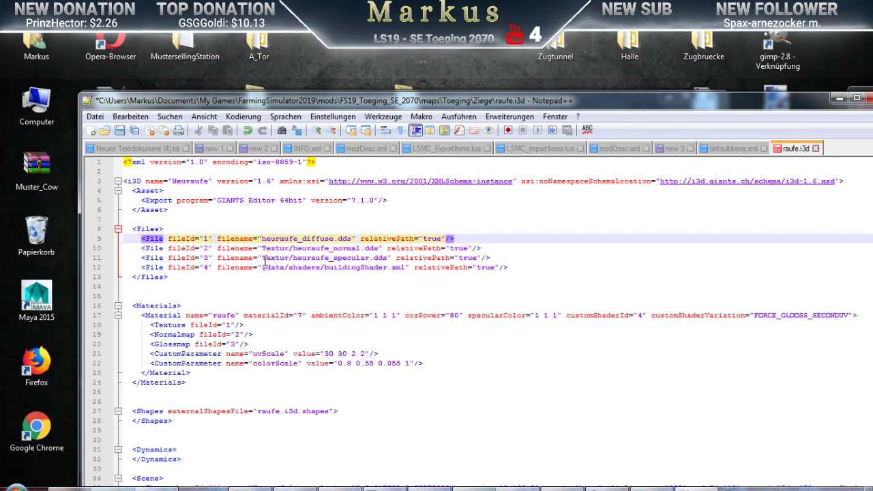
Prefix the heuraufe_diffuse.dds path with "Textur/" in raufe.i3d, save the file, and close Notepad++
type("Textur")
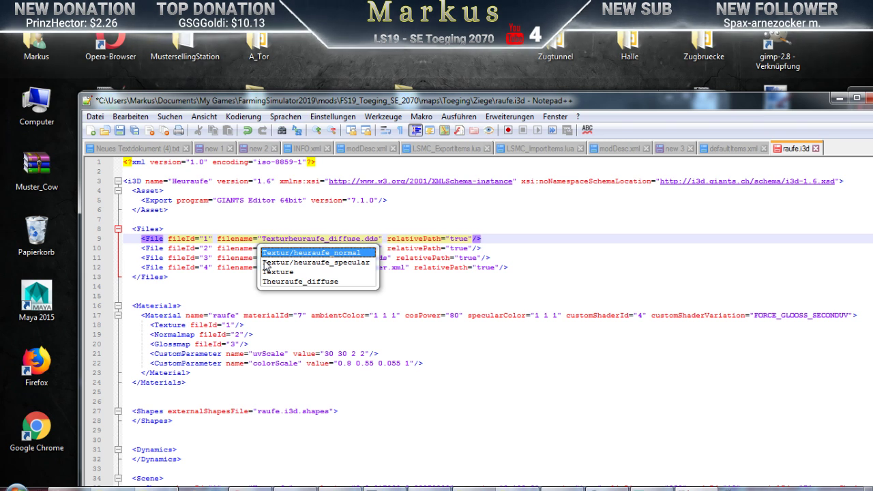
type("/")
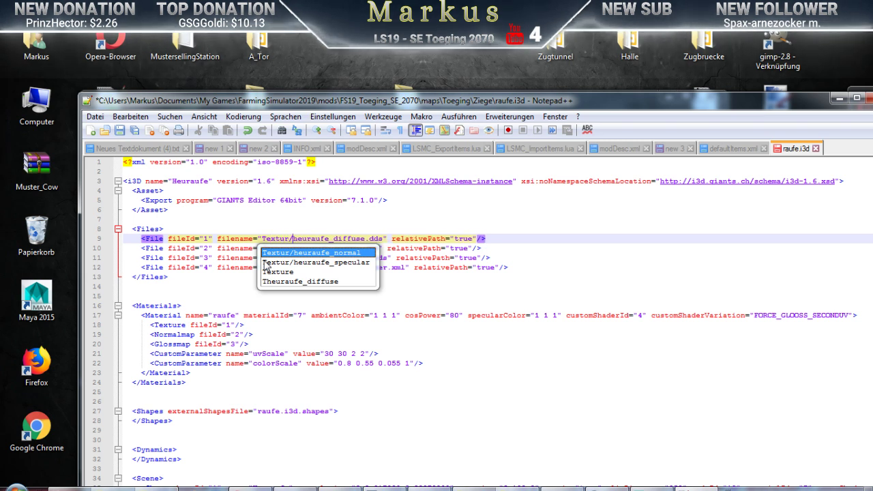
left_click(299, 221)
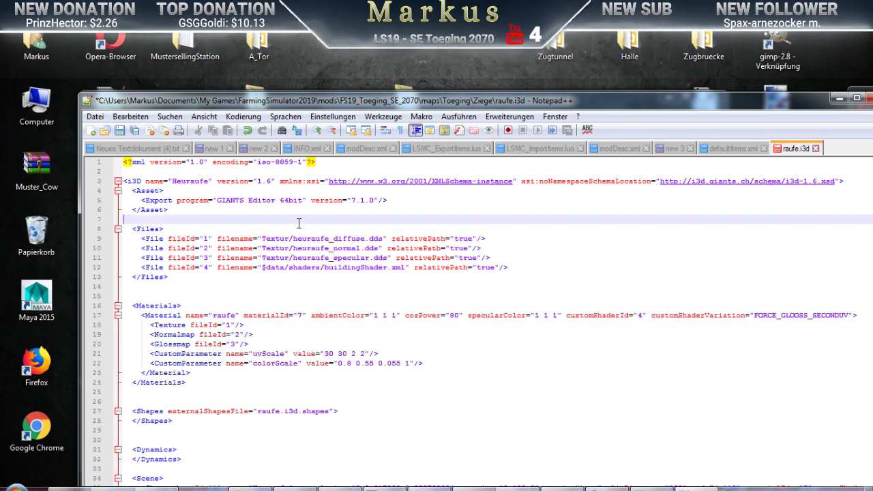
left_click(119, 130)
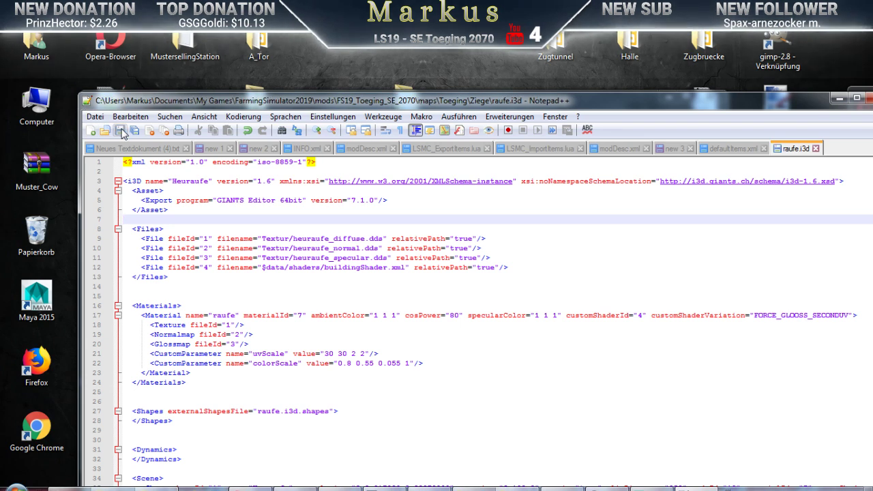
left_click(816, 148)
double_click(814, 96)
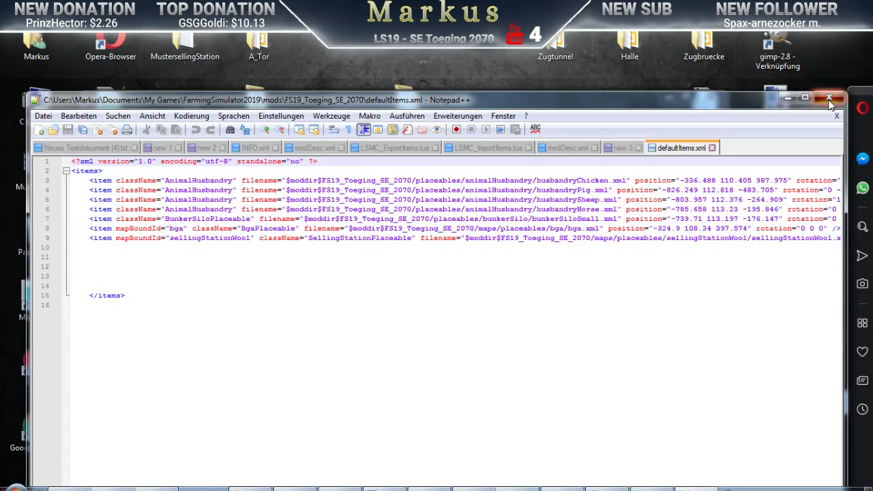
left_click(765, 96)
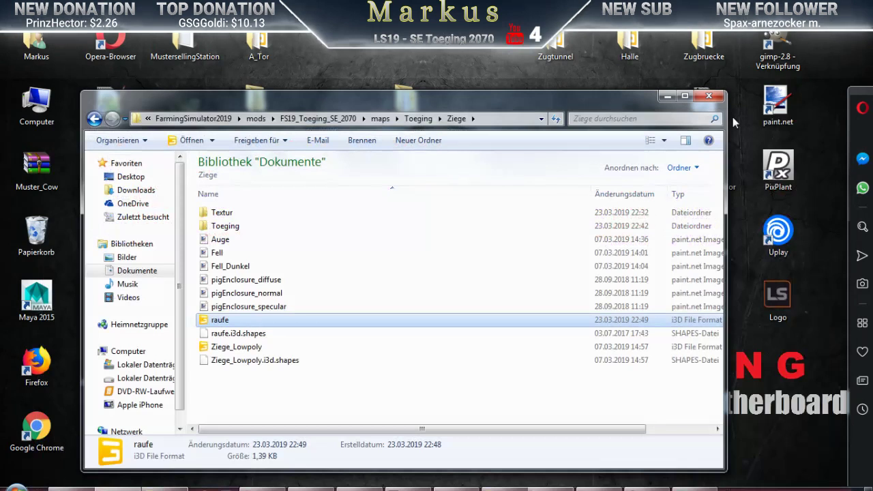
Open the raufe model in GIANTS Editor 8.1.0 to check its texture loading, and close the editor
double_click(214, 323)
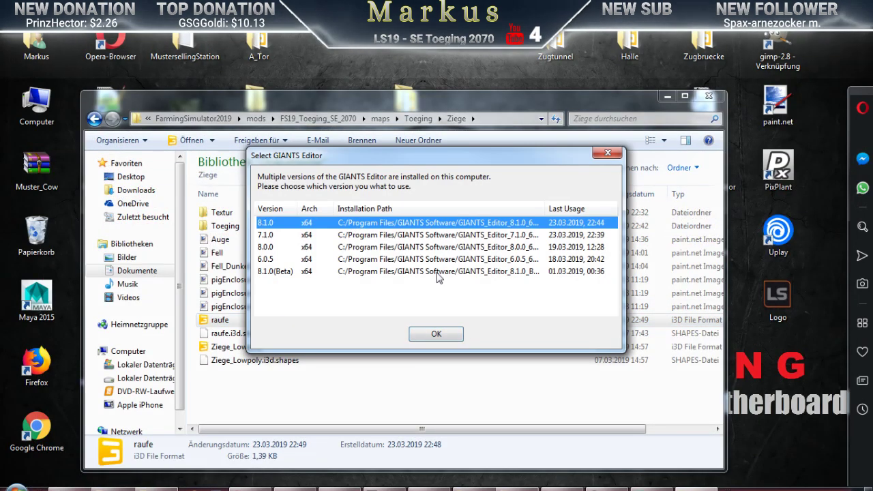
left_click(436, 333)
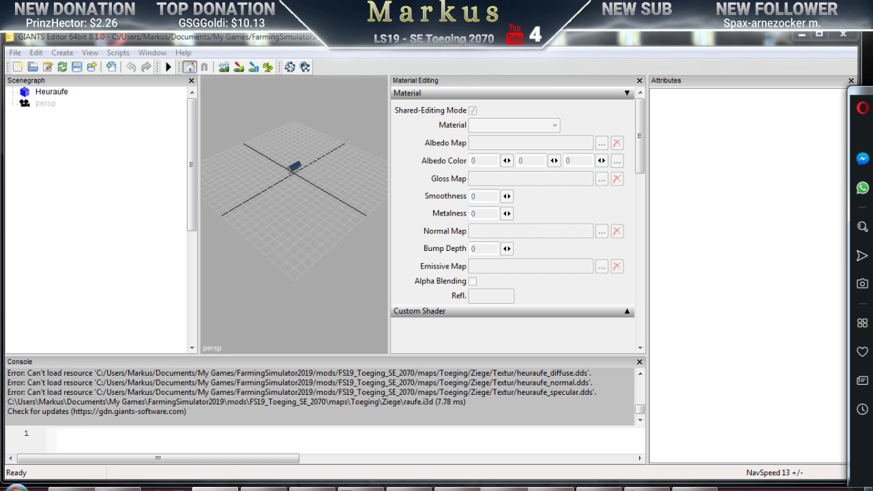
left_click(767, 201)
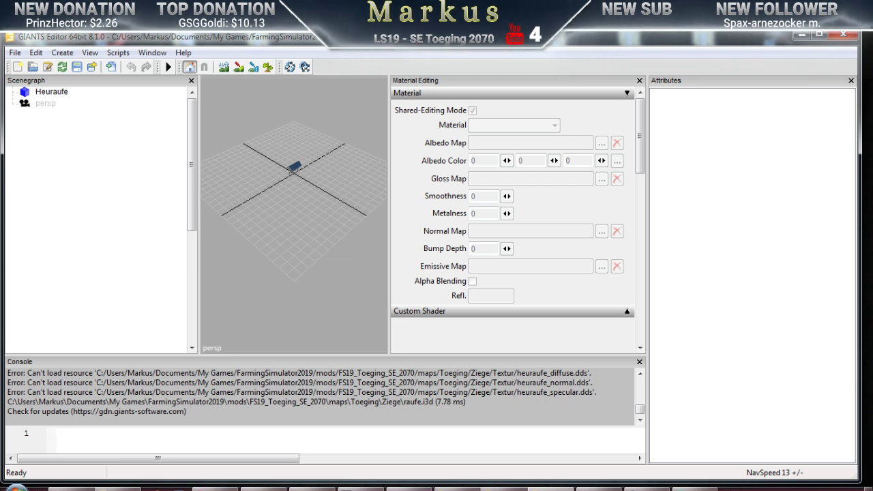
left_click(844, 34)
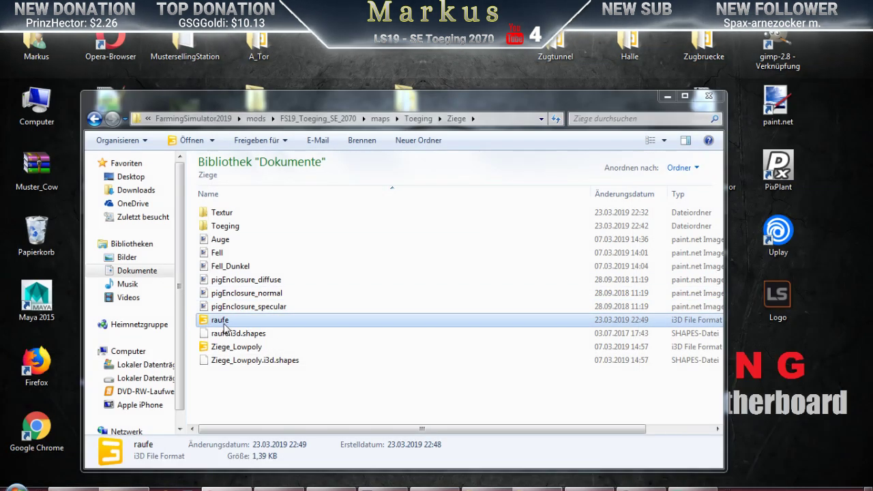
Check the texture file names in the Textur folder and compare them with raufe.i3d in Notepad++
double_click(215, 213)
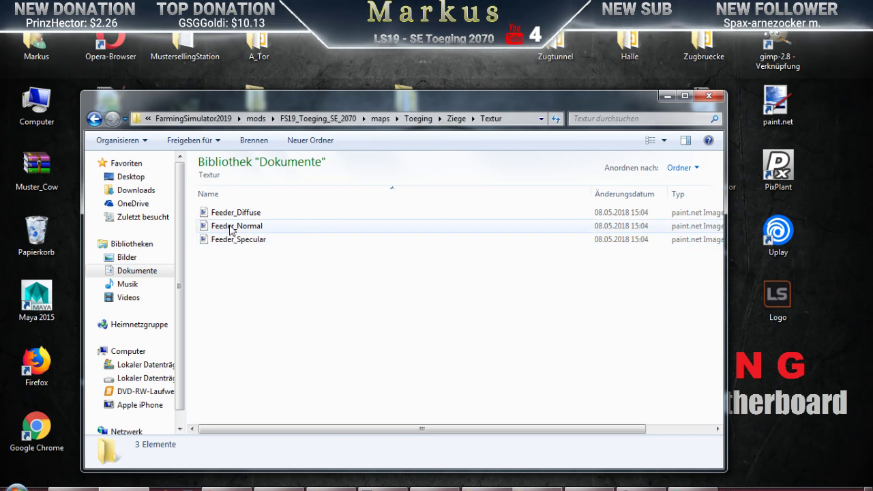
left_click(94, 119)
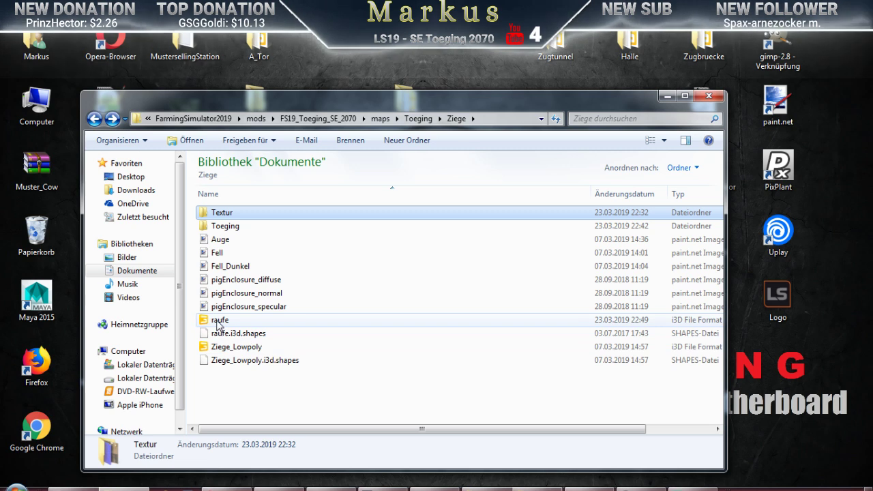
right_click(217, 320)
left_click(273, 69)
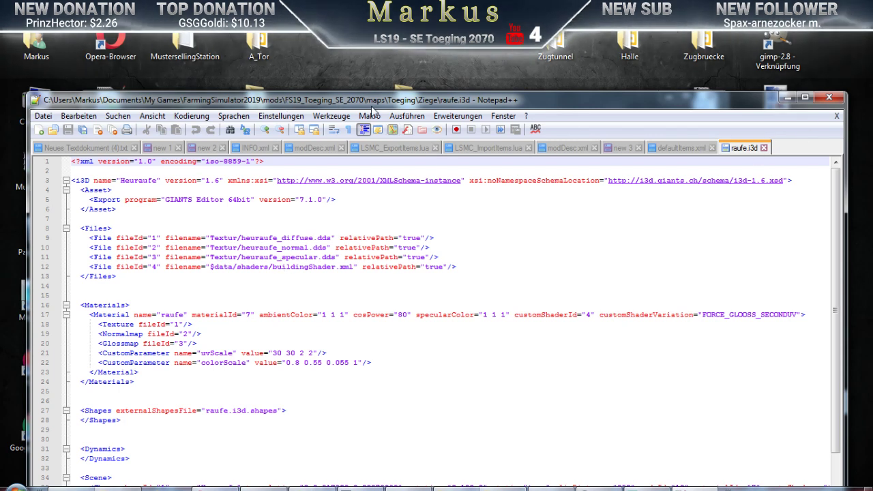
left_click_drag(373, 106, 367, 300)
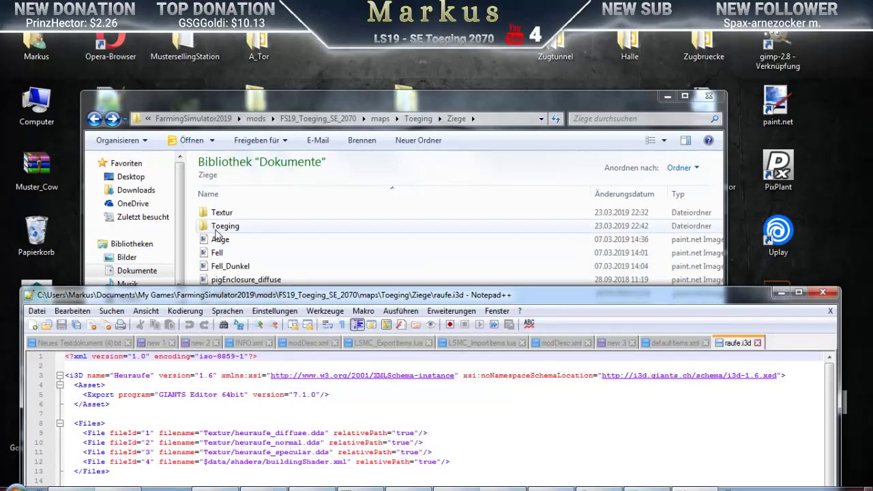
Examine the texture files inside Ziege's nested Toeging folder, under Gartendeko, Wald_Tierheuraufe and Textur
double_click(217, 227)
double_click(224, 214)
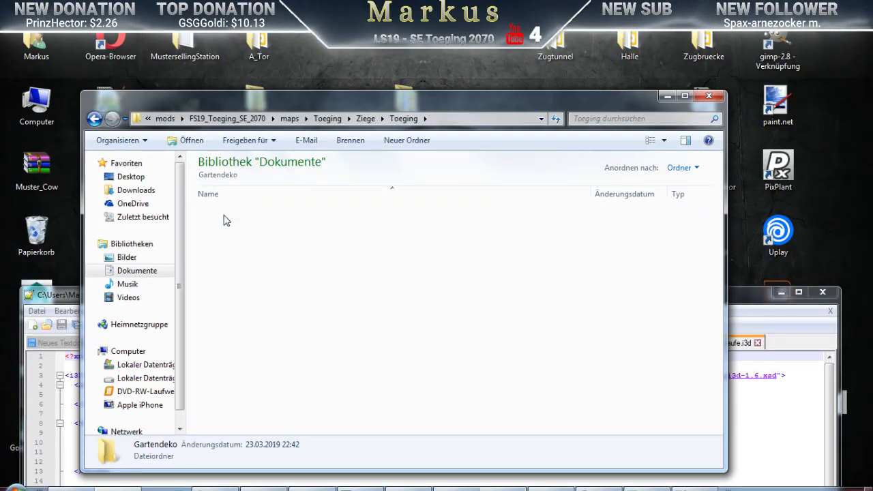
double_click(235, 214)
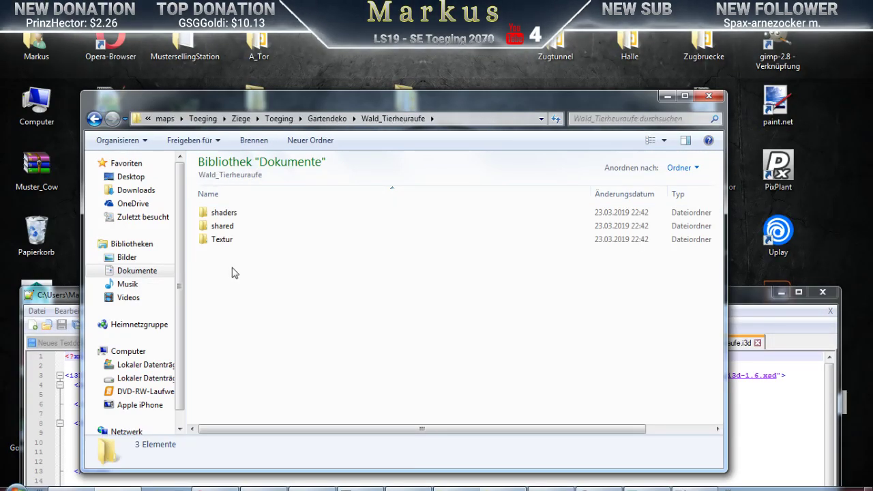
double_click(223, 240)
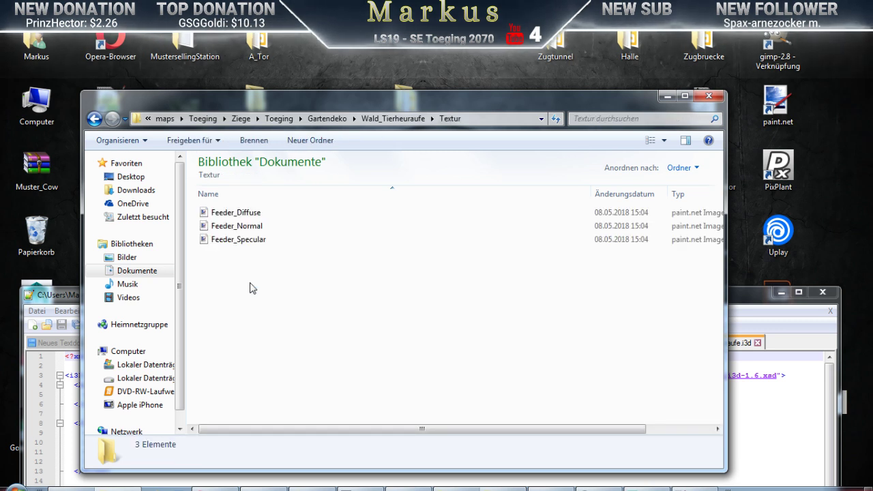
left_click(95, 120)
left_click(95, 121)
left_click(95, 121)
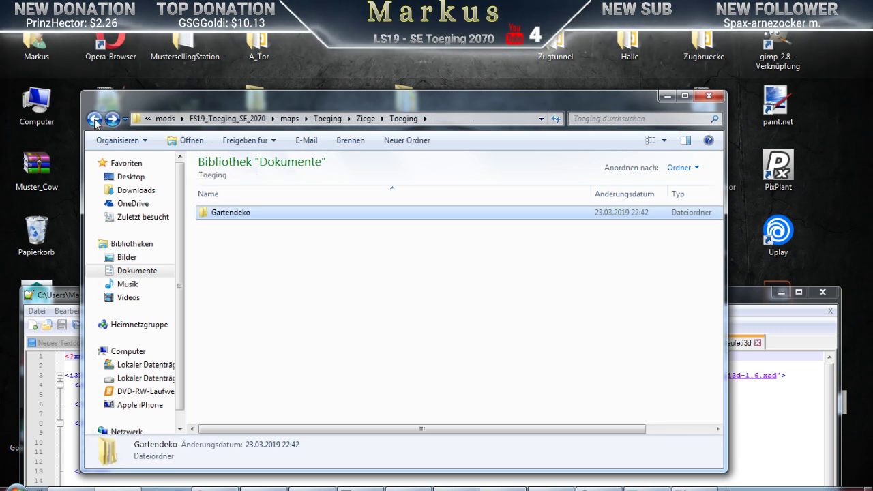
Delete the nested Toeging folder from the Ziege folder and close Notepad++
left_click(95, 120)
right_click(223, 226)
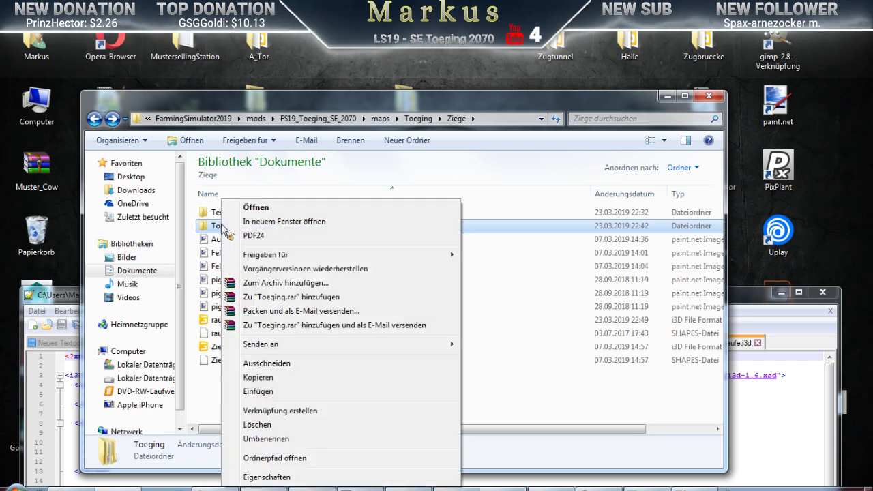
left_click(259, 426)
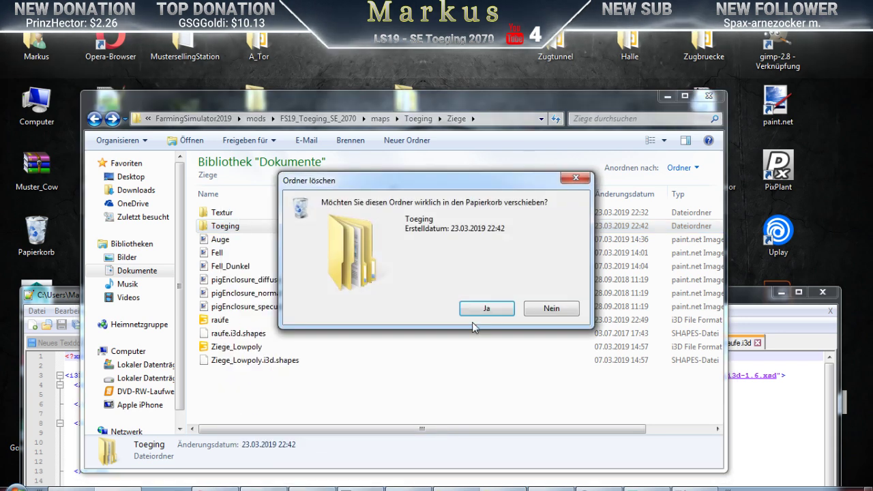
left_click(480, 310)
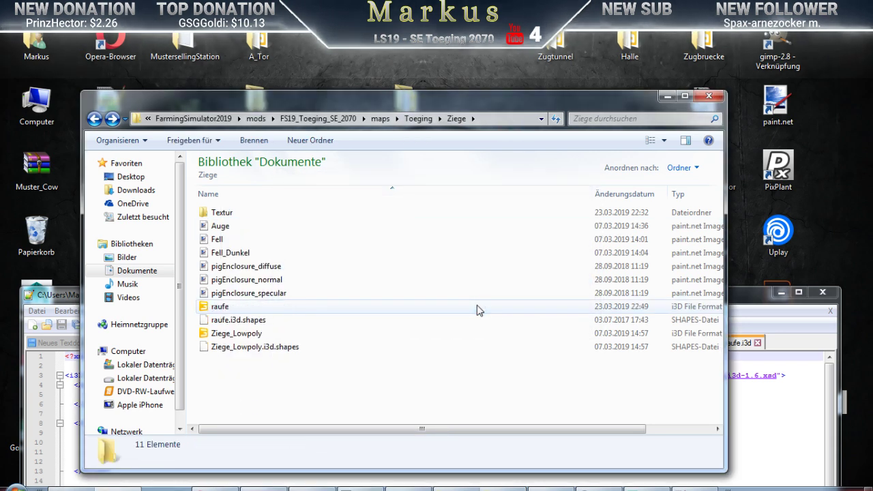
left_click(667, 97)
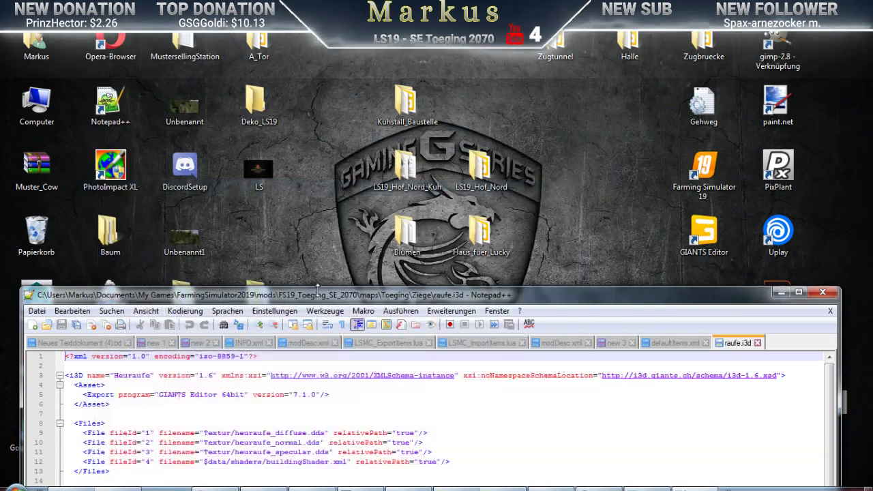
left_click(823, 293)
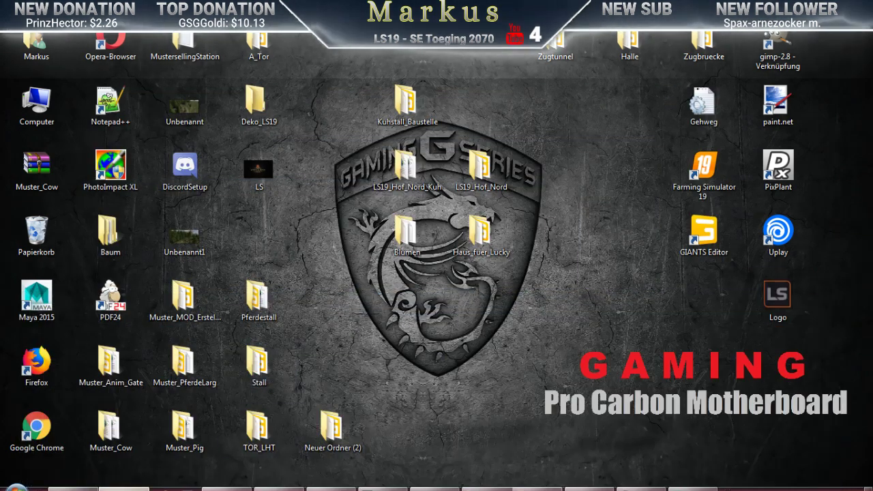
Open the raufe model in GIANTS Editor 8.1.0 and hide the Attributes and Console displays
left_click(171, 489)
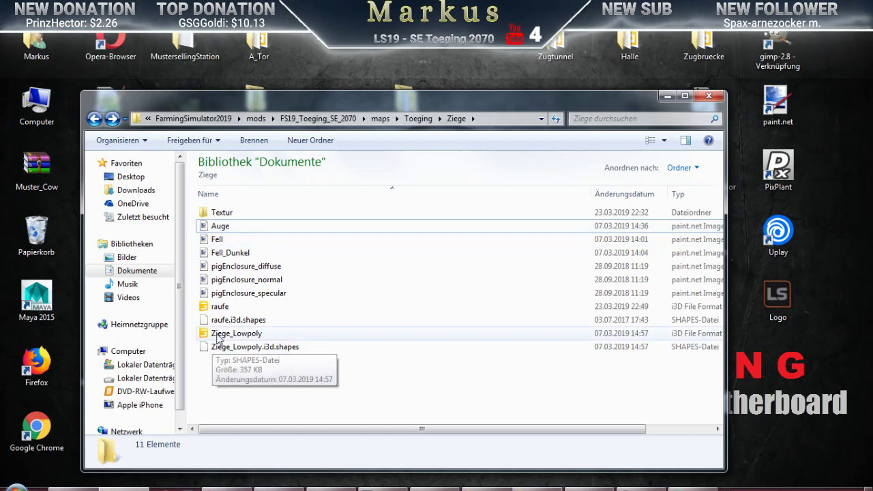
double_click(219, 306)
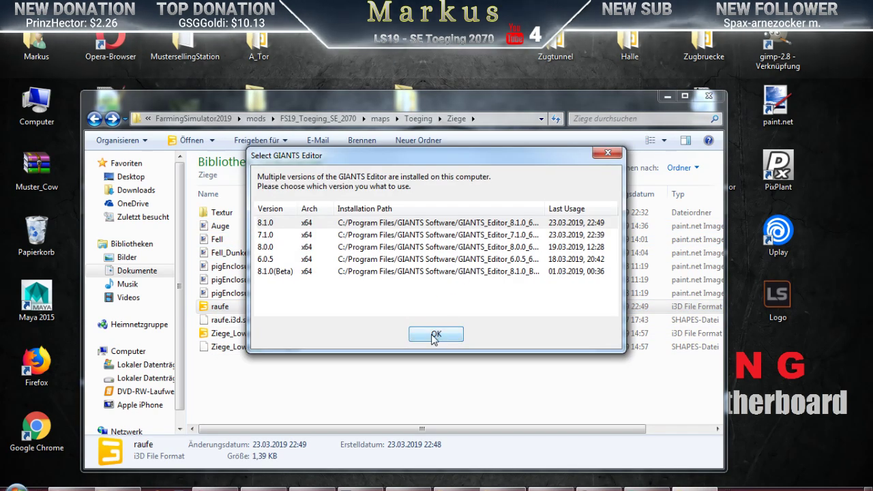
left_click(435, 336)
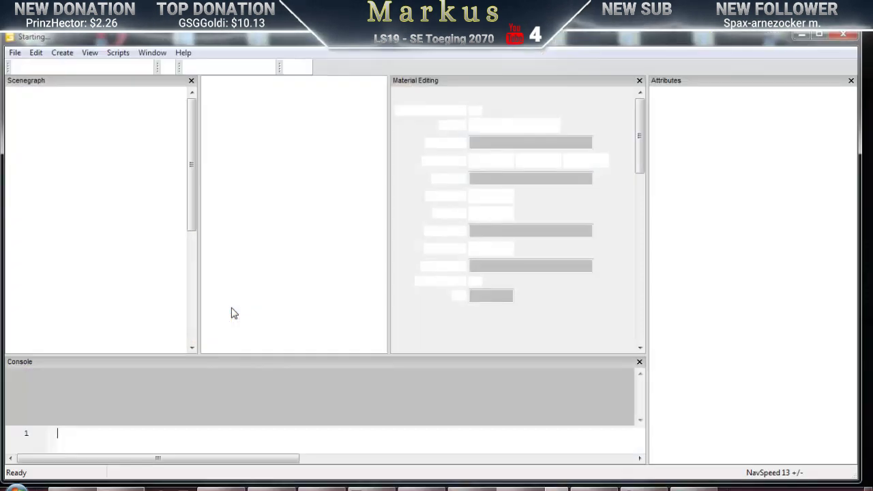
left_click(850, 80)
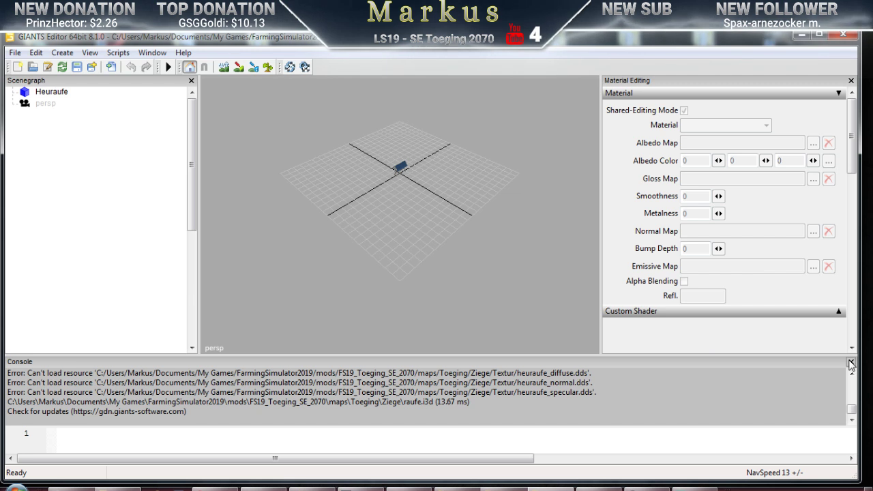
left_click(851, 362)
Assign Feeder_Diffuse from the Textur folder as the albedo map of the Heuraufe object's raufe material
left_click(42, 93)
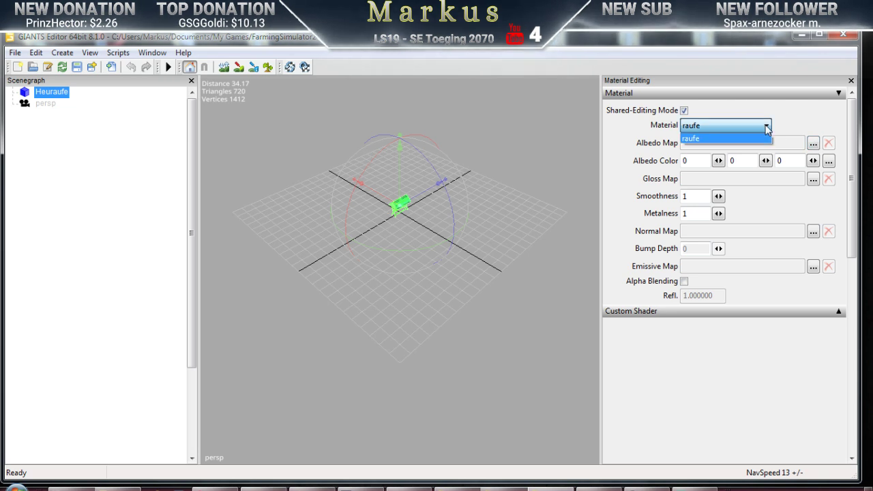
left_click(813, 142)
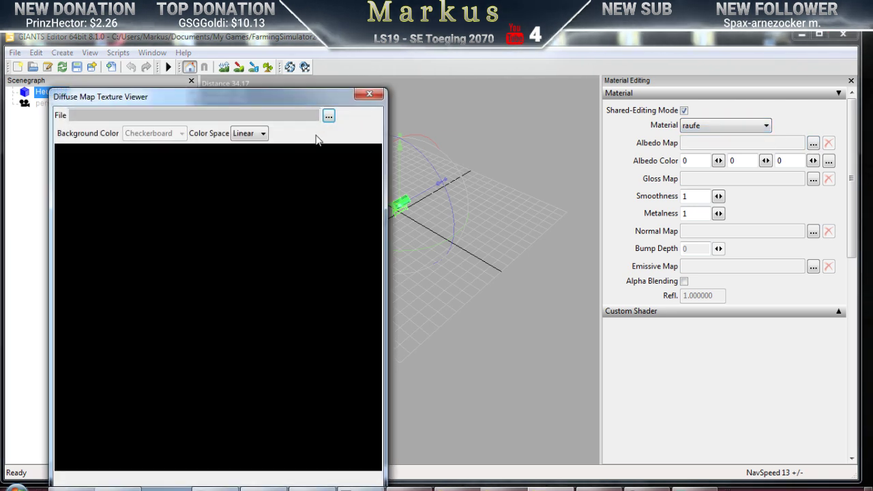
left_click(329, 118)
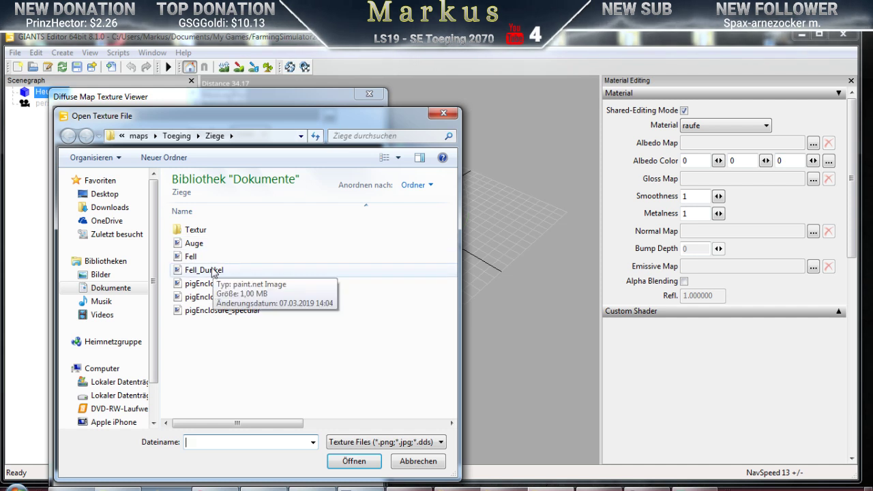
double_click(192, 231)
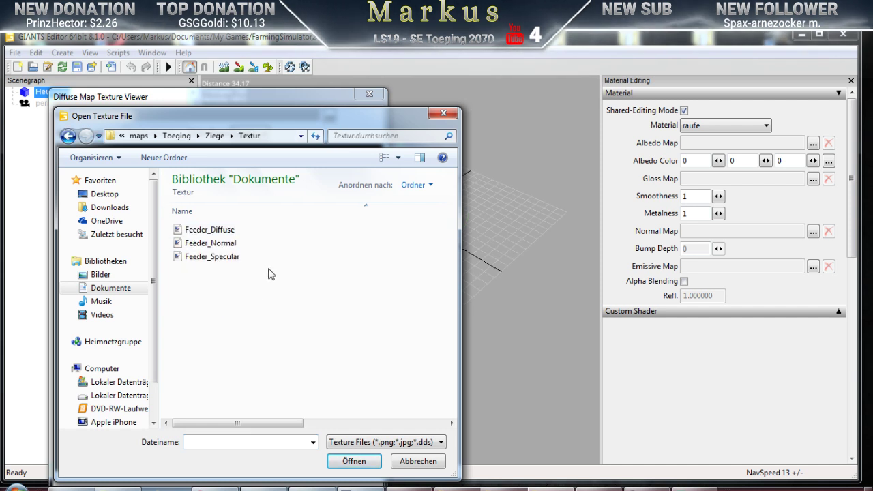
left_click(200, 232)
left_click(358, 461)
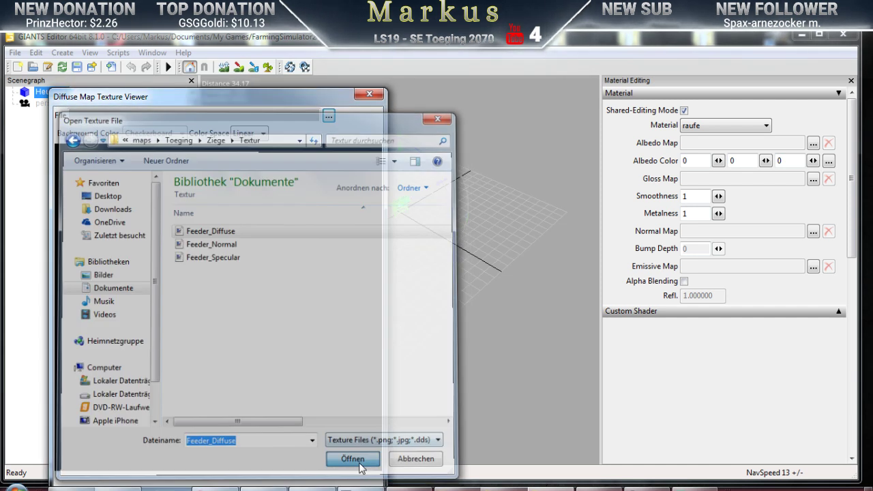
left_click(371, 95)
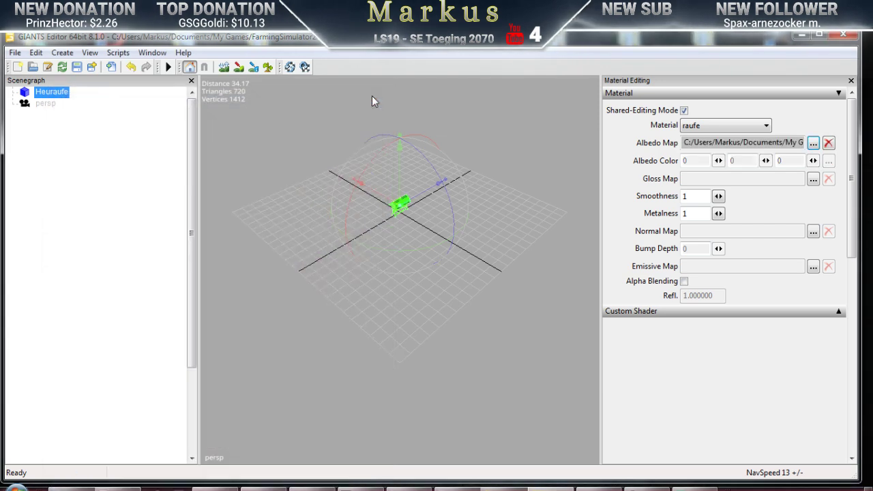
Assign Feeder_Specular from the Textur folder as the gloss map of the raufe material
left_click(814, 179)
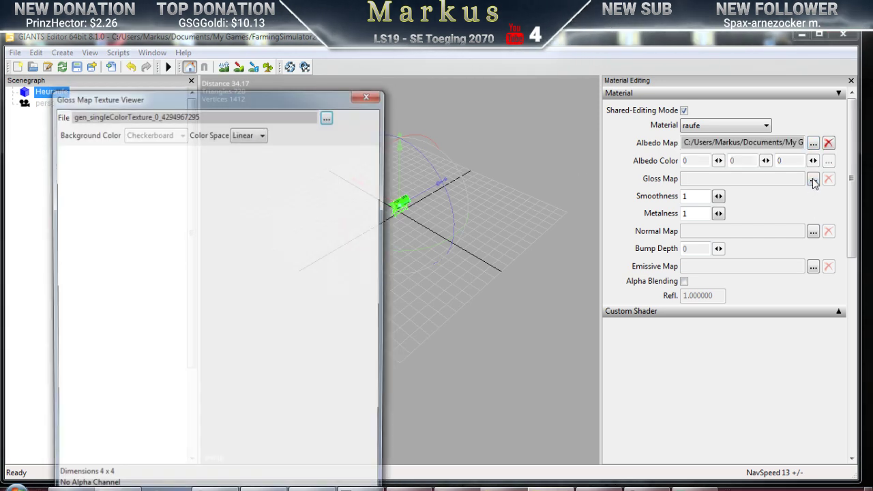
left_click(329, 117)
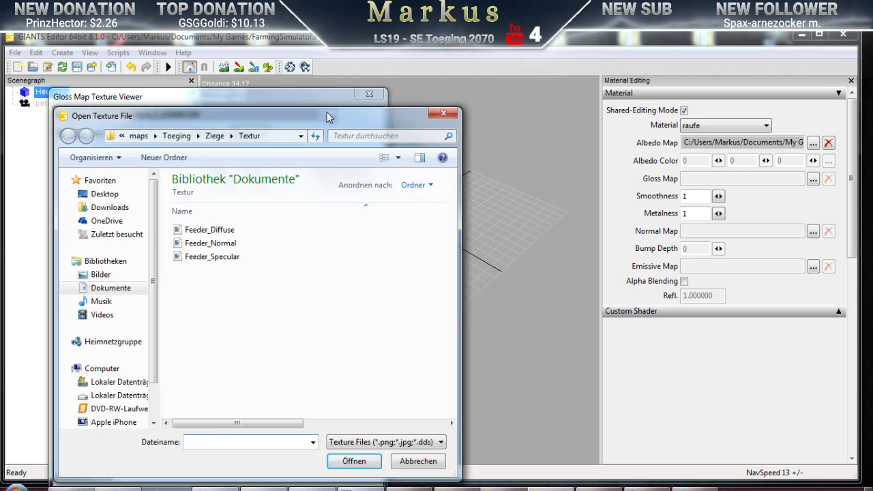
left_click(196, 258)
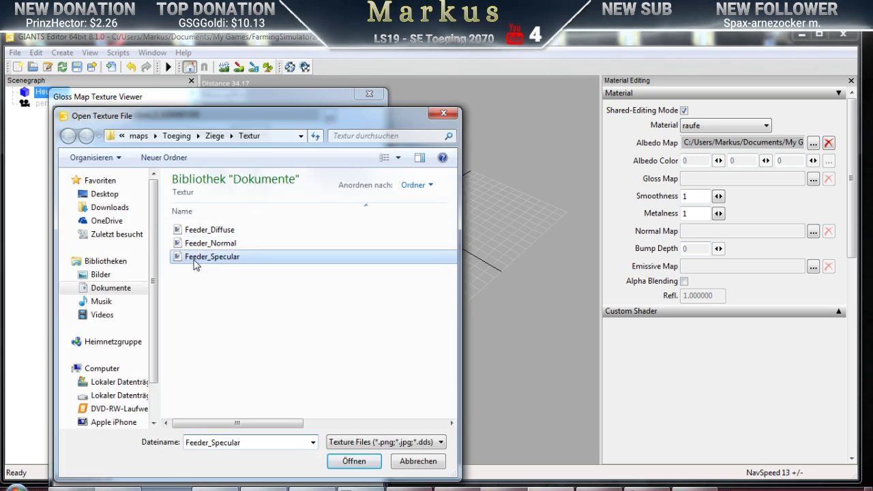
left_click(354, 461)
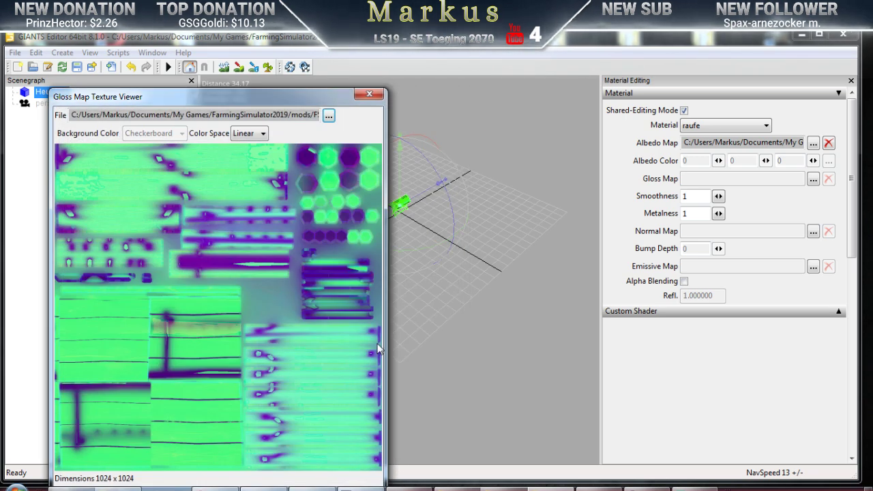
left_click(369, 94)
Assign Feeder_Normal from the Textur folder as the normal map of the raufe material
left_click(757, 231)
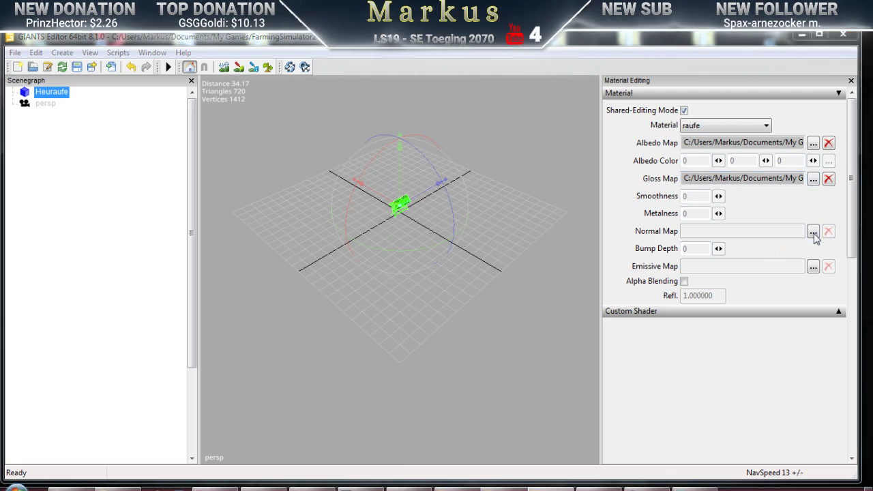
left_click(329, 116)
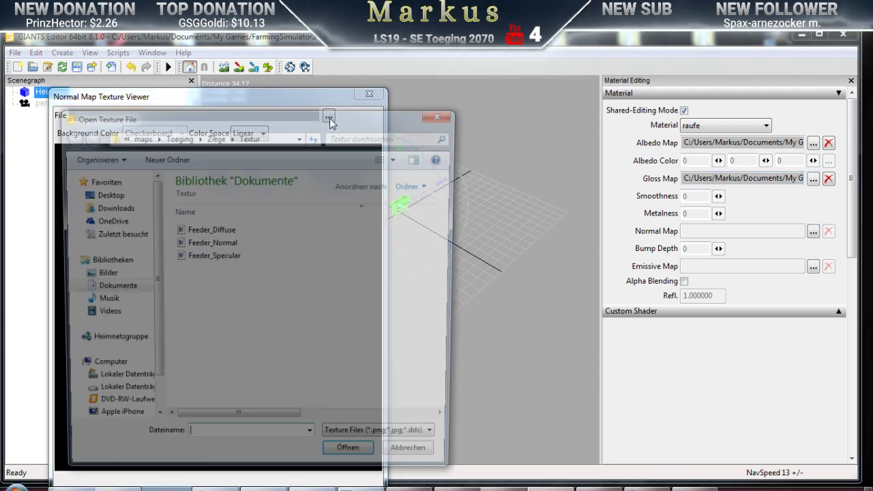
left_click(223, 259)
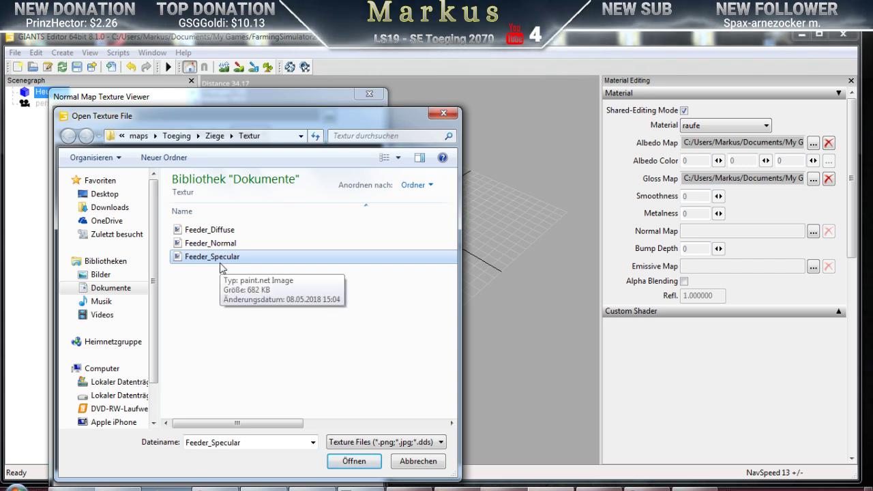
left_click(215, 244)
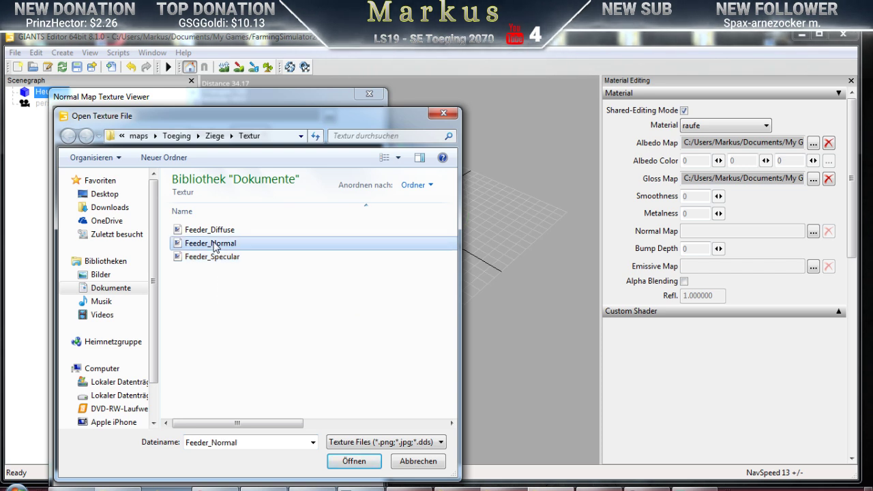
left_click(352, 462)
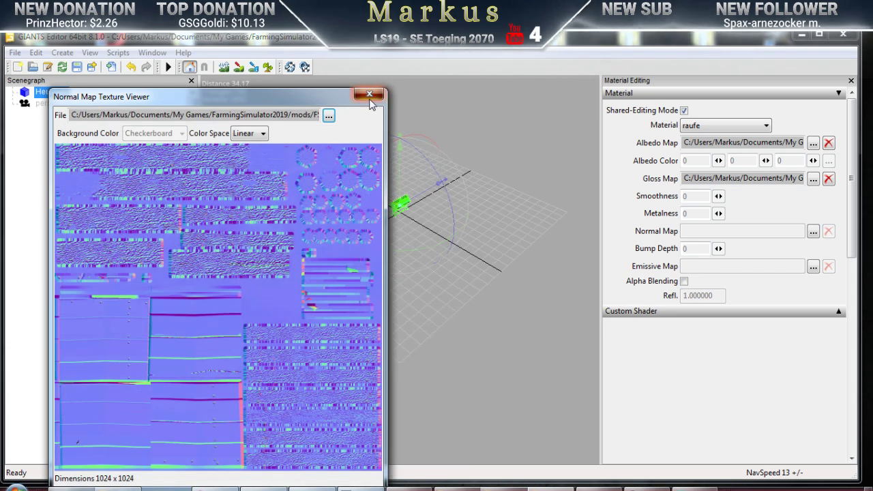
left_click(369, 94)
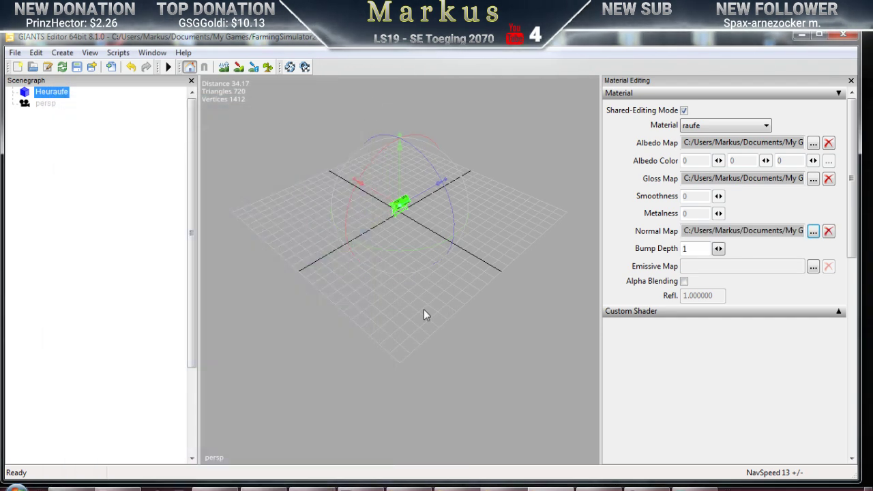
Inspect the hay rack up close and remove both the gloss map and the normal map from its raufe material
left_click(397, 295)
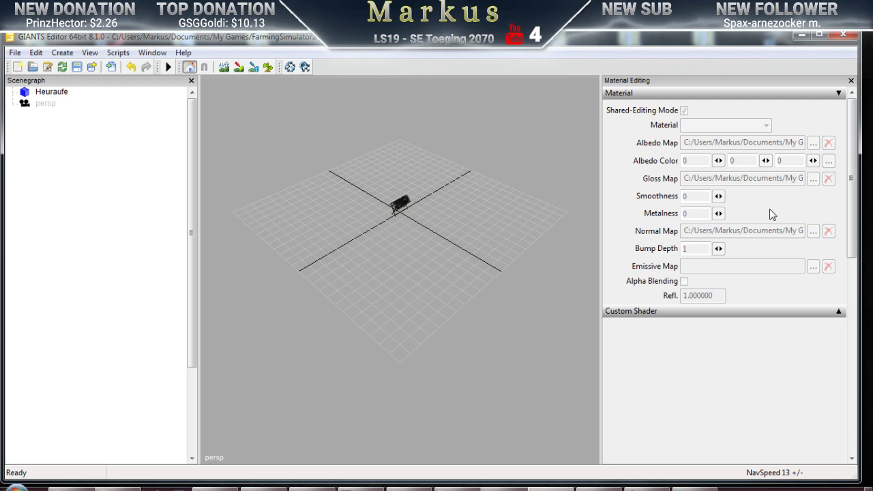
scroll(380, 244, "up", 5)
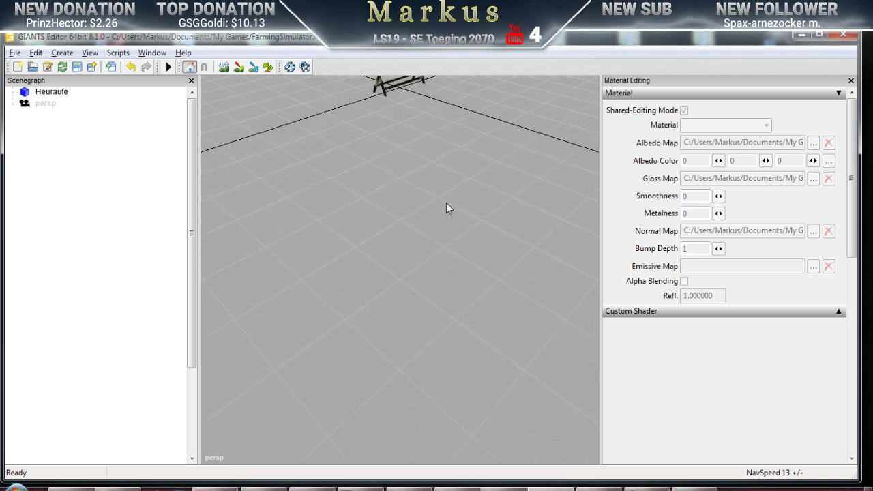
middle_click_drag(446, 203, 458, 268)
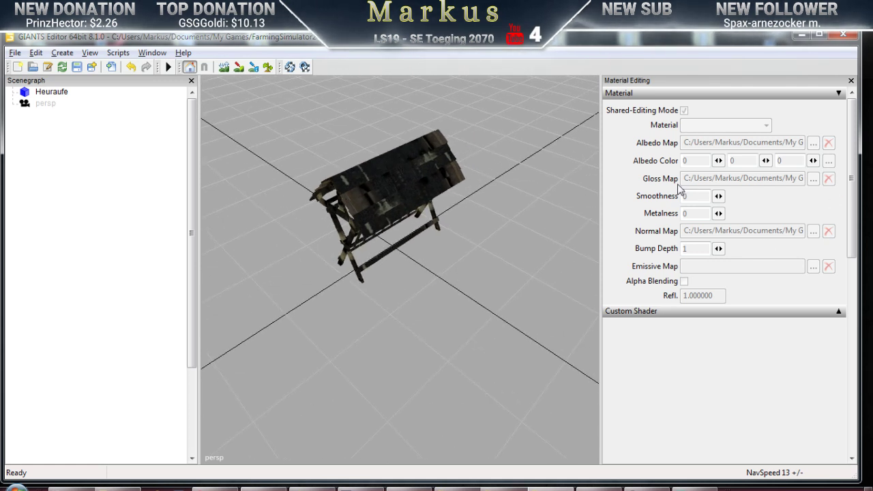
left_click(392, 202)
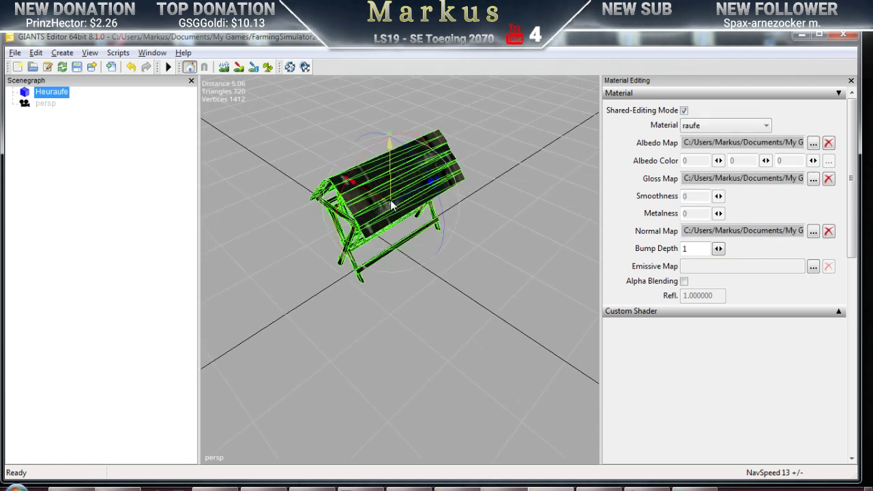
left_click(829, 178)
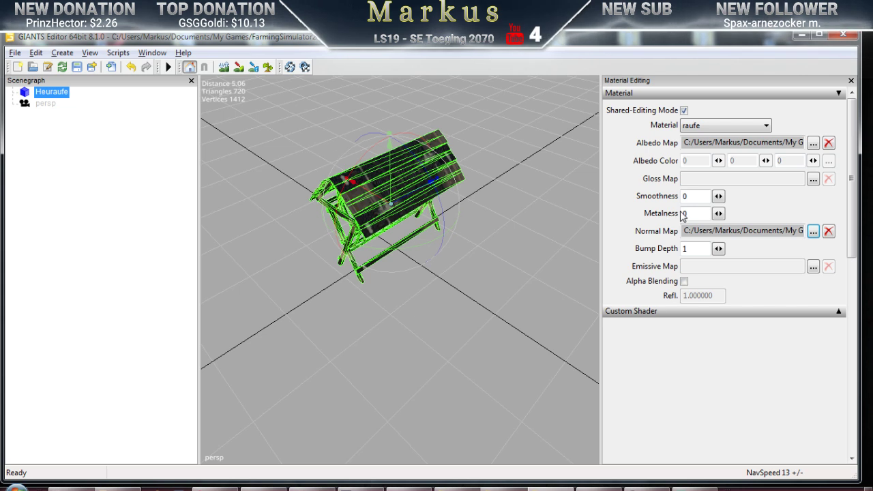
left_click(828, 231)
scroll(399, 264, "up", 3)
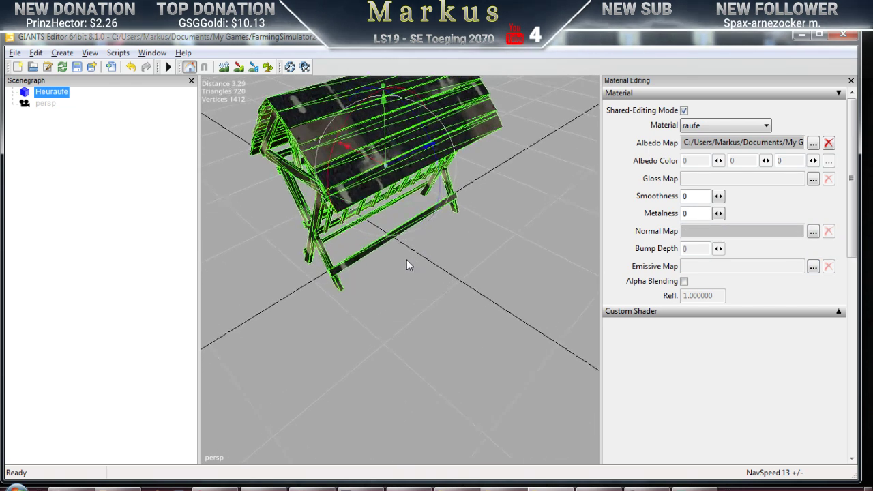
middle_click_drag(406, 262, 367, 266)
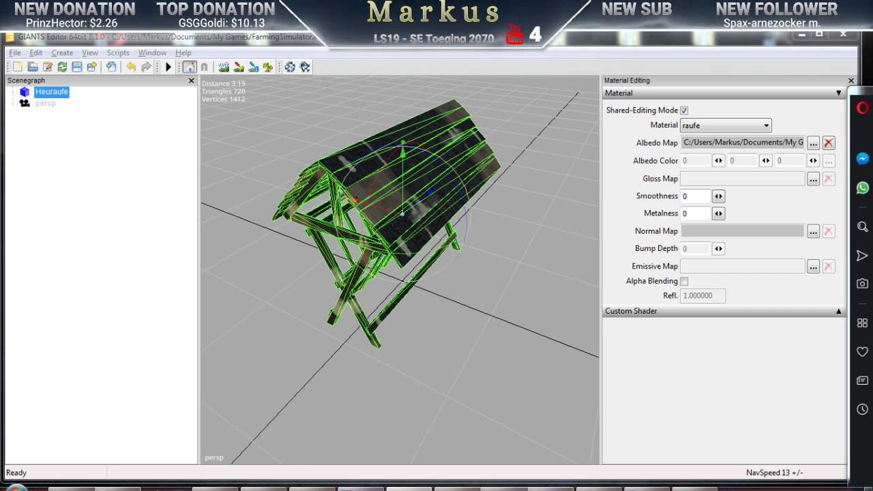
Close the raufe scene without saving and delete the raufe model and raufe.i3d.shapes from the Ziege folder
left_click(843, 33)
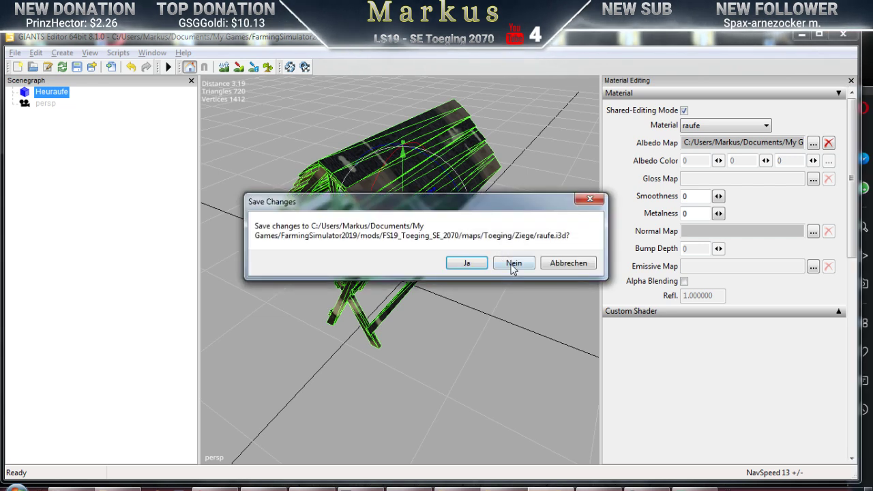
left_click(513, 264)
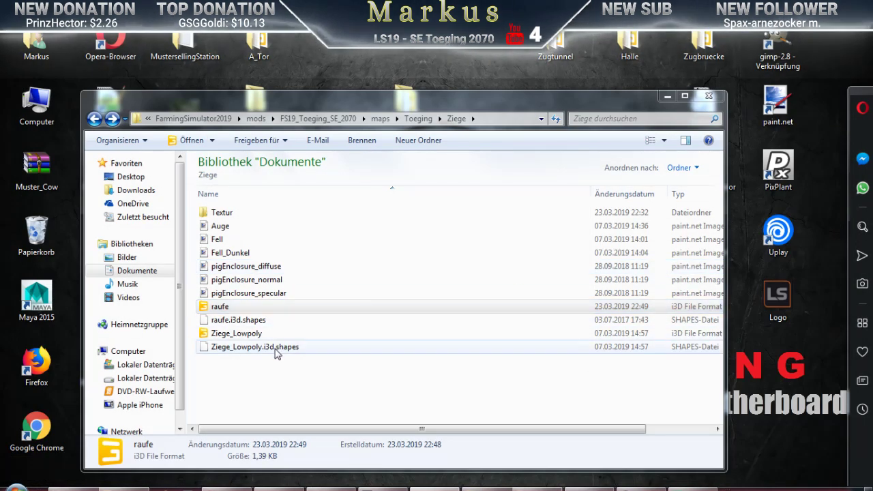
left_click(215, 311)
right_click(215, 311)
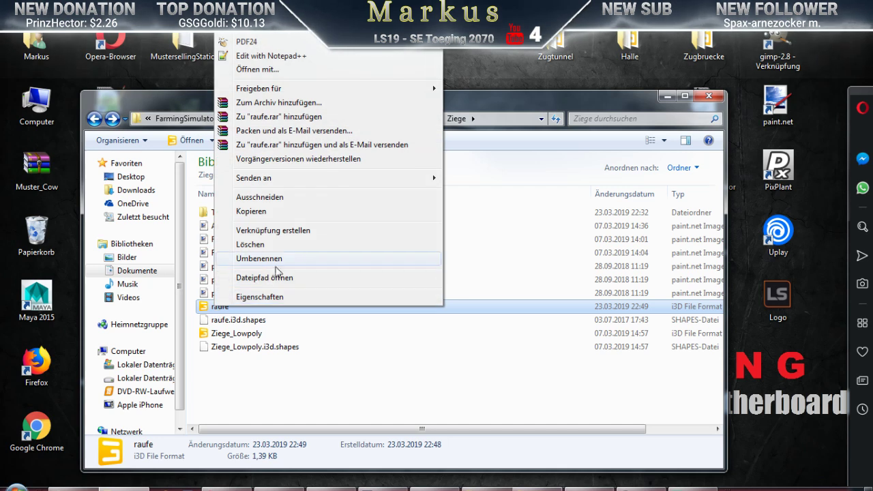
left_click(258, 242)
left_click(484, 305)
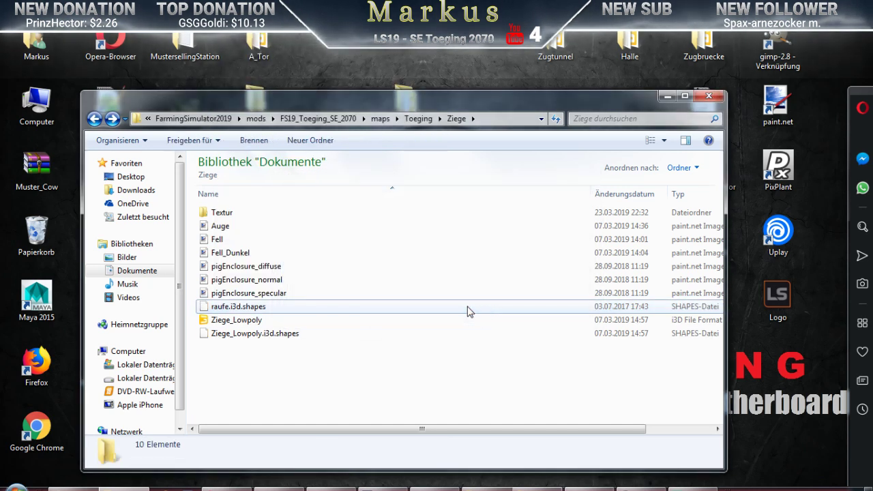
left_click(232, 308)
right_click(232, 308)
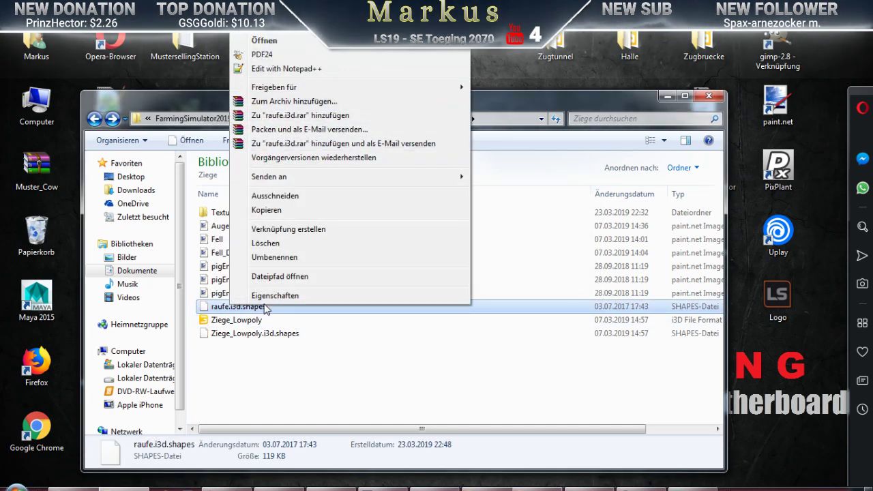
left_click(270, 245)
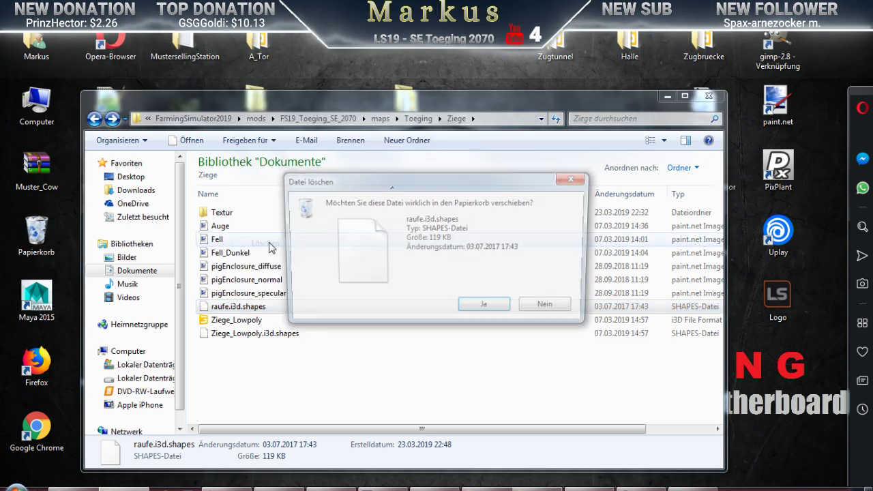
left_click(490, 306)
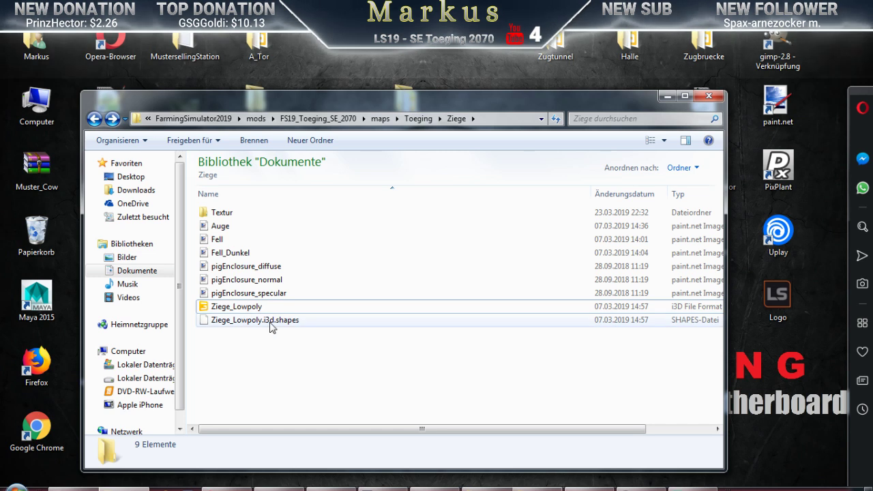
Switch to the GIANTS Editor instance containing the Feeder_vis object and close it without saving
left_click(108, 489)
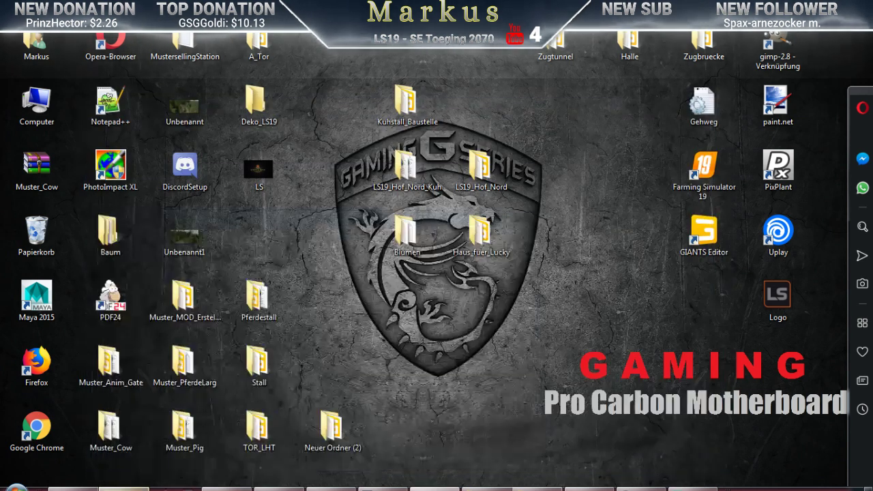
left_click(109, 489)
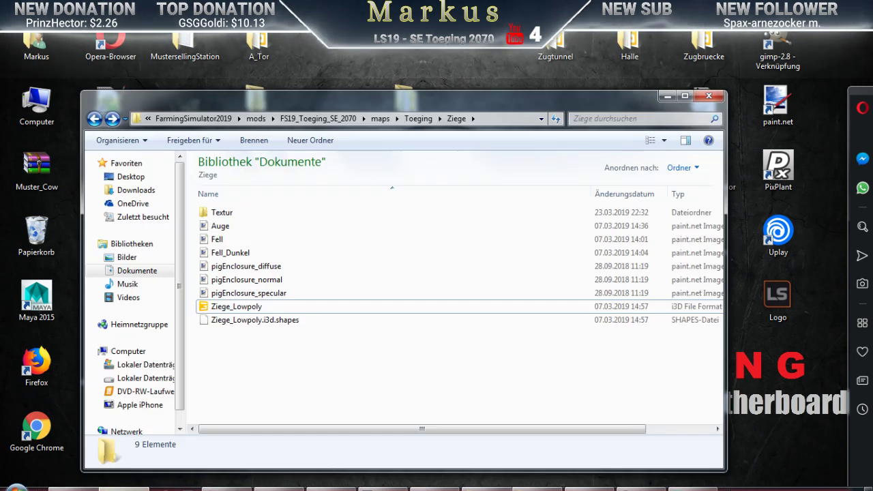
mouse_move(512, 488)
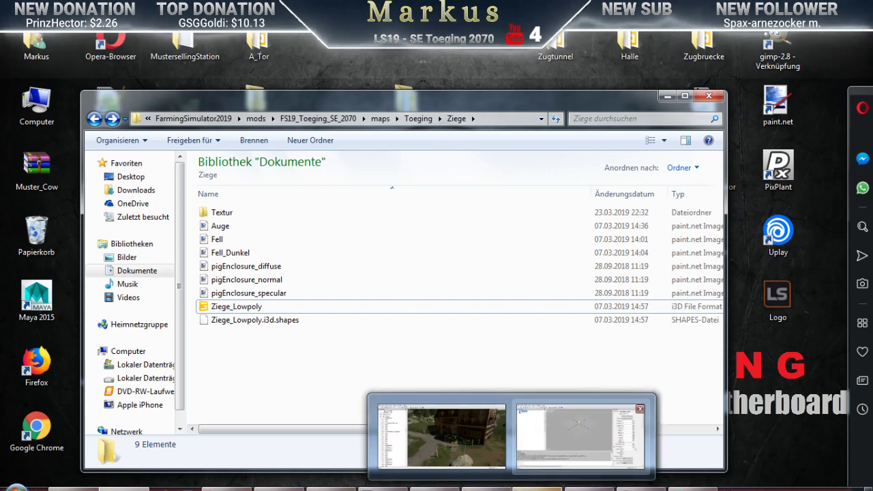
left_click(580, 437)
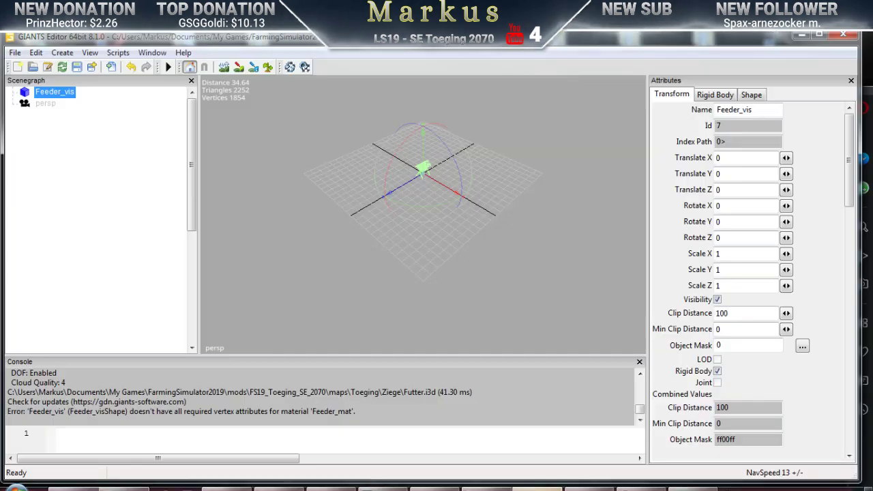
left_click(842, 37)
left_click(515, 264)
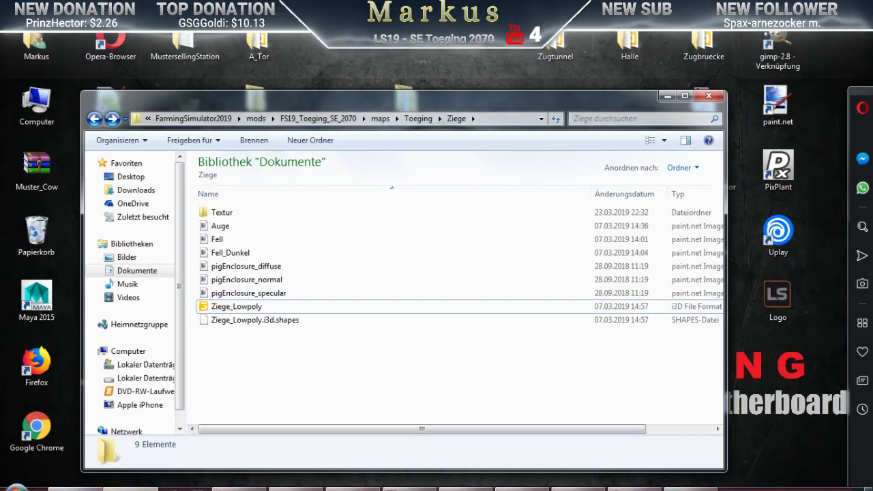
Bring up the open Recycle Bin and Downloads folder windows and close both
mouse_move(75, 489)
left_click(77, 437)
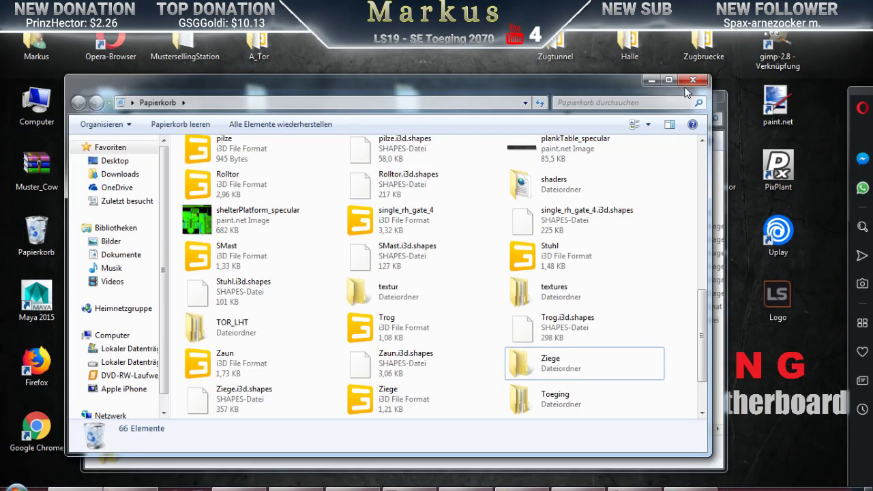
key("alt+Tab")
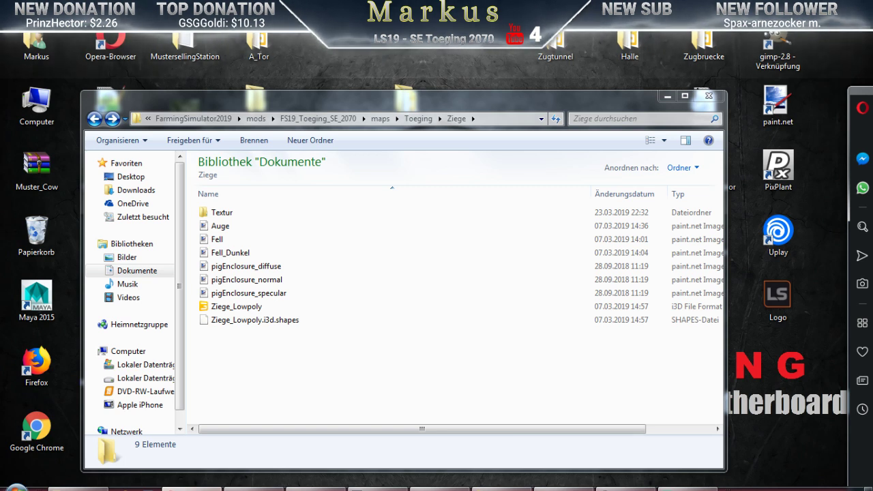
key("alt+Tab")
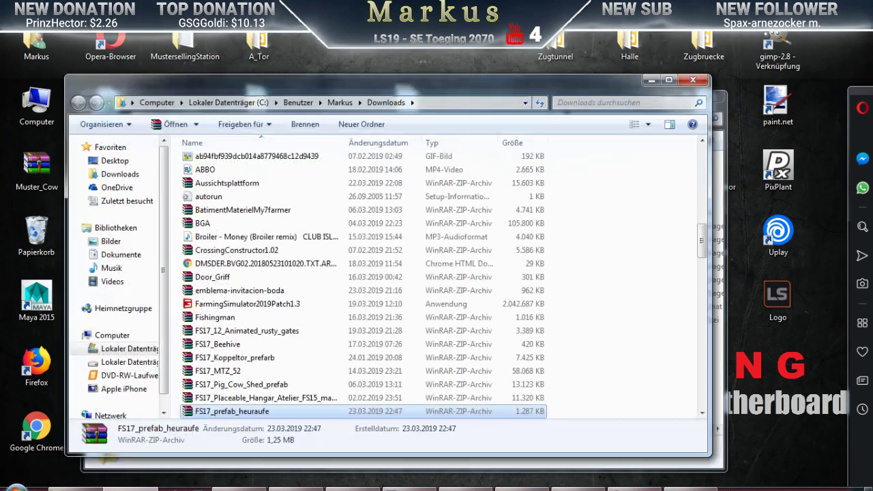
left_click_drag(245, 94, 445, 93)
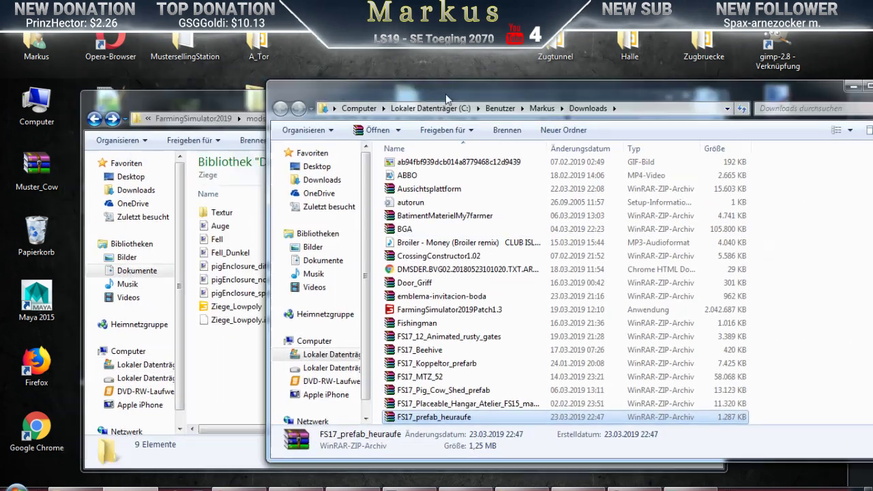
key("alt+F4")
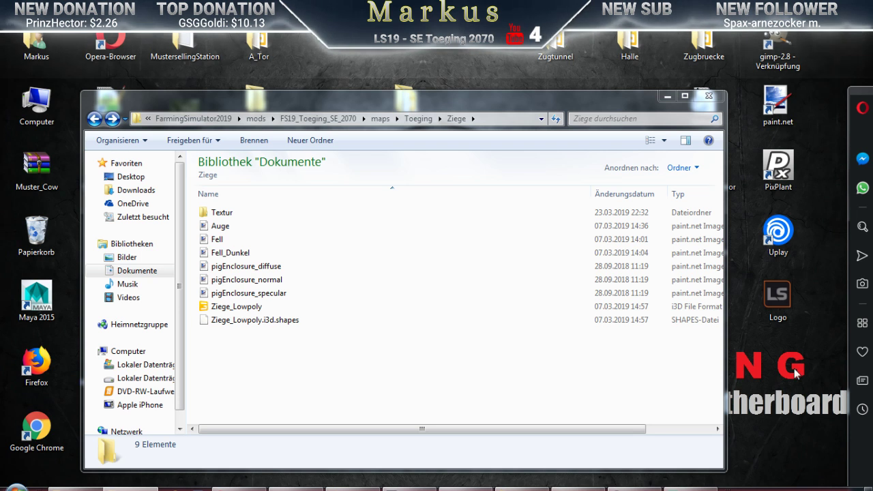
Paste the copied heuraufe textures, raufe model and raufe.i3d.shapes into the Ziege folder
left_click(234, 375)
right_click(233, 373)
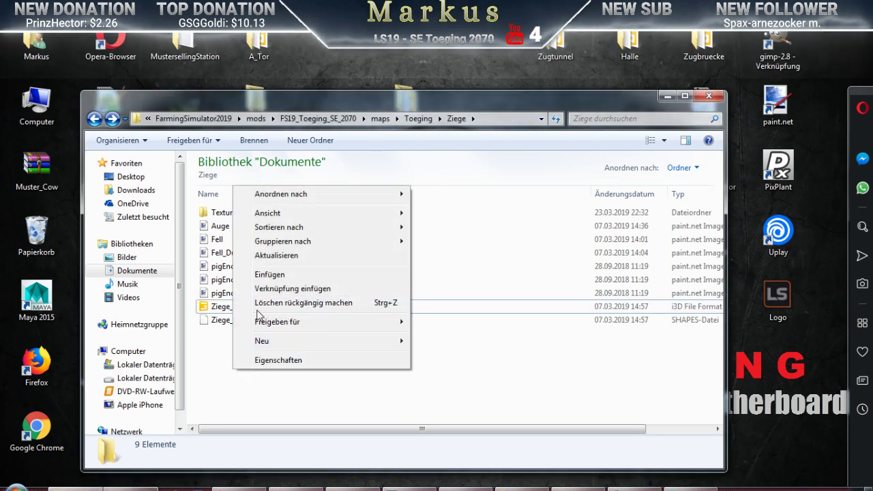
left_click(269, 274)
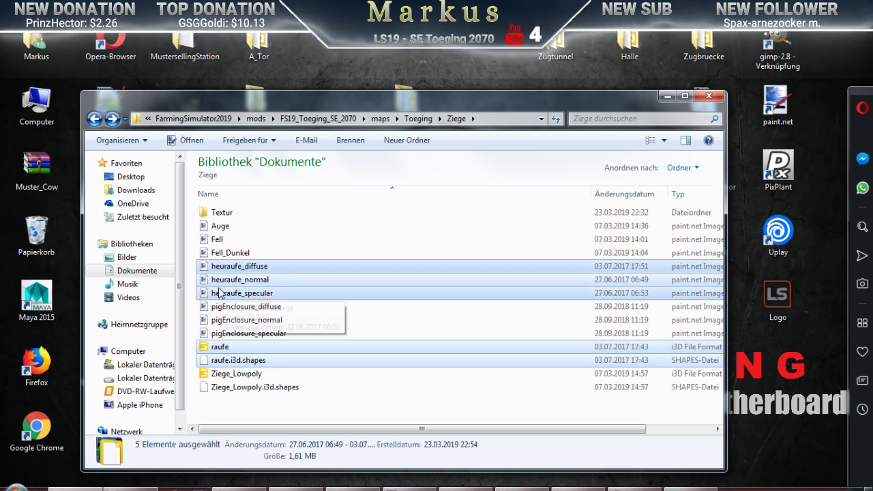
Delete the Textur subfolder from the Ziege folder
left_click(213, 212)
right_click(213, 212)
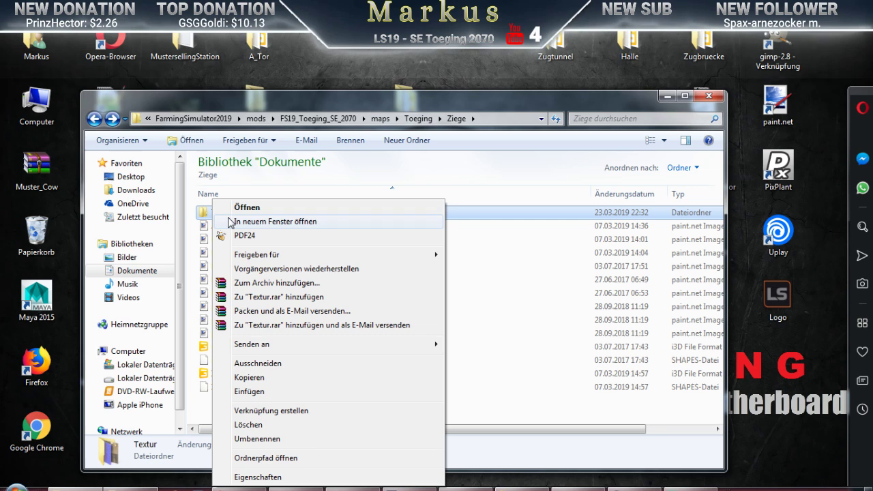
left_click(247, 424)
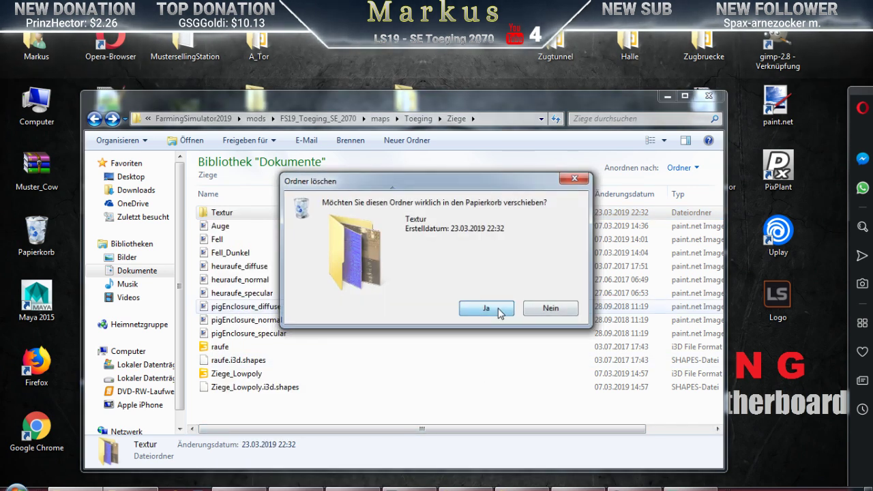
left_click(512, 311)
Open raufe.i3d in Notepad++, change the building shader path to $data/shaders/buildingShader.xml, save the file and close Notepad++
right_click(217, 337)
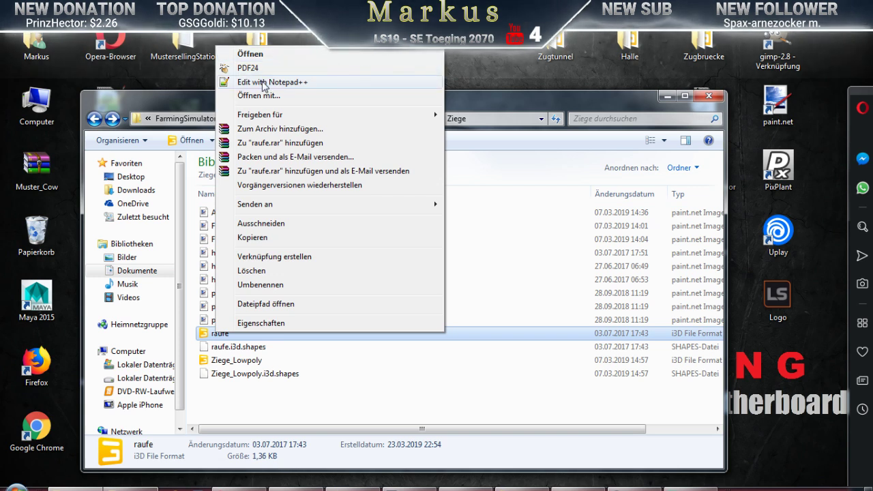
left_click(263, 83)
left_click_drag(296, 301, 362, 198)
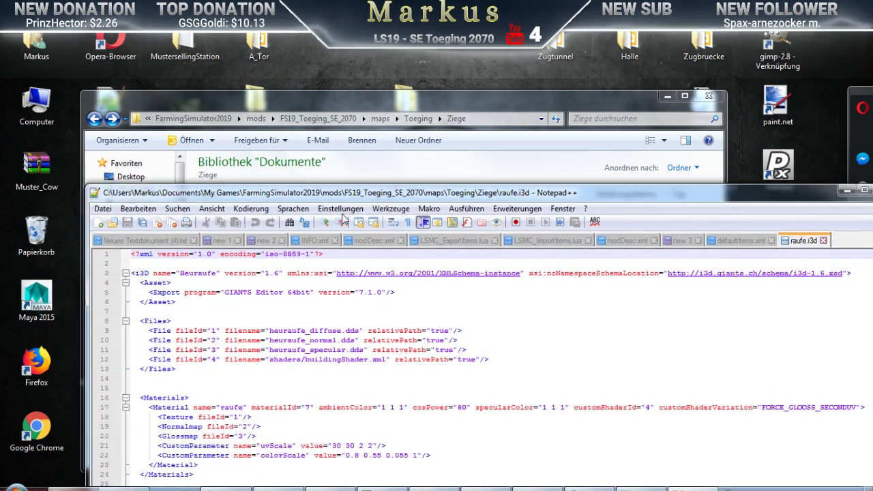
left_click(270, 360)
type("$")
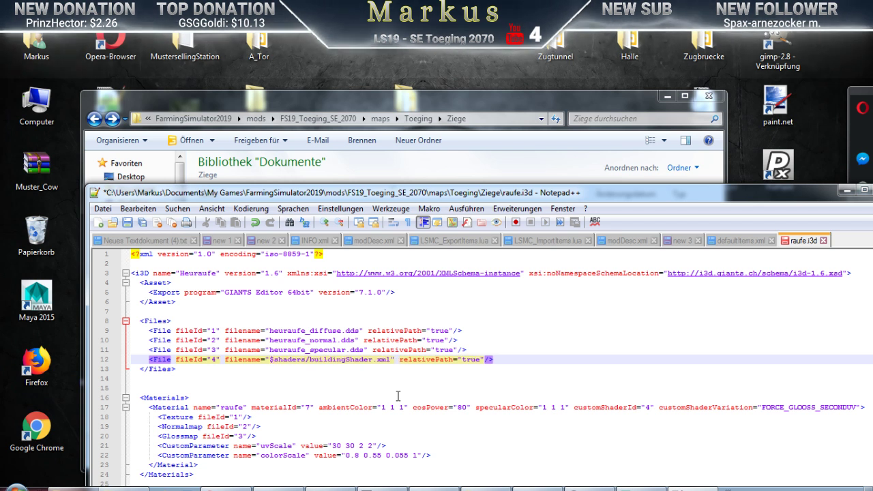
type("data/")
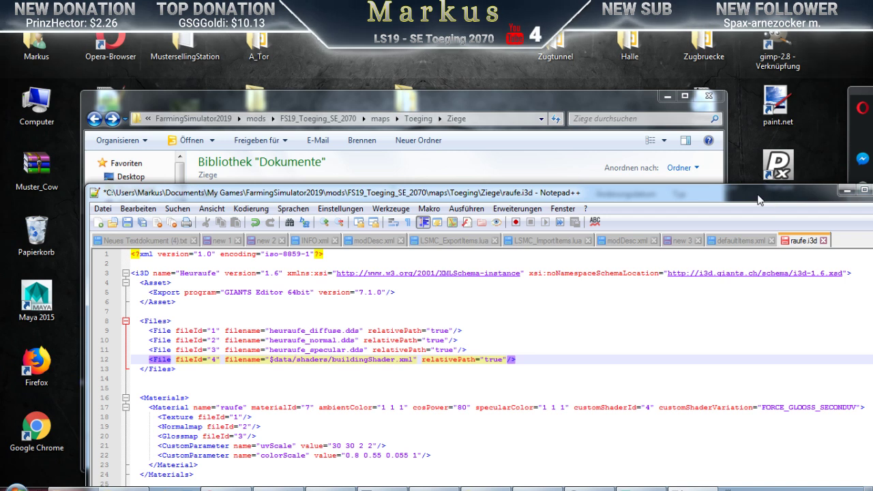
key("ctrl+s")
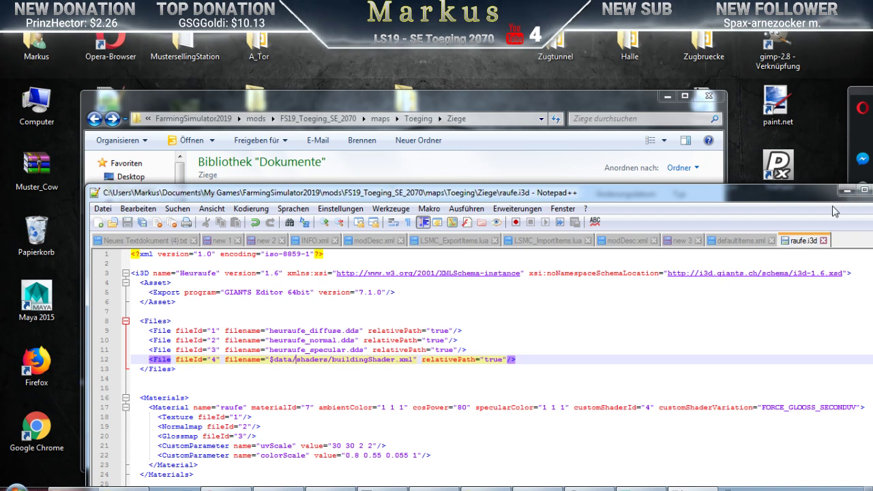
left_click(865, 192)
left_click(822, 182)
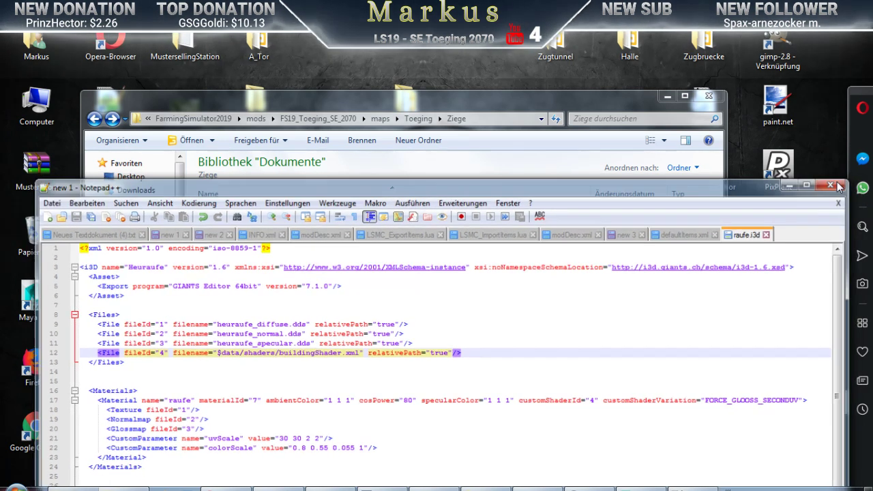
Open the raufe model in GIANTS Editor 8.1.0 and select the Heuraufe object up close
double_click(205, 332)
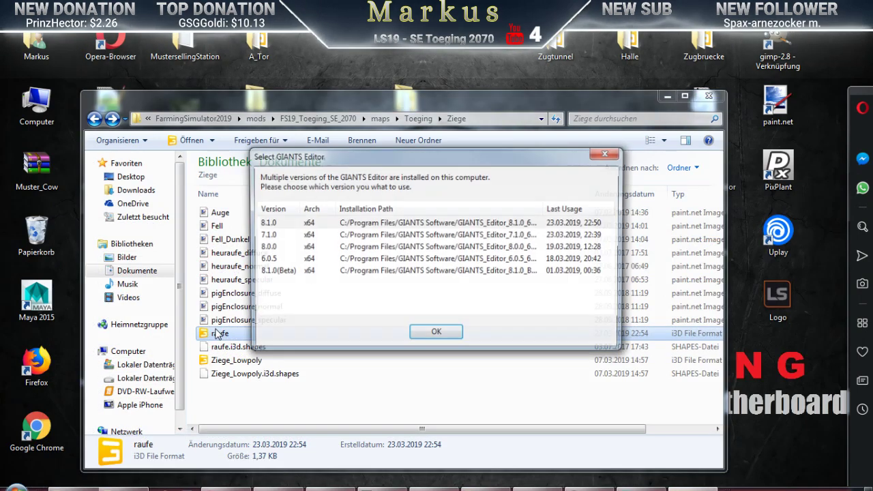
left_click(434, 334)
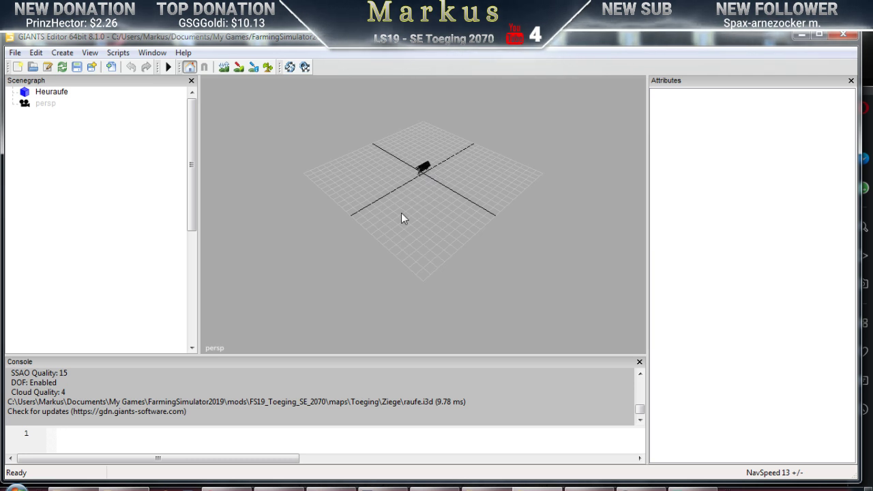
scroll(401, 218, "up", 10)
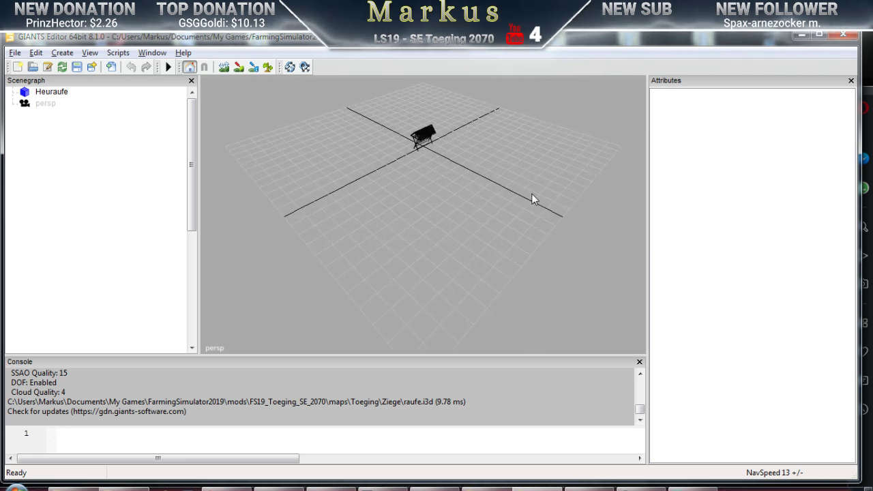
scroll(486, 219, "down", 8)
mouse_move(489, 245)
middle_mouse_down()
mouse_move(487, 269)
mouse_move(487, 259)
middle_mouse_up()
scroll(471, 270, "up", 4)
scroll(457, 273, "up", 2)
left_click(457, 260)
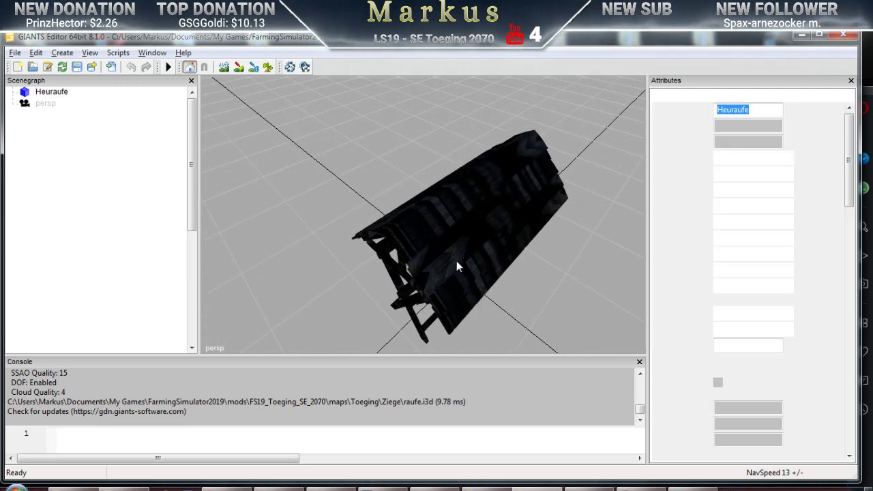
Open Material Editing for the Heuraufe, remove the gloss map from its raufe material and save the model
left_click(152, 54)
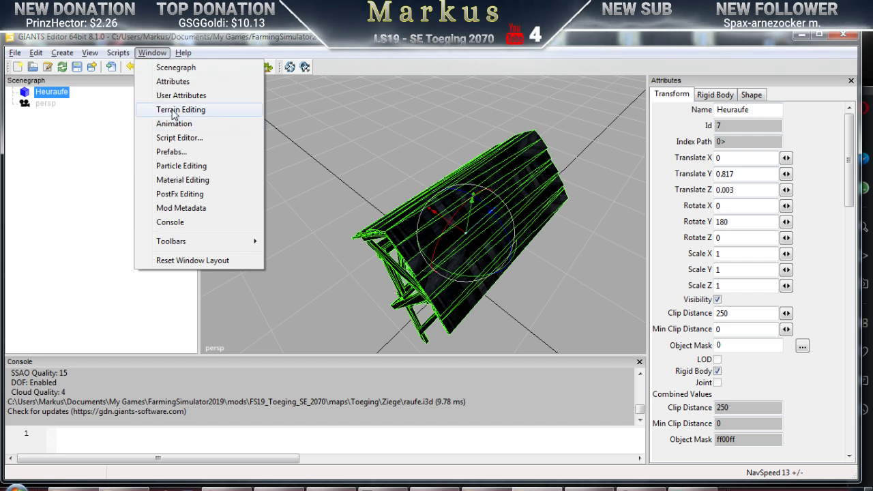
left_click(174, 209)
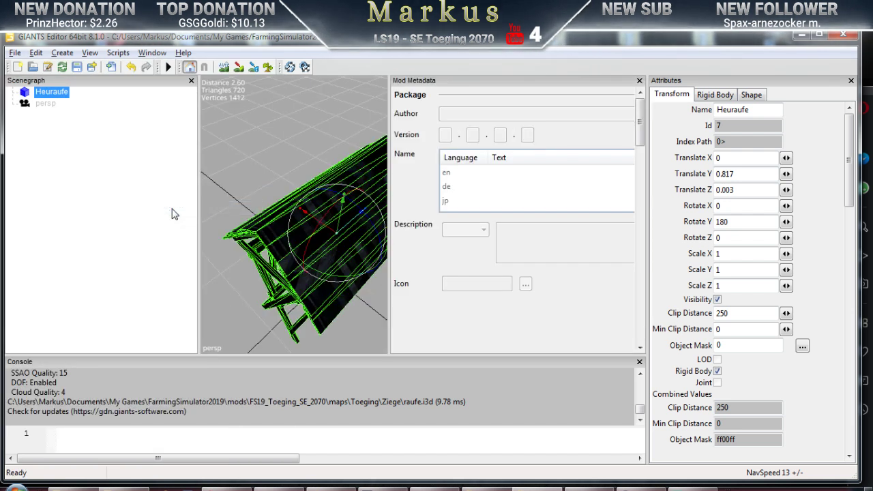
left_click(639, 81)
left_click(152, 53)
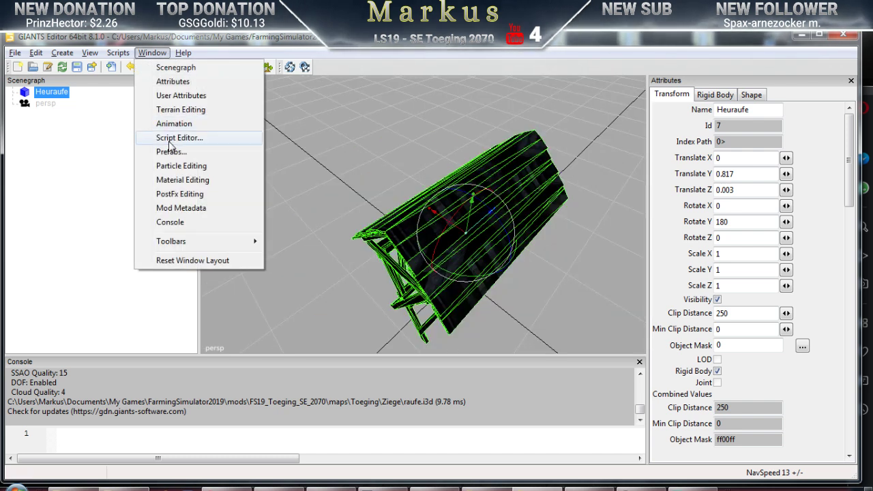
left_click(172, 181)
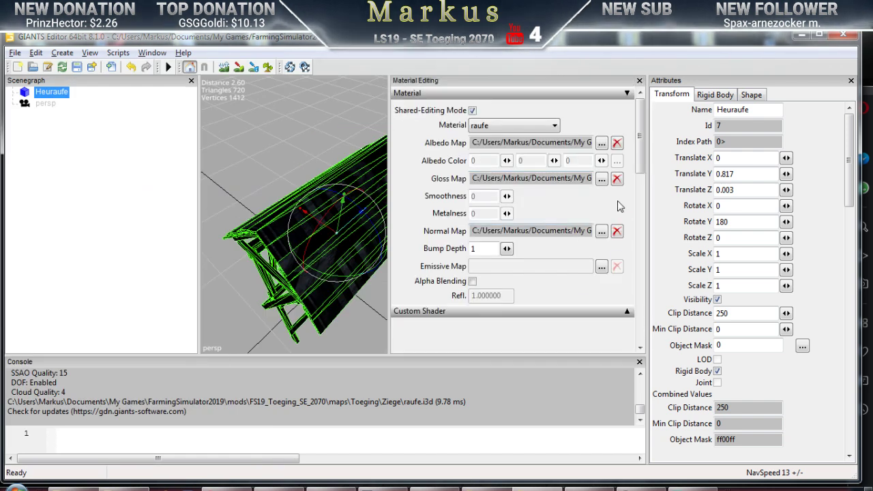
left_click(616, 178)
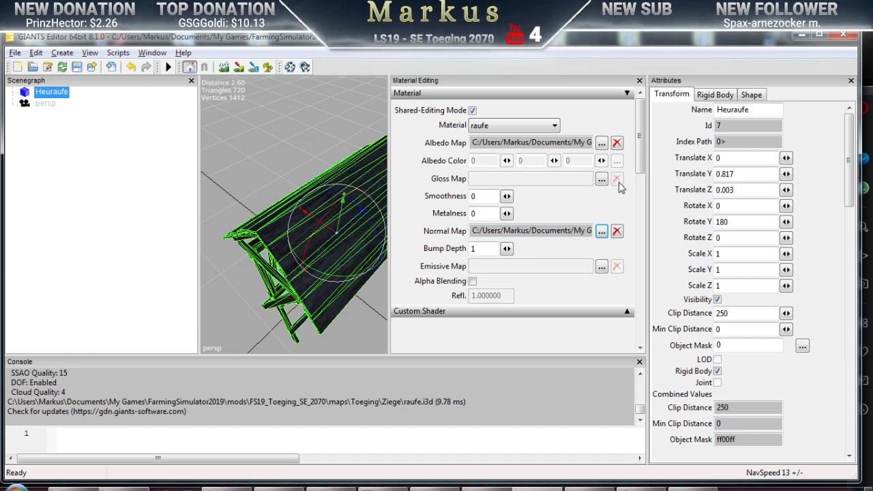
left_click(78, 67)
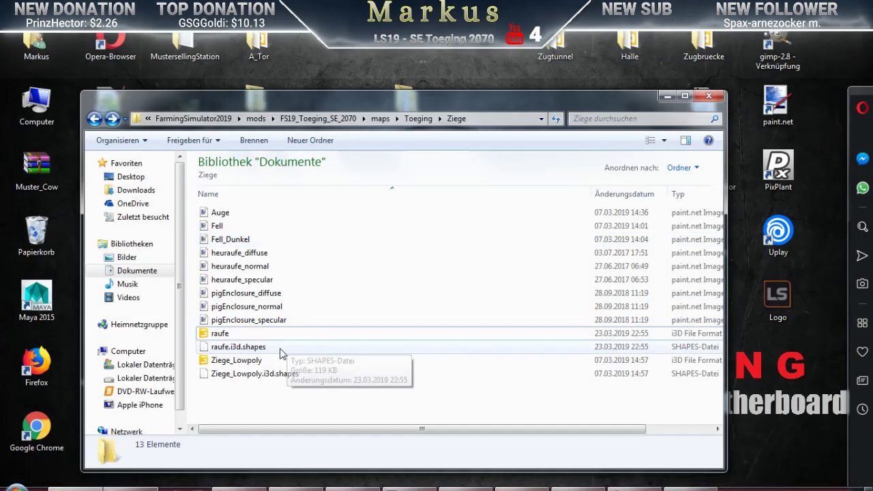
Delete the heuraufe_specular texture from the Ziege folder, keeping the diffuse and normal textures
left_click(229, 285)
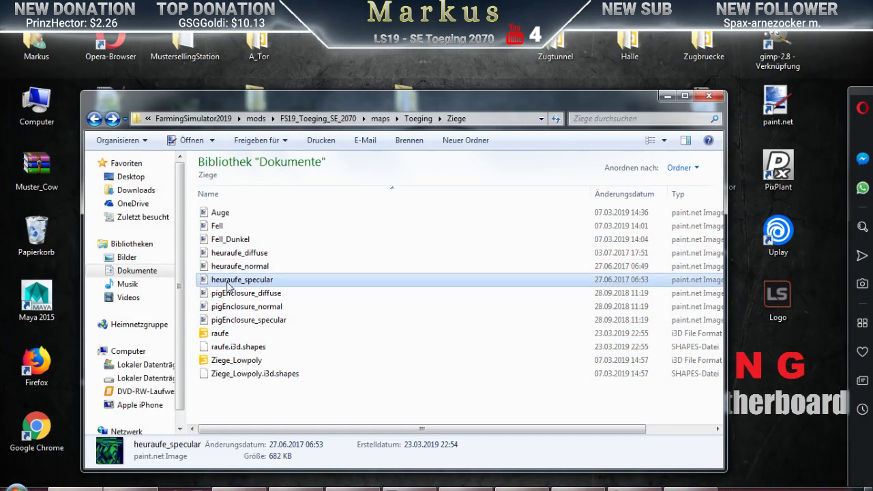
right_click(229, 286)
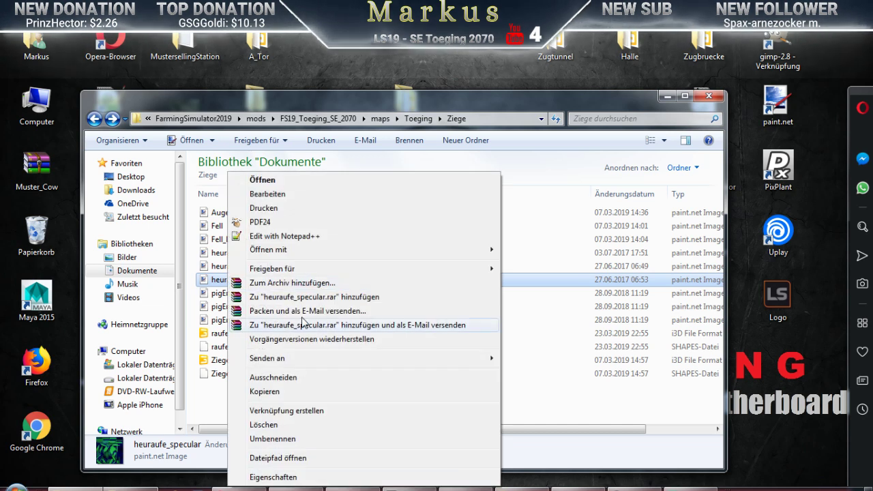
left_click(317, 424)
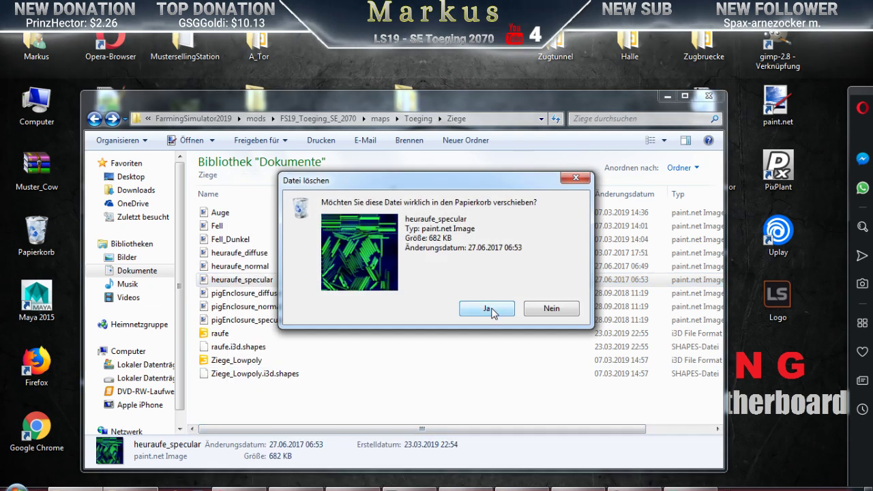
left_click(489, 307)
left_click(241, 272)
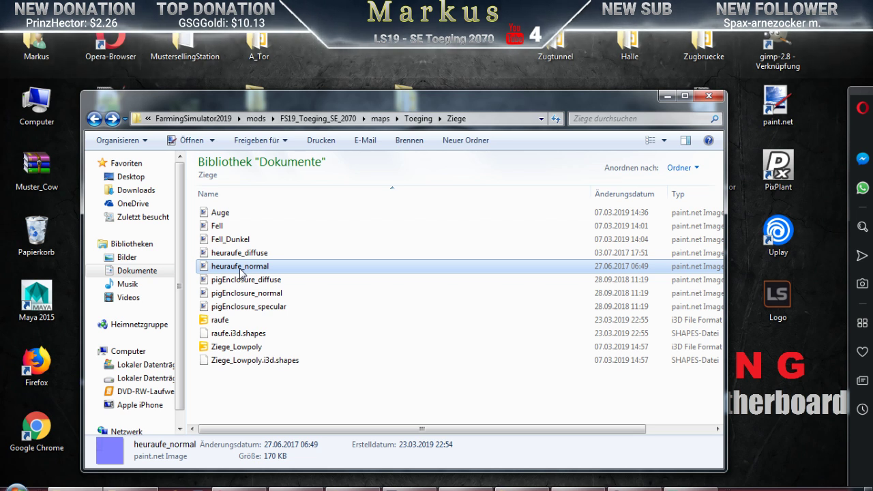
left_click(230, 257)
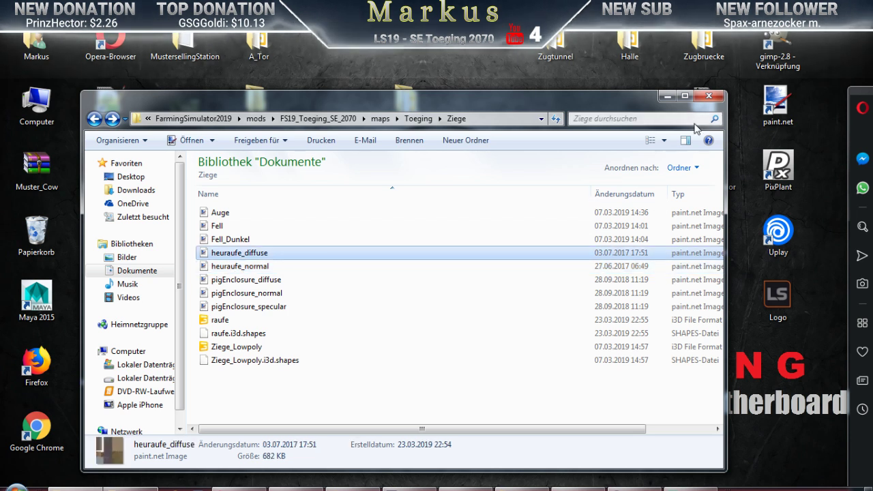
Minimise the folder window, switch to the Toeging map in GIANTS Editor and import the raufe model from the Ziege folder
left_click(667, 97)
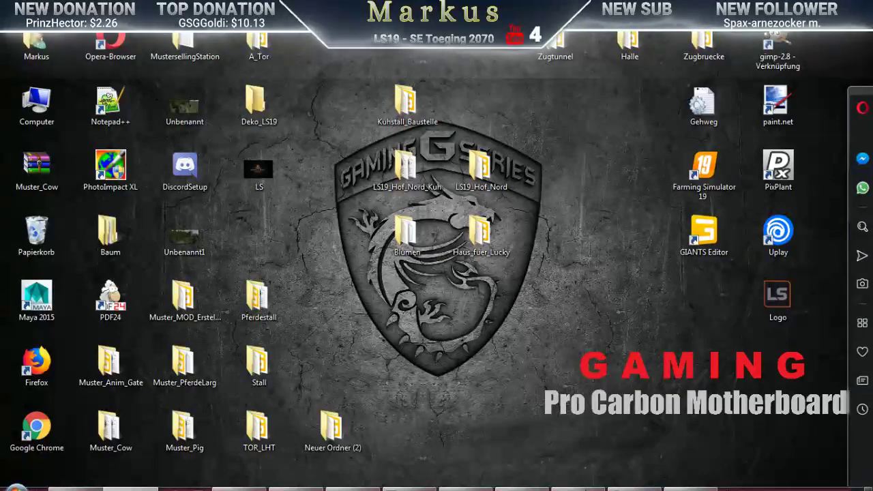
left_click(539, 430)
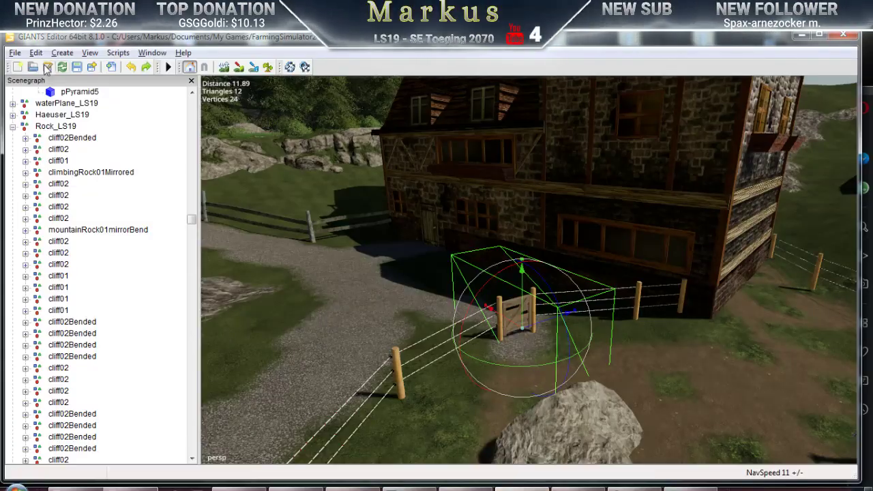
left_click(14, 53)
left_click(39, 194)
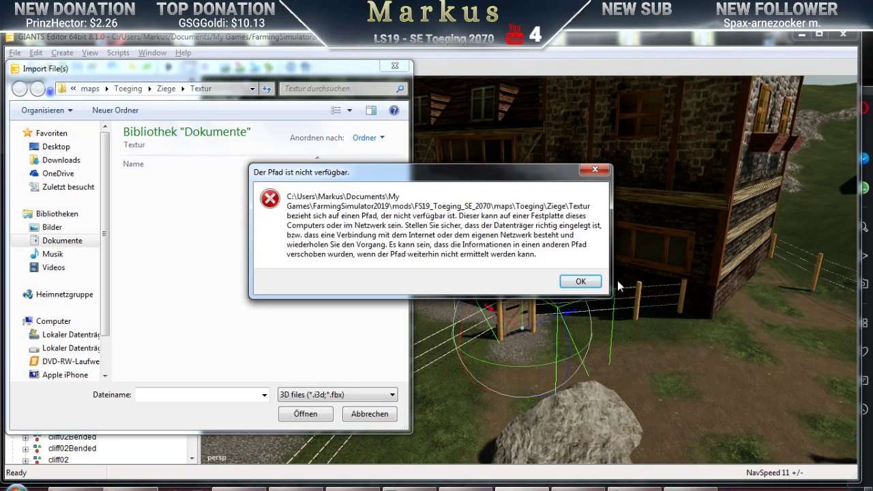
left_click(579, 281)
left_click(167, 89)
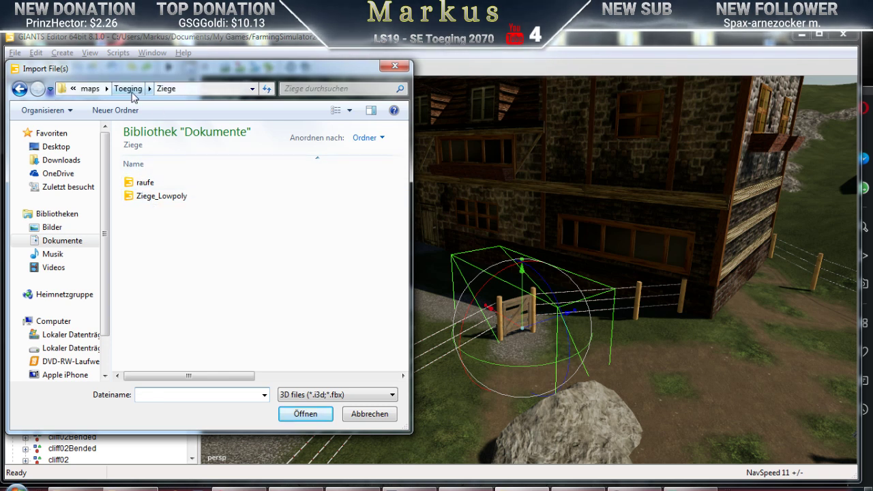
left_click(148, 182)
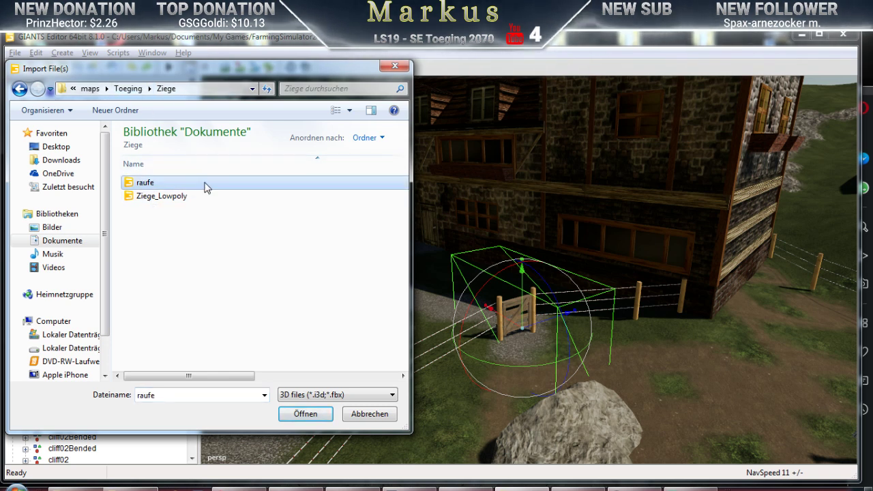
left_click(306, 414)
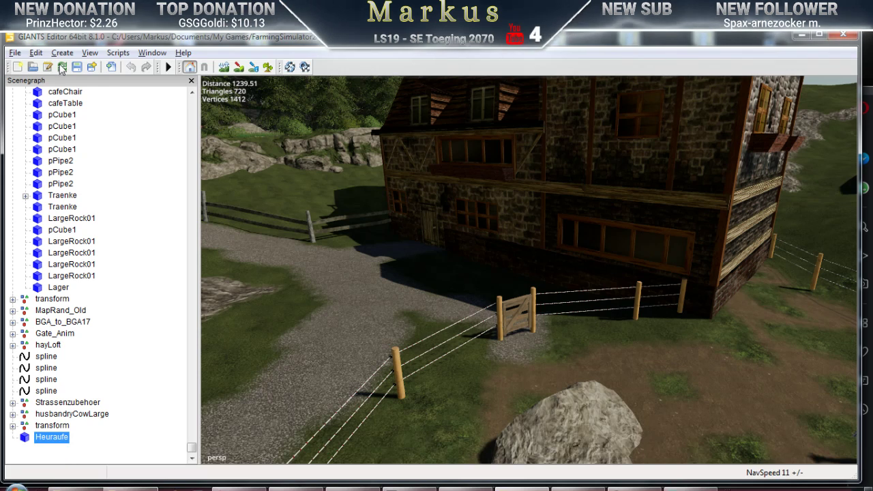
Cut the imported Heuraufe from the scenegraph, select the M_House building and paste the rack there
left_click(35, 52)
left_click(54, 129)
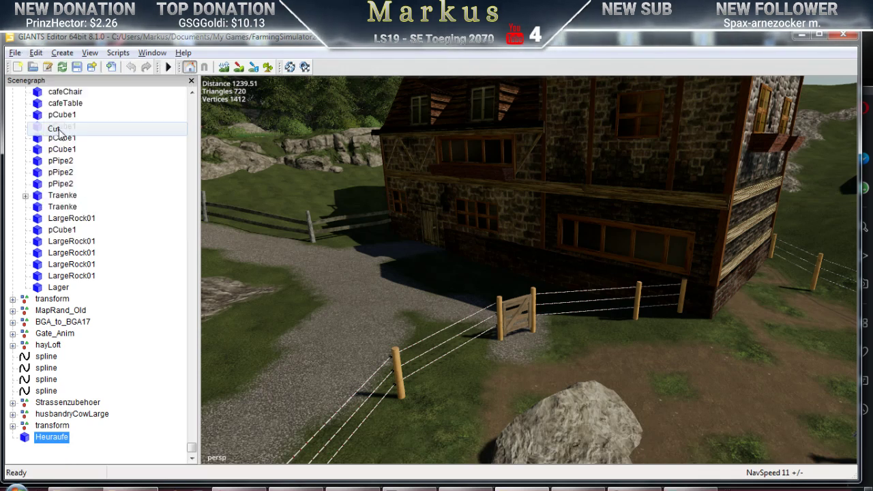
left_click(605, 212)
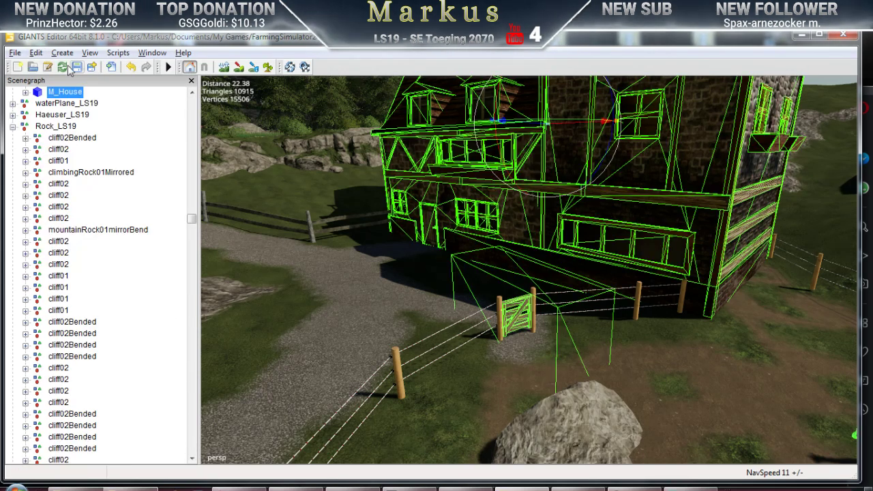
left_click(14, 53)
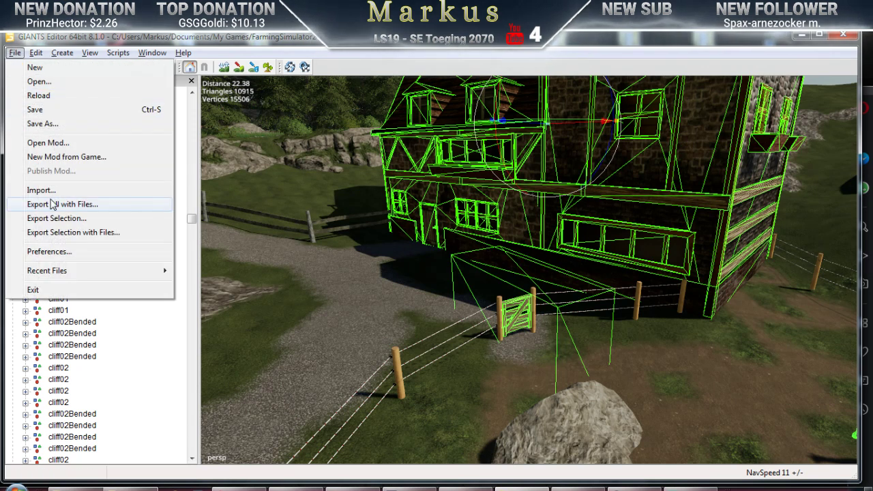
mouse_move(35, 53)
left_click(57, 157)
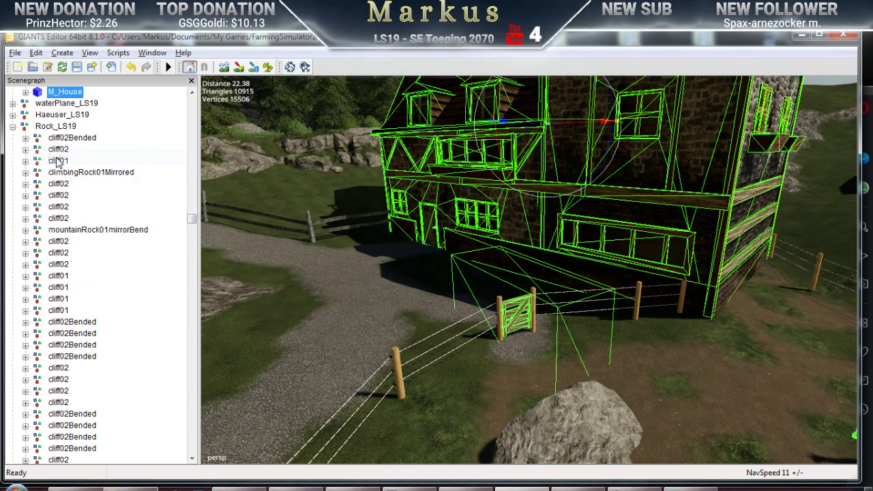
Place the Heuraufe in the goat pen near the corner of the house and raise it so its legs stand above the ground
right_click_drag(632, 303, 501, 279)
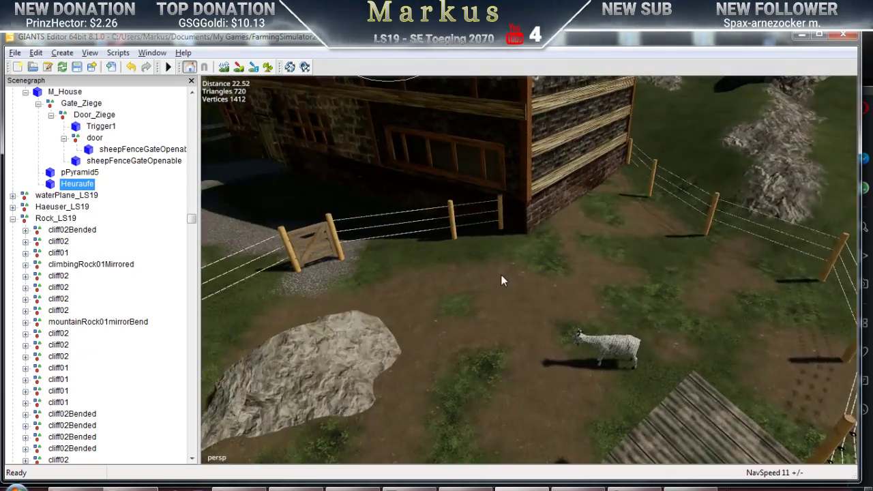
left_click_drag(552, 258, 563, 258)
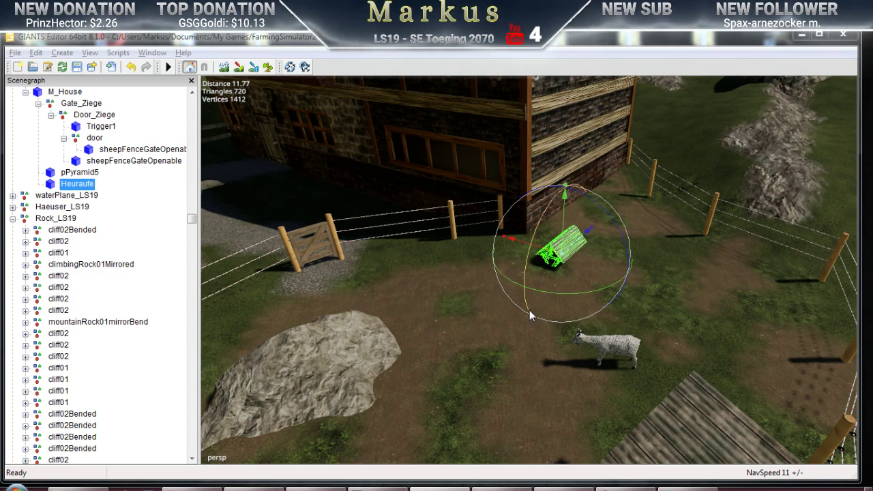
scroll(491, 298, "up", 4)
middle_click_drag(526, 285, 508, 275)
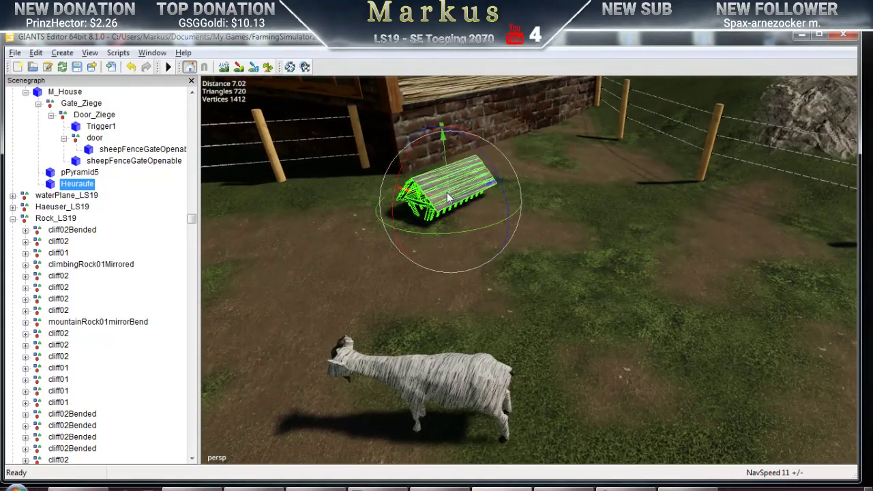
left_click_drag(447, 193, 456, 137)
middle_click_drag(477, 201, 547, 195)
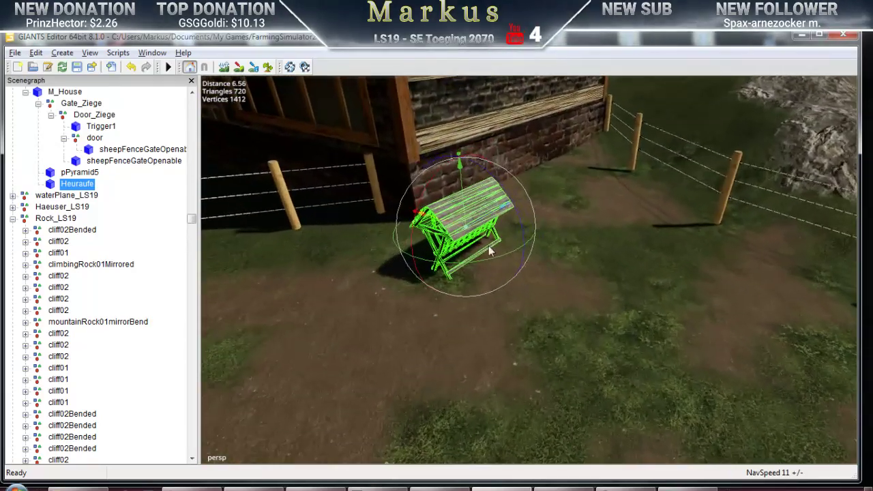
Move the hay rack next to the goat to compare their sizes, and reposition it beside the large rock
left_click_drag(548, 196, 441, 344)
middle_click_drag(441, 344, 472, 317)
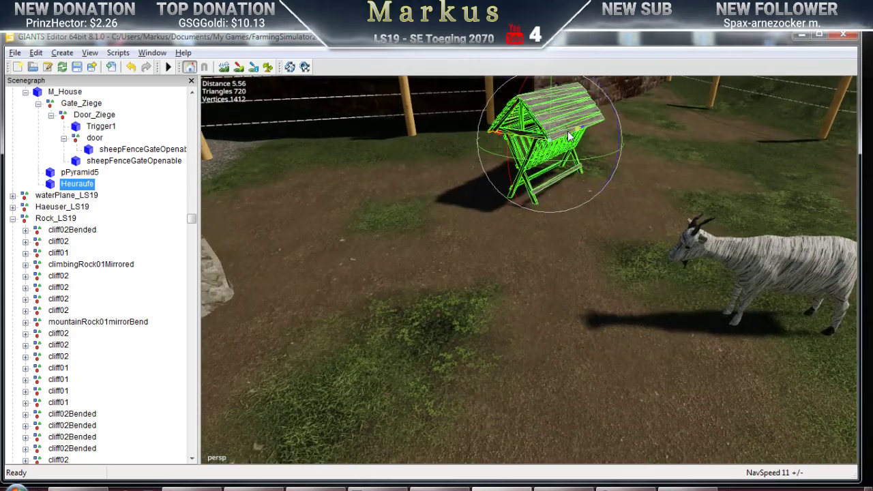
middle_click_drag(544, 204, 564, 208)
scroll(573, 202, "down", 10)
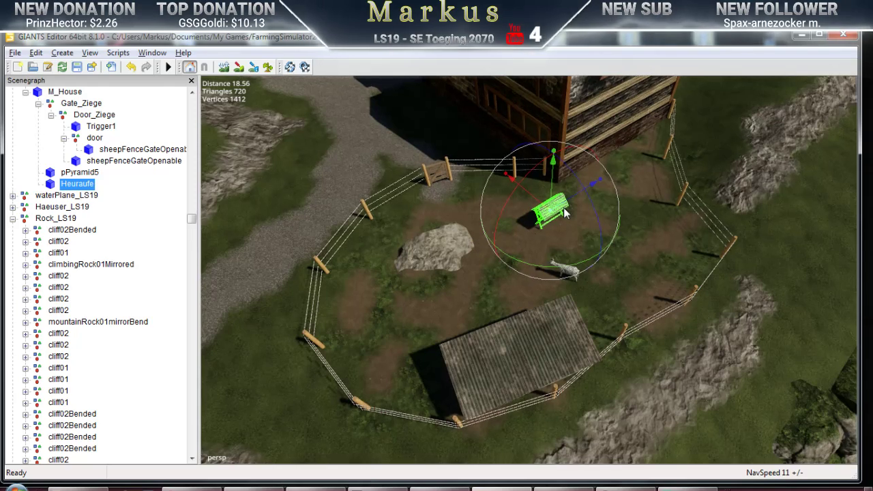
left_click_drag(565, 211, 556, 282)
middle_click_drag(556, 283, 539, 259)
scroll(562, 243, "up", 5)
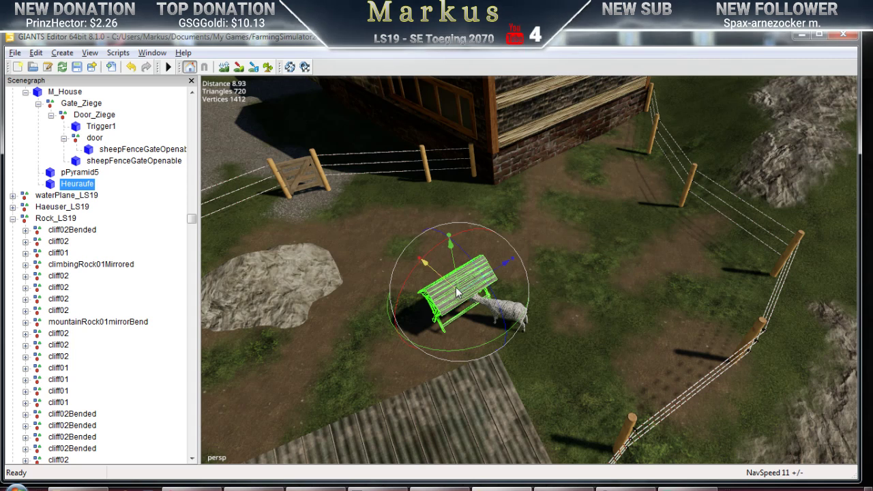
left_click_drag(458, 292, 393, 236)
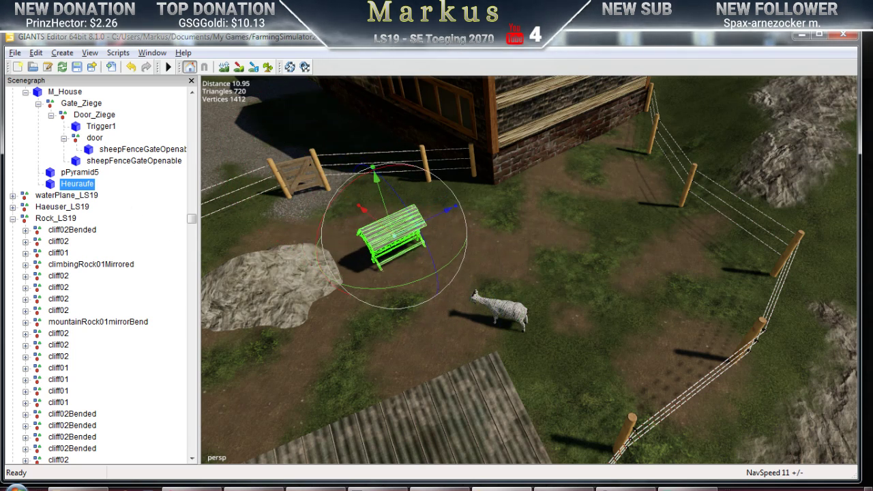
Show the attributes of the Heuraufe and set its Scale X, Y and Z to 1.5
left_click(161, 58)
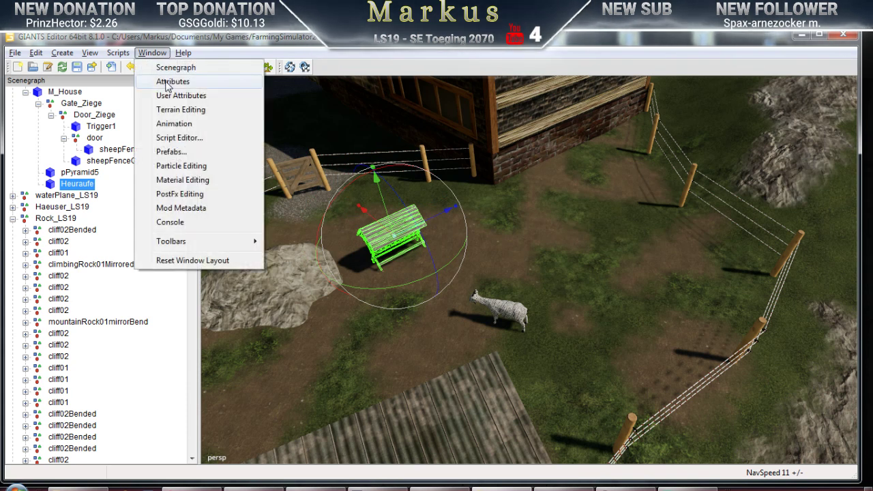
left_click(167, 79)
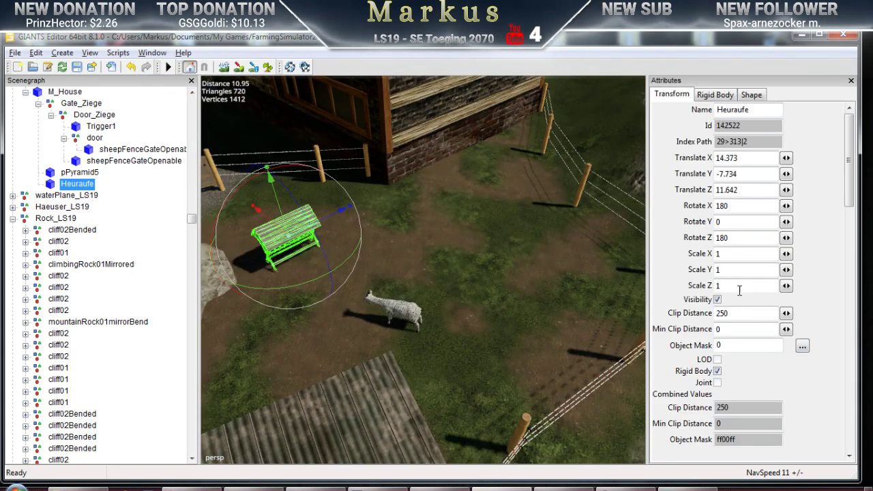
left_click(733, 285)
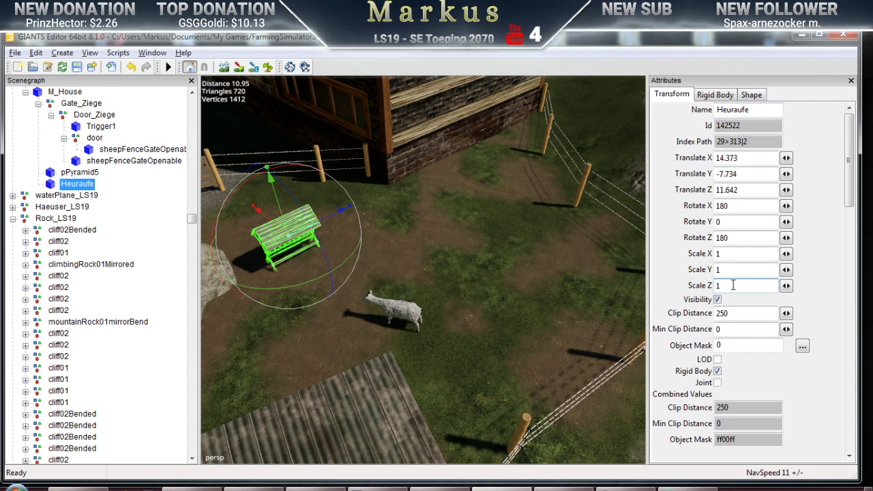
type(".5")
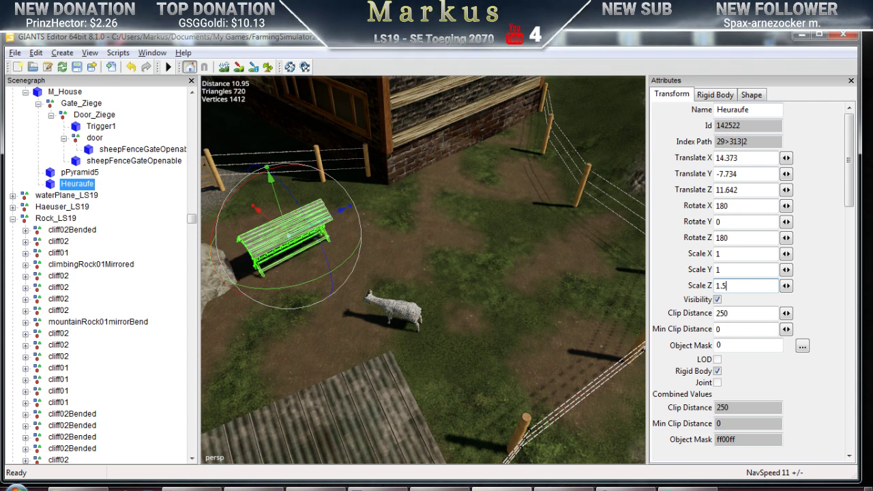
left_click(728, 269)
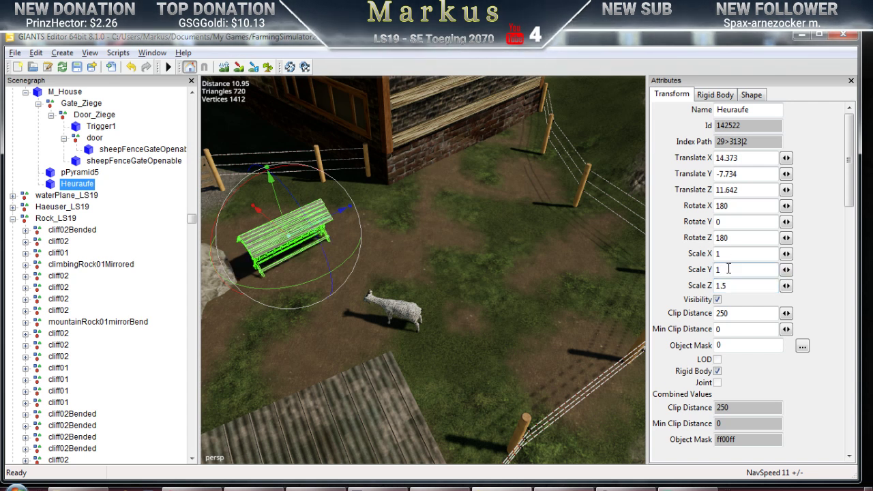
type(".5")
left_click(739, 255)
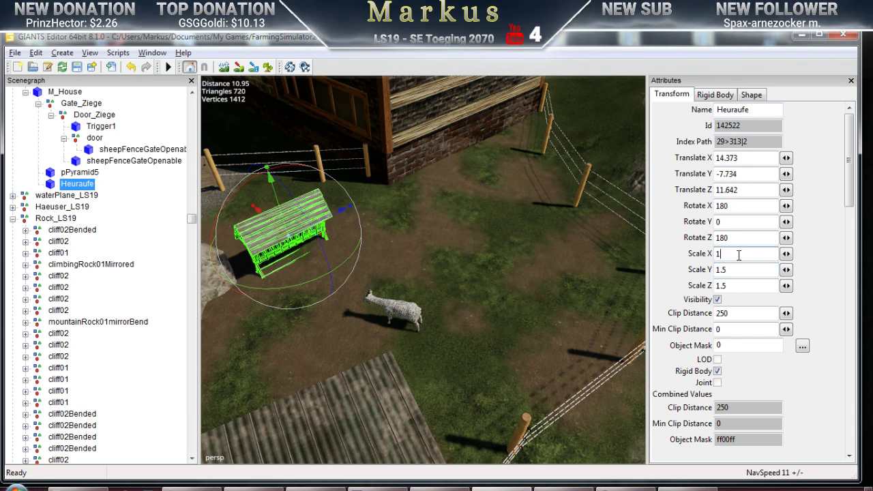
type(".5")
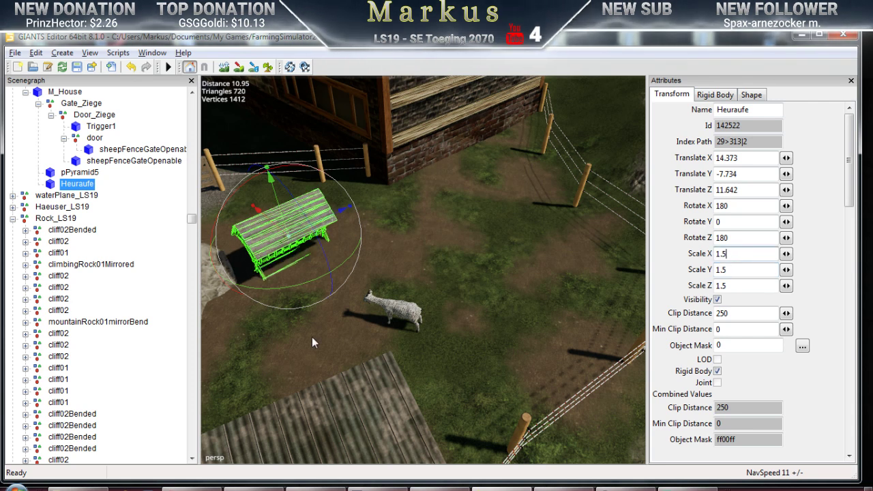
Shift the hay rack behind the rock and raise it, and enlarge it to a scale of 2 on all three axes
middle_click_drag(359, 303, 397, 299, "alt")
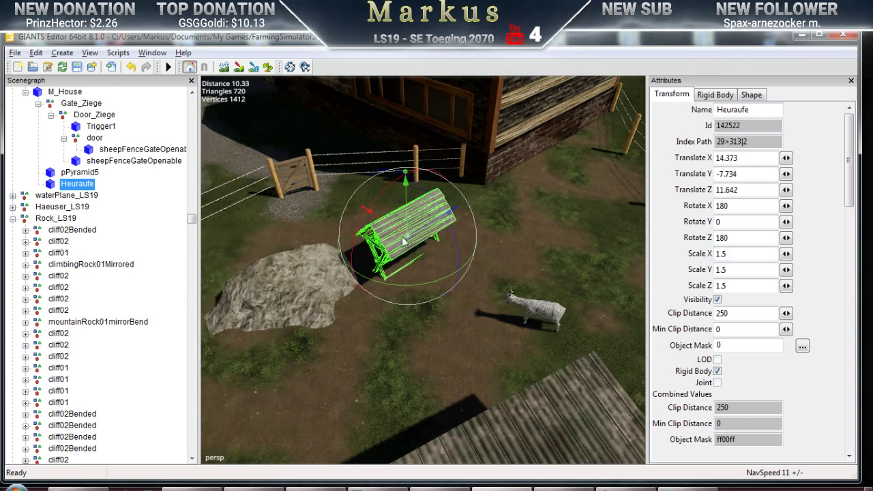
left_click_drag(407, 199, 635, 297)
double_click(722, 286)
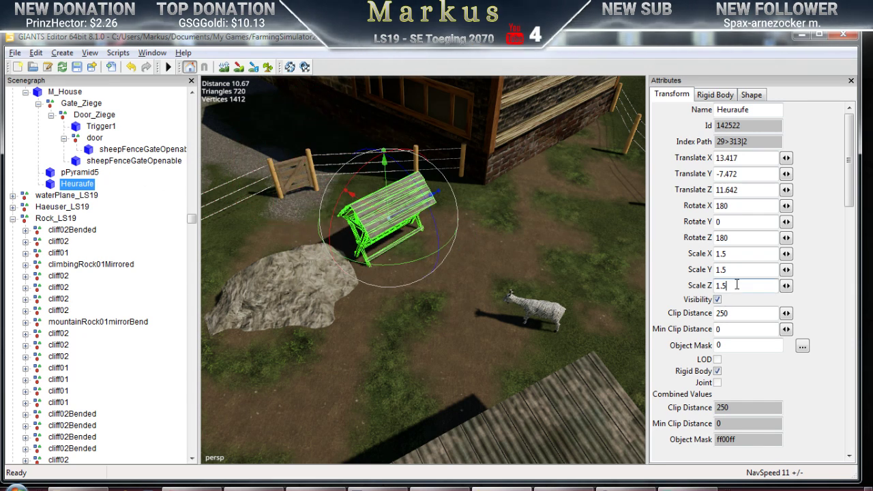
type("2")
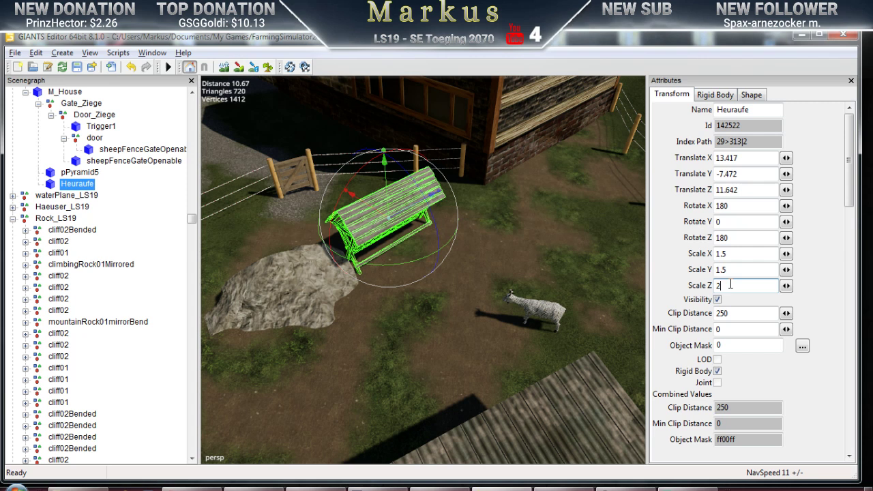
double_click(737, 269)
type("2")
double_click(725, 253)
type("2")
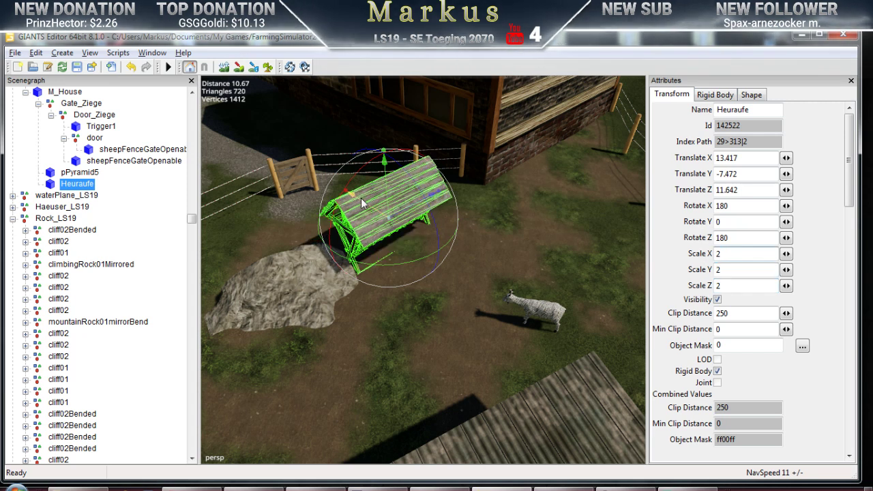
Move the enlarged hay rack over to the pen's gate and lift its legs clear of the ground
left_click_drag(373, 214, 167, 176)
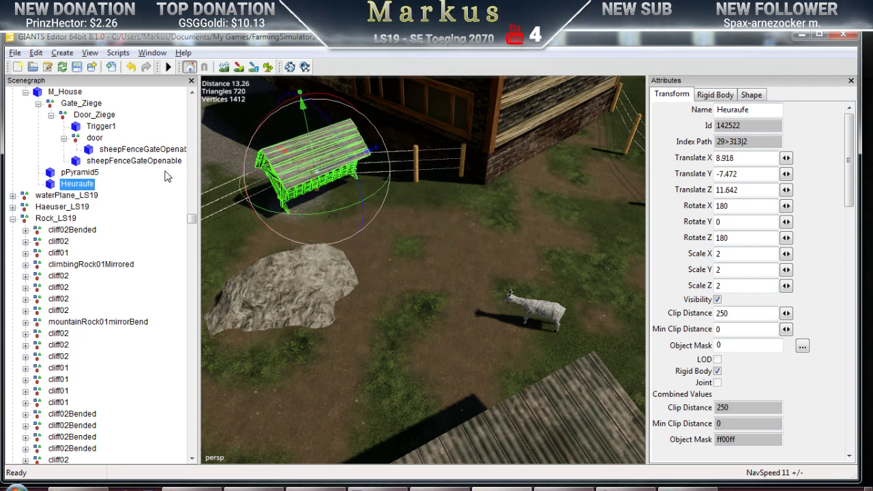
left_click_drag(314, 163, 305, 145)
left_click_drag(578, 342, 301, 296)
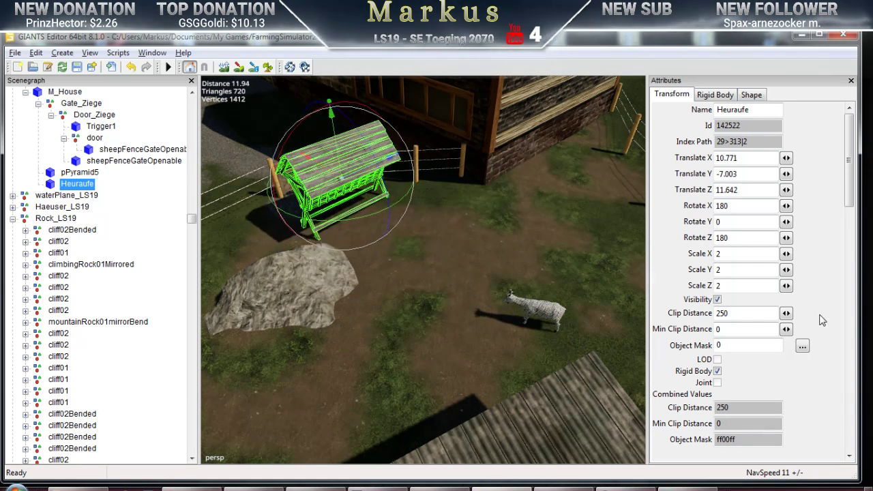
Set the hay rack's Scale X, Y and Z to 1.75
double_click(719, 288)
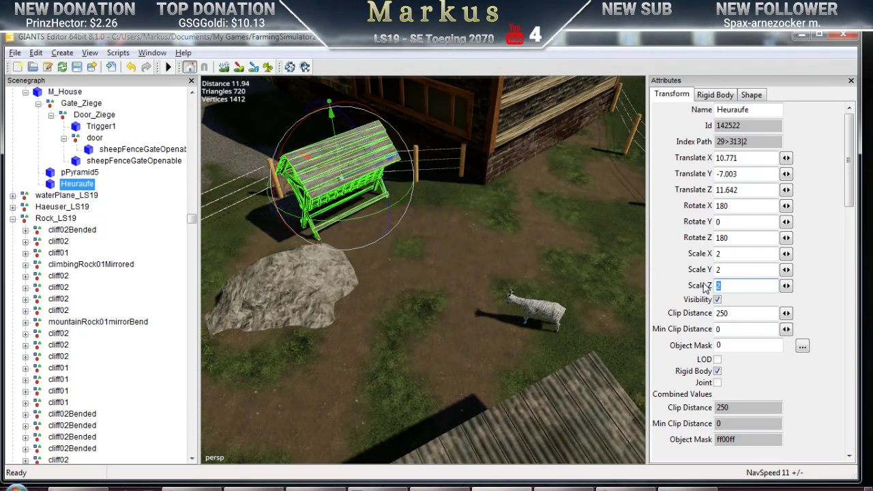
type("1")
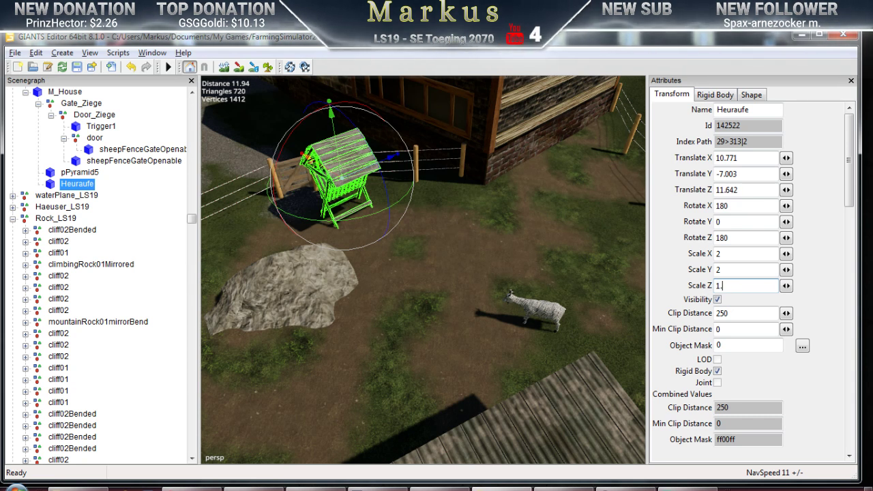
type(".75")
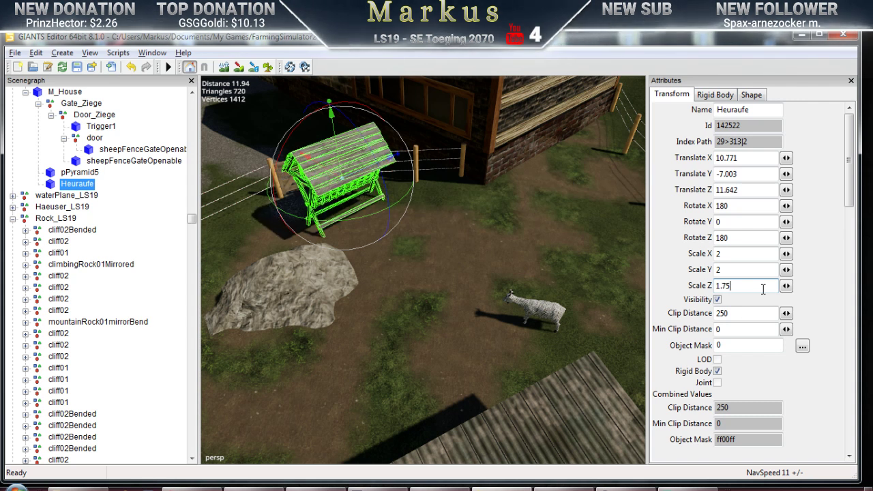
left_click_drag(762, 289, 680, 285)
key("ctrl+c")
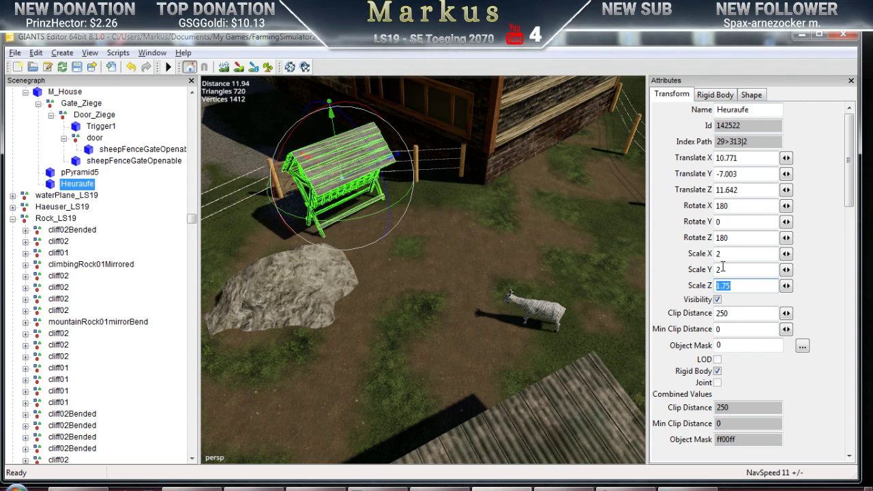
left_click_drag(722, 268, 696, 252)
key("ctrl+v")
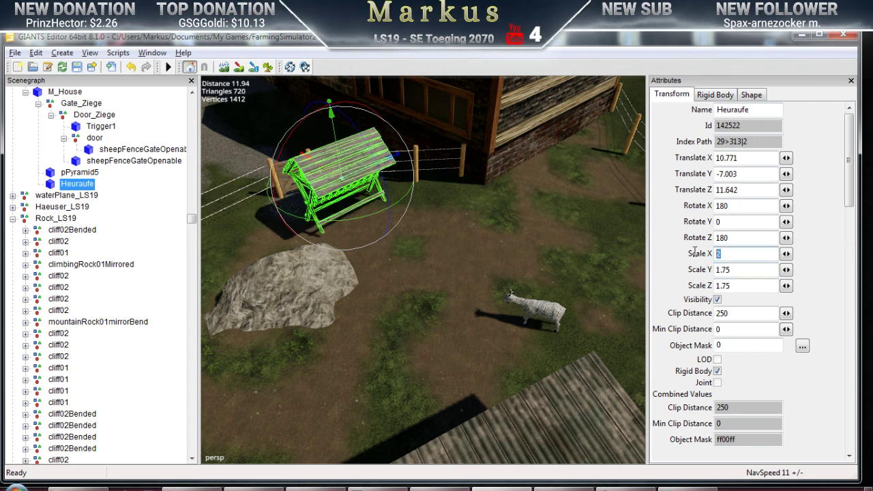
key("ctrl+v")
Move the hay rack to the corner of the house inside the pen and close its attributes
mouse_move(335, 174)
left_mouse_down()
mouse_move(376, 206)
mouse_move(365, 180)
mouse_move(358, 177)
mouse_move(403, 285)
mouse_move(452, 343)
mouse_move(346, 182)
left_mouse_up()
left_click_drag(237, 207, 775, 137)
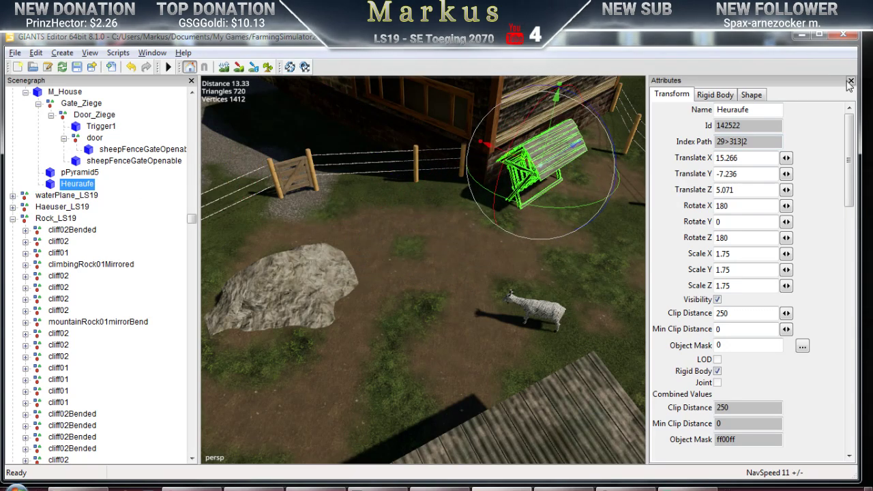
left_click(851, 80)
Position the hay rack in front of the house's brick side wall and adjust its height so its legs rest on the ground
scroll(626, 216, "down", 5)
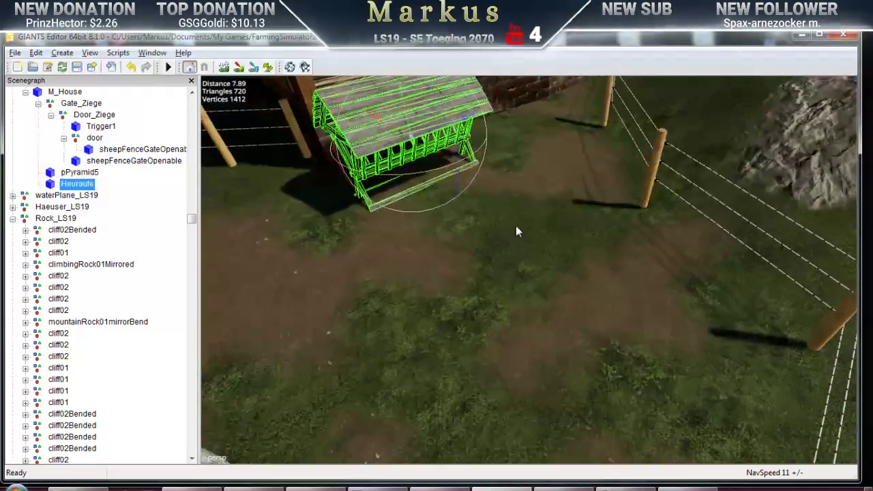
middle_click_drag(516, 232, 470, 210)
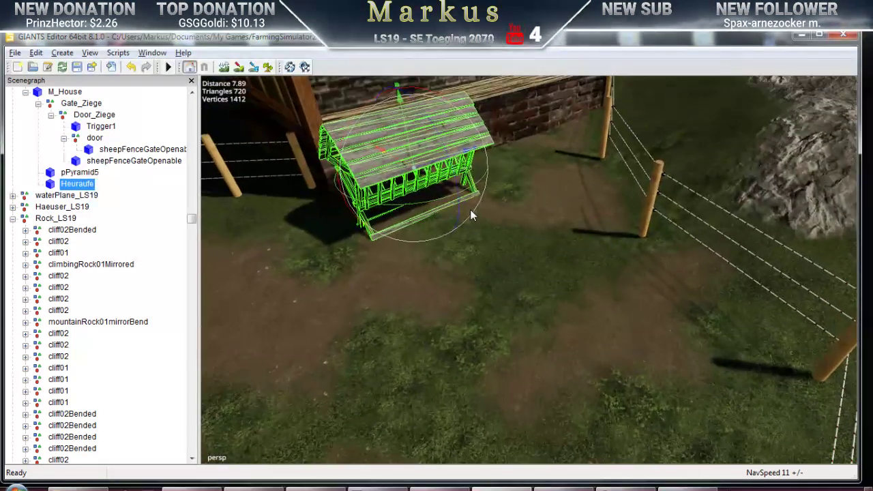
left_click_drag(476, 168, 583, 160)
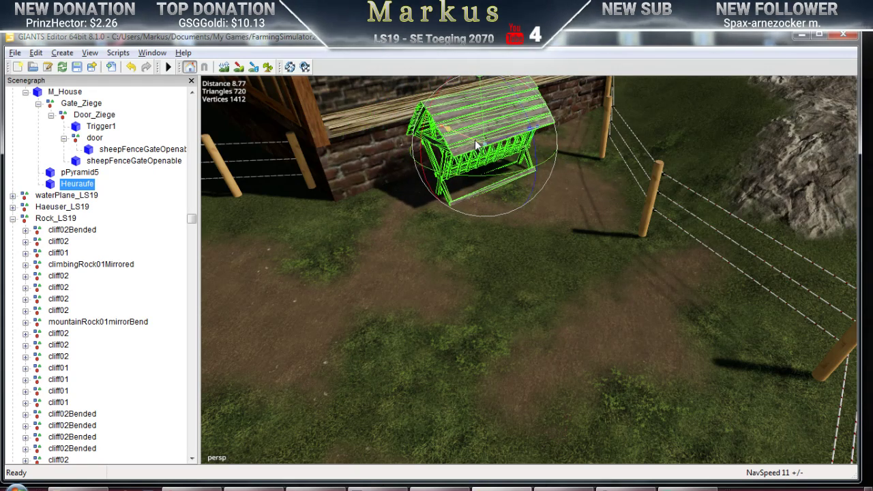
left_click_drag(475, 140, 523, 170)
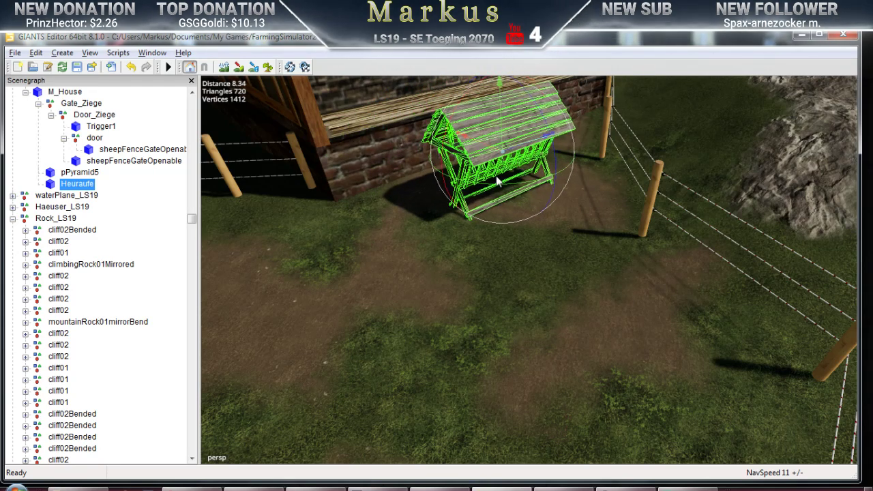
middle_click_drag(496, 175, 494, 201)
scroll(502, 211, "up", 3)
scroll(506, 218, "up", 1)
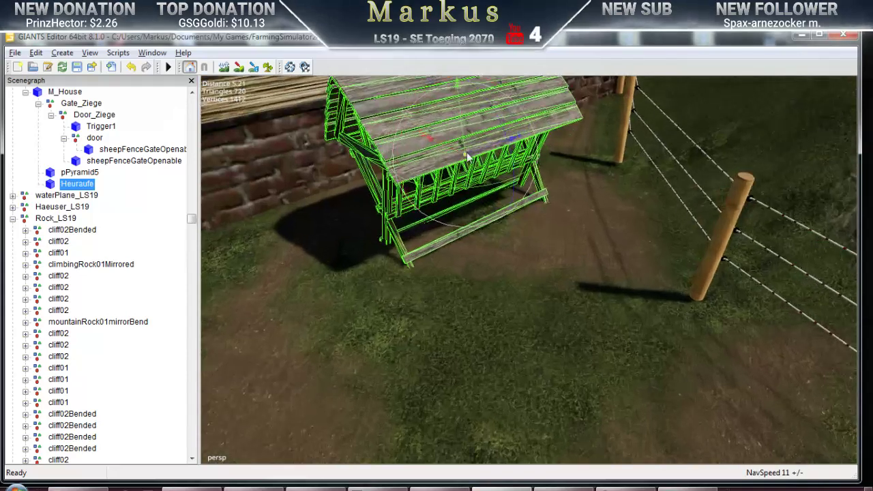
left_click_drag(463, 122, 463, 132)
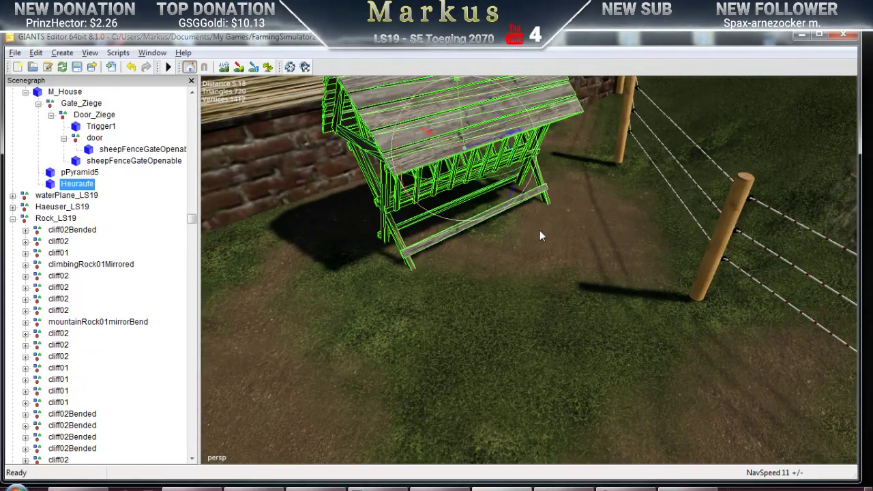
scroll(539, 230, "down", 10)
middle_click_drag(406, 309, 489, 231)
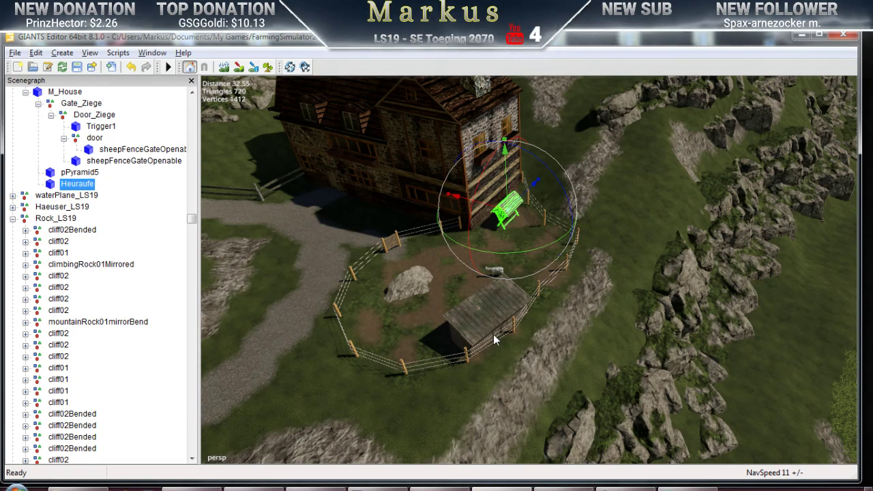
right_click_drag(524, 341, 555, 314)
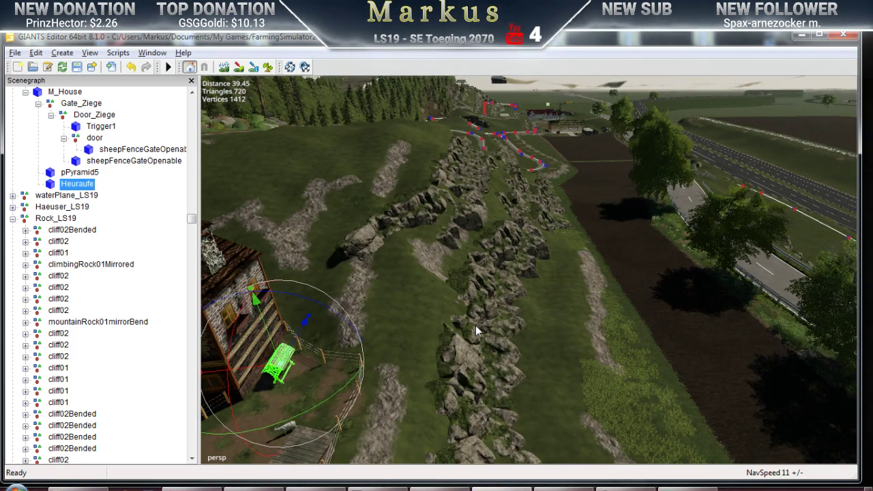
scroll(502, 201, "down", 10)
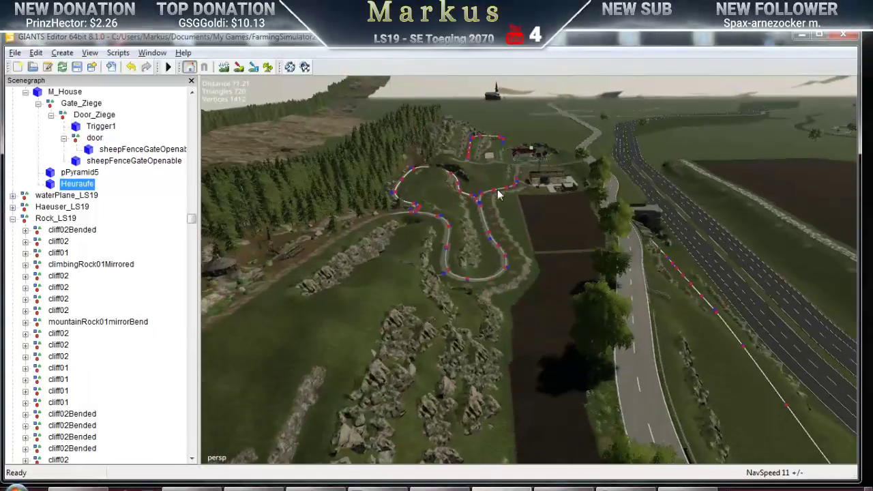
scroll(479, 198, "down", 8)
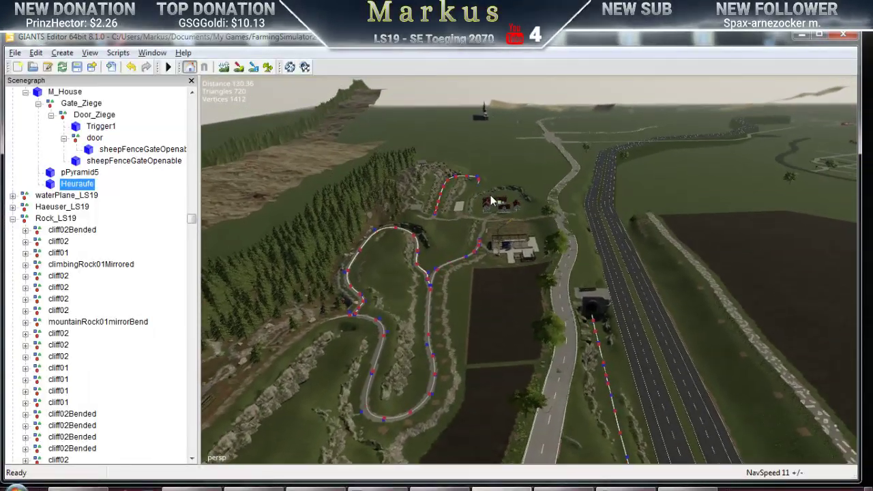
scroll(568, 260, "up", 10)
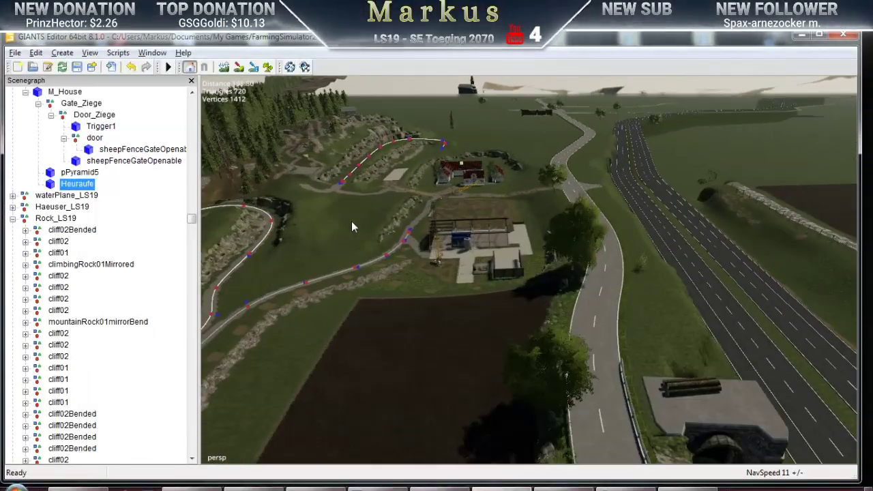
scroll(614, 222, "up", 5)
scroll(460, 249, "down", 8)
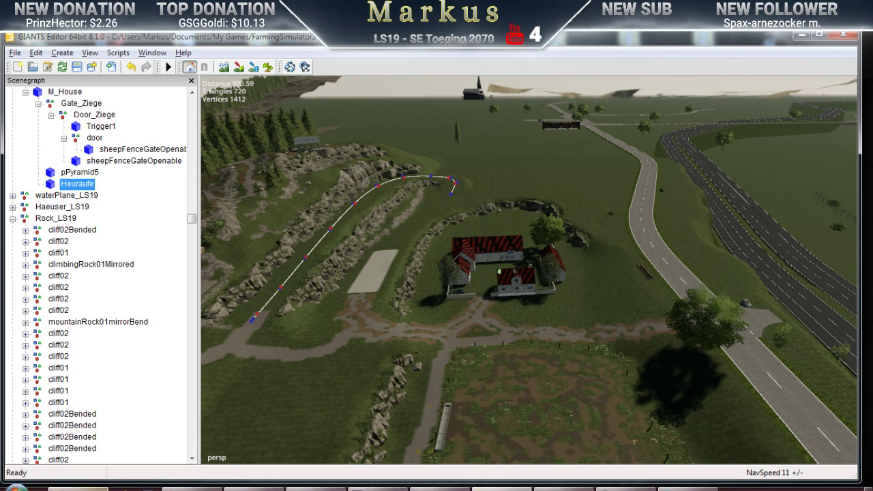
Open the Documents library in a second Explorer window and go into its My Games folder
left_click(79, 489)
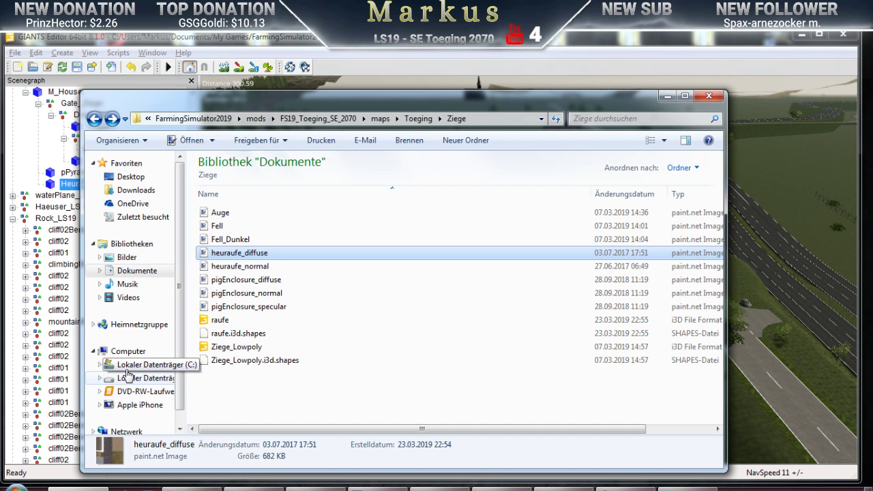
right_click(145, 271)
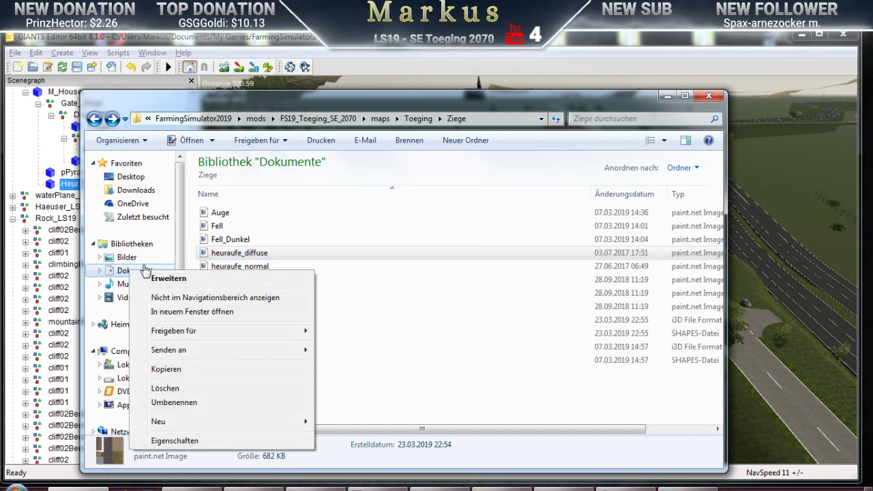
left_click(181, 314)
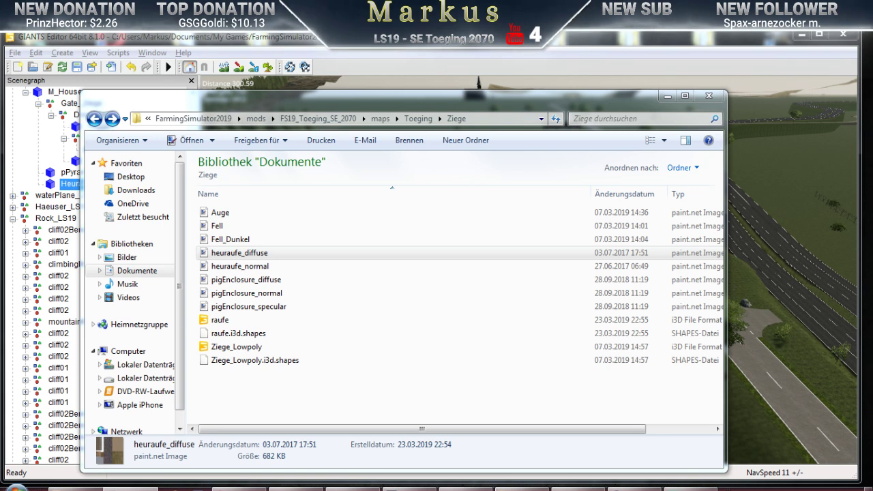
left_click_drag(652, 137, 281, 87)
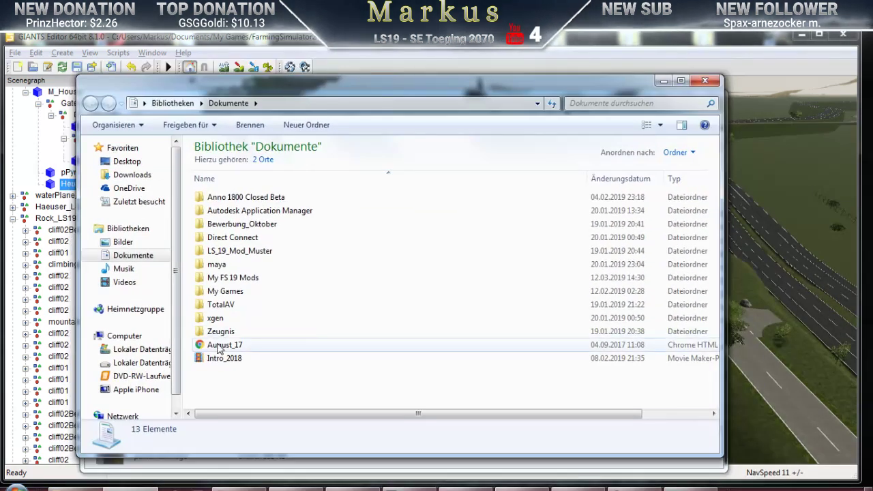
double_click(217, 265)
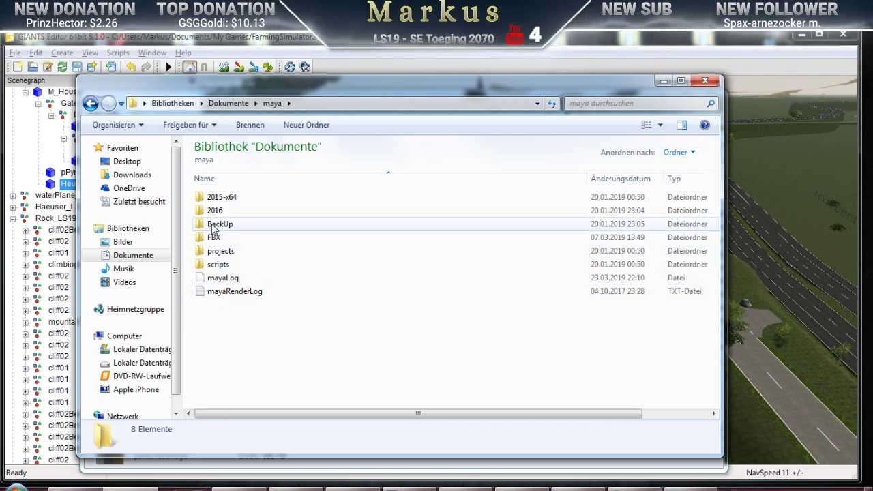
left_click(123, 258)
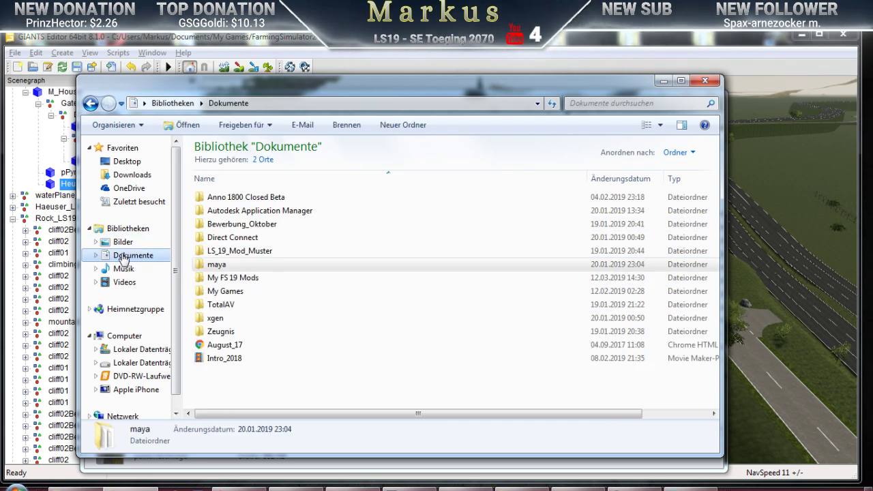
left_click(221, 294)
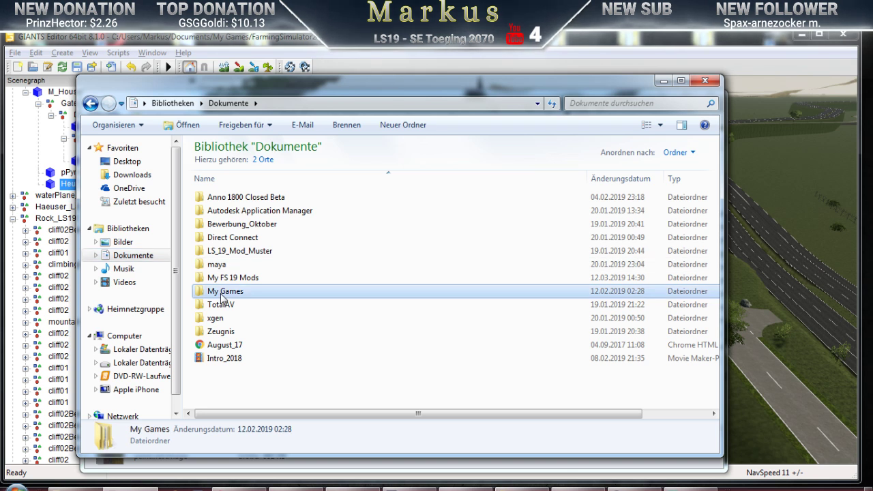
double_click(223, 297)
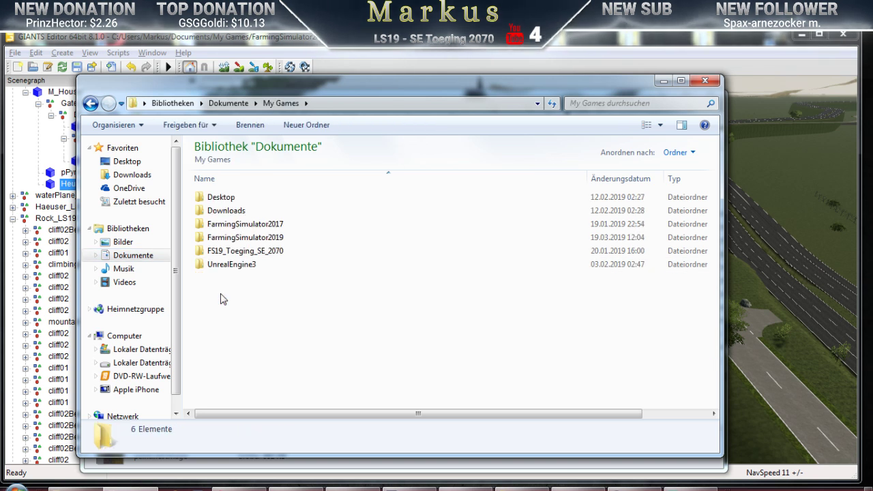
double_click(239, 239)
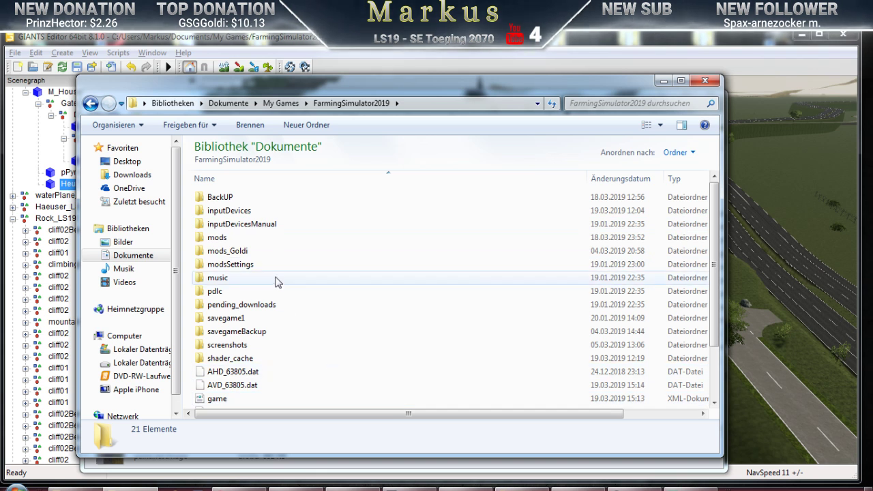
double_click(273, 237)
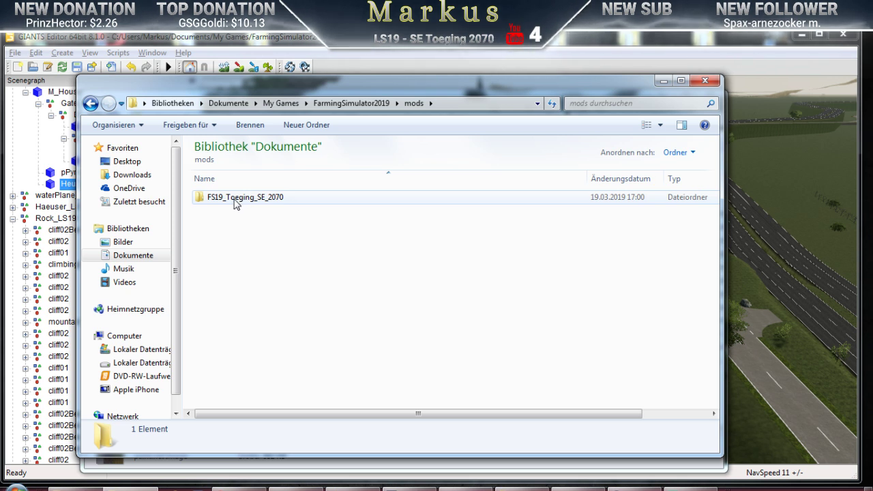
mouse_move(235, 204)
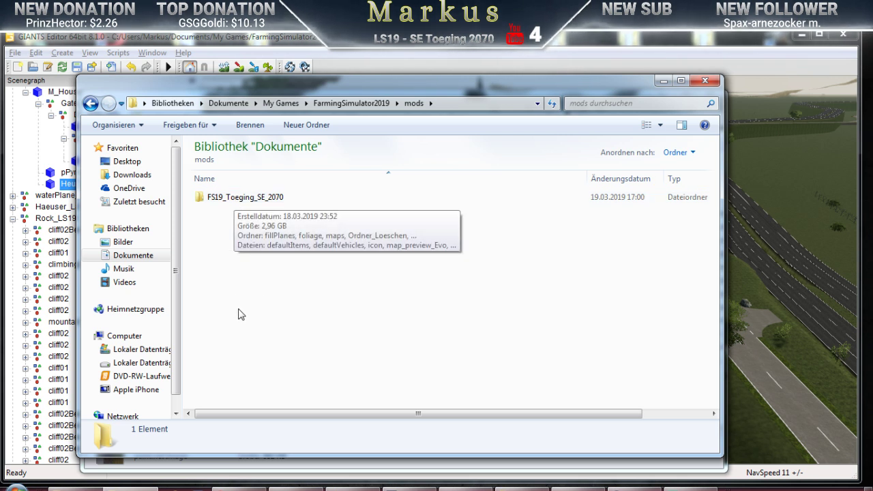
left_click(223, 201)
double_click(224, 200)
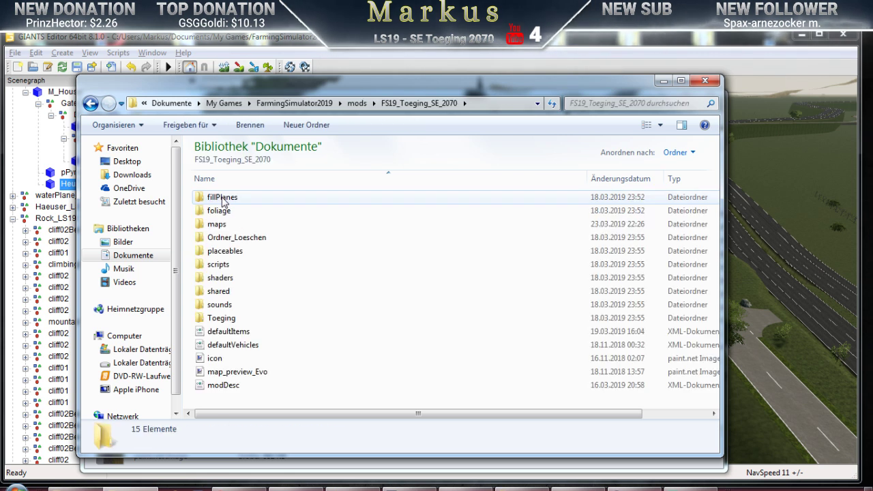
mouse_move(238, 334)
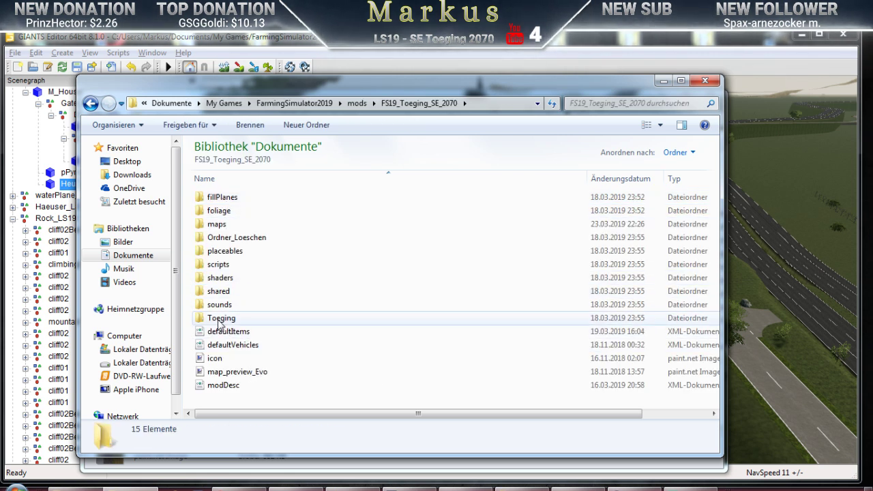
mouse_move(218, 323)
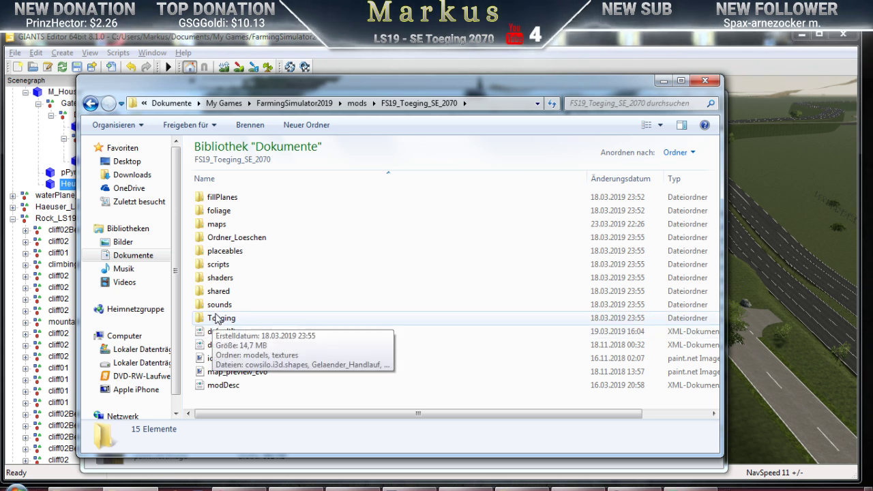
double_click(216, 225)
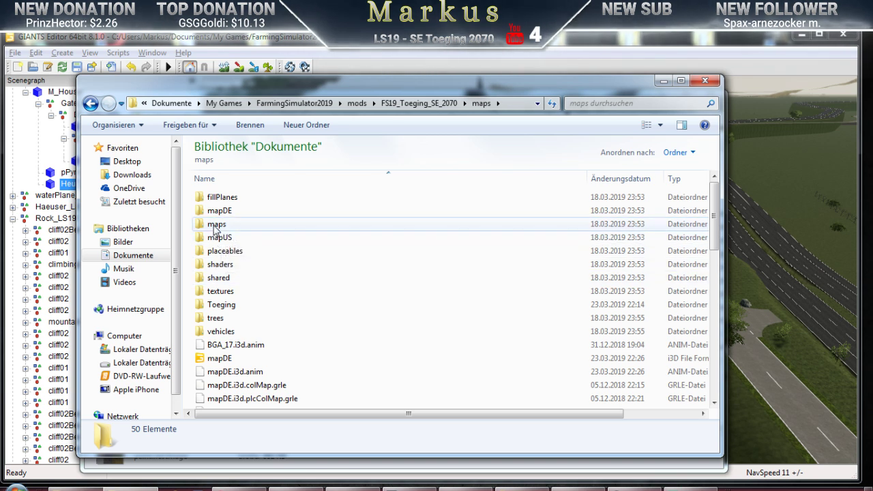
double_click(216, 226)
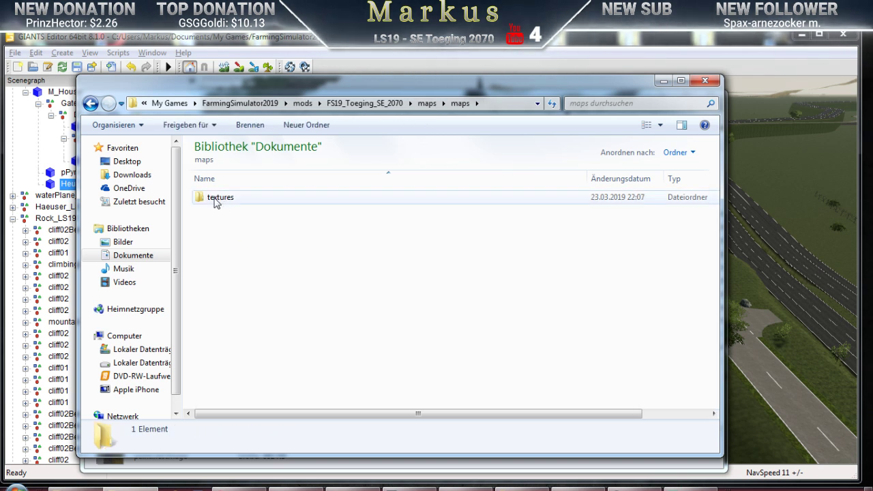
left_click(89, 103)
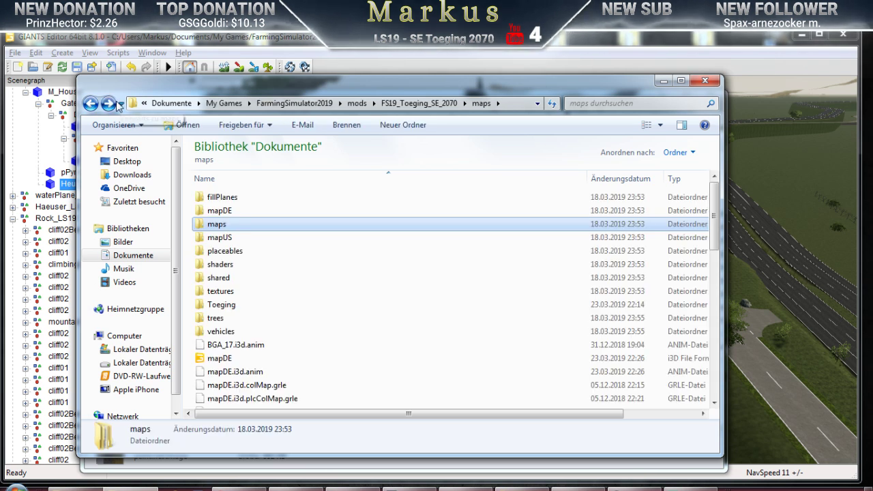
left_click(90, 103)
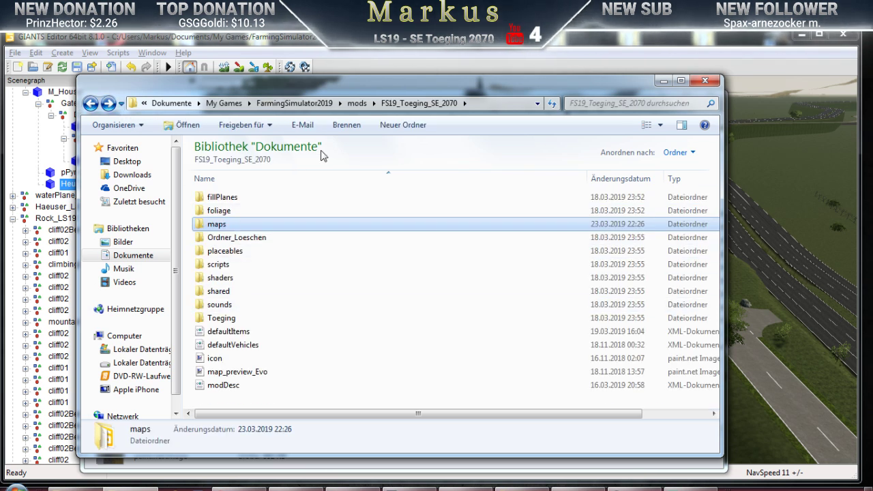
left_click(359, 103)
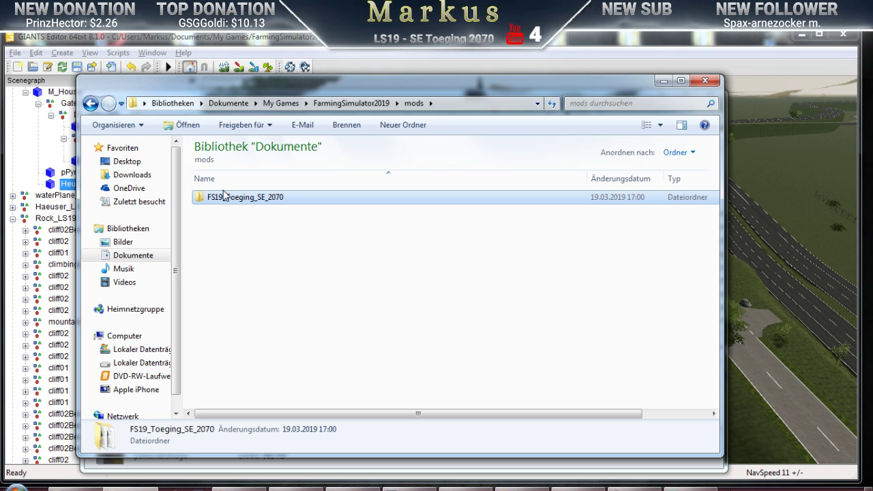
left_click(281, 103)
Open map01 from FarmingSimulator2017/LS19/maps in GIANTS Editor version 7.1.0
double_click(232, 223)
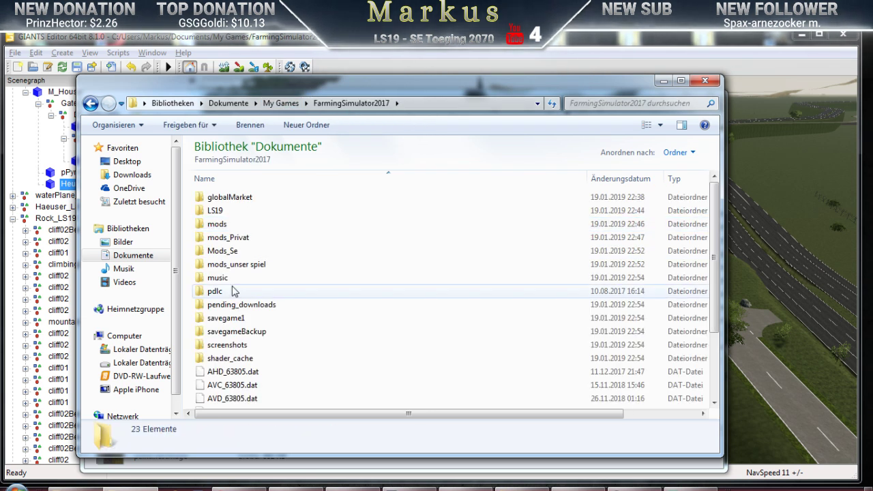
double_click(213, 210)
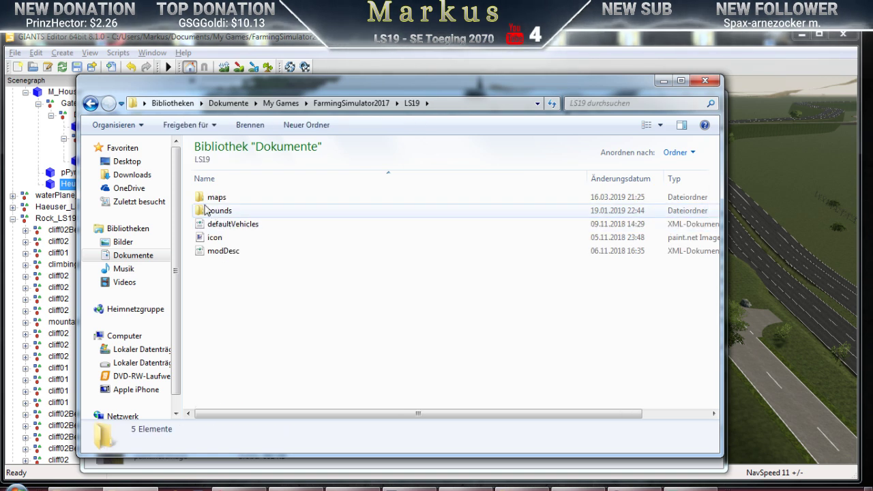
double_click(211, 197)
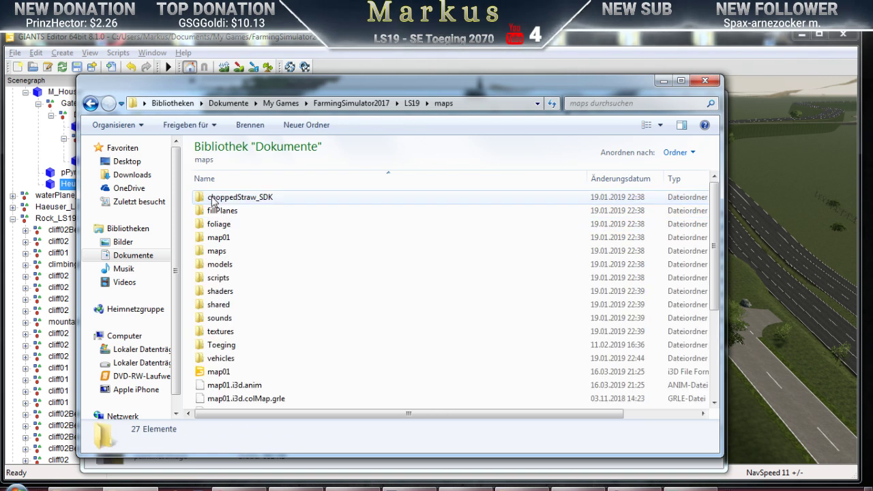
double_click(220, 371)
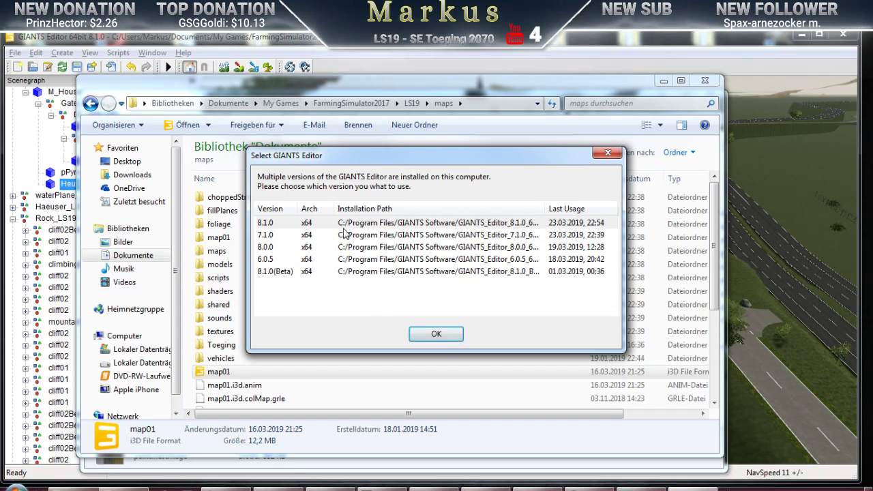
left_click(345, 234)
left_click(432, 334)
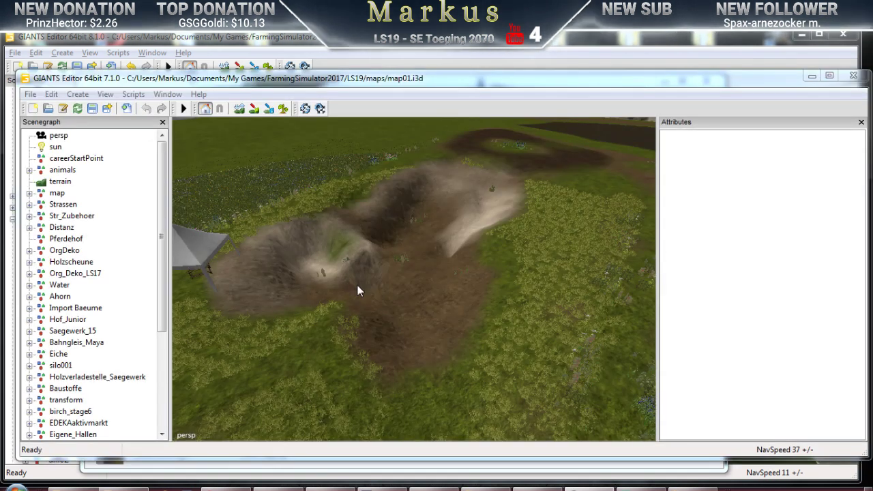
Close the attributes and select the whole Eimer group of pails around the storage shelves inside the hall
right_click_drag(358, 285, 517, 213)
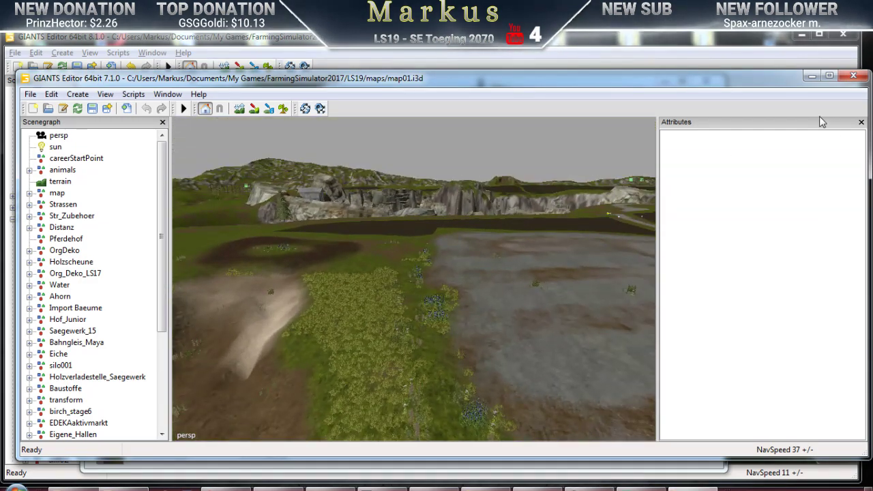
left_click(861, 123)
right_click_drag(401, 290, 779, 307)
right_click_drag(591, 255, 453, 314)
right_click_drag(404, 315, 661, 346)
right_click_drag(497, 349, 530, 342)
left_click(508, 323)
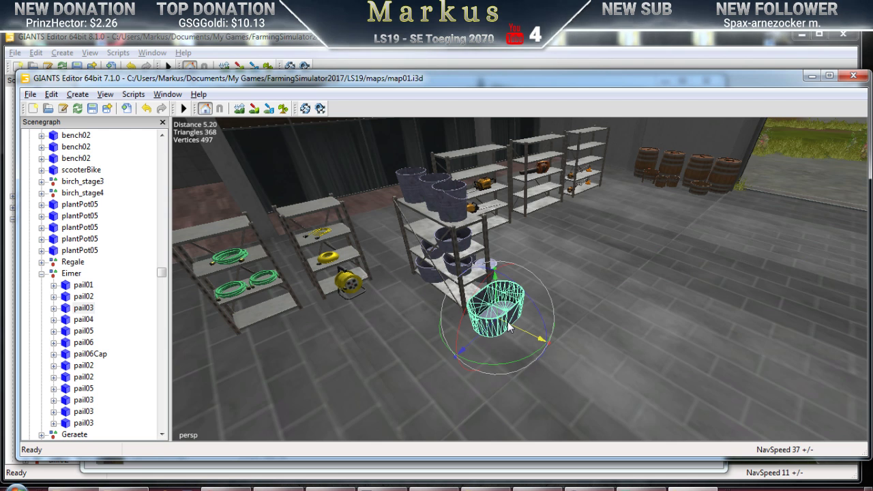
left_click(67, 274)
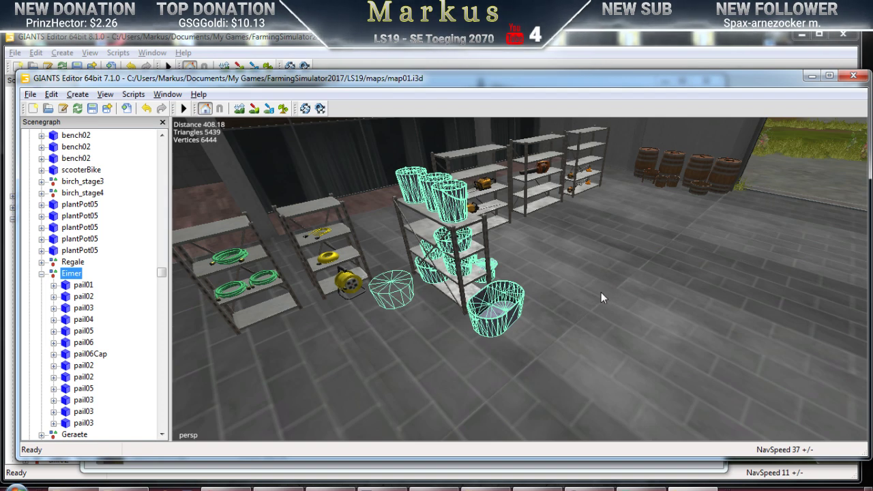
Export the selected Eimer group with its files as Eimer into the Toeging/Ziege folder, including the parent directory structure
right_click_drag(578, 290, 510, 271)
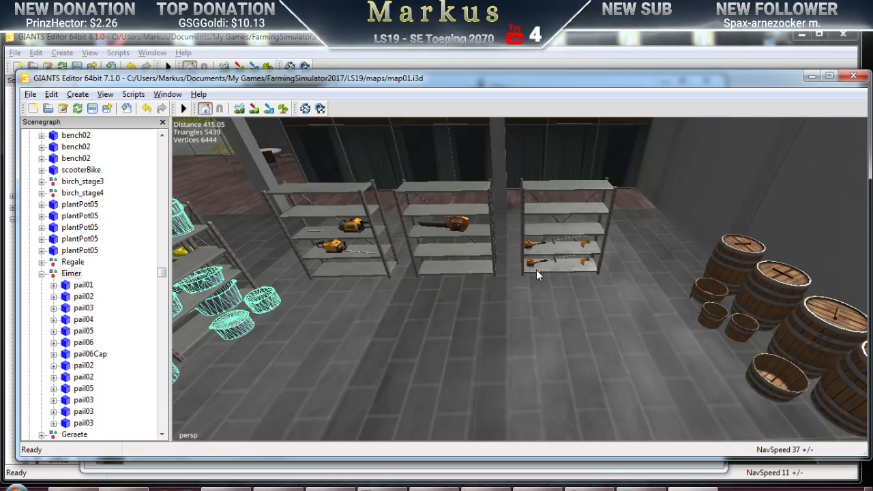
right_click_drag(565, 316, 485, 298)
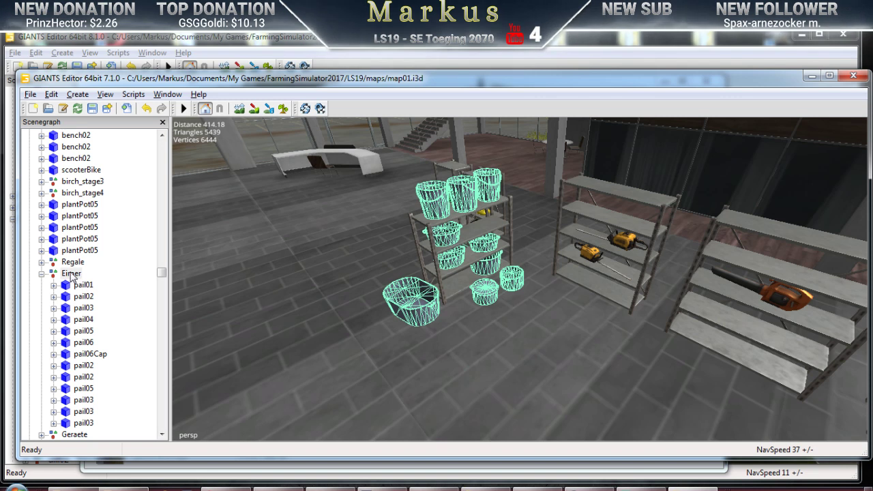
left_click(30, 94)
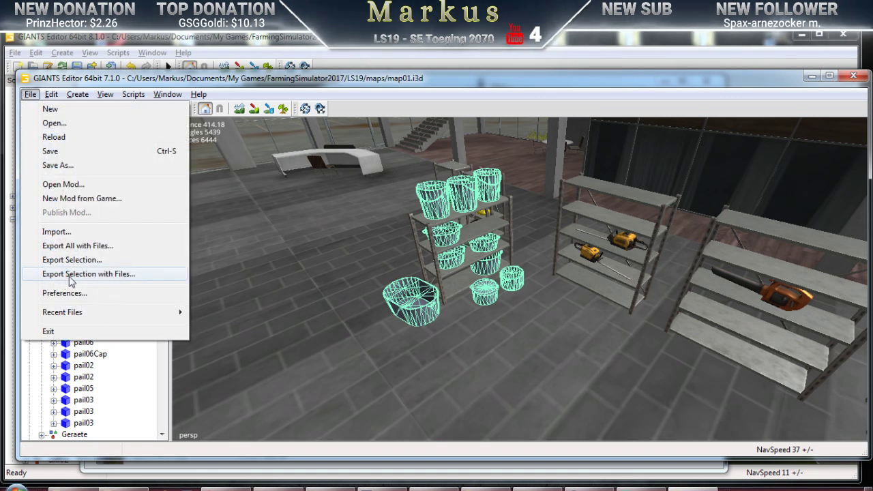
left_click(69, 276)
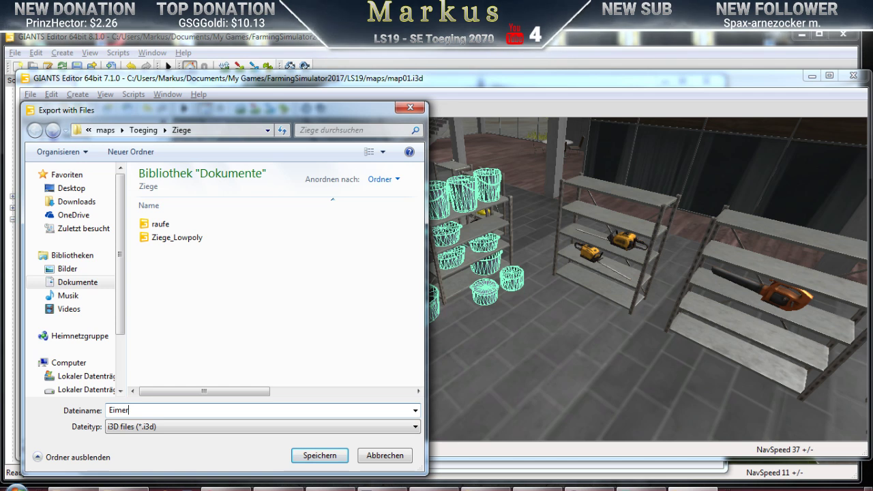
left_click(321, 458)
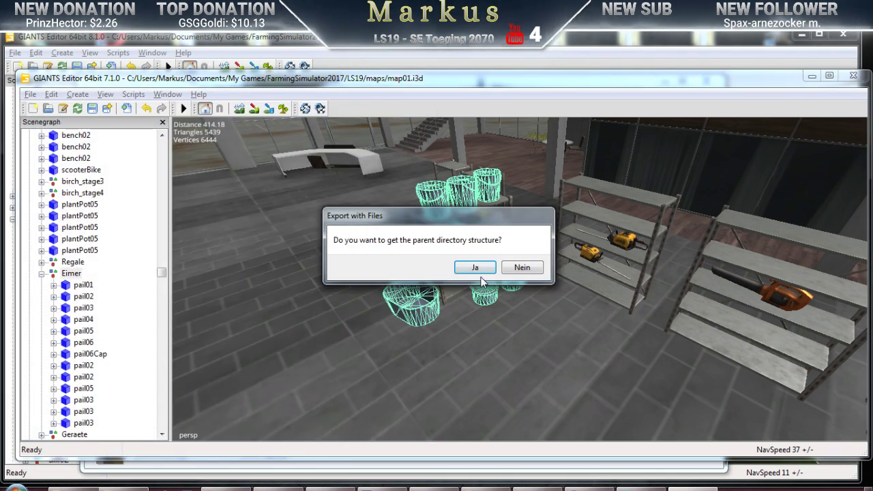
left_click(481, 271)
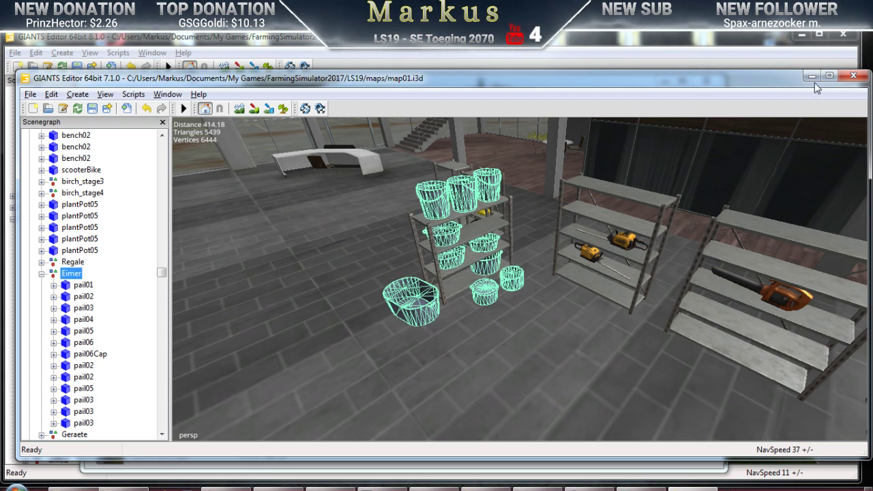
Delete the Eimer group from the LS19 map01 scene and save the map
left_click(854, 76)
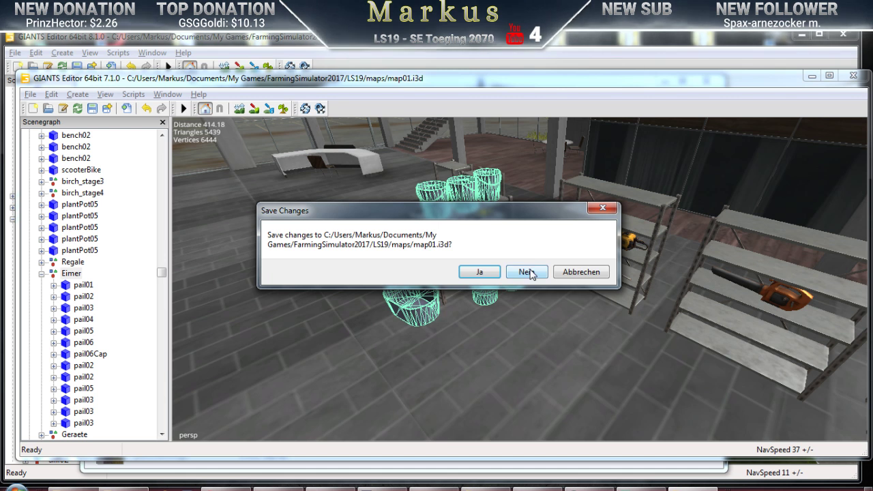
left_click(585, 272)
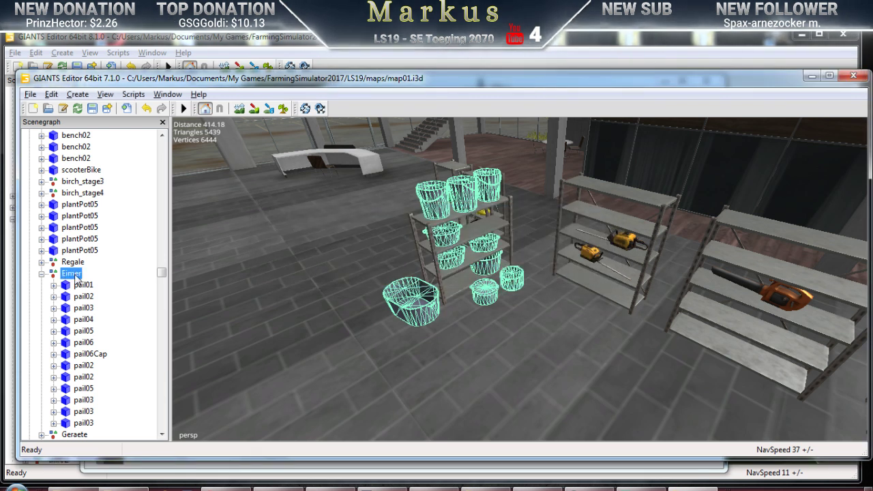
key("Delete")
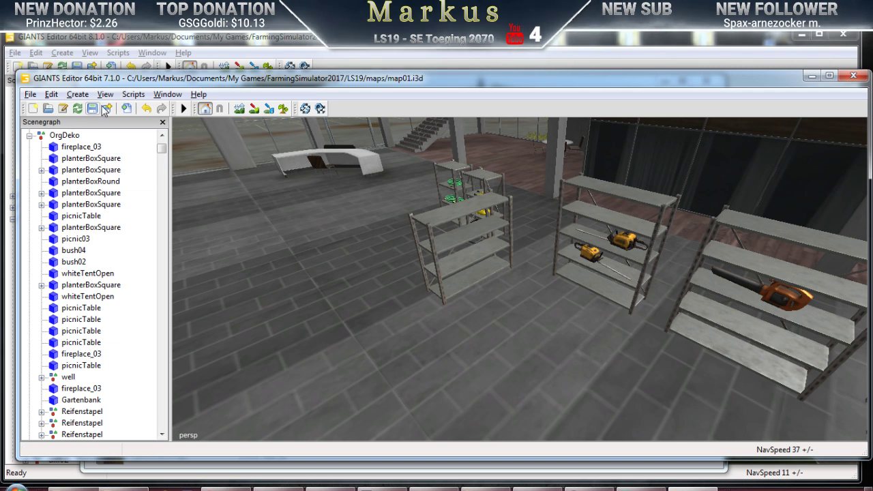
left_click(93, 108)
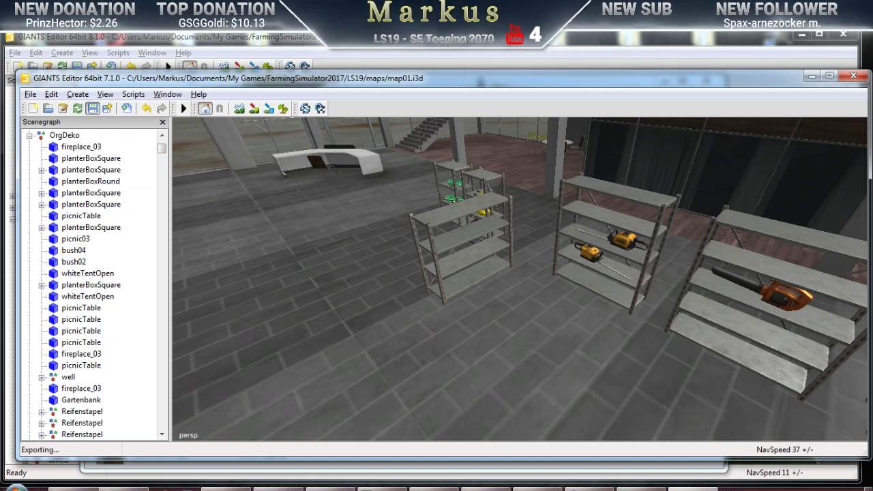
Switch to the Ziege folder in Explorer and look through the exported Toeging subfolder and its Hafen folder
key("alt+Tab")
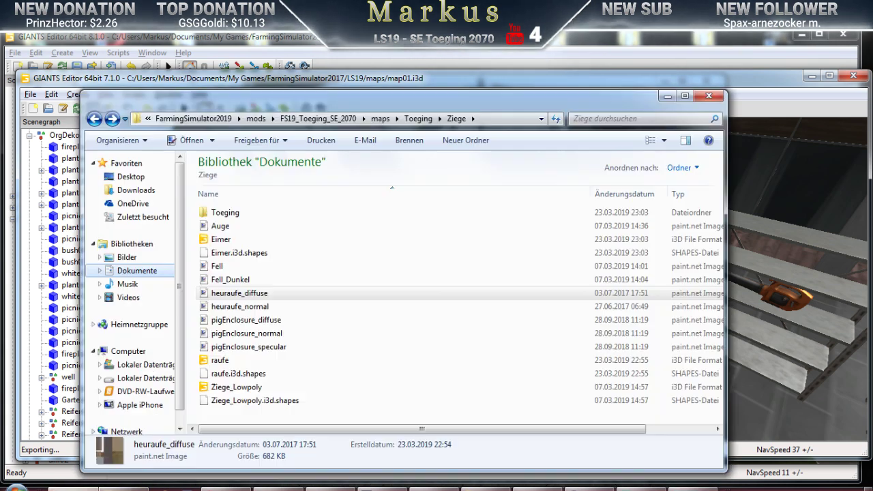
left_click(215, 240)
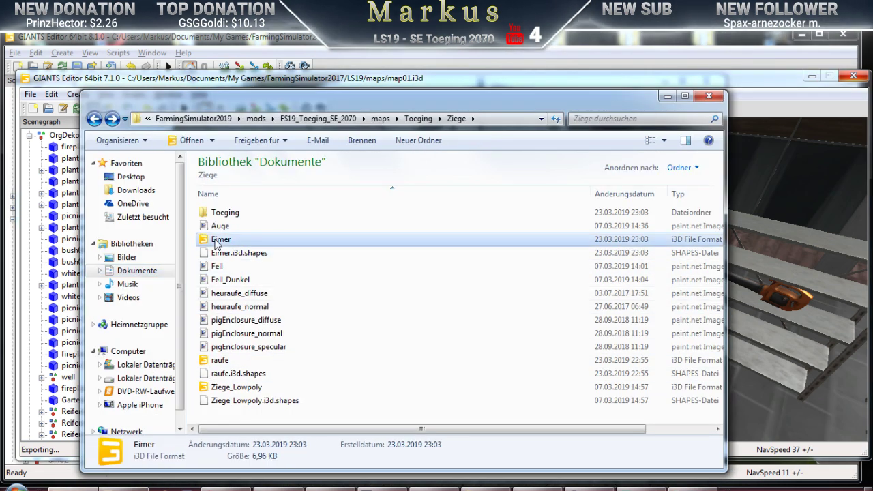
double_click(218, 215)
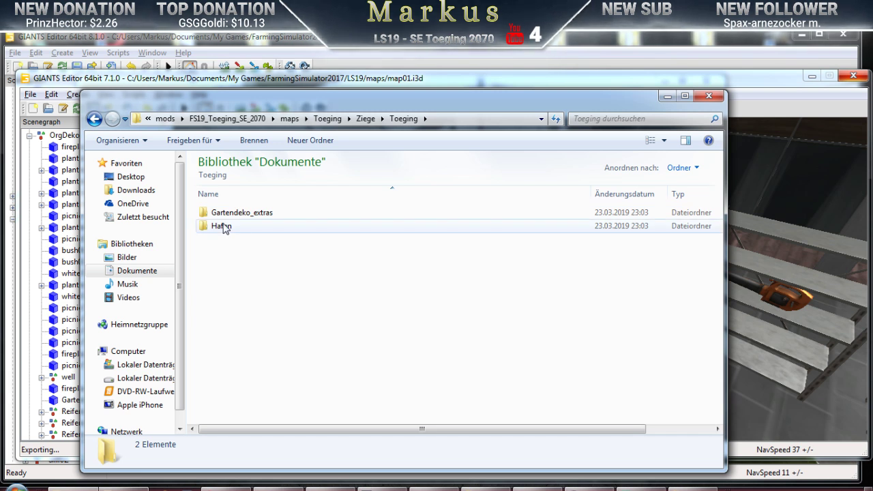
left_click(215, 226)
double_click(216, 227)
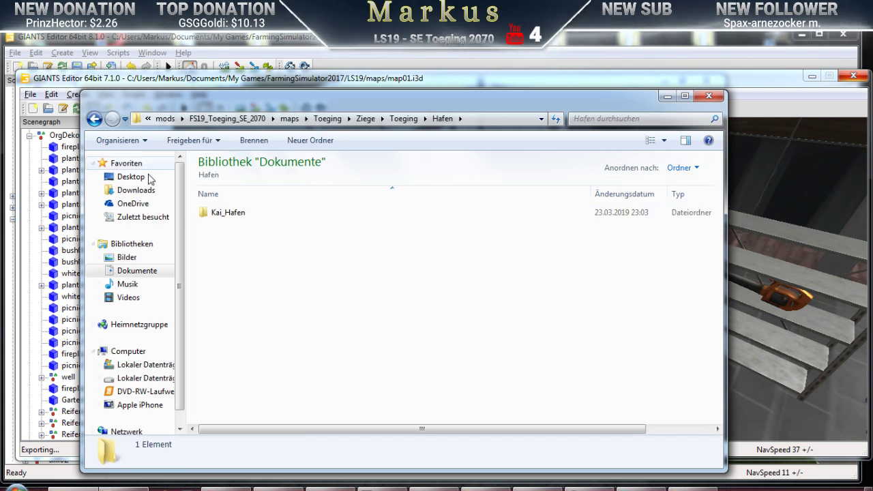
left_click(95, 119)
left_click(95, 120)
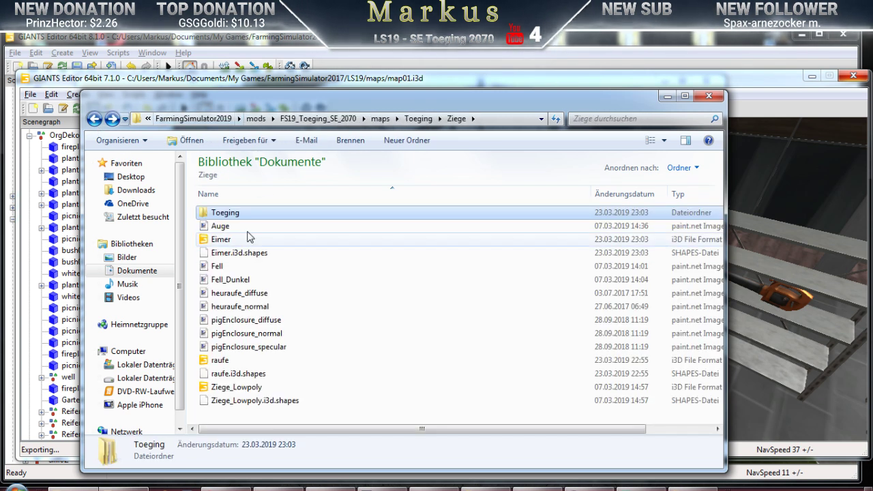
Check the texture file paths of Eimer.i3d in Notepad++, then close the file and minimize the editor
right_click(220, 240)
left_click(283, 235)
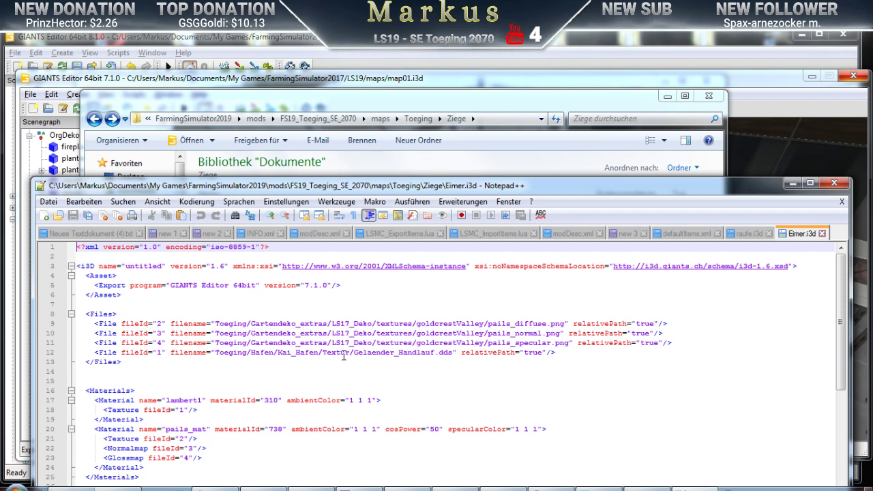
left_click(822, 234)
left_click(792, 184)
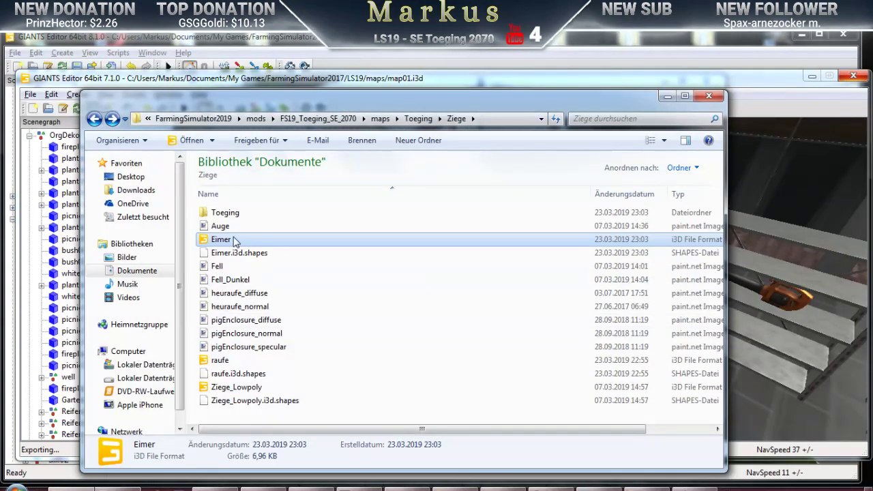
Move the Gelaender_Handlauf texture from Toeging/Hafen/Kai_Hafen/Textur directly into the Ziege folder
double_click(221, 212)
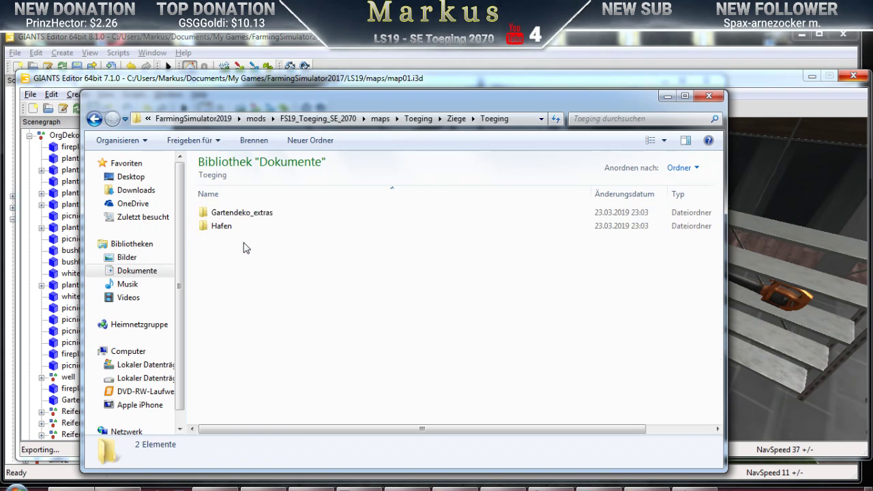
double_click(222, 226)
double_click(222, 213)
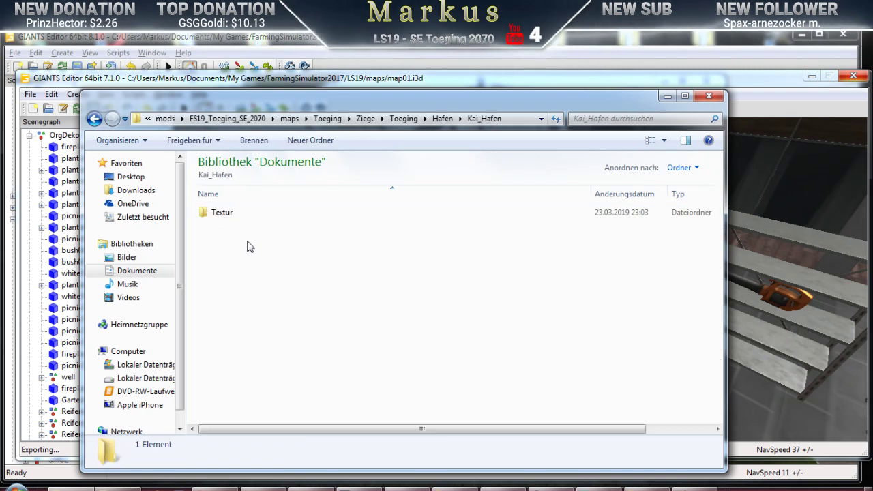
double_click(216, 215)
left_click(226, 217)
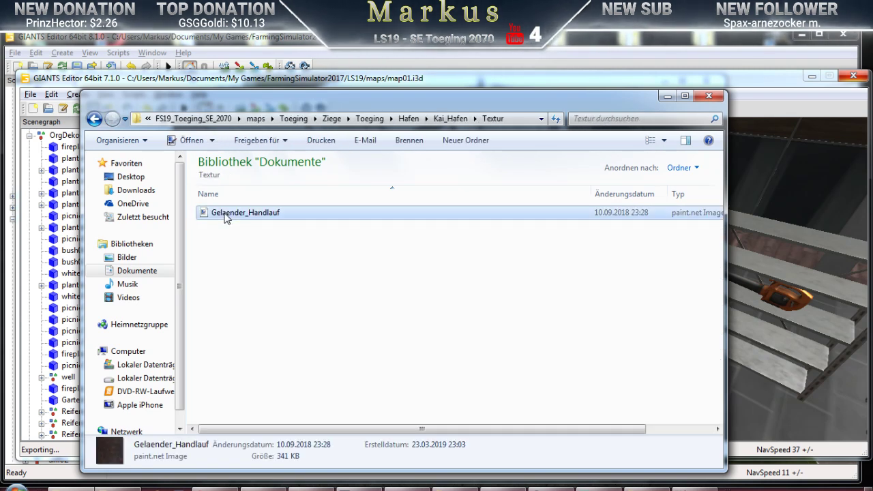
right_click(225, 218)
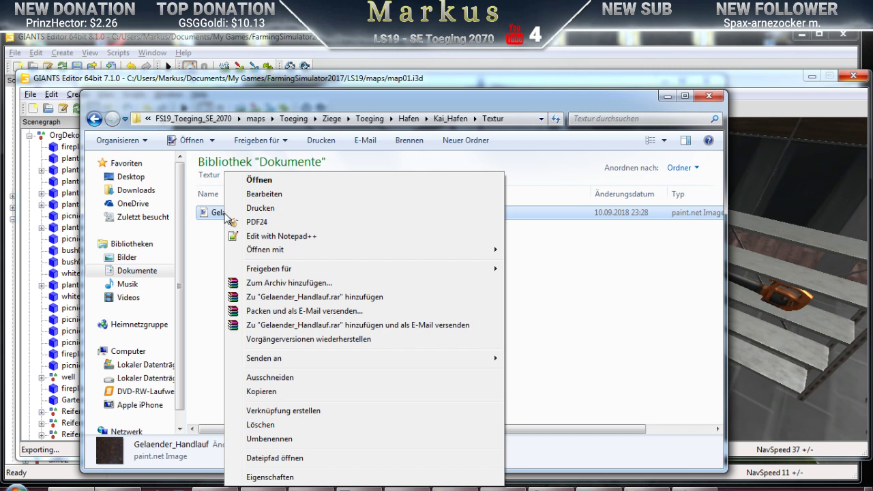
left_click(267, 380)
left_click(94, 118)
left_click(95, 119)
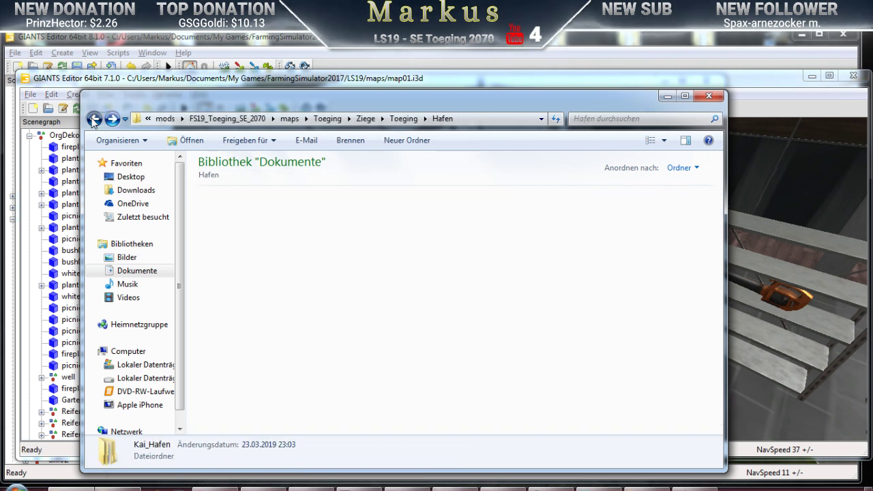
left_click(95, 119)
right_click(375, 301)
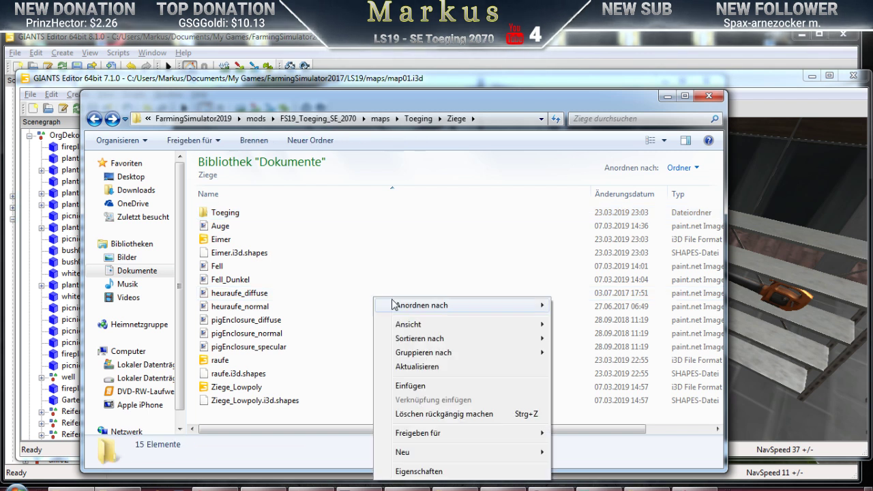
left_click(410, 386)
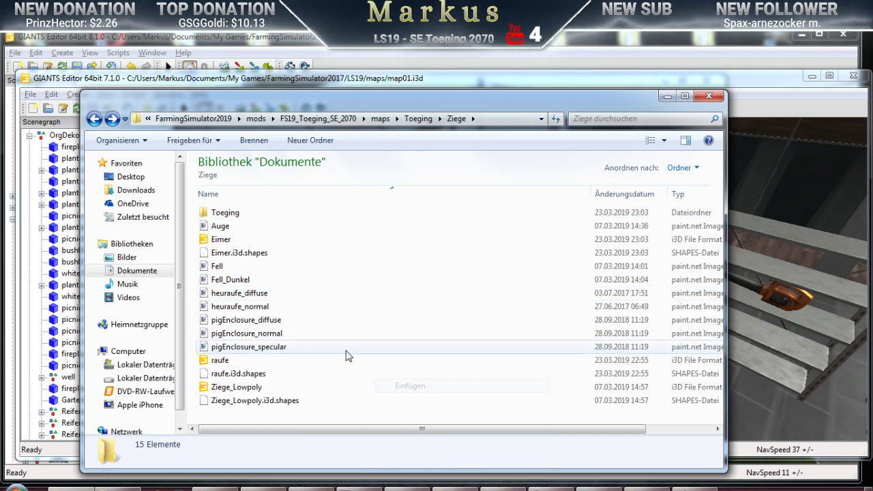
Move the pails_diffuse, pails_normal and pails_specular textures from Toeging/Gartendeko_extras/LS17_Deko/textures/goldcrestValley into the Ziege folder
double_click(221, 213)
double_click(220, 213)
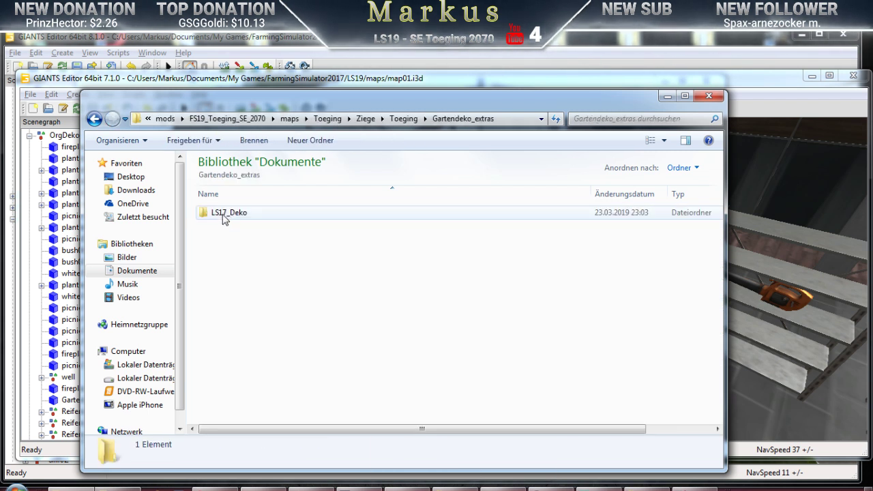
double_click(224, 217)
double_click(220, 213)
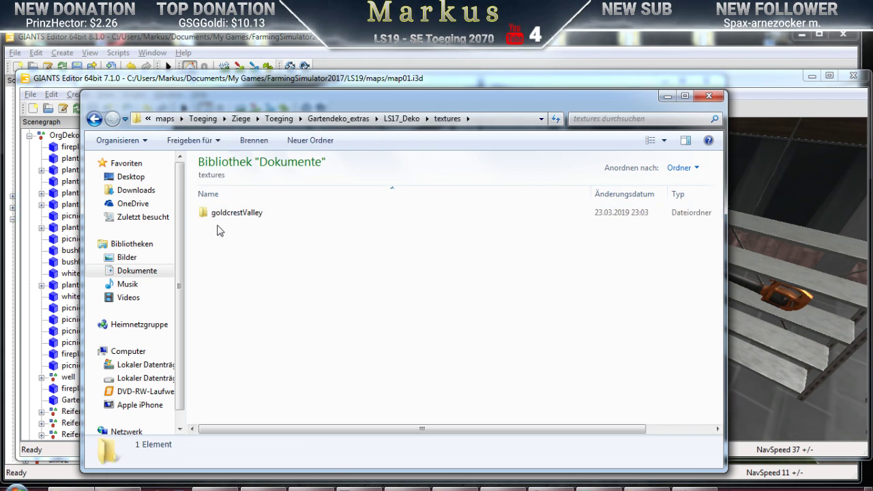
double_click(221, 212)
left_click_drag(219, 276, 225, 214)
right_click(225, 213)
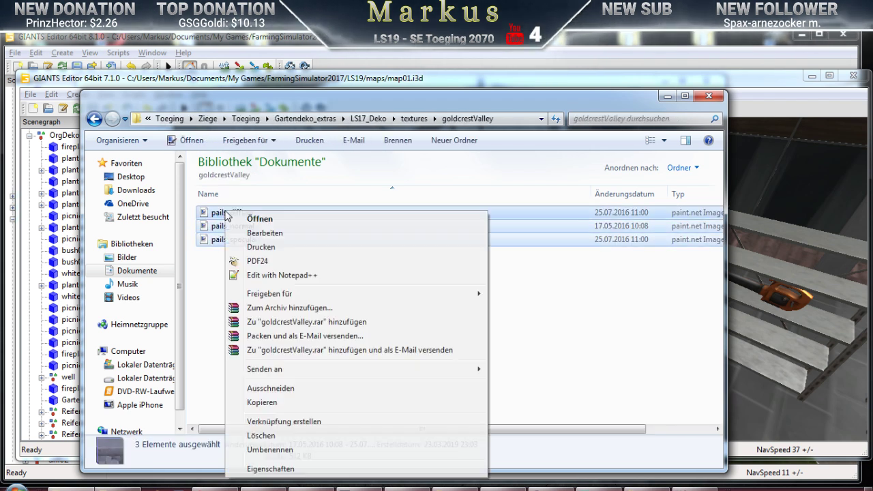
left_click(272, 391)
double_click(94, 119)
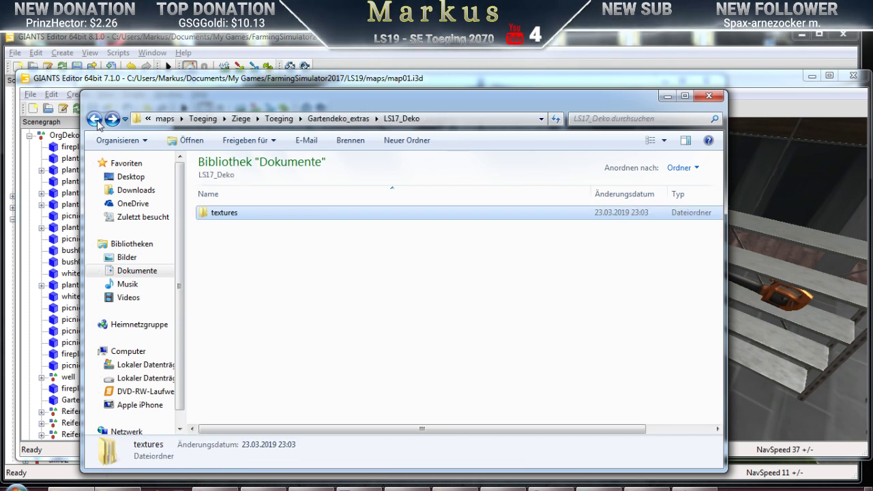
left_click(96, 121)
left_click(96, 121)
left_click(96, 120)
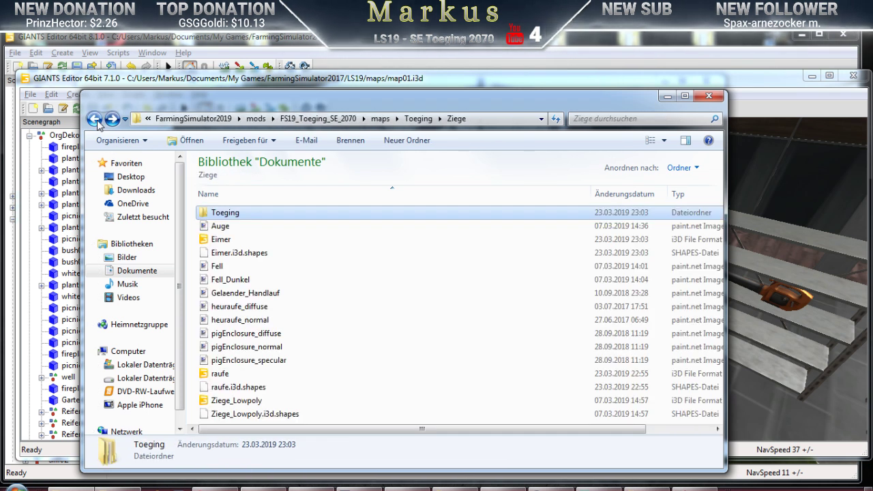
right_click(324, 311)
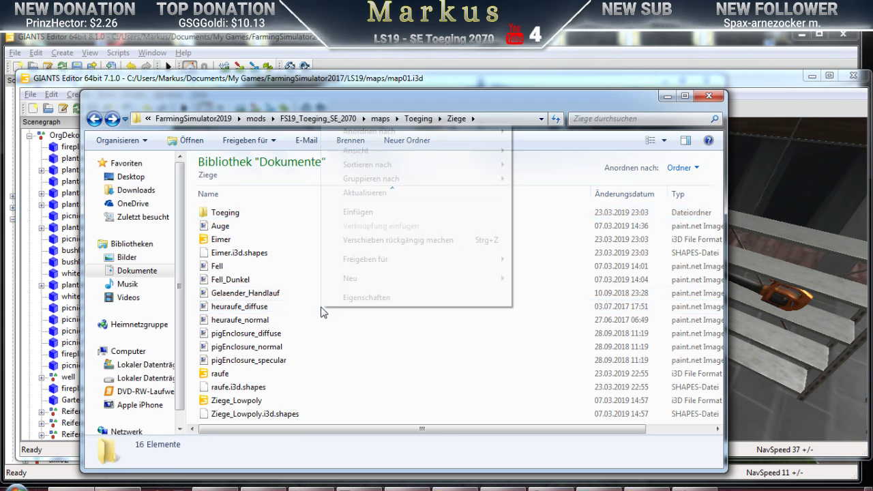
left_click(358, 214)
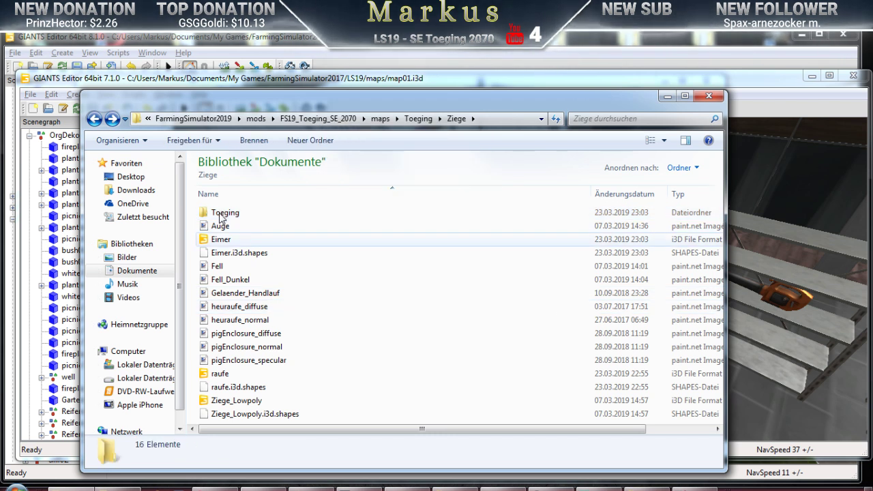
Delete the leftover Toeging subfolder inside the Ziege folder
left_click(214, 213)
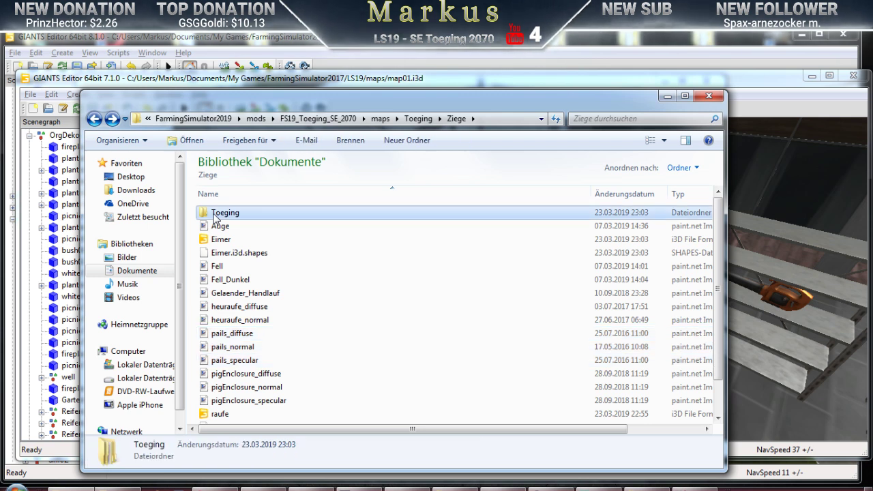
right_click(215, 213)
left_click(249, 425)
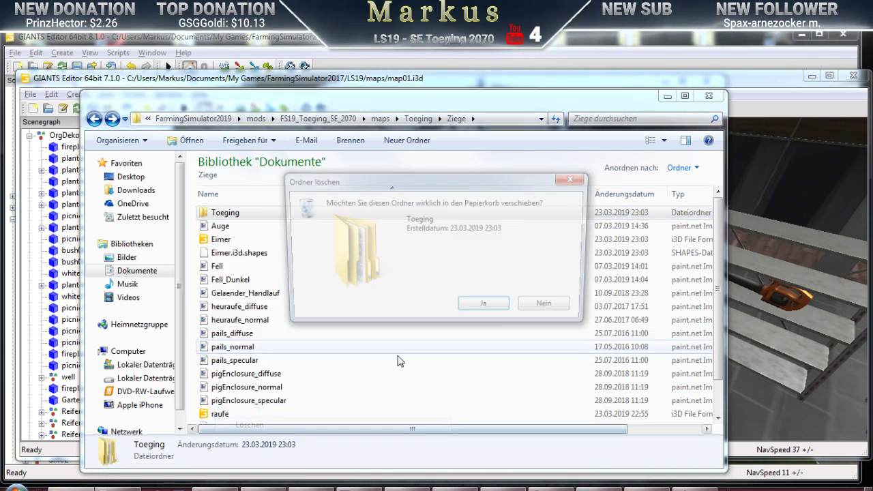
left_click(487, 307)
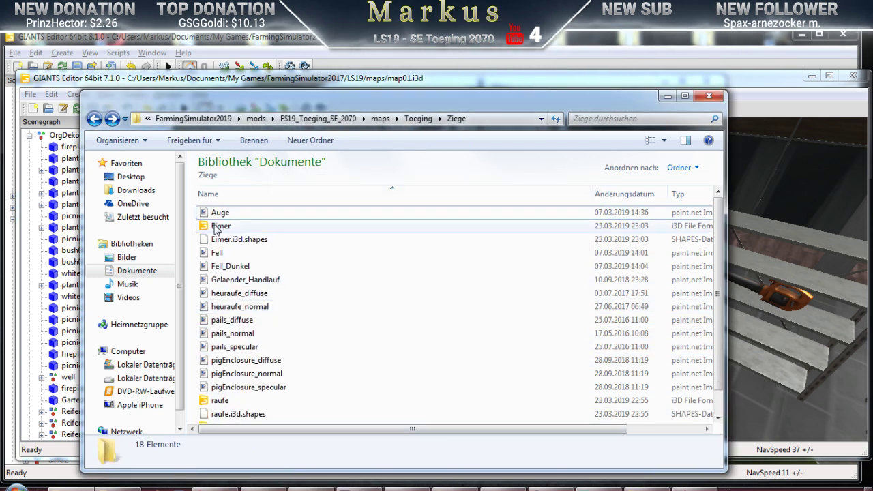
Open Eimer.i3d in Notepad++ and strip the folder path from the pails_diffuse.png, pails_normal.png and pails_specular.png filenames
right_click(214, 226)
left_click(283, 237)
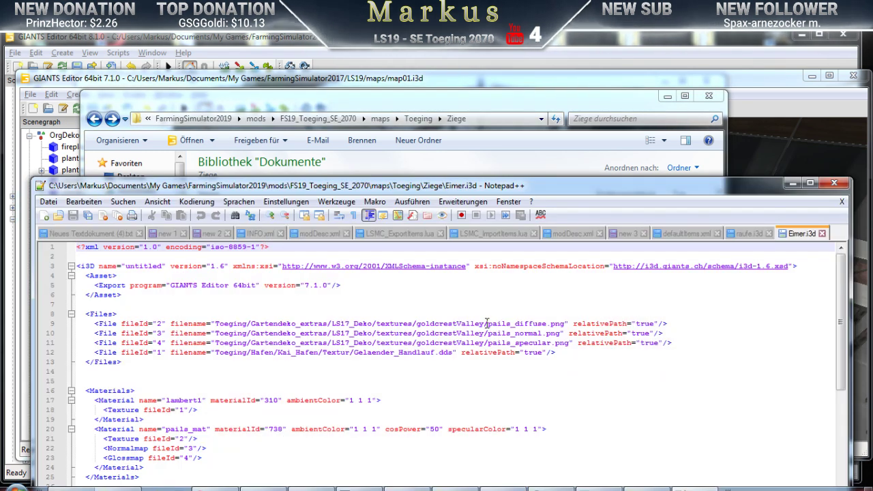
left_click_drag(487, 324, 219, 322)
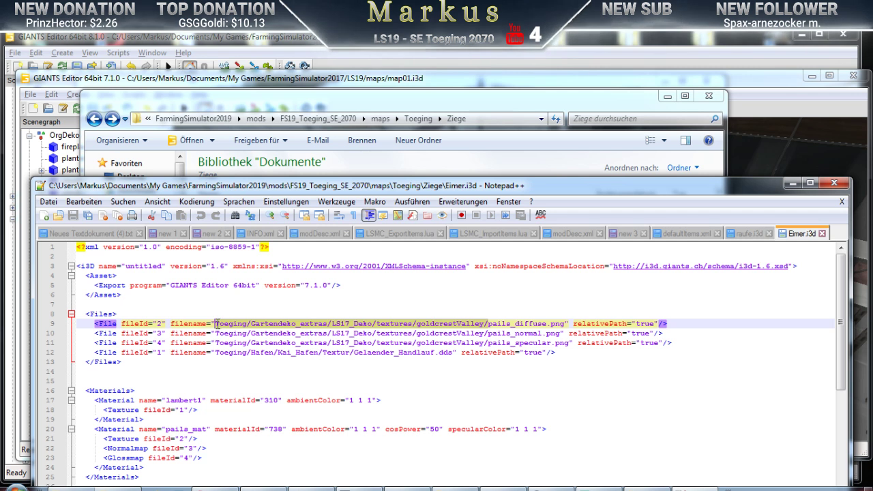
key("Delete")
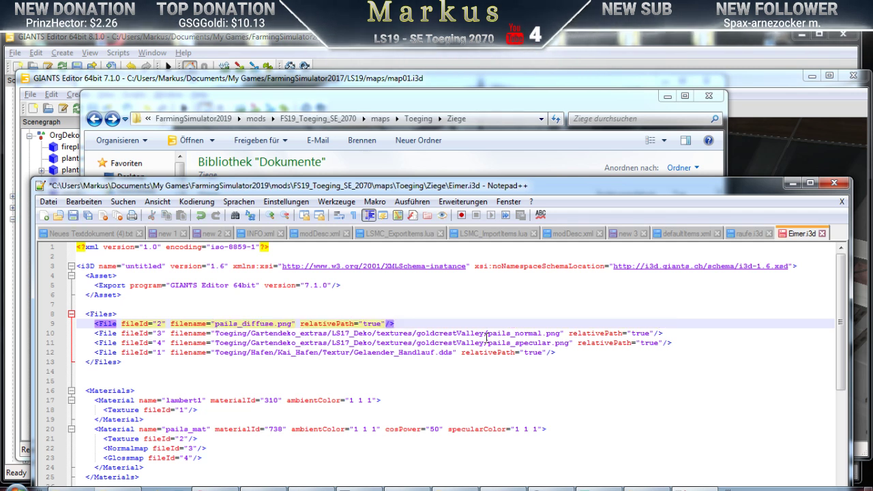
left_click_drag(489, 333, 215, 335)
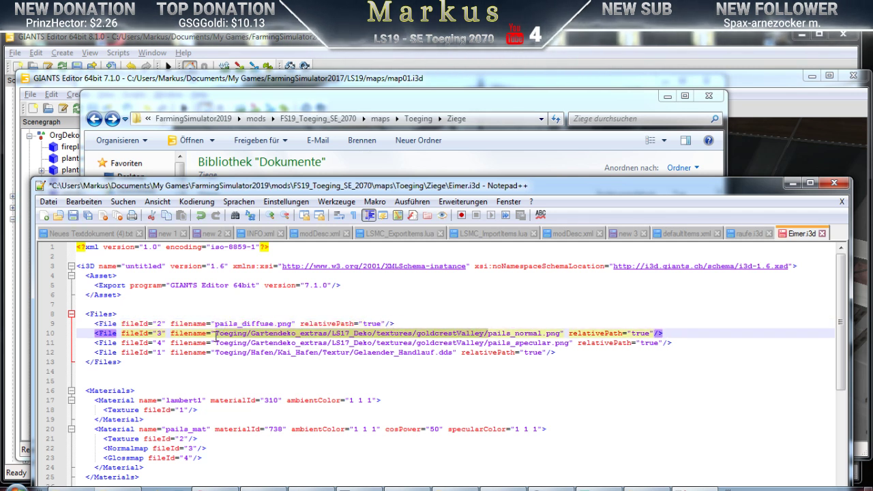
key("Delete")
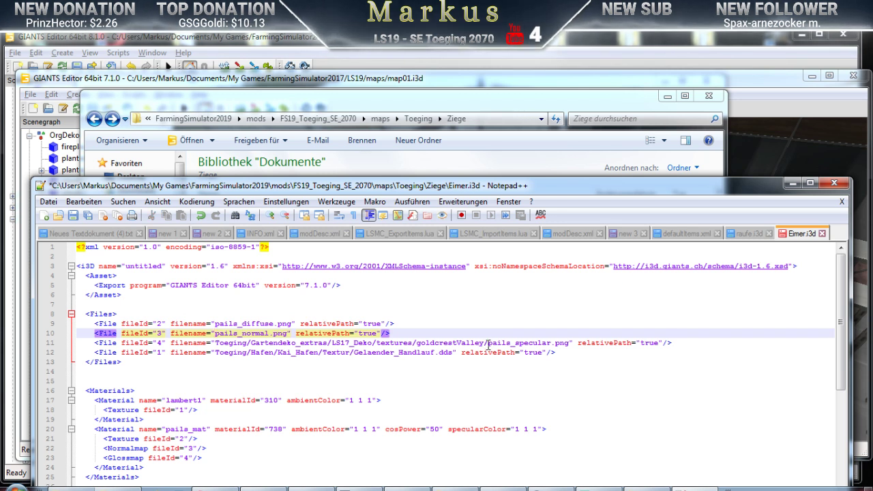
left_click_drag(488, 344, 235, 342)
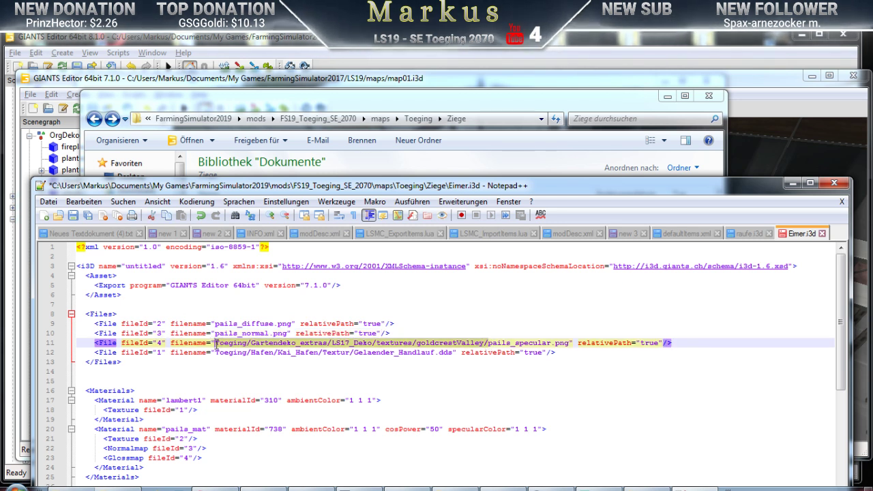
key("Delete")
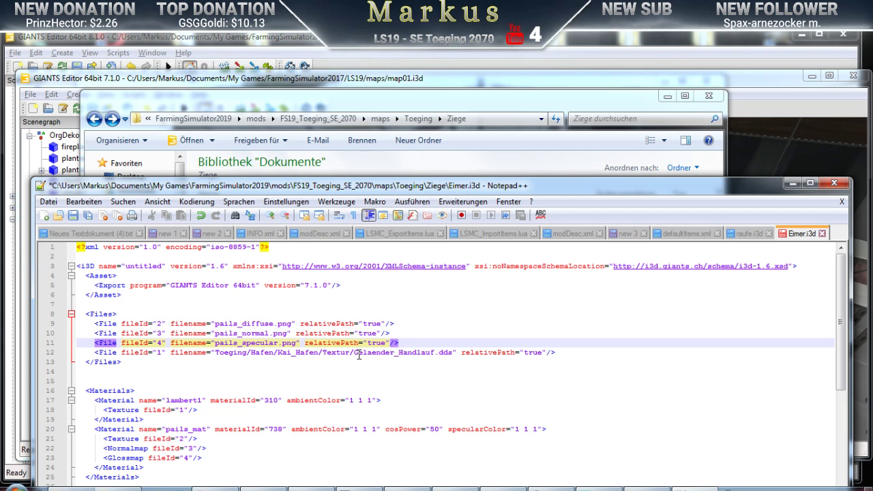
Strip the folder path from the Gelaender_Handlauf.dds filename, save Eimer.i3d, and close the file and the text editor
left_click_drag(356, 353, 216, 352)
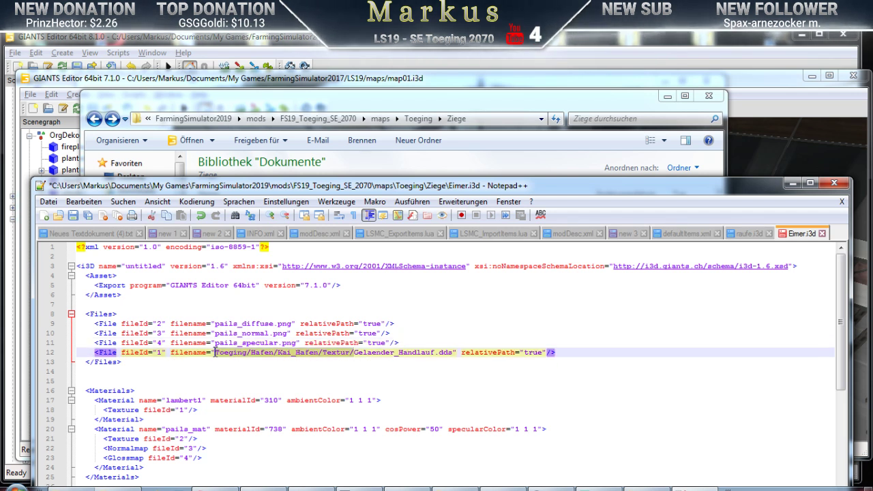
key("Delete")
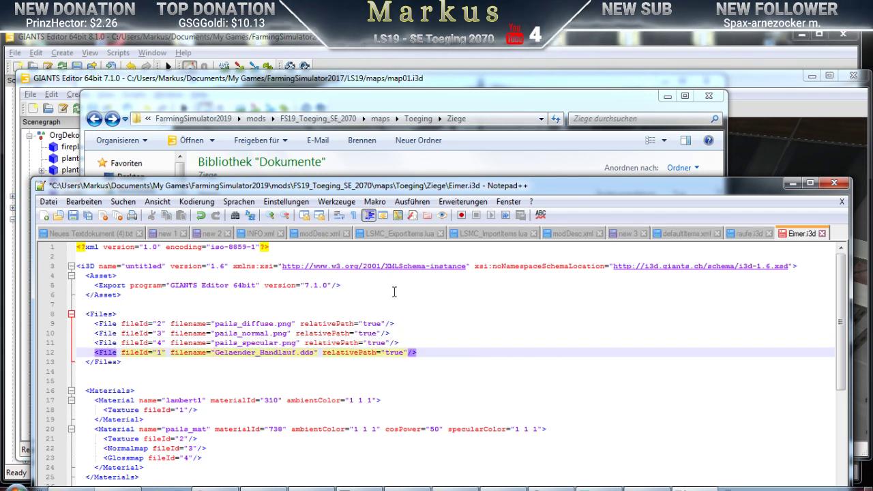
left_click(78, 217)
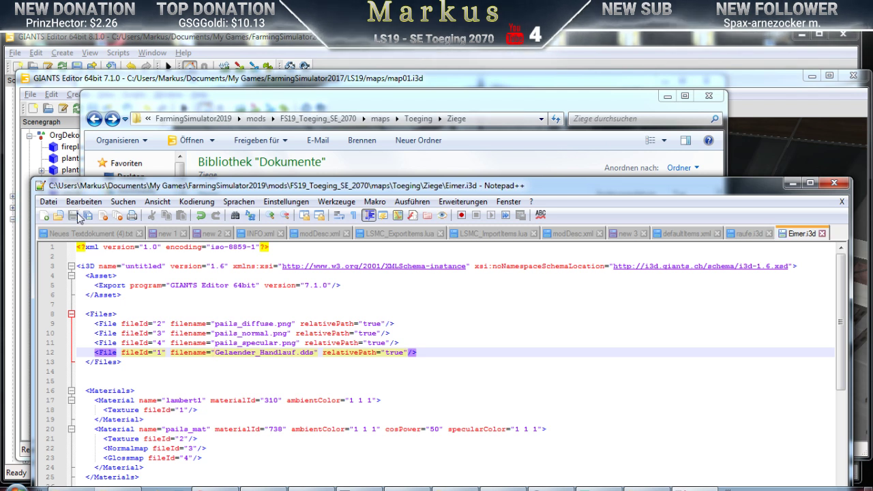
left_click(822, 234)
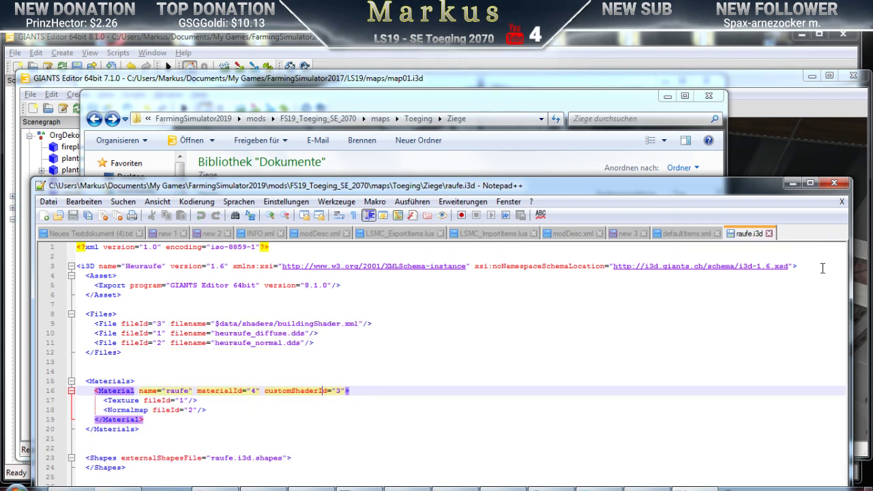
left_click(833, 183)
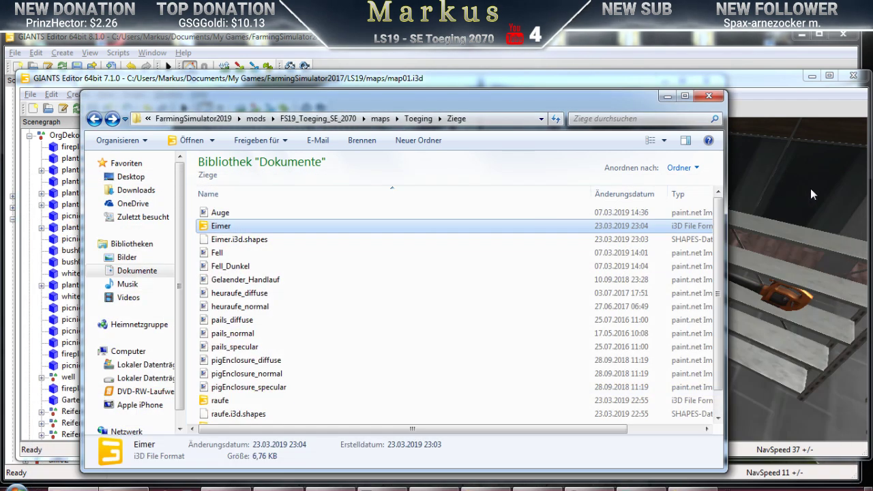
Open Eimer.i3d from the Ziege folder in GIANTS Editor version 8.1.0 and close the Material Editing view
double_click(216, 226)
left_click(367, 236)
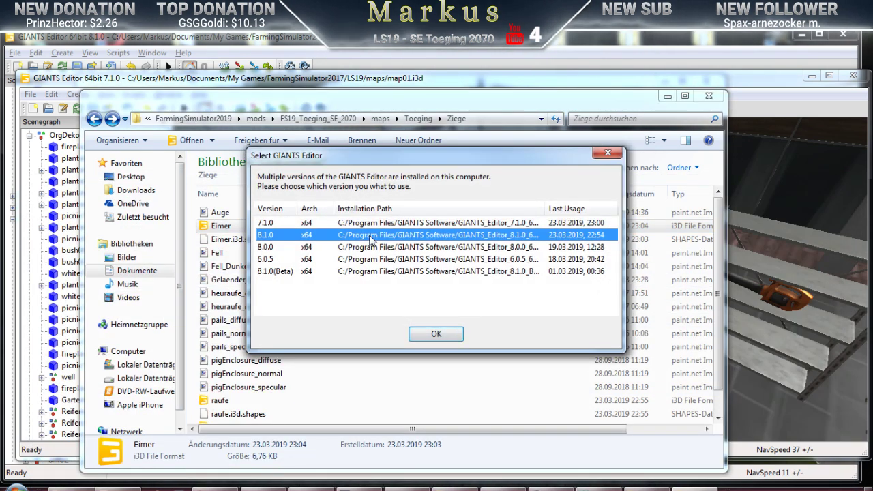
left_click(436, 335)
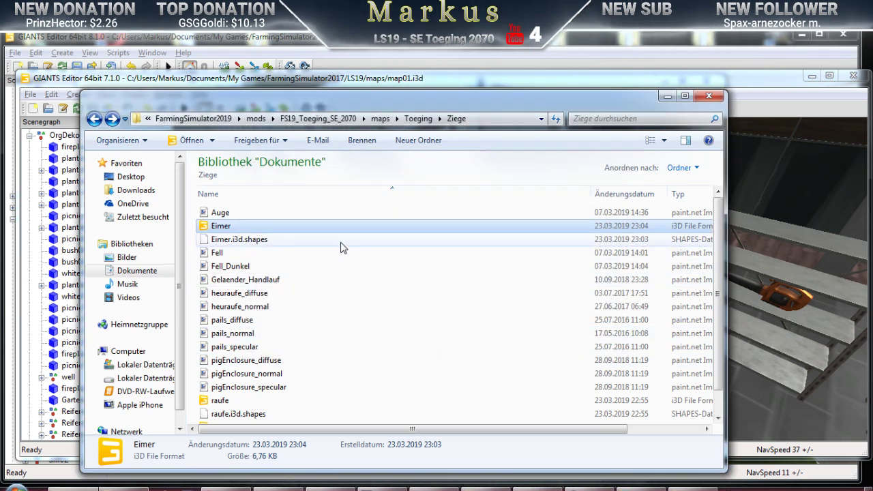
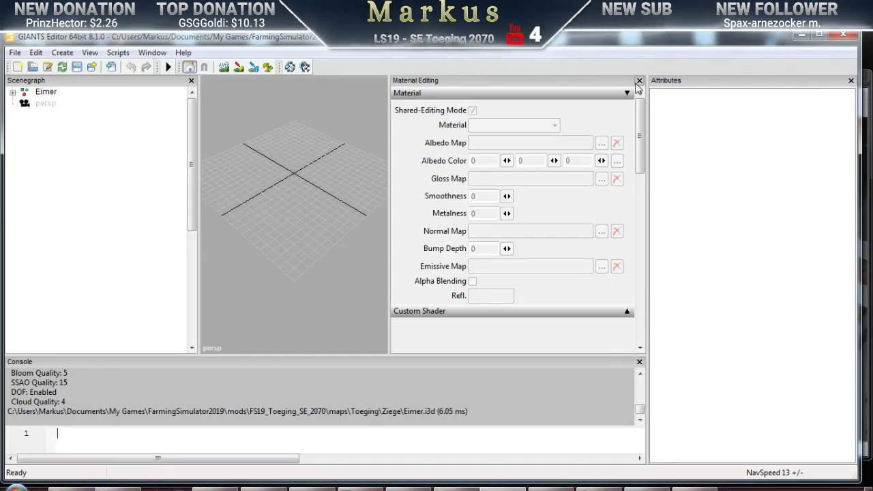
left_click(639, 81)
Expand the Eimer group and check the transform attributes of its individual pails
left_click(45, 93)
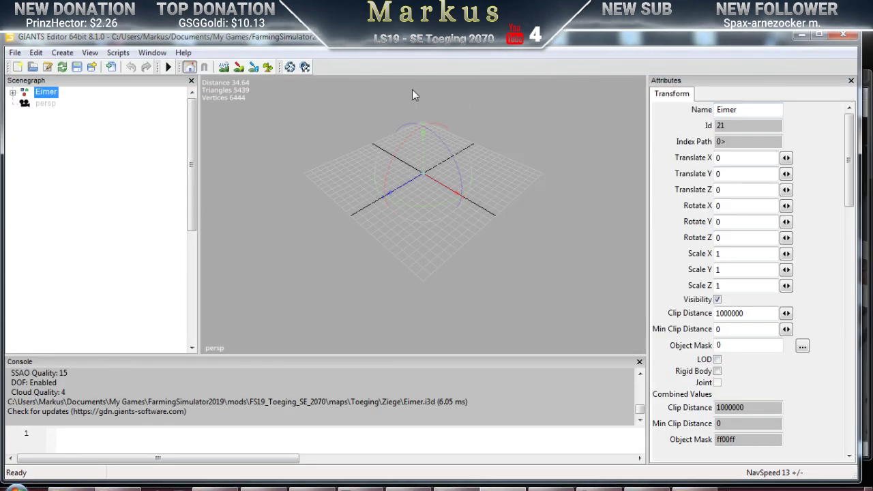
left_click(12, 92)
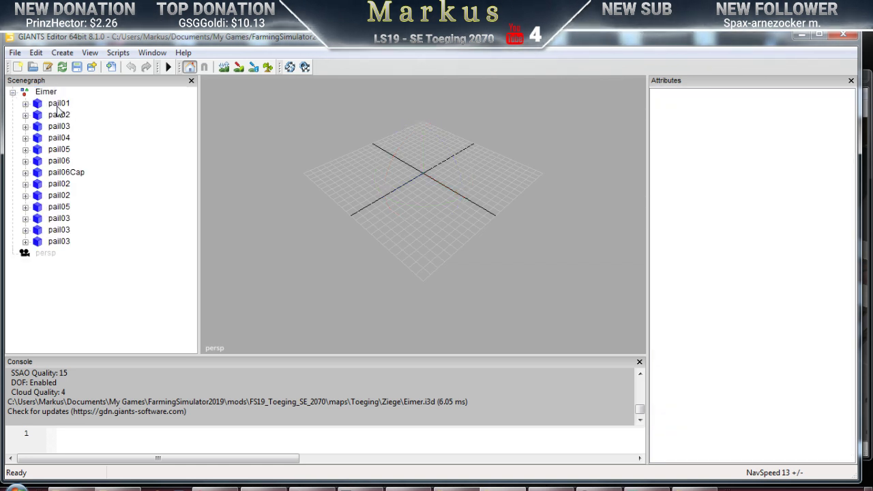
left_click(58, 103)
left_click(59, 115)
left_click(58, 126)
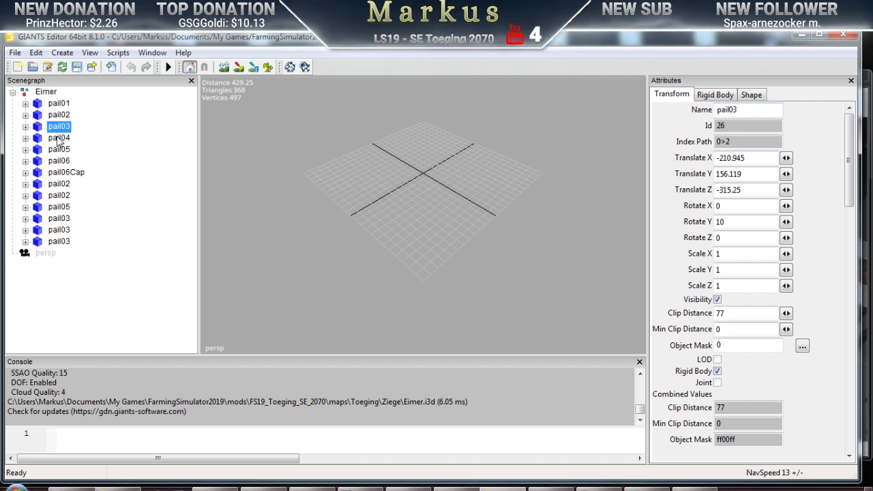
left_click(59, 138)
left_click(58, 150)
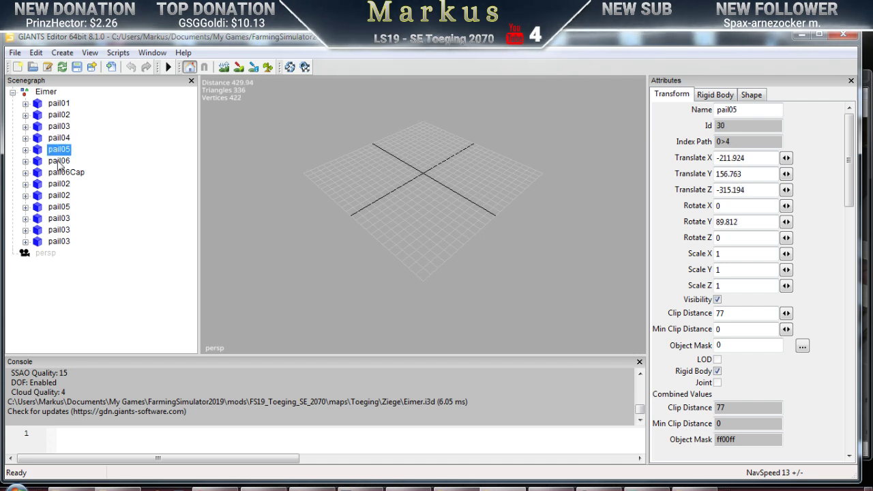
left_click(58, 161)
left_click(59, 172)
left_click(59, 184)
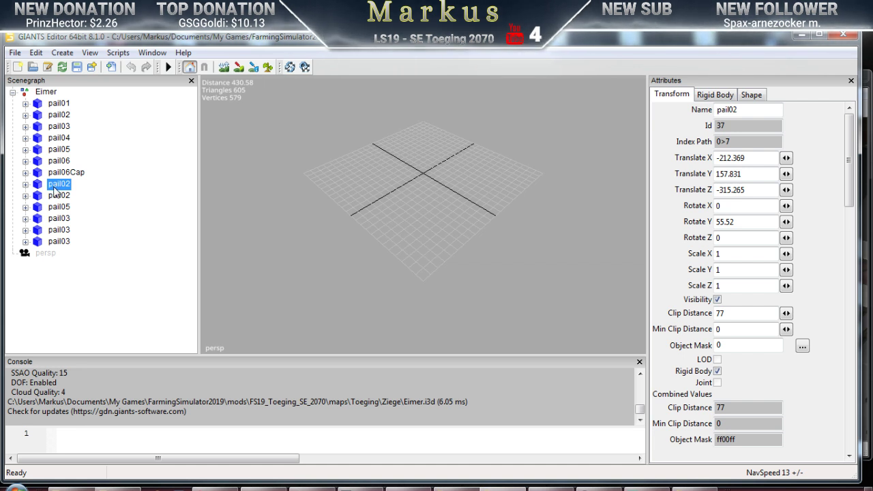
Set Translate X, Y and Z of pail01 to 0
left_click(58, 104)
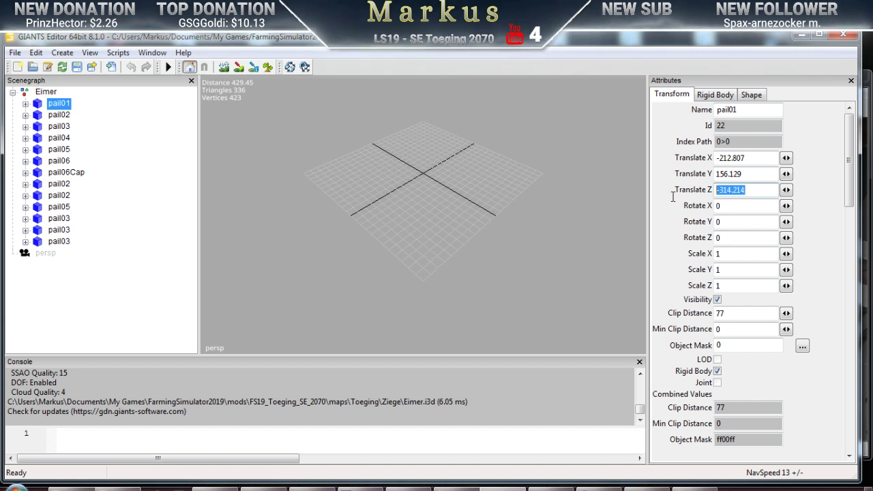
type("0")
double_click(735, 173)
type("0")
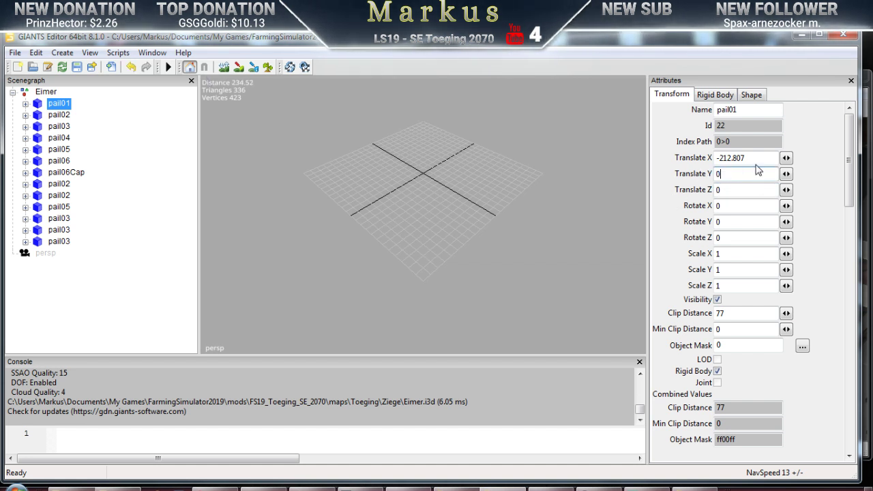
double_click(758, 158)
type("0")
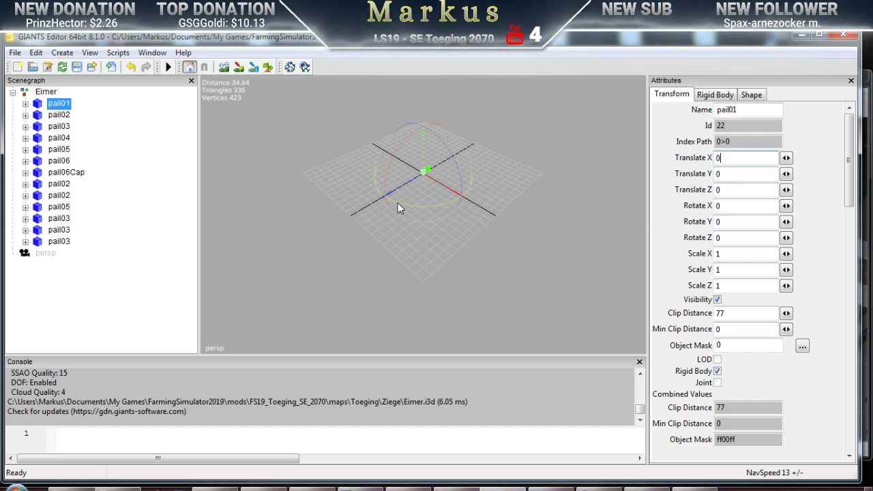
Set Translate Y and Z of pail01_vis to 0, and move the parent pail01 along X to about -2.04
scroll(464, 211, "up", 5)
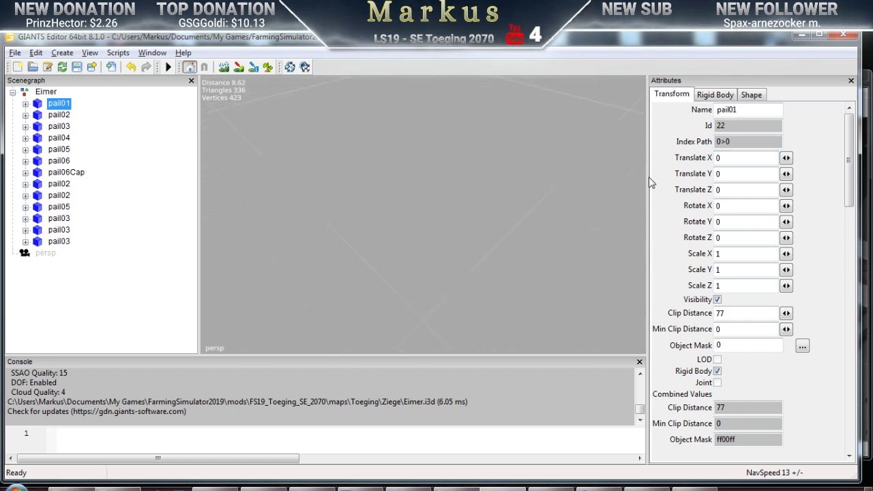
middle_click_drag(474, 195, 421, 239)
scroll(413, 237, "up", 4)
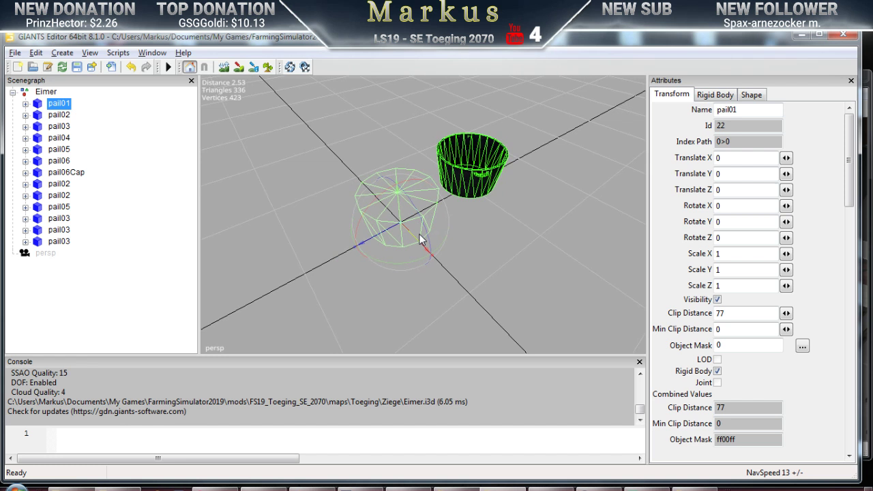
left_click(25, 103)
left_click(78, 116)
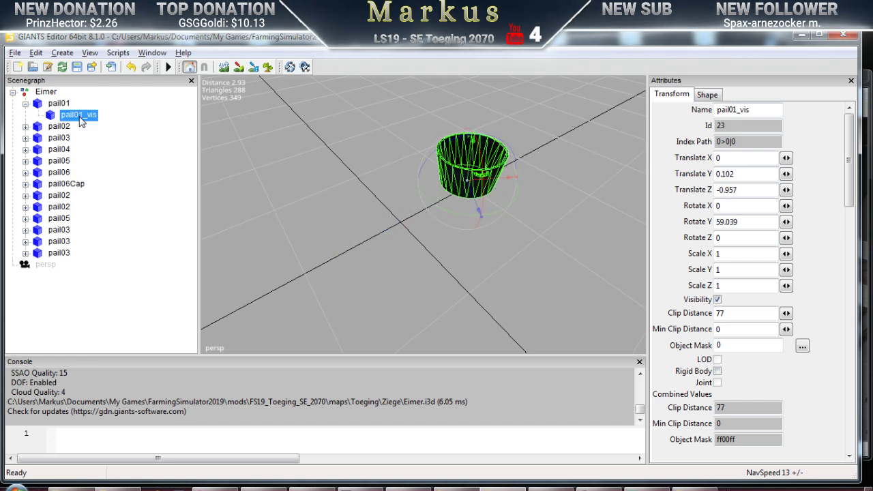
left_click_drag(757, 192, 680, 194)
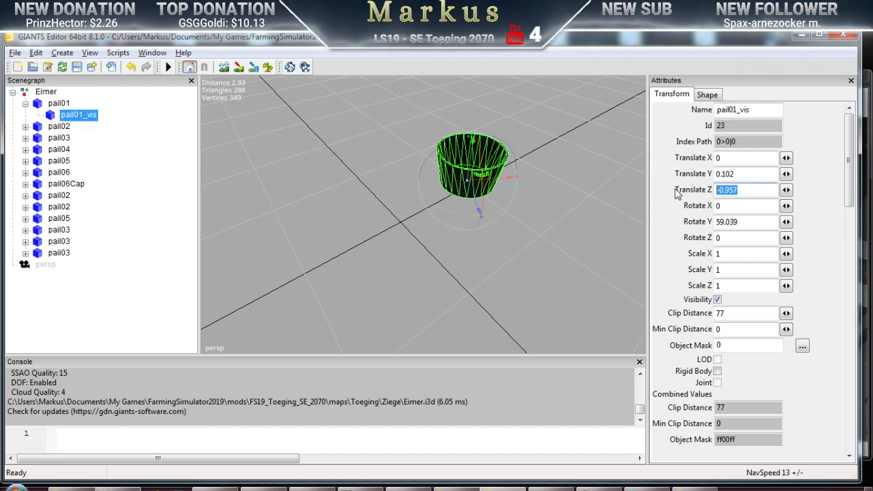
type("0")
left_click_drag(746, 175, 689, 176)
type("0")
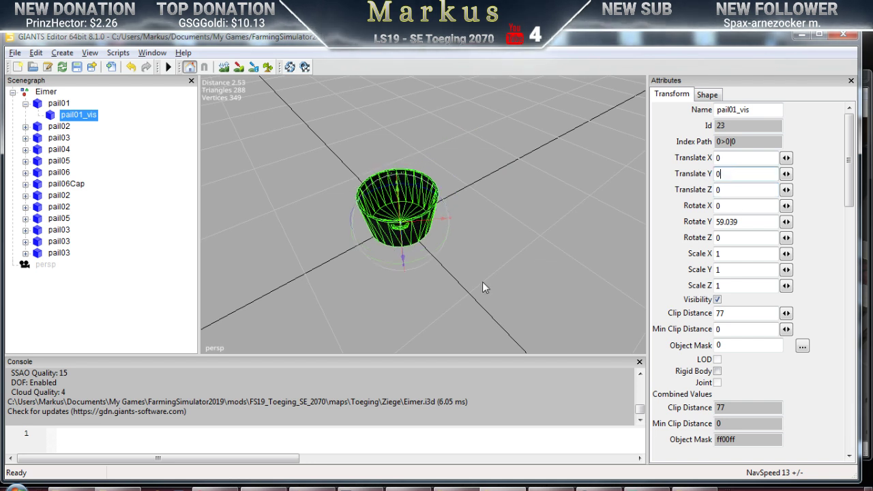
left_click(57, 104)
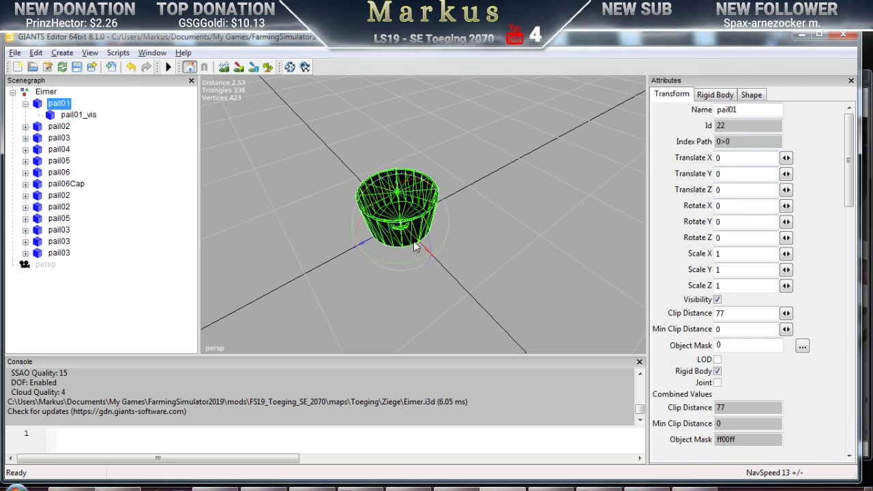
left_click_drag(418, 246, 338, 171)
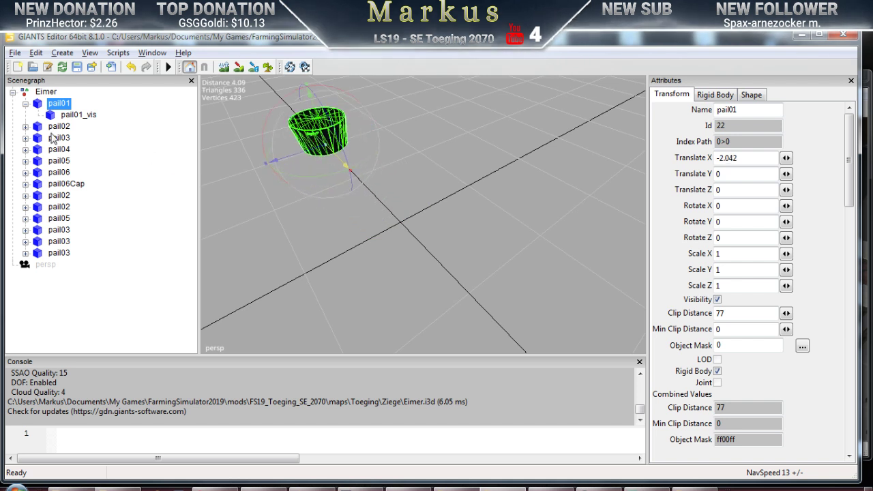
Reset the first pail02's Translate X, Y, Z and Rotate Y to 0, and place it beside pail01 at about X -2.16, Z -1.13
left_click(57, 127)
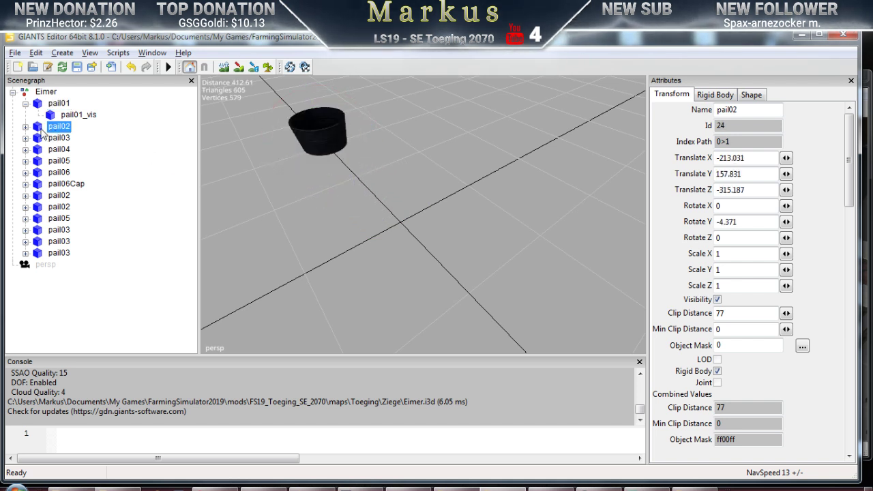
double_click(757, 193)
type("0")
double_click(719, 173)
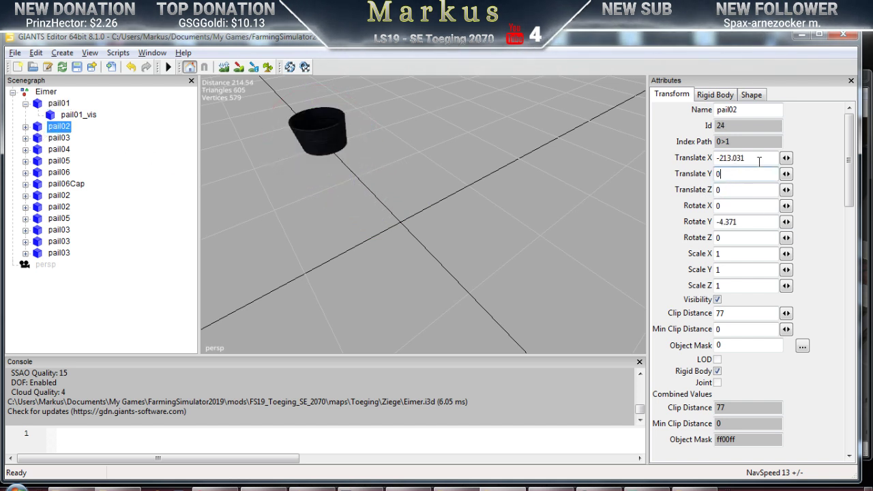
type("0")
double_click(724, 221)
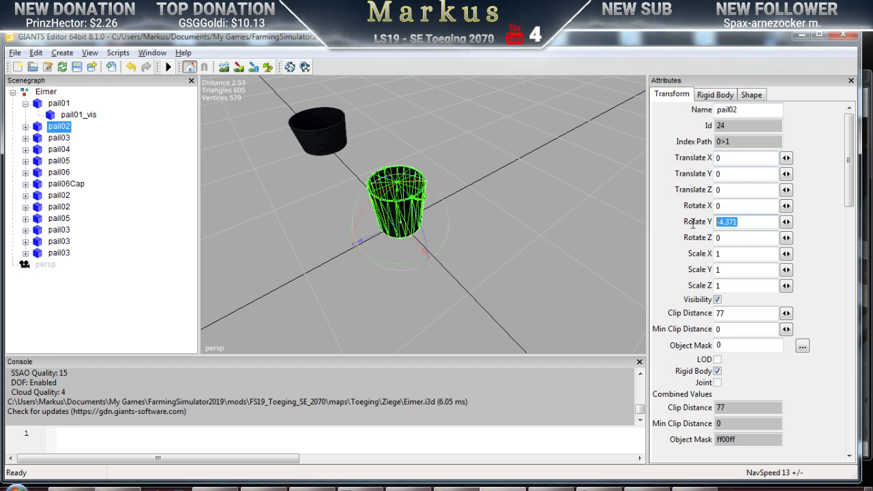
type("0")
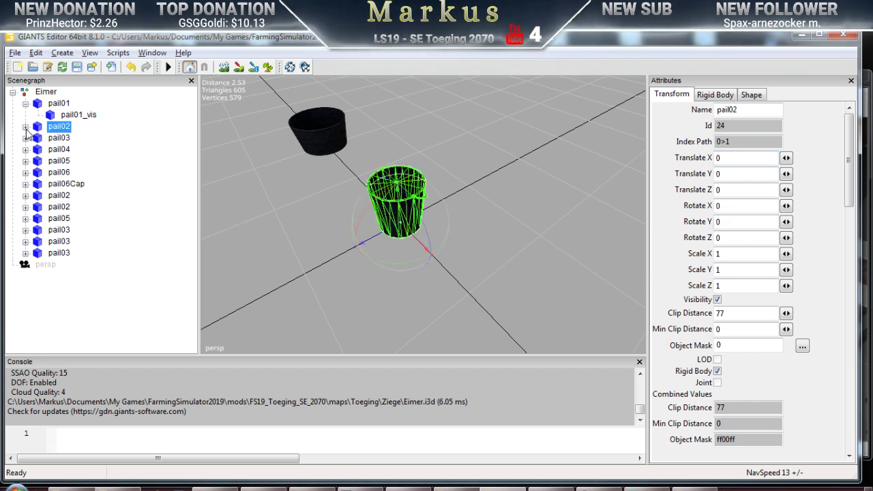
left_click_drag(392, 233, 593, 172)
left_click_drag(503, 208, 193, 135)
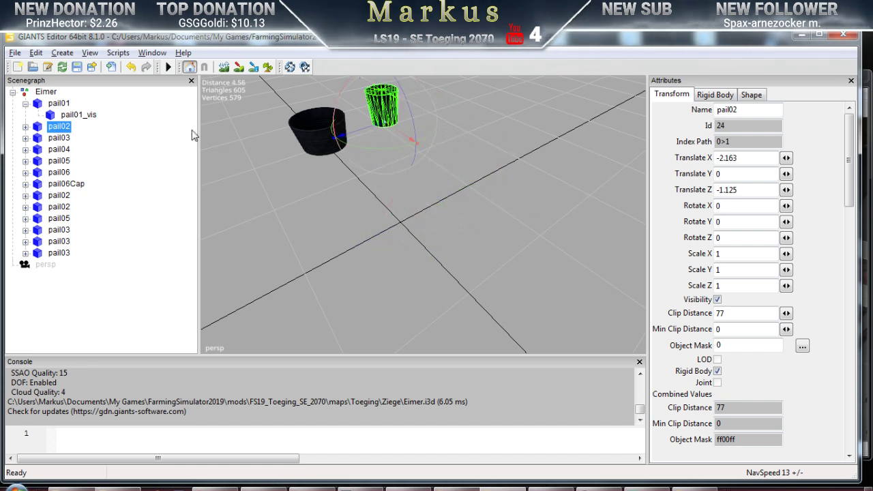
Reset the first pail03's Translate X, Y, Z and Rotate Y to 0, and place it at about X -1.21, Z -1.48
left_click(25, 104)
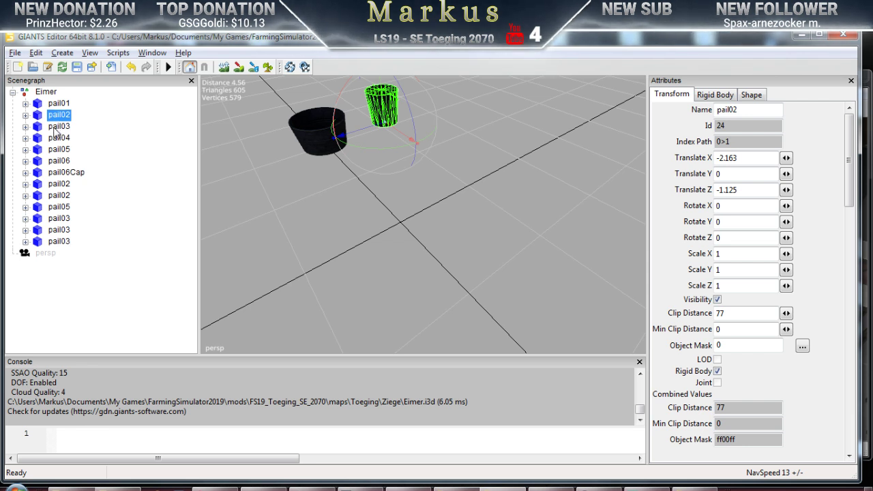
left_click(56, 129)
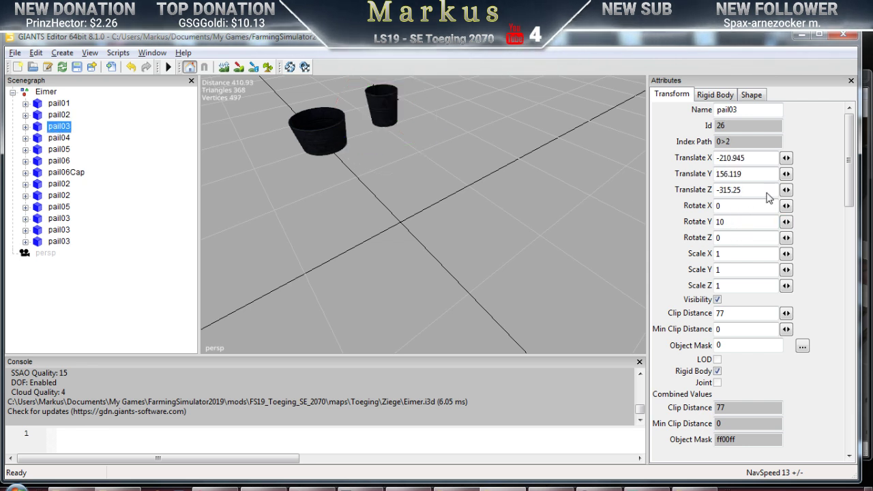
double_click(761, 190)
type("0")
double_click(732, 222)
type("0")
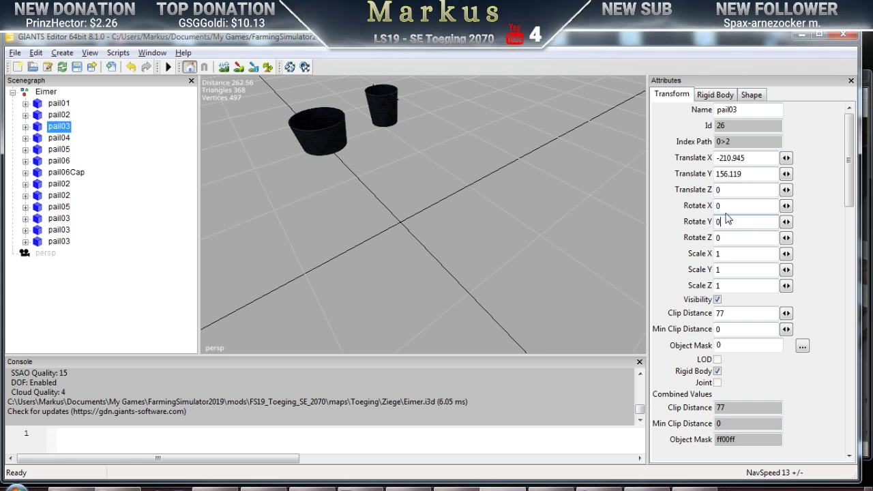
left_click_drag(732, 157, 693, 158)
type("0")
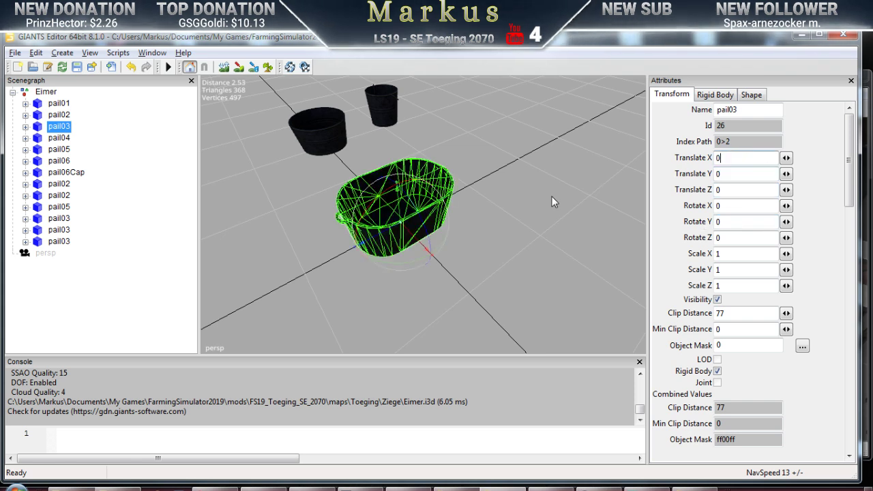
left_click_drag(397, 234, 601, 183)
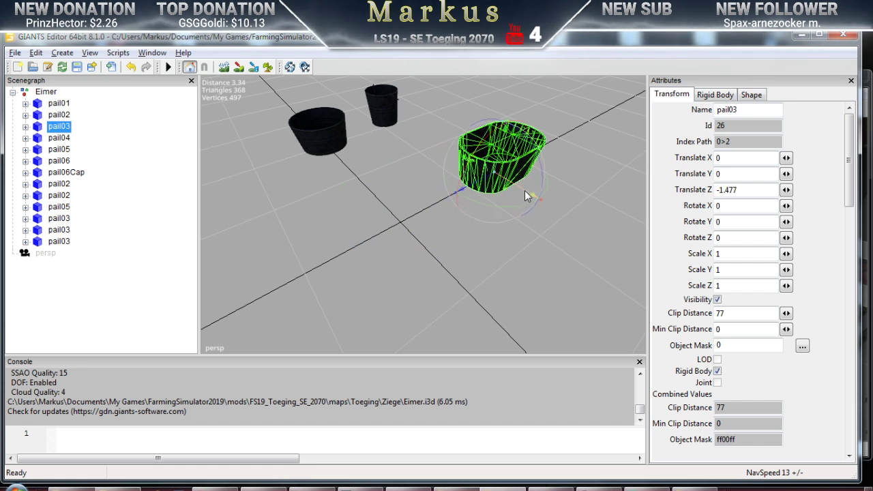
left_click_drag(523, 195, 345, 167)
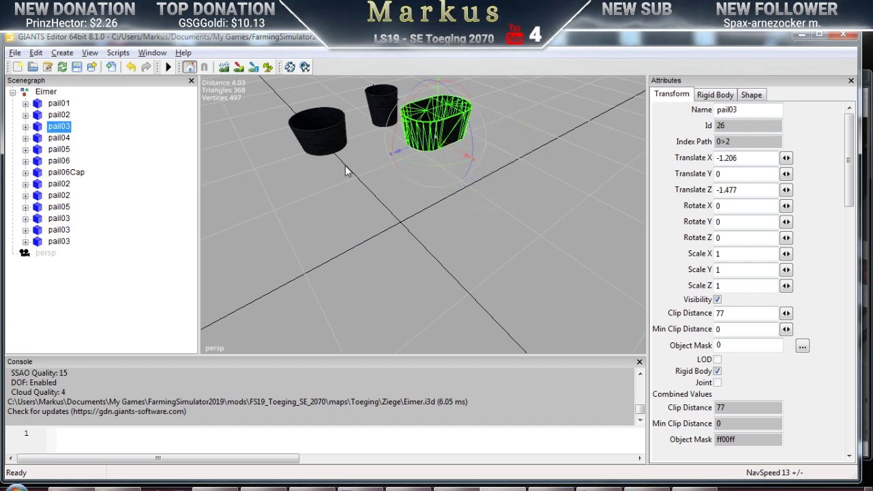
Reset pail04's Translate X, Y, Z and Rotate Y to 0, and move it along X to about -1.18
left_click(58, 139)
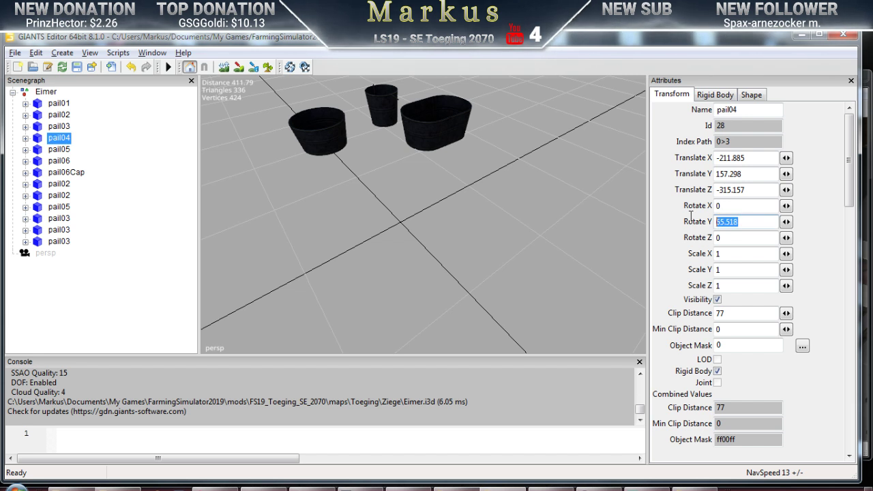
type("0")
key("shift+Tab")
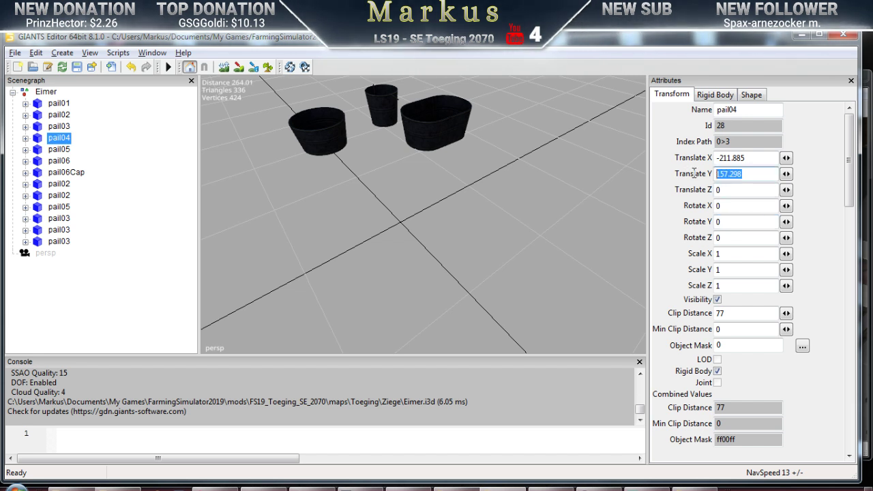
key("shift+Tab")
type("0")
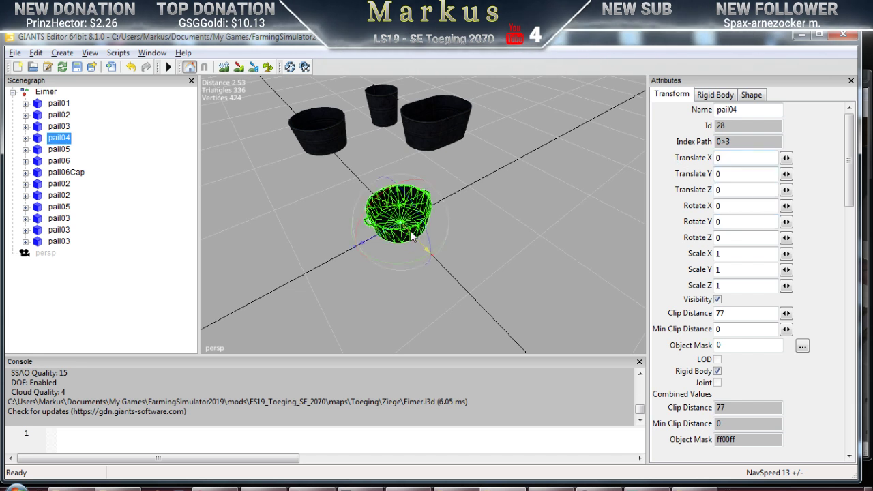
left_click_drag(411, 235, 180, 168)
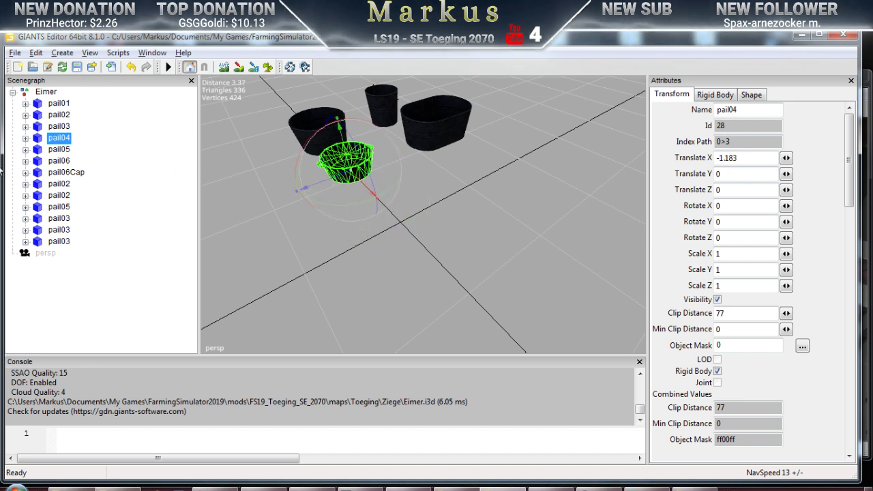
Reset the first pail05's Translate X, Y, Z and Rotate Y to 0, and place it at about X -0.38, Z -1.44
left_click(57, 150)
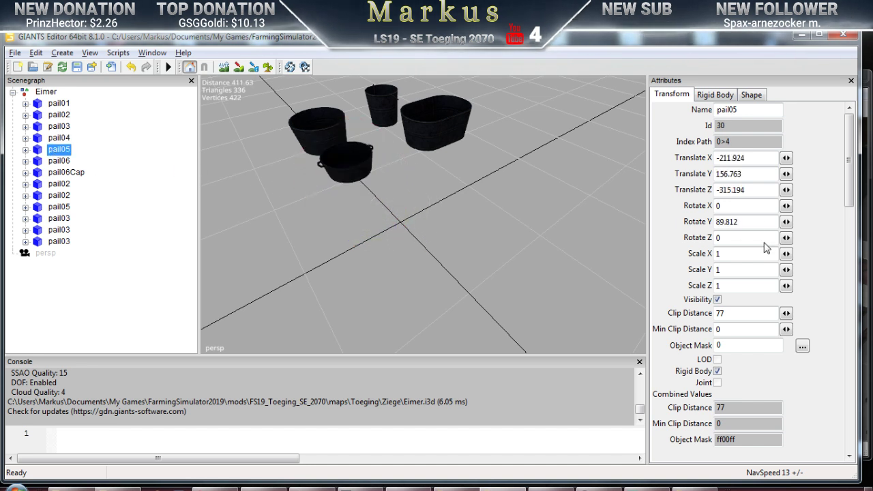
triple_click(754, 221)
type("0")
triple_click(753, 190)
type("0")
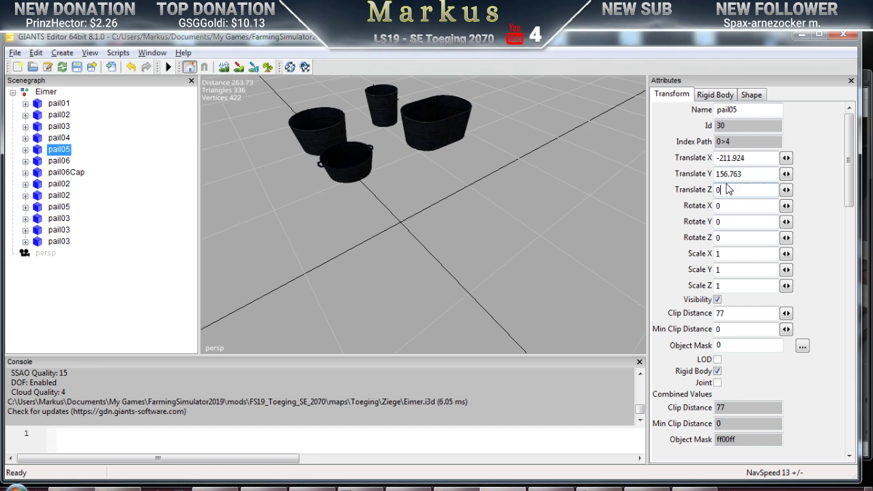
triple_click(748, 173)
triple_click(753, 158)
type("0")
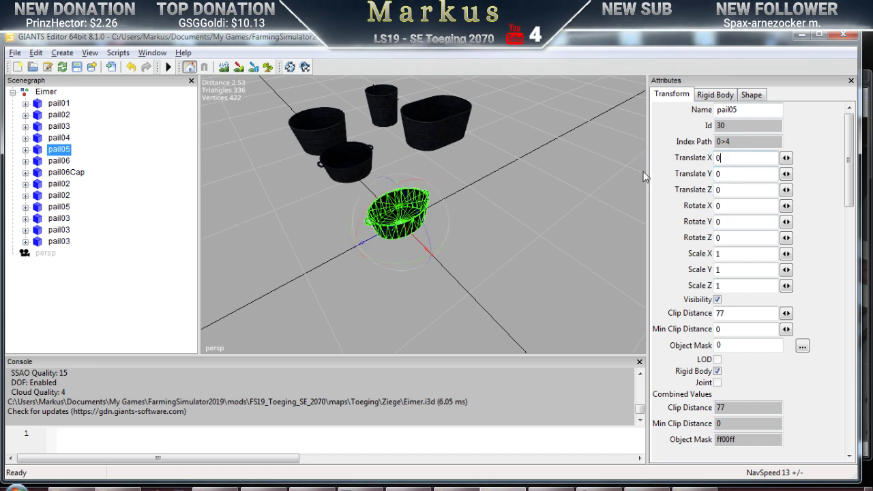
left_click_drag(412, 235, 590, 122)
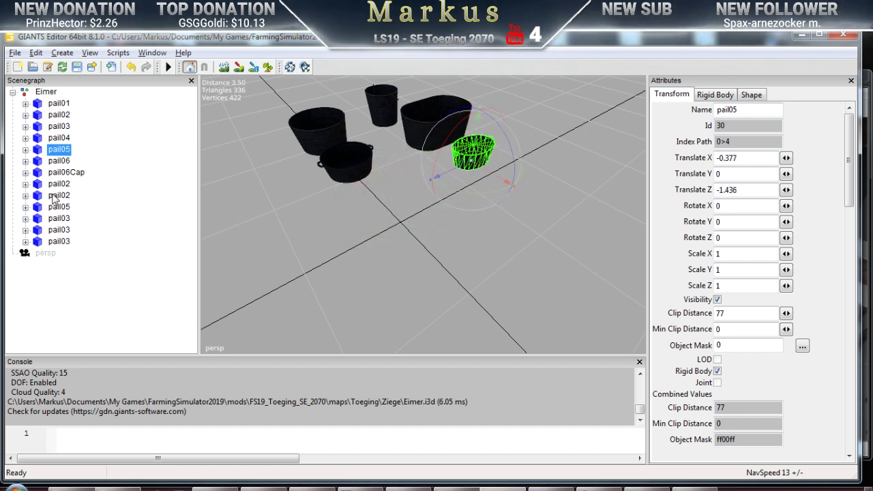
Reset pail06's Translate X, Y, Z and Rotate Z to 0, and place it beside pail01 at about X -2.03
left_click(59, 162)
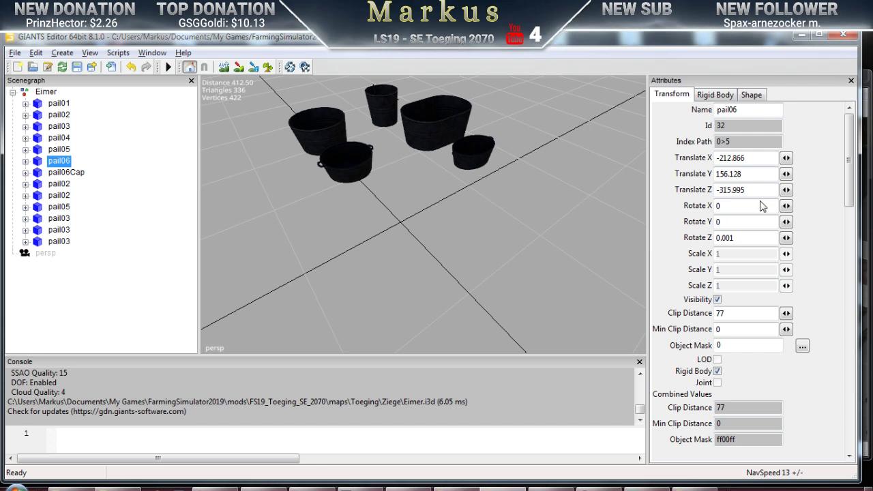
type("0")
left_click(706, 172)
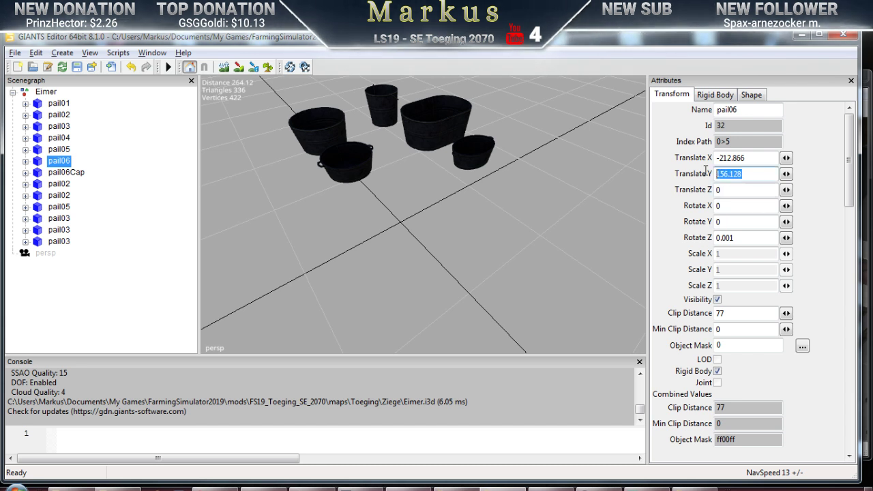
left_click(703, 158)
type("0")
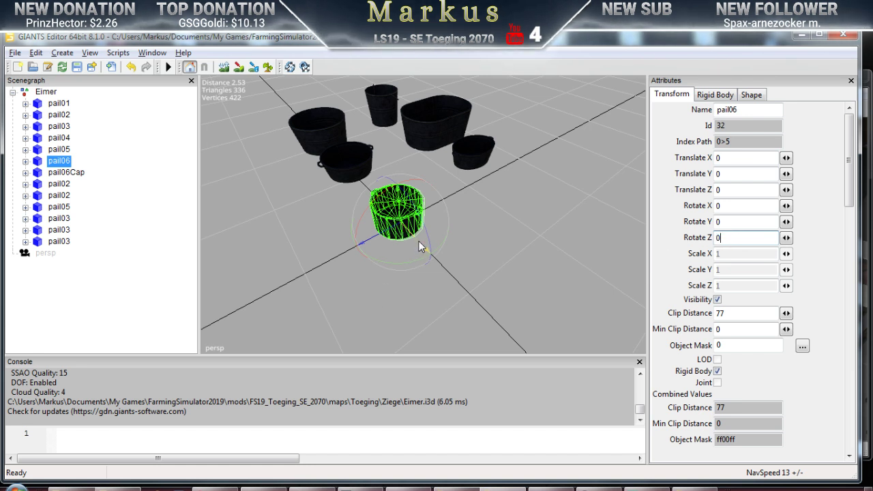
left_click_drag(416, 238, 58, 123)
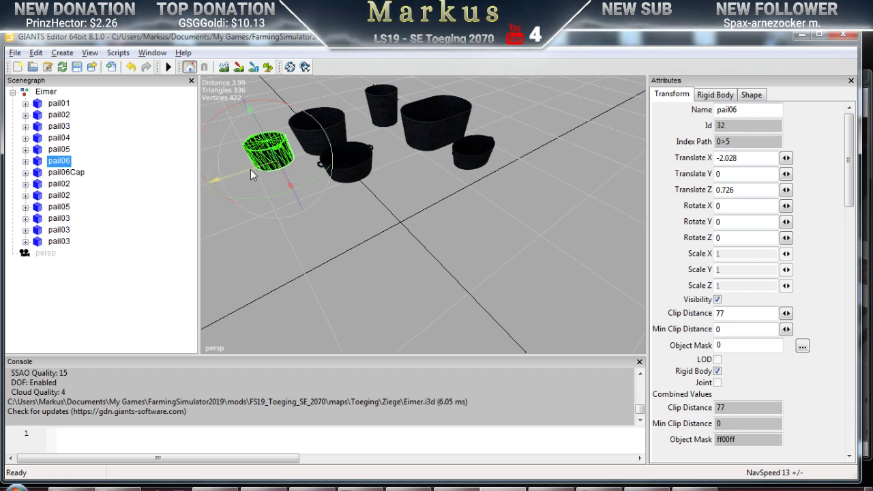
left_click_drag(250, 169, 215, 174)
Reset pail06Cap's Translate X, Y, Z and Rotate Y to 0, and move it to about X -1.4, Z 0.79
left_click(54, 174)
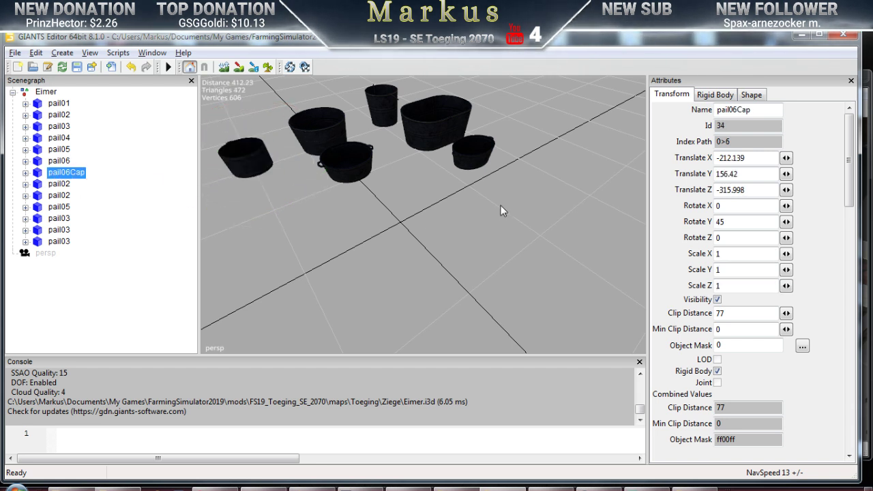
left_click_drag(736, 174, 714, 159)
type("00")
key("Return")
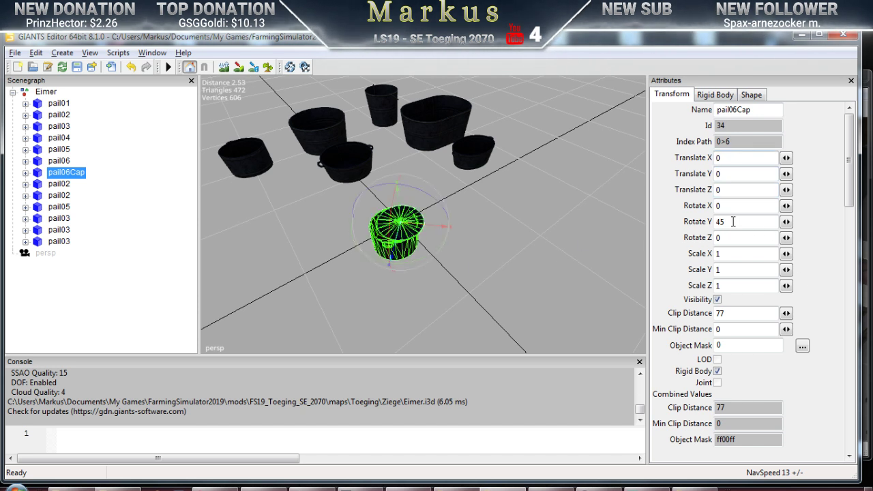
left_click_drag(733, 221, 713, 221)
type("0")
key("Return")
left_click_drag(419, 250, 143, 179)
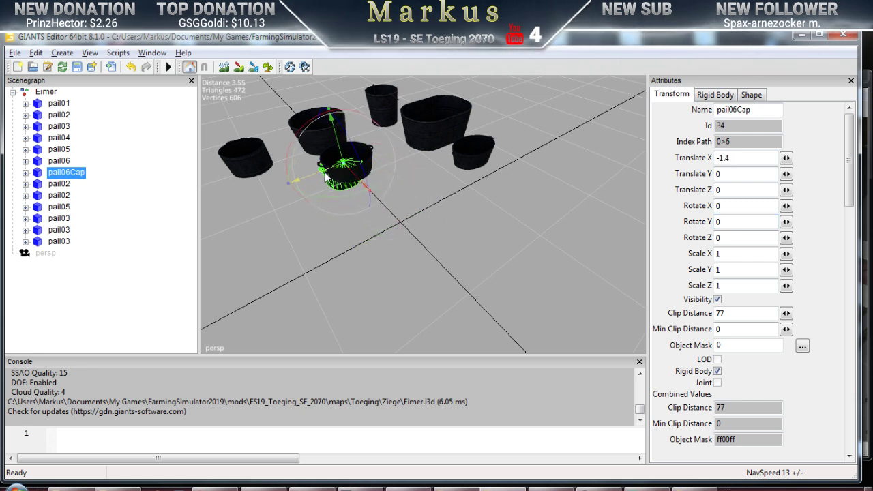
left_click_drag(326, 176, 214, 207)
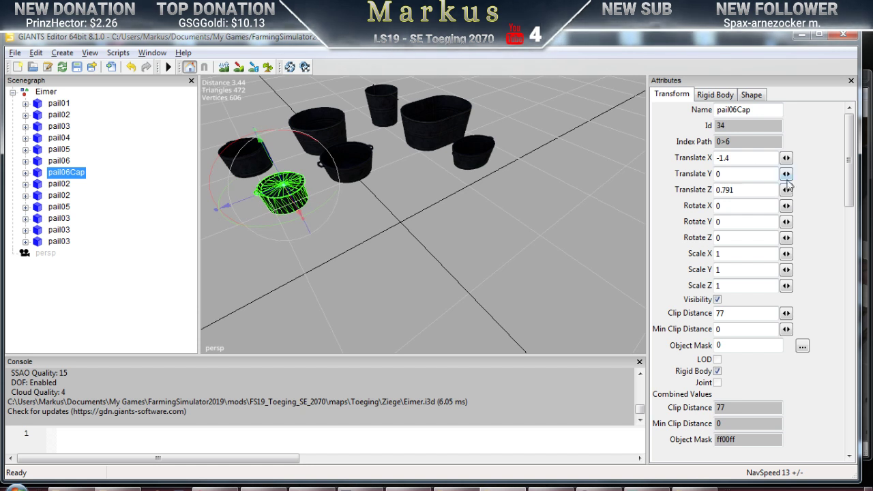
Set pail06Cap's Translate X and Z back to 0 and reposition it at about X -1.20, Z 0.93
type("0")
key("Return")
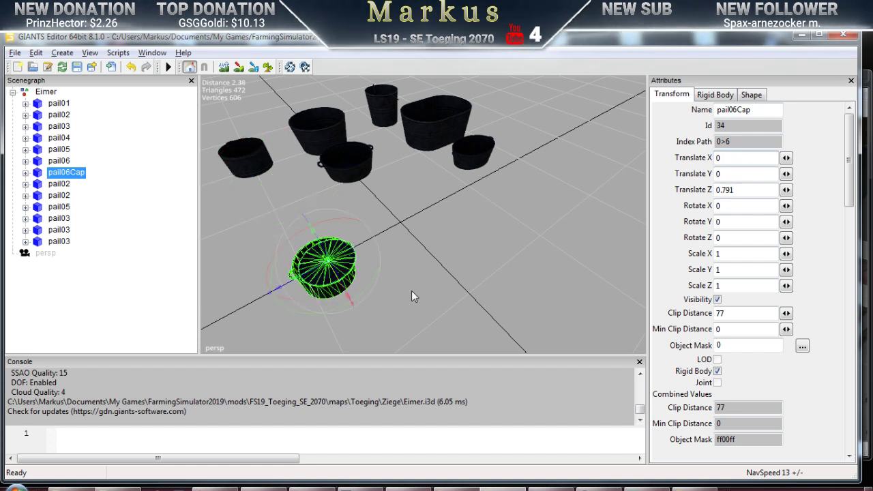
double_click(743, 188)
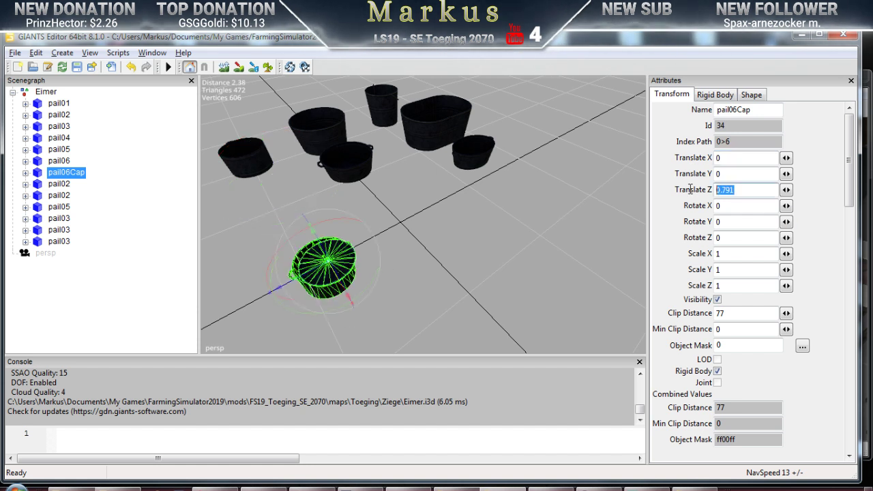
type("0")
key("Return")
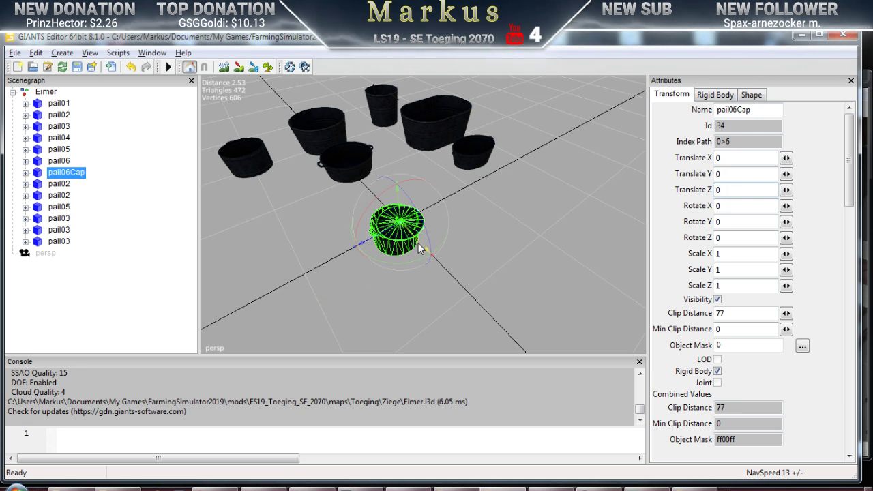
left_click_drag(419, 249, 375, 185)
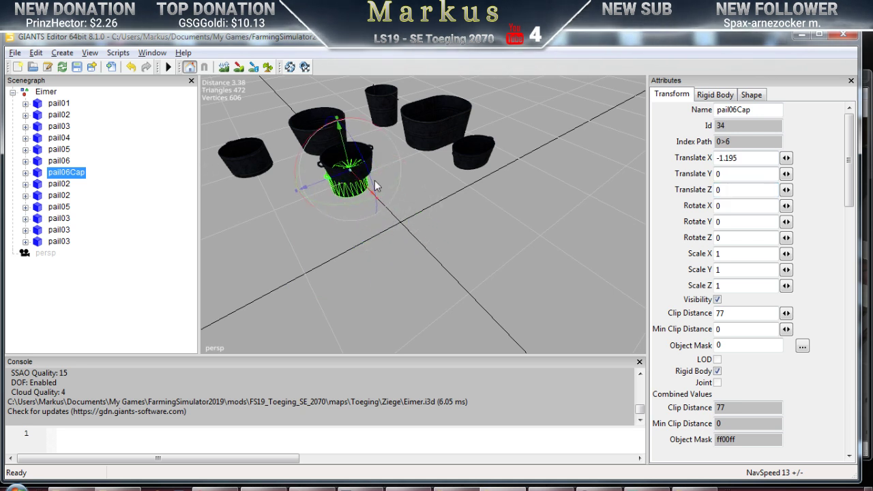
left_click_drag(299, 187, 209, 210)
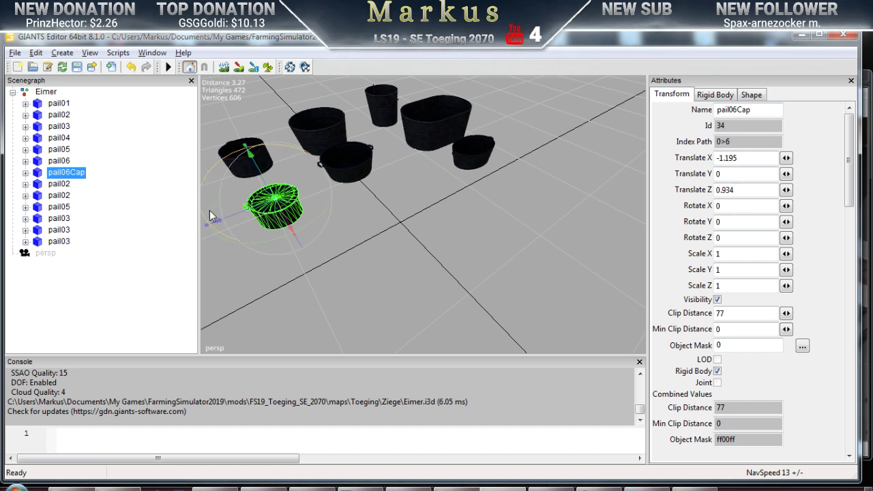
Delete the six duplicate pails listed after pail06Cap in the Eimer group, and save the scene
left_click(59, 184)
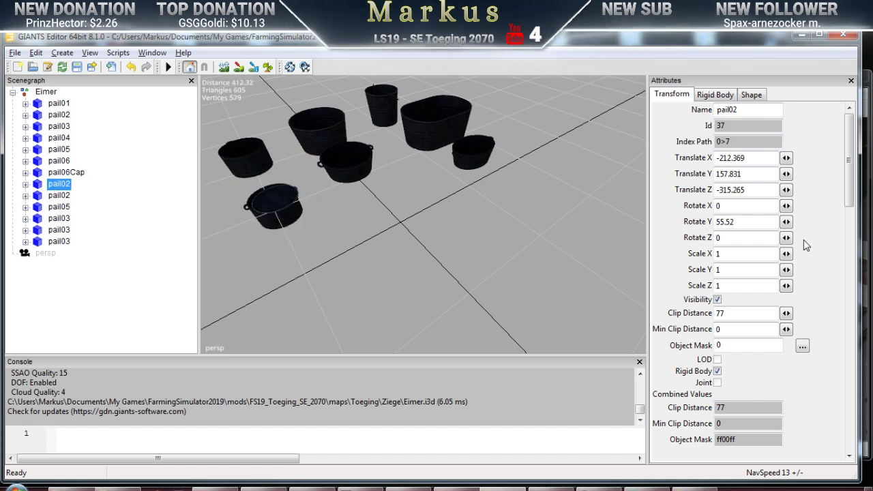
left_click(54, 198, "shift")
left_click(56, 219, "shift")
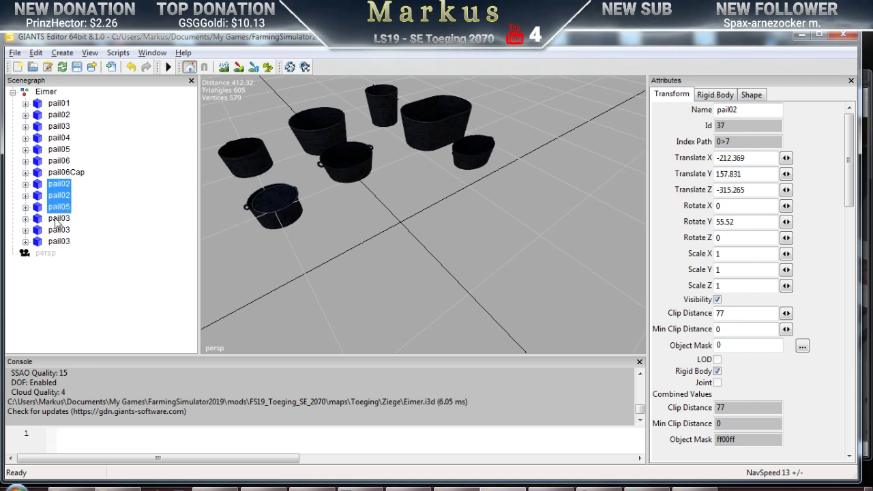
left_click(56, 230, "shift")
left_click(57, 242, "shift")
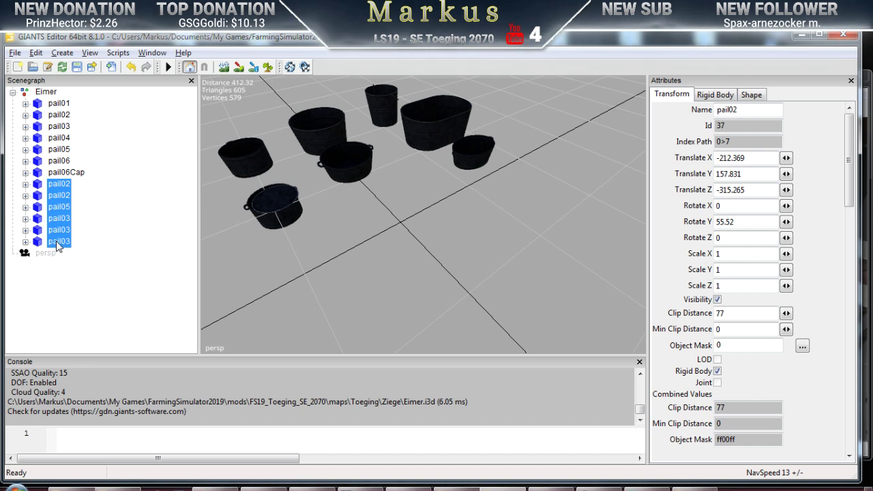
key("Delete")
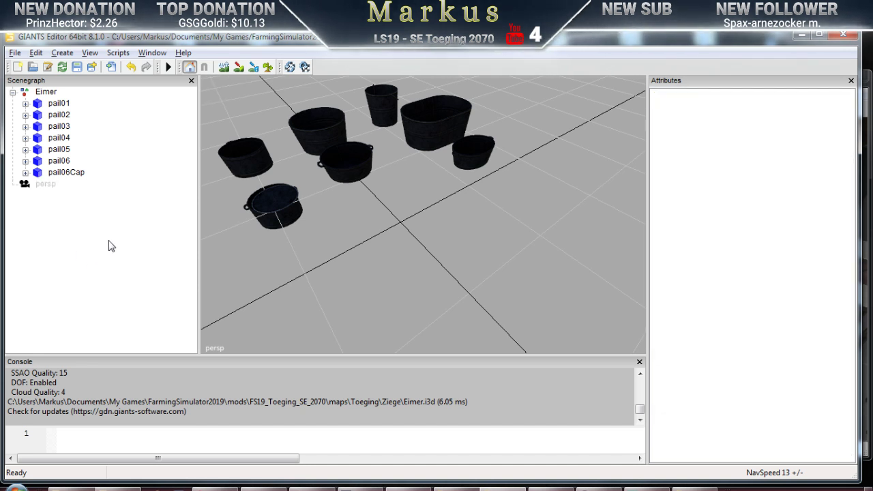
left_click(77, 68)
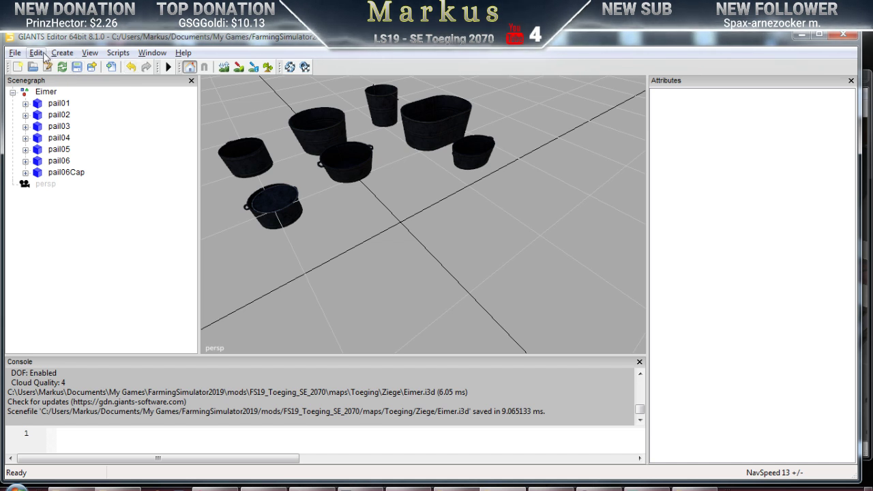
Add a light to the scene to illuminate the arranged pails, and select pail01
left_click(58, 53)
left_click(79, 81)
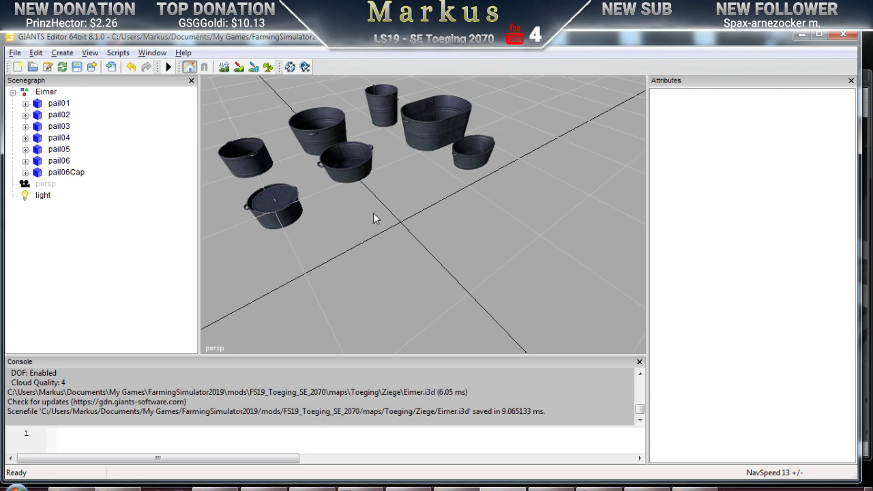
right_click_drag(361, 213, 384, 244)
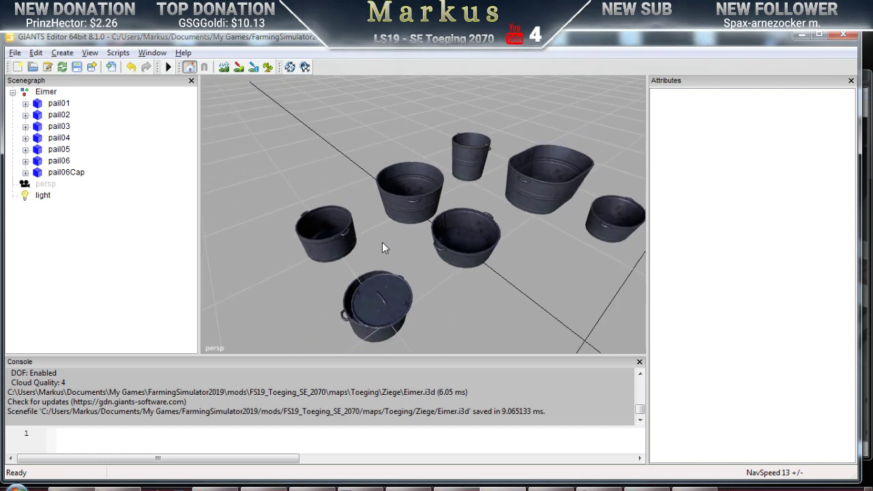
left_click(58, 103)
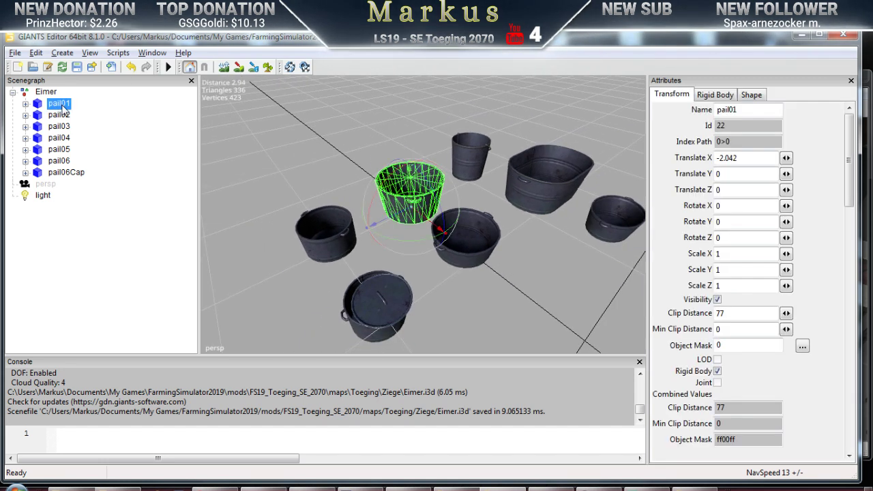
Open Material Editing for pail01, close the Attributes window, and set lambert1's Smoothness to 0.349 and Metalness to 0.35
left_click(152, 52)
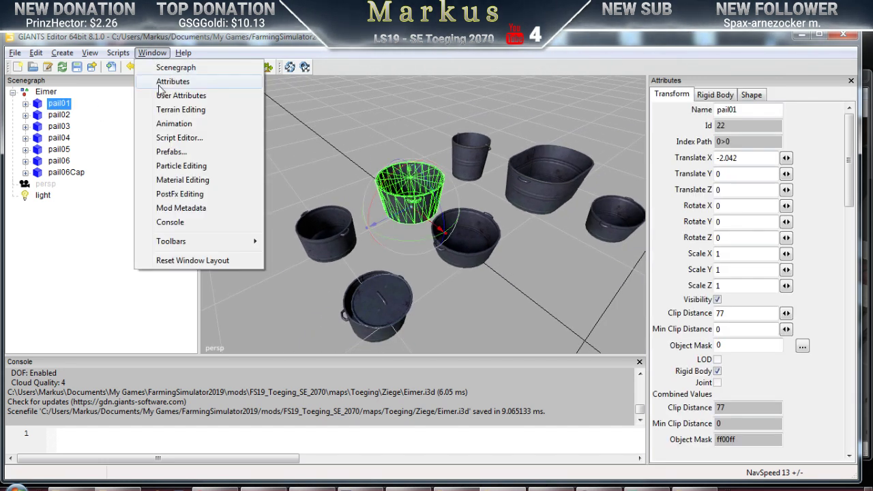
left_click(183, 179)
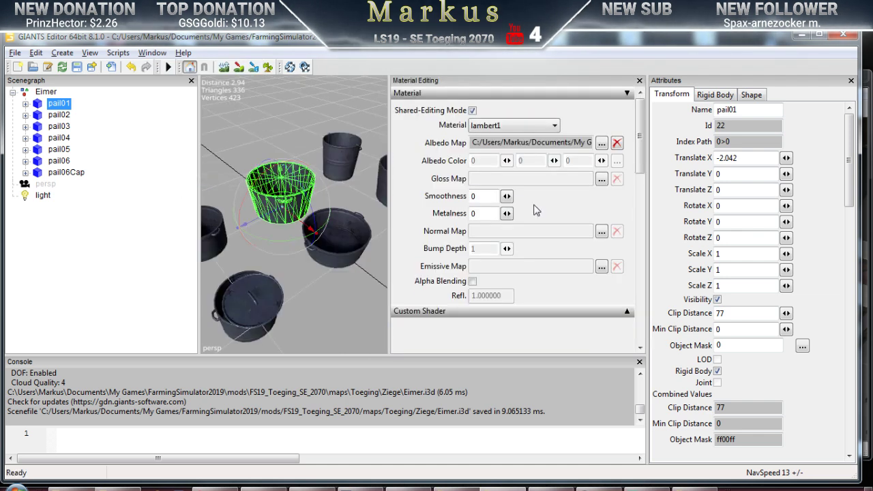
left_click(850, 80)
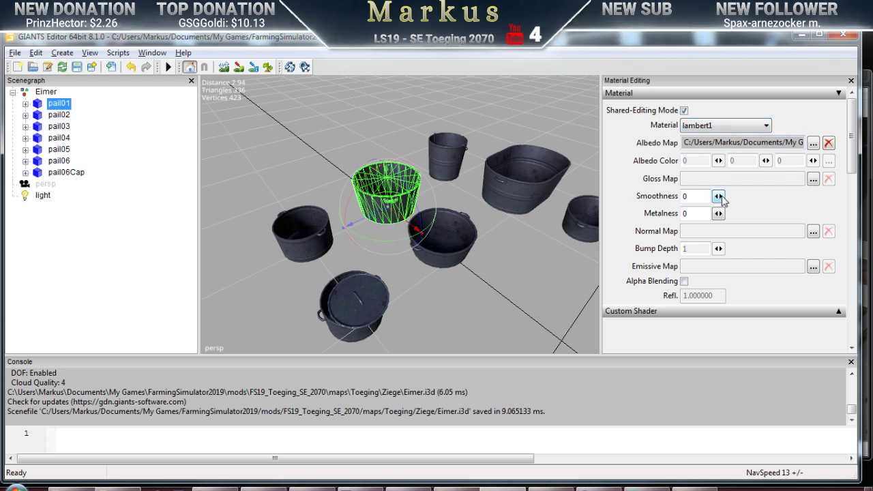
left_click(718, 213)
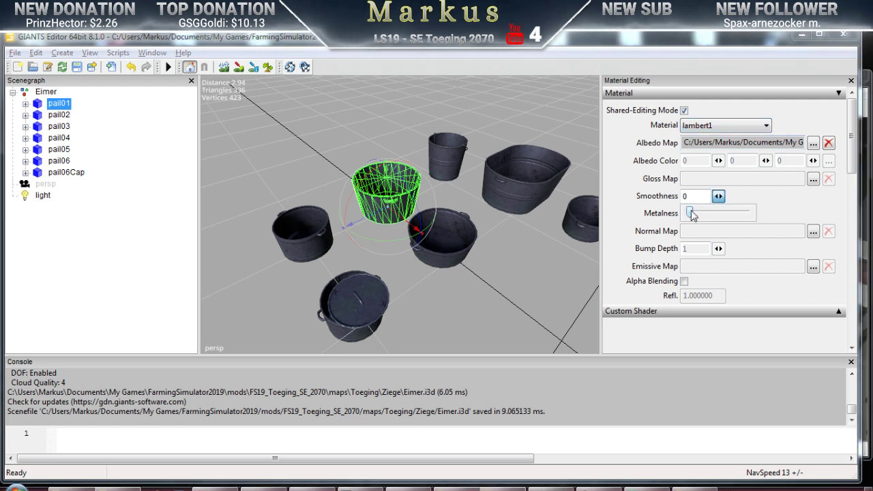
left_click_drag(693, 215, 707, 214)
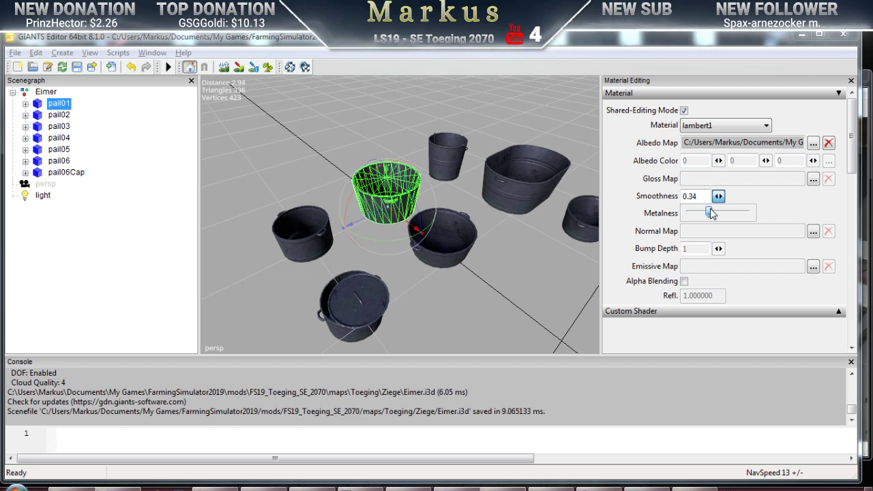
left_click(765, 199)
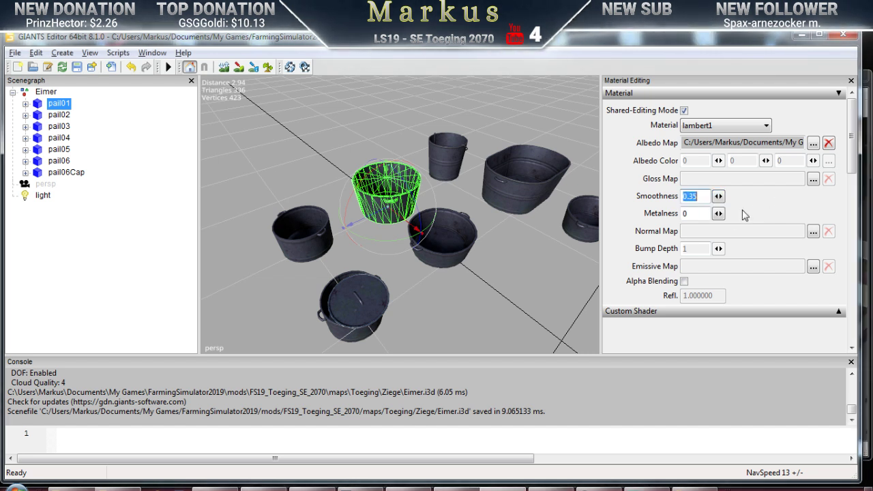
left_click(720, 217)
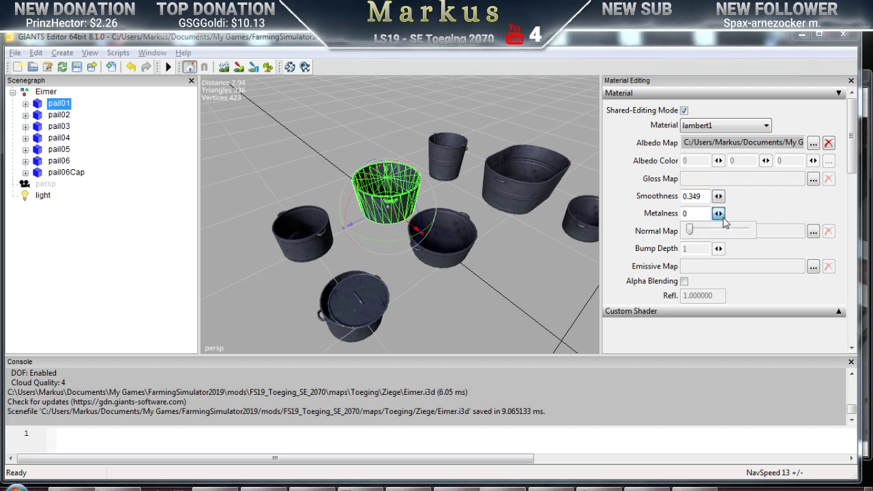
left_click(697, 213)
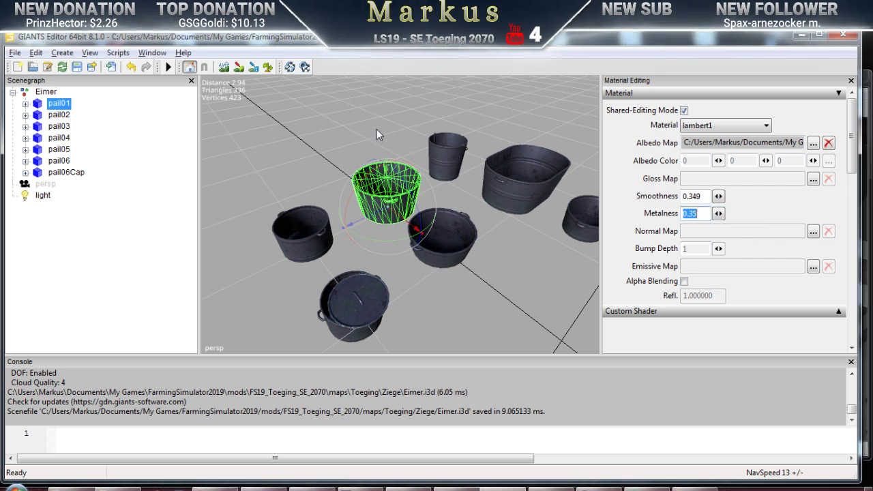
left_click(339, 129)
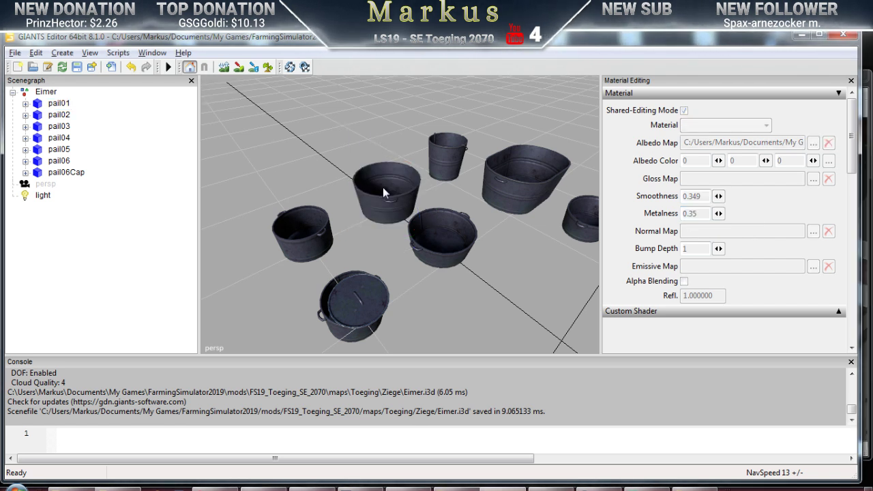
Examine the pails' material up close, inside and outside, from several angles
scroll(384, 192, "up", 10)
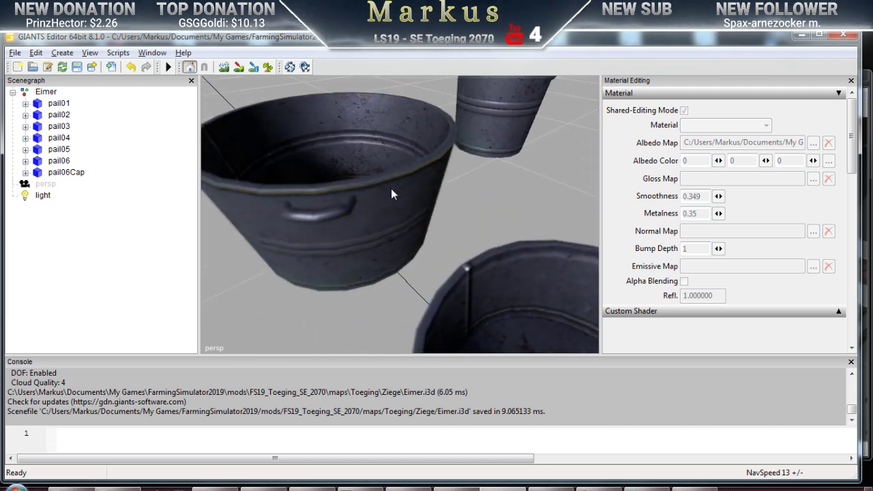
scroll(390, 188, "down", 5)
scroll(394, 190, "up", 5)
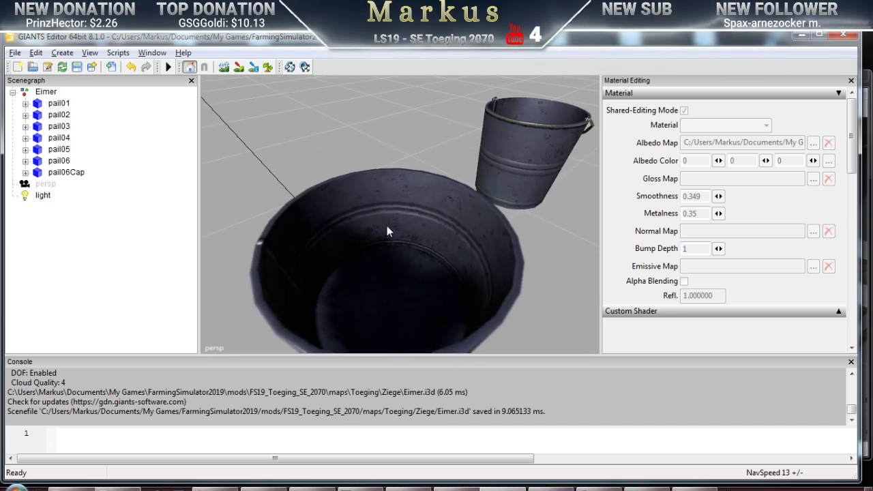
middle_click_drag(387, 232, 527, 252)
scroll(531, 242, "up", 5)
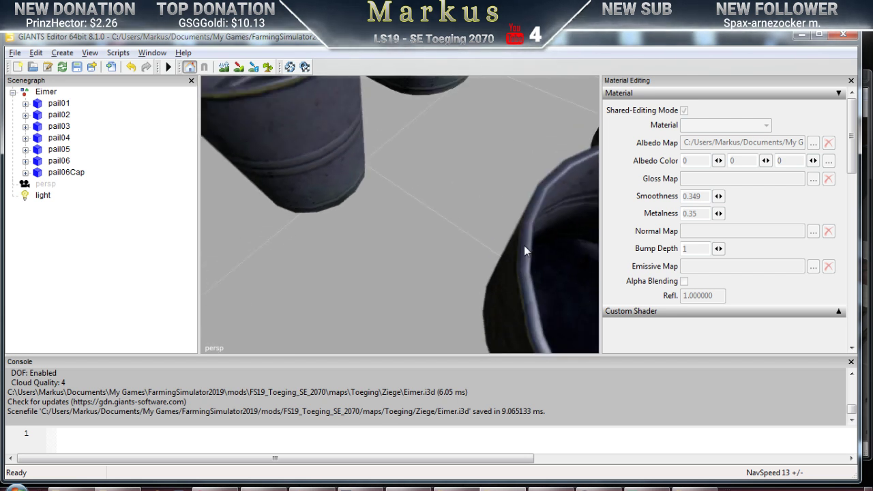
scroll(523, 251, "down", 6)
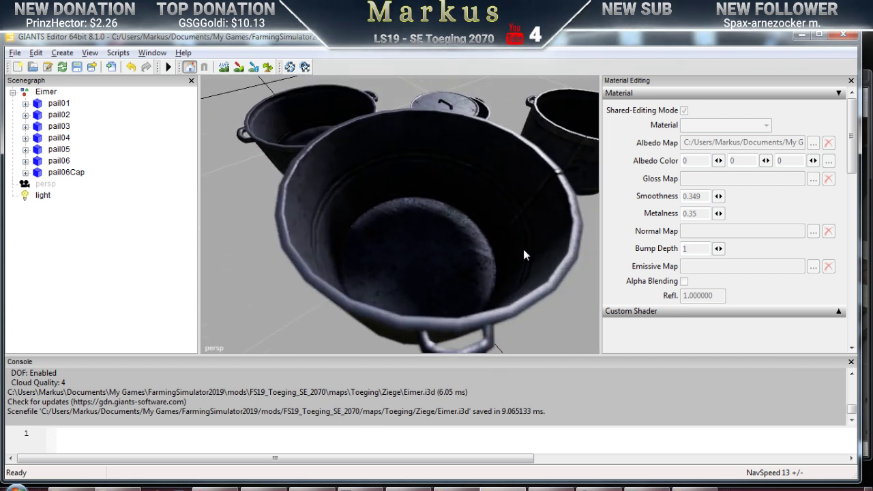
scroll(523, 249, "up", 6)
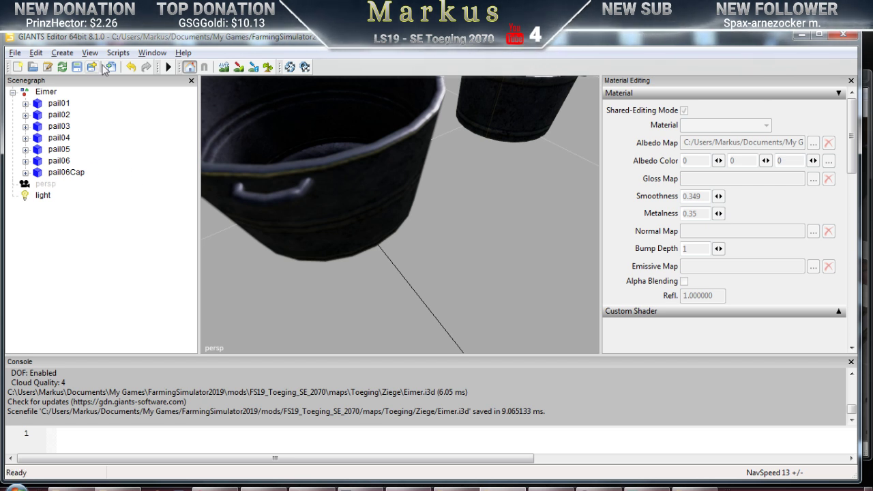
Reselect pail01 by undoing the deselection, and set the Metalness and Smoothness of its lambert1 material to 0
left_click(134, 67)
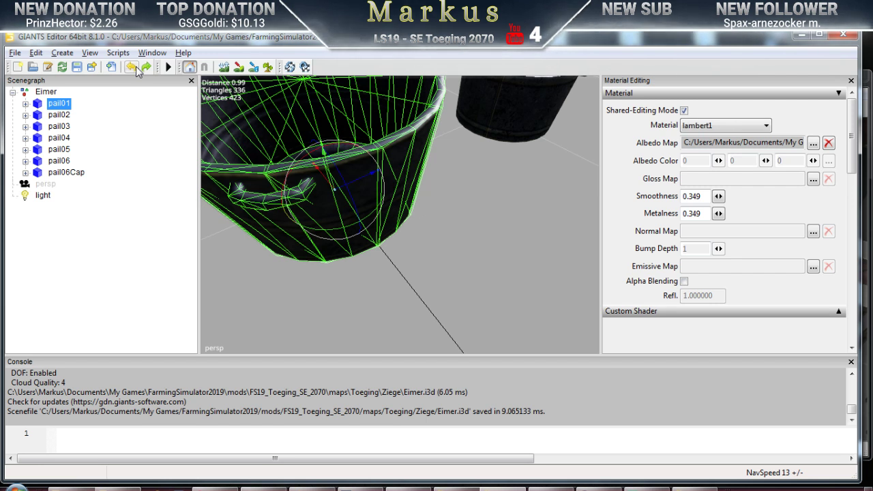
double_click(702, 214)
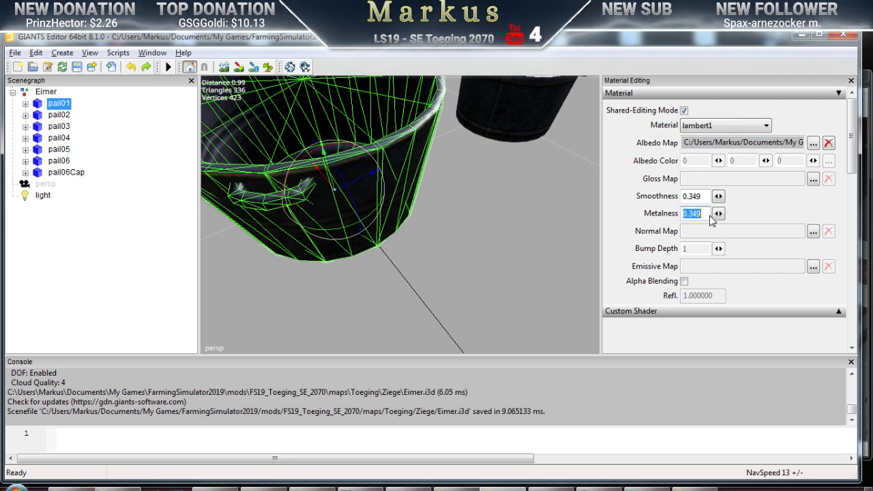
type("0")
left_click(704, 196)
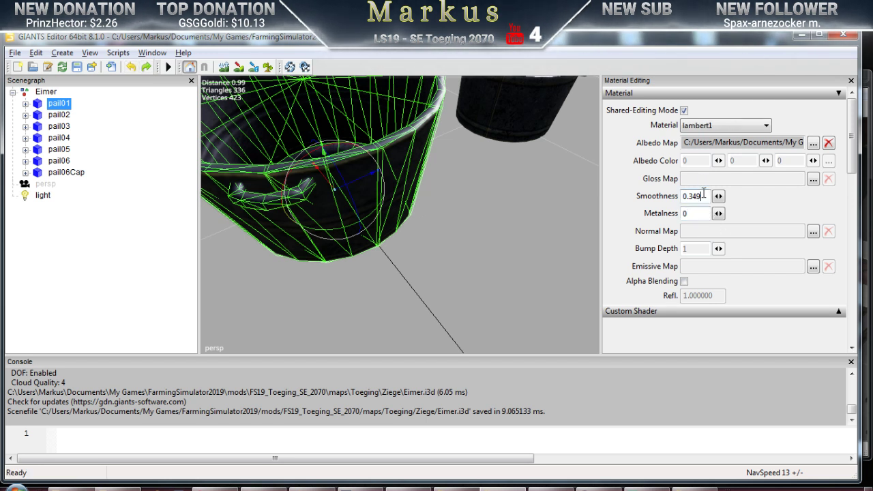
double_click(707, 197)
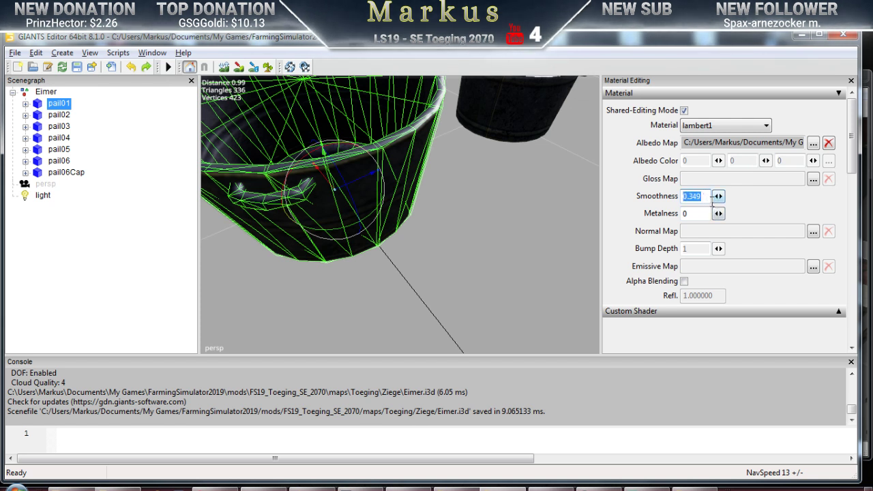
type("0")
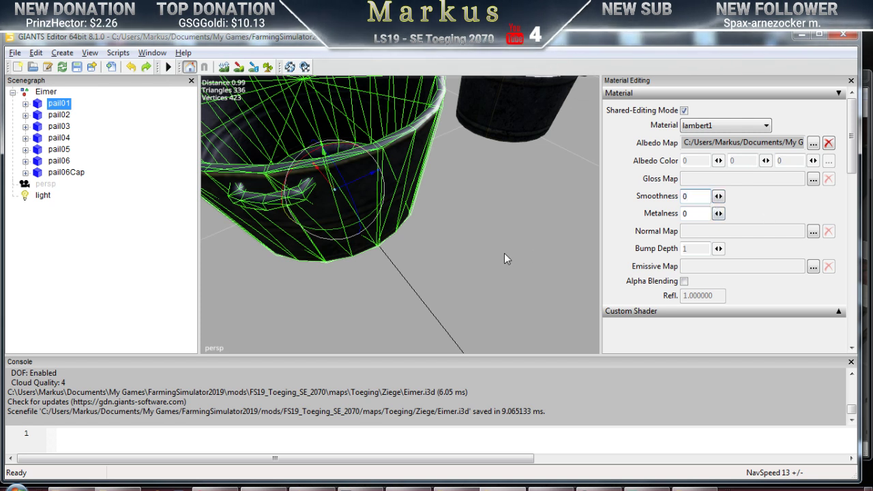
left_click(466, 212)
Check the arranged pails from several angles and save the Eimer scene
scroll(438, 247, "down", 10)
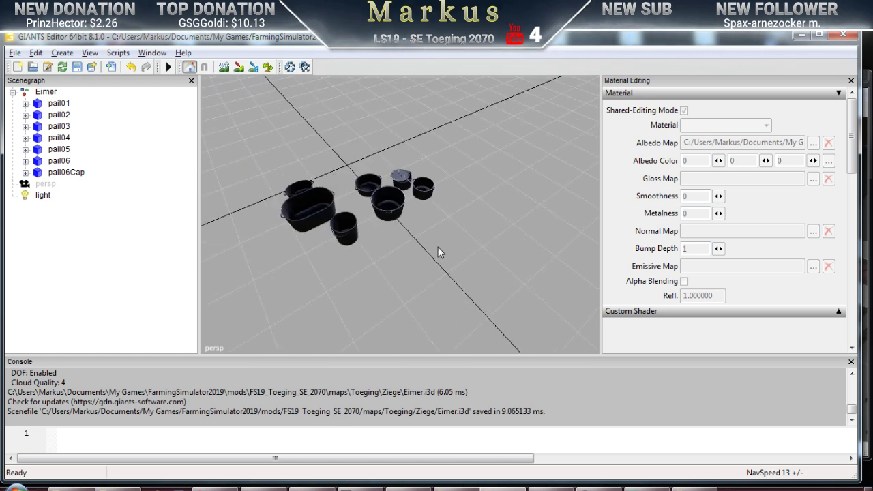
scroll(486, 227, "up", 8)
scroll(486, 228, "down", 2)
middle_click_drag(472, 231, 670, 208)
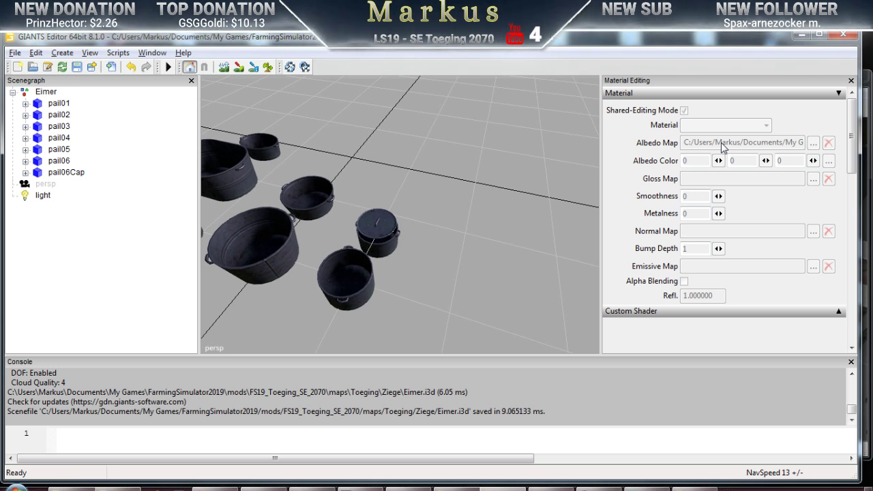
middle_click_drag(312, 307, 436, 266)
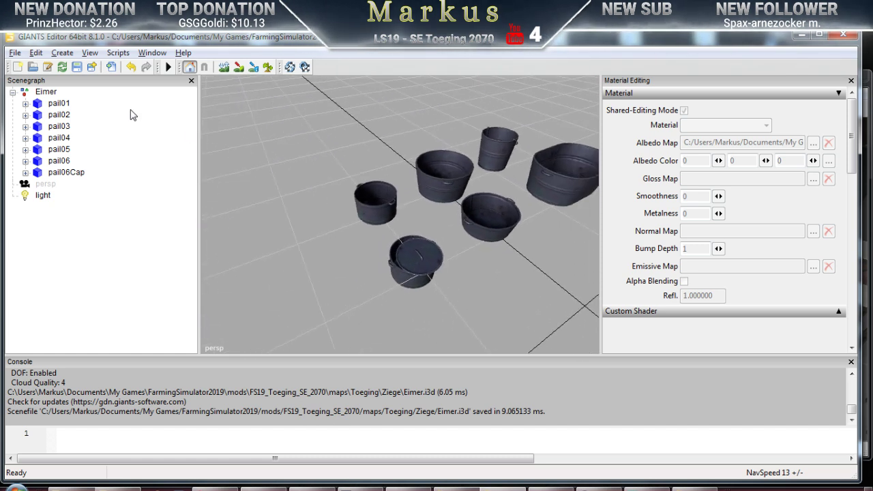
left_click(76, 67)
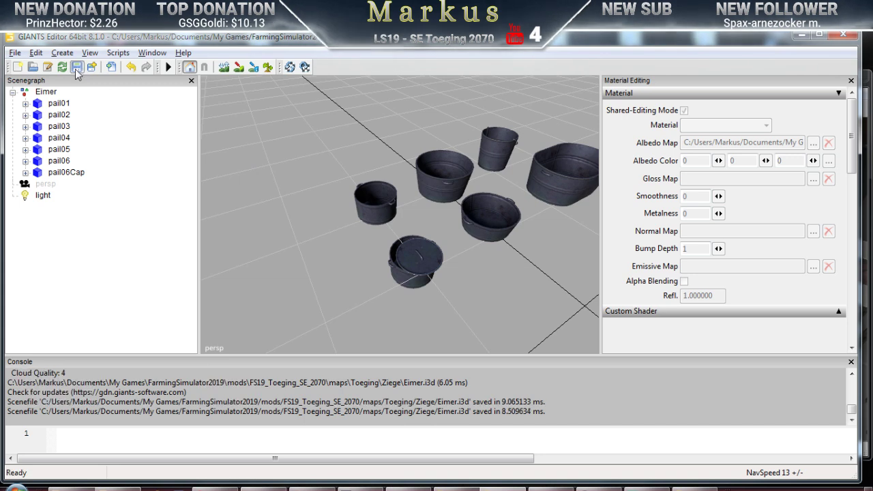
Close the Eimer scene and the GIANTS Editor 7.1.0 map, and minimise both folder windows to return to the Toeging map
left_click(843, 35)
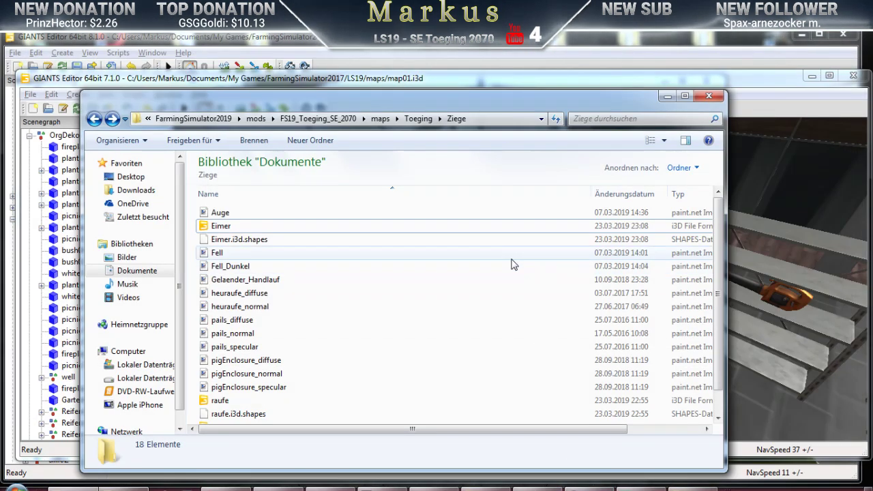
key("alt+Tab")
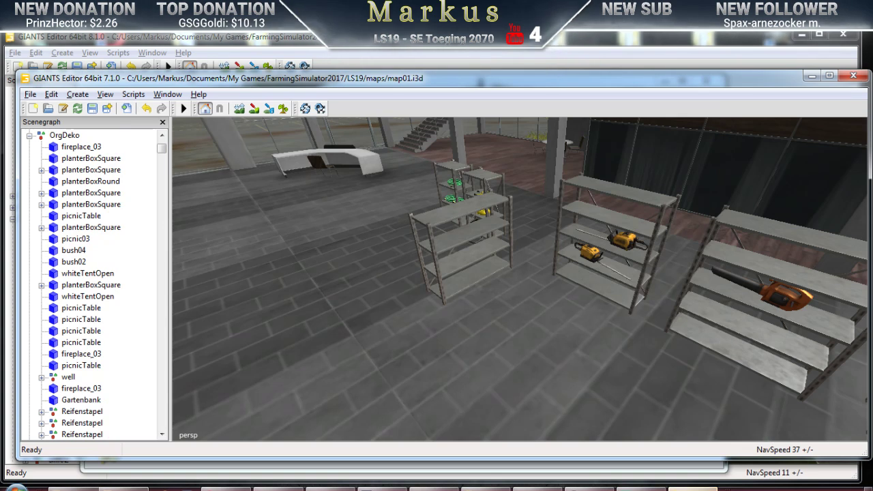
left_click(853, 75)
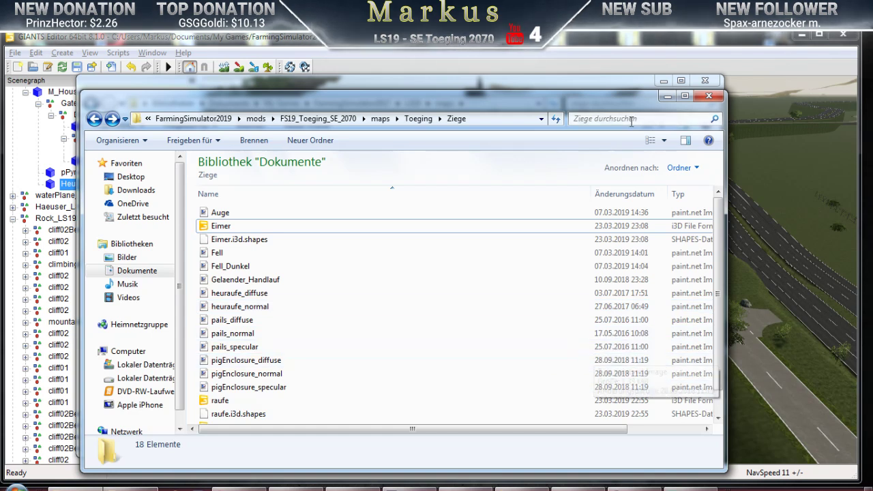
left_click(666, 96)
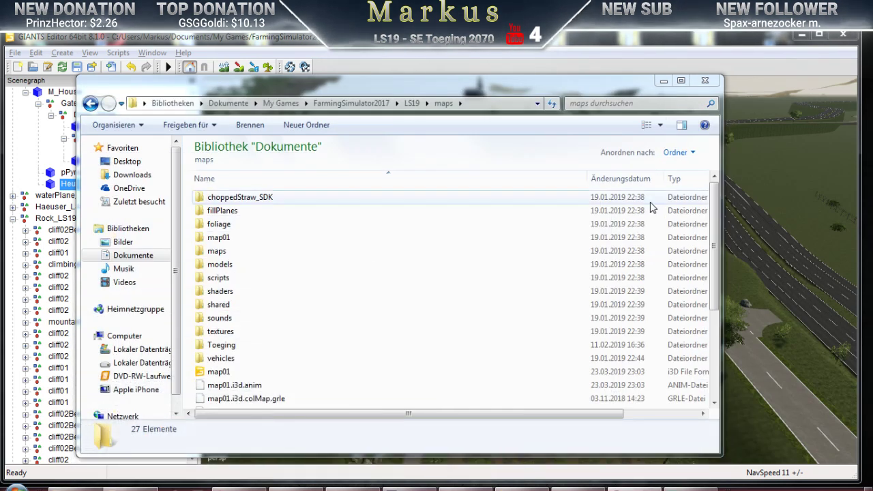
left_click(665, 82)
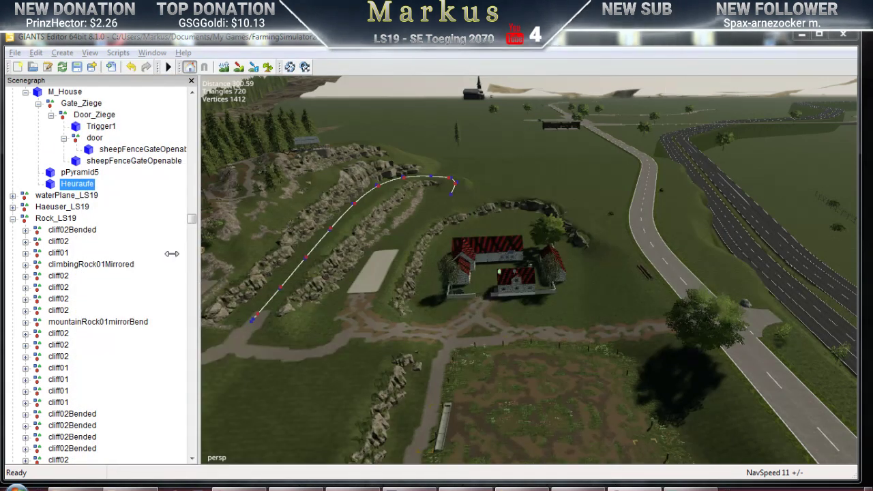
Import Eimer from the Ziege folder into the map
left_click(14, 52)
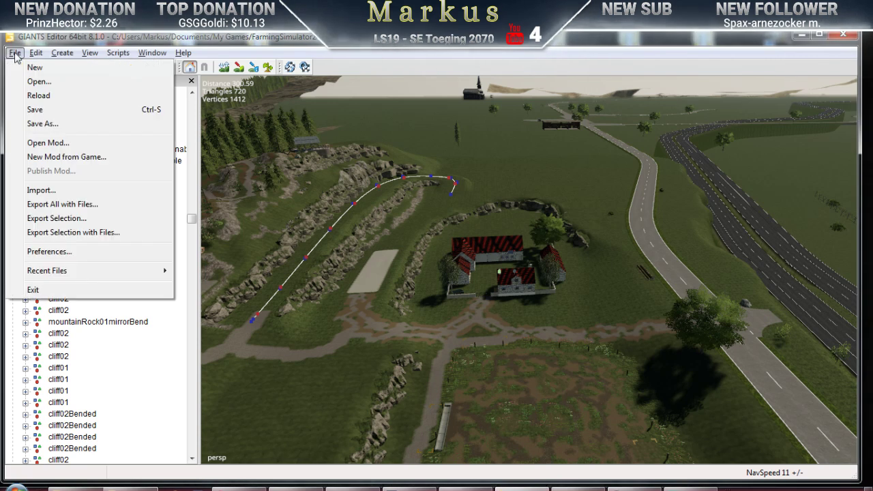
left_click(34, 190)
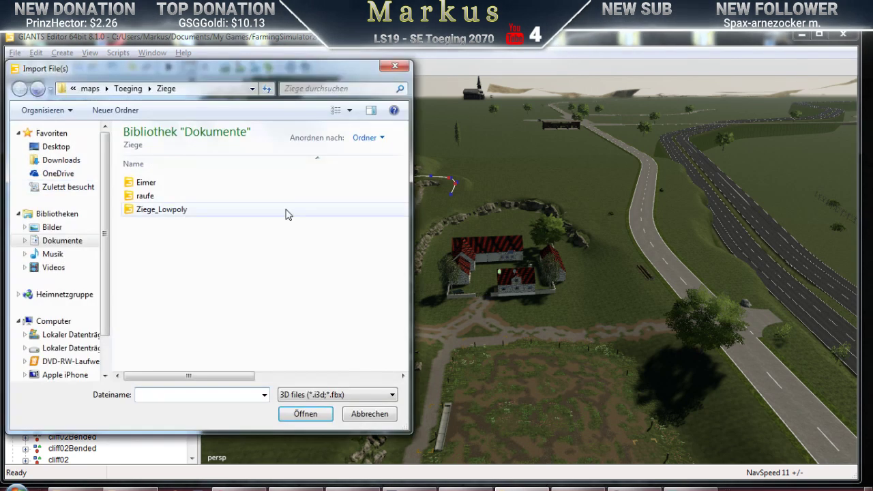
left_click(146, 185)
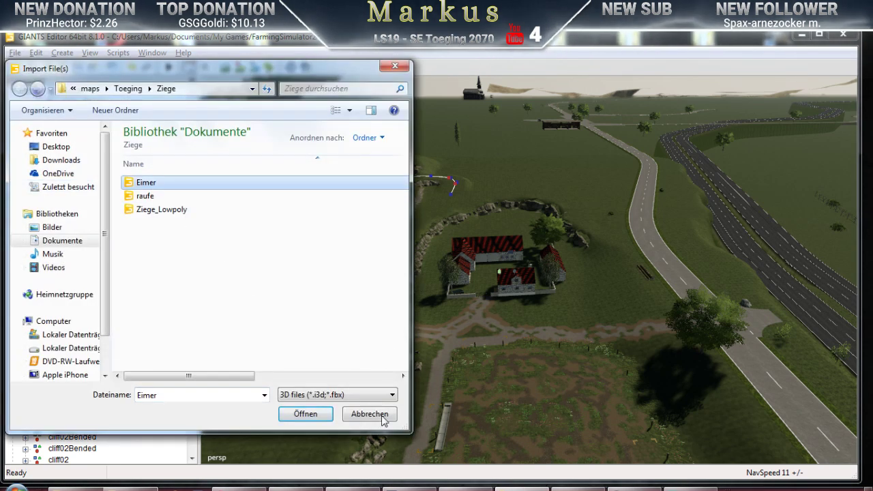
left_click(307, 414)
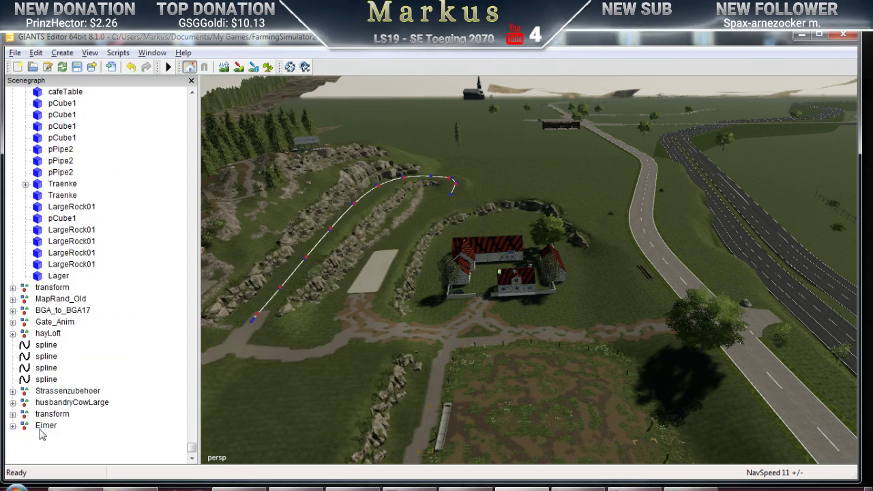
Cut the imported Eimer group from the end of the scenegraph and paste it into the Deko_LS17_new group
key("Delete")
left_click(35, 53)
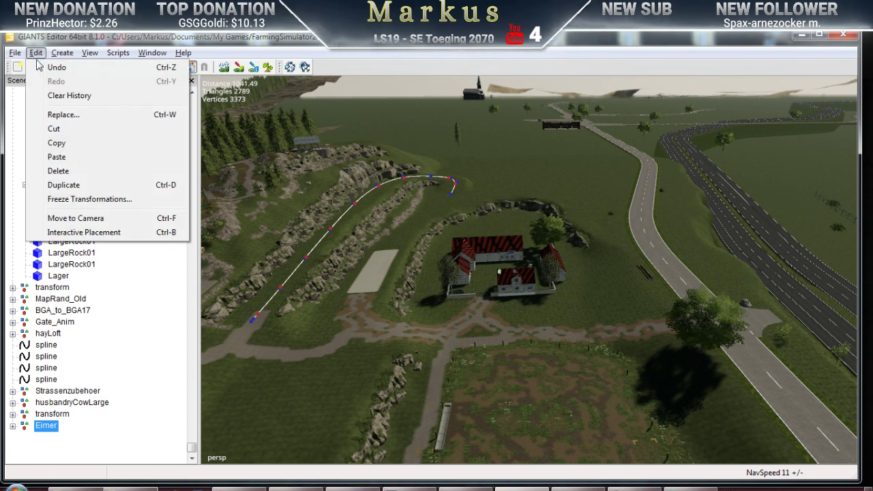
left_click(61, 128)
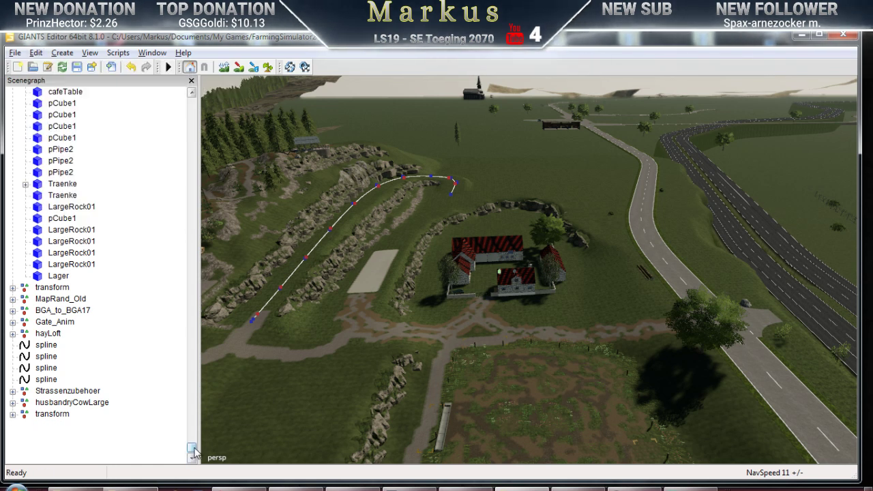
left_click_drag(192, 448, 212, 106)
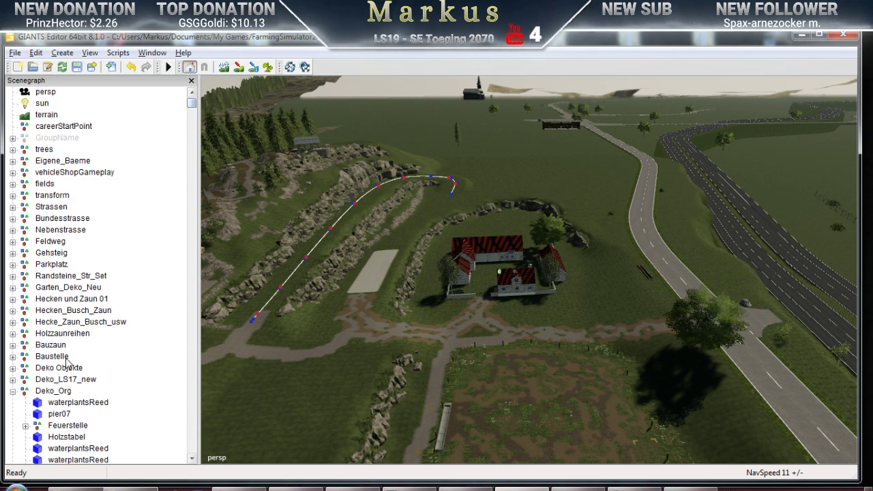
left_click(66, 379)
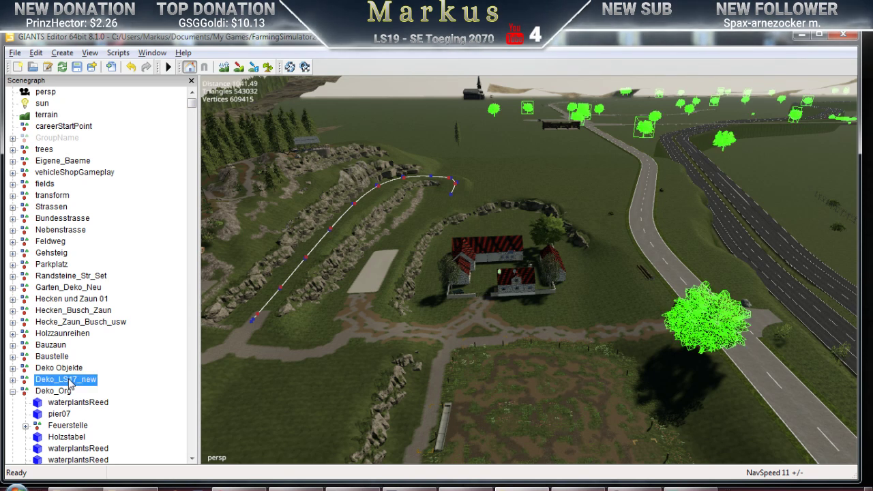
left_click(35, 53)
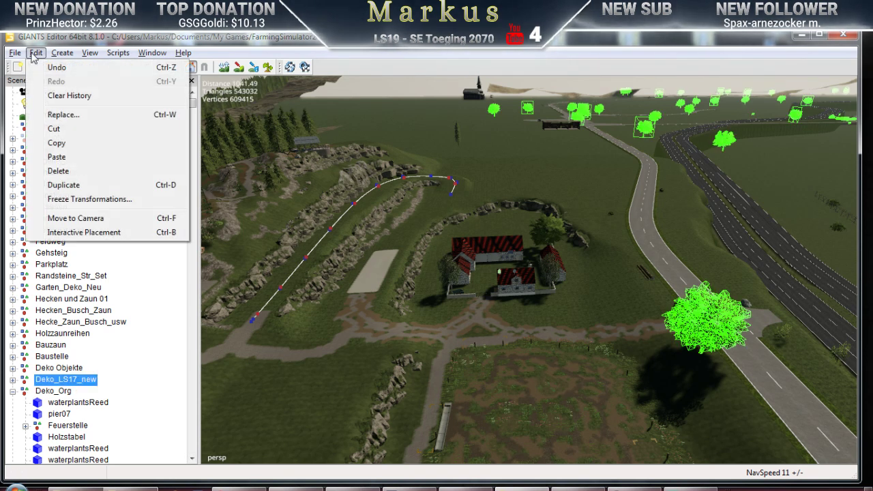
left_click(53, 156)
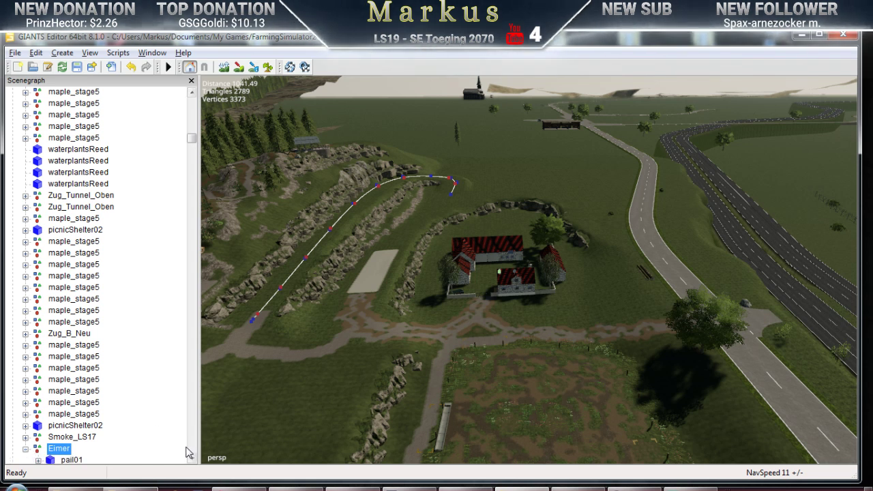
scroll(191, 461, "down", 7)
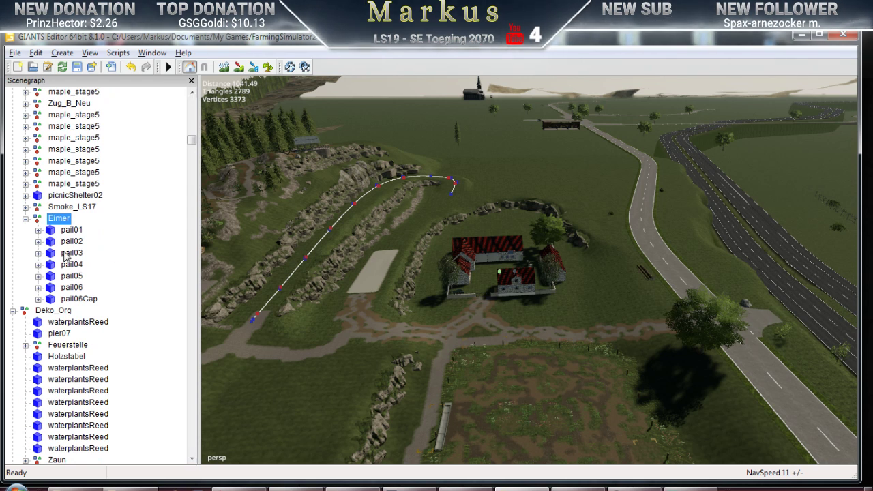
Place the pail03 tub on the grass beside the fence post near the farmhouse wall in the goat pen
left_click(66, 254)
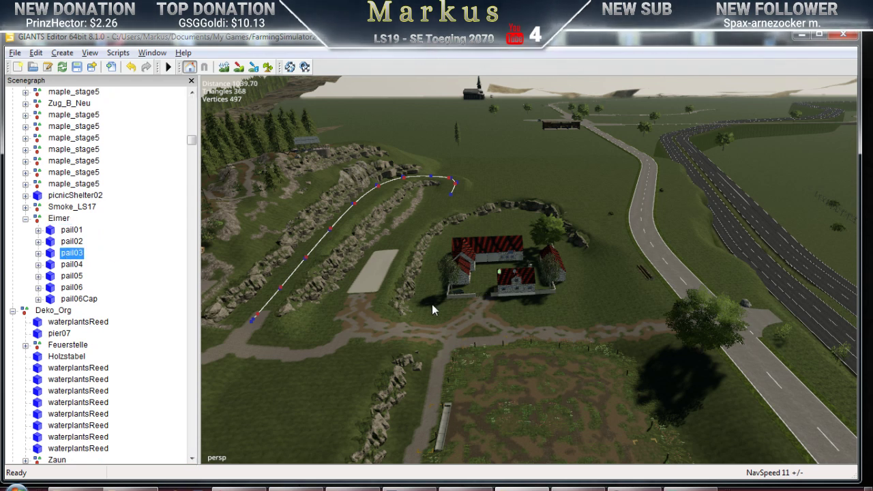
right_click_drag(539, 310, 836, 262)
right_click_drag(447, 217, 502, 341)
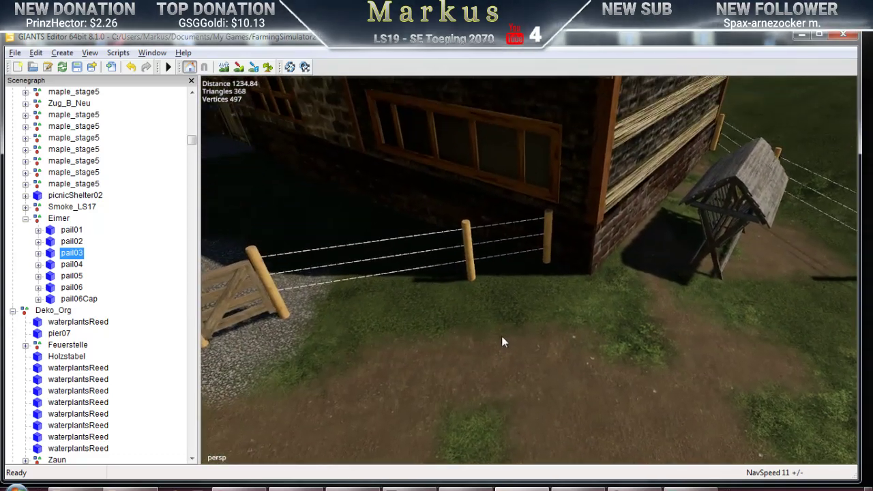
key("p")
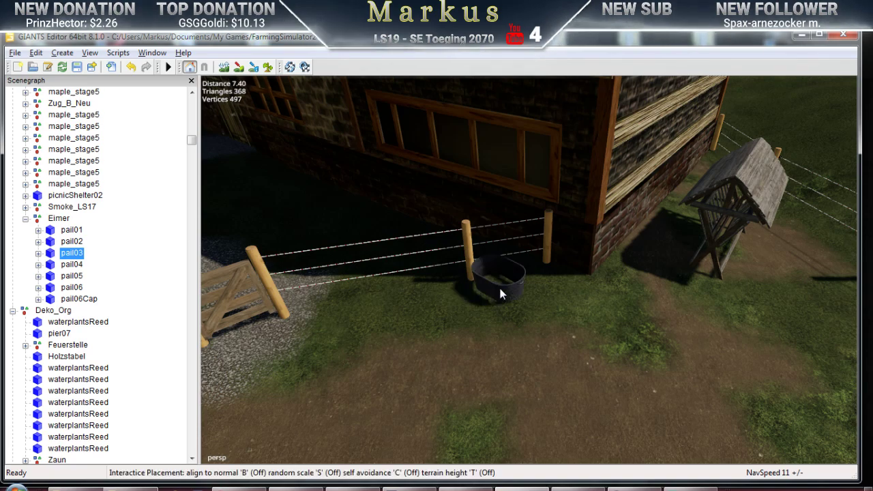
left_click(500, 289)
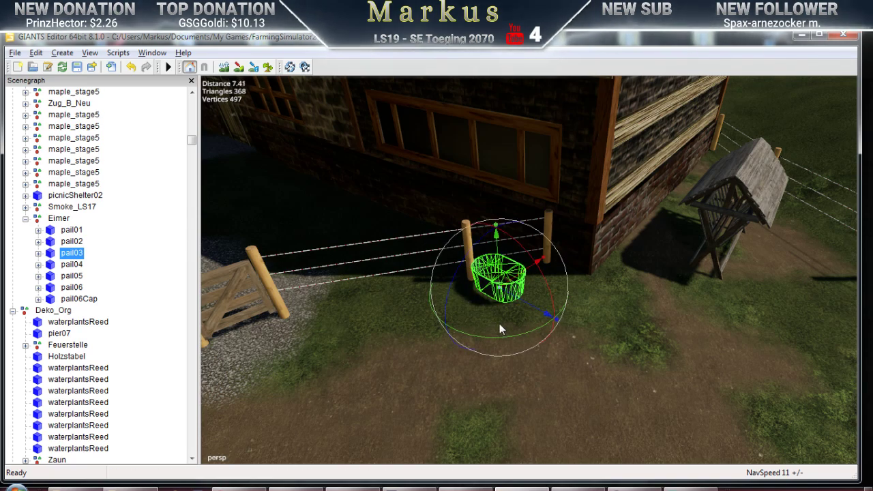
Fine-tune the tub's position and height beside the fence post so its floor sits just above the grass, and deselect it
right_click_drag(500, 323, 420, 349)
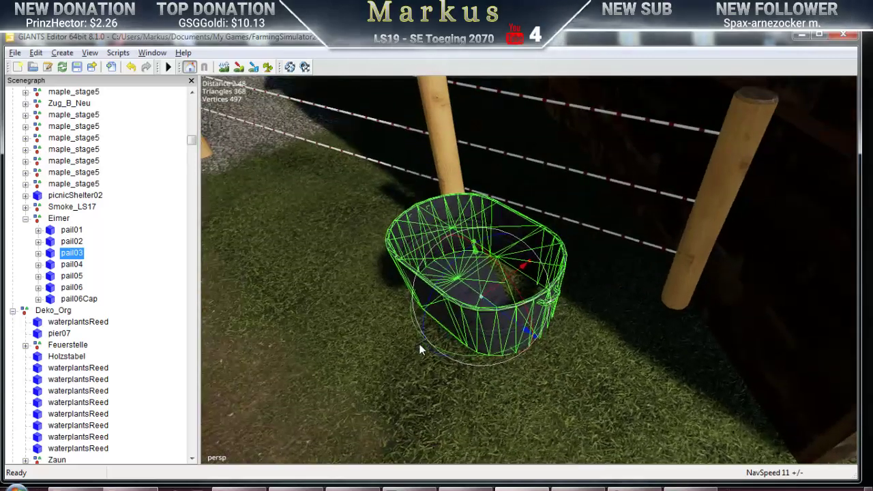
right_click_drag(494, 286, 534, 331)
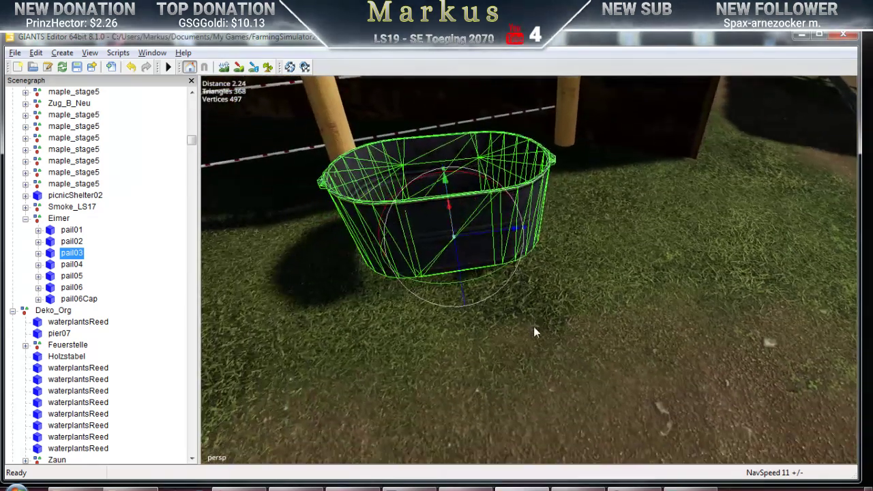
left_click_drag(502, 237, 476, 249)
right_click_drag(475, 249, 490, 343)
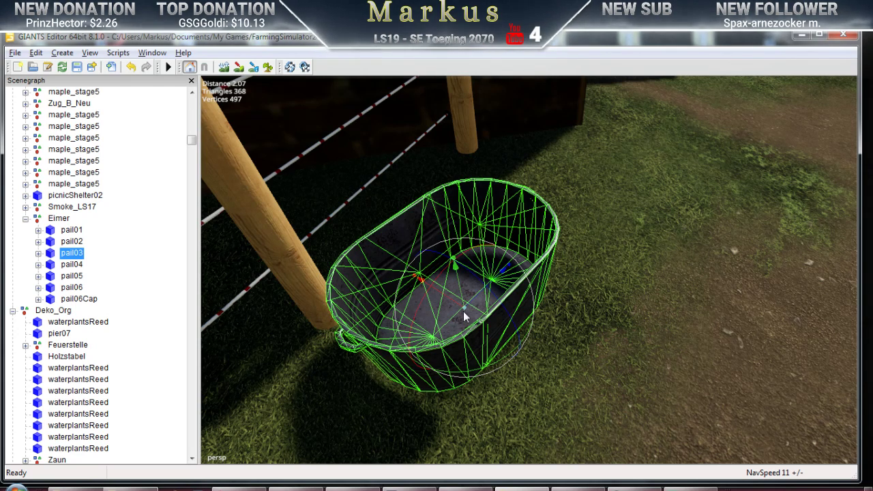
left_click_drag(458, 289, 466, 305)
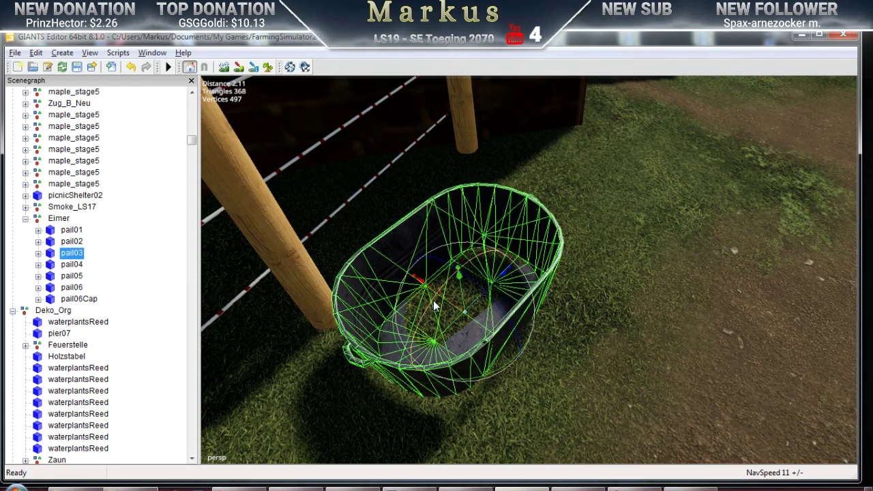
left_click_drag(435, 306, 450, 297)
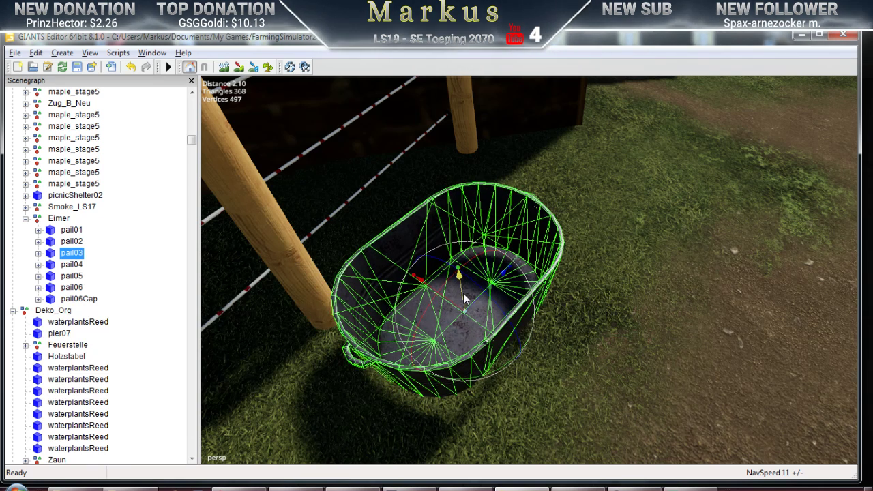
scroll(536, 315, "down", 5)
right_click_drag(515, 343, 546, 269)
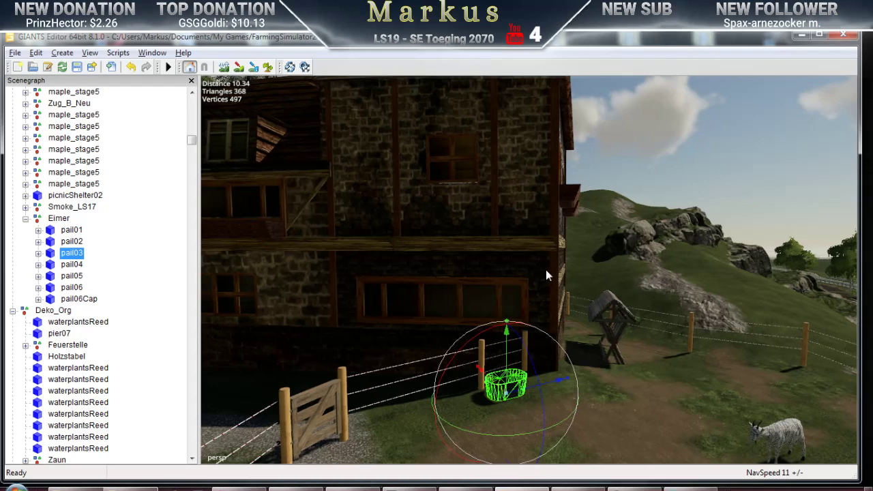
left_click(612, 130)
Inspect the goat pen from several sides, along with the surrounding pond, rocks, barn and meadow
right_click_drag(556, 341, 567, 401)
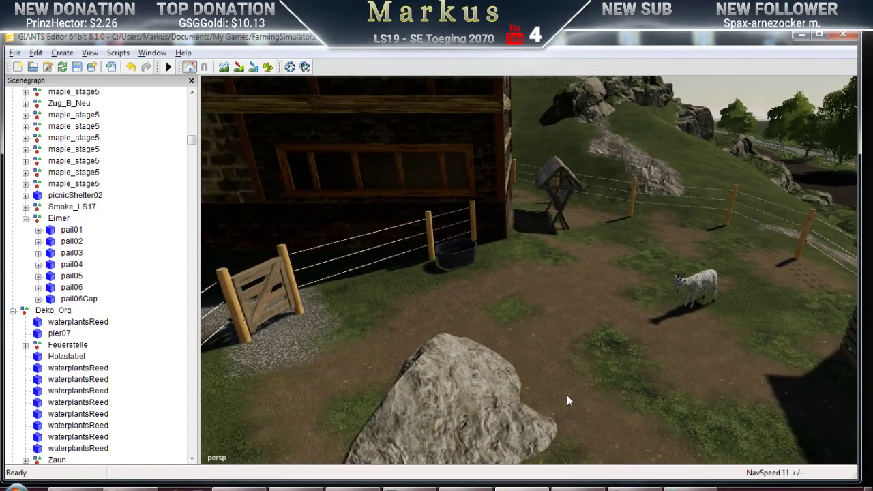
right_click_drag(504, 364, 412, 410)
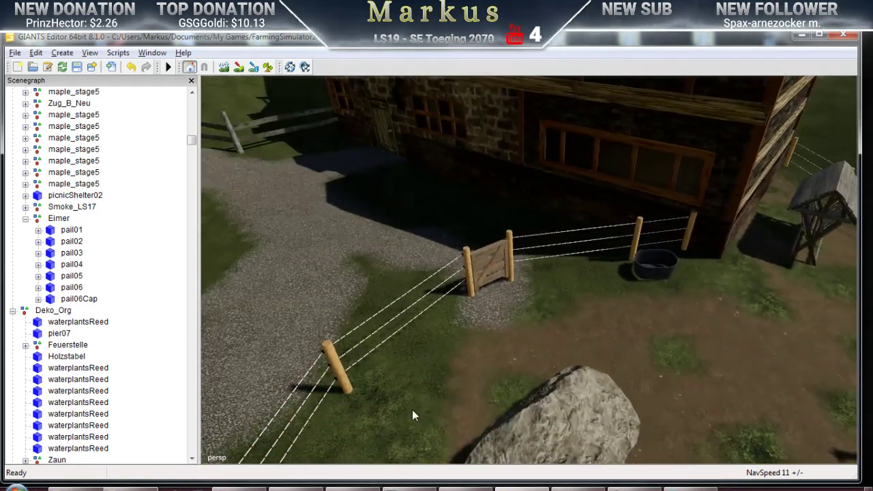
right_click_drag(546, 371, 456, 365)
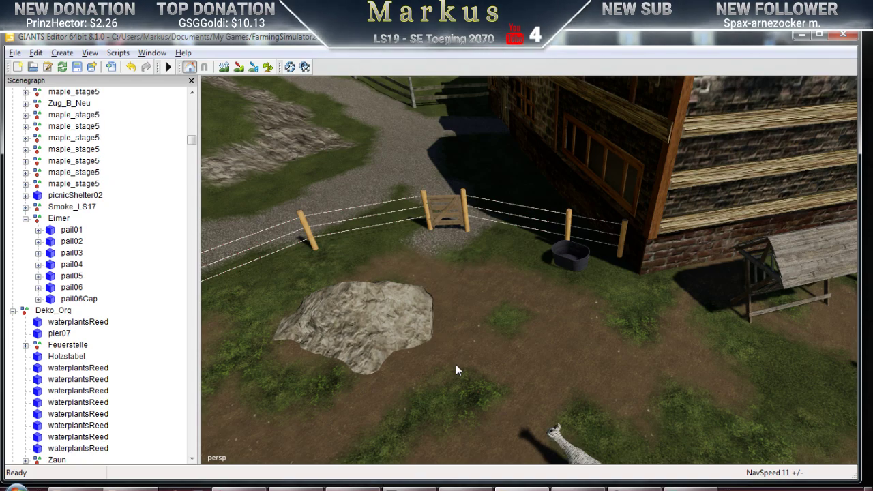
middle_click_drag(536, 379, 503, 355)
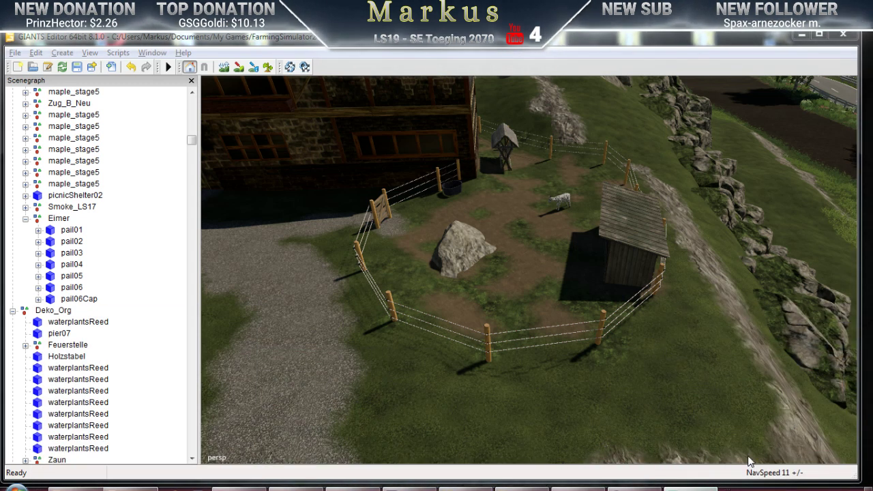
right_click_drag(588, 310, 348, 315)
mouse_move(530, 320)
right_mouse_down()
mouse_move(444, 318)
mouse_move(605, 318)
mouse_move(340, 327)
mouse_move(444, 318)
mouse_move(608, 328)
mouse_move(534, 334)
right_mouse_up()
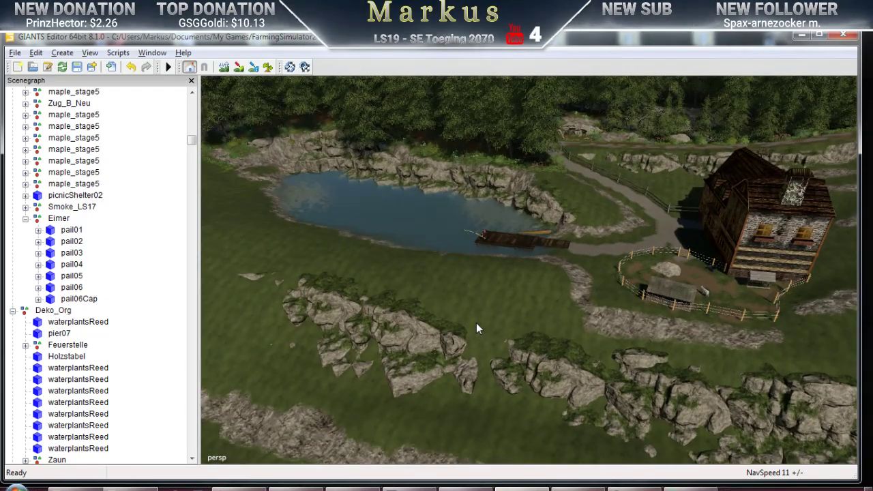
right_click_drag(438, 312, 465, 351)
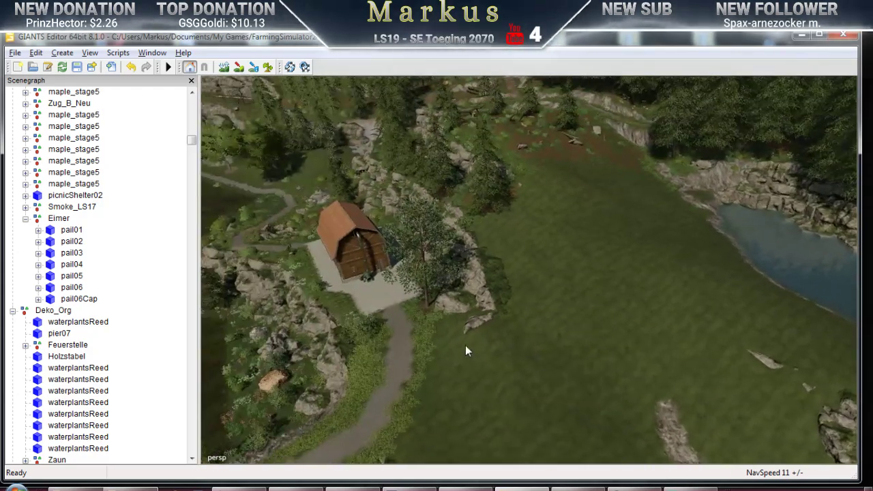
right_click_drag(494, 300, 464, 332)
left_click(191, 80)
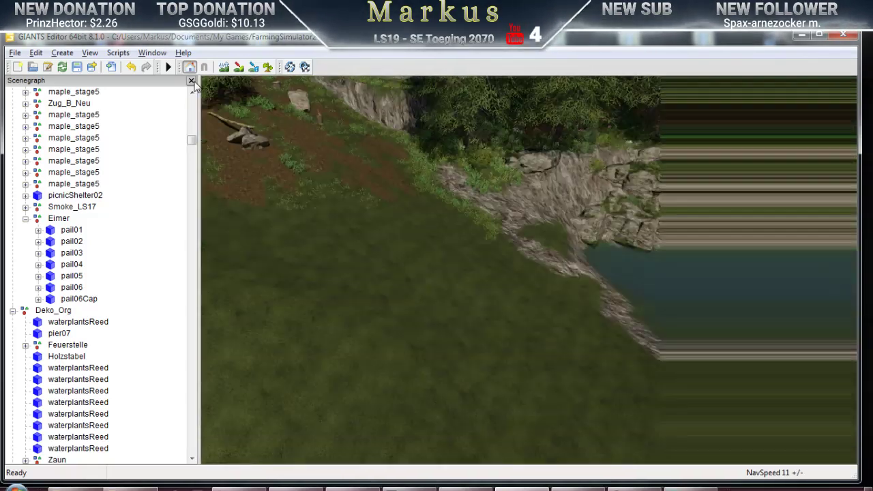
right_click_drag(405, 318, 308, 292)
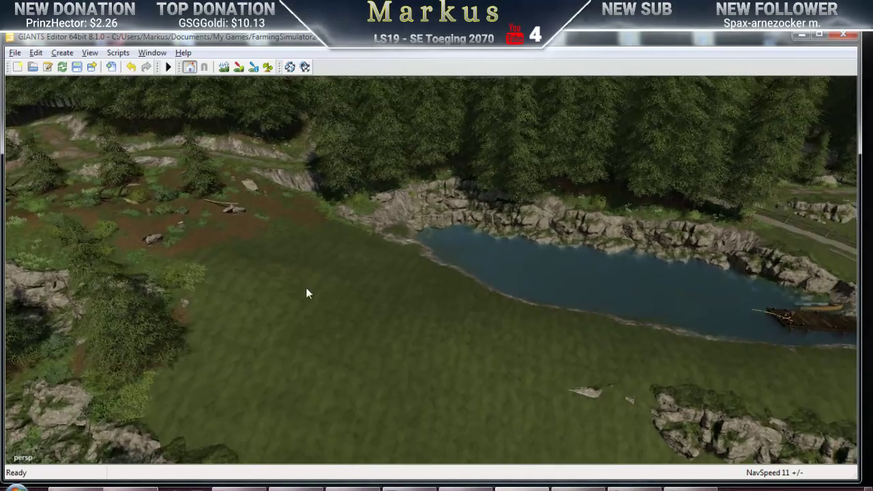
left_click(152, 54)
left_click(176, 69)
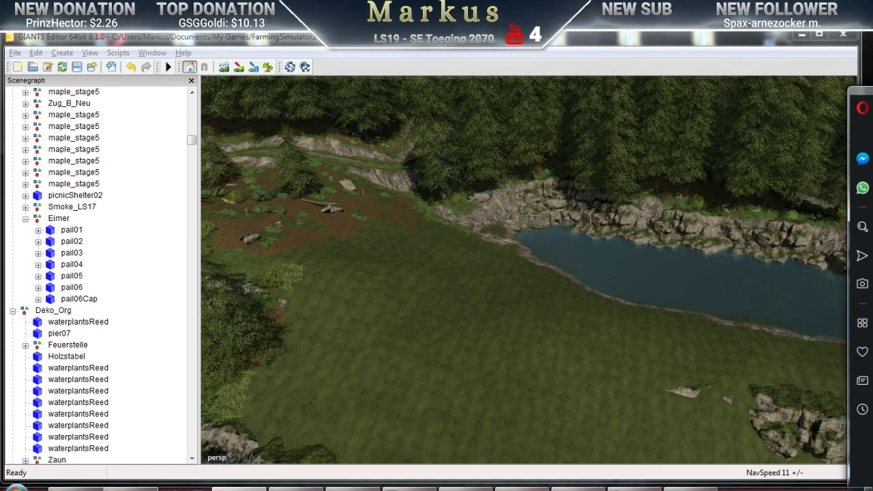
Switch to the Downloads folder in Windows Explorer, cut the splineEnte (1) archive and close that window
key("alt+Tab")
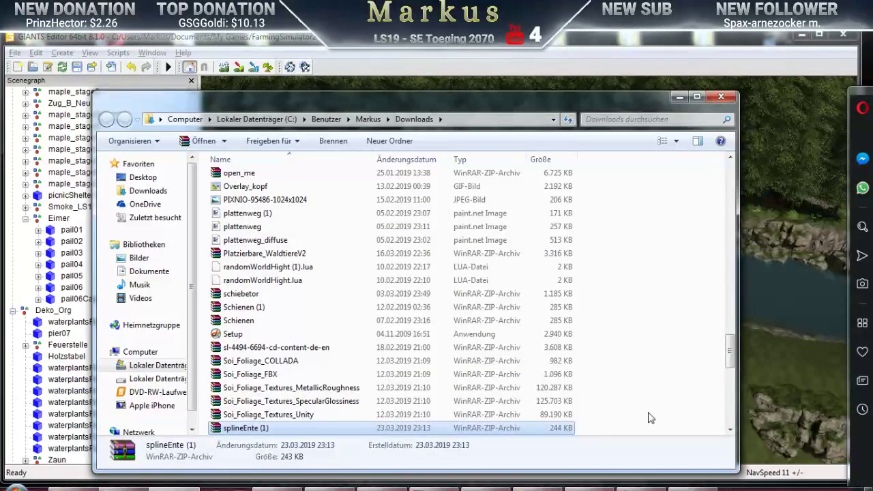
right_click(251, 433)
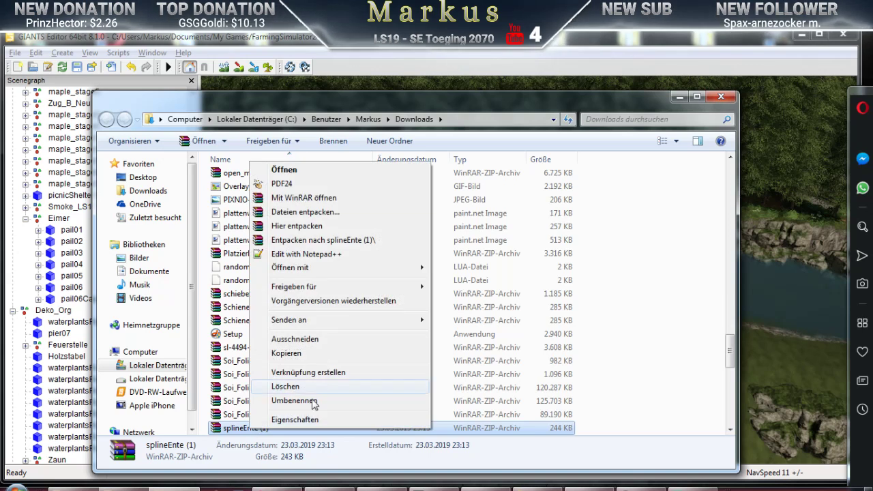
left_click(286, 340)
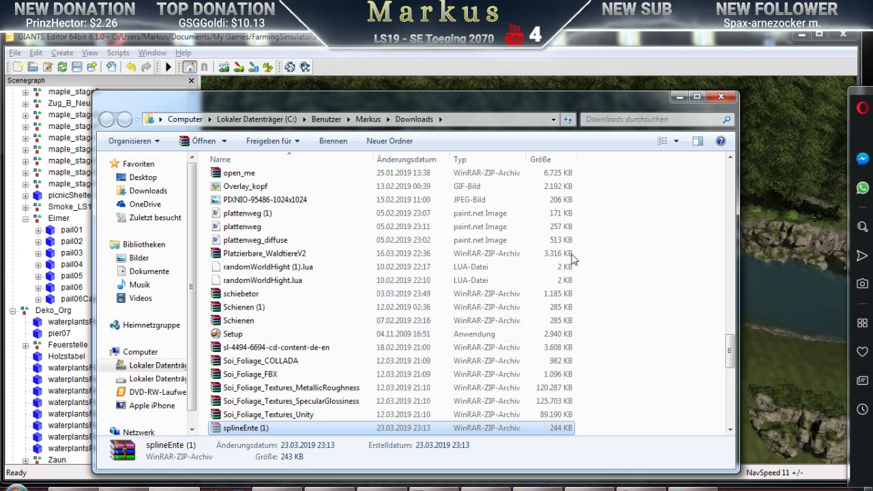
left_click(732, 99)
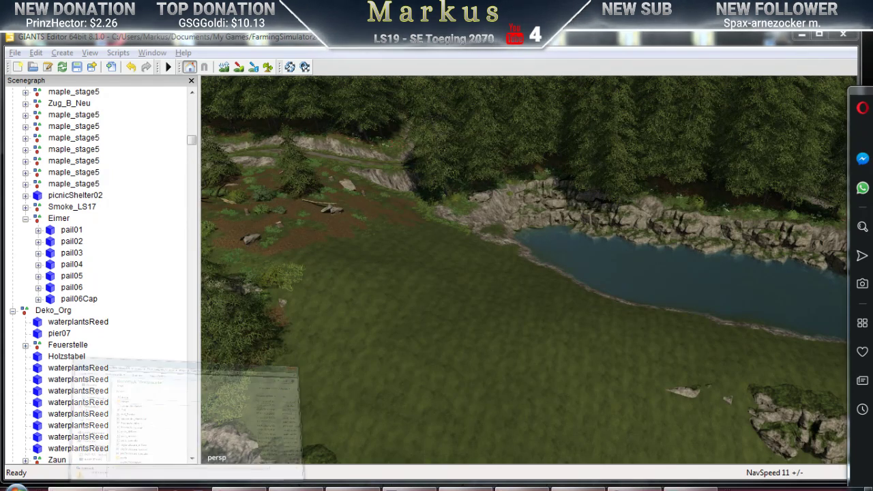
Switch to the map's Ziege folder in Windows Explorer and delete the Eimer i3D file and Eimer.i3d.shapes
left_click(198, 420)
left_click(216, 404)
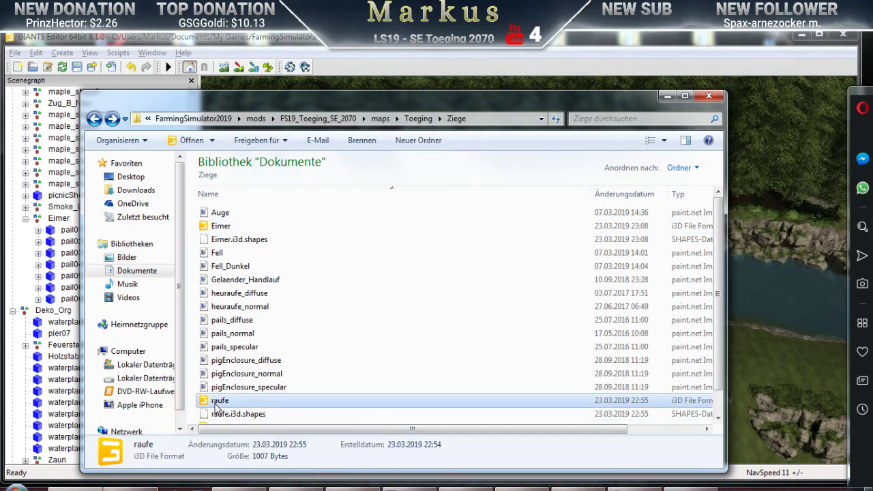
left_click(223, 229)
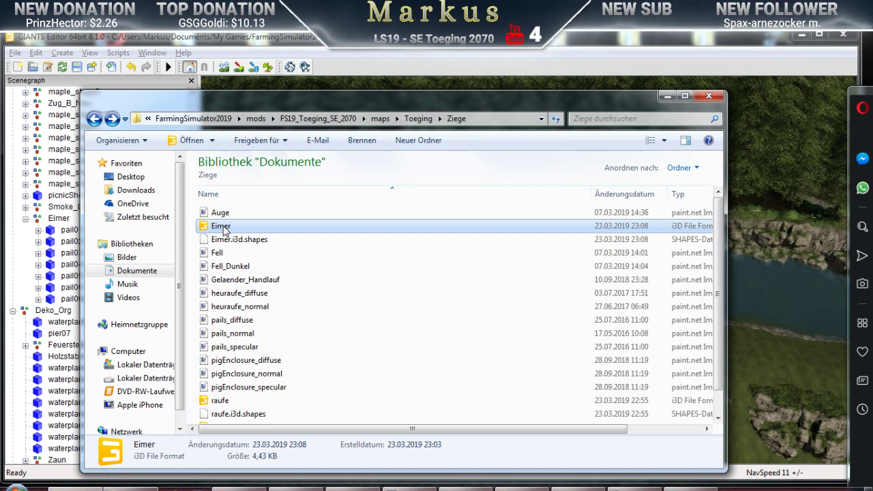
left_click(223, 241, "shift")
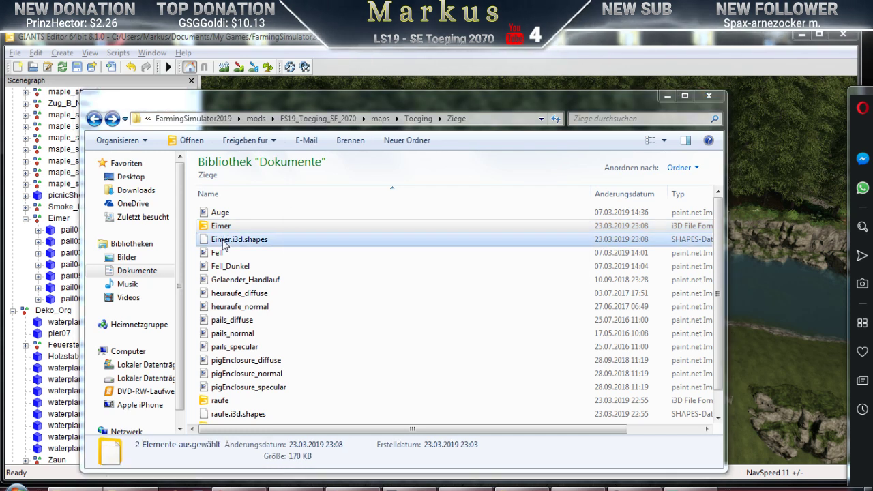
key("Delete")
left_click(475, 268)
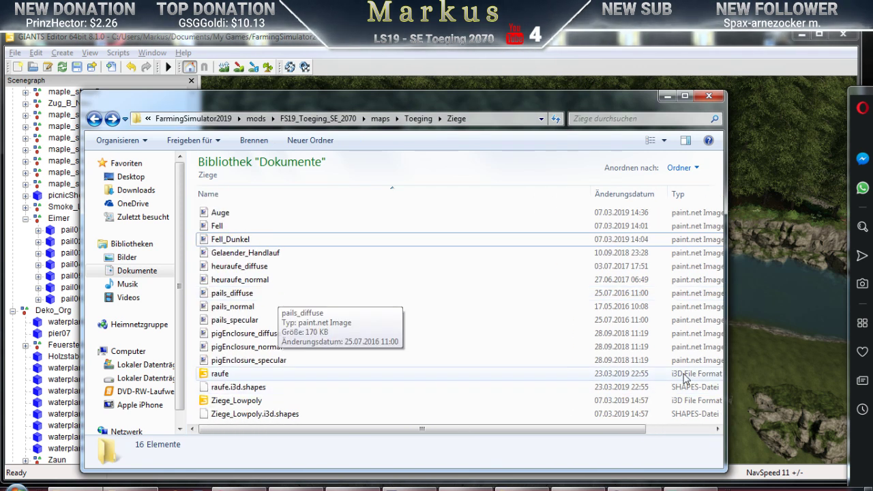
Delete the raufe and Ziege_Lowpoly i3D files together with their .i3d.shapes files from the Ziege folder
left_click(220, 380)
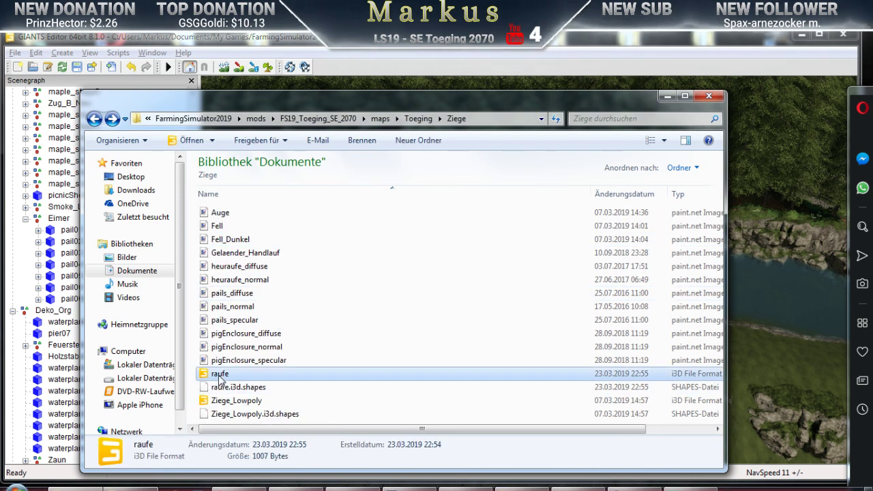
left_click(225, 386, "ctrl")
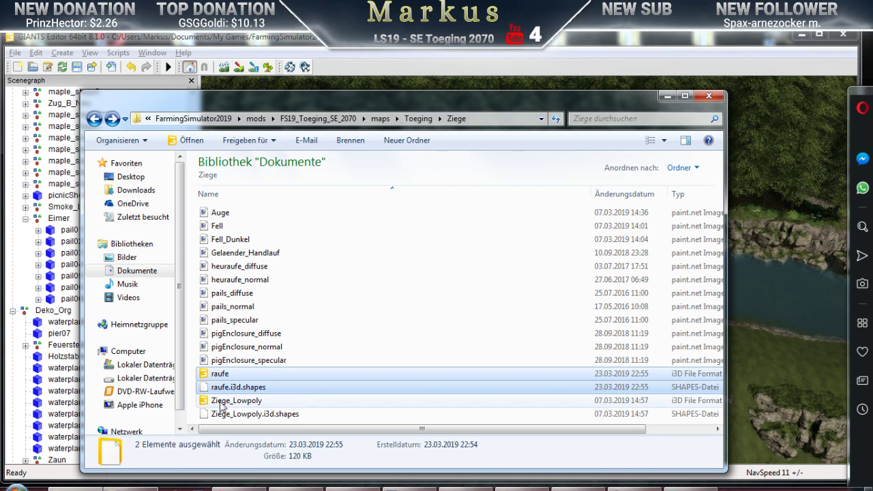
left_click(225, 401, "ctrl")
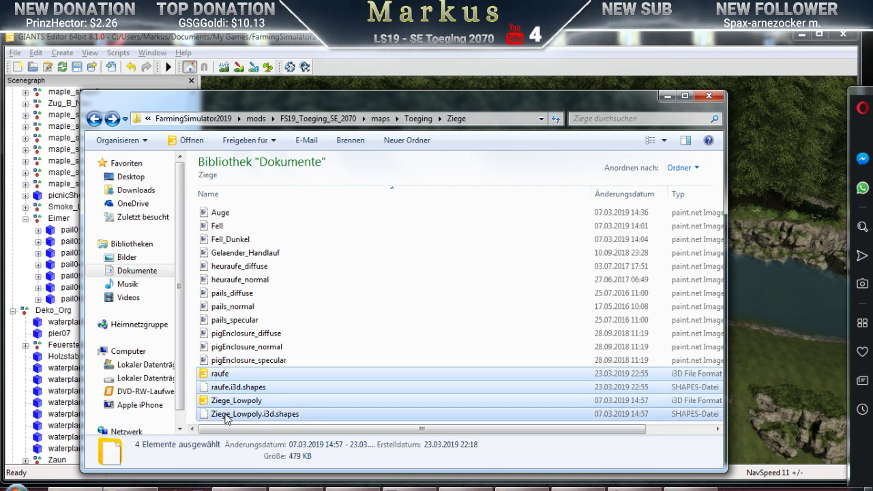
key("Delete")
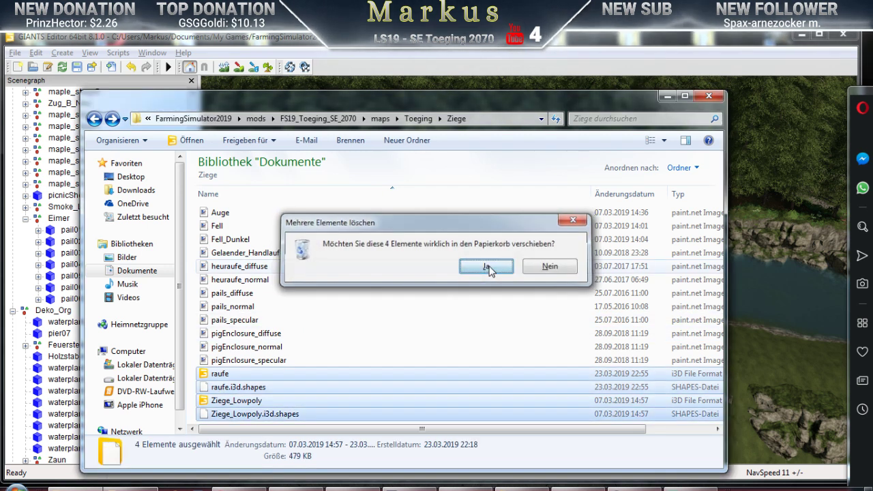
left_click(486, 267)
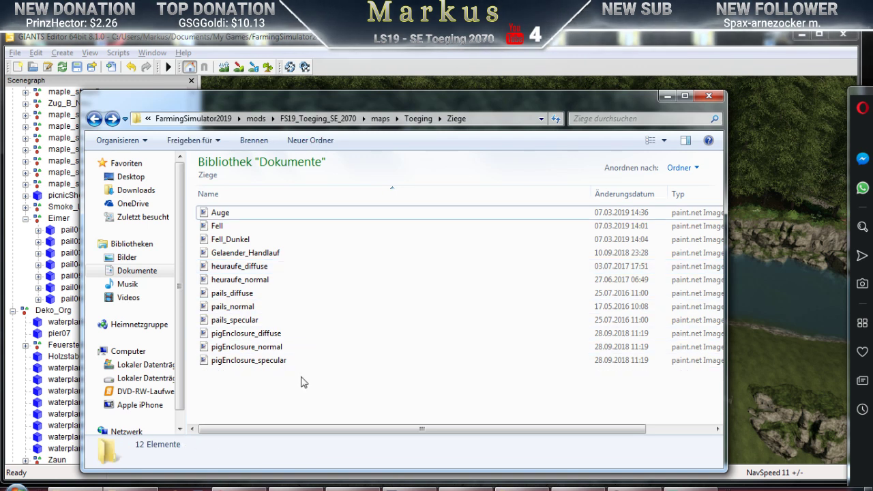
Create a new folder named Ente in the map's Toeging folder
left_click(418, 118)
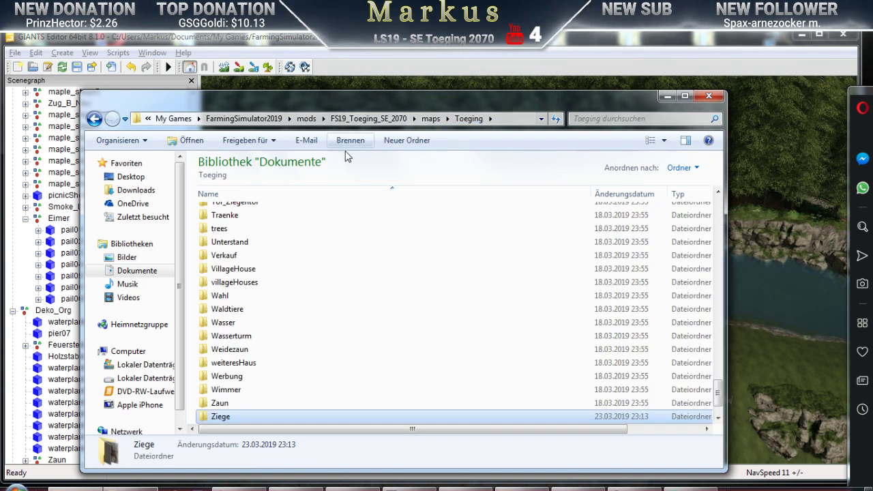
left_click(398, 141)
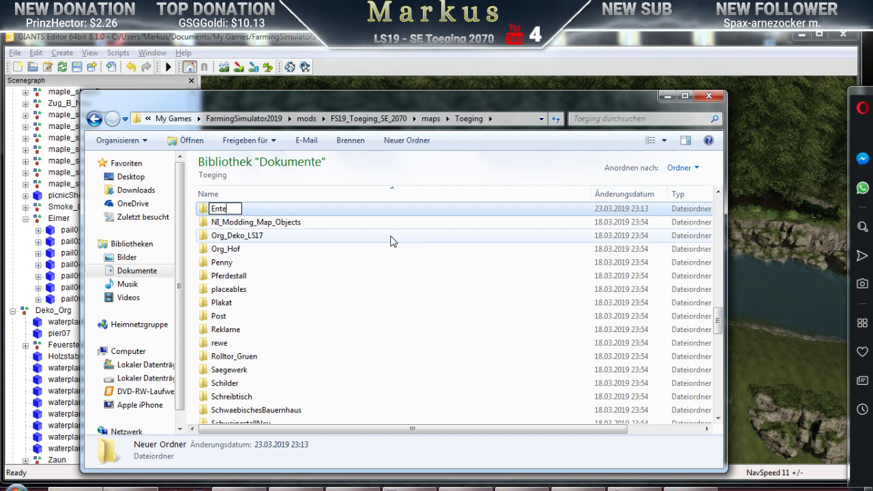
key("Return")
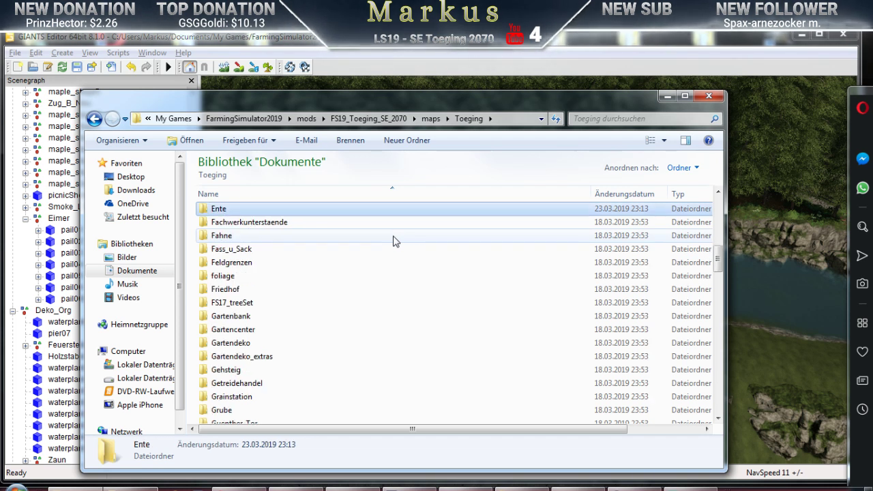
Paste the cut splineEnte (1) archive into the new Ente folder and minimize the Explorer window
double_click(220, 209)
right_click(313, 266)
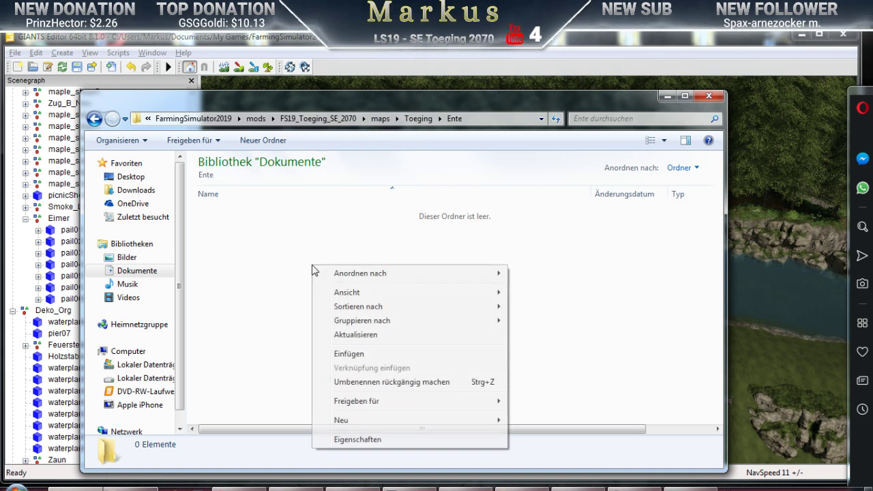
left_click(350, 354)
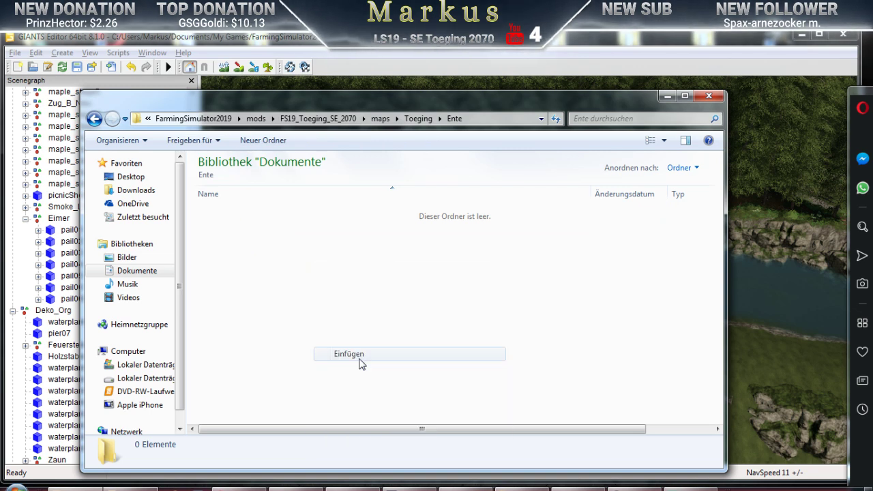
left_click(669, 97)
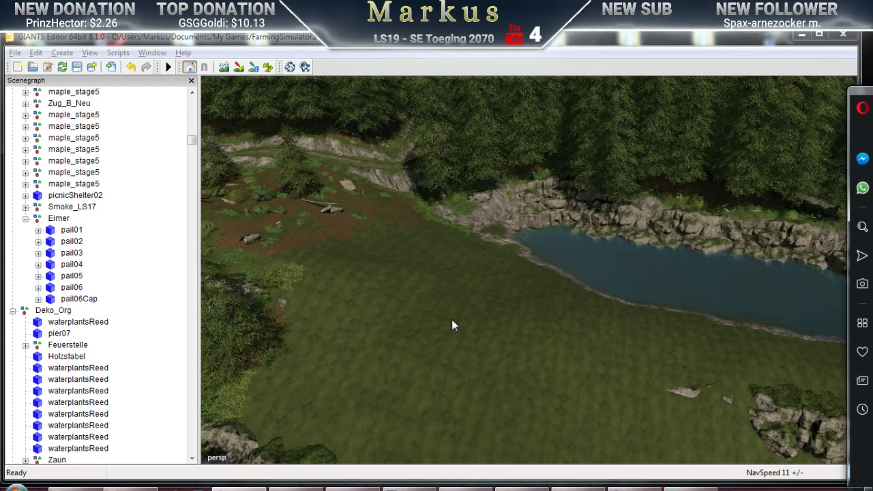
Close the Scenegraph, then select the pond's water plane and move it away to expose the pond bed
right_click_drag(463, 322, 362, 334)
left_click(191, 81)
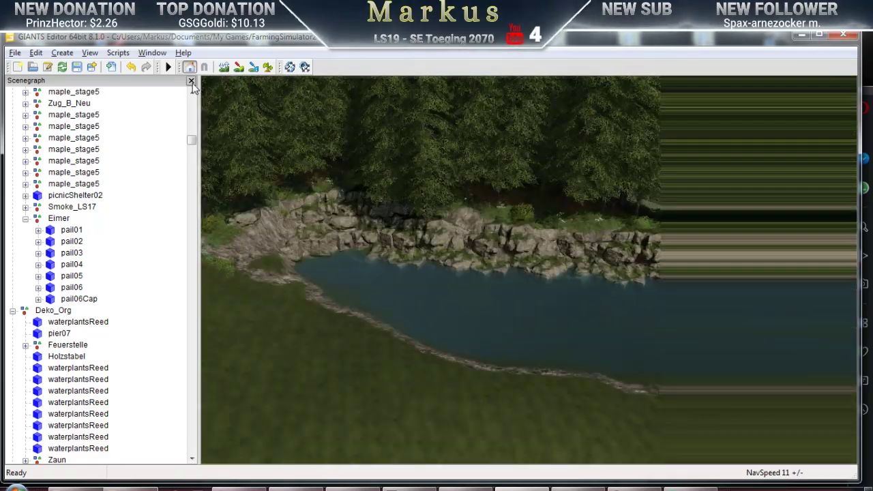
right_click_drag(459, 396, 172, 354)
left_click(508, 315)
left_click_drag(178, 323, 20, 311)
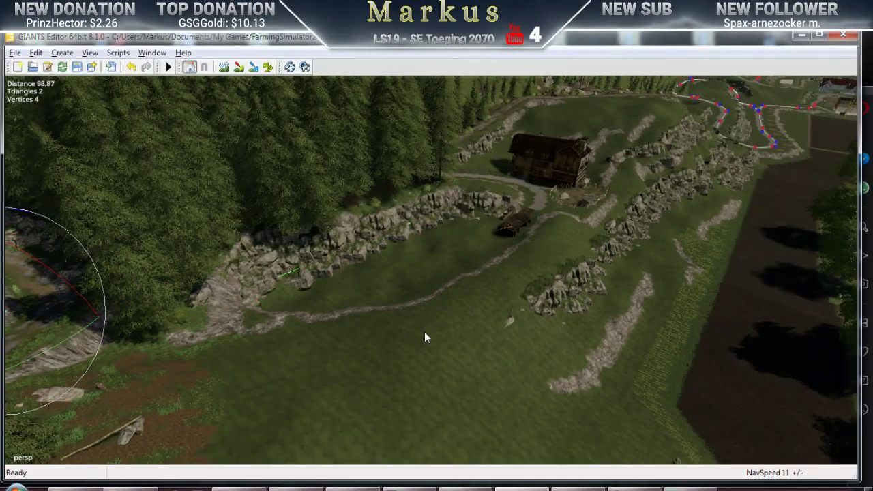
Duplicate the stone from the goat pen with interactive placement and set four copies on the pond bed
right_click_drag(438, 320, 278, 375)
left_click_drag(198, 270, 222, 282)
right_click_drag(502, 410, 498, 322)
left_click(684, 235)
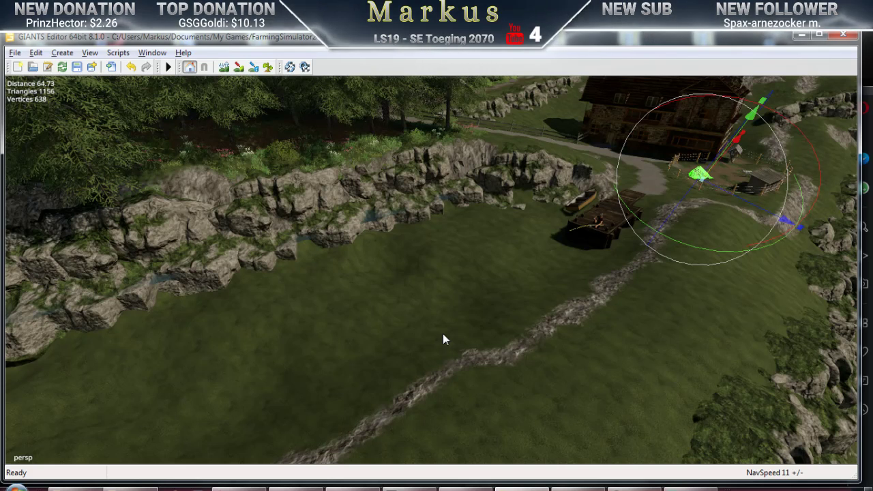
left_click_drag(513, 279, 537, 254)
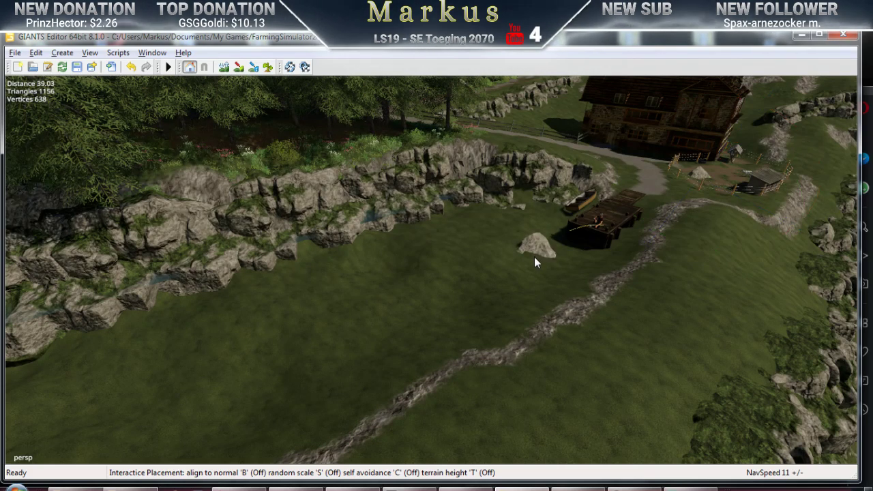
left_click(520, 276)
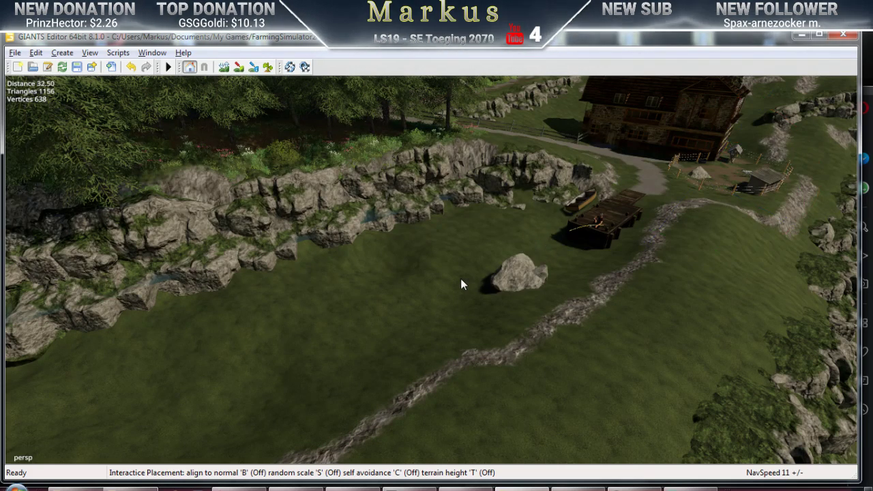
left_click(399, 271)
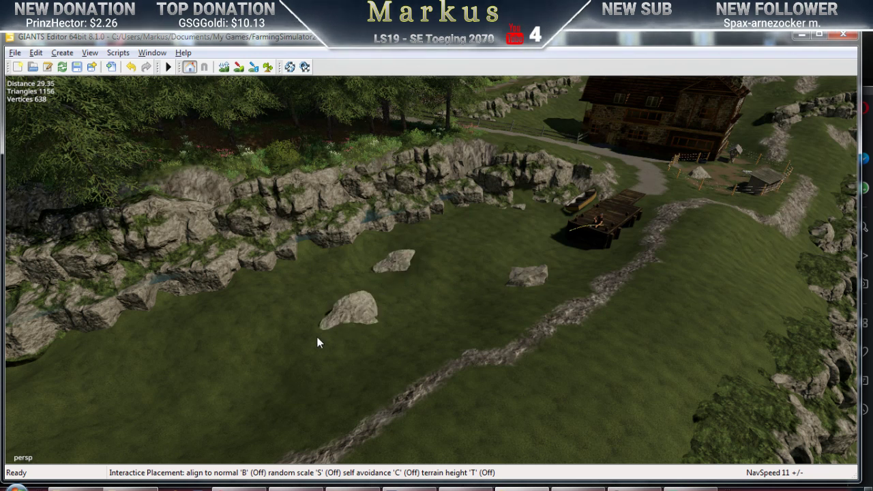
left_click(278, 367)
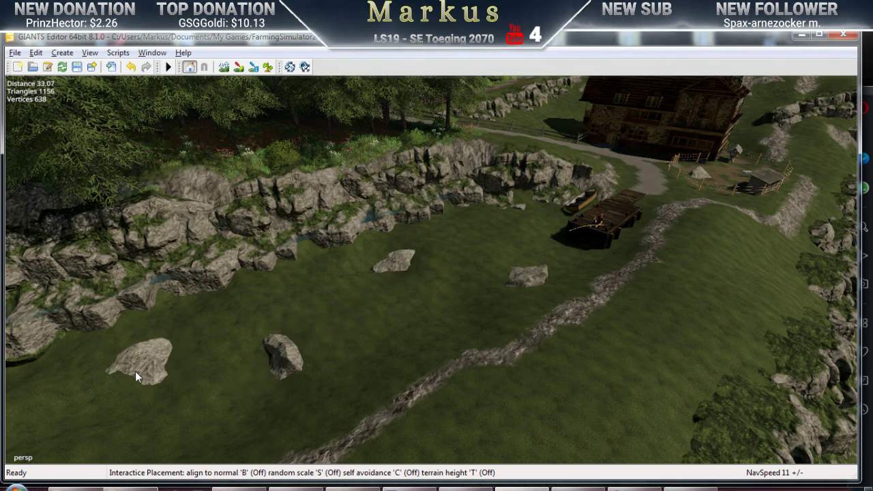
left_click(126, 373)
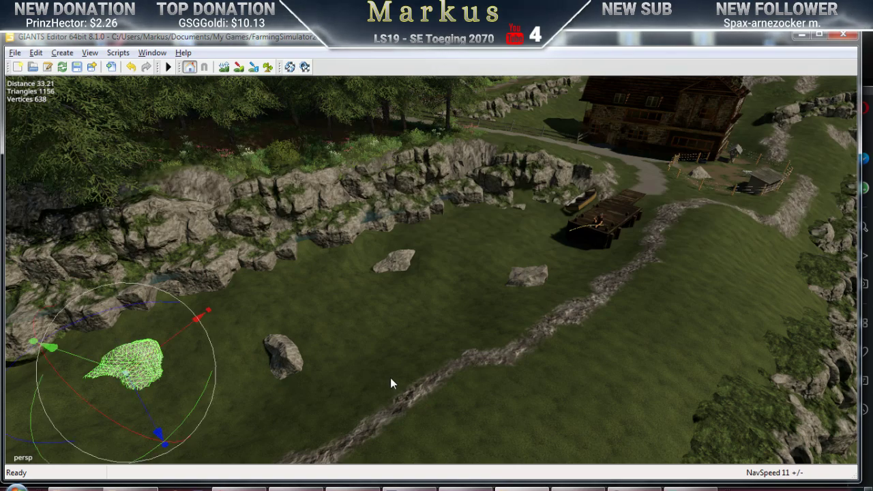
Duplicate the last placed stone and set the copy on the pond bed near the rock wall
right_click_drag(450, 365, 520, 358)
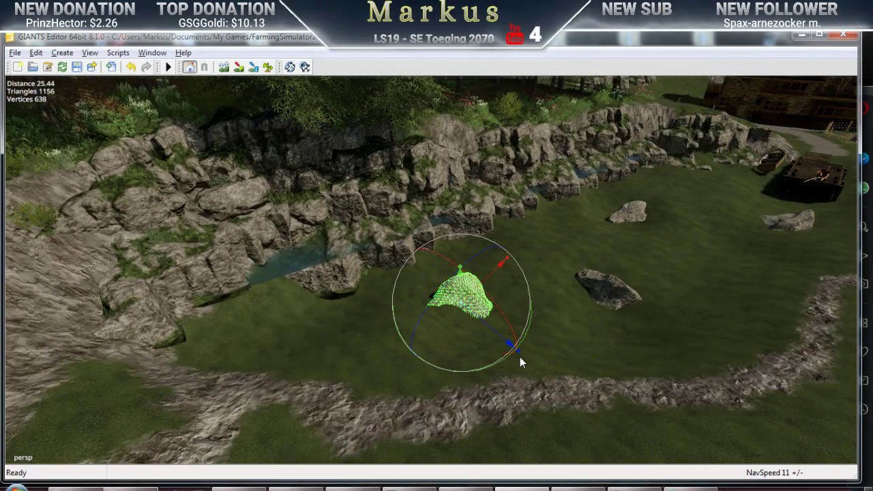
key("ctrl+d")
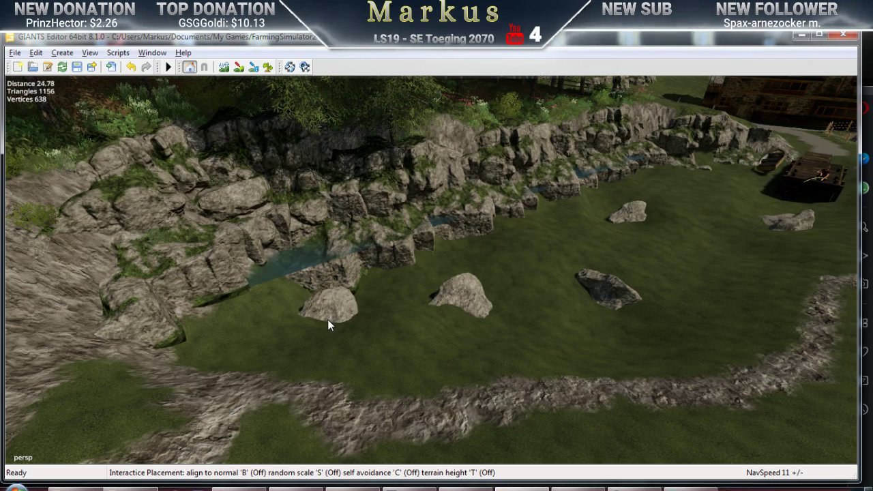
left_click(328, 322)
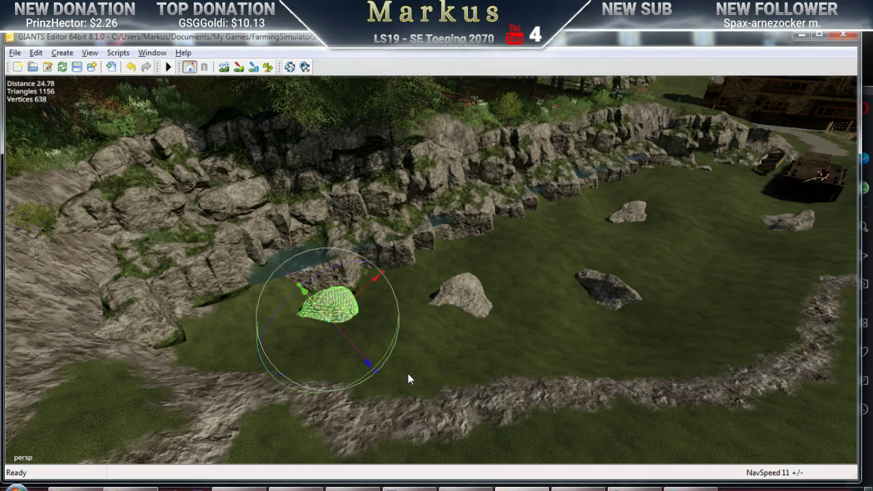
Open Terrain Editing, choose roughDirt01 as the texture layer and activate terrain texture painting
middle_click_drag(408, 379, 247, 387)
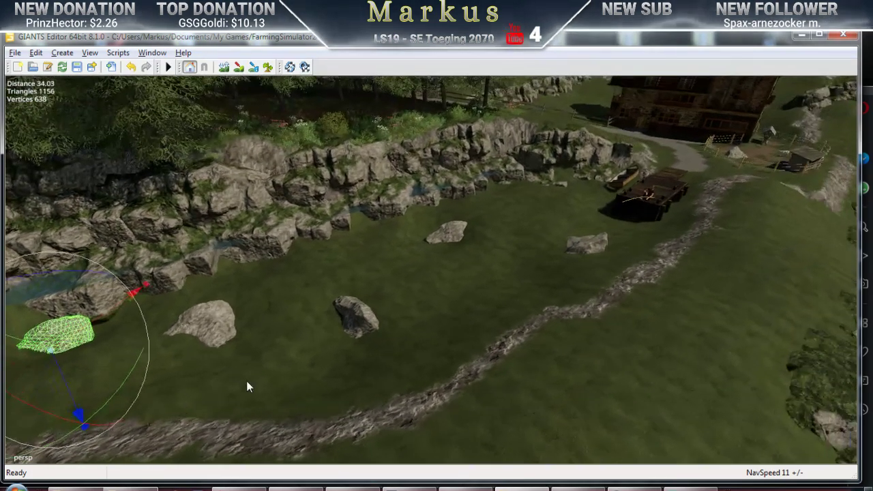
left_click(152, 53)
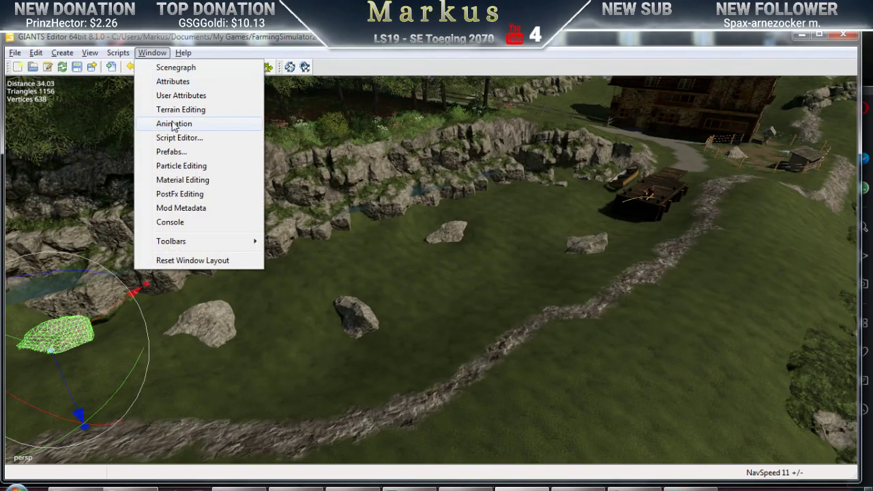
left_click(180, 109)
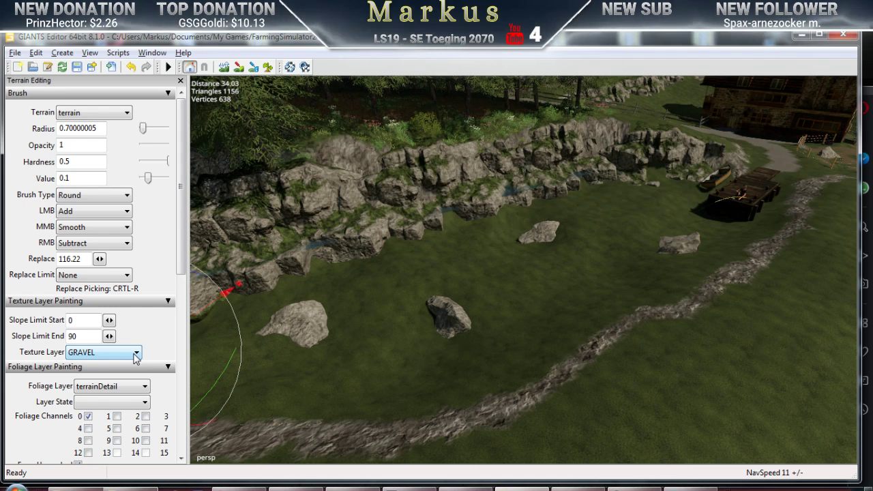
left_click(136, 353)
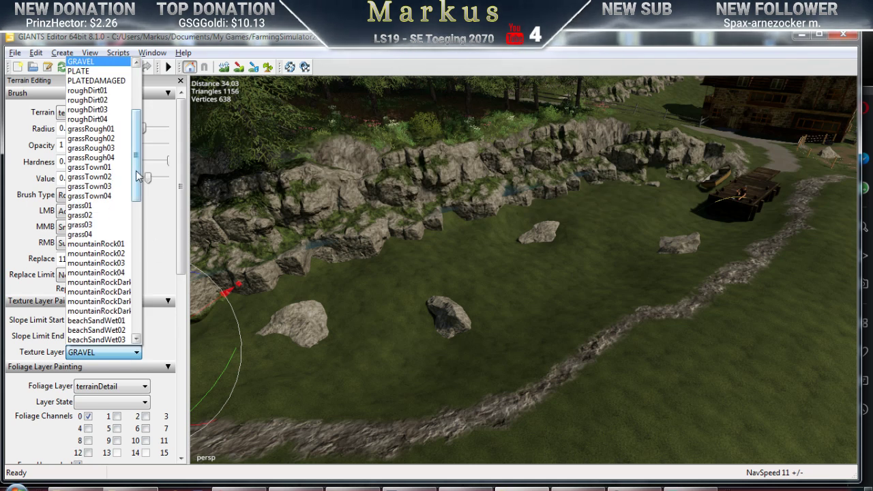
mouse_move(140, 172)
left_mouse_down()
mouse_move(134, 128)
mouse_move(132, 169)
left_mouse_up()
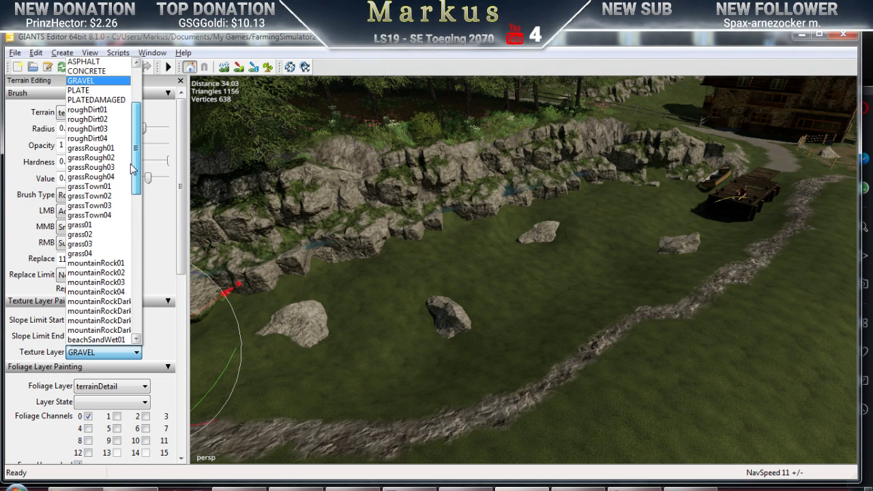
mouse_move(132, 170)
left_mouse_down()
mouse_move(136, 146)
mouse_move(137, 157)
left_mouse_up()
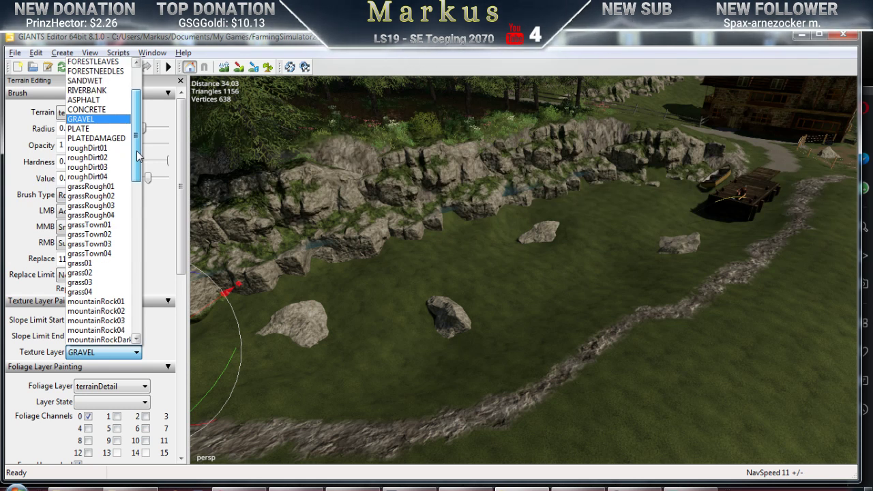
left_click(87, 148)
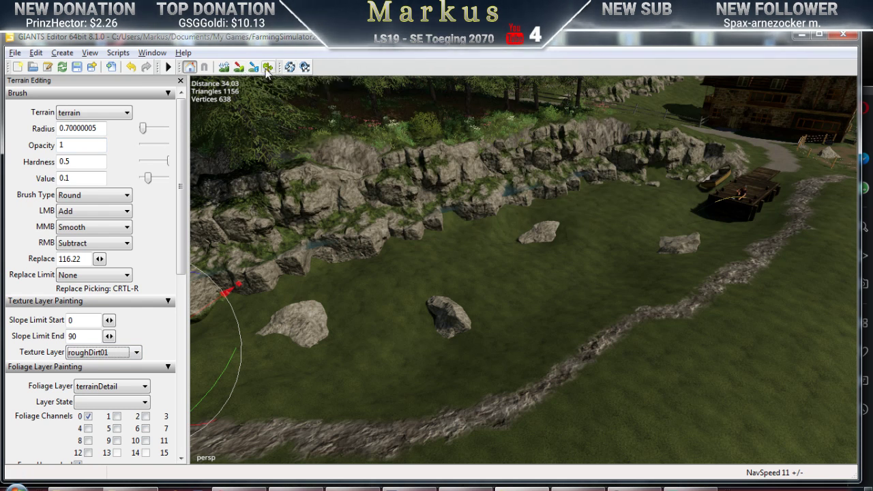
left_click(239, 66)
Paint roughDirt01 over the grass between the middle stones and the rock wall, using a brush radius of about 1.45
scroll(478, 287, "up", 3)
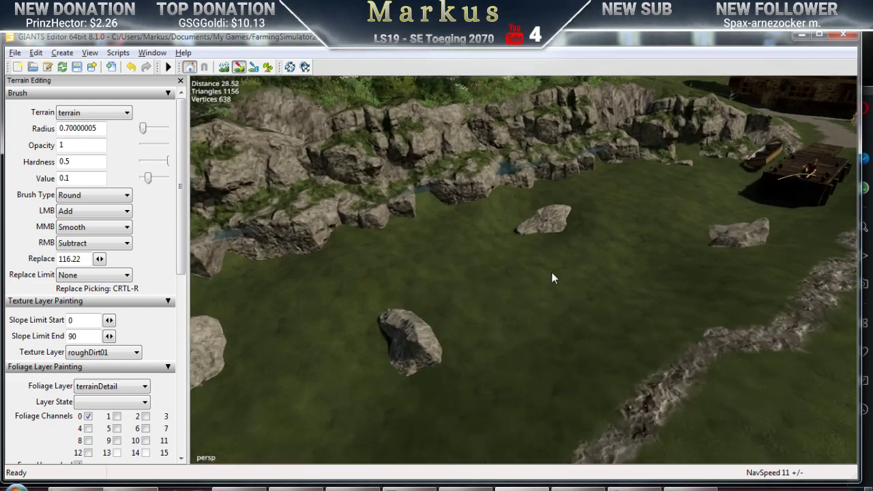
mouse_move(509, 280)
left_mouse_down()
mouse_move(382, 326)
mouse_move(521, 235)
mouse_move(398, 268)
mouse_move(353, 305)
left_mouse_up()
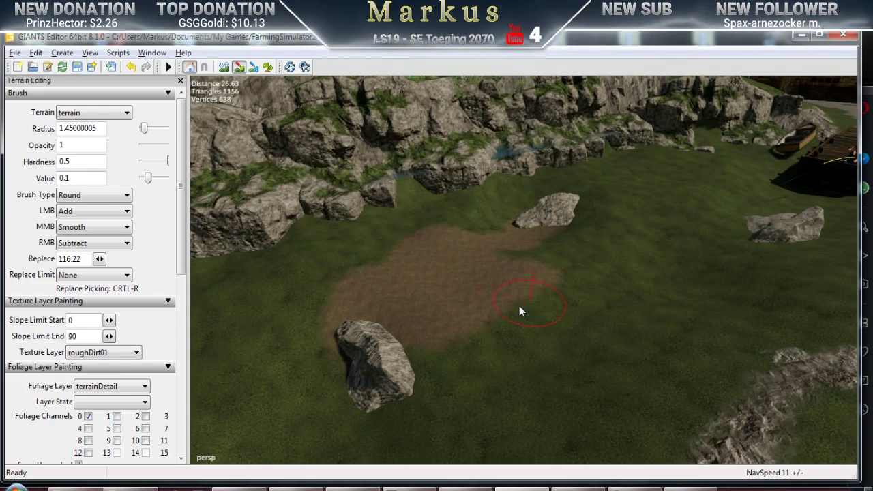
right_click_drag(520, 306, 484, 306)
mouse_move(483, 311)
left_mouse_down()
mouse_move(404, 297)
mouse_move(310, 312)
mouse_move(467, 265)
mouse_move(547, 255)
mouse_move(443, 243)
mouse_move(332, 257)
mouse_move(350, 272)
mouse_move(514, 262)
mouse_move(533, 312)
mouse_move(519, 240)
left_mouse_up()
mouse_move(630, 239)
left_mouse_down()
mouse_move(769, 245)
mouse_move(803, 263)
mouse_move(566, 280)
mouse_move(778, 280)
mouse_move(687, 258)
left_mouse_up()
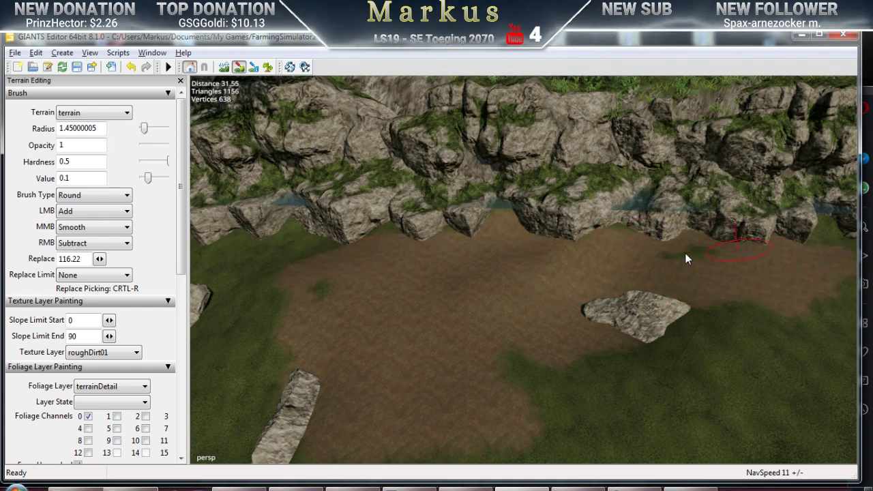
mouse_move(736, 319)
left_mouse_down()
mouse_move(783, 315)
mouse_move(565, 358)
mouse_move(474, 360)
mouse_move(567, 379)
mouse_move(739, 378)
mouse_move(754, 360)
left_mouse_up()
Paint the pond bed with roughDirt01 along the rock wall to the rowing boat and in front of the jetty
right_click_drag(752, 353, 444, 262)
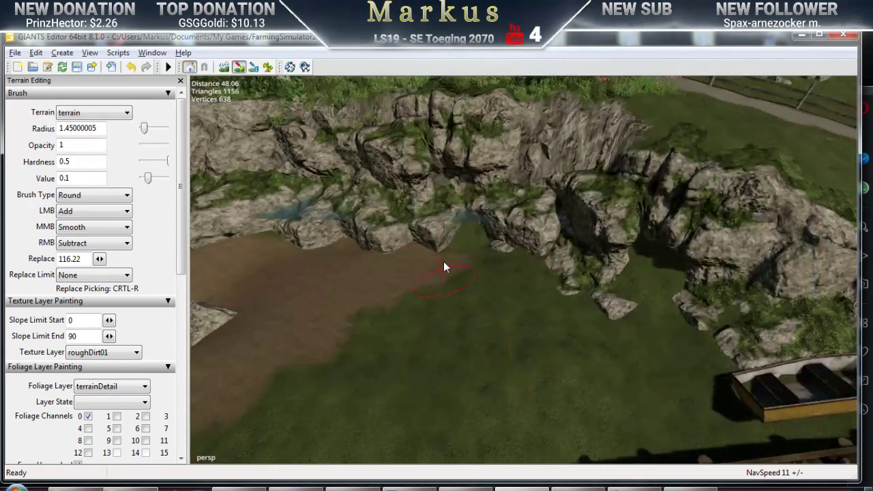
mouse_move(517, 254)
left_mouse_down()
mouse_move(561, 267)
mouse_move(628, 259)
mouse_move(652, 271)
mouse_move(659, 347)
mouse_move(687, 373)
left_mouse_up()
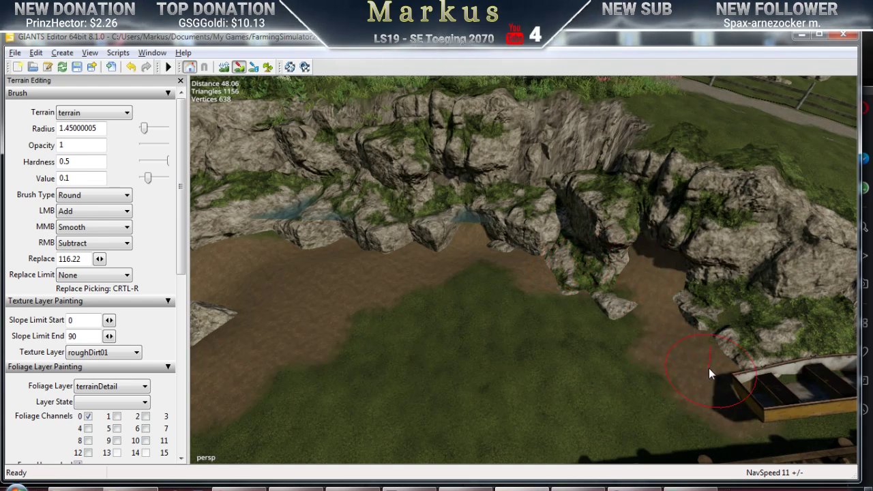
mouse_move(709, 367)
right_mouse_down()
mouse_move(654, 376)
mouse_move(622, 354)
right_mouse_up()
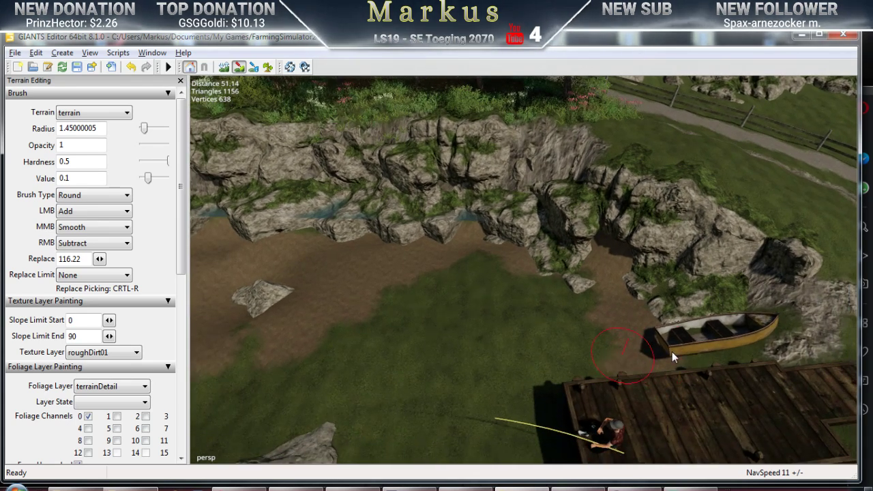
mouse_move(672, 396)
left_mouse_down()
mouse_move(357, 410)
mouse_move(343, 391)
mouse_move(552, 402)
mouse_move(634, 379)
mouse_move(558, 364)
mouse_move(297, 369)
mouse_move(470, 304)
mouse_move(299, 333)
mouse_move(485, 254)
mouse_move(416, 288)
mouse_move(543, 277)
mouse_move(586, 285)
mouse_move(589, 360)
mouse_move(537, 376)
left_mouse_up()
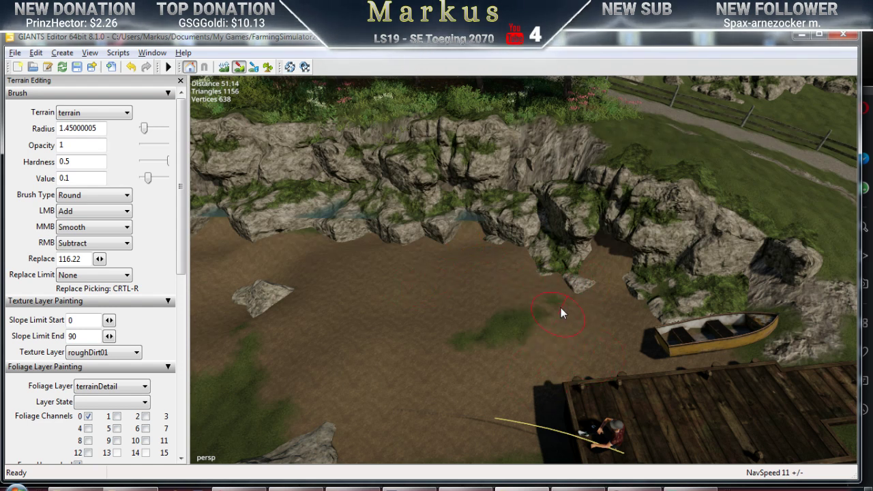
left_click_drag(560, 308, 456, 344)
Cover the grass beside the jetty and around its nearest stone with roughDirt01, out to the rocky pond edge
middle_click_drag(414, 353, 469, 313)
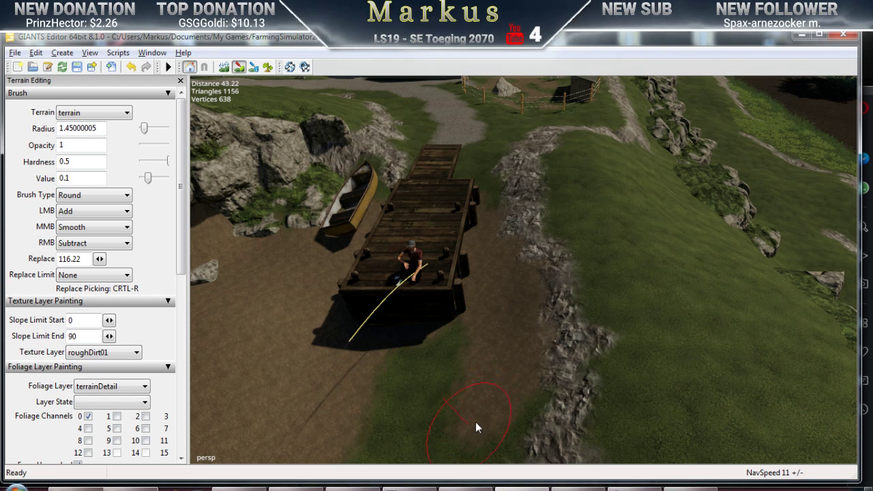
mouse_move(484, 415)
left_mouse_down()
mouse_move(458, 425)
mouse_move(400, 414)
mouse_move(433, 335)
mouse_move(430, 314)
mouse_move(380, 322)
left_mouse_up()
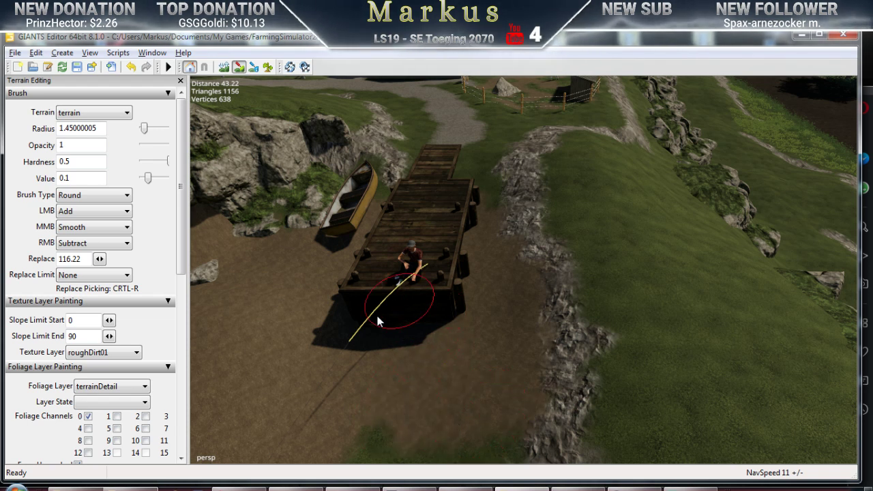
key("w")
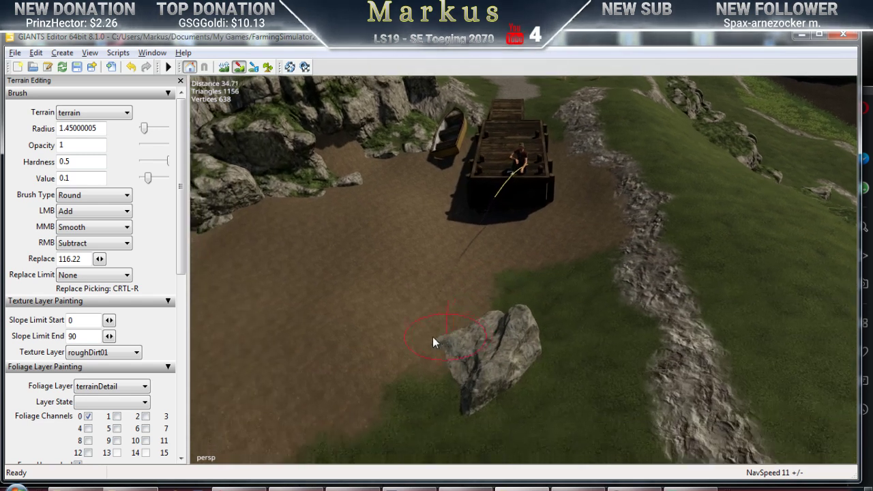
right_click_drag(432, 337, 477, 355)
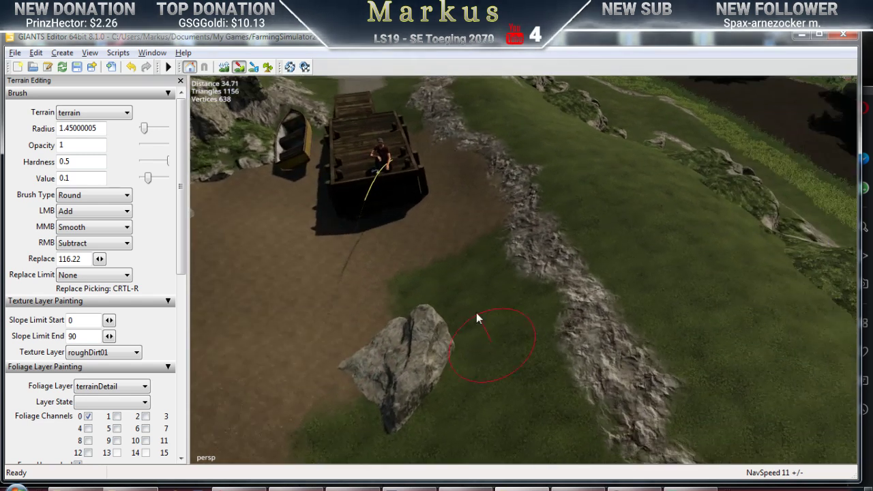
mouse_move(450, 273)
left_mouse_down()
mouse_move(485, 323)
mouse_move(508, 321)
mouse_move(507, 370)
mouse_move(532, 449)
mouse_move(454, 424)
mouse_move(409, 373)
mouse_move(404, 309)
left_mouse_up()
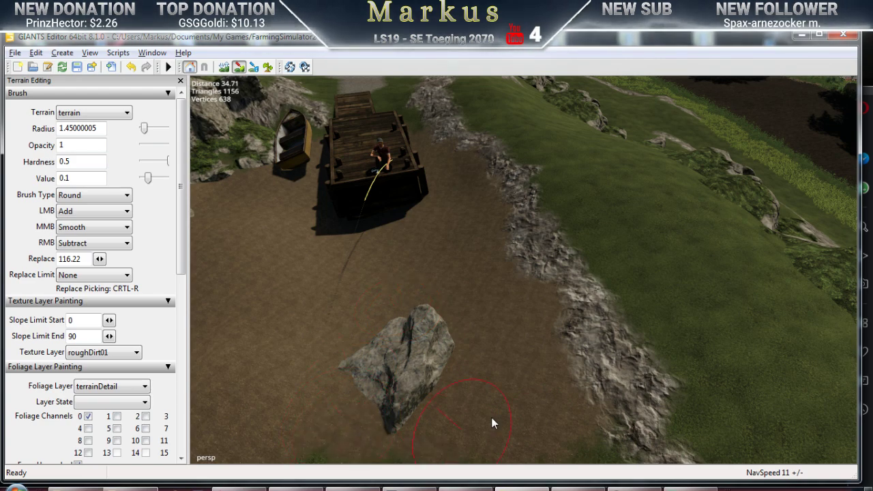
Paint roughDirt01 over the grass between the stone nearest the jetty and the large stones farther down the pond bed
scroll(471, 420, "down", 4)
middle_click_drag(447, 385, 433, 347)
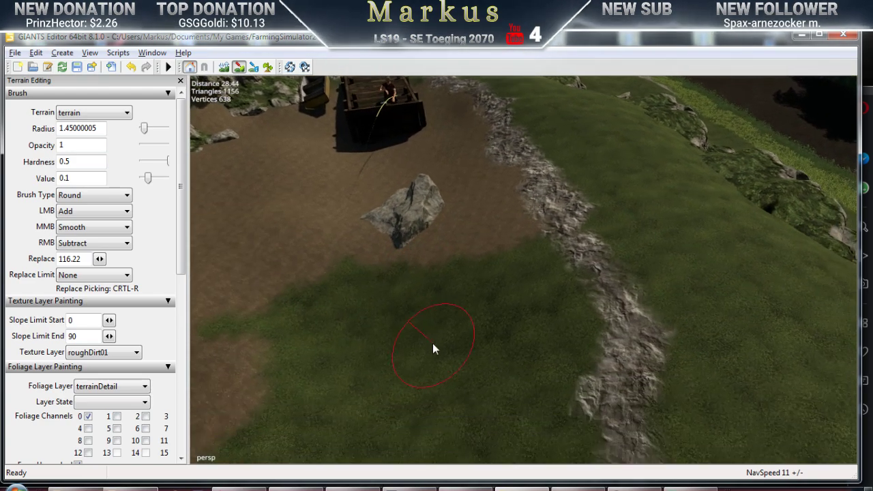
mouse_move(477, 276)
left_mouse_down()
mouse_move(537, 349)
mouse_move(509, 388)
mouse_move(468, 413)
mouse_move(422, 285)
mouse_move(384, 286)
mouse_move(371, 329)
mouse_move(389, 382)
mouse_move(391, 403)
mouse_move(380, 412)
mouse_move(348, 388)
mouse_move(310, 300)
mouse_move(271, 302)
mouse_move(269, 361)
left_mouse_up()
mouse_move(269, 362)
right_mouse_down()
mouse_move(362, 339)
mouse_move(323, 328)
right_mouse_up()
left_click_drag(324, 329, 380, 301)
mouse_move(367, 310)
right_mouse_down()
mouse_move(416, 320)
mouse_move(440, 311)
mouse_move(428, 340)
mouse_move(407, 341)
mouse_move(413, 318)
mouse_move(401, 320)
right_mouse_up()
mouse_move(378, 399)
left_mouse_down()
mouse_move(431, 400)
mouse_move(462, 385)
mouse_move(441, 216)
left_mouse_up()
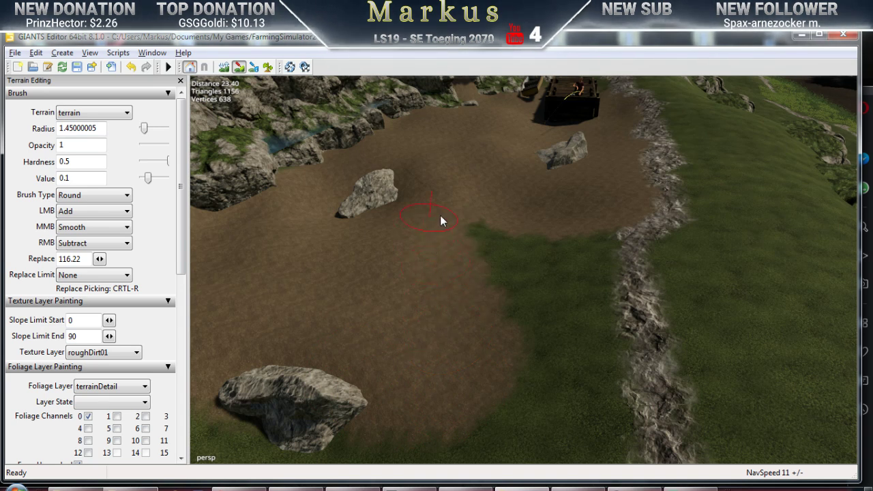
Extend the roughDirt01 from the middle stones out to the rocky pond edge along the grass bank
mouse_move(482, 247)
left_mouse_down()
mouse_move(428, 330)
mouse_move(509, 370)
mouse_move(481, 387)
left_mouse_up()
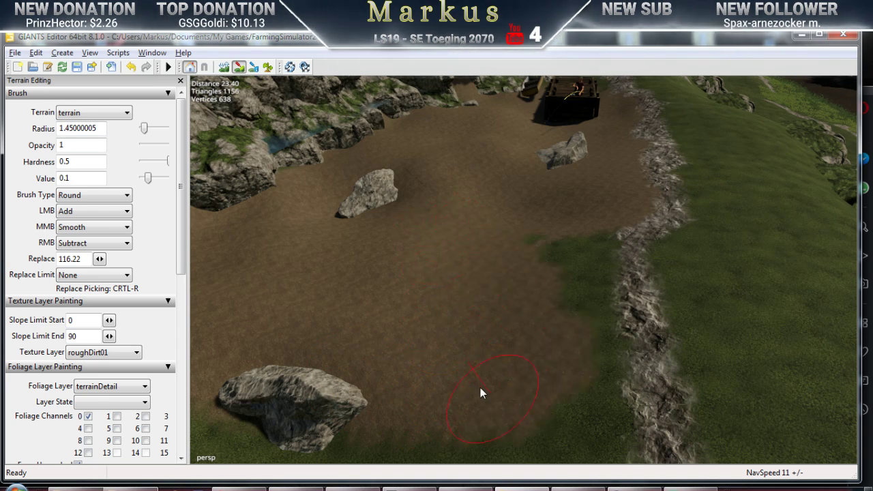
mouse_move(480, 388)
right_mouse_down()
mouse_move(519, 394)
mouse_move(517, 386)
right_mouse_up()
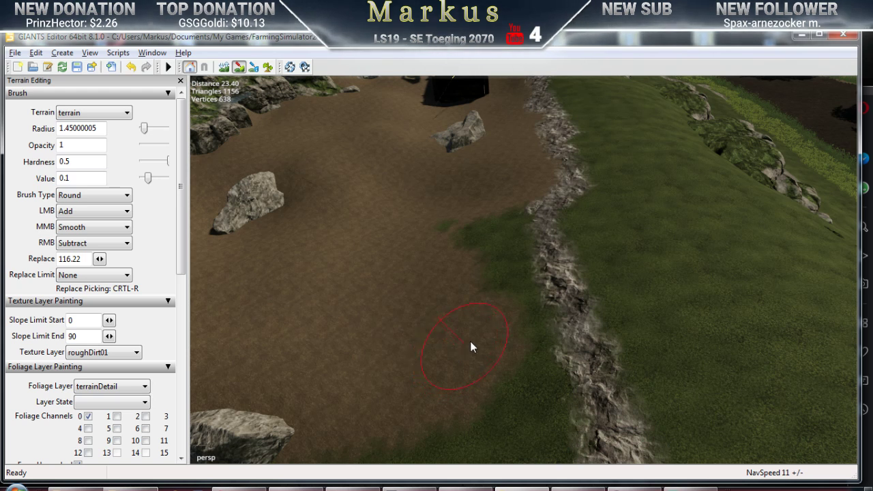
mouse_move(470, 341)
left_mouse_down()
mouse_move(480, 338)
mouse_move(482, 318)
mouse_move(475, 236)
left_mouse_up()
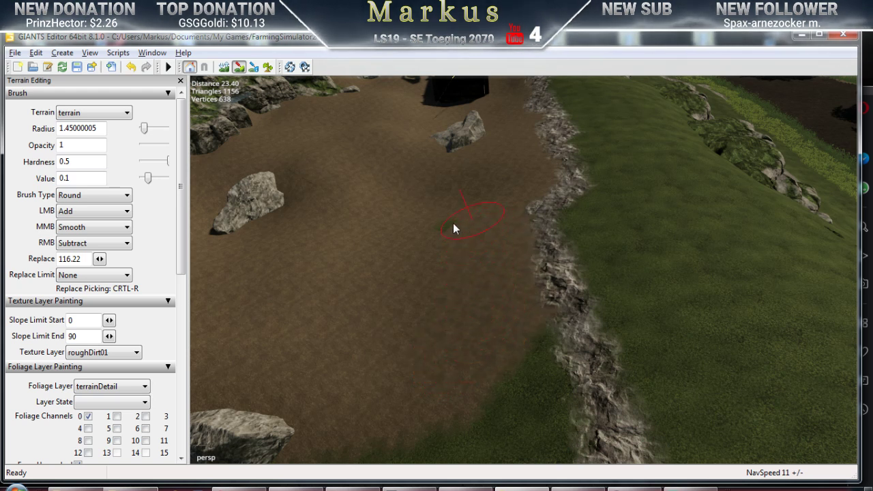
left_click_drag(459, 354, 484, 414)
Paint a strip of roughDirt01 along the inside of the rocky edge towards the far end of the pond
mouse_move(551, 395)
right_mouse_down()
mouse_move(498, 396)
mouse_move(496, 380)
mouse_move(515, 348)
mouse_move(353, 349)
mouse_move(519, 353)
mouse_move(395, 373)
mouse_move(473, 333)
mouse_move(399, 350)
right_mouse_up()
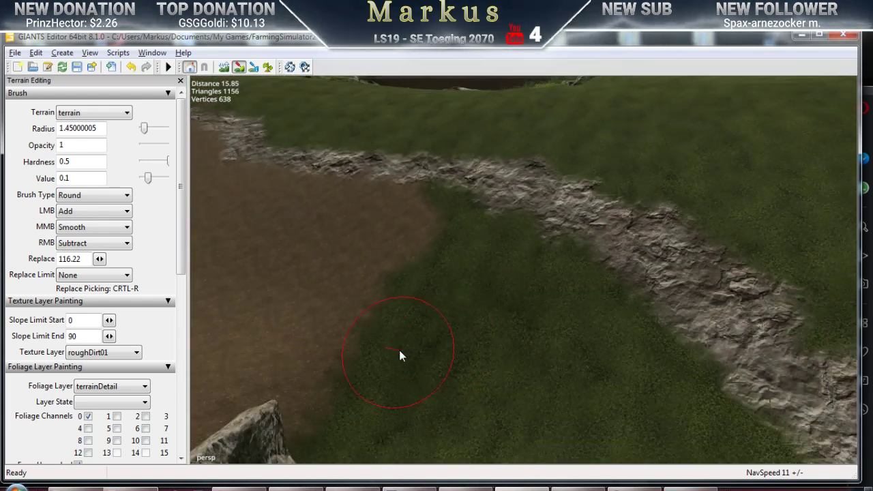
mouse_move(399, 350)
left_mouse_down()
mouse_move(457, 286)
mouse_move(458, 263)
mouse_move(442, 243)
mouse_move(456, 248)
mouse_move(480, 280)
mouse_move(495, 270)
mouse_move(535, 316)
mouse_move(550, 307)
mouse_move(666, 429)
left_mouse_up()
mouse_move(666, 429)
right_mouse_down()
mouse_move(583, 422)
mouse_move(543, 388)
mouse_move(571, 376)
mouse_move(627, 380)
right_mouse_up()
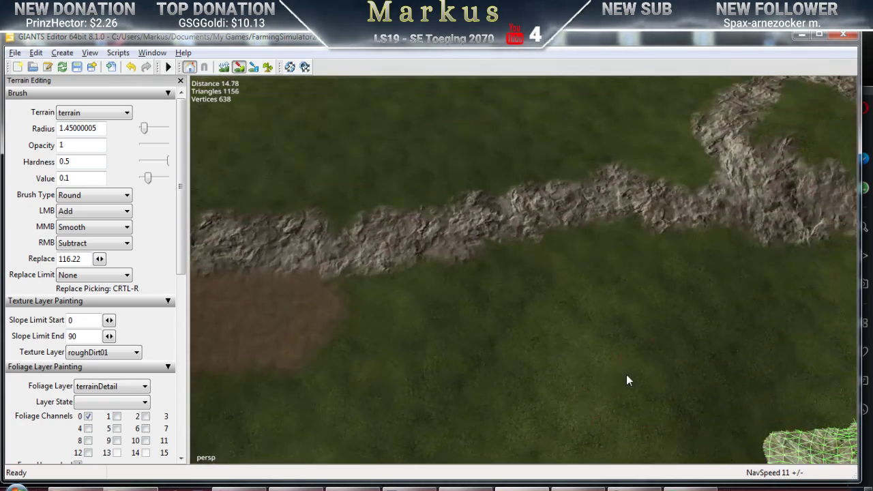
mouse_move(445, 370)
left_mouse_down()
mouse_move(426, 320)
mouse_move(378, 322)
left_mouse_up()
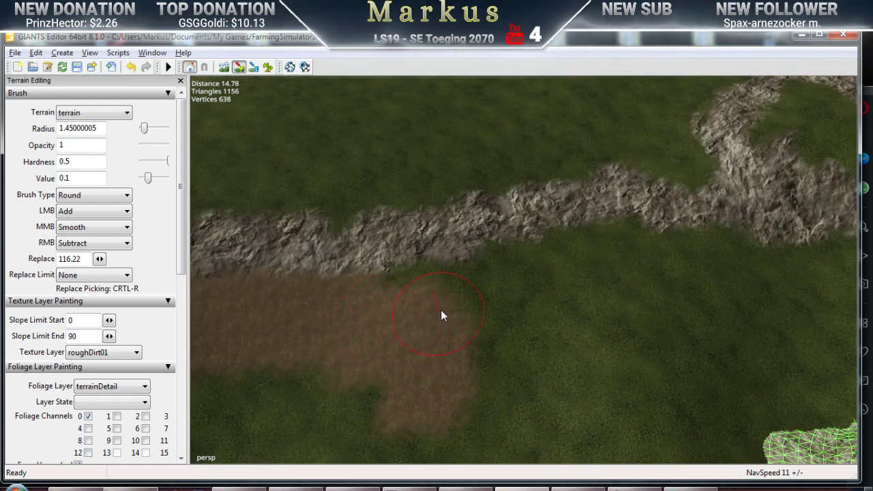
mouse_move(440, 315)
left_mouse_down()
mouse_move(442, 307)
mouse_move(423, 313)
left_mouse_up()
mouse_move(472, 301)
left_mouse_down()
mouse_move(572, 274)
mouse_move(579, 258)
mouse_move(639, 255)
mouse_move(714, 281)
mouse_move(746, 265)
left_mouse_up()
Cover the remaining grass around the far stones and up to the rock wall with roughDirt01
mouse_move(746, 336)
left_mouse_down("alt")
mouse_move(657, 339)
mouse_move(501, 309)
mouse_move(538, 287)
mouse_move(594, 273)
mouse_move(648, 314)
mouse_move(644, 374)
mouse_move(407, 361)
mouse_move(545, 362)
left_mouse_up("alt")
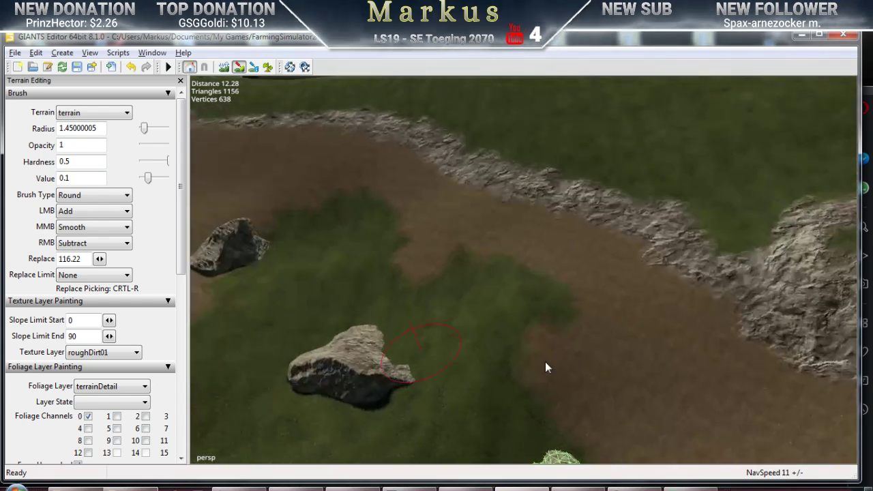
mouse_move(572, 326)
left_mouse_down()
mouse_move(504, 341)
mouse_move(405, 384)
mouse_move(452, 311)
mouse_move(505, 275)
left_mouse_up()
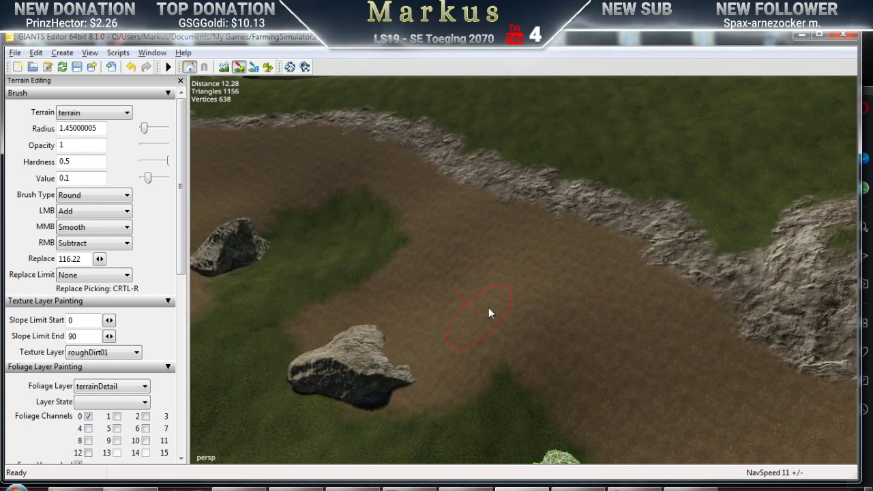
mouse_move(489, 307)
left_mouse_down("alt")
mouse_move(371, 307)
mouse_move(544, 294)
left_mouse_up("alt")
mouse_move(439, 292)
left_mouse_down()
mouse_move(498, 250)
mouse_move(651, 255)
mouse_move(566, 231)
left_mouse_up()
mouse_move(489, 223)
left_mouse_down()
mouse_move(622, 214)
mouse_move(478, 214)
mouse_move(503, 256)
mouse_move(262, 255)
mouse_move(550, 256)
mouse_move(386, 280)
mouse_move(432, 283)
mouse_move(653, 257)
left_mouse_up()
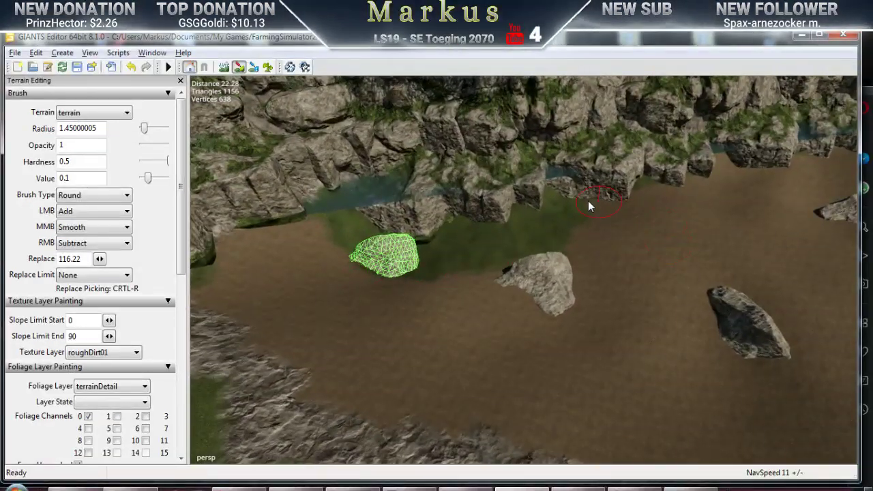
mouse_move(467, 232)
left_mouse_down()
mouse_move(360, 243)
mouse_move(454, 253)
mouse_move(561, 239)
left_mouse_up()
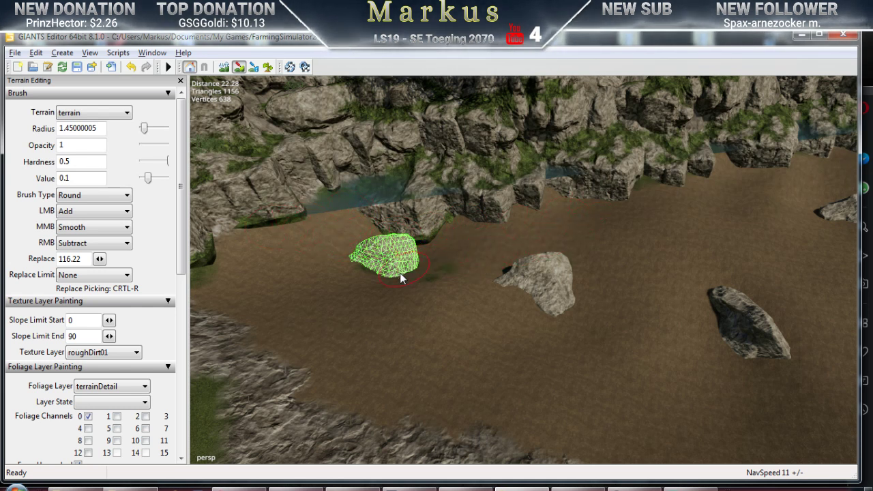
Switch the texture layer to roughDirt02, reduce the brush radius to about 0.95 and dab patches across the pond bed
right_click_drag(641, 346, 339, 296)
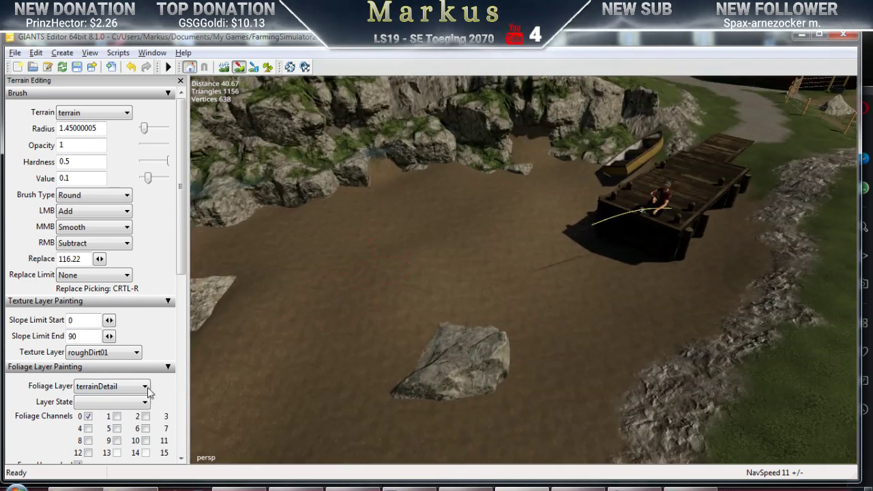
left_click(104, 352)
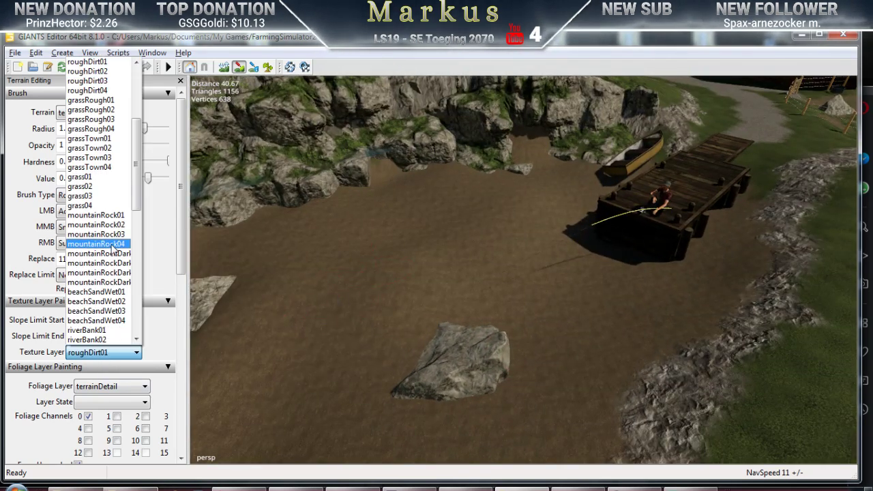
left_click(105, 72)
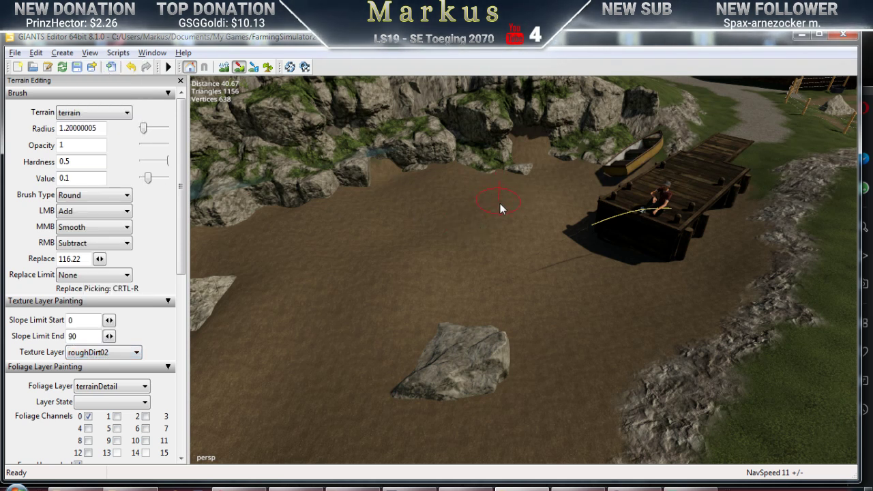
scroll(500, 203, "down", 1, "ctrl")
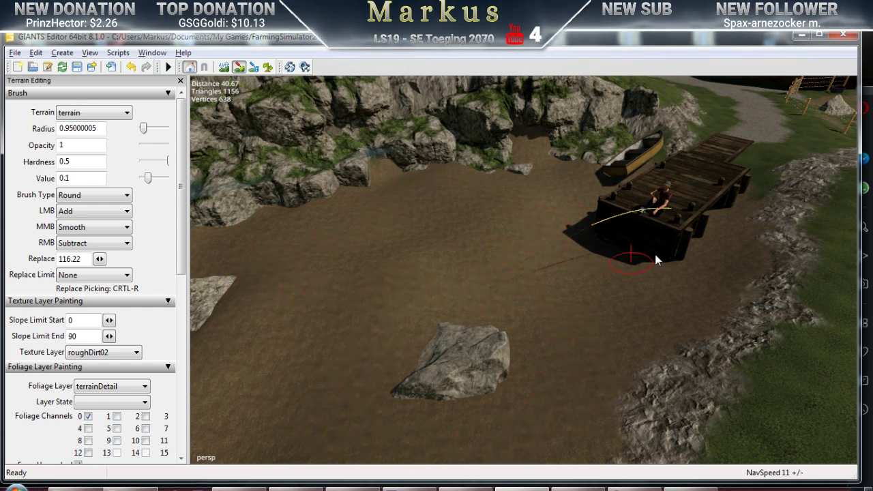
right_click_drag(668, 281, 653, 246)
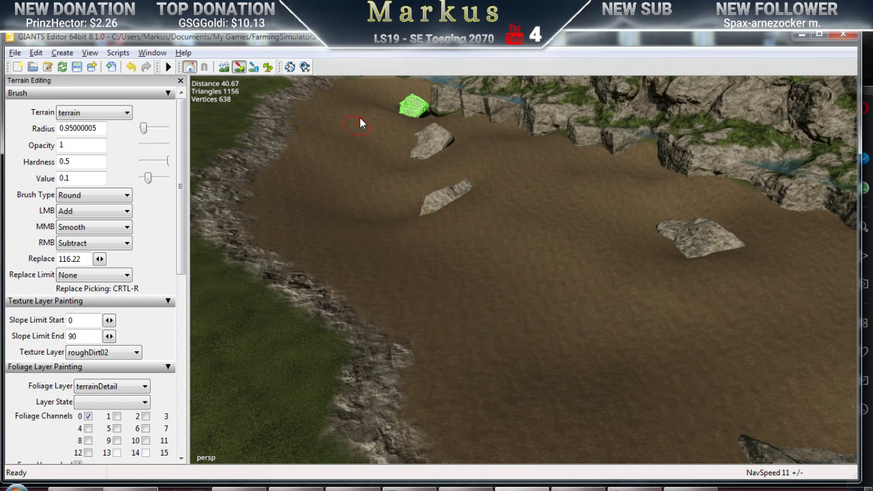
right_click_drag(466, 264, 574, 307)
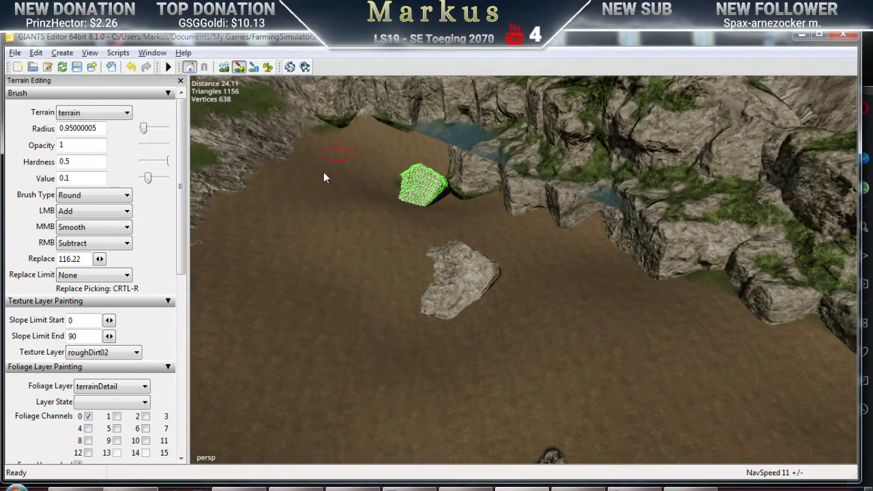
right_click_drag(623, 374, 526, 380)
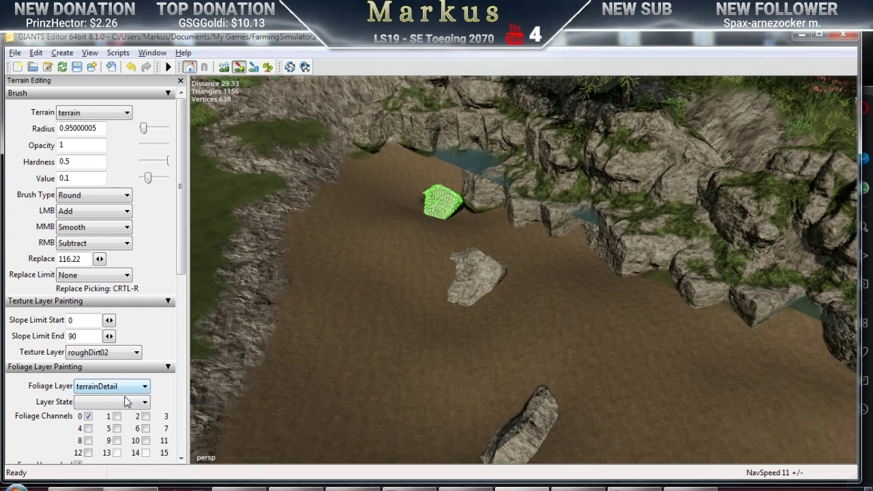
Change the texture layer to roughDirt03 and scatter patches over the pond bed from the far stones to the jetty
left_click(116, 359)
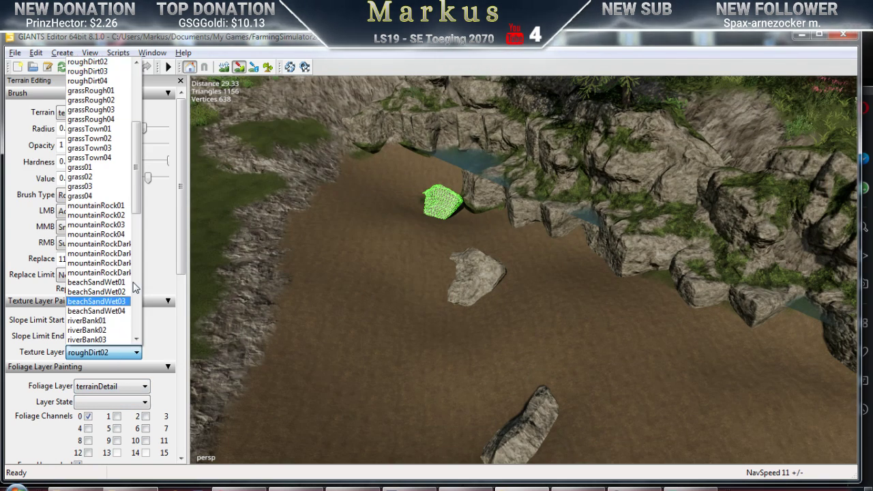
left_click(88, 71)
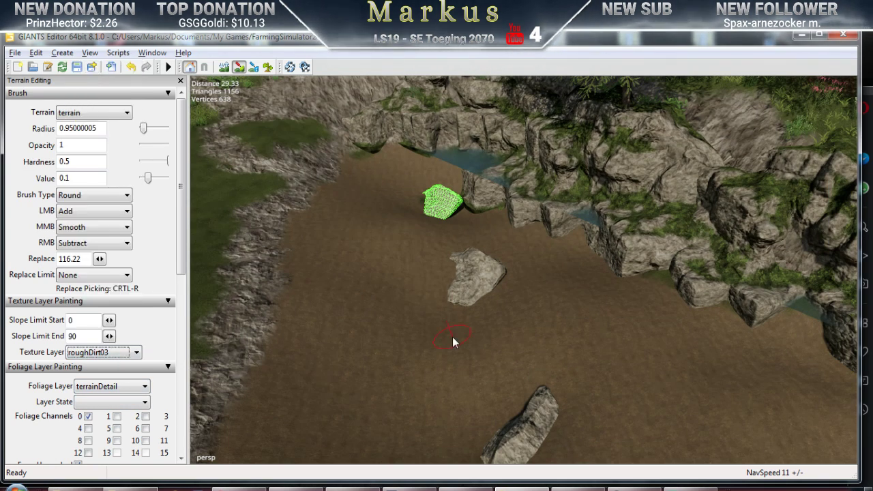
right_click_drag(453, 341, 475, 307)
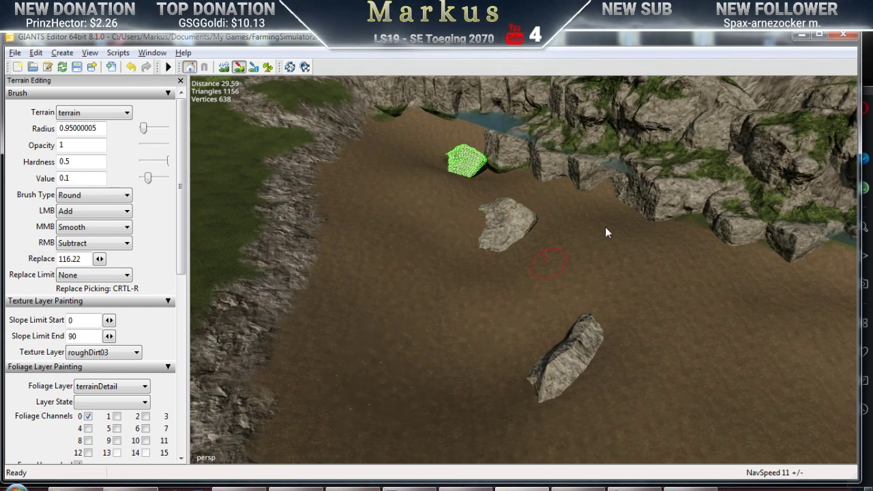
right_click_drag(466, 250, 395, 224)
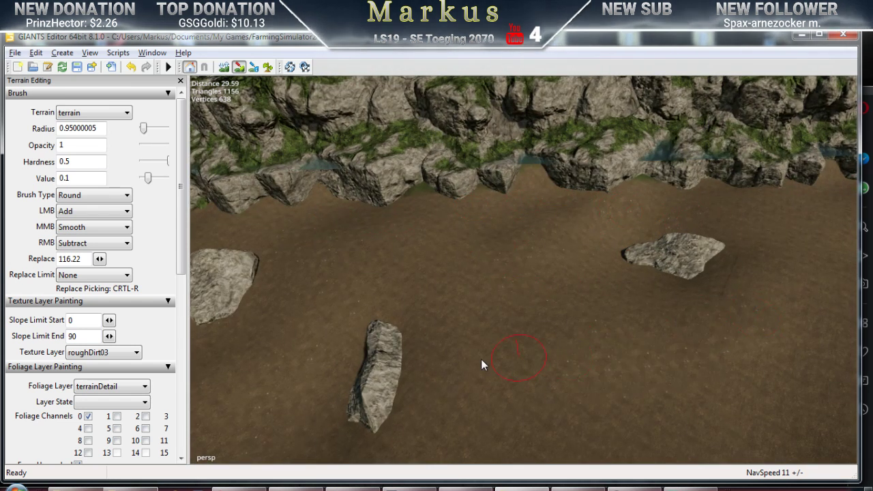
mouse_move(406, 334)
right_mouse_down()
mouse_move(581, 309)
mouse_move(590, 282)
mouse_move(441, 301)
mouse_move(496, 304)
mouse_move(474, 309)
mouse_move(704, 305)
right_mouse_up()
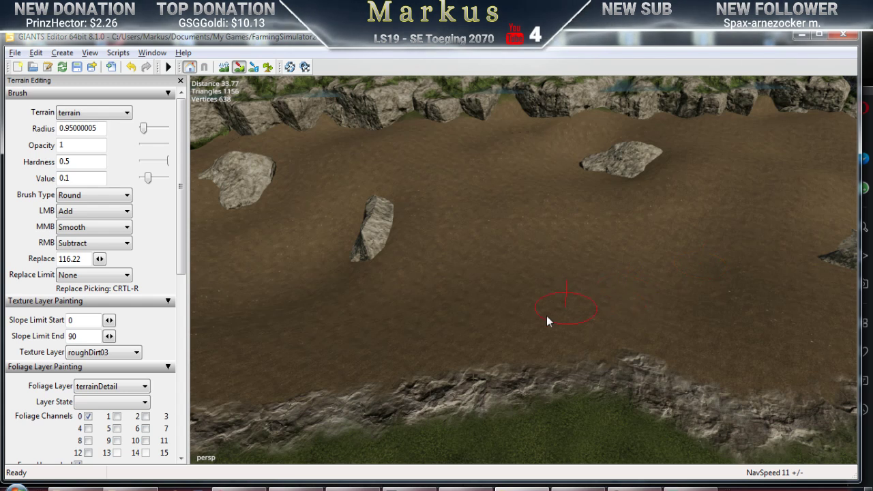
mouse_move(429, 317)
right_mouse_down()
mouse_move(548, 319)
mouse_move(550, 310)
mouse_move(532, 331)
mouse_move(541, 318)
mouse_move(516, 248)
right_mouse_up()
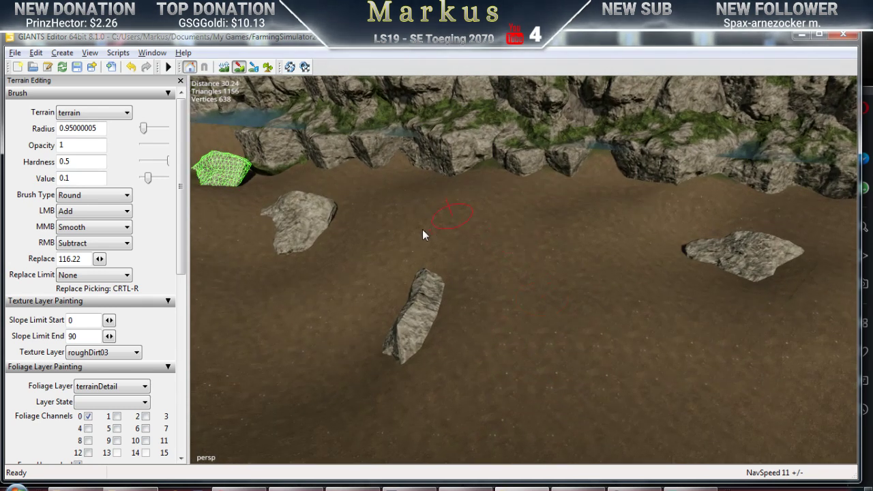
right_click_drag(558, 281, 479, 298)
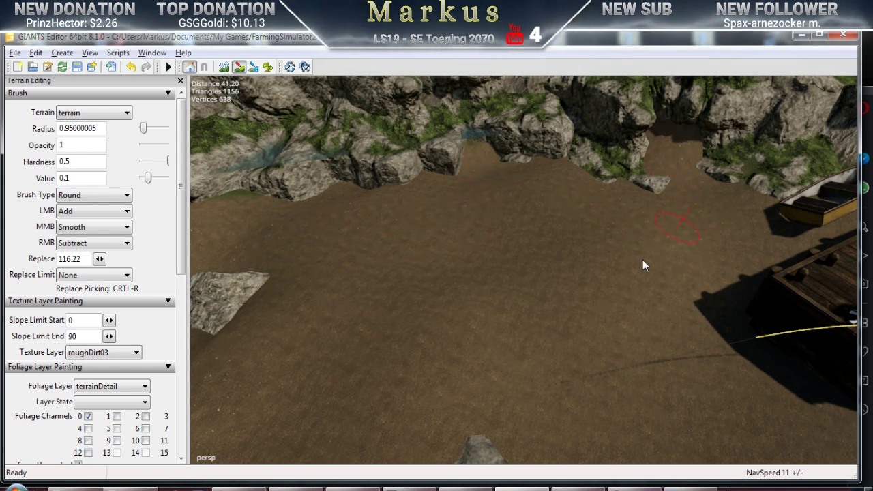
right_click_drag(642, 266, 503, 211)
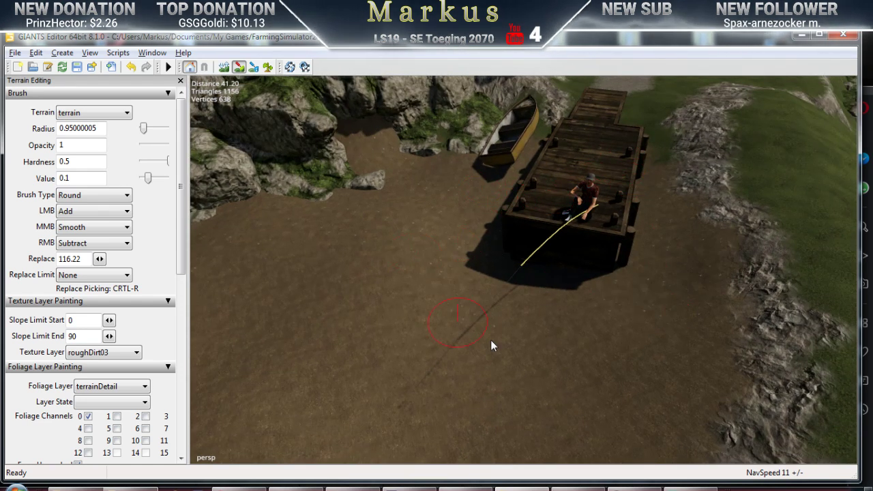
right_click_drag(459, 359, 446, 329)
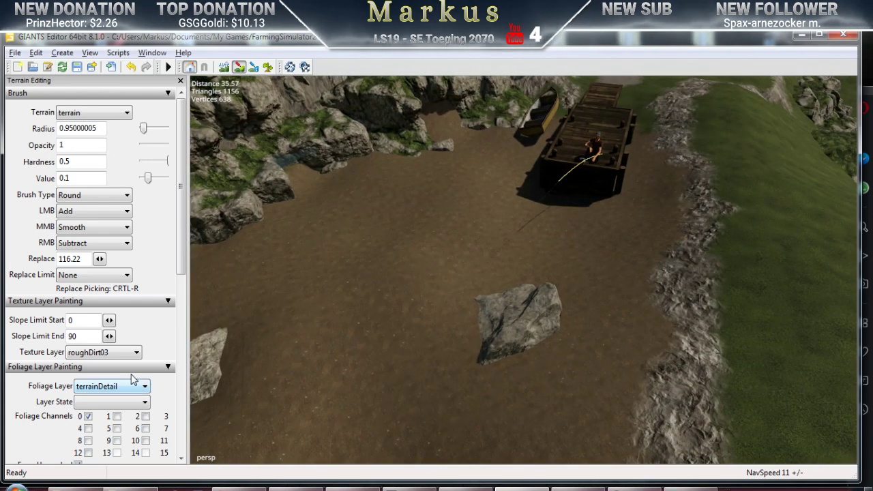
Choose roughDirt04 as the texture layer and dab it over the bed from the jetty past the middle stones
left_click(134, 352)
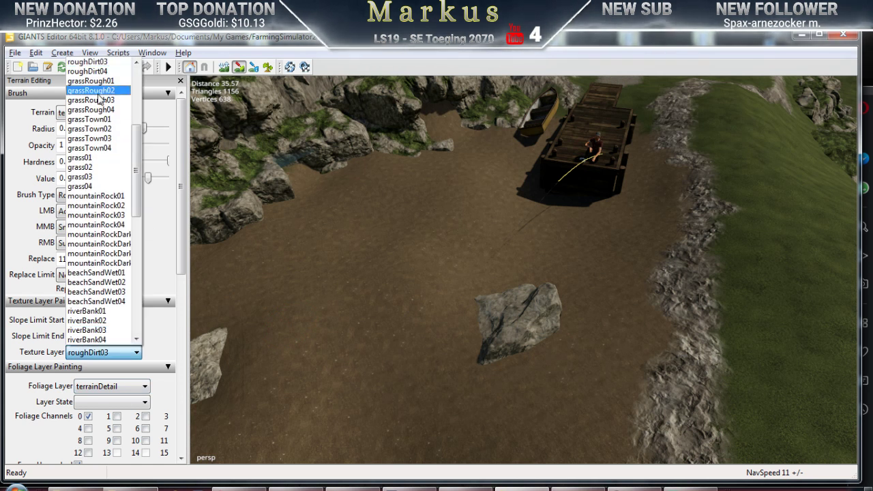
left_click(89, 71)
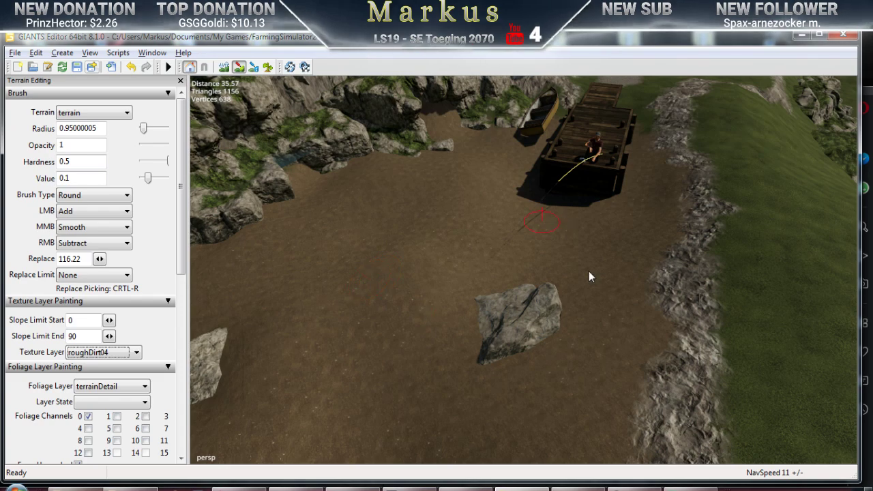
scroll(454, 396, "down", 3)
middle_click_drag(453, 391, 572, 281)
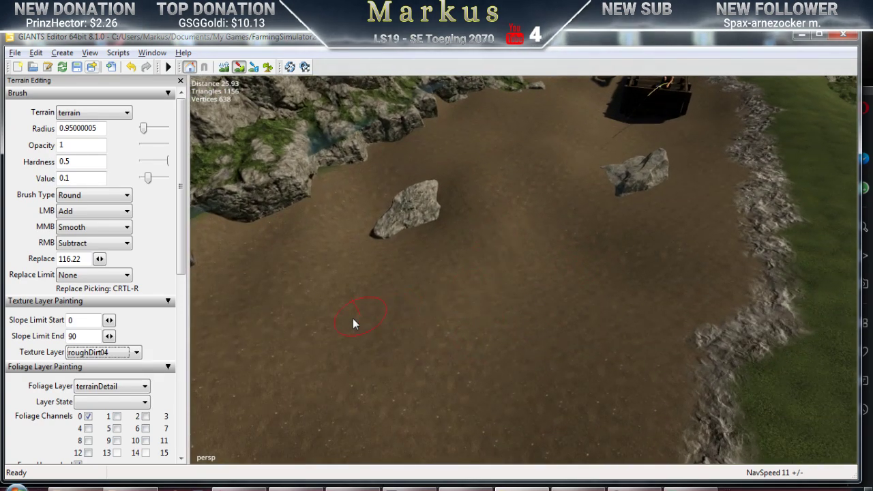
middle_click_drag(540, 372, 576, 298)
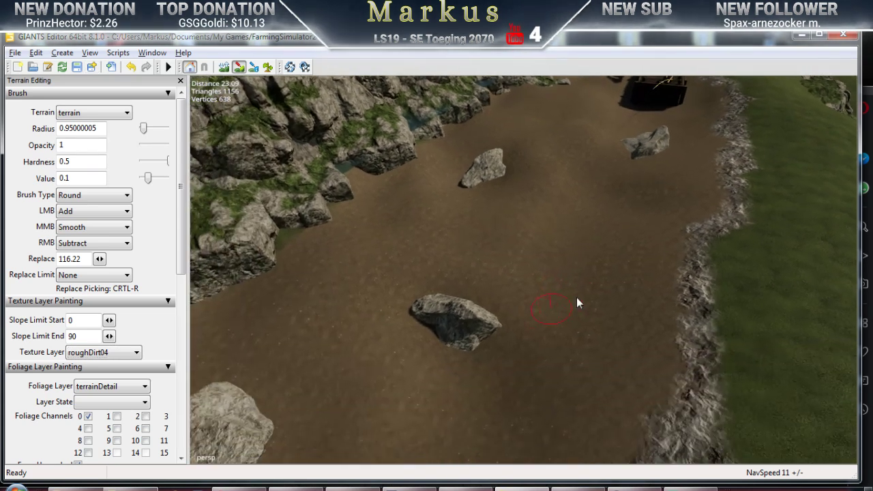
middle_click_drag(506, 347, 542, 322)
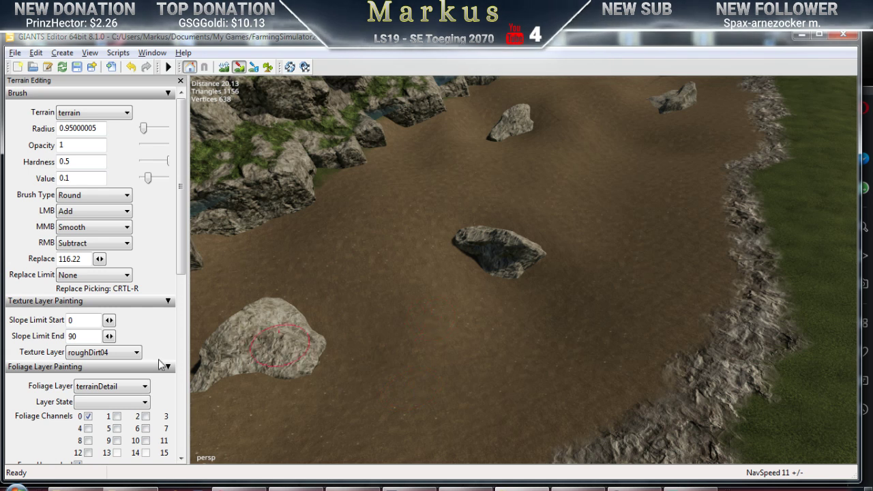
Set the texture layer to beachSandWet01 and try it on the grass beside the pond, undoing and repainting the test patch
left_click(111, 354)
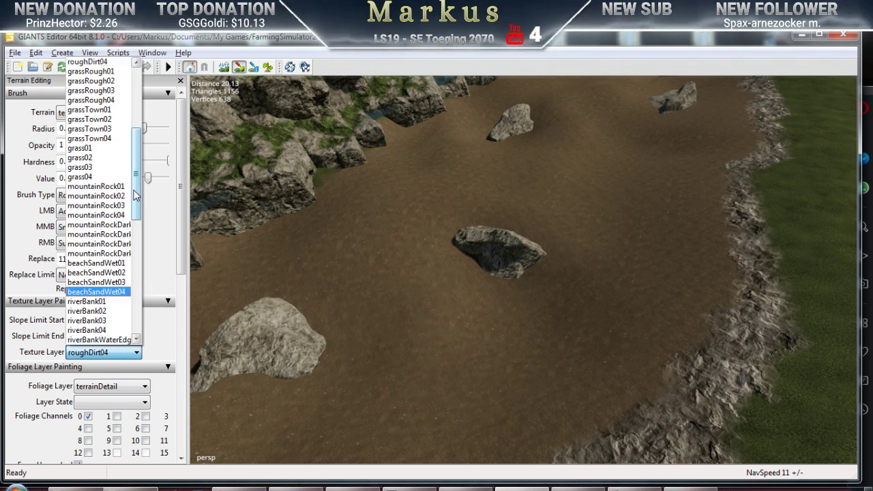
left_click(89, 268)
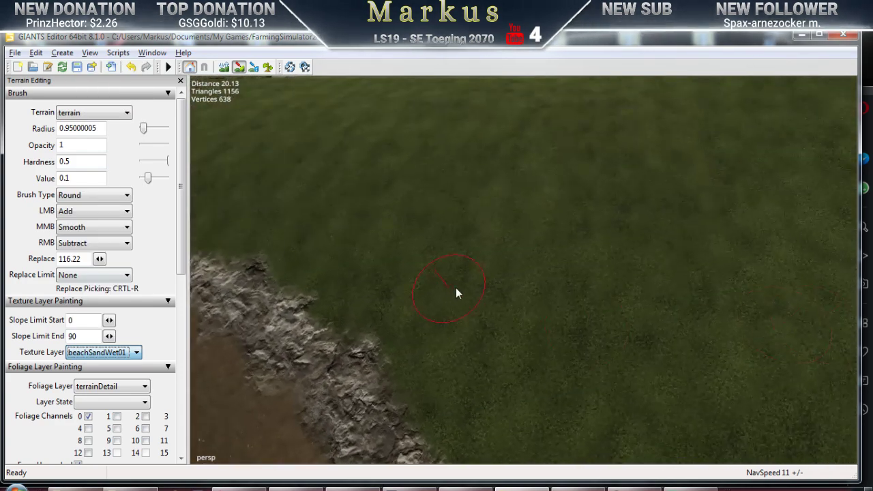
mouse_move(456, 293)
right_mouse_down()
mouse_move(664, 314)
mouse_move(586, 353)
mouse_move(690, 313)
mouse_move(606, 329)
right_mouse_up()
scroll(606, 325, "up", 3)
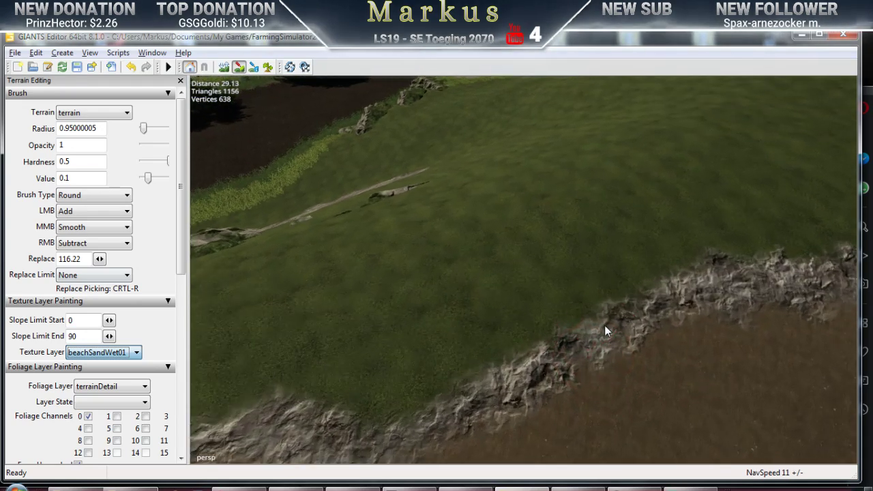
left_click_drag(457, 267, 421, 277)
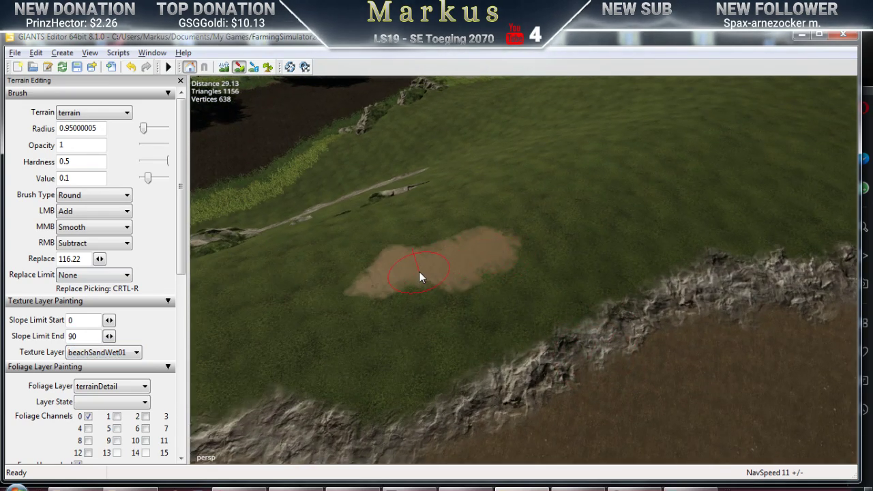
mouse_move(427, 279)
right_mouse_down()
mouse_move(507, 317)
mouse_move(373, 335)
mouse_move(546, 261)
mouse_move(494, 251)
mouse_move(485, 262)
mouse_move(501, 270)
mouse_move(335, 310)
mouse_move(544, 330)
mouse_move(453, 336)
mouse_move(494, 309)
mouse_move(539, 315)
mouse_move(616, 296)
mouse_move(528, 314)
mouse_move(561, 303)
mouse_move(541, 309)
mouse_move(521, 341)
mouse_move(528, 343)
mouse_move(455, 354)
mouse_move(528, 330)
mouse_move(494, 340)
right_mouse_up()
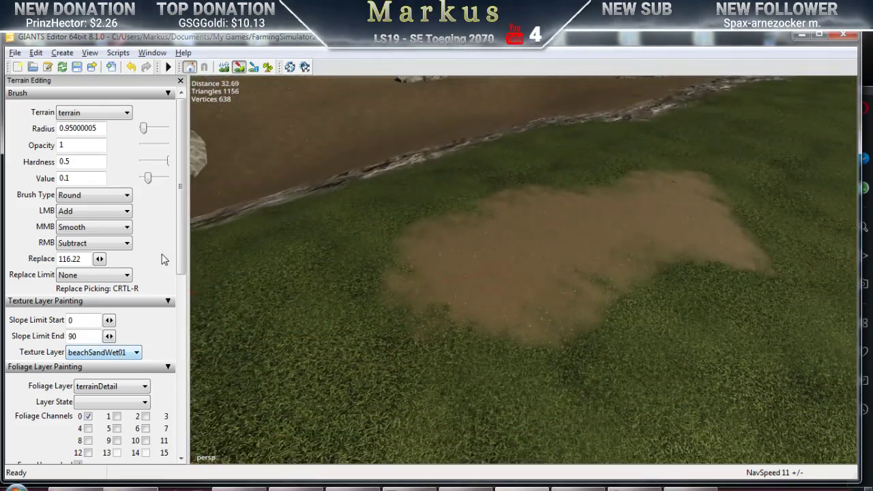
left_click(129, 66)
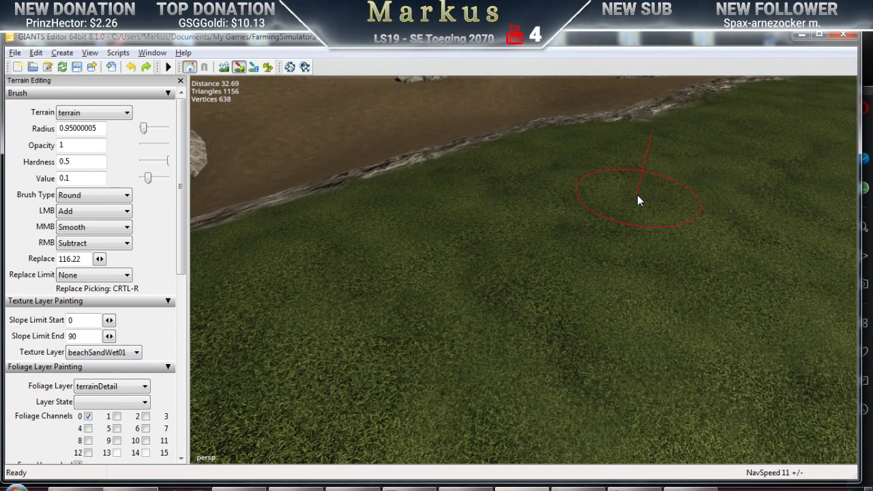
mouse_move(637, 194)
left_mouse_down()
mouse_move(619, 224)
mouse_move(556, 266)
left_mouse_up()
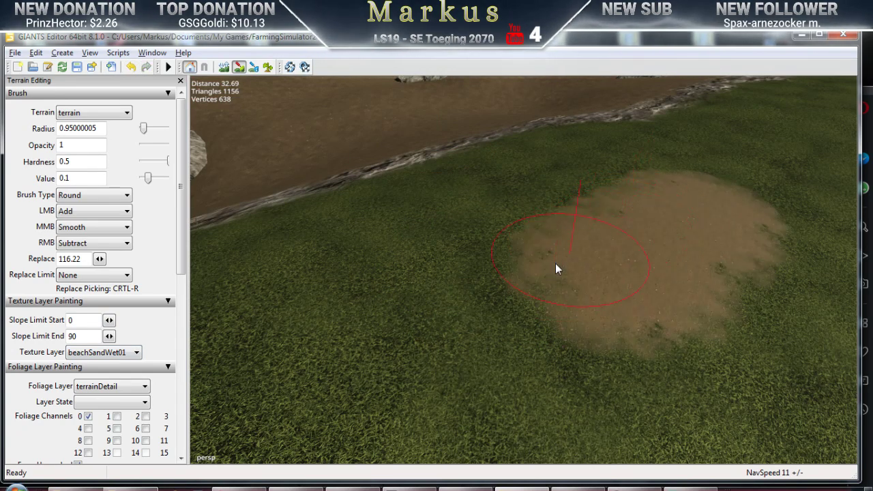
Switch the texture layer to beachSandWet02 and try it as a strip on the grass beside the first test patch
left_click(137, 352)
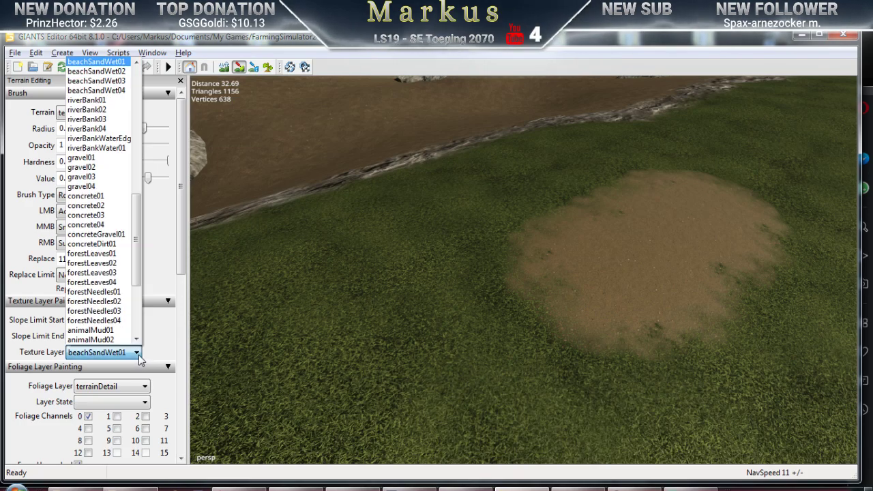
left_click(95, 71)
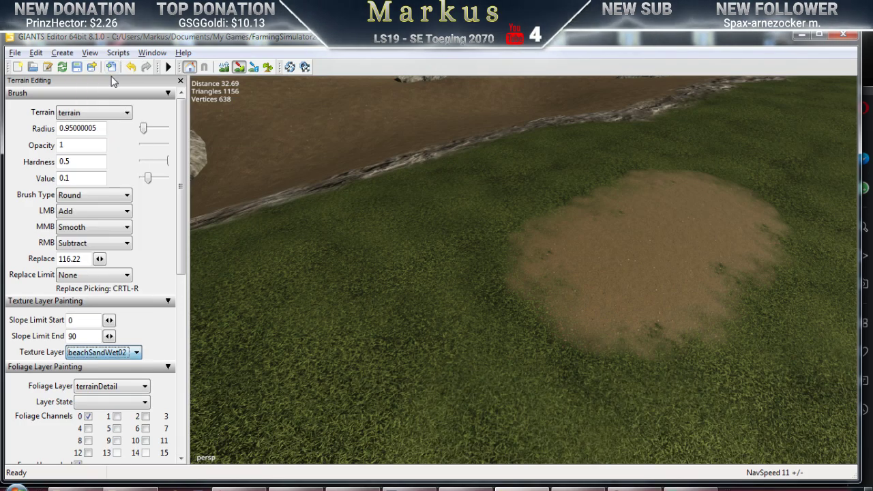
mouse_move(471, 300)
right_mouse_down()
mouse_move(560, 344)
mouse_move(483, 358)
mouse_move(485, 348)
right_mouse_up()
left_click_drag(504, 199, 545, 336)
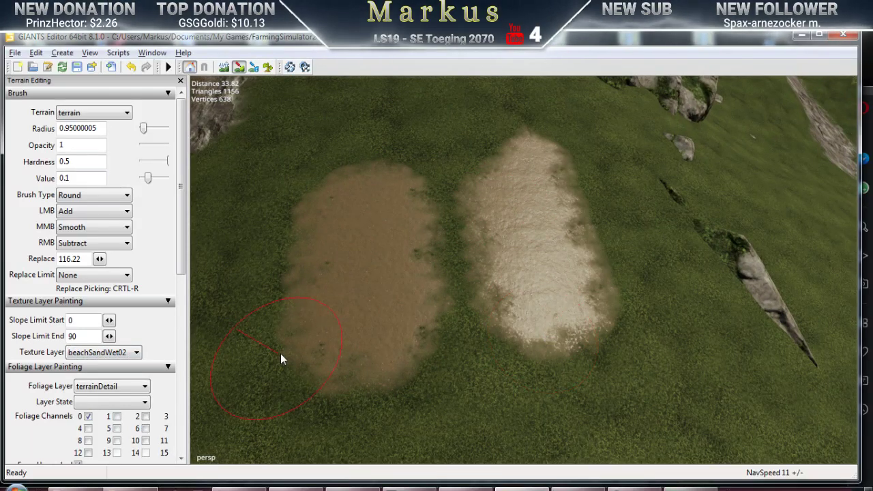
Change the texture layer to beachSandWet03 and try it on the grass between the test patches and the stone edging
left_click(135, 353)
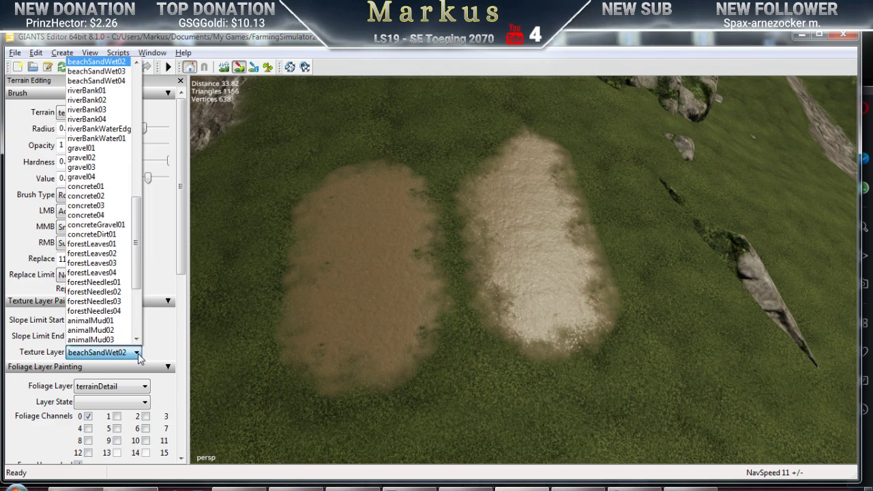
left_click(114, 81)
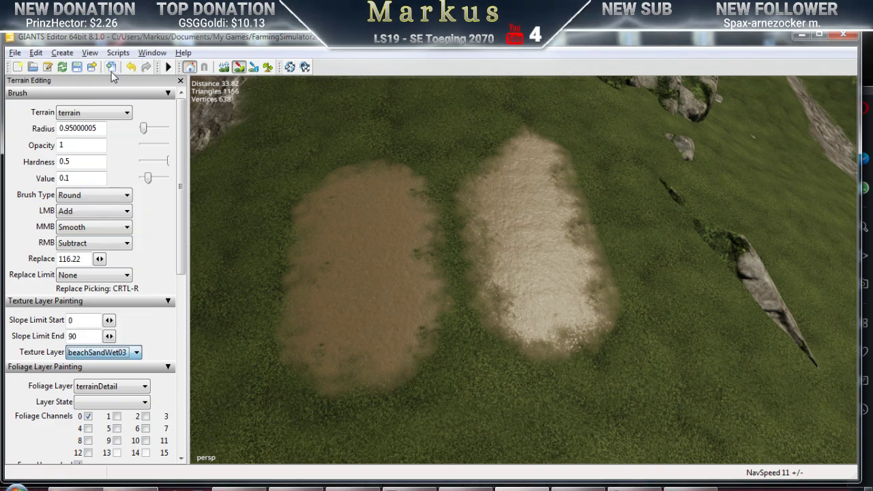
left_click_drag(367, 282, 418, 276, "alt")
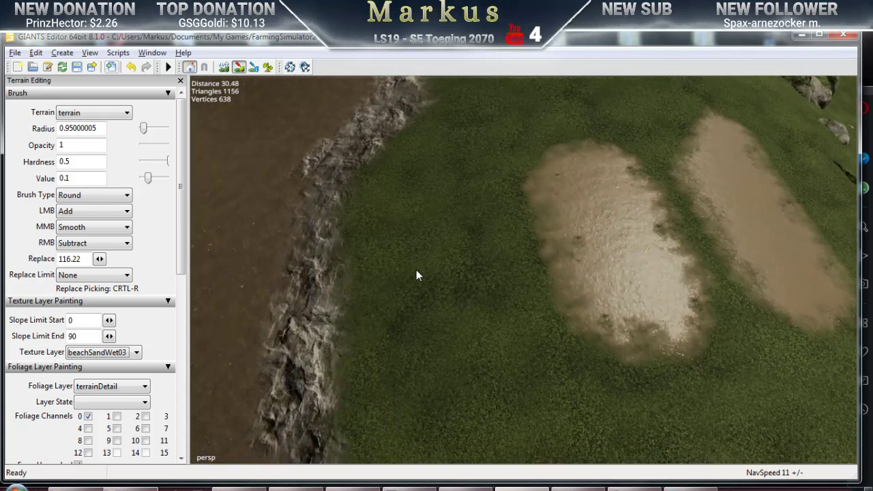
mouse_move(447, 230)
left_mouse_down()
mouse_move(462, 373)
mouse_move(494, 369)
mouse_move(427, 371)
left_mouse_up()
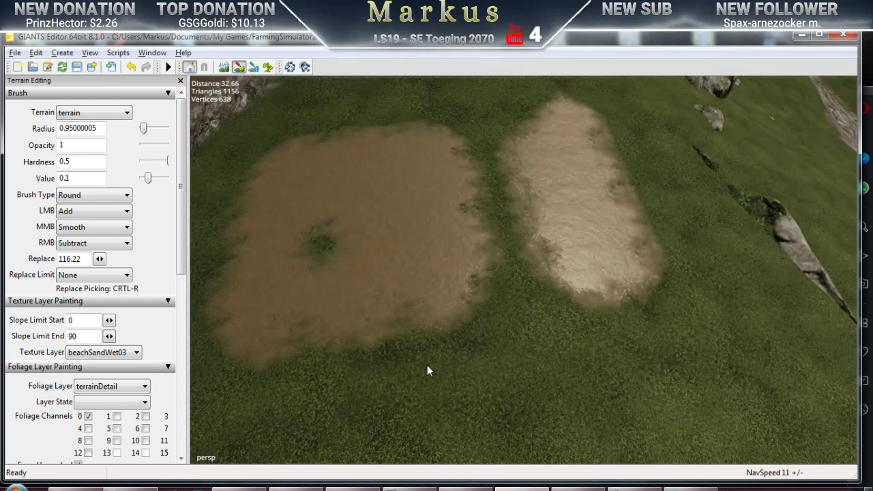
Choose beachSandWet04 as the texture layer and try it over the test patches on the grass
left_click(135, 360)
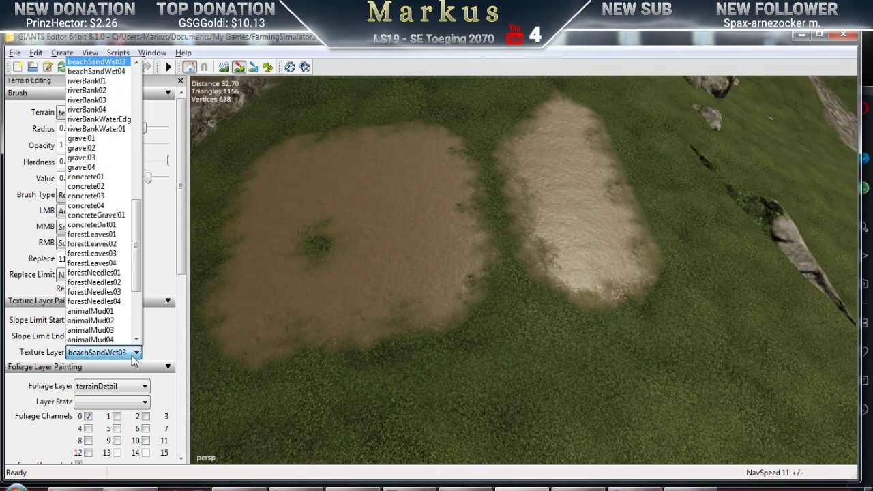
left_click(96, 71)
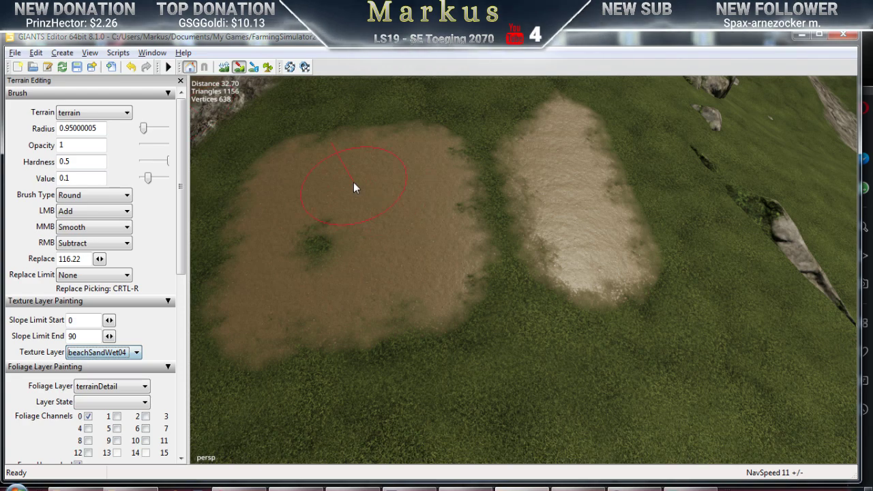
mouse_move(350, 298)
left_mouse_down()
mouse_move(416, 281)
mouse_move(505, 244)
mouse_move(493, 169)
mouse_move(522, 236)
left_mouse_up()
mouse_move(493, 251)
right_mouse_down()
mouse_move(482, 293)
mouse_move(385, 286)
mouse_move(480, 349)
mouse_move(468, 364)
mouse_move(444, 308)
mouse_move(478, 349)
mouse_move(548, 369)
mouse_move(728, 353)
mouse_move(573, 372)
mouse_move(633, 322)
mouse_move(577, 351)
mouse_move(630, 348)
mouse_move(552, 356)
right_mouse_up()
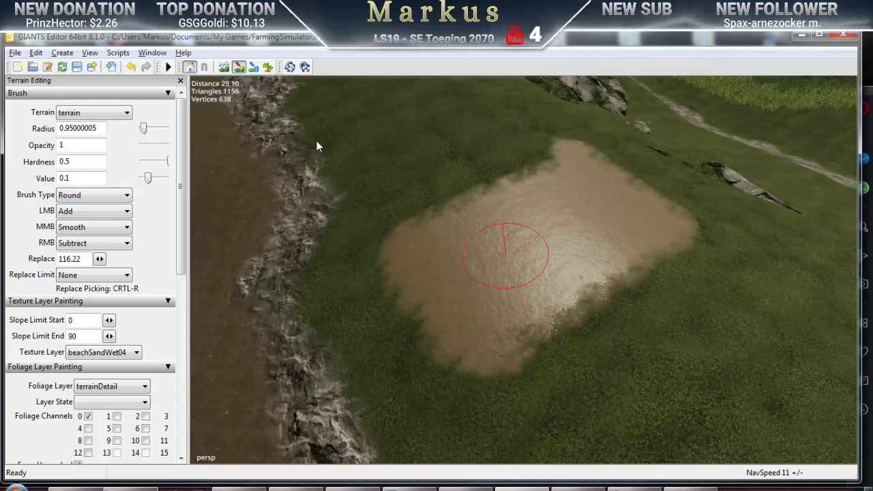
Undo all sand test strokes on the grass beside the pond
left_click(131, 66)
left_click(132, 66)
left_click(132, 66)
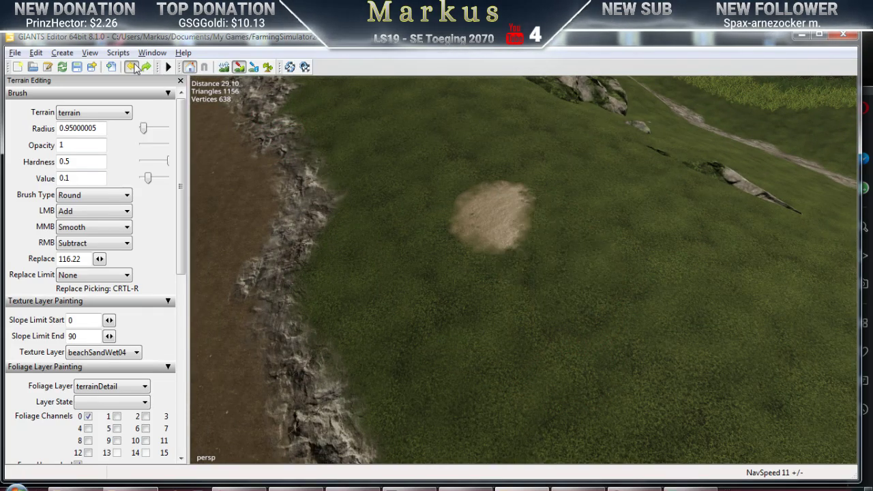
left_click(132, 66)
Paint beachSandWet04 patches on the pond bed around the upright stone, reducing the brush radius to about 0.7
mouse_move(482, 221)
right_mouse_down()
mouse_move(474, 236)
mouse_move(341, 215)
mouse_move(361, 247)
mouse_move(405, 257)
mouse_move(421, 287)
mouse_move(464, 284)
mouse_move(443, 281)
right_mouse_up()
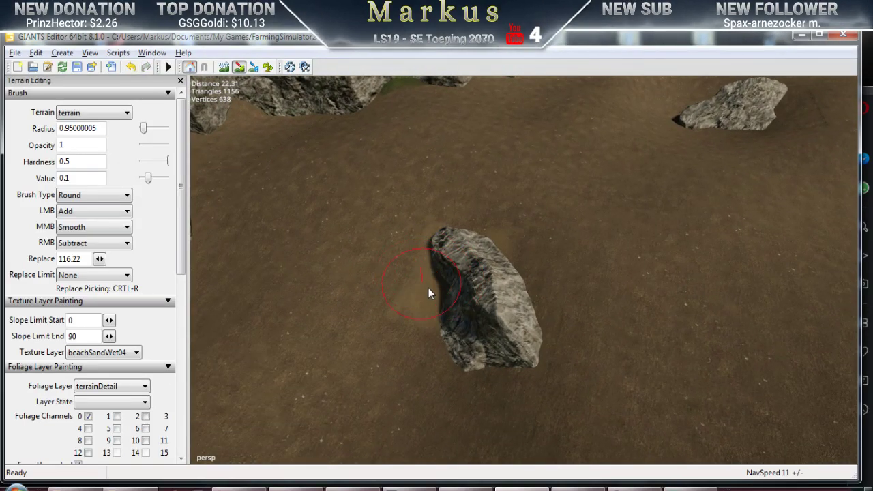
mouse_move(428, 324)
left_mouse_down()
mouse_move(478, 347)
mouse_move(466, 353)
mouse_move(505, 334)
mouse_move(496, 293)
mouse_move(511, 276)
mouse_move(498, 257)
left_mouse_up()
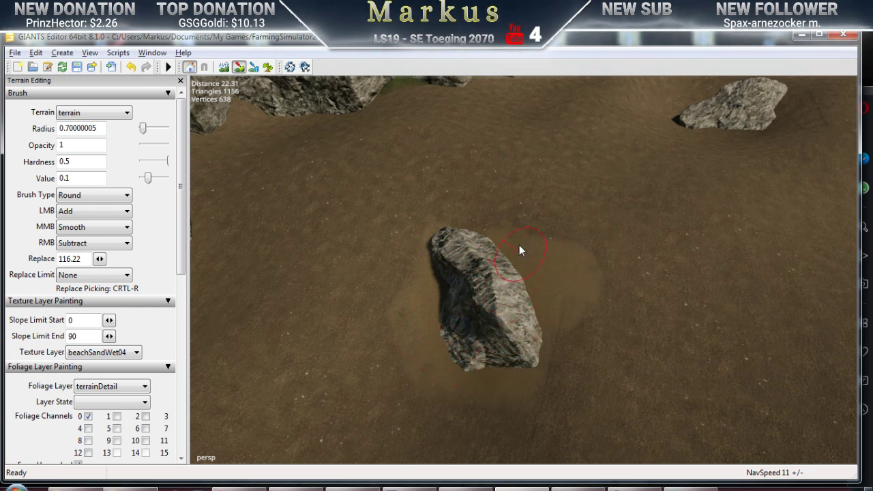
left_click_drag(400, 235, 347, 254)
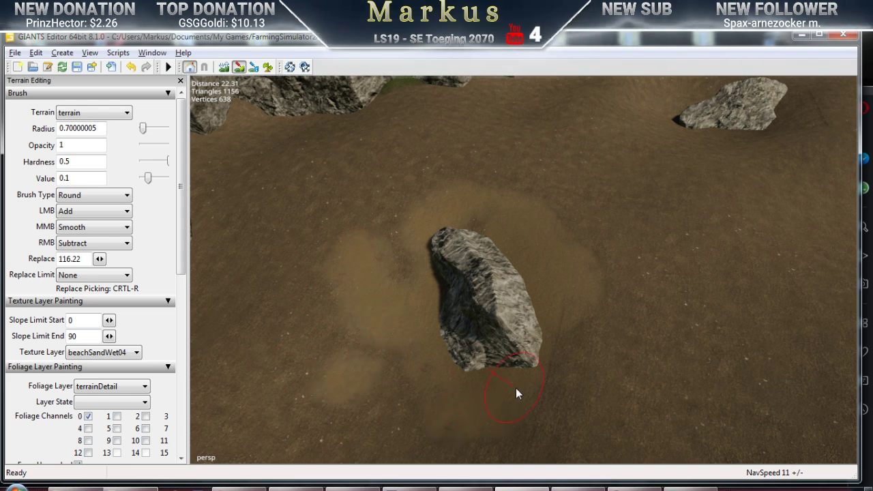
mouse_move(516, 388)
left_mouse_down()
mouse_move(567, 360)
mouse_move(628, 361)
mouse_move(576, 284)
mouse_move(596, 242)
mouse_move(551, 205)
left_mouse_up()
Reduce the brush radius to about 0.45 and paint beachSandWet04 around the stone nearer the rock wall
scroll(551, 204, "down", 5)
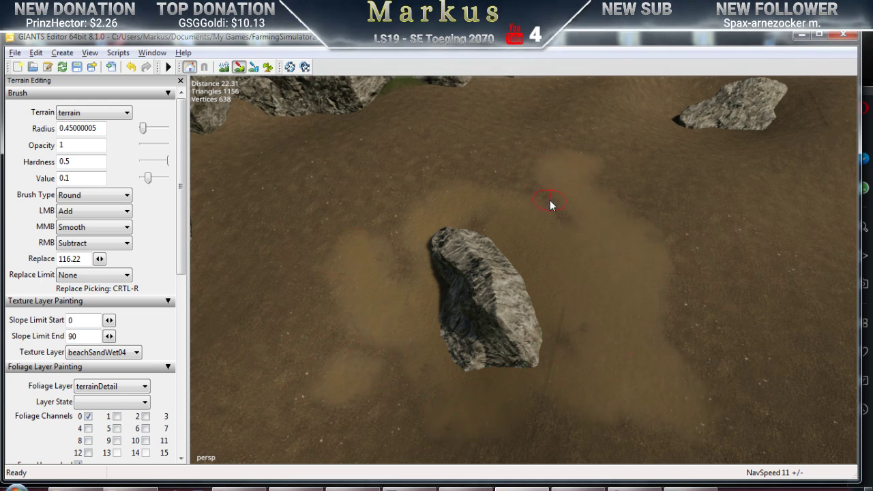
middle_click_drag(551, 205, 556, 273)
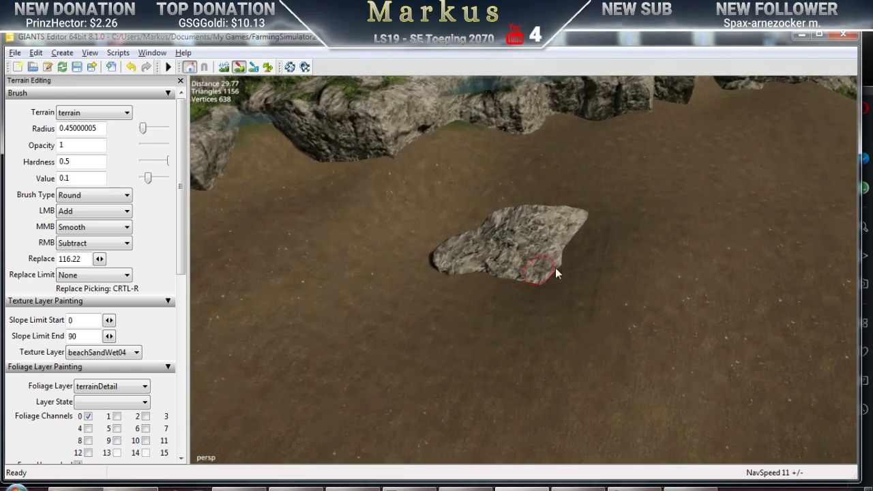
left_click_drag(560, 264, 524, 294)
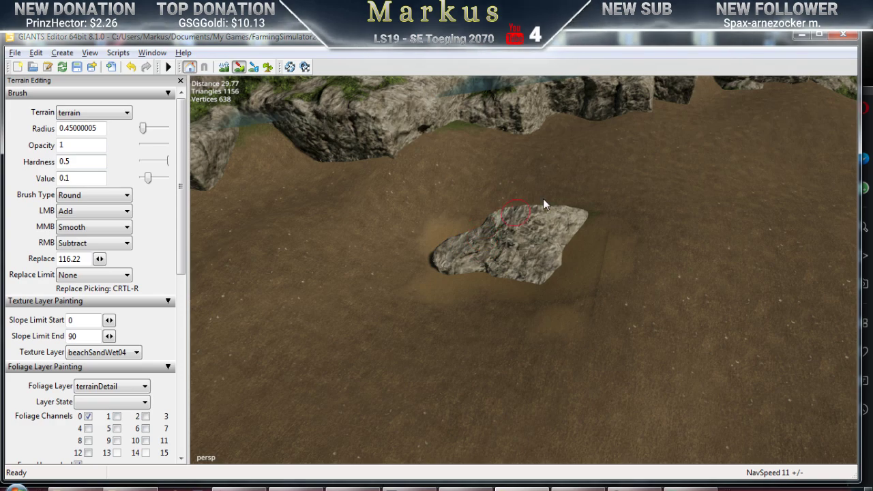
Cover the gap between the rocks near the boat and the ground around its small stone with beachSandWet04
middle_click_drag(524, 238, 427, 280)
left_click_drag(503, 204, 468, 156)
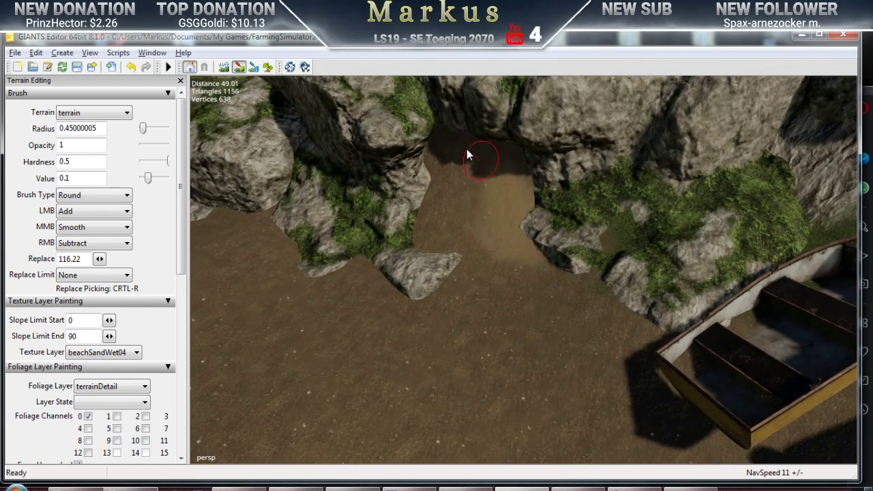
mouse_move(426, 227)
left_mouse_down()
mouse_move(403, 253)
mouse_move(426, 160)
mouse_move(418, 150)
mouse_move(390, 206)
mouse_move(426, 241)
mouse_move(420, 280)
mouse_move(379, 283)
left_mouse_up()
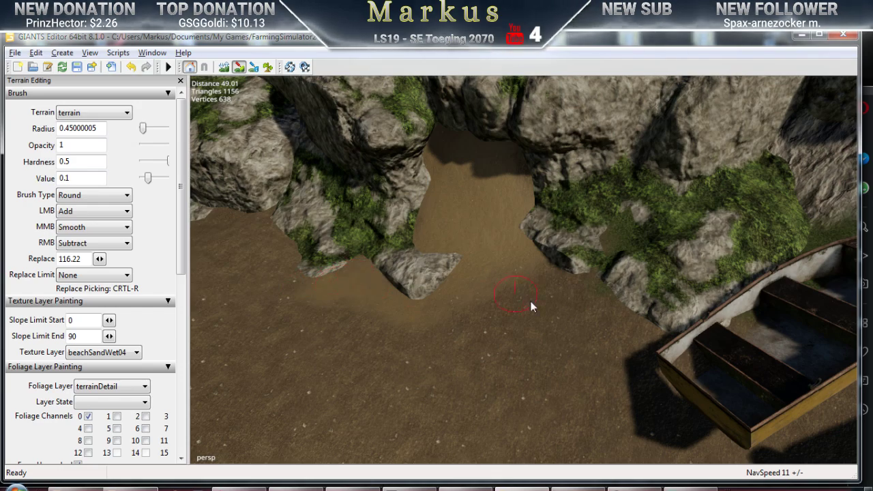
scroll(507, 358, "down", 5)
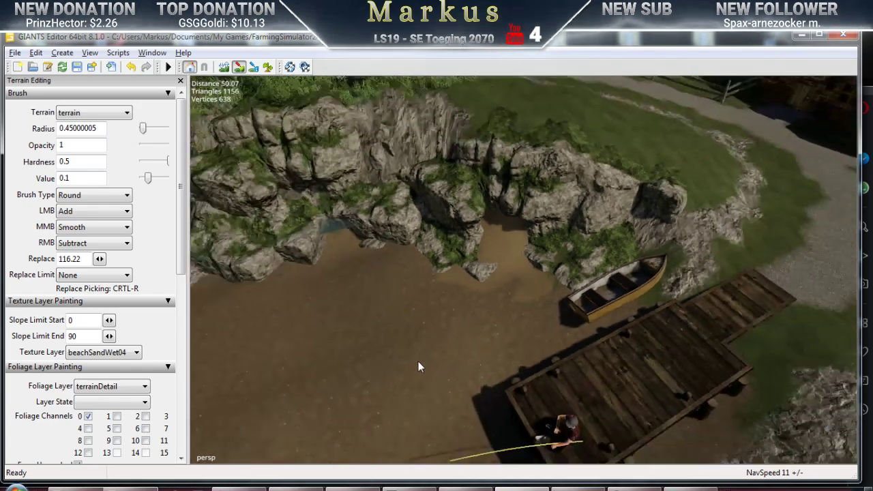
scroll(419, 367, "up", 5)
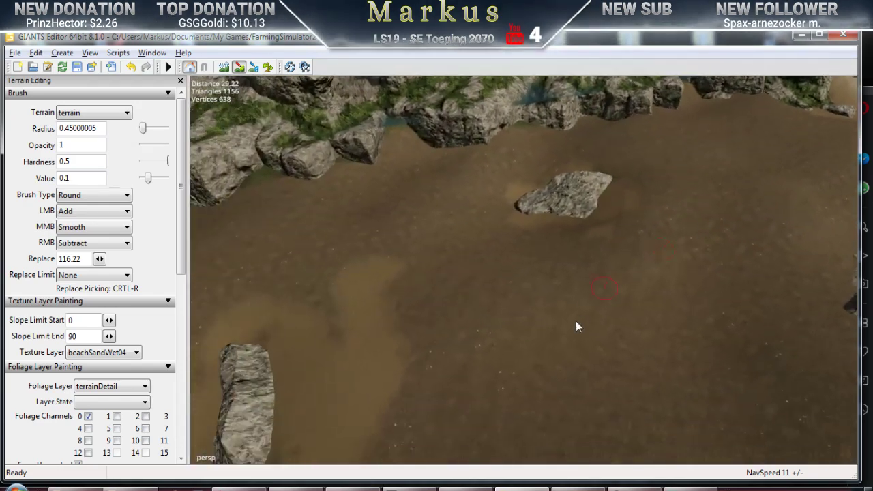
right_click_drag(576, 326, 313, 341)
left_click(109, 393)
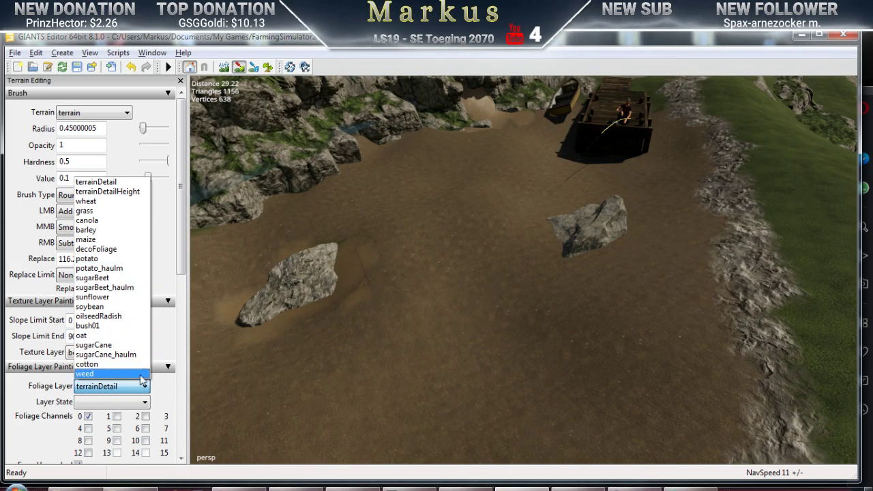
left_click(136, 396)
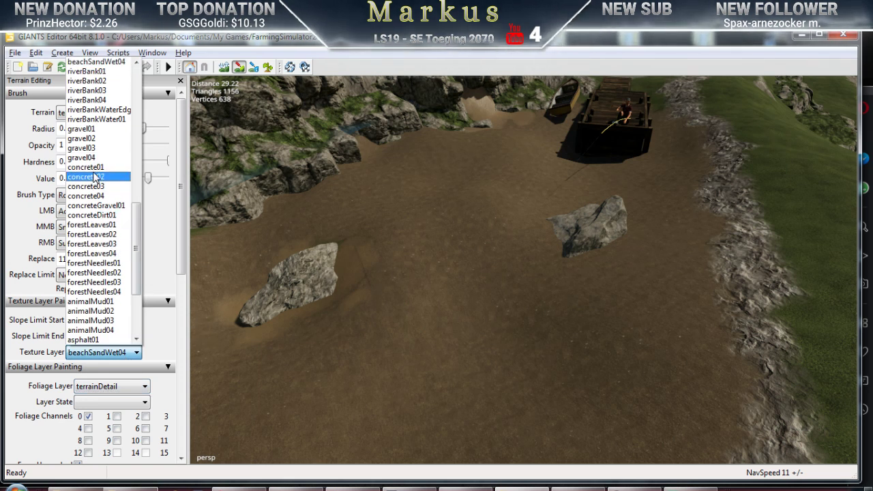
left_click_drag(134, 223, 139, 257)
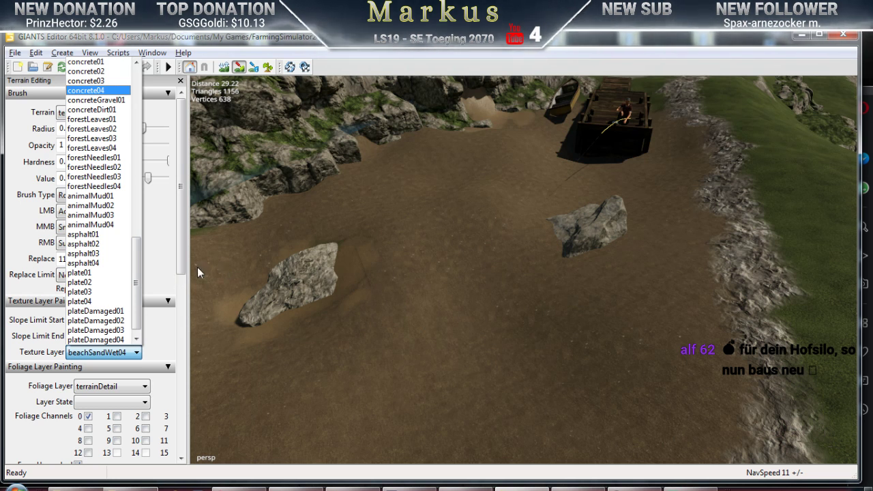
left_click_drag(137, 279, 136, 270)
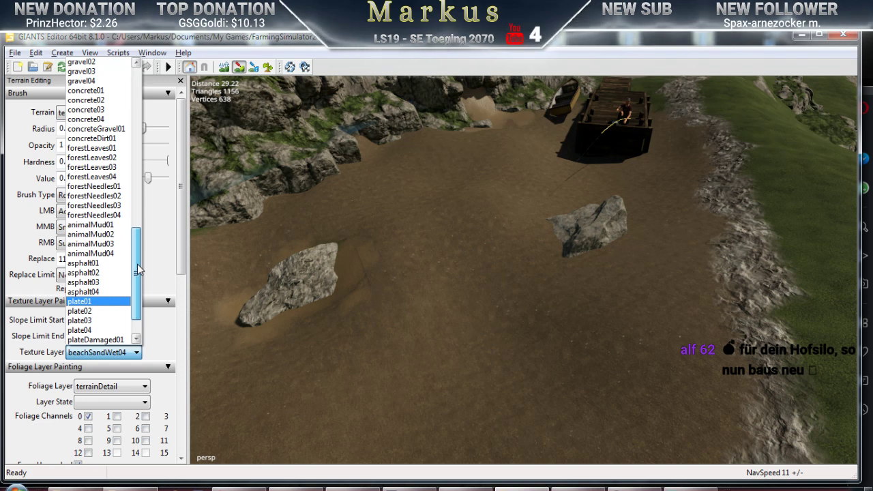
scroll(136, 272, "down", 1)
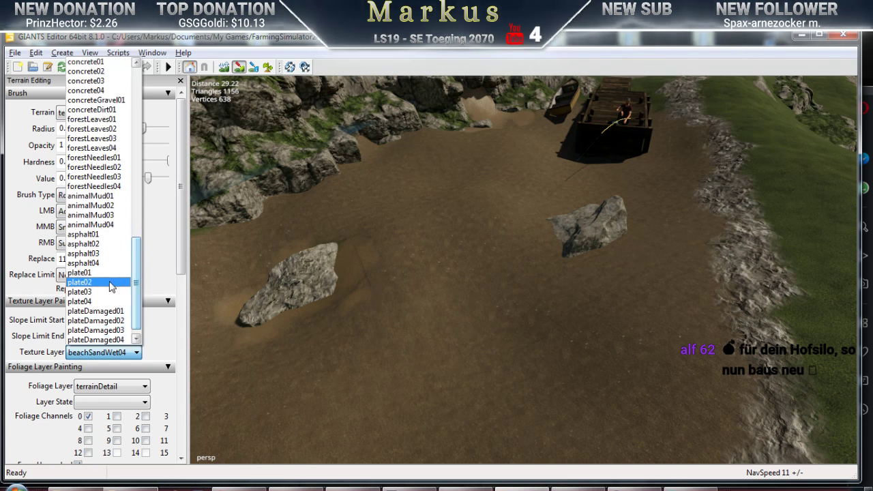
left_click(78, 282)
mouse_move(441, 266)
right_mouse_down()
mouse_move(491, 282)
mouse_move(460, 273)
mouse_move(487, 262)
mouse_move(338, 322)
right_mouse_up()
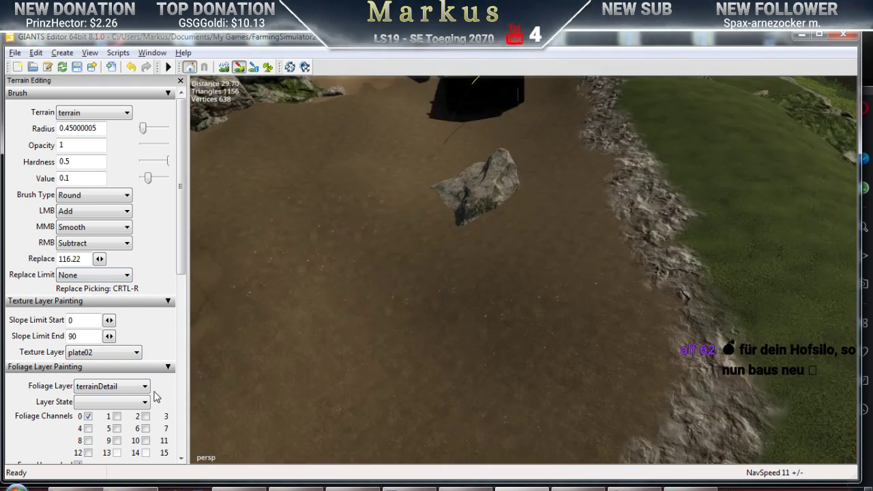
Switch the texture layer to riverBank04 and paint pebbles around the stone in front of the fishing dock
left_click(131, 355)
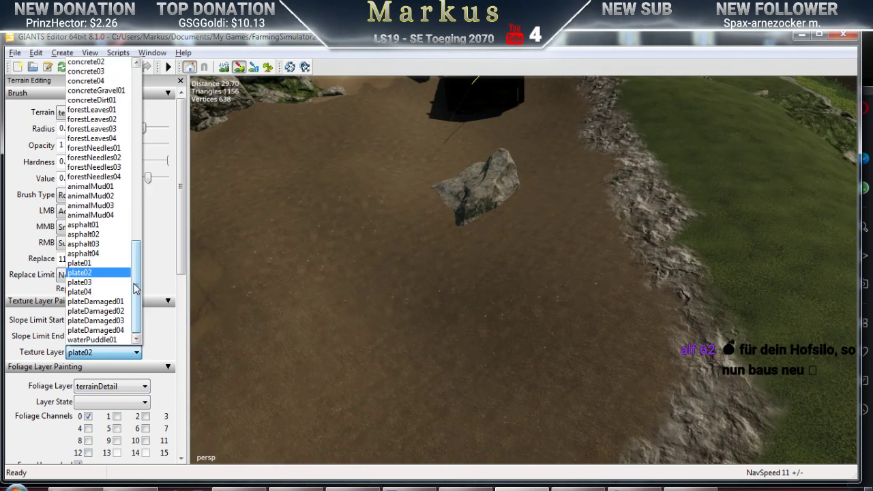
left_click_drag(135, 289, 142, 222)
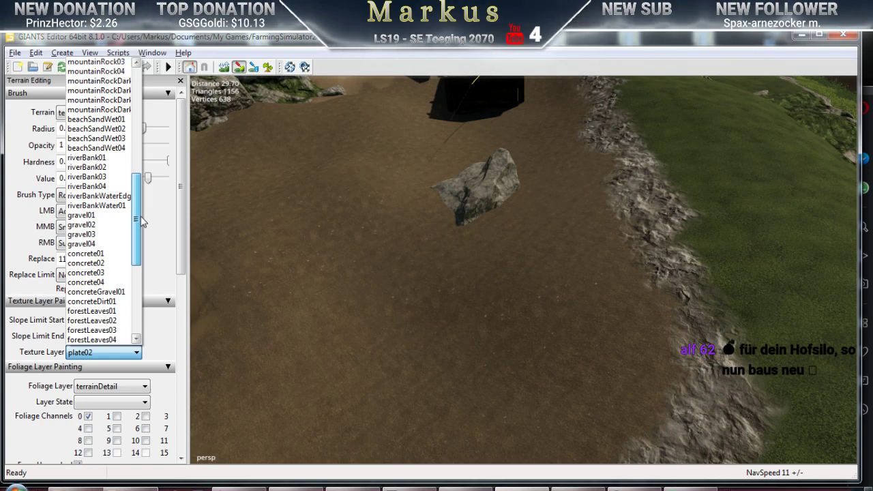
left_click(89, 185)
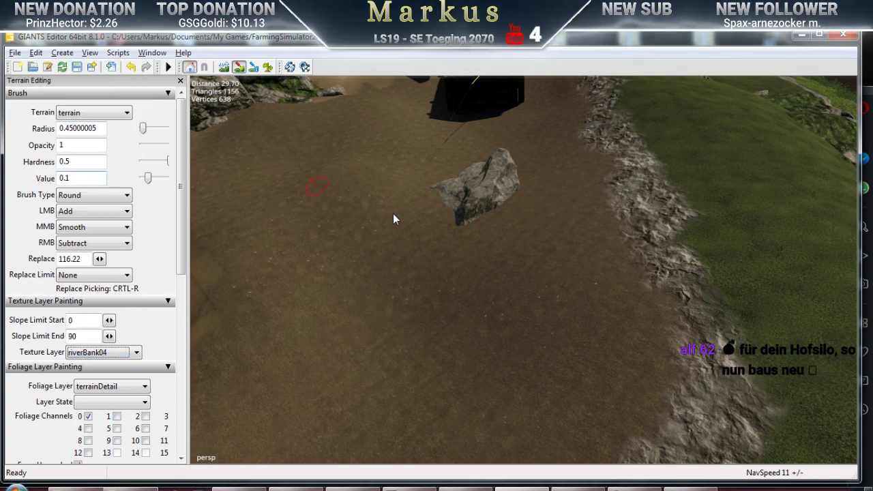
mouse_move(393, 213)
right_mouse_down()
mouse_move(383, 239)
mouse_move(551, 229)
right_mouse_up()
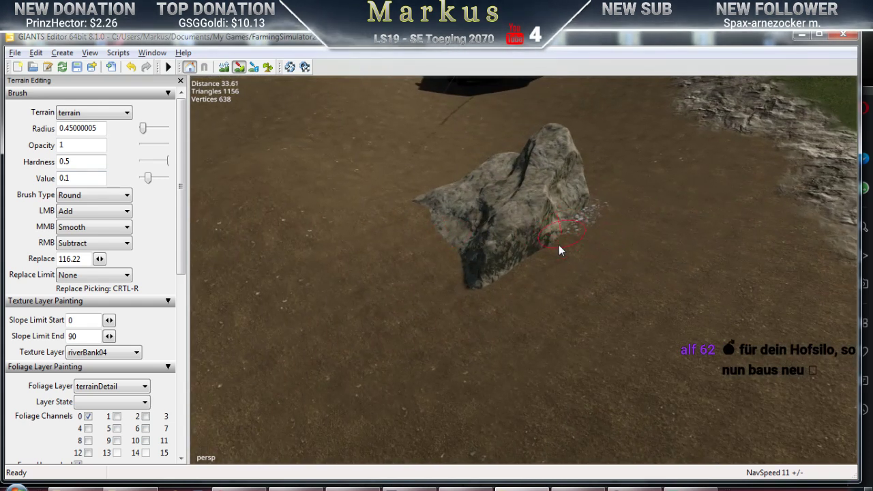
left_click_drag(461, 252, 387, 250)
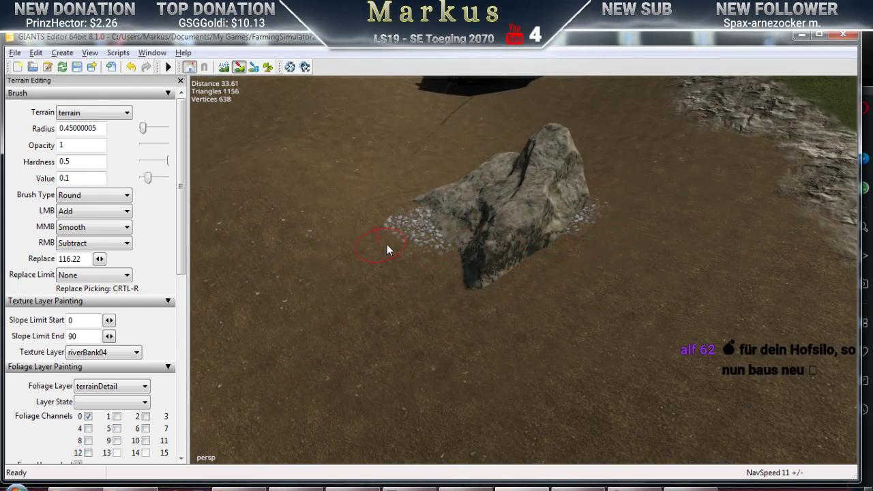
left_click_drag(442, 318, 380, 369)
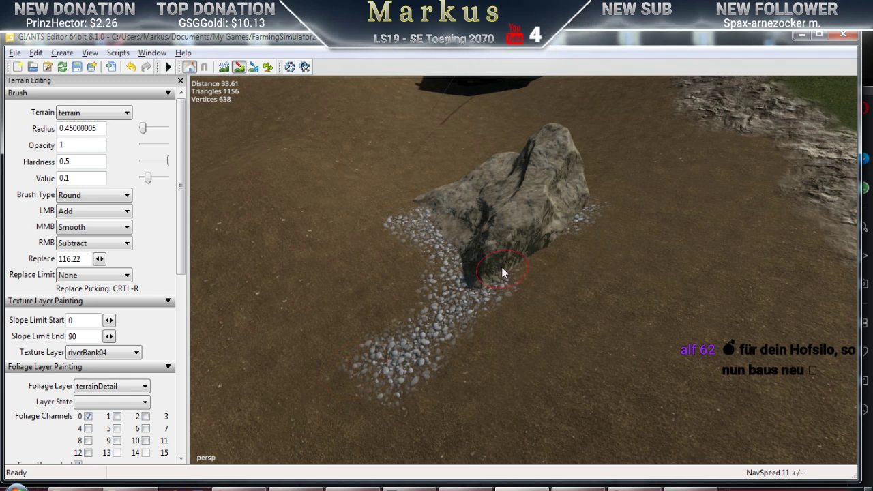
mouse_move(502, 270)
left_mouse_down()
mouse_move(565, 339)
mouse_move(516, 301)
mouse_move(489, 303)
mouse_move(478, 361)
mouse_move(511, 274)
mouse_move(592, 244)
left_mouse_up()
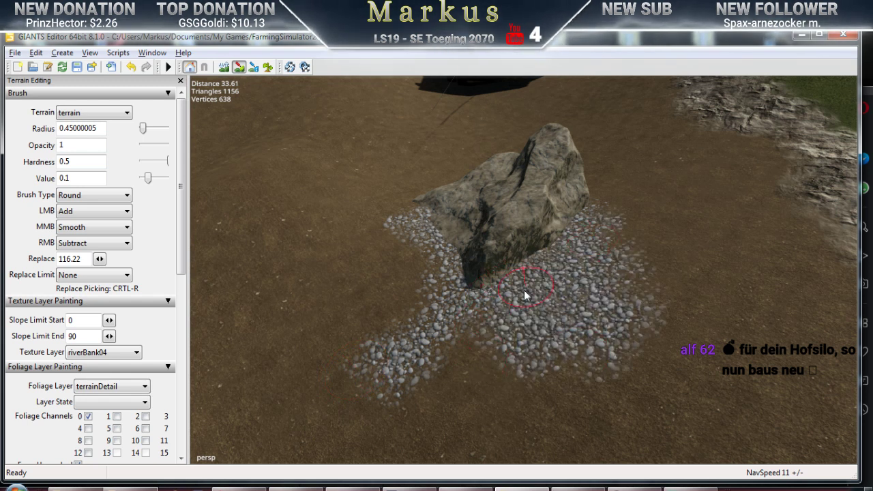
right_click_drag(525, 294, 531, 382)
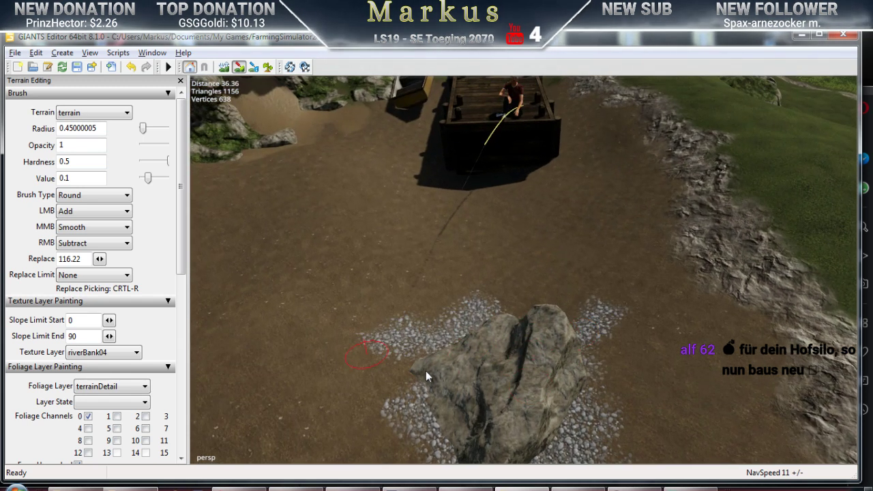
Fill the rock wall gap near the boat with riverBank04 and paint a pebble band along the foot of the adjoining rocks
mouse_move(474, 314)
right_mouse_down()
mouse_move(328, 298)
mouse_move(454, 253)
mouse_move(366, 307)
mouse_move(372, 315)
mouse_move(443, 306)
mouse_move(428, 309)
mouse_move(421, 298)
right_mouse_up()
left_click_drag(396, 267, 316, 278)
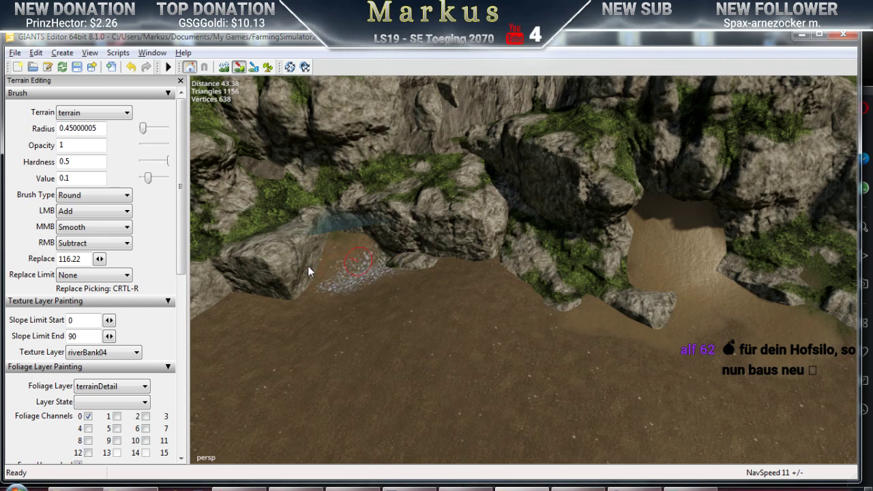
left_click_drag(311, 243, 340, 244)
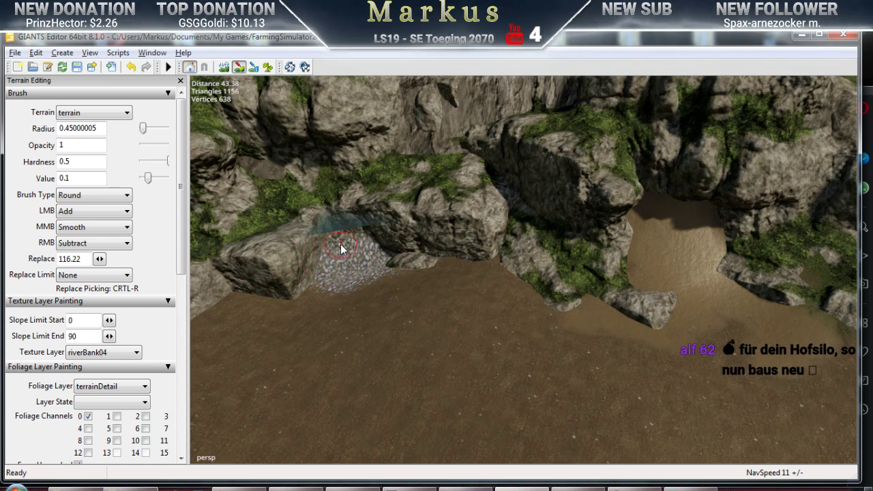
right_click_drag(384, 281, 422, 258)
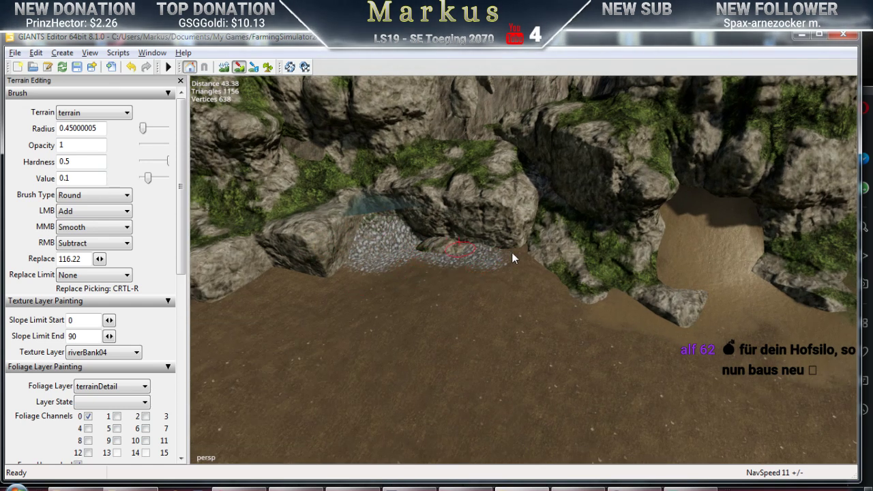
right_click_drag(492, 311, 570, 305)
mouse_move(570, 305)
left_mouse_down()
mouse_move(595, 285)
mouse_move(544, 289)
mouse_move(471, 268)
mouse_move(446, 280)
left_mouse_up()
mouse_move(382, 269)
left_mouse_down()
mouse_move(288, 248)
mouse_move(190, 284)
left_mouse_up()
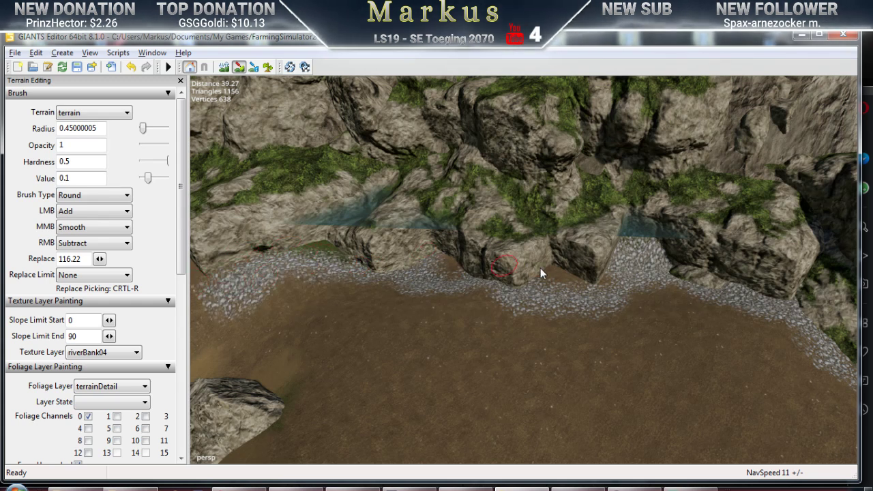
Paint separate riverBank04 pebble patches along the rock wall's next stretch, away from the boat, including the gaps between its rocks
middle_click_drag(541, 268, 416, 268)
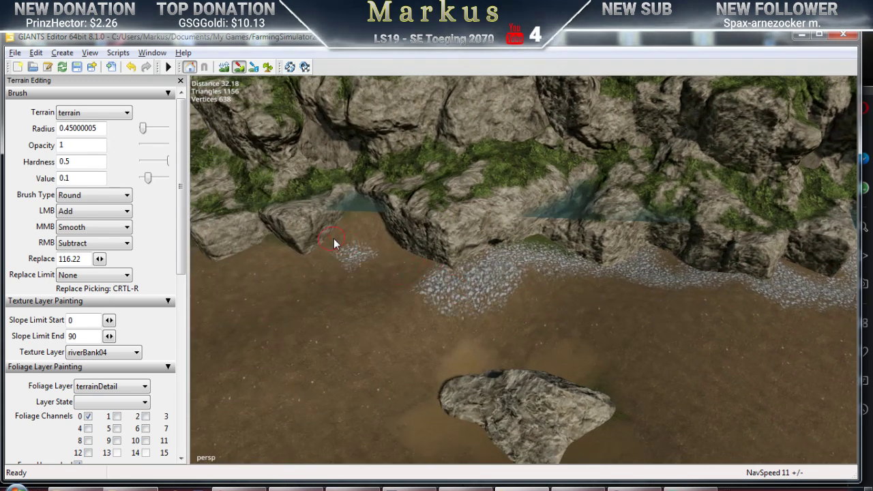
left_click_drag(334, 242, 279, 247)
mouse_move(230, 266)
left_mouse_down()
mouse_move(255, 279)
mouse_move(352, 287)
left_mouse_up()
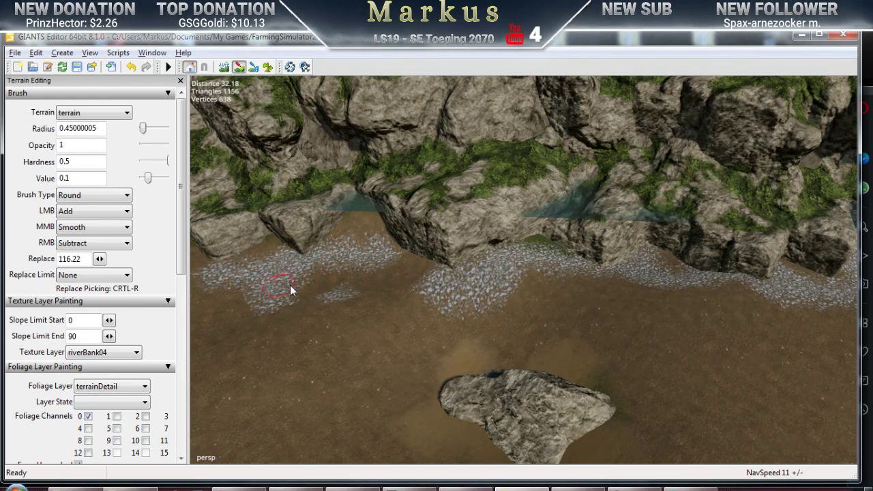
middle_click_drag(289, 285, 511, 277)
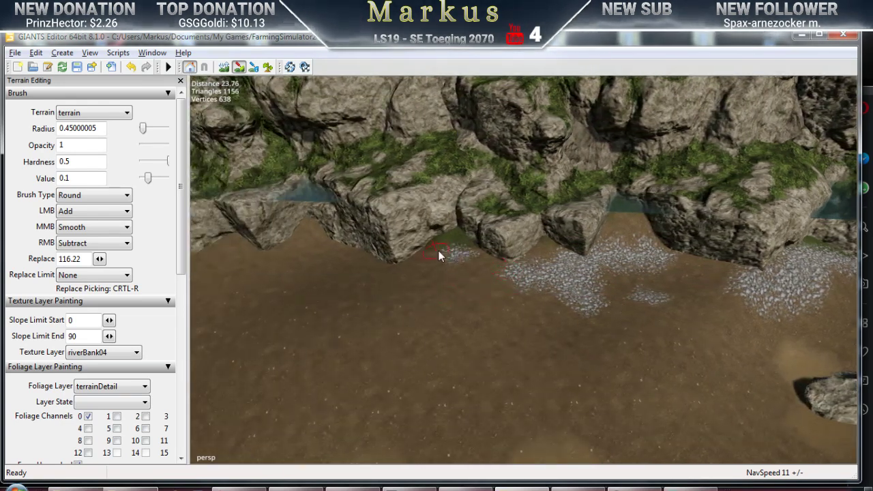
mouse_move(375, 260)
left_mouse_down()
mouse_move(308, 277)
mouse_move(277, 258)
mouse_move(337, 256)
mouse_move(300, 240)
left_mouse_up()
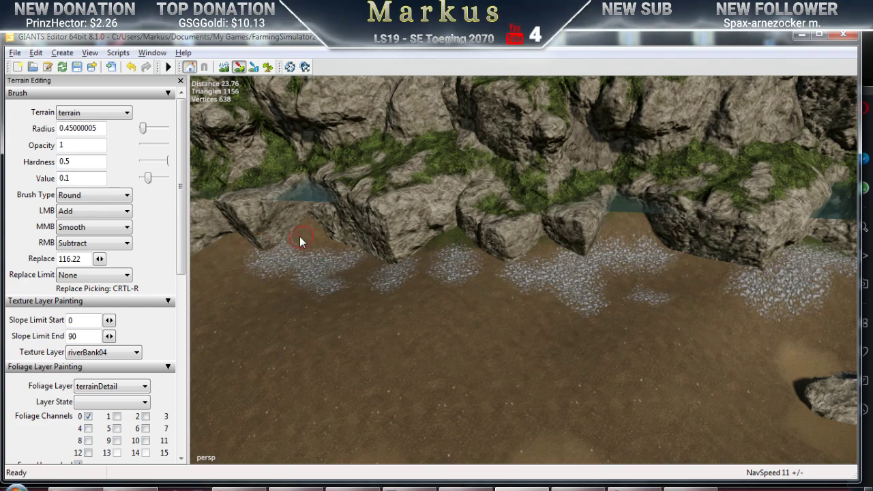
middle_click_drag(273, 233, 414, 257)
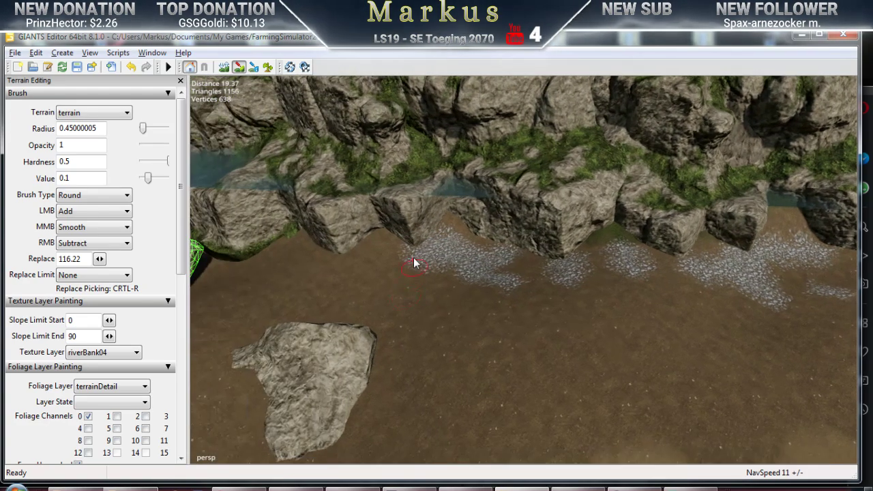
Paint riverBank04 around the selected stone and carry the pebble strip across the inlet to the rocky bank
middle_click_drag(304, 285, 450, 261)
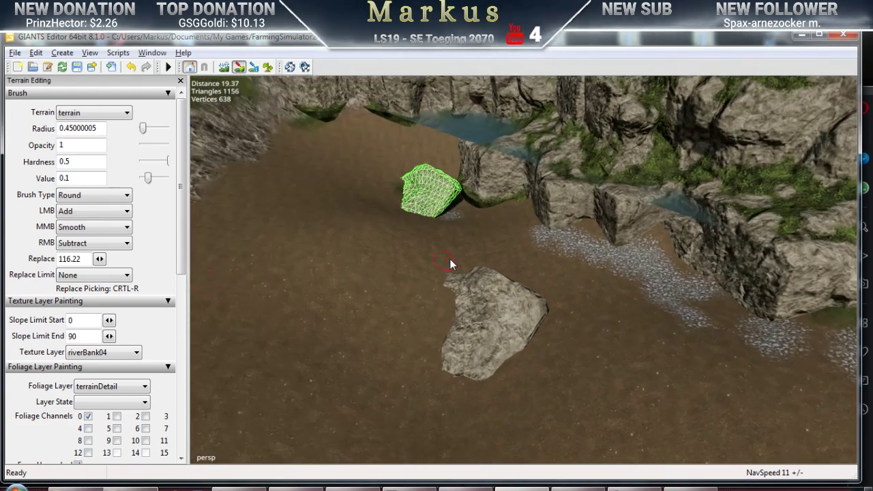
left_click_drag(536, 237, 496, 213)
middle_click_drag(424, 184, 565, 293)
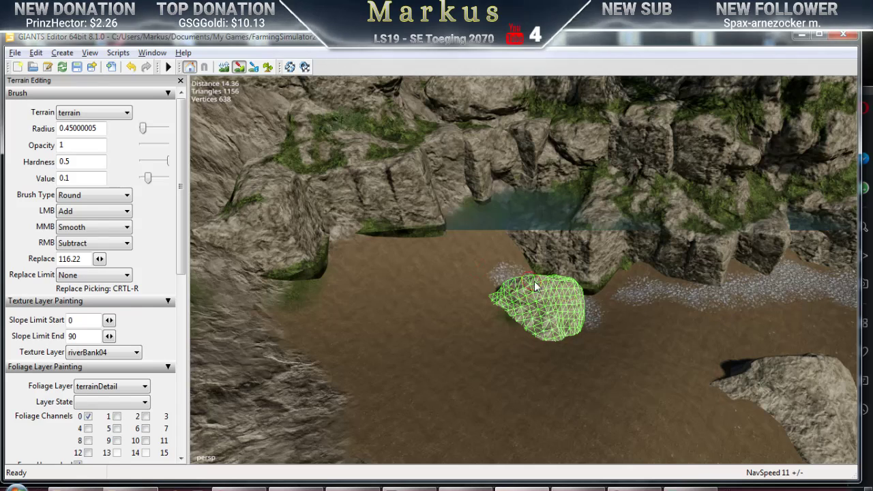
mouse_move(492, 298)
left_mouse_down()
mouse_move(367, 320)
mouse_move(412, 327)
mouse_move(320, 339)
left_mouse_up()
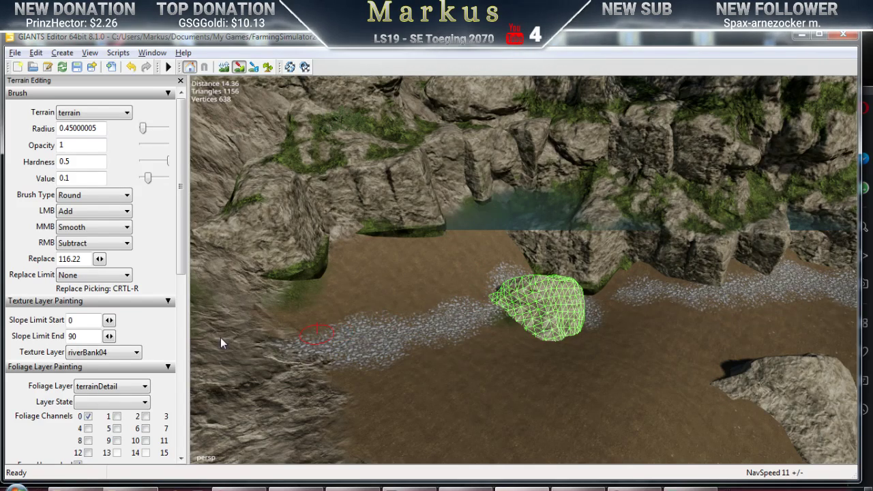
Switch the texture layer to mountainRock03, raise the brush radius to about 0.7 and cover the inlet floor behind the pebble strip
left_click(120, 353)
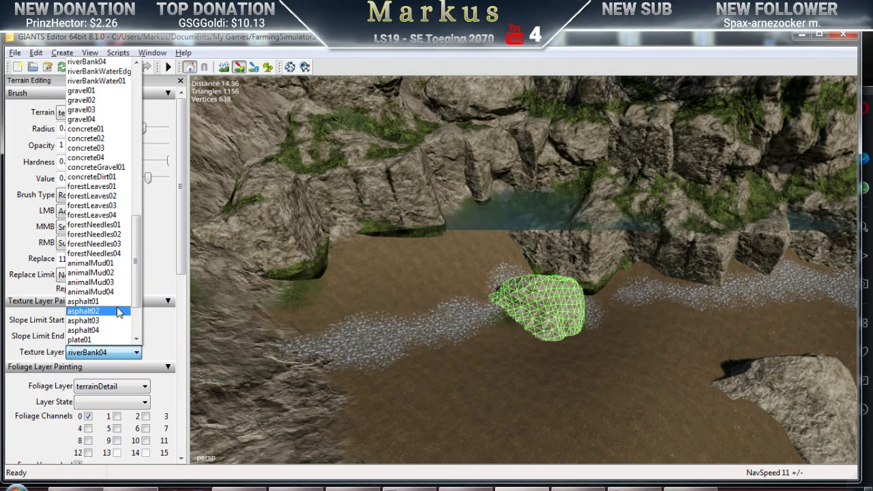
scroll(137, 210, "up", 5)
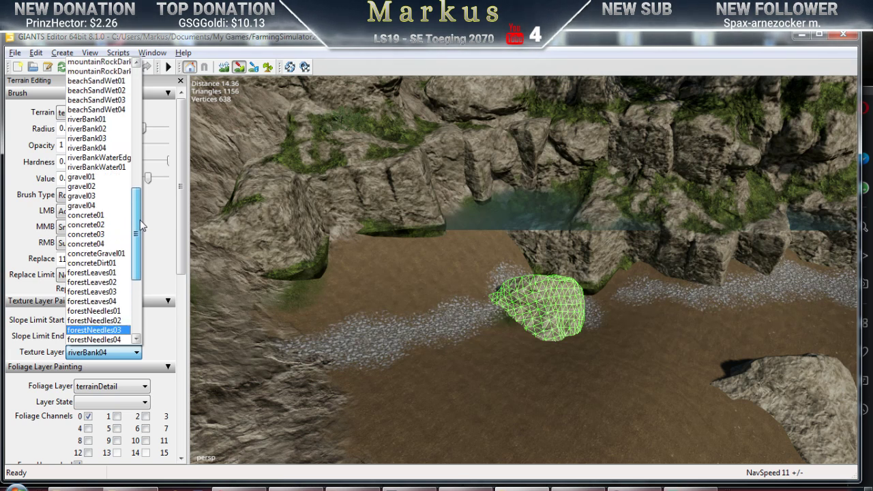
left_click_drag(140, 206, 140, 167)
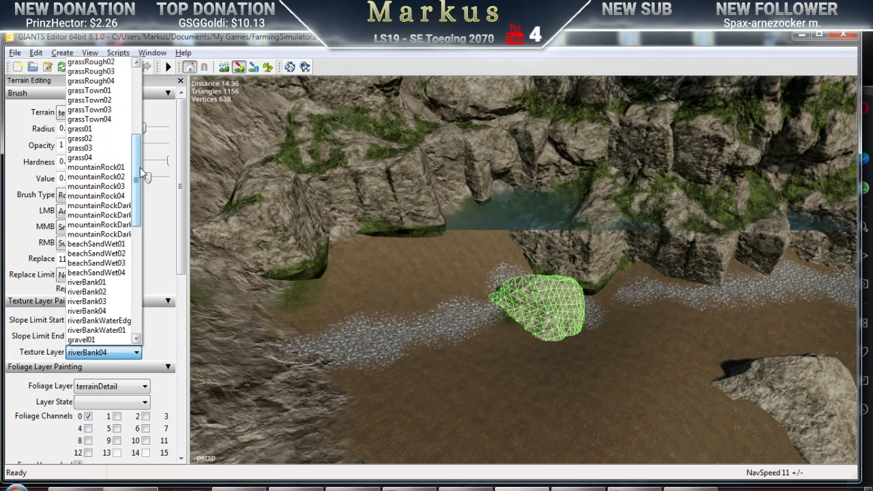
left_click(96, 186)
right_click_drag(504, 275, 499, 251)
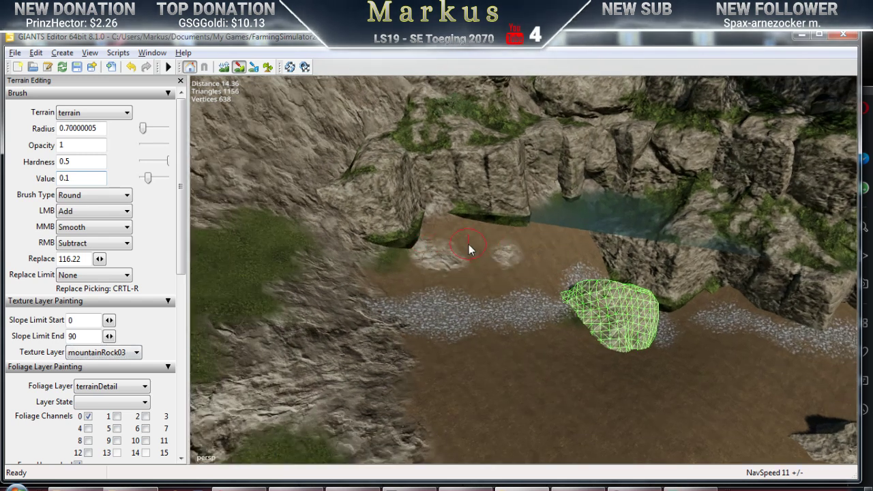
mouse_move(485, 236)
left_mouse_down()
mouse_move(521, 229)
mouse_move(489, 217)
left_mouse_up()
mouse_move(435, 220)
left_mouse_down()
mouse_move(383, 267)
mouse_move(526, 252)
left_mouse_up()
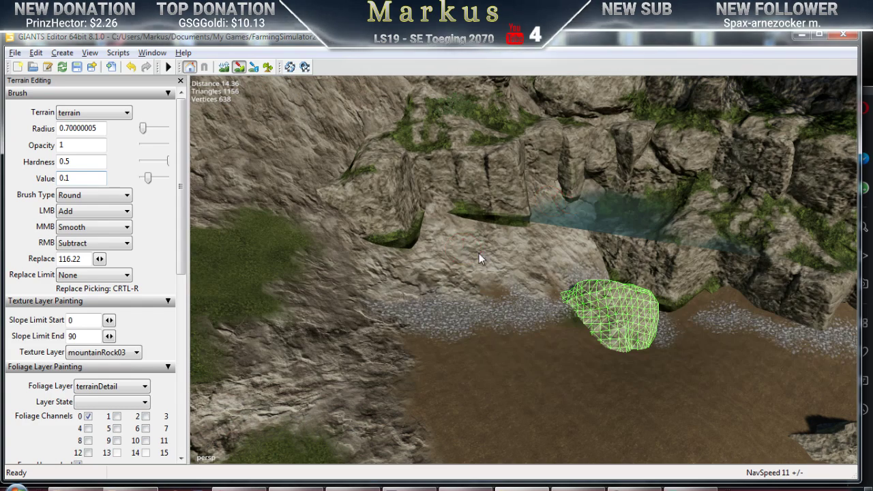
Paint mountainRock03 on the pond bed around the foot of the freestanding stone nearest the inlet
right_click_drag(479, 253, 575, 260)
right_click_drag(572, 294, 554, 312)
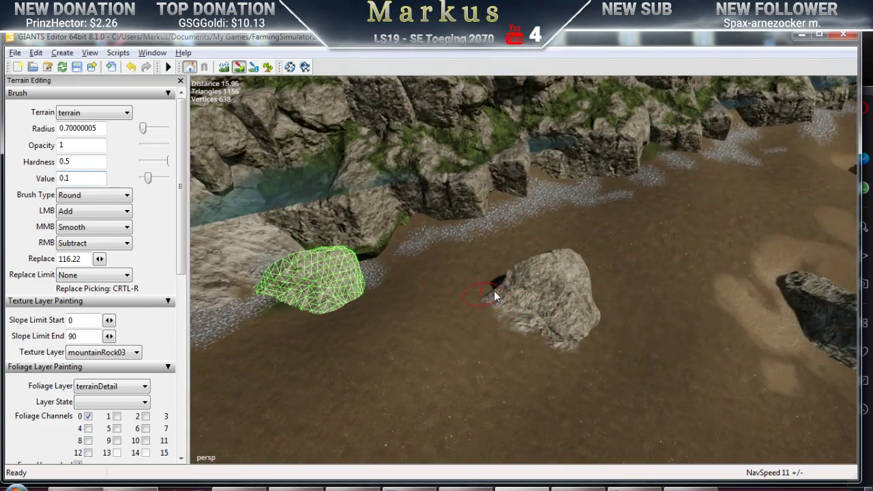
mouse_move(554, 295)
left_mouse_down()
mouse_move(580, 301)
mouse_move(588, 313)
mouse_move(574, 319)
mouse_move(573, 341)
left_mouse_up()
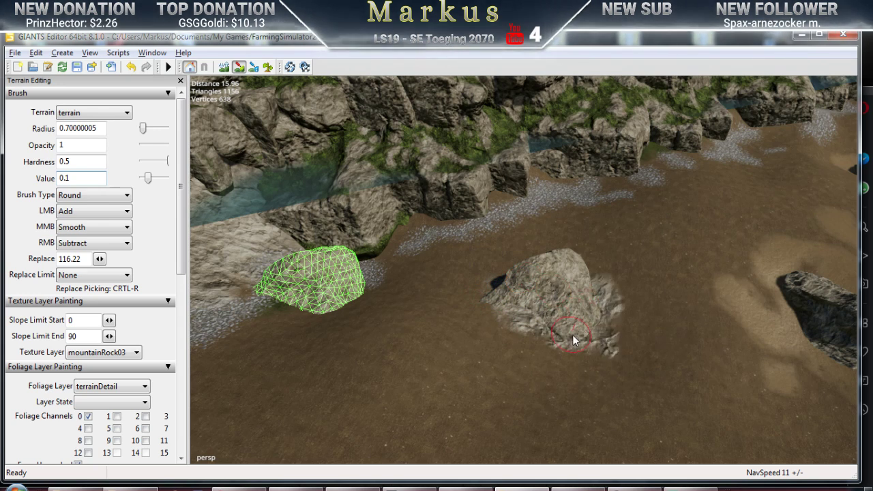
scroll(478, 305, "down", 5)
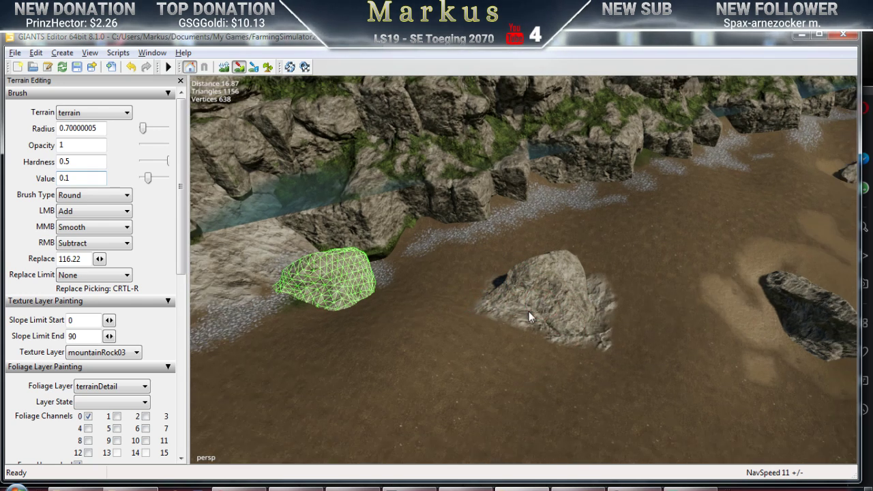
right_click_drag(564, 342, 443, 329)
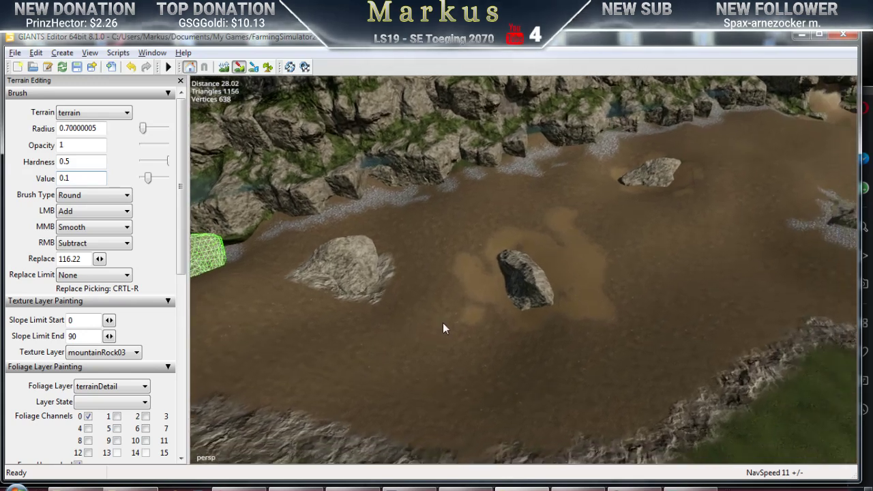
Select the water plane by the rock wall and move it back over the pond basin so the water fills it
right_click_drag(399, 179, 498, 285)
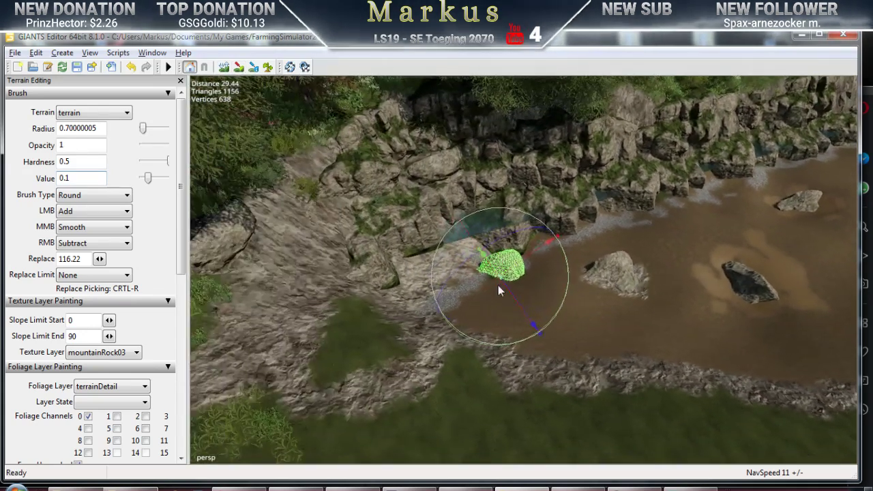
scroll(493, 227, "down", 5)
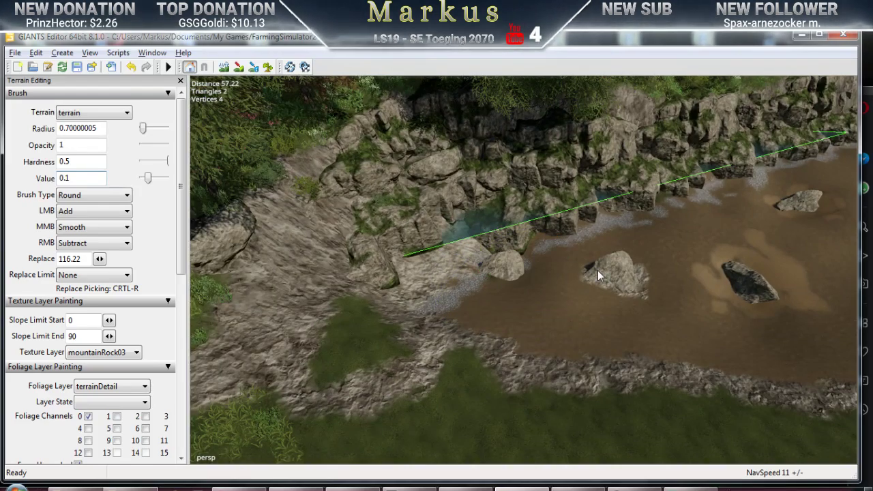
mouse_move(493, 227)
right_mouse_down()
mouse_move(409, 315)
mouse_move(326, 318)
right_mouse_up()
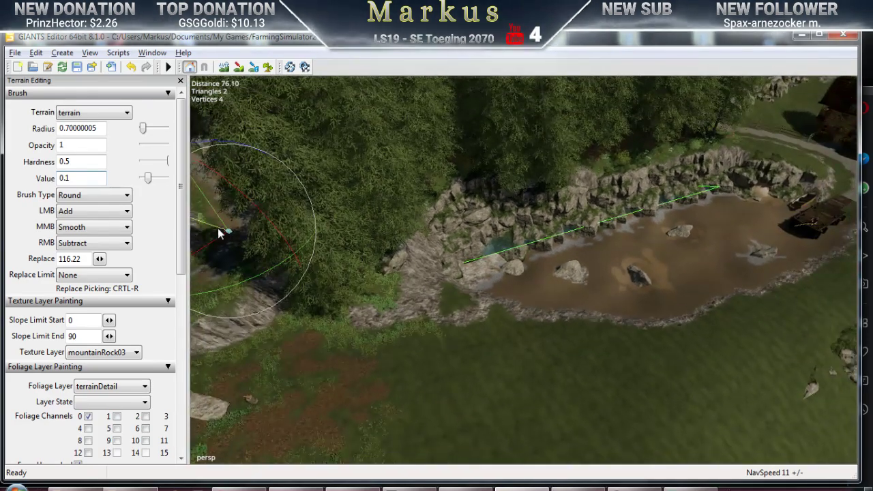
left_click_drag(223, 230, 461, 352)
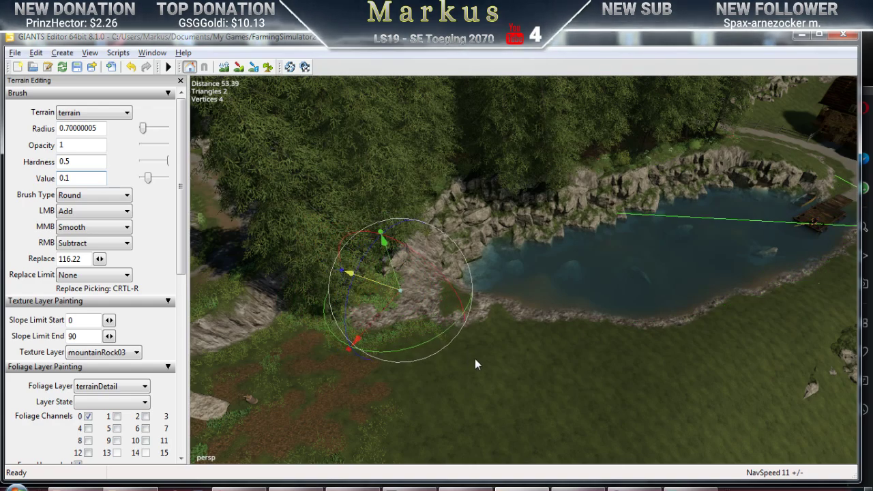
middle_click_drag(643, 345, 604, 189)
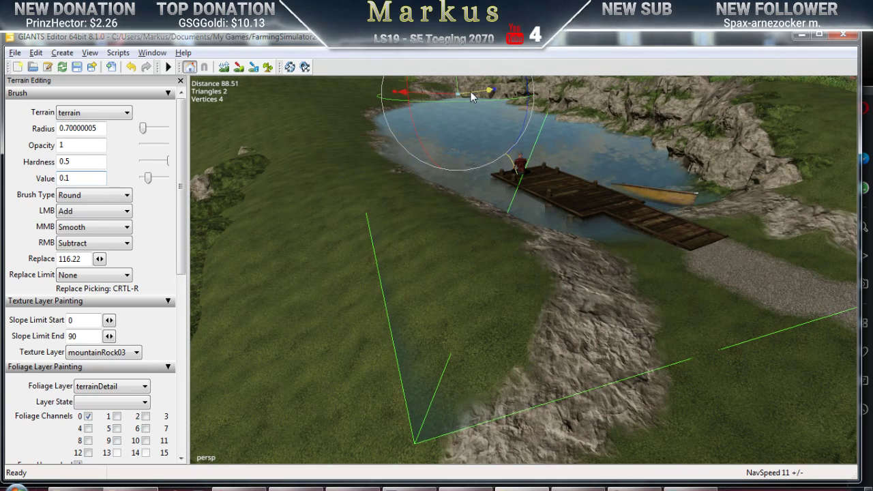
middle_click_drag(471, 91, 479, 91)
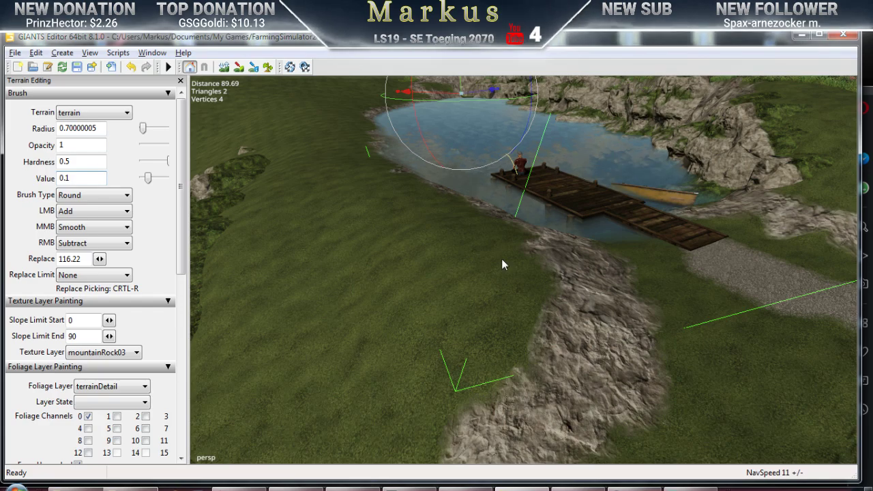
middle_click_drag(501, 258, 613, 369)
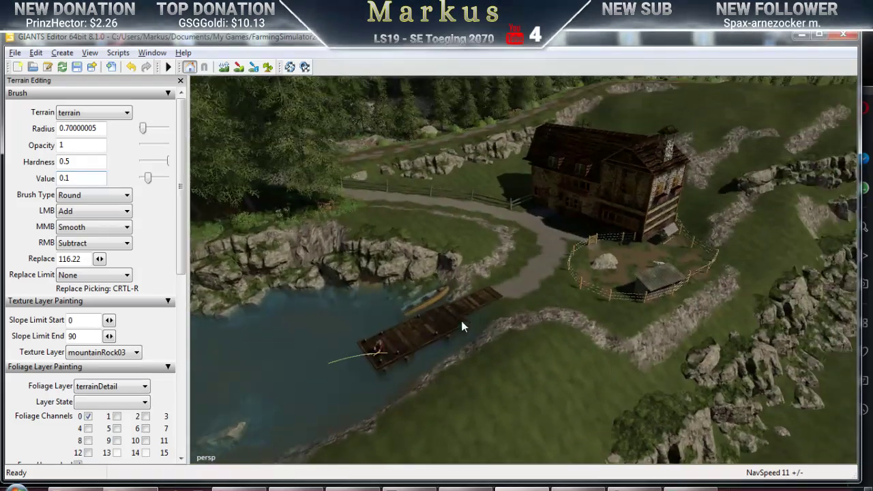
Select the stone near the fishing dock, switch the transform axes to world orientation and raise it so it stands out of the water
middle_click_drag(461, 321, 577, 296)
left_click(575, 296)
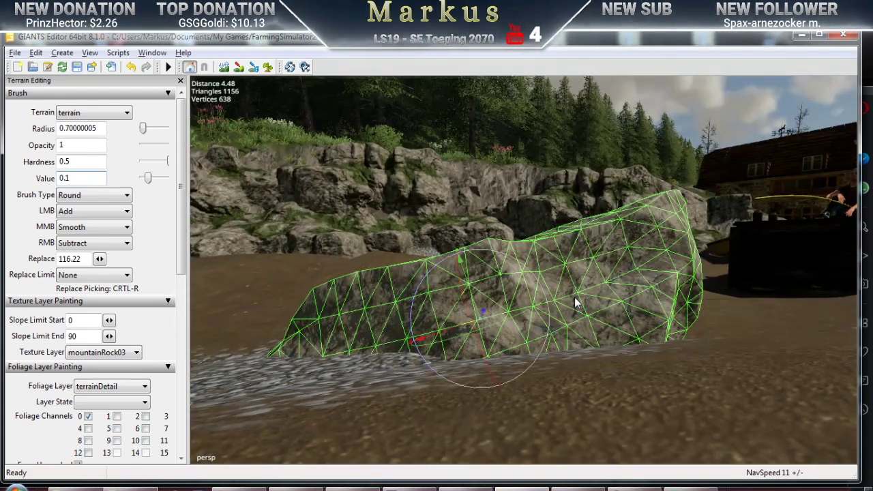
middle_click_drag(476, 309, 187, 140)
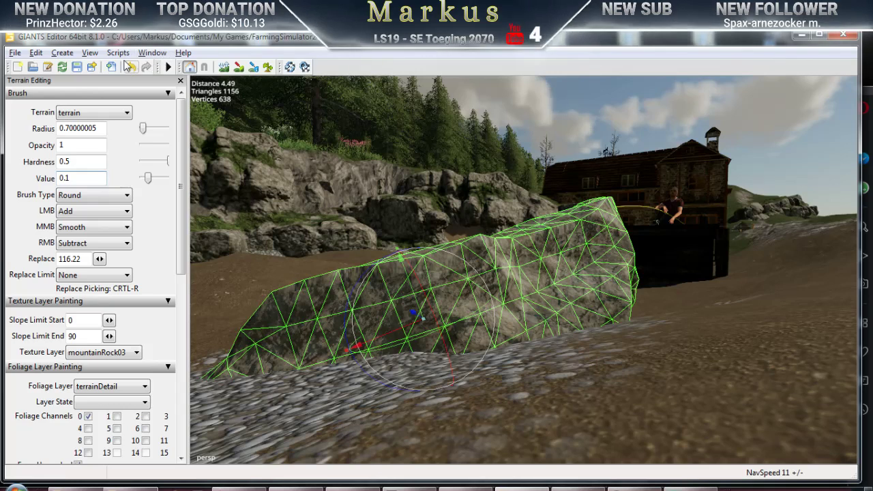
left_click(192, 68)
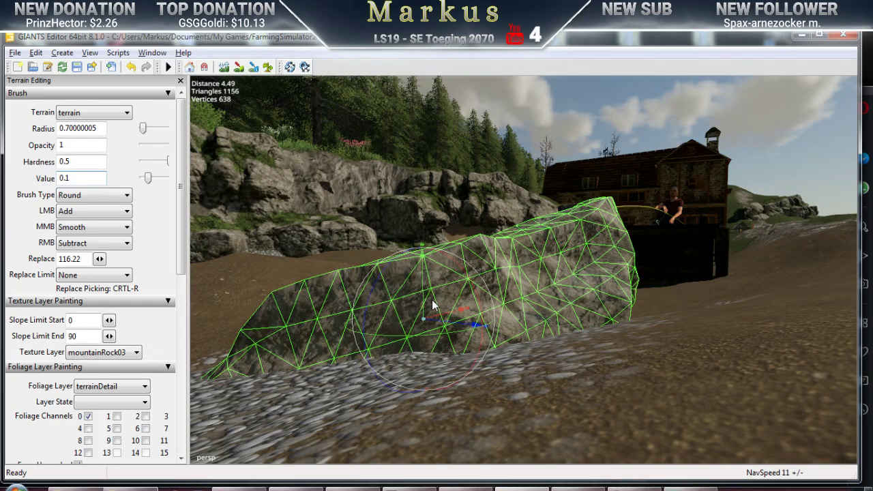
left_click_drag(424, 304, 445, 216)
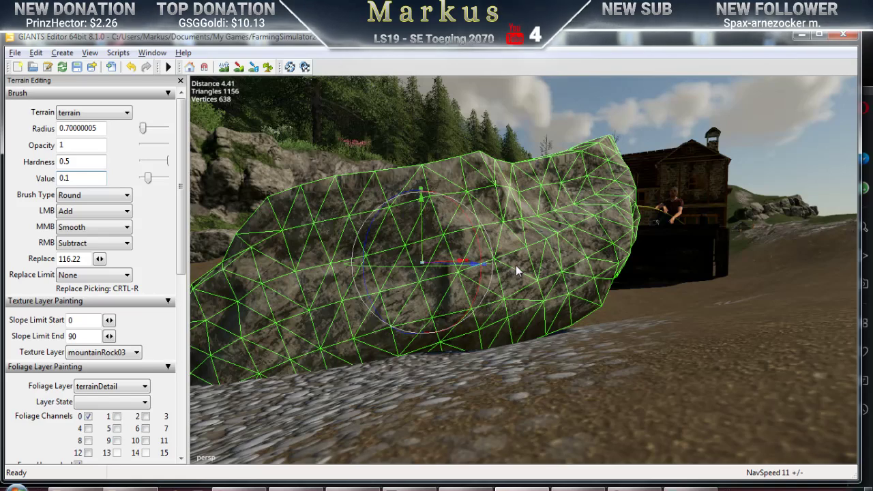
right_click_drag(516, 265, 603, 352)
left_click_drag(630, 350, 590, 117, "alt")
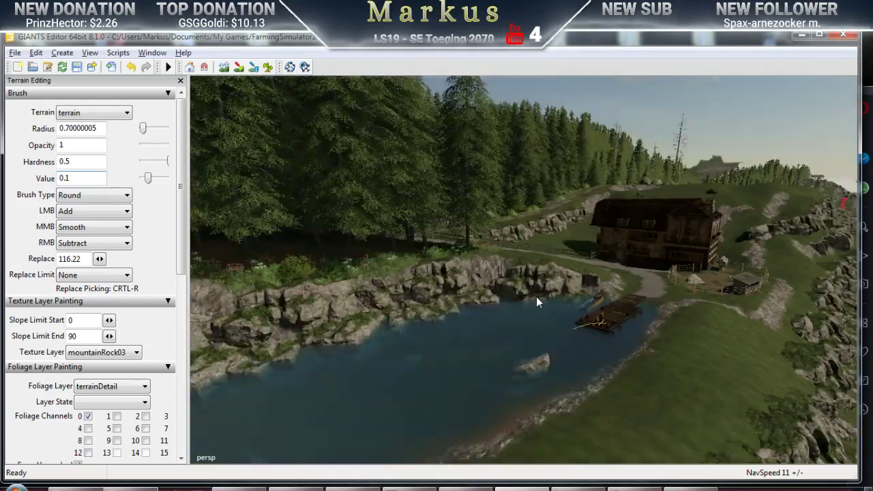
left_click_drag(536, 297, 541, 213, "alt")
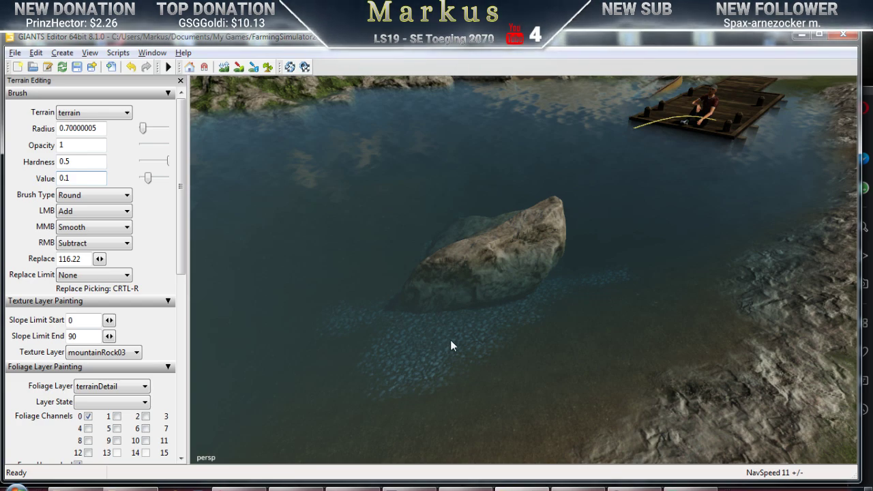
Locate the reeds and lily pads along the rocky shore of the other pond and select that water plant object
mouse_move(442, 304)
right_mouse_down()
mouse_move(573, 293)
mouse_move(451, 319)
mouse_move(367, 350)
mouse_move(443, 334)
mouse_move(456, 261)
mouse_move(442, 225)
mouse_move(483, 313)
mouse_move(433, 324)
mouse_move(601, 306)
mouse_move(504, 312)
mouse_move(555, 319)
mouse_move(525, 320)
mouse_move(595, 316)
mouse_move(522, 305)
mouse_move(544, 309)
mouse_move(375, 307)
mouse_move(525, 306)
mouse_move(456, 307)
right_mouse_up()
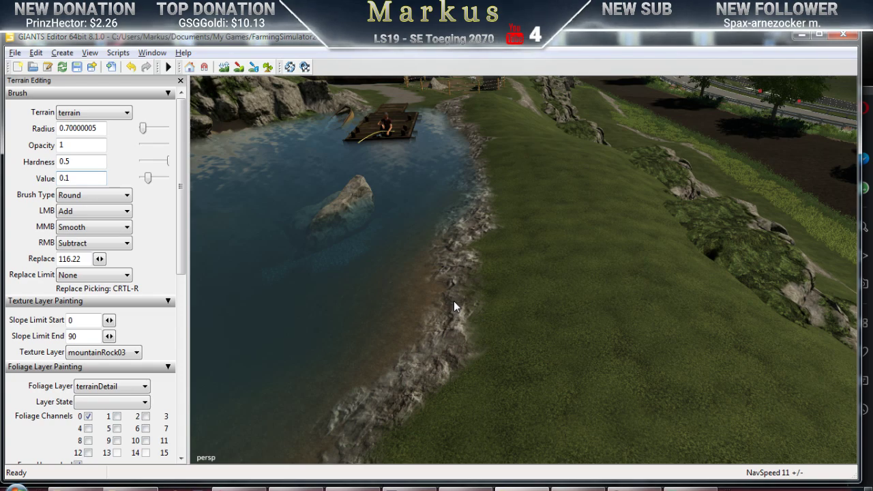
right_click_drag(453, 301, 552, 415)
right_click_drag(313, 309, 601, 302)
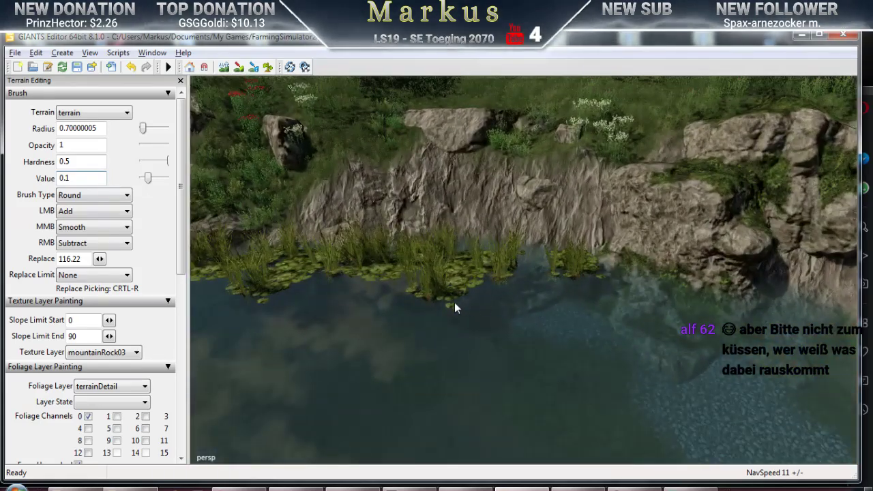
right_click_drag(482, 332, 559, 292)
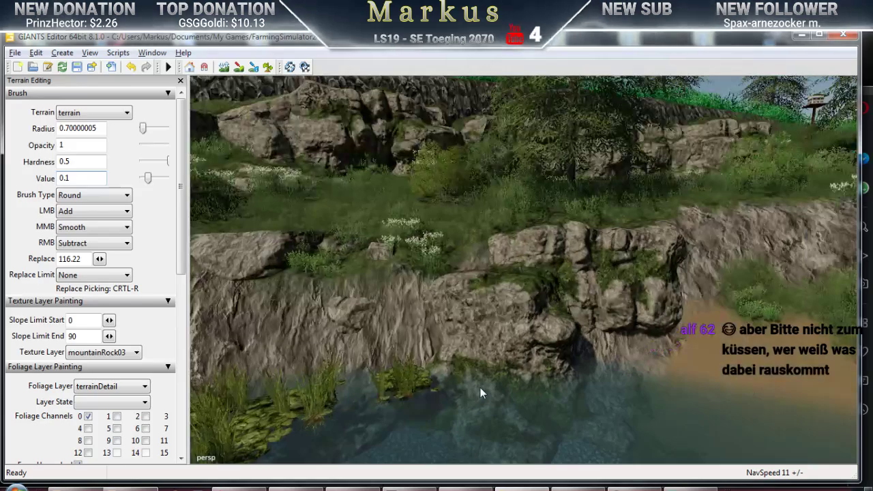
right_click_drag(480, 389, 592, 342)
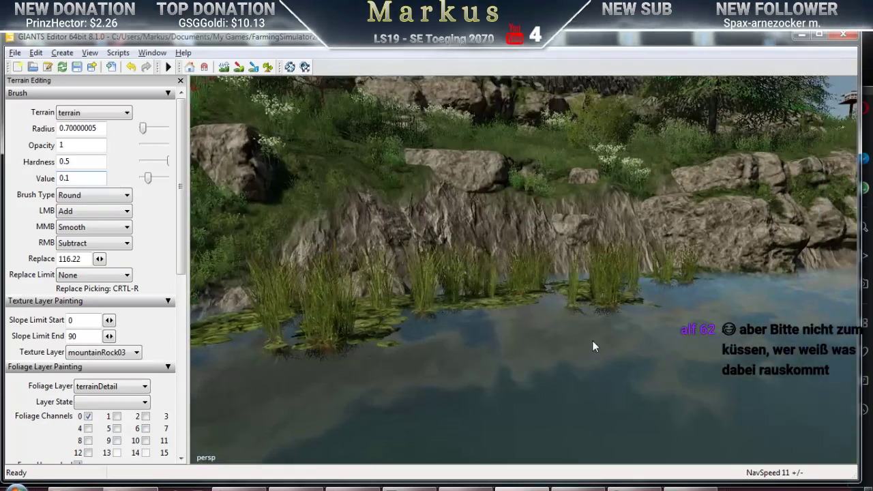
left_click(611, 289)
Replace the Terrain Editing window with the Scenegraph and place waterplantsReed in the pond's inlet by the rock wall using interactive placement
right_click_drag(610, 289, 498, 322)
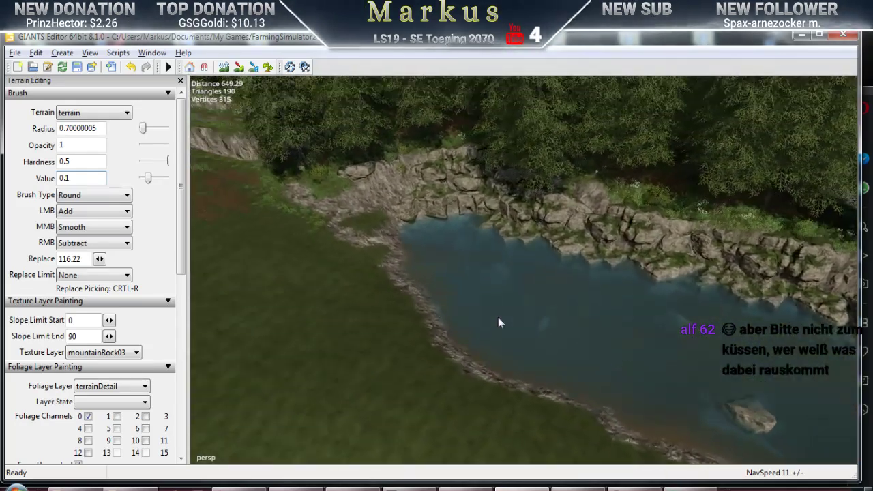
right_click_drag(419, 314, 458, 344)
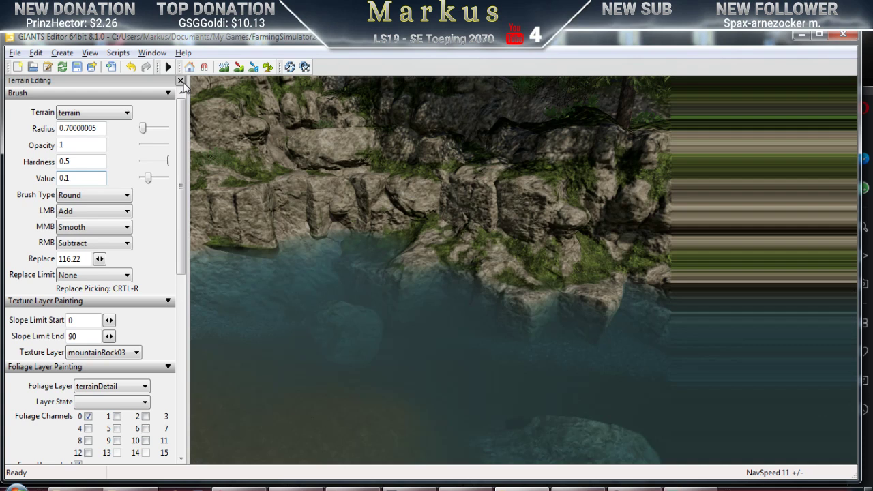
left_click(181, 81)
left_click(151, 52)
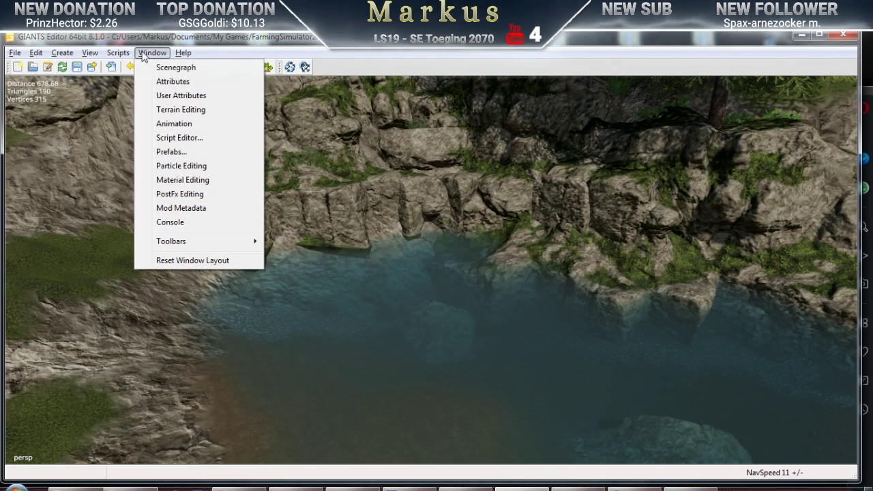
left_click(176, 67)
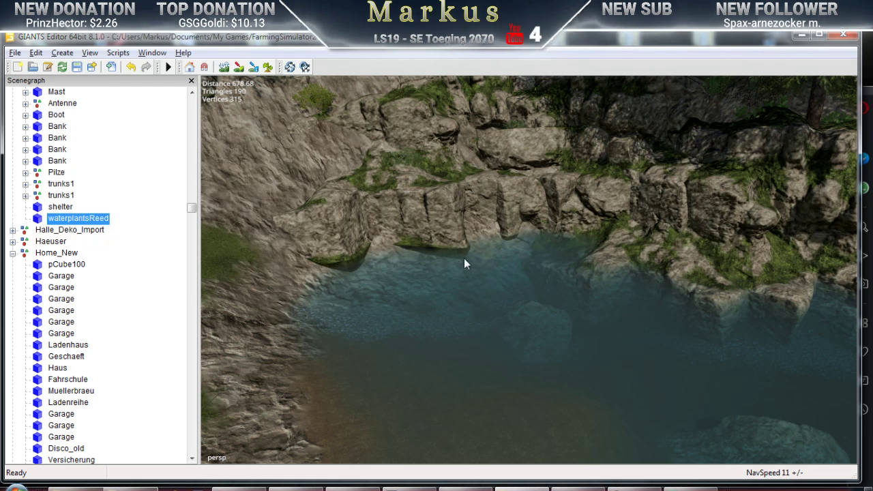
key("ctrl+i")
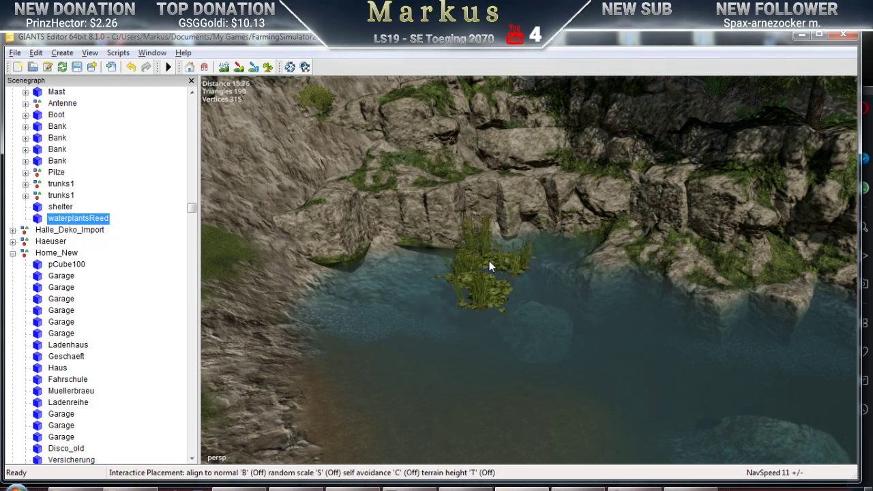
left_click(489, 264)
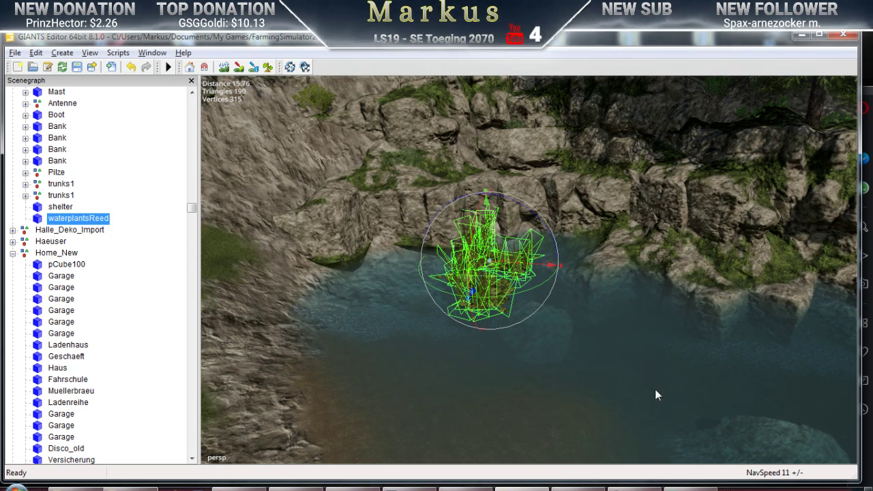
right_click_drag(601, 366, 468, 333)
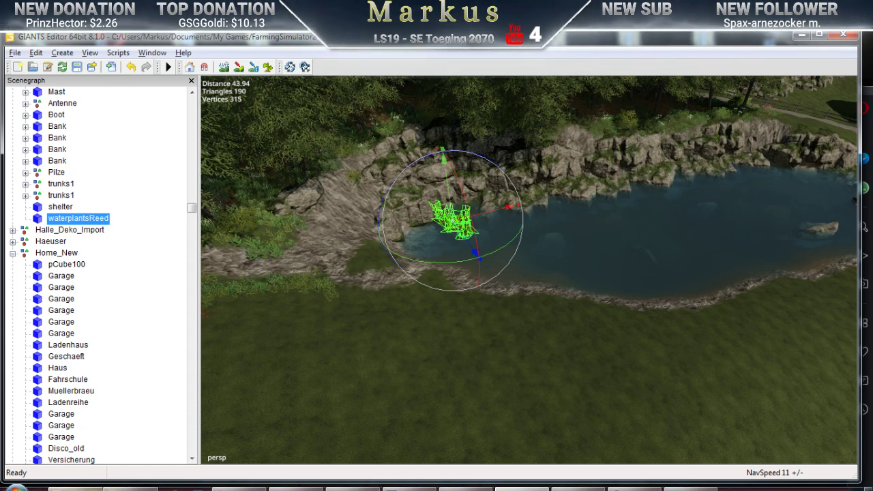
Switch to the file manager and open map01 from FarmingSimulator2017/LS19/maps in GIANTS Editor version 7.1.0
left_click(184, 486)
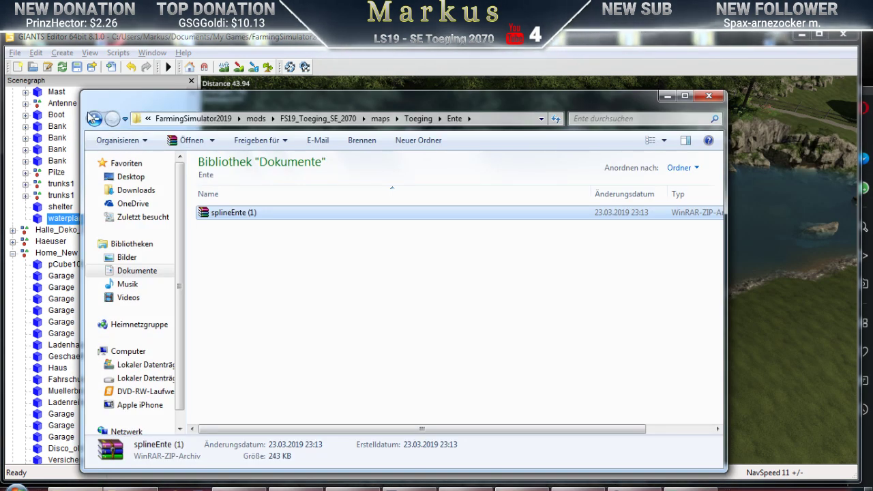
left_click(667, 96)
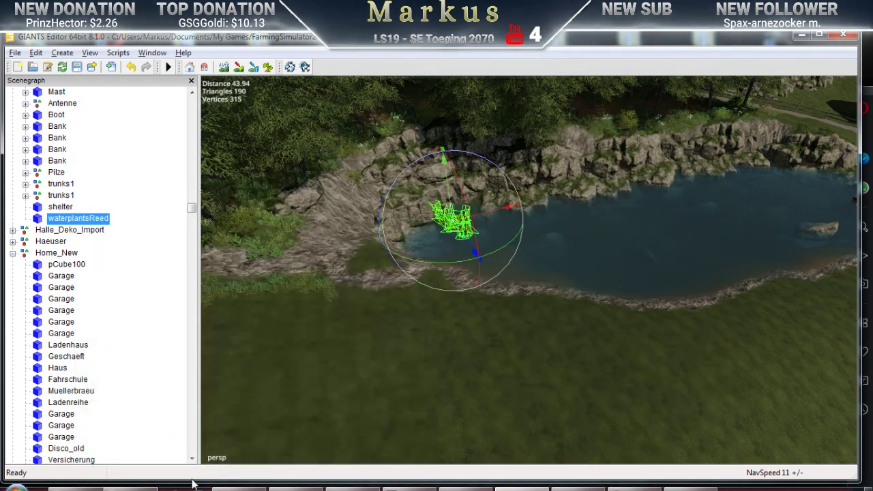
left_click(130, 486)
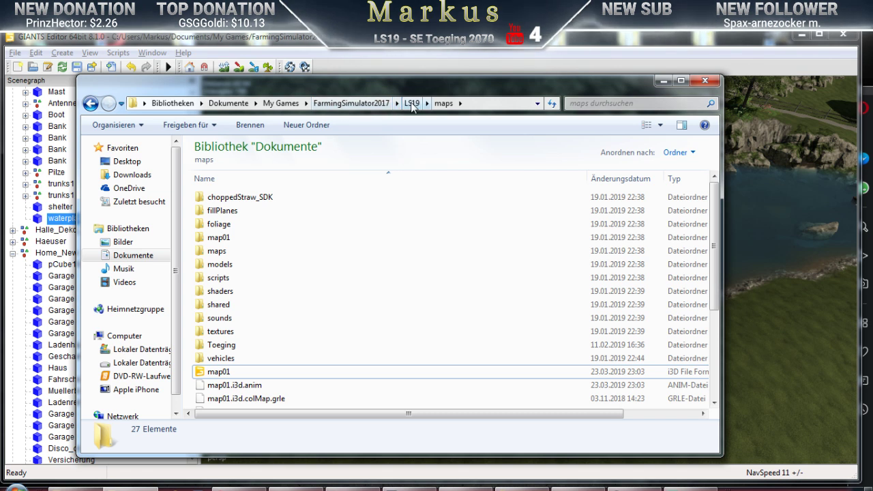
double_click(250, 372)
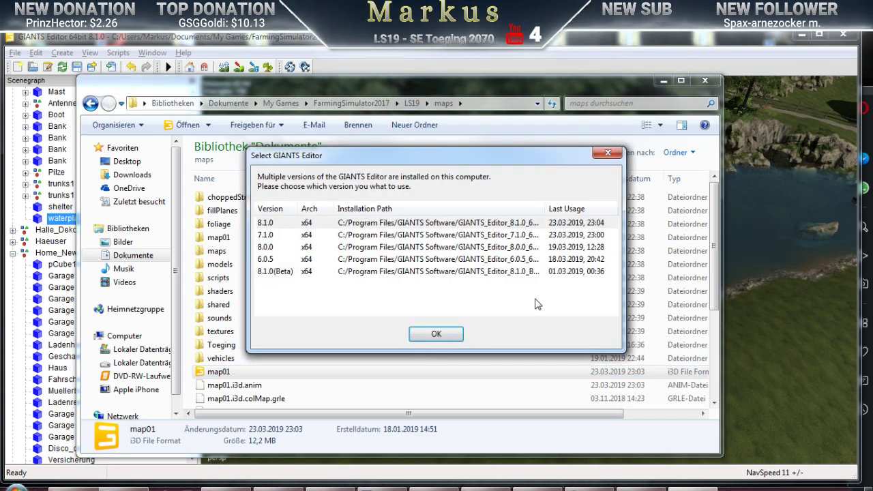
left_click(445, 236)
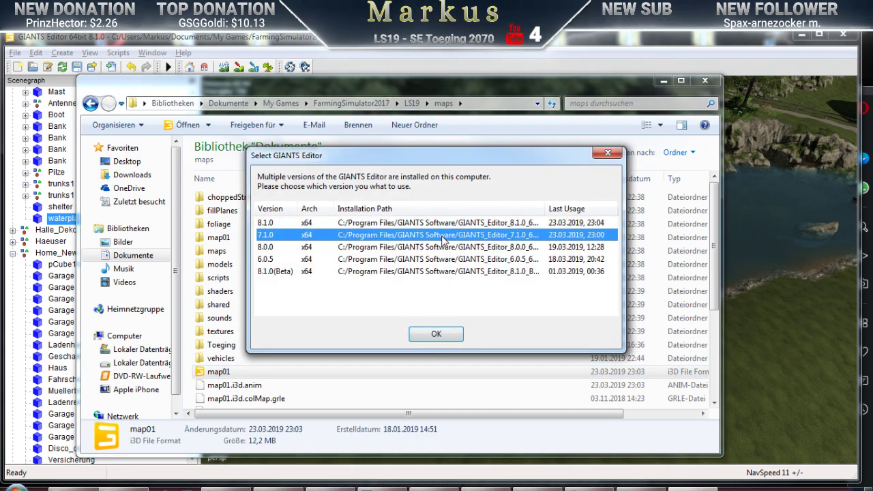
left_click(435, 333)
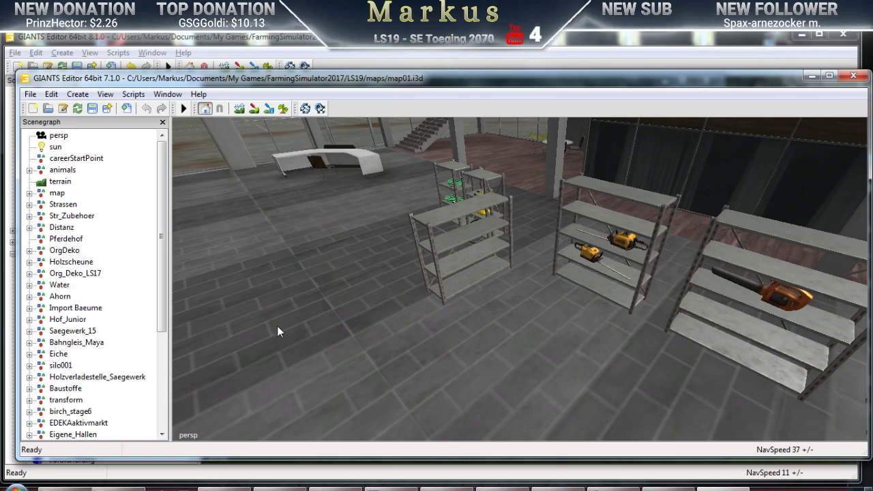
right_click_drag(649, 297, 544, 254)
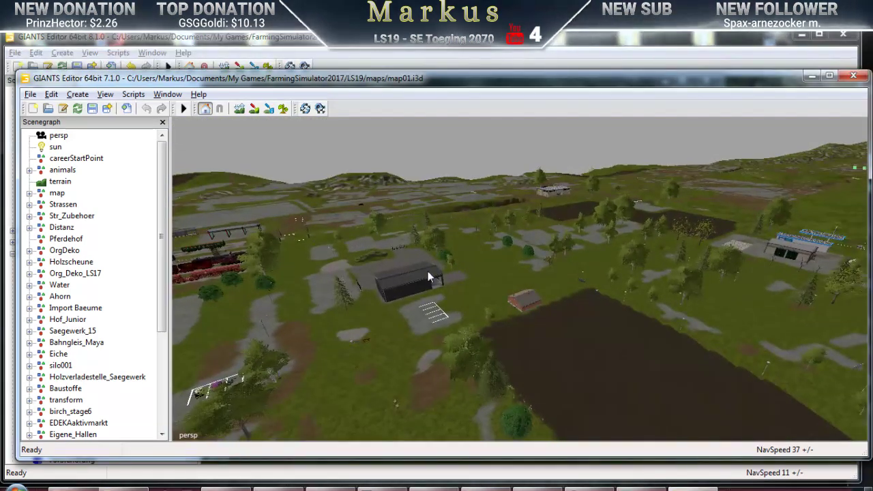
Inspect the pond basin in the FarmingSimulator2017/LS19 map and close that map without saving changes
right_click_drag(428, 271, 508, 258)
right_click_drag(451, 292, 480, 312)
right_click_drag(382, 319, 415, 300)
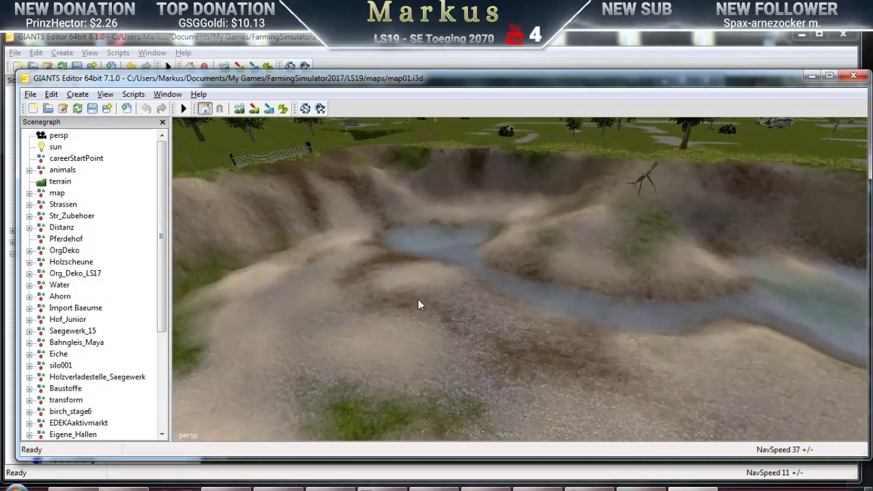
left_click(854, 75)
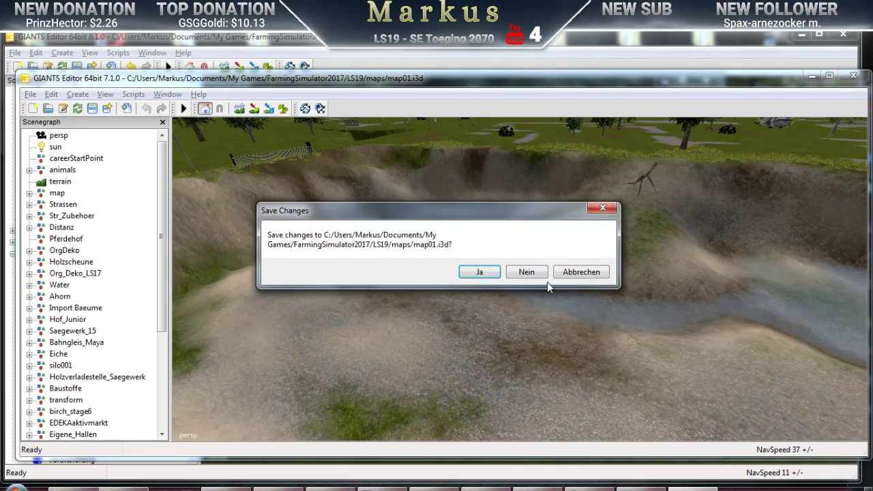
left_click(524, 271)
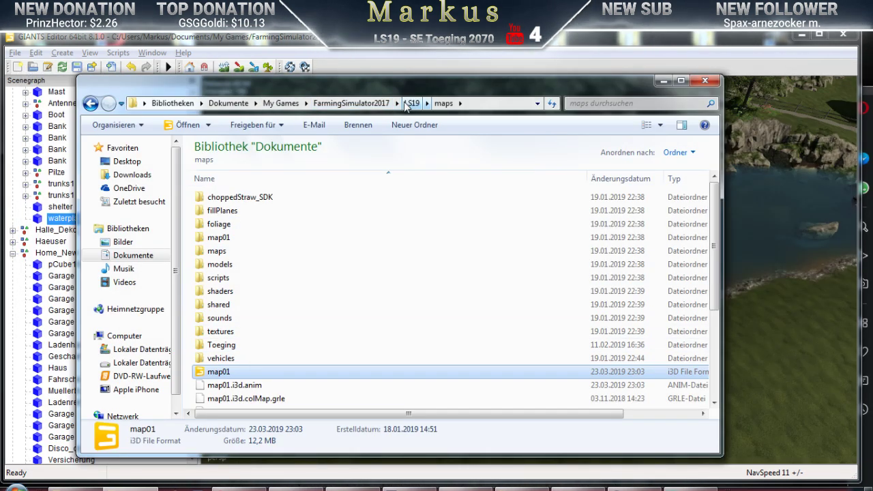
Open map01 from FarmingSimulator2017/mods_Privat/Neuer Ordner (2)/maps in GIANTS Editor version 7.1.0
left_click(352, 103)
double_click(218, 225)
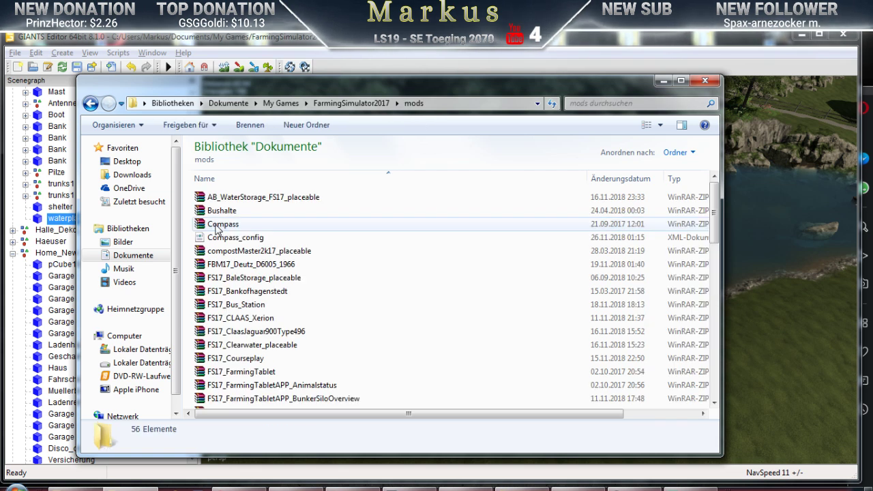
key("BackSpace")
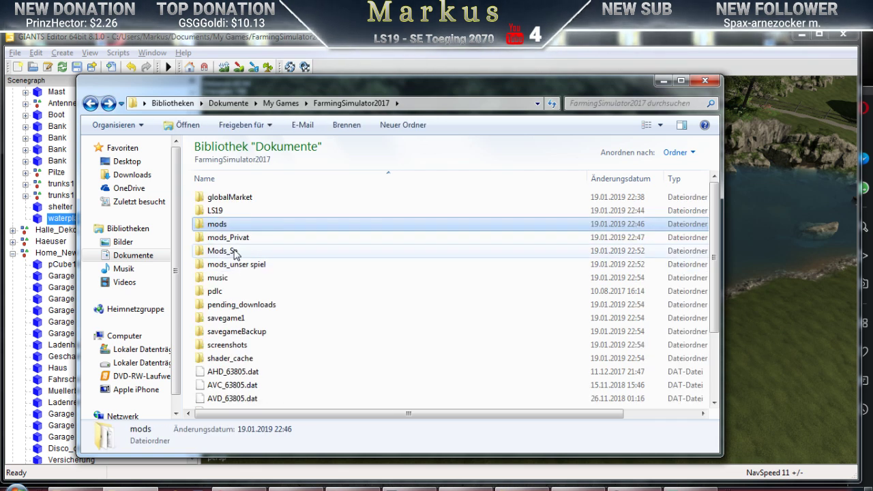
double_click(226, 237)
double_click(217, 211)
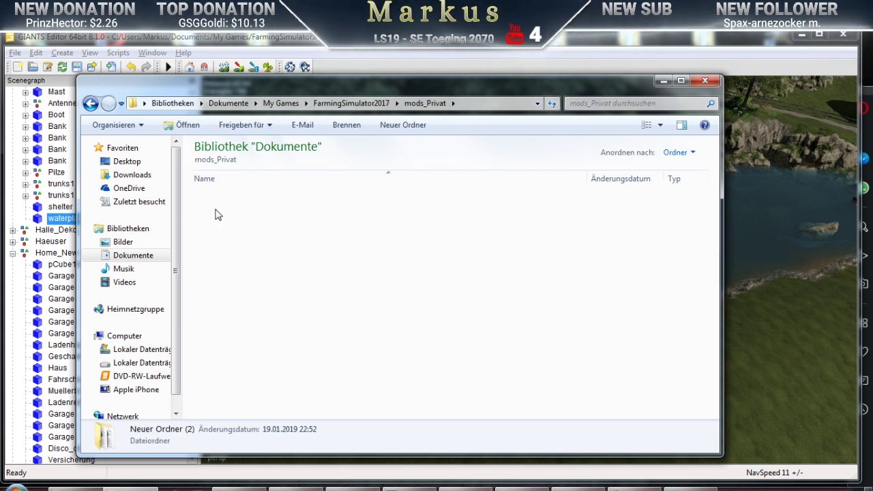
double_click(211, 196)
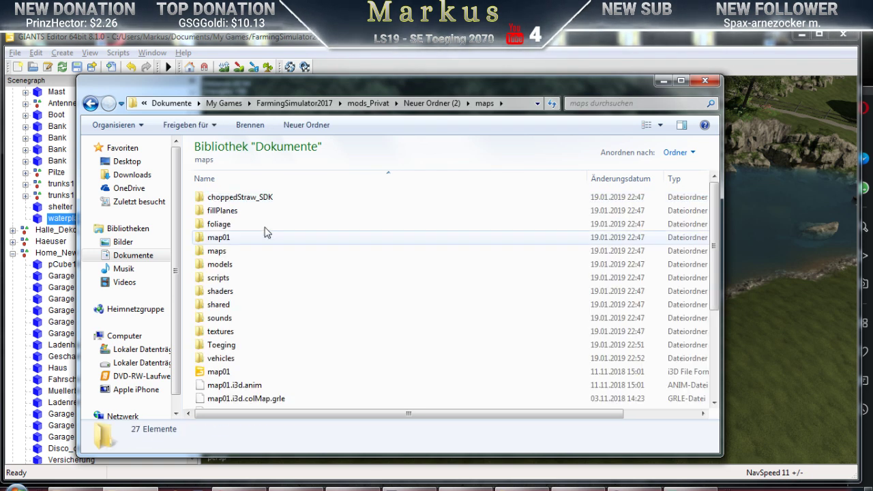
double_click(217, 372)
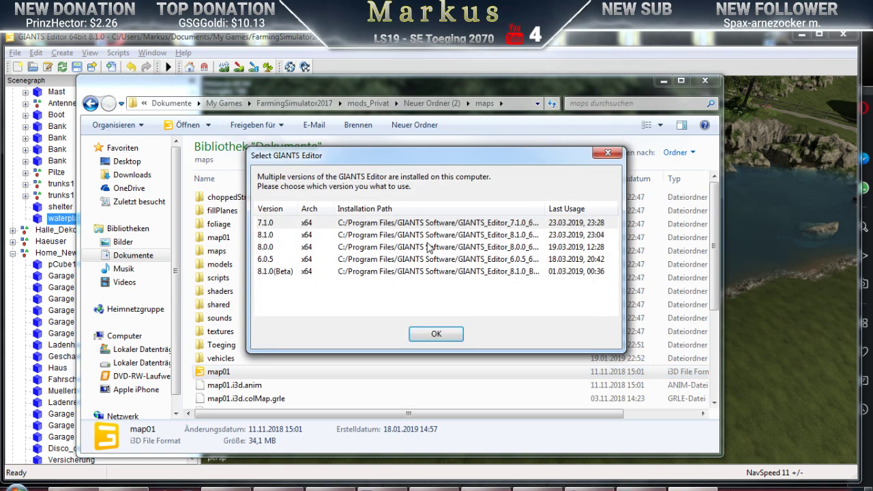
left_click(437, 225)
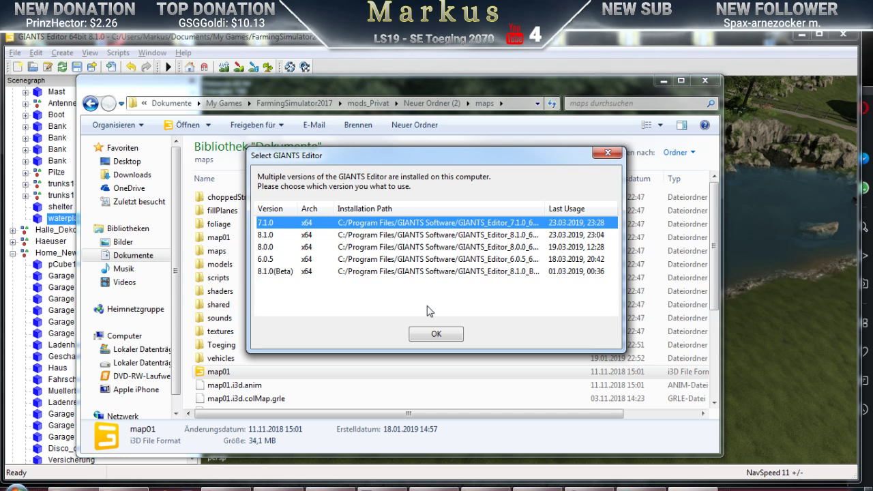
left_click(434, 334)
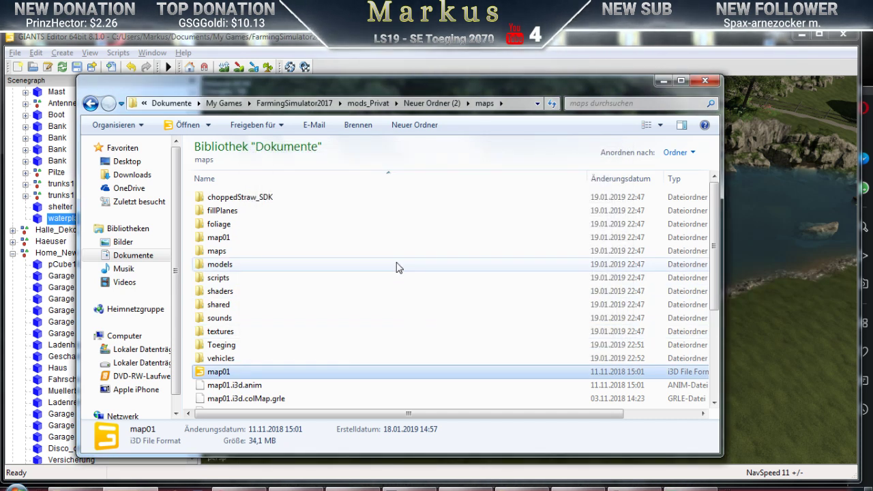
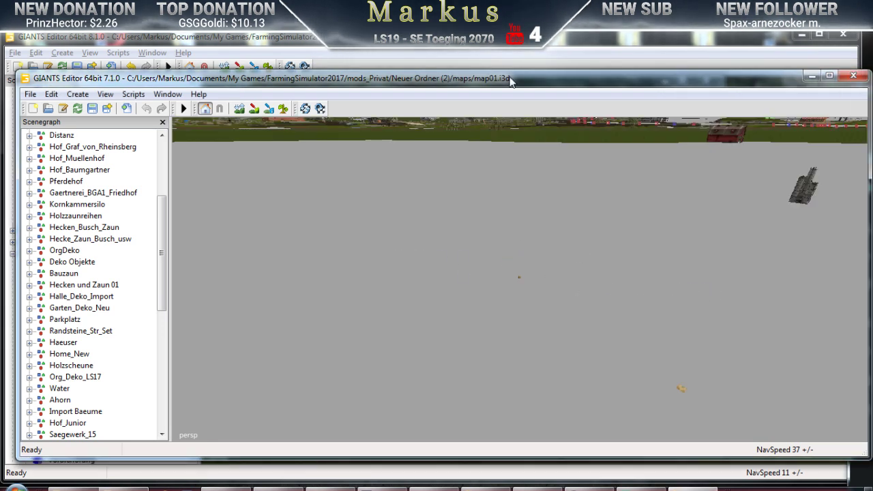
Locate the pond near the village in this map and examine the frogs sitting on its large rocks
key("w")
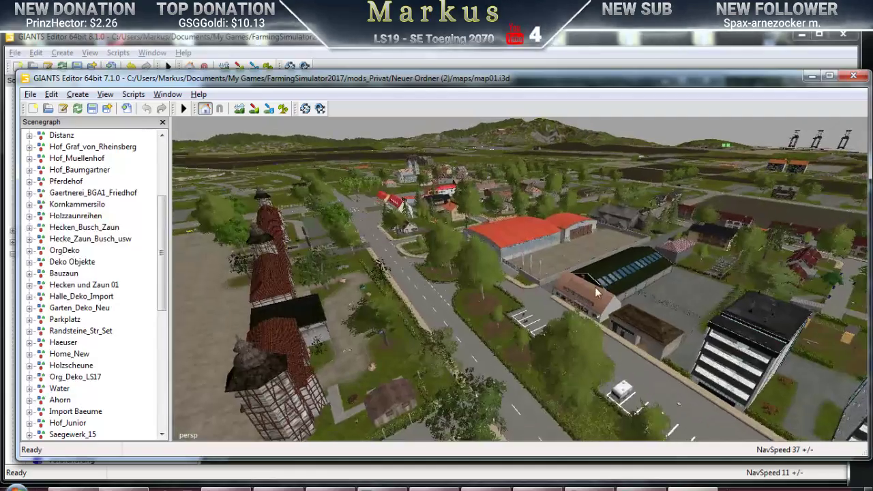
key("s")
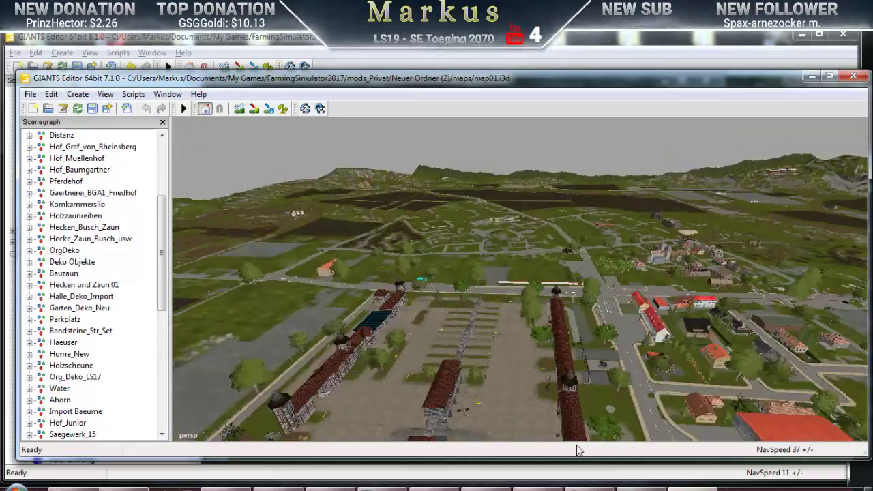
key("w")
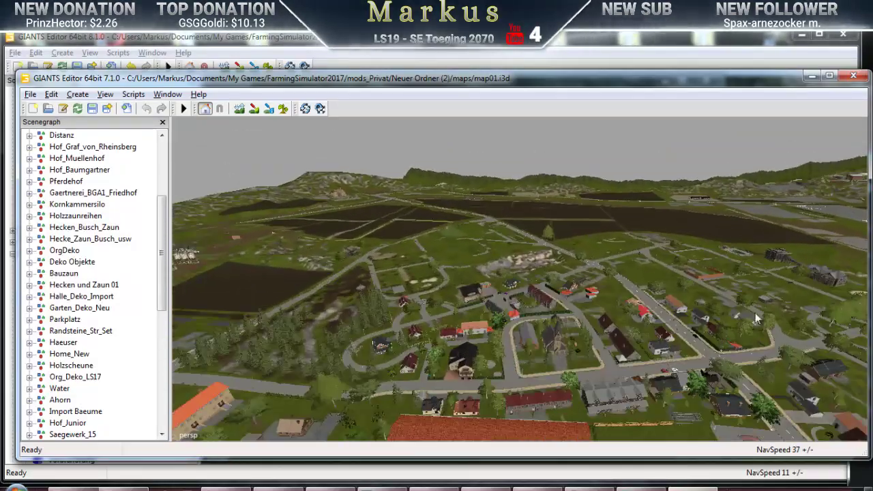
key("w")
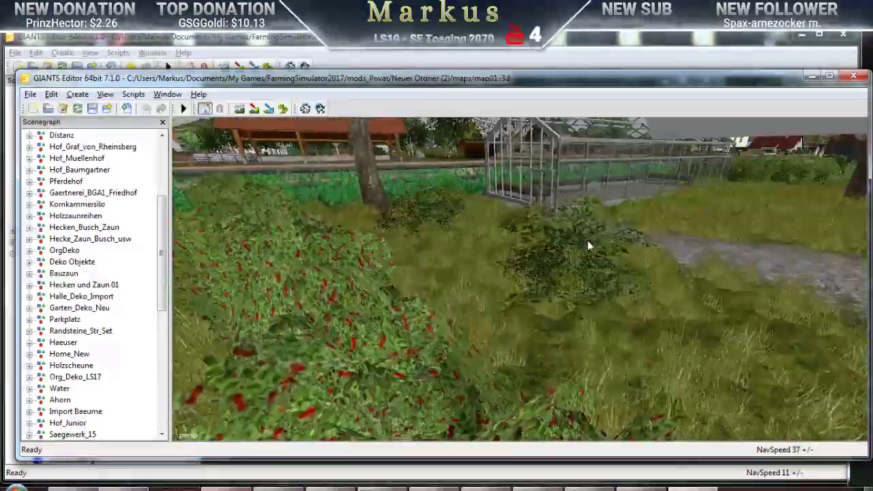
key("s")
key("w")
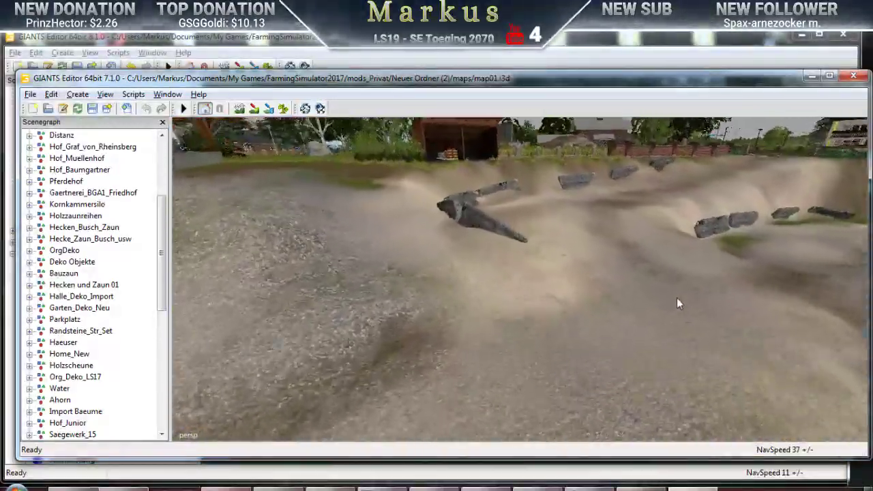
key("w")
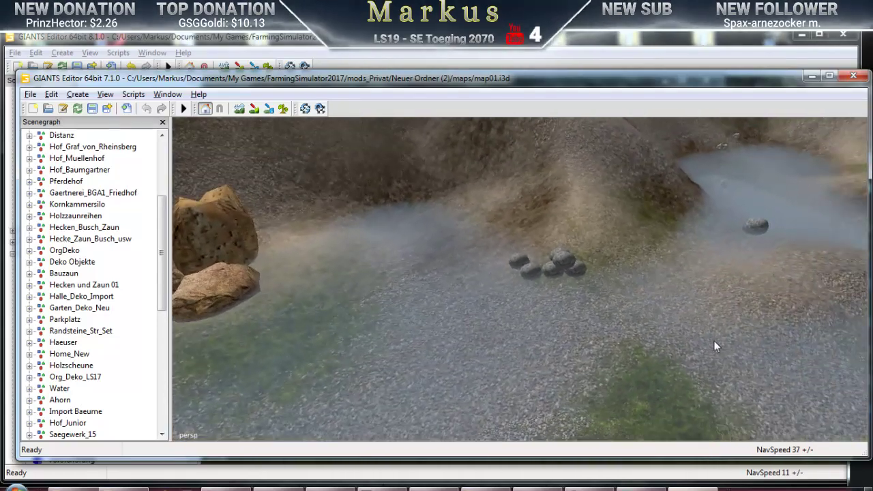
right_click_drag(714, 347, 496, 341)
key("w")
key("w")
key("a")
key("w")
right_click_drag(534, 378, 528, 354)
key("s")
key("w")
key("s")
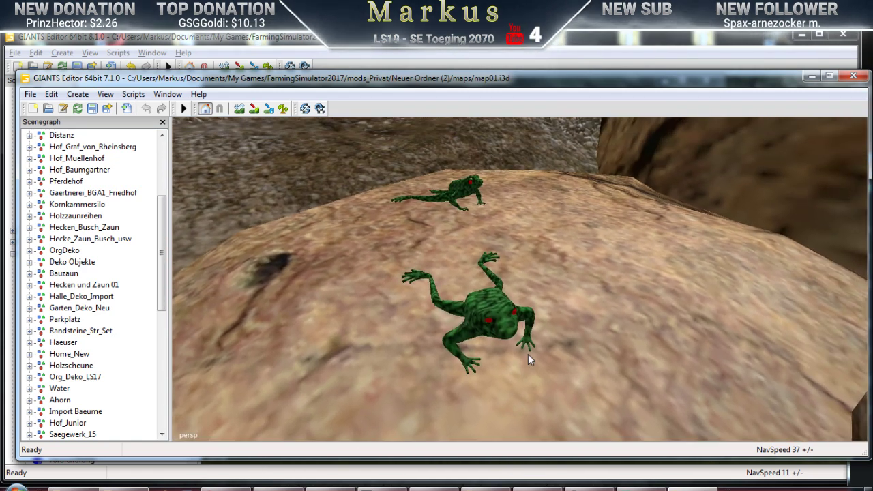
Select the front frog on the rock and switch the selection to its parent group holding the body and both irises
left_click(491, 320)
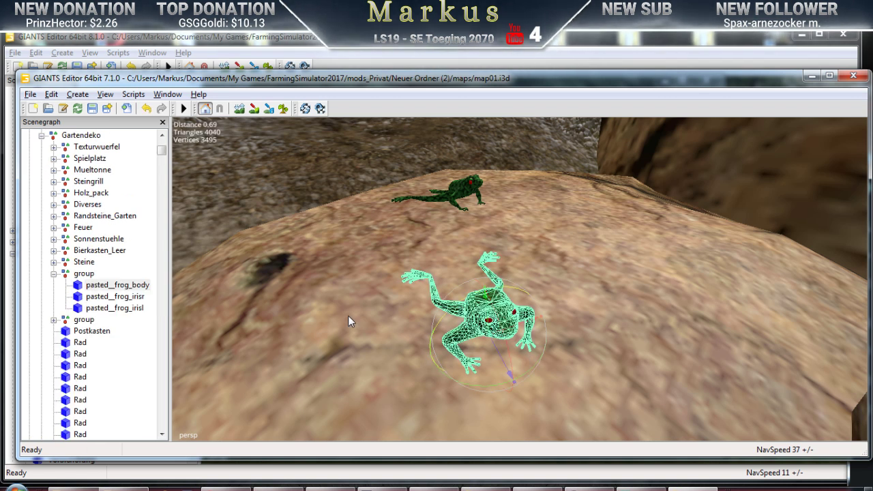
left_click(113, 298)
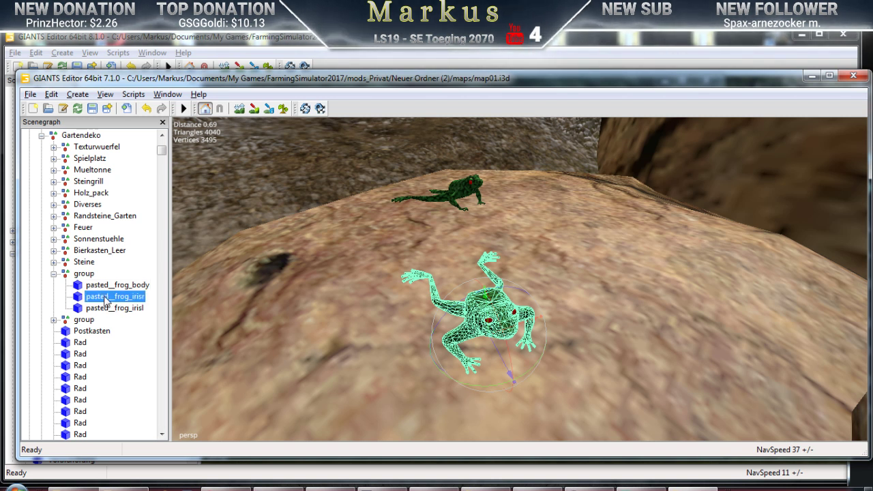
left_click_drag(114, 303, 81, 275)
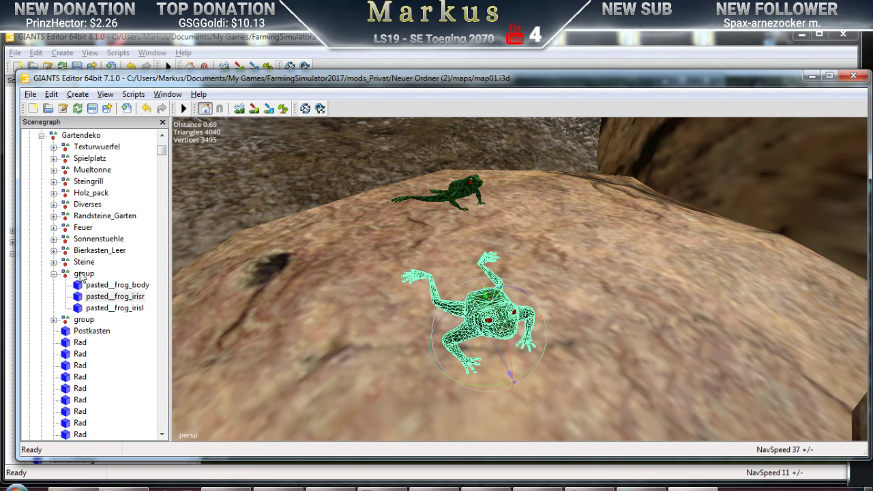
left_click(82, 275)
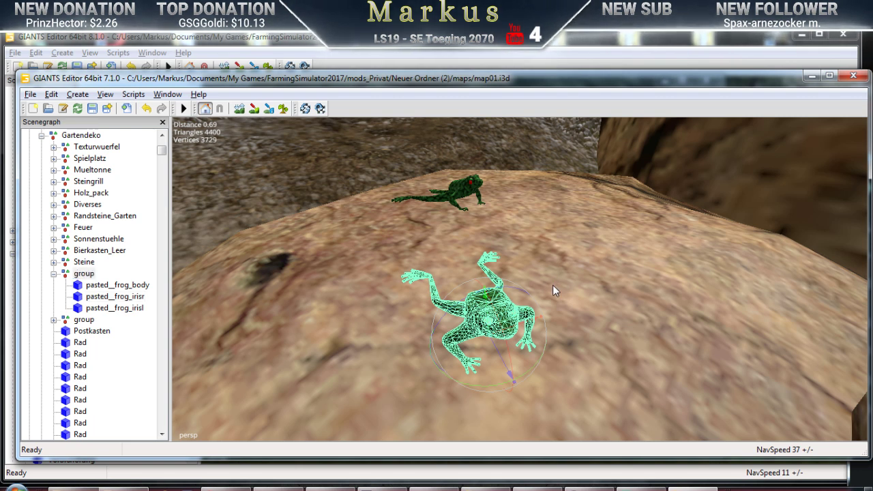
scroll(553, 284, "down", 10)
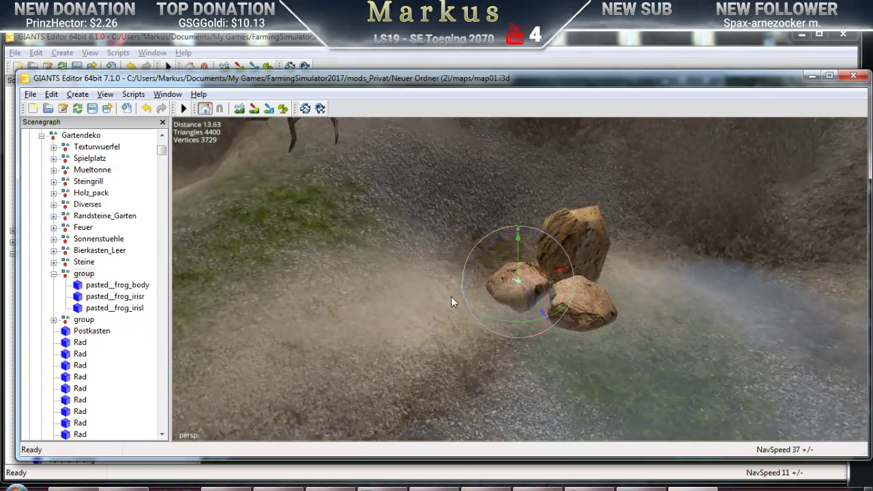
mouse_move(451, 296)
right_mouse_down()
mouse_move(583, 287)
mouse_move(657, 295)
mouse_move(720, 283)
mouse_move(575, 297)
mouse_move(267, 288)
mouse_move(298, 272)
mouse_move(499, 282)
mouse_move(455, 279)
right_mouse_up()
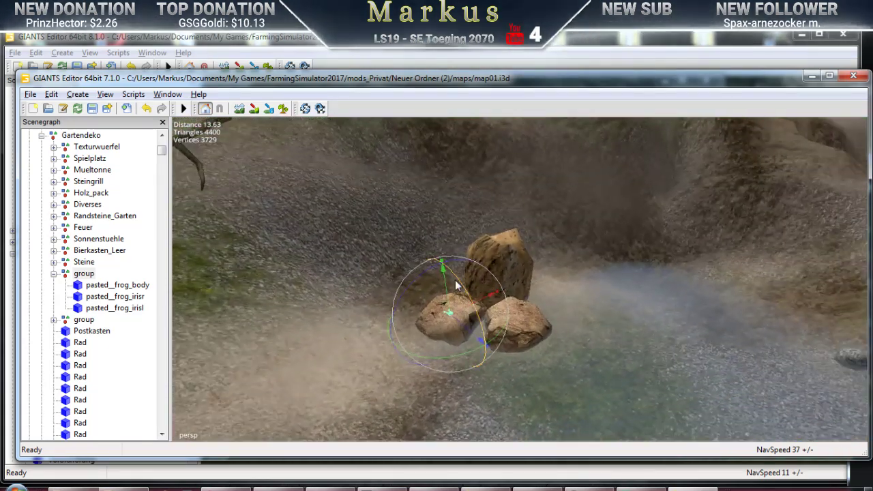
Start exporting the selected frog group with its files and create and open a new folder Frosch inside maps/Toeging
left_click(30, 95)
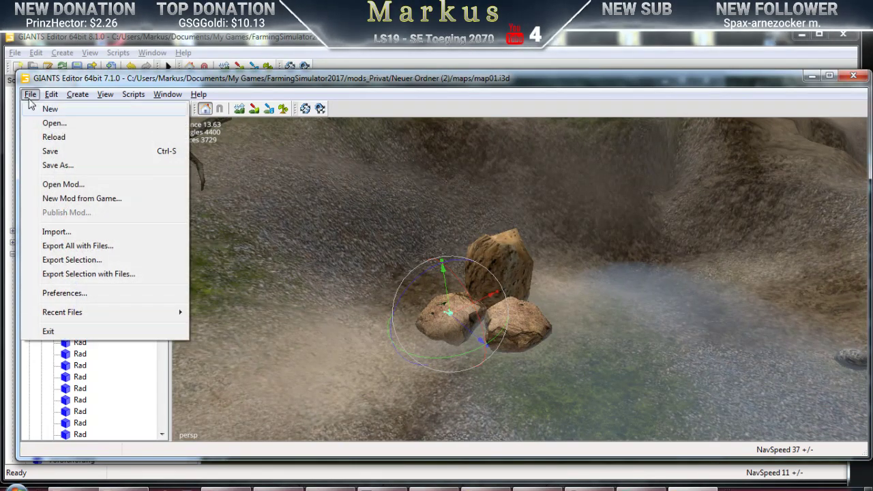
left_click(84, 273)
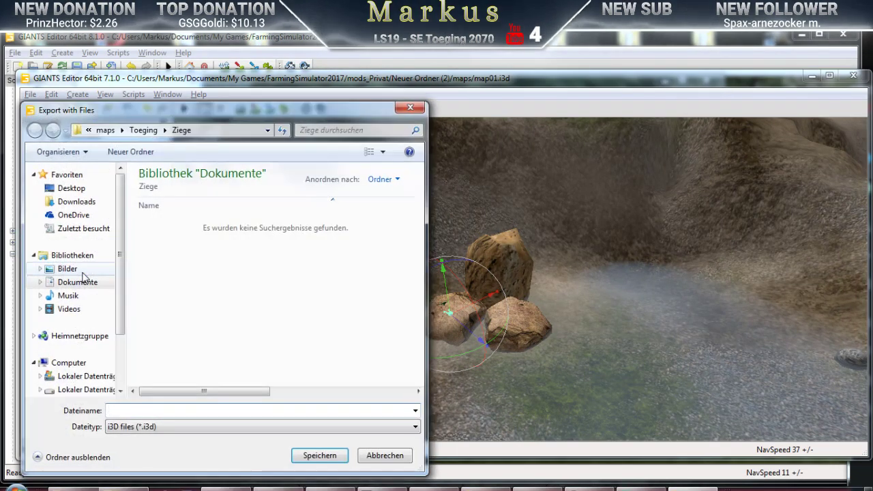
left_click(151, 135)
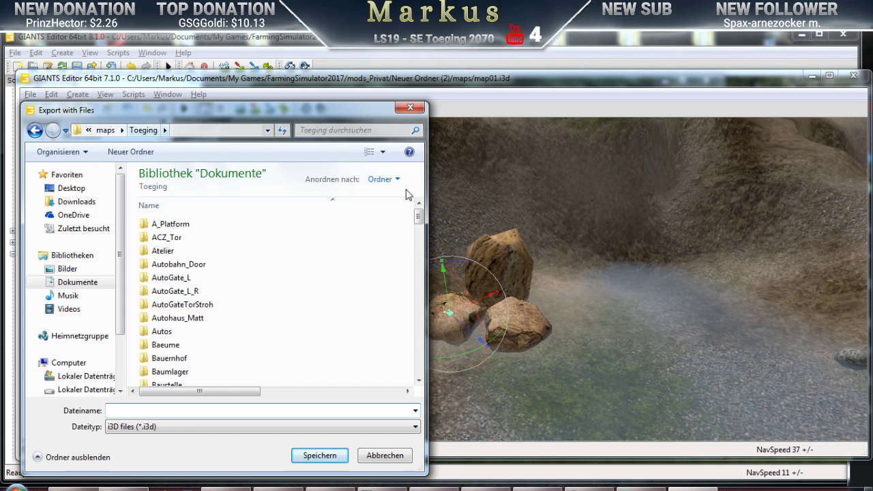
left_click(124, 153)
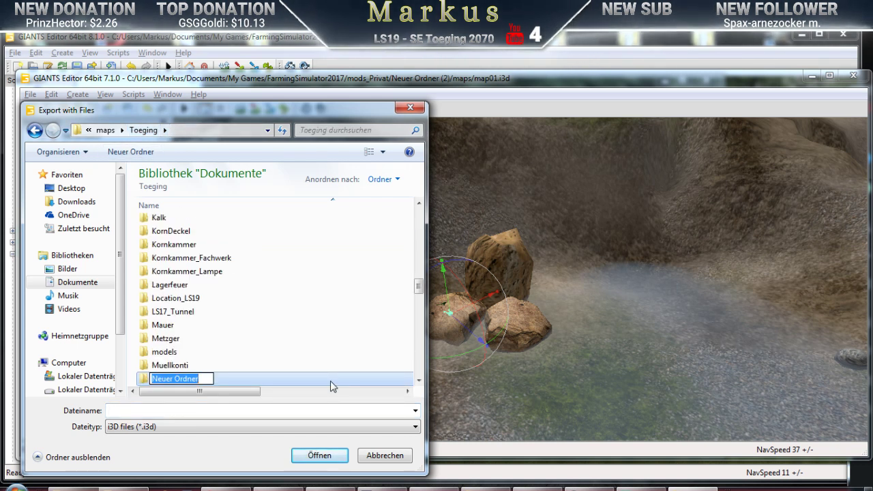
type("Frosch")
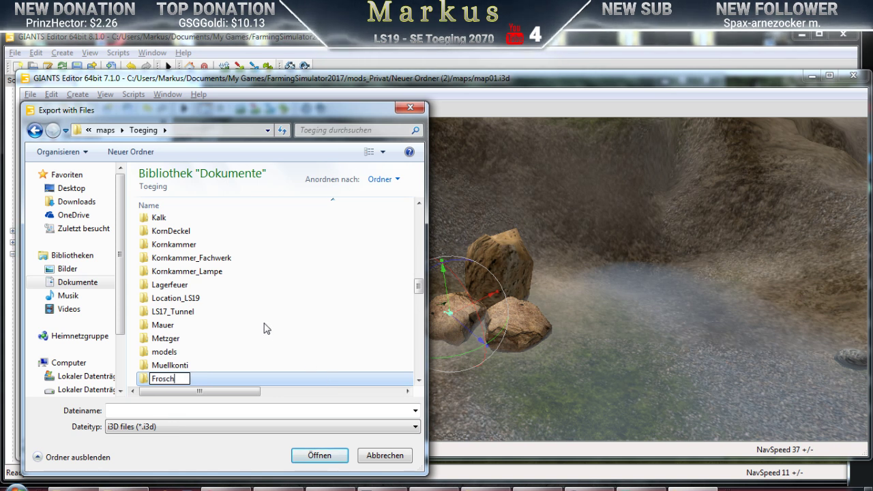
key("Return")
double_click(164, 262)
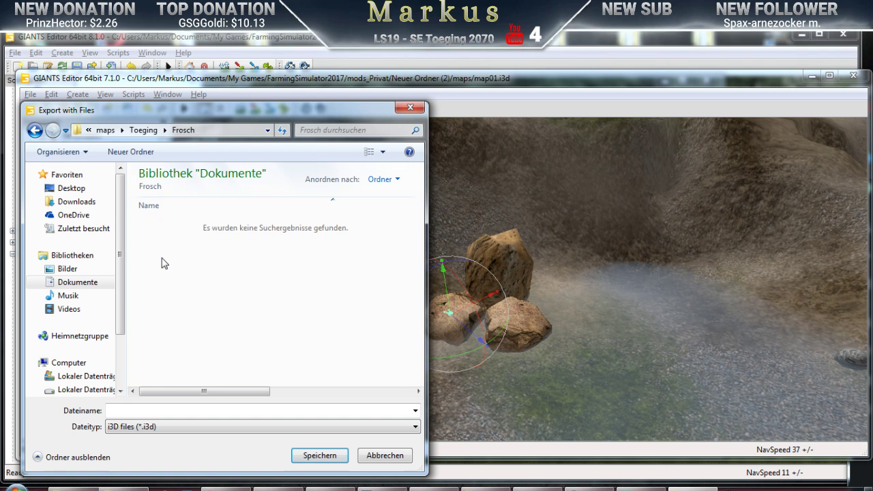
Save the export as Frosch in i3d format and include the parent directory structure
left_click(122, 412)
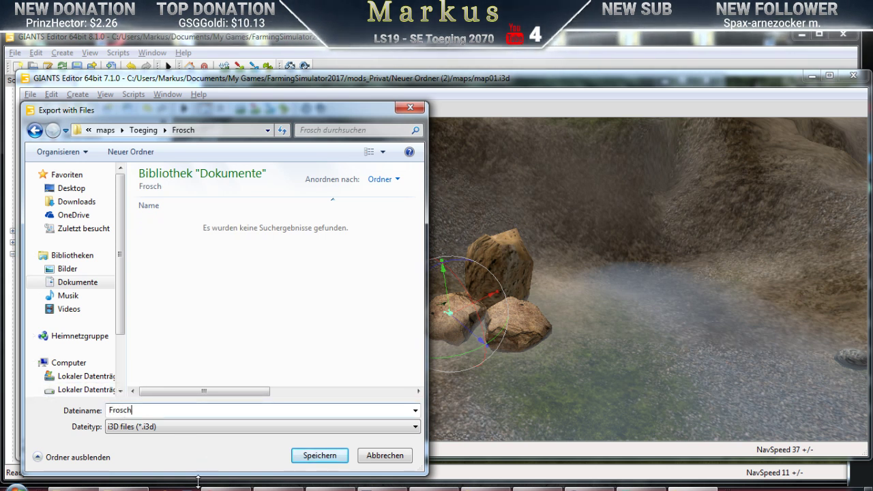
left_click(322, 456)
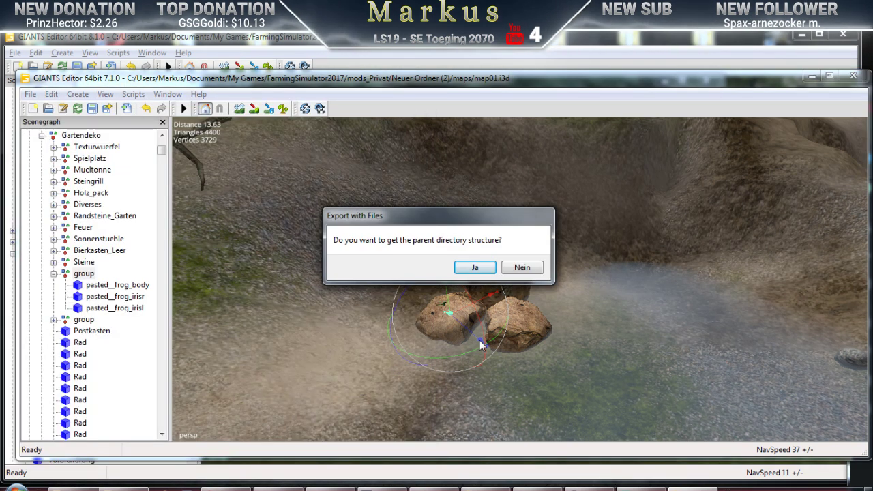
left_click(476, 267)
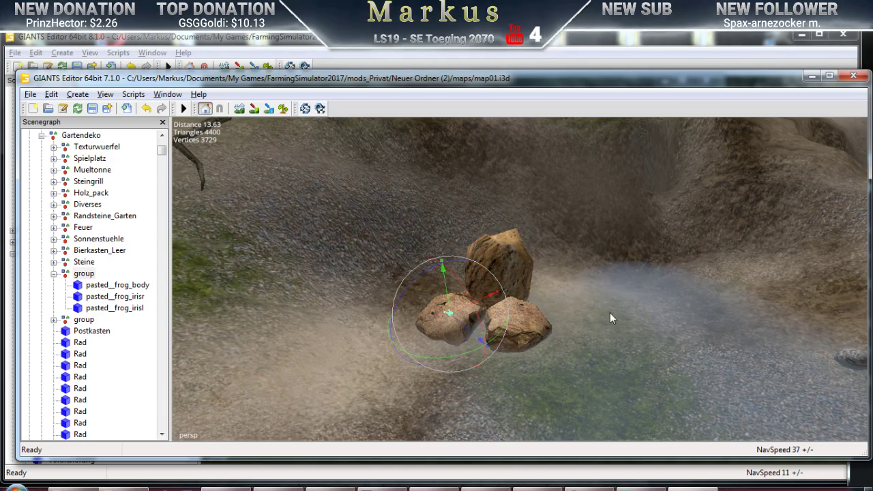
Go to the harbour bridge near the lighthouse and remove the water plane around it to expose the underwater plants
scroll(610, 313, "down", 10)
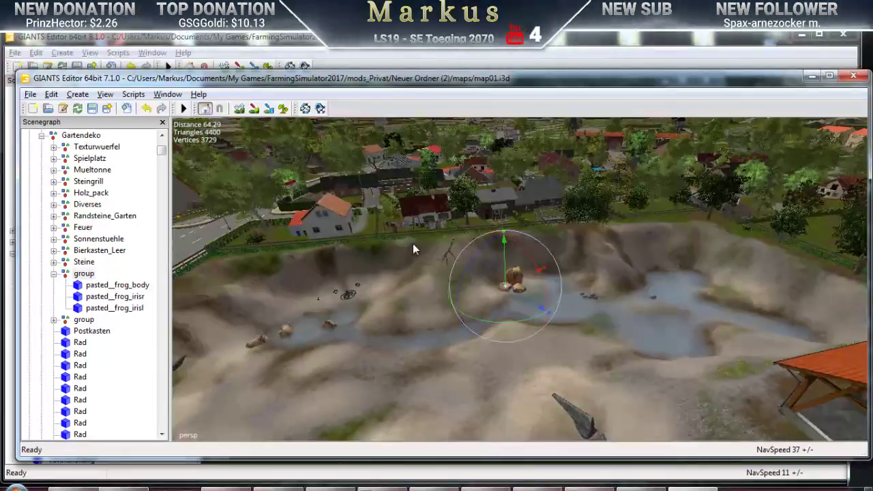
middle_click_drag(413, 244, 526, 376)
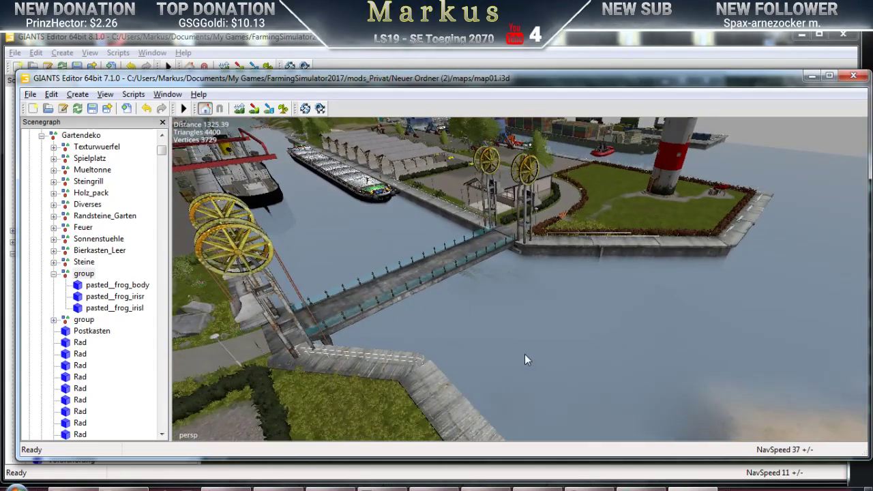
left_click(526, 368)
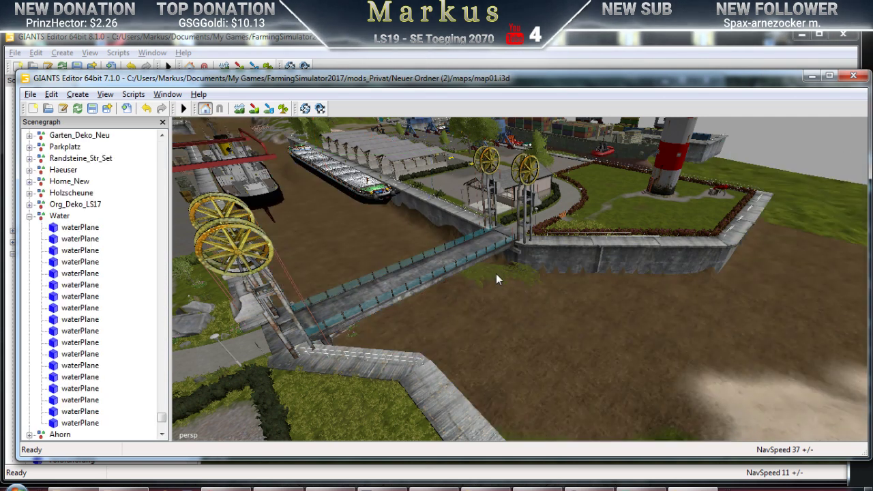
Select the underwater grass beneath the harbour bridge and switch the selection to its parent group Wasserpflanzen
left_click(496, 273)
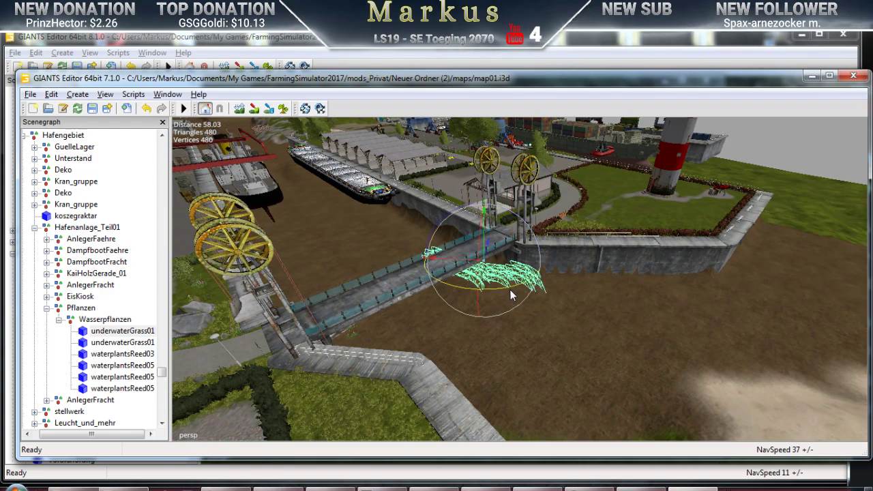
middle_click_drag(606, 386, 452, 371)
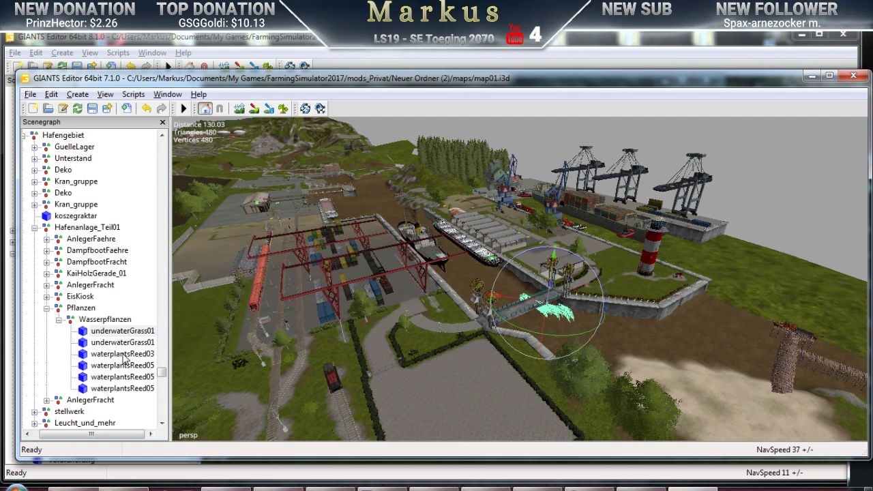
left_click(99, 319)
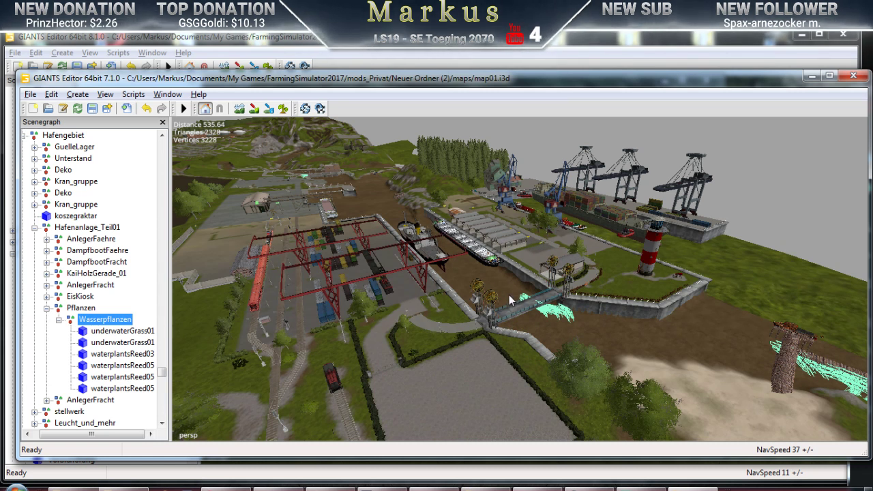
Export the Wasserpflanzen group with its files as W_Pflanze into maps/Toeging/Frosch, including the parent directory structure
left_click(30, 95)
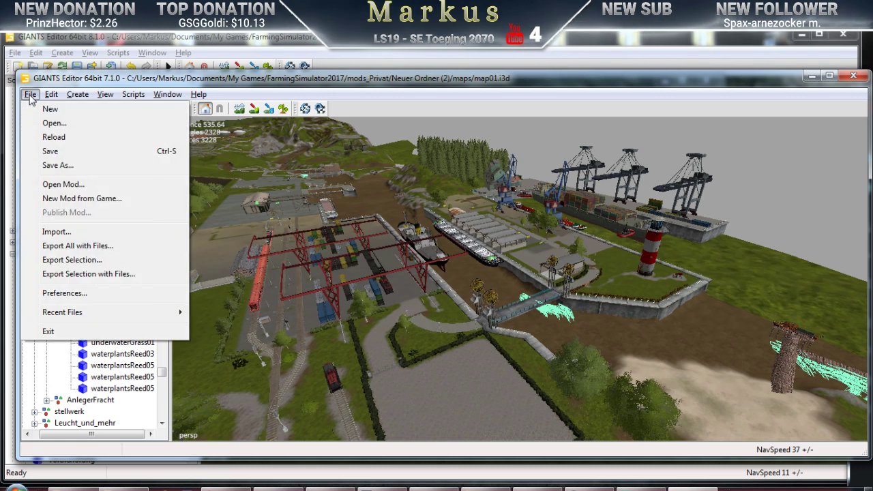
left_click(72, 275)
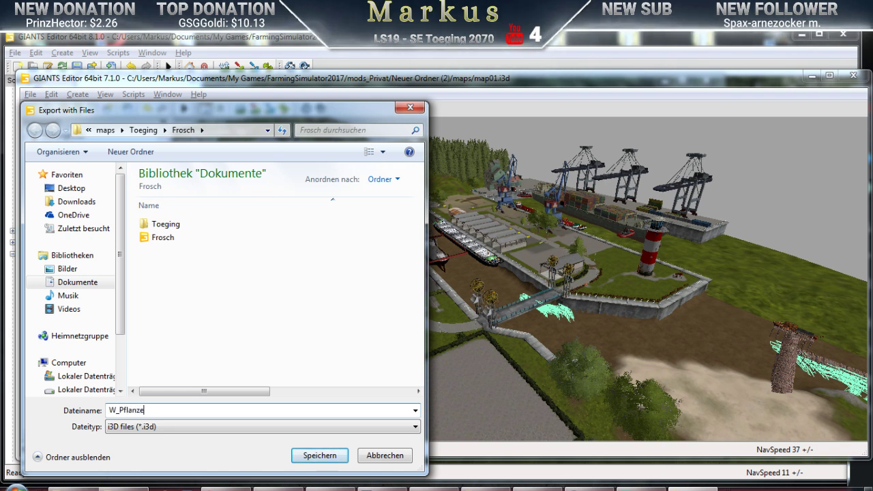
left_click(318, 455)
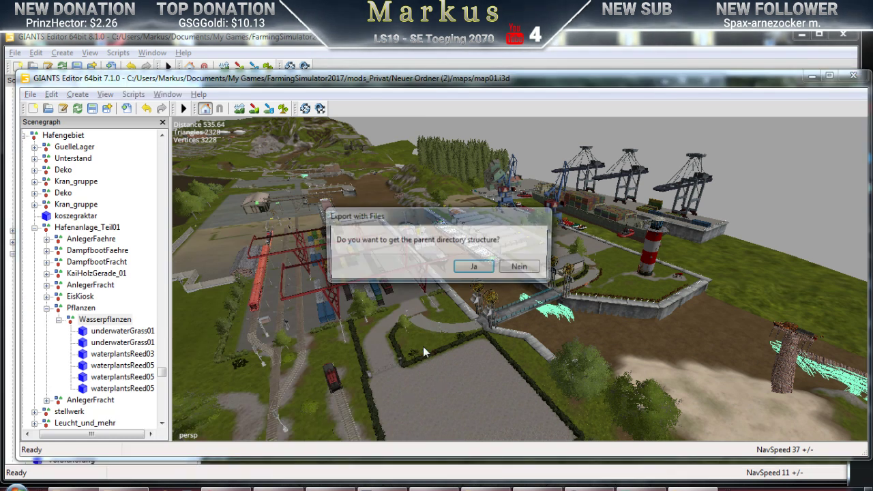
left_click(473, 267)
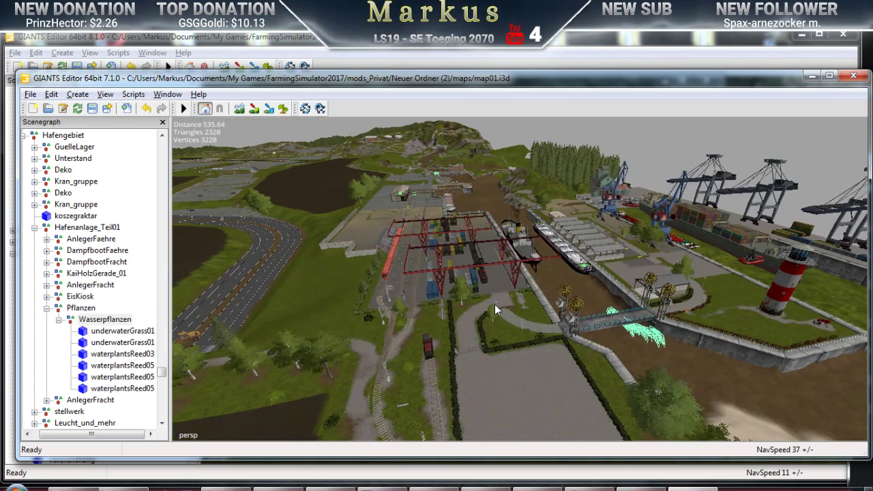
Close the LS17 map without saving its changes and close the file browser window showing its maps folder
right_click_drag(494, 304, 300, 311)
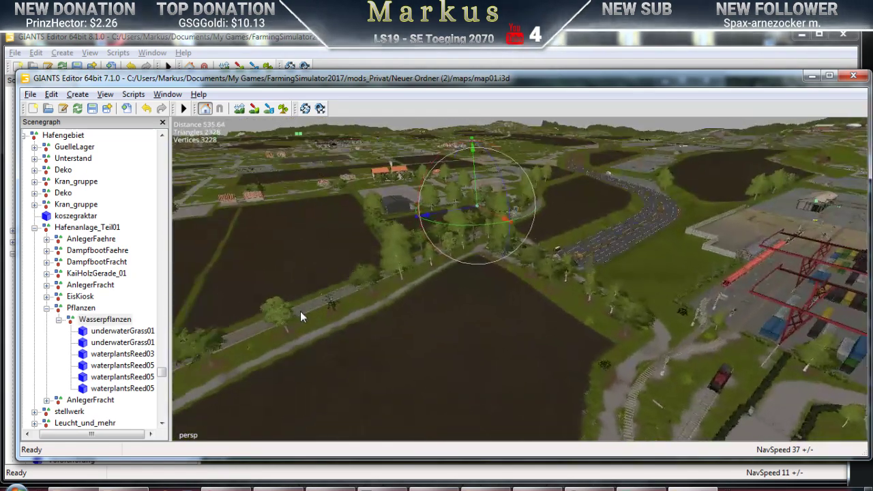
right_click_drag(453, 225, 356, 339)
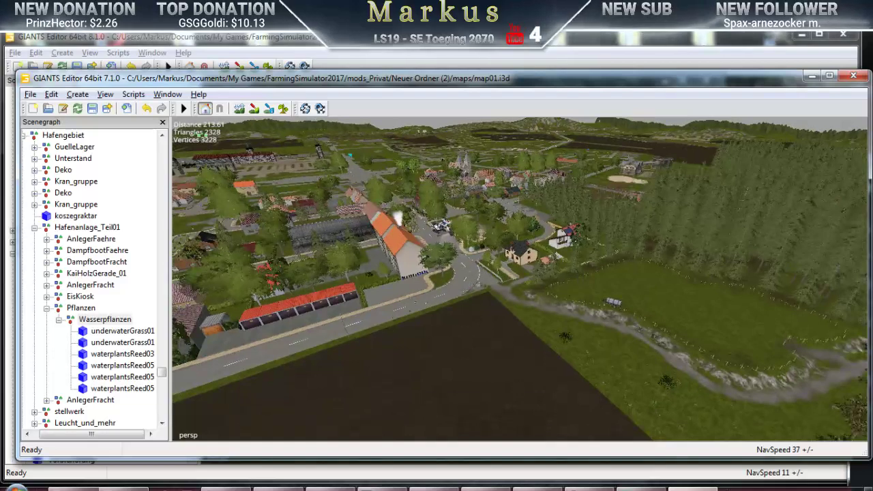
left_click(853, 75)
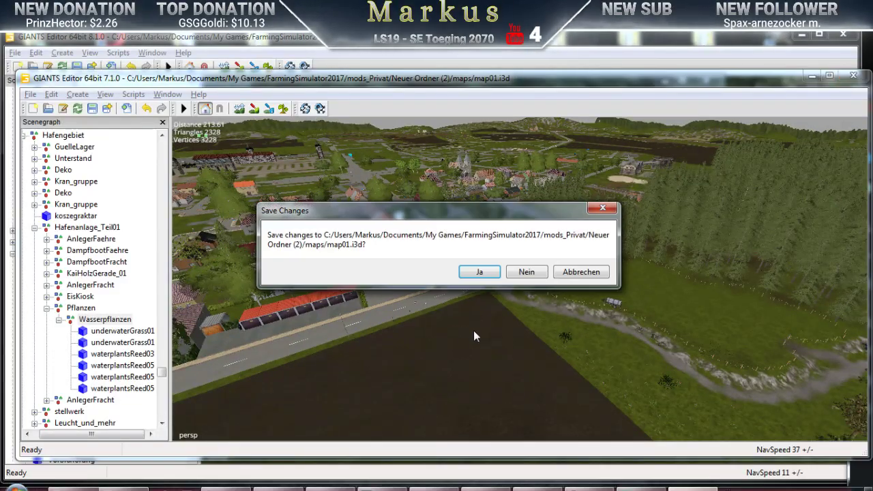
left_click(528, 277)
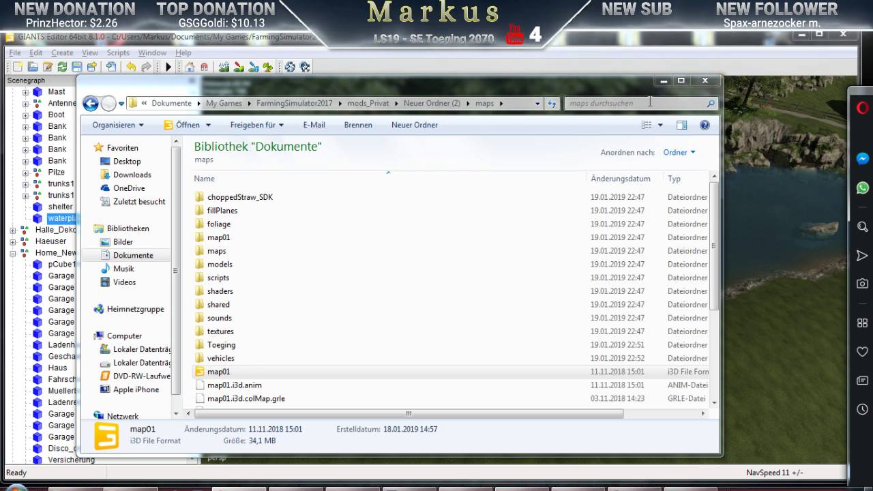
left_click(705, 82)
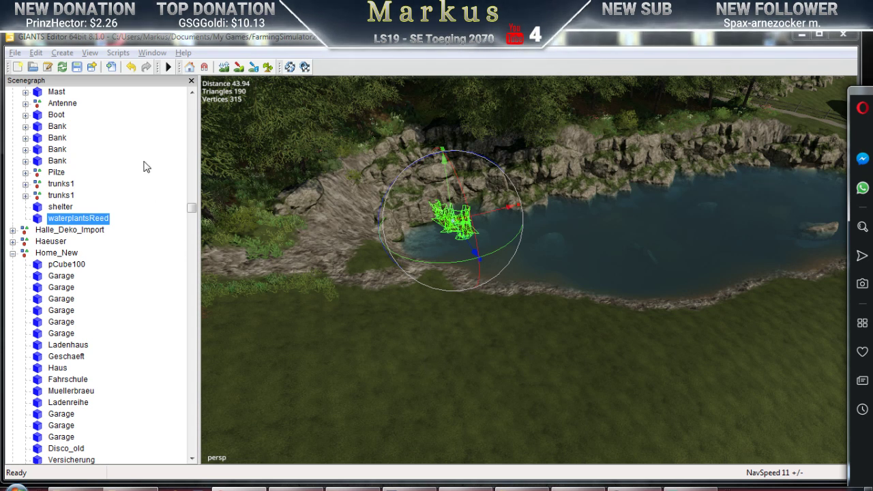
Start a file import in the FS19 map and select the Frosch file in the maps/Toeging/Frosch folder
left_click(15, 53)
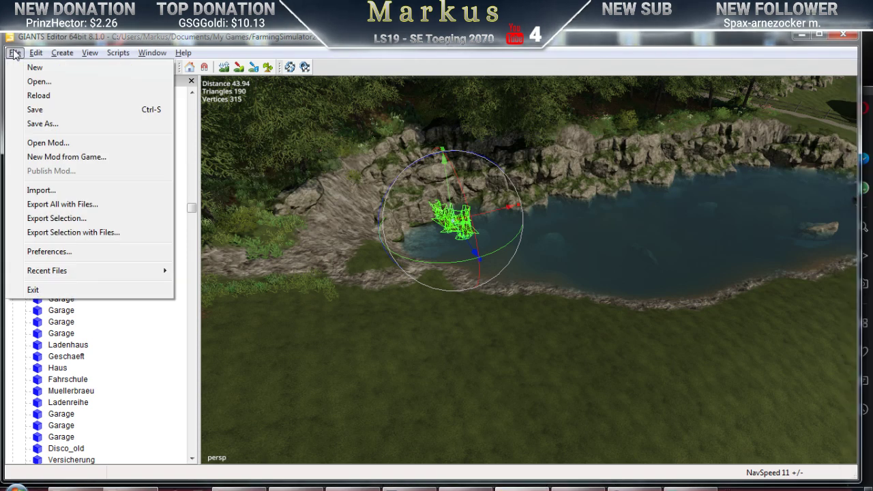
left_click(42, 194)
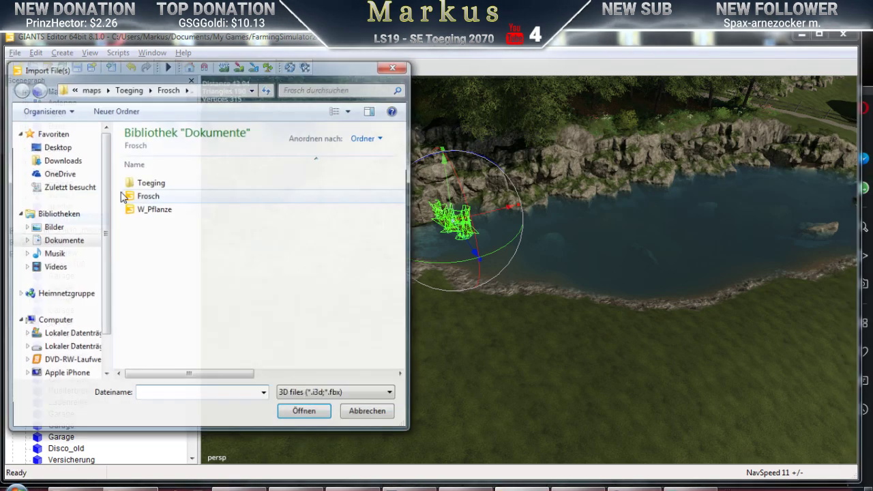
left_click(147, 196)
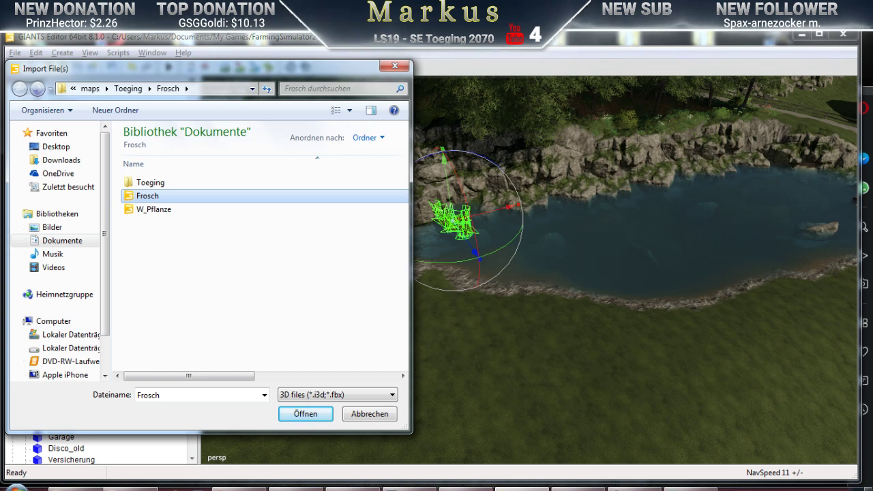
left_click(150, 212, "ctrl")
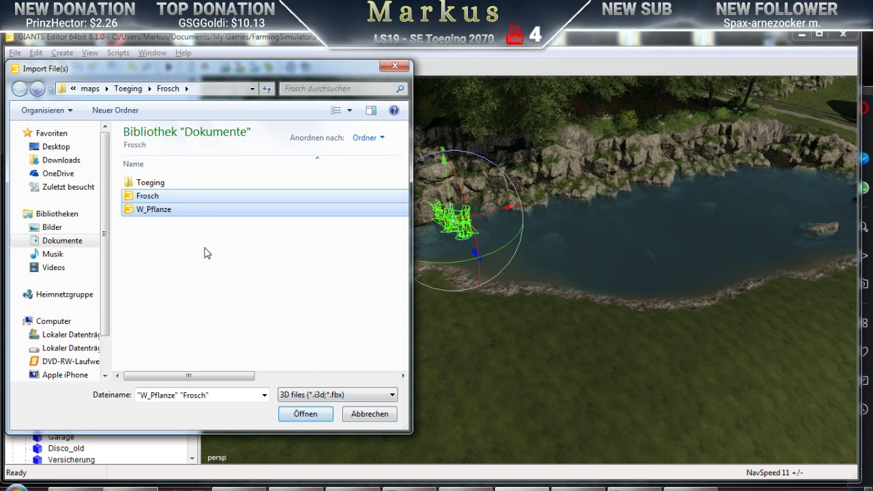
left_click(150, 198)
right_click(153, 197)
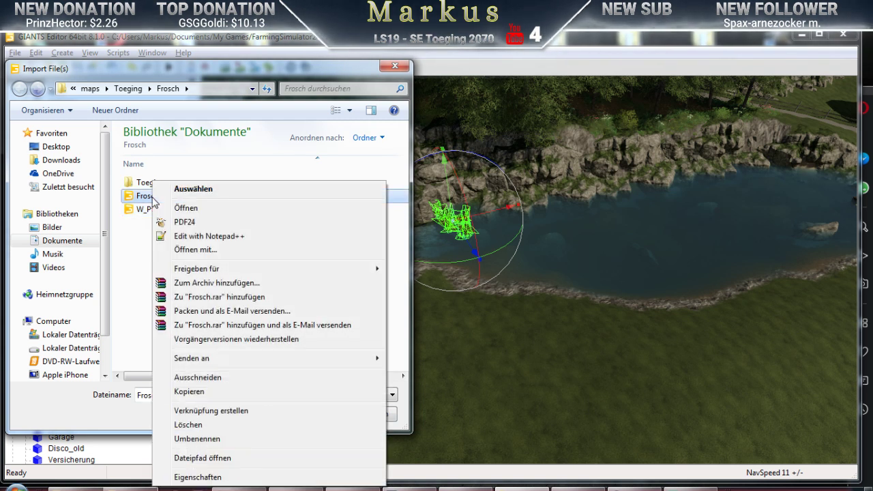
Examine the exported water plant files under Toeging/Hafen/HafenTeil01, including the textur folder, and return to the Frosch folder
left_click(141, 183)
double_click(141, 183)
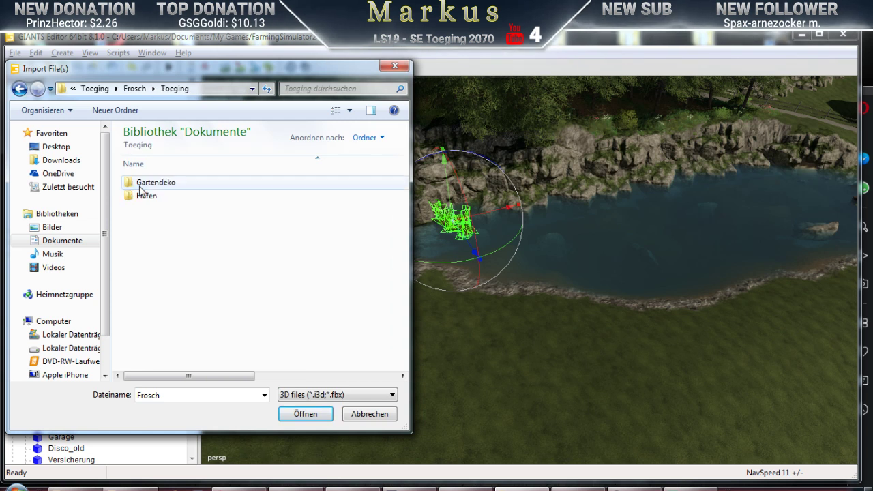
double_click(146, 197)
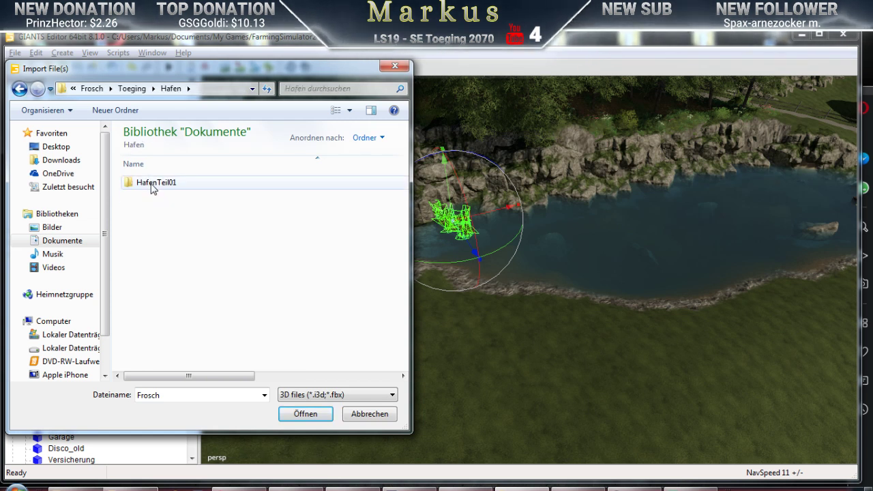
double_click(146, 185)
double_click(145, 196)
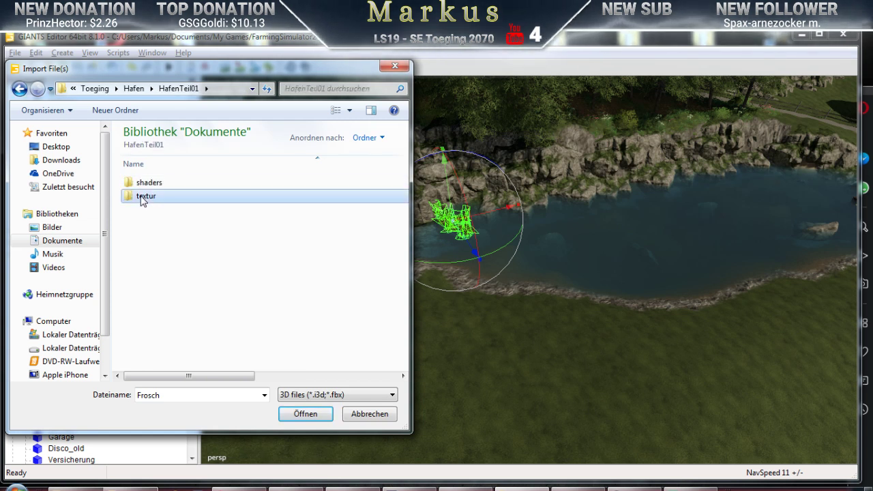
left_click(19, 90)
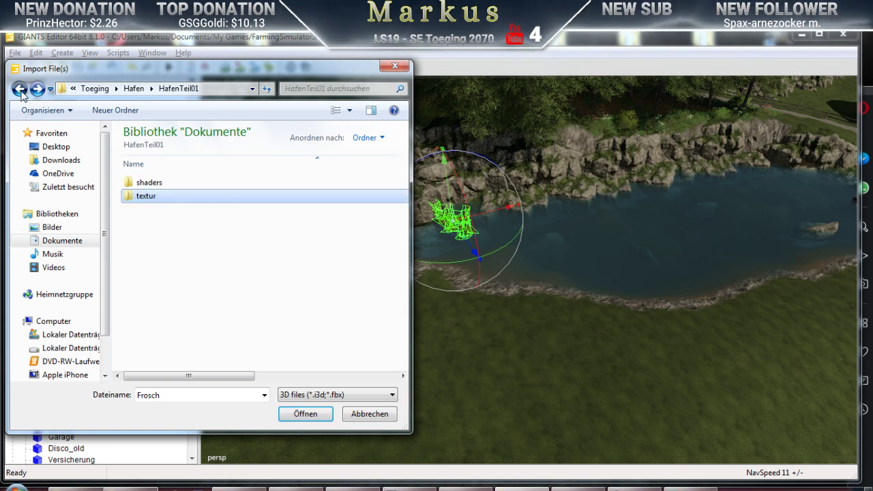
left_click(20, 89)
left_click(20, 90)
left_click(20, 89)
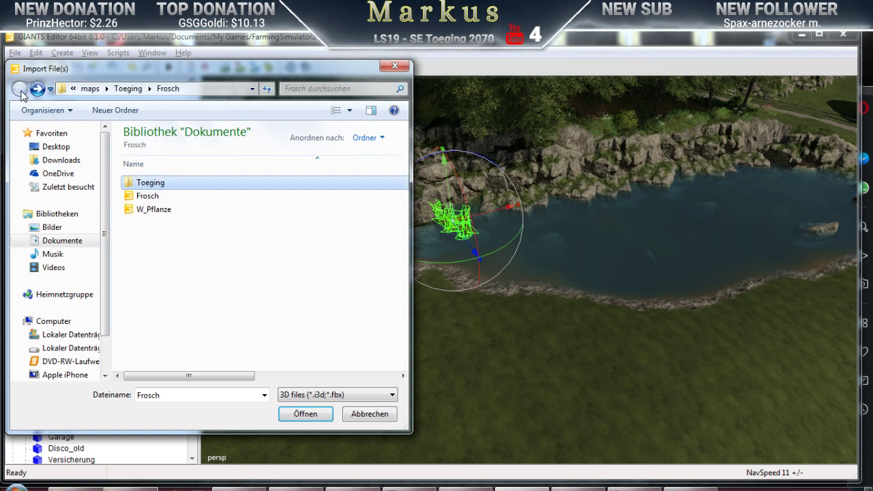
Examine the exported frog files under Toeging/Gartendeko/Frosch and return to the top-level Frosch folder
double_click(140, 185)
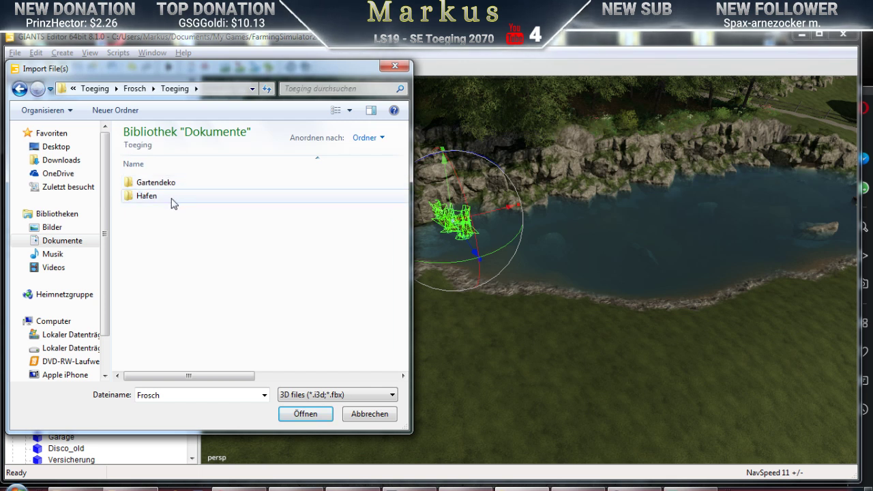
double_click(142, 183)
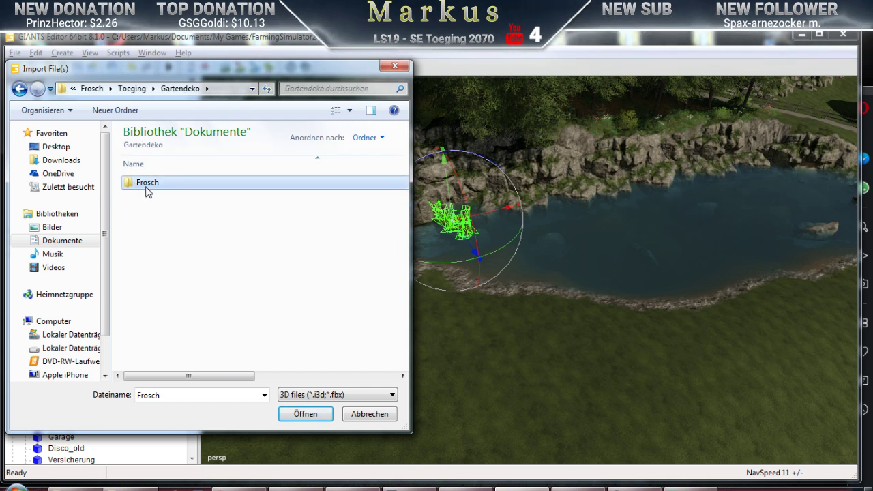
double_click(146, 186)
left_click(20, 89)
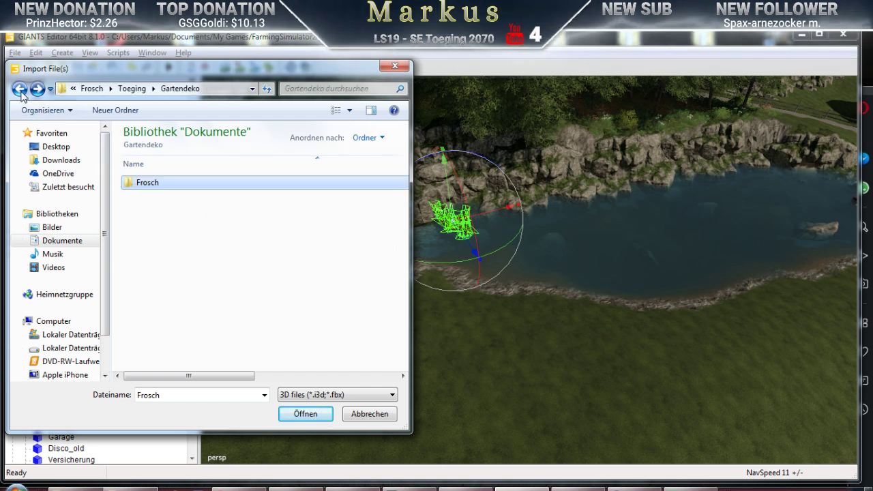
left_click(19, 90)
left_click(20, 90)
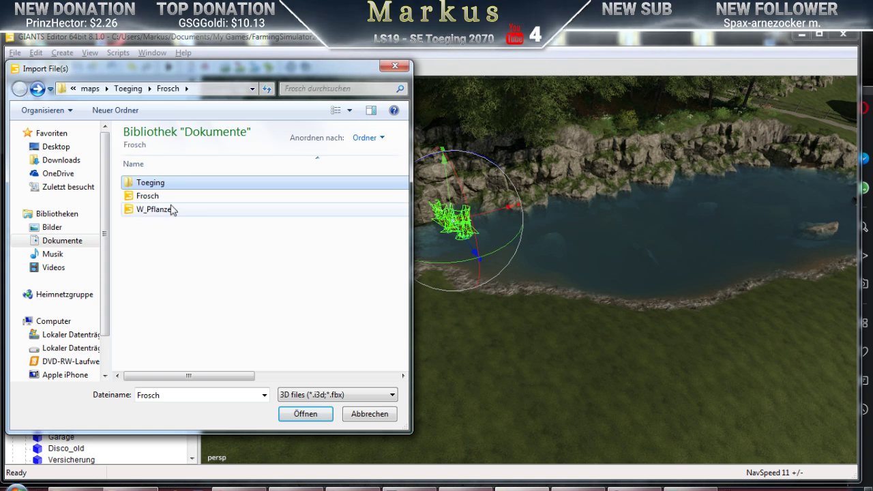
Open Frosch.i3d in Notepad++ to check its file paths
right_click(141, 198)
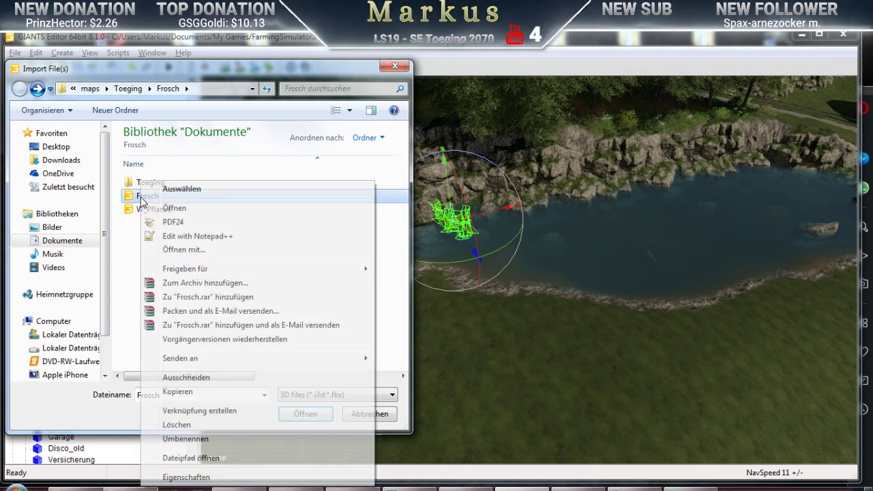
left_click(194, 237)
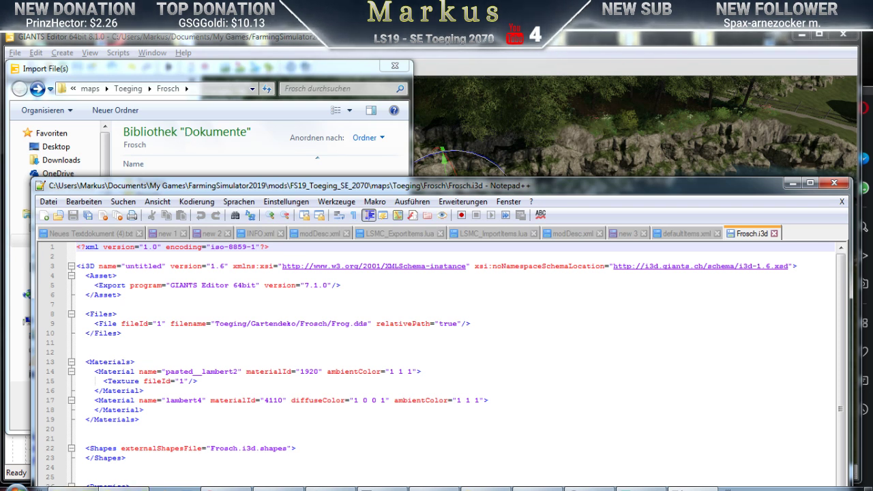
Switch to the file explorer and look in the FS19_Toeging_SE_2070 mod folder of FarmingSimulator2019
left_click(129, 416)
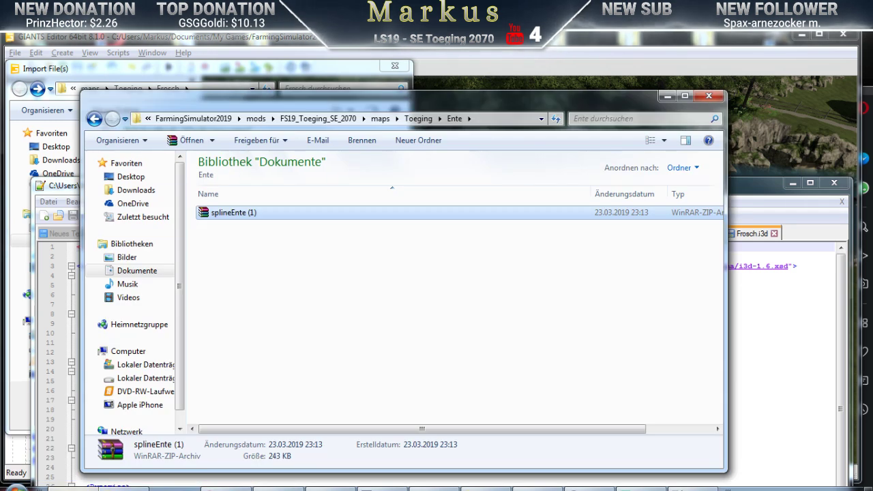
left_click(415, 118)
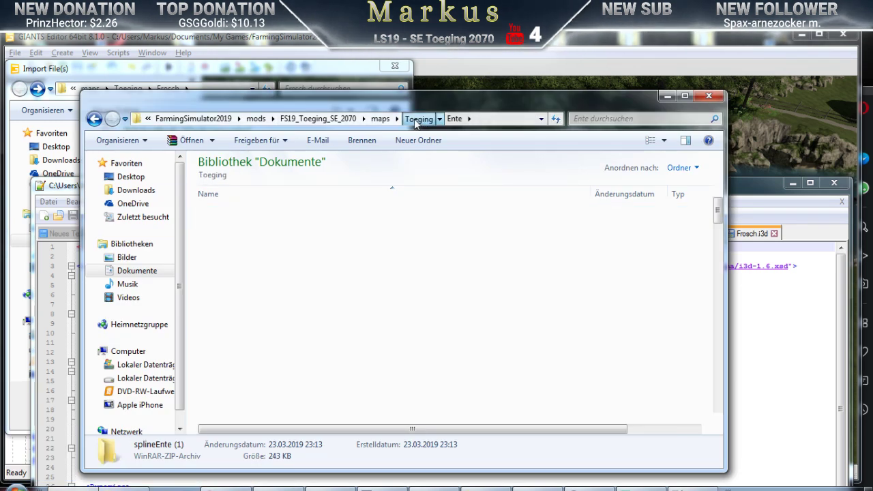
left_click(244, 119)
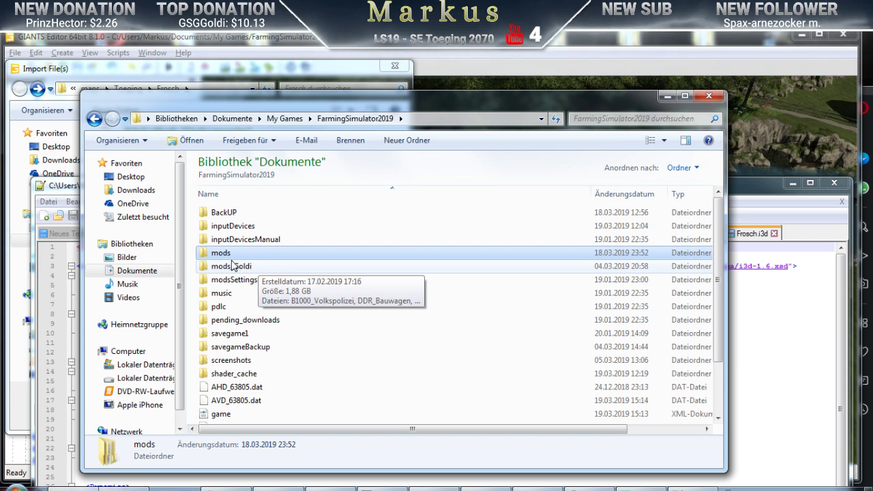
double_click(221, 254)
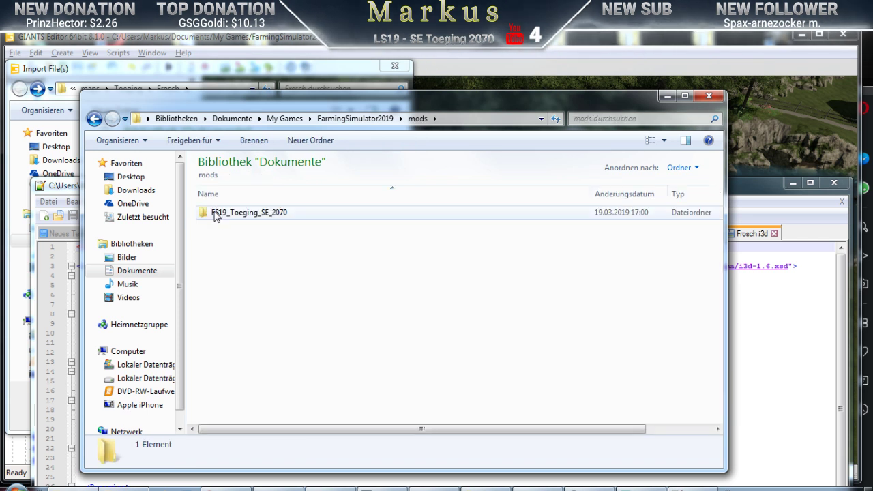
double_click(215, 214)
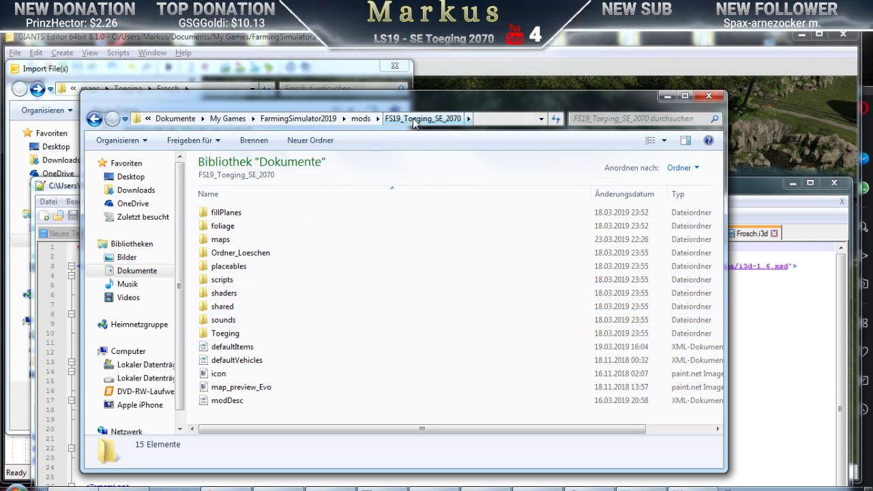
Go up to the My Games folder and open the LS19 folder inside FarmingSimulator2017
left_click(361, 121)
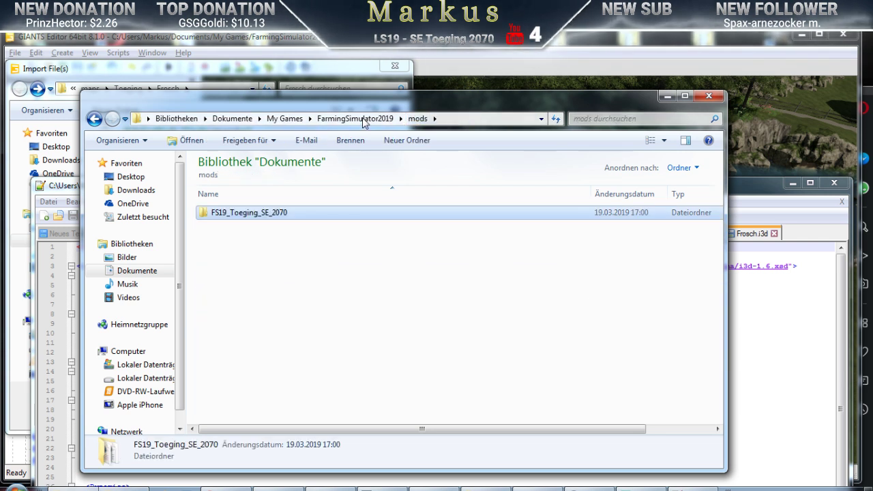
left_click(286, 118)
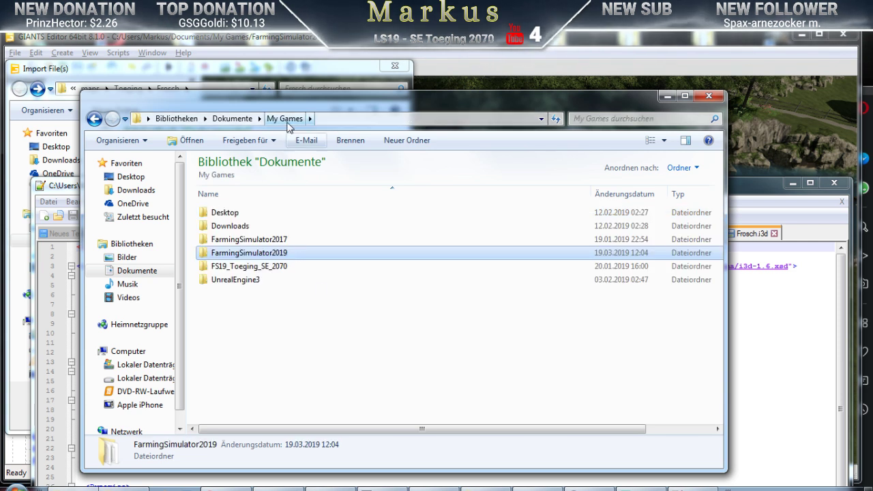
left_click(237, 243)
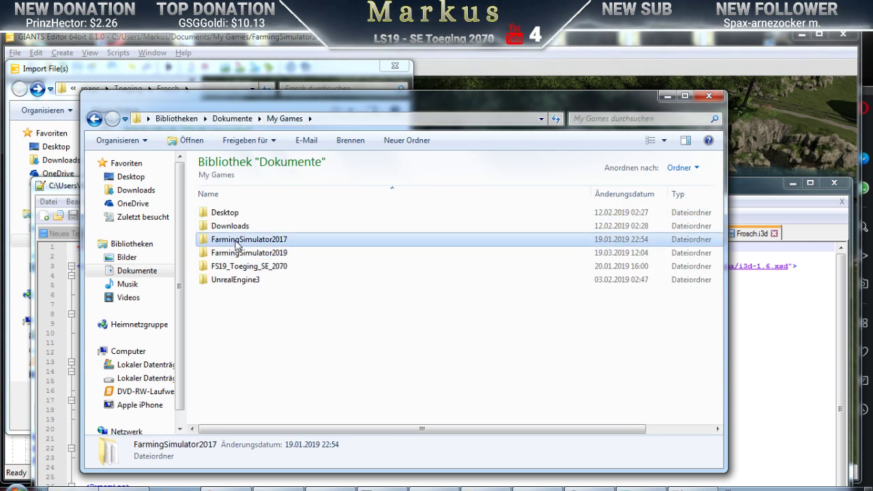
double_click(237, 245)
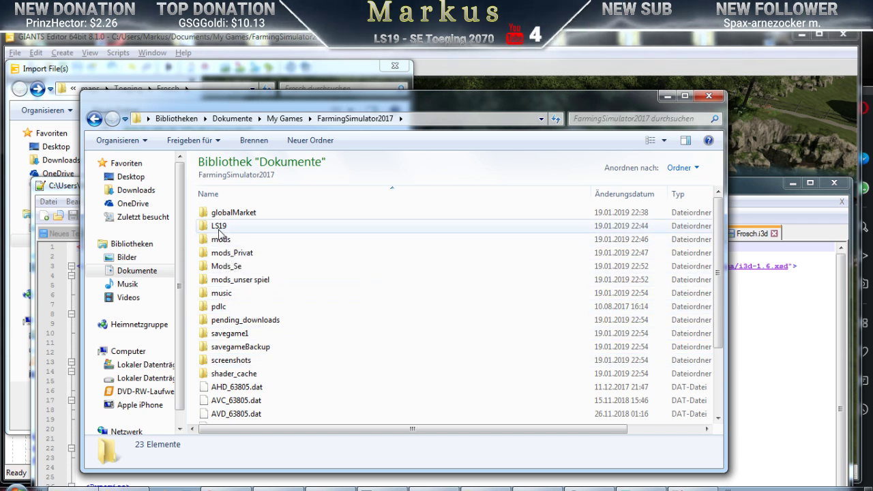
double_click(215, 227)
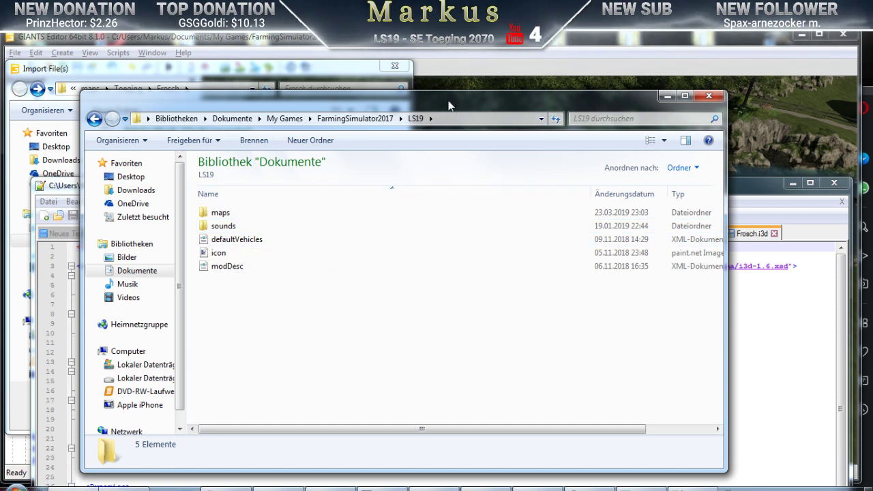
Rearrange the file explorer and Notepad++ windows so the texture path in Frosch.i3d stays readable above the LS19 folder
left_click_drag(449, 105, 507, 310)
left_click_drag(442, 189, 444, 96)
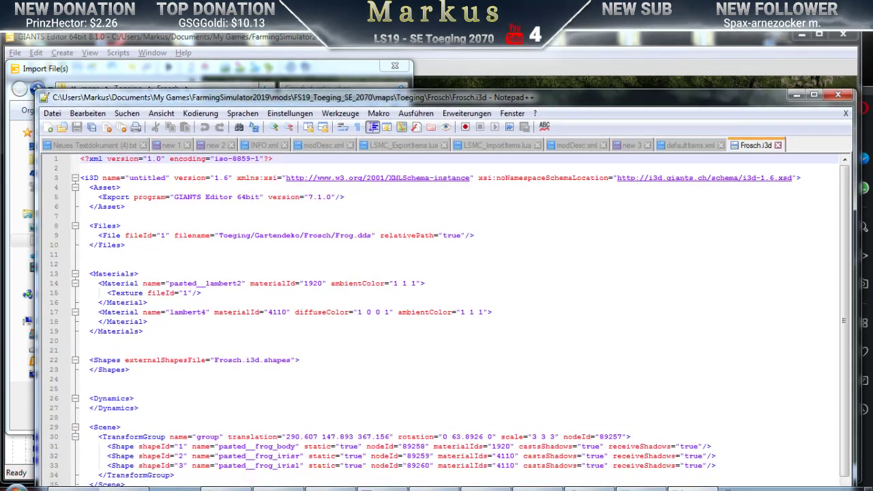
key("super+Down")
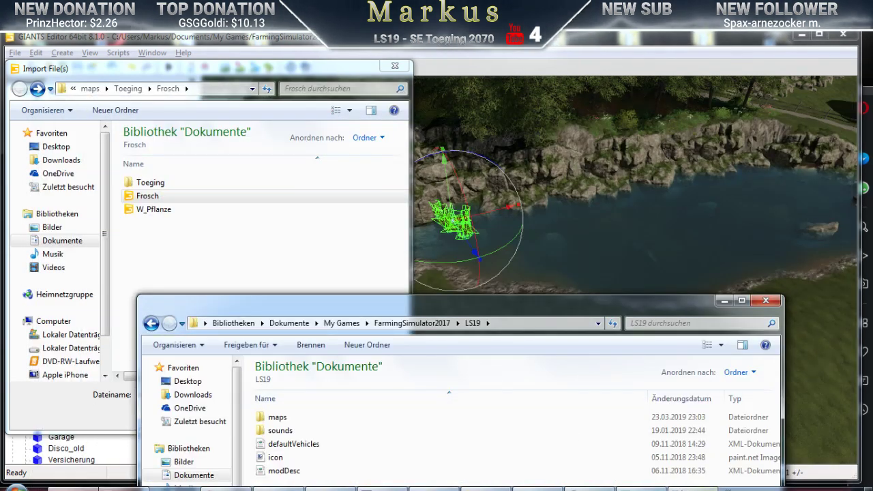
key("alt+Tab")
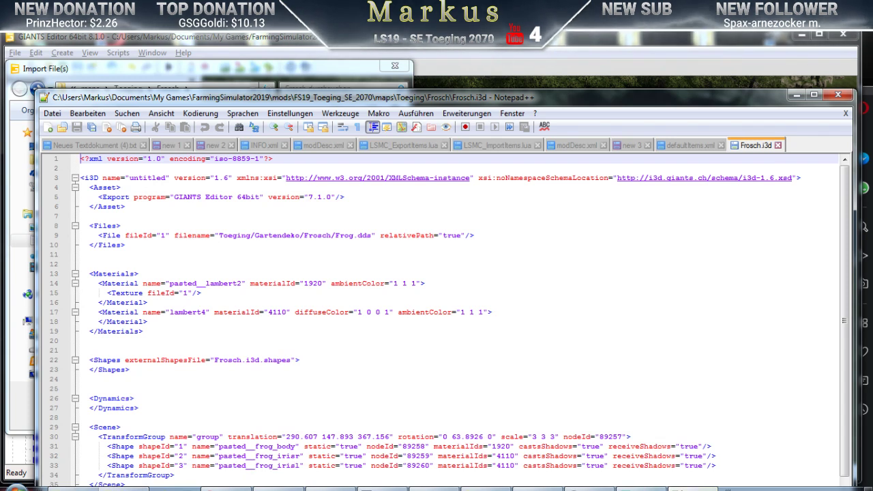
key("alt+Tab")
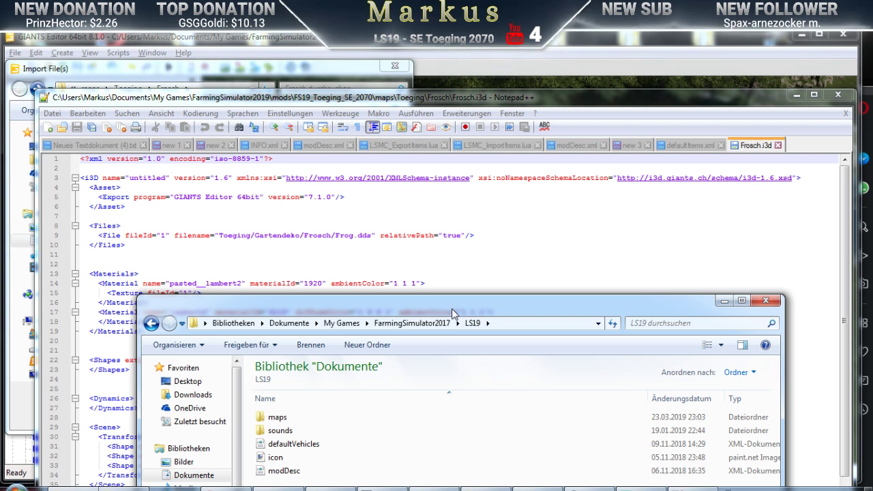
left_click_drag(451, 308, 455, 281)
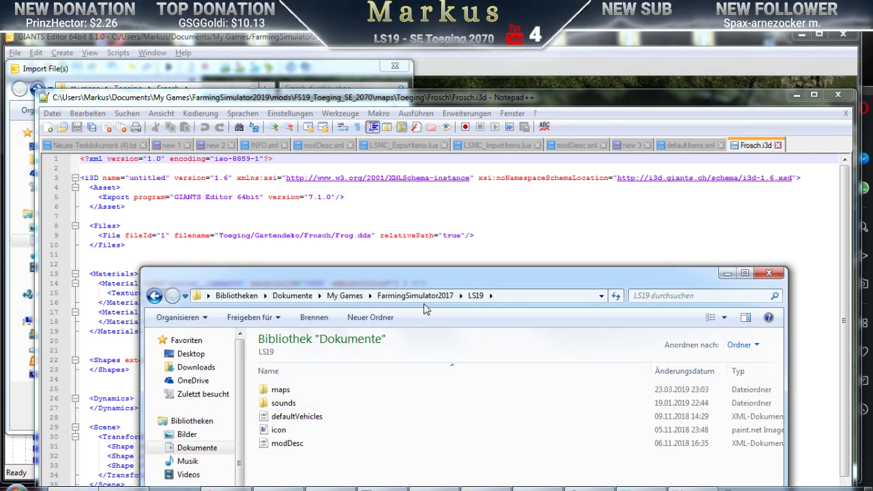
Open the maps/Toeging/Gartendeko folder inside LS19
double_click(283, 390)
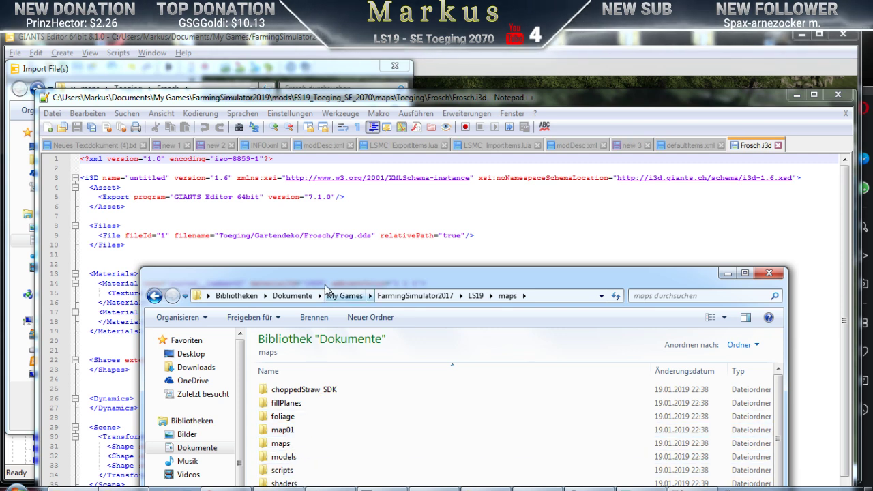
left_click_drag(321, 278, 317, 226)
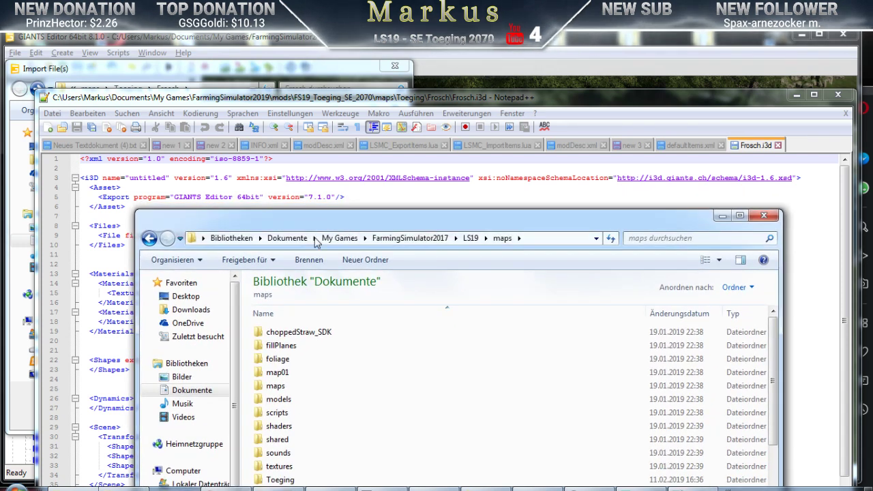
double_click(280, 480)
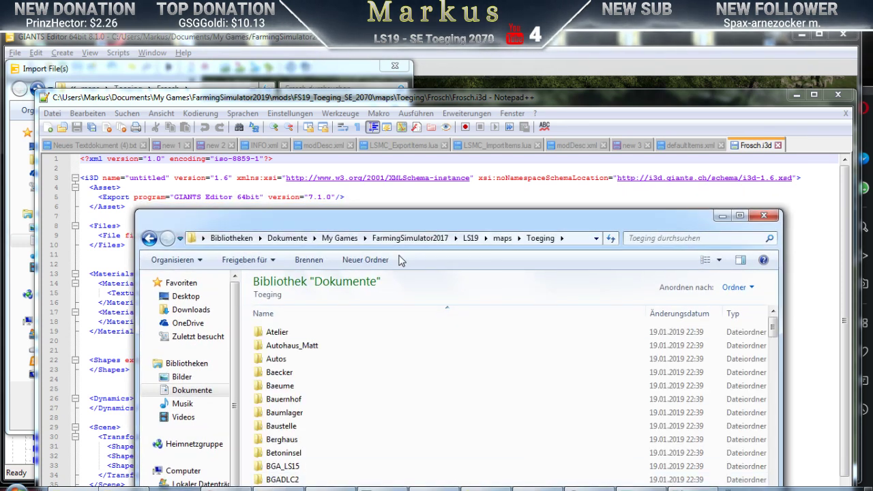
left_click_drag(397, 229, 403, 209)
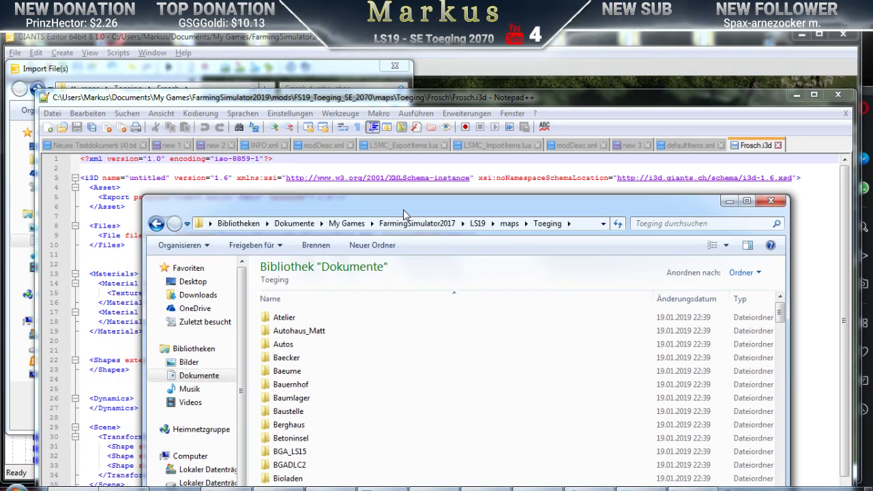
scroll(340, 419, "down", 4)
scroll(340, 423, "down", 8)
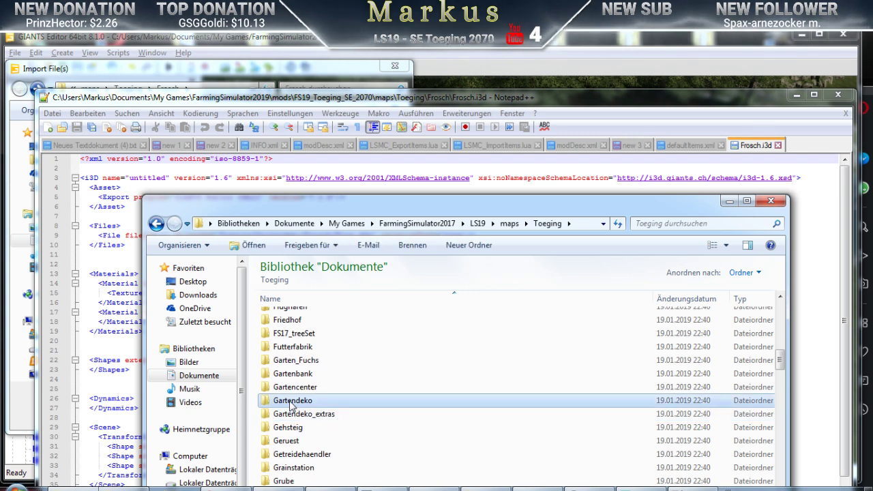
double_click(338, 401)
Copy the Frog texture file from the Frosch subfolder of Gartendeko
left_click_drag(373, 208, 382, 151)
left_click(305, 374)
scroll(304, 374, "down", 2)
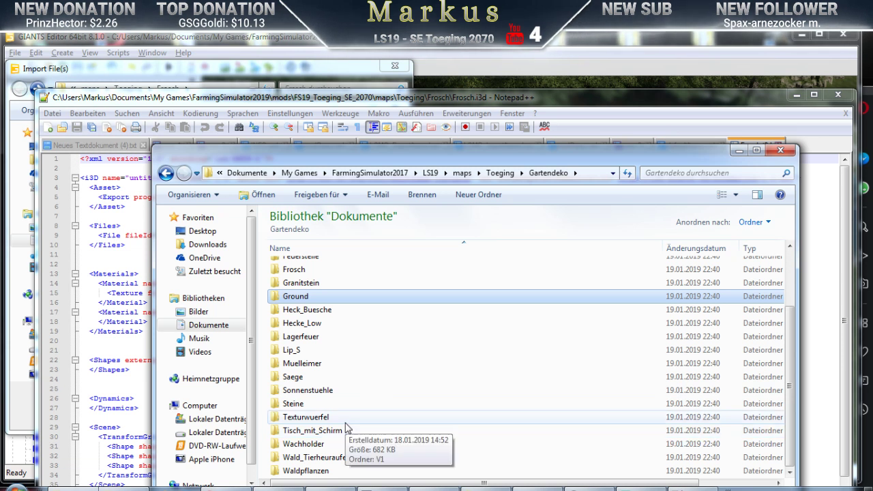
double_click(299, 270)
right_click(290, 268)
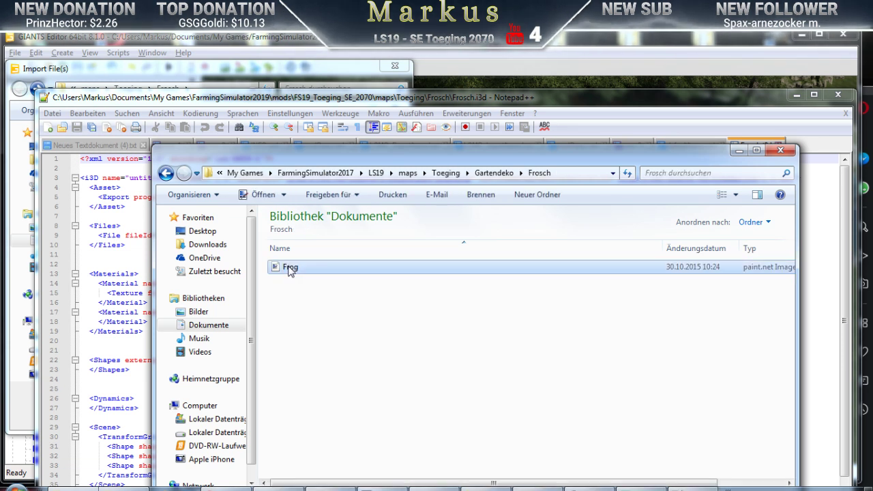
left_click(327, 395)
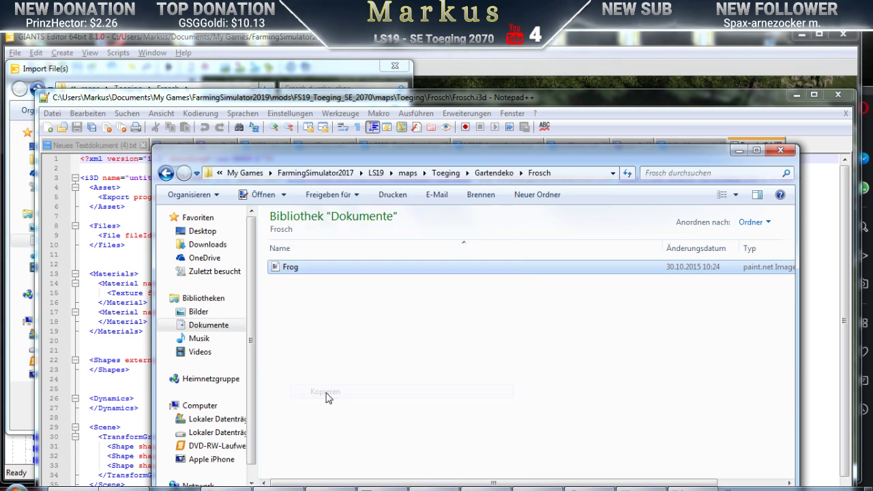
Switch to the other file explorer window and open FarmingSimulator2019/mods/FS19_Toeging_SE_2070/maps/Toeging
key("alt+Tab")
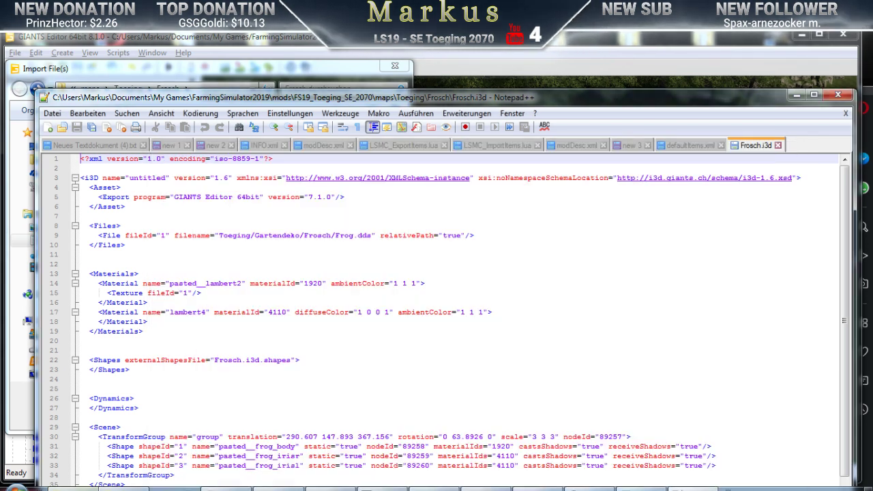
key("alt+Tab")
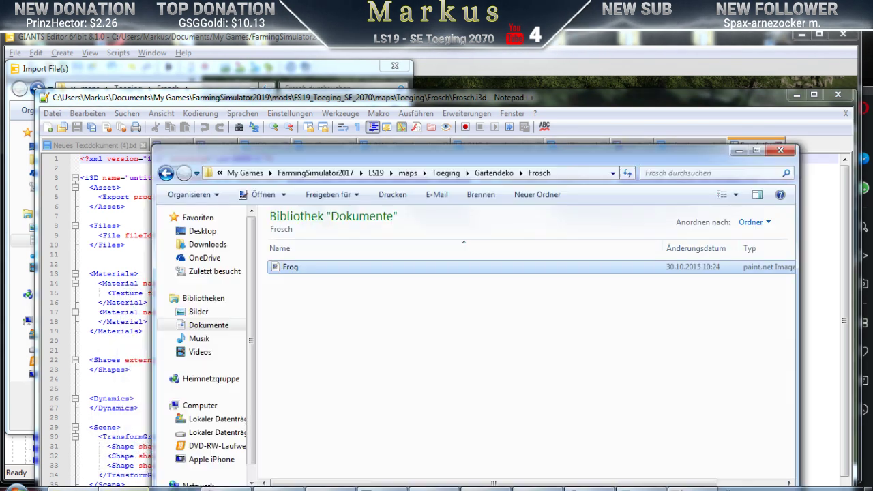
key("alt+Tab")
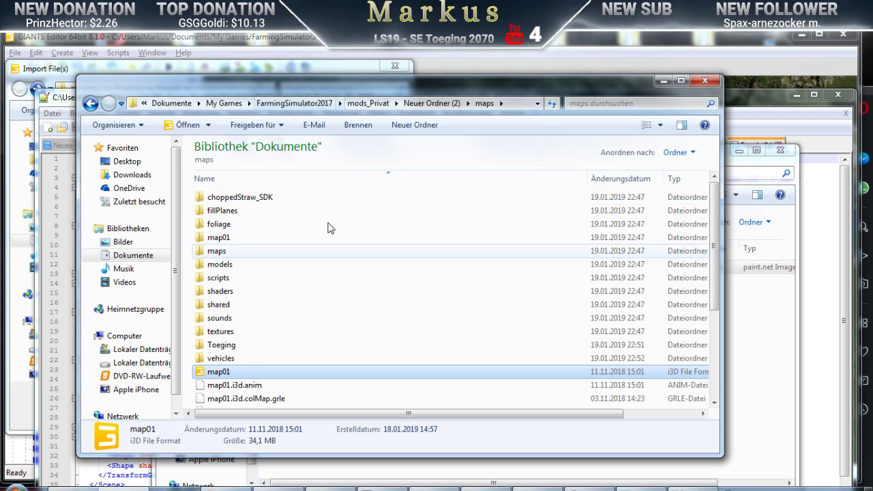
left_click(227, 105)
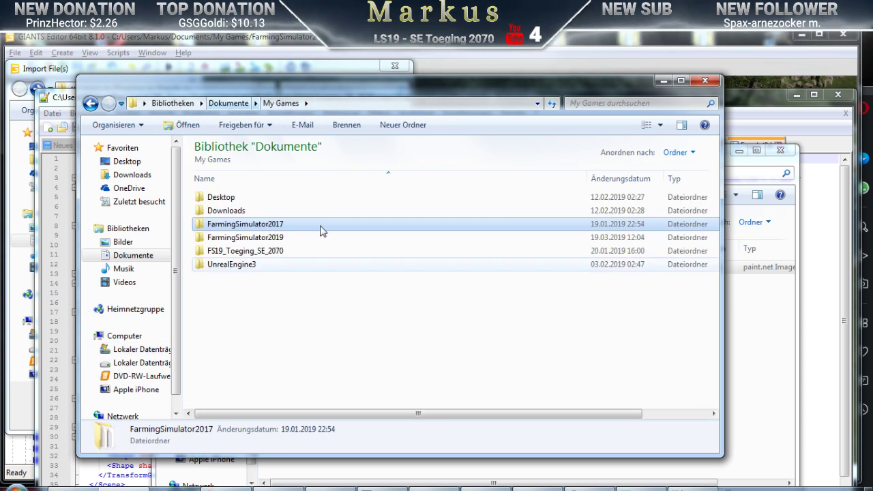
double_click(267, 237)
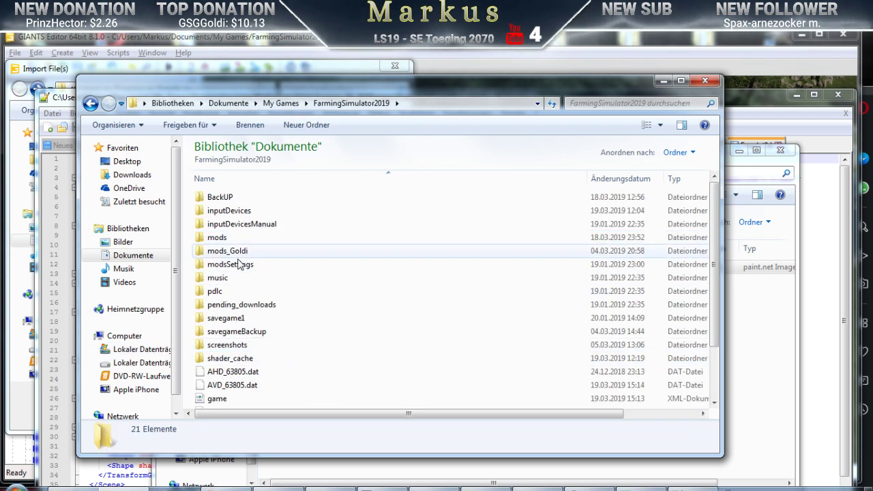
double_click(217, 238)
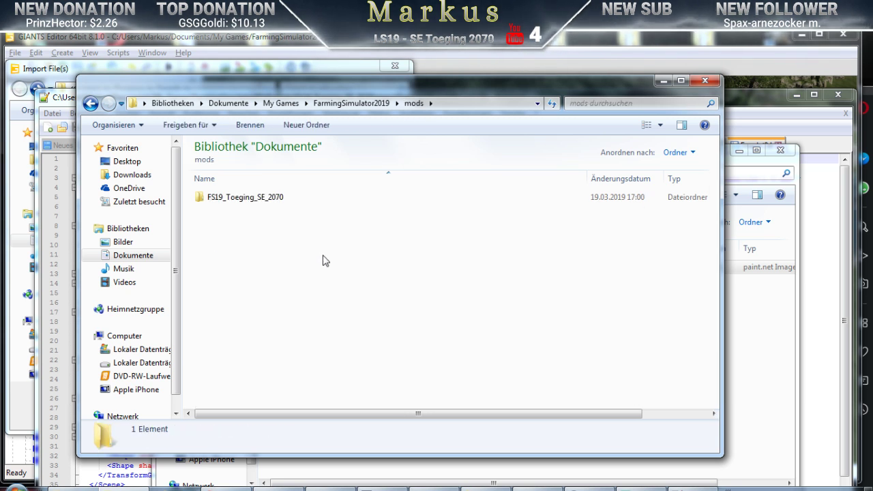
double_click(255, 202)
double_click(217, 223)
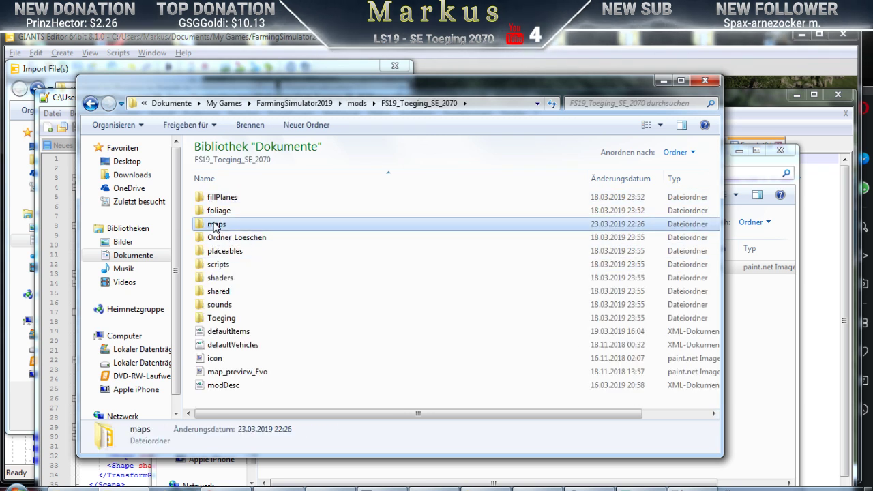
double_click(270, 307)
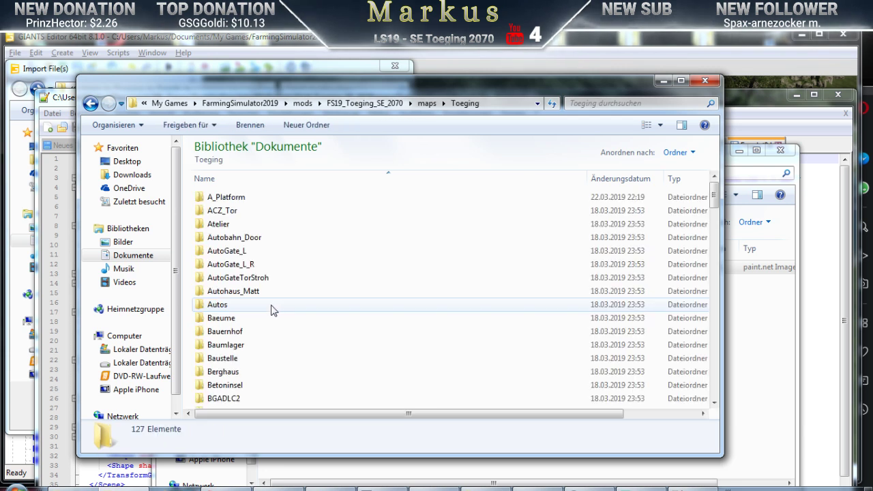
Paste the copied Frog texture into the Frosch folder of the FS19_Toeging_SE_2070 map
left_click(234, 333)
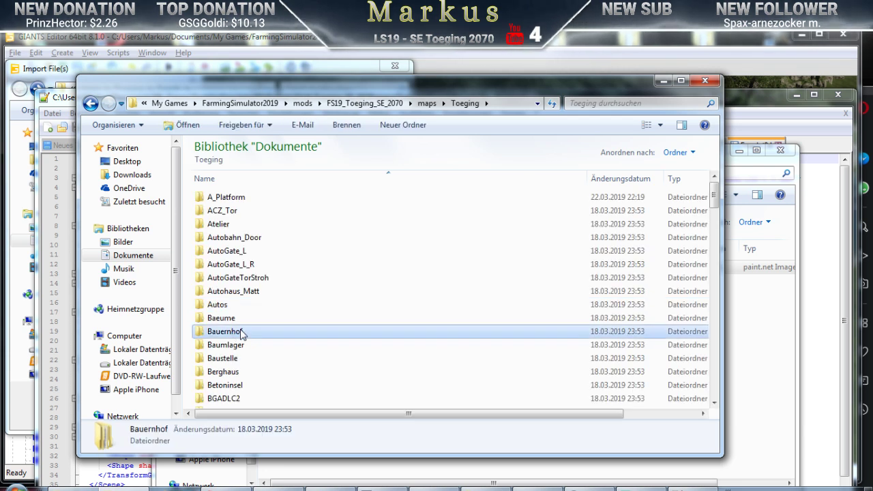
scroll(272, 335, "down", 6)
scroll(279, 336, "down", 1)
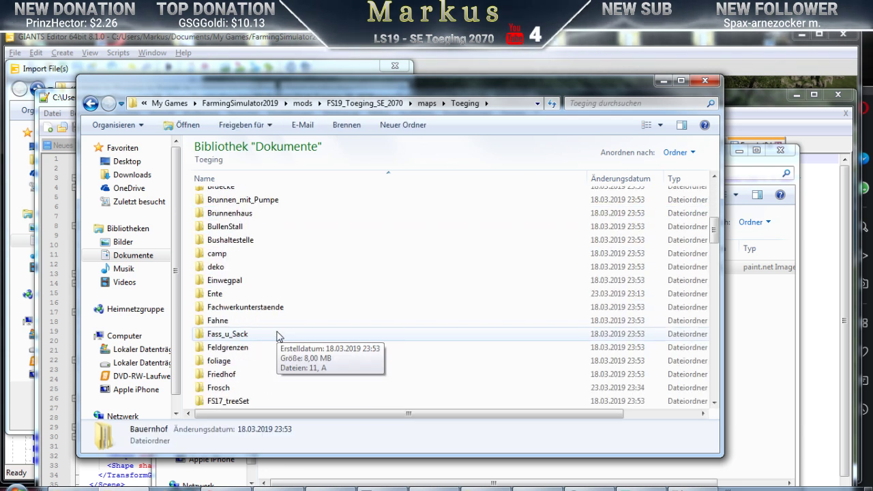
double_click(330, 388)
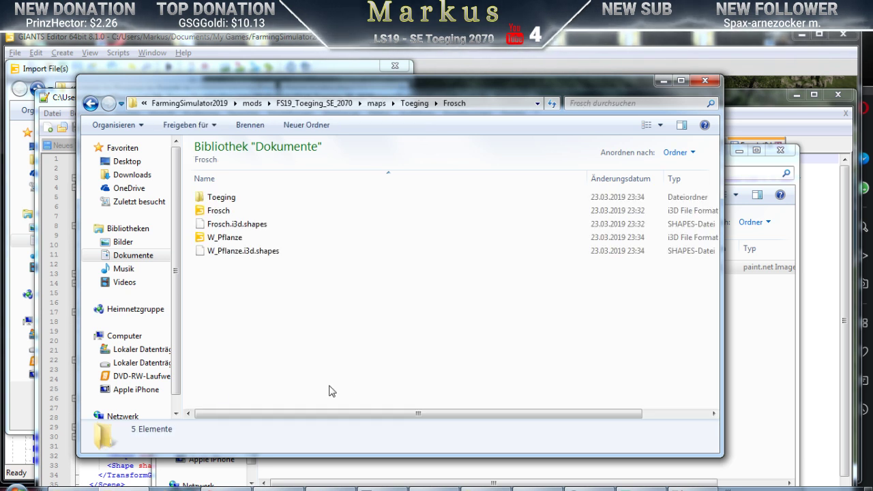
right_click(235, 297)
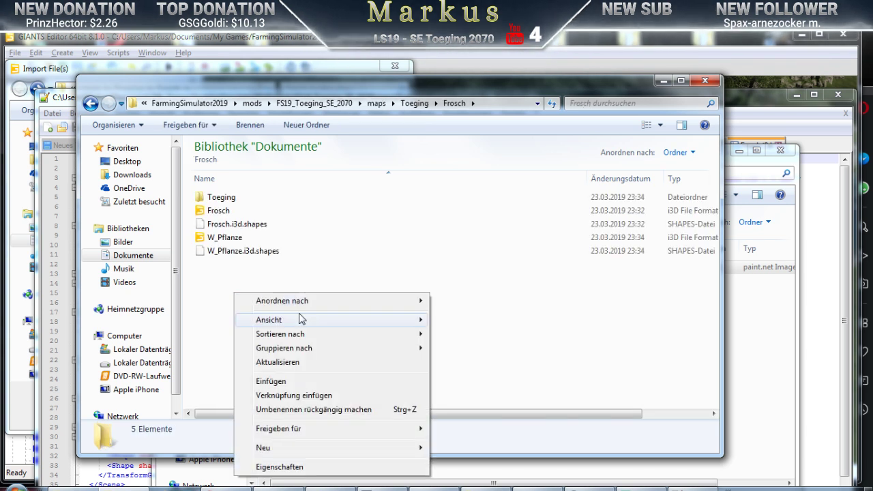
left_click(272, 382)
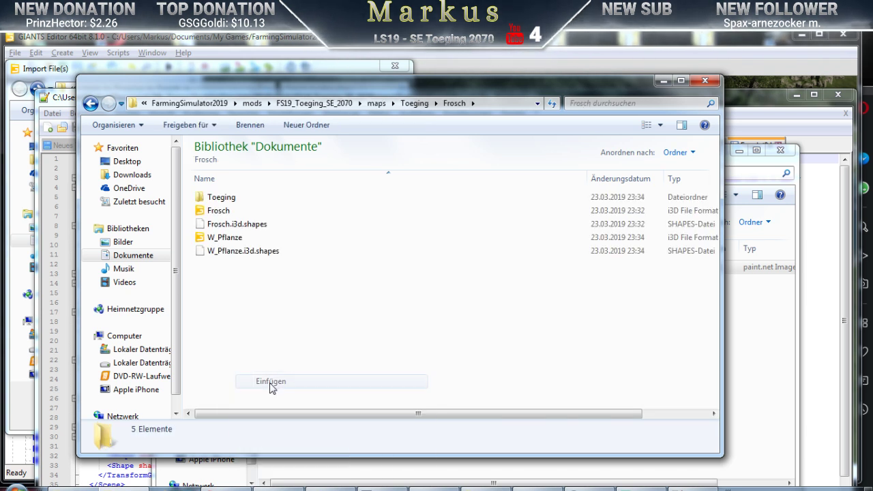
left_click(232, 294)
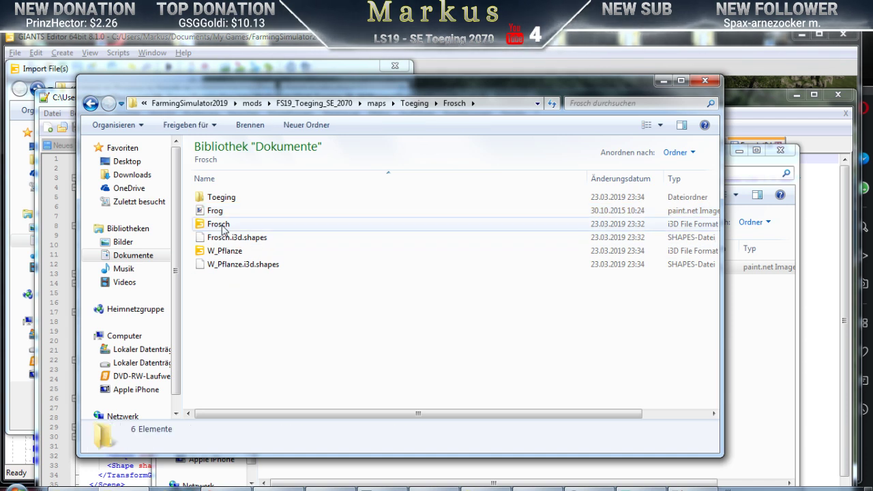
In Notepad++, shorten the texture filename in Frosch.i3d to "Frog.dds", then save and close the file
left_click_drag(522, 95, 556, 164)
left_click(535, 100)
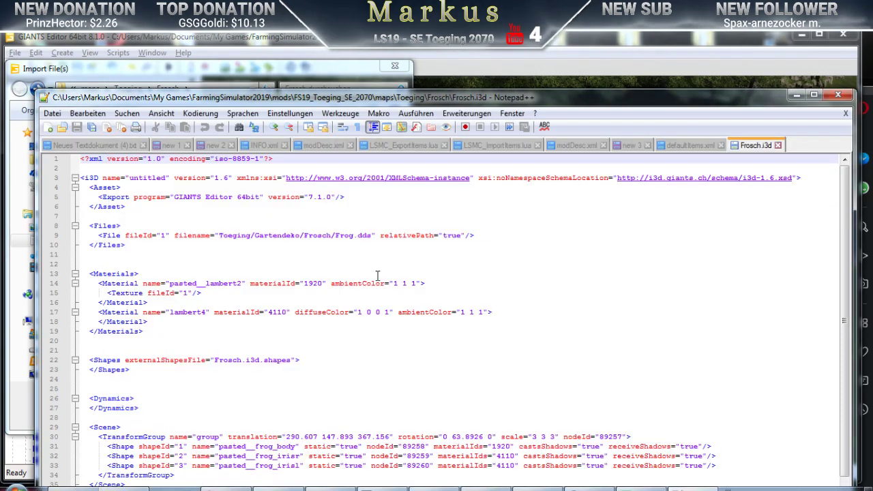
left_click(305, 234)
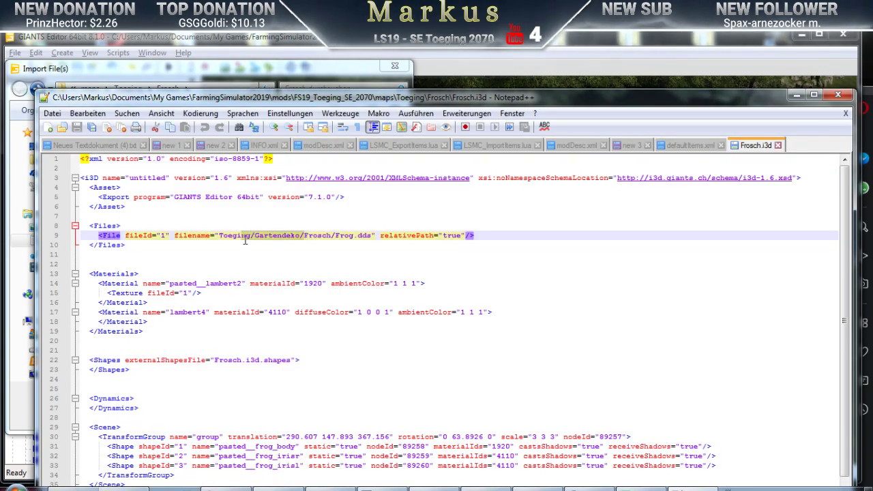
key("Delete")
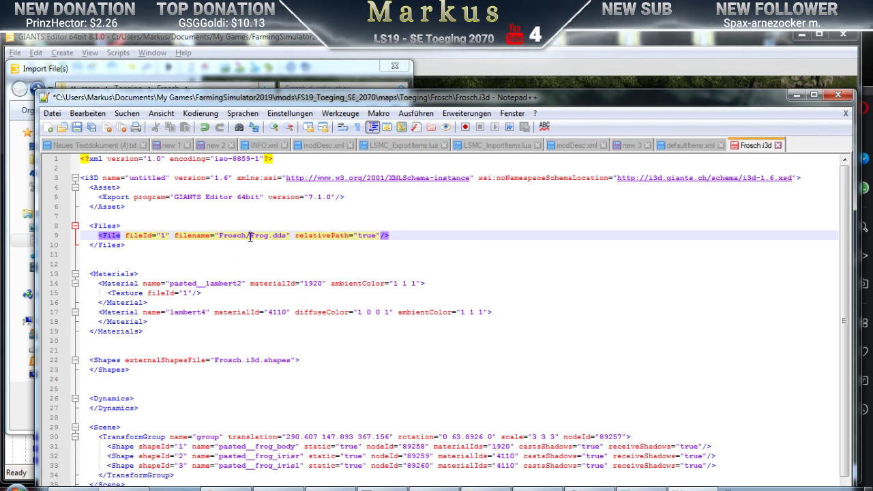
key("Delete")
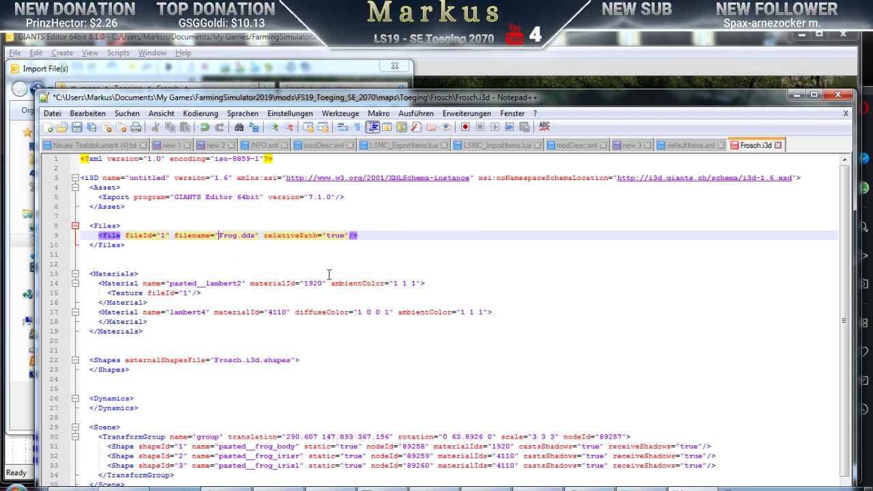
left_click(77, 129)
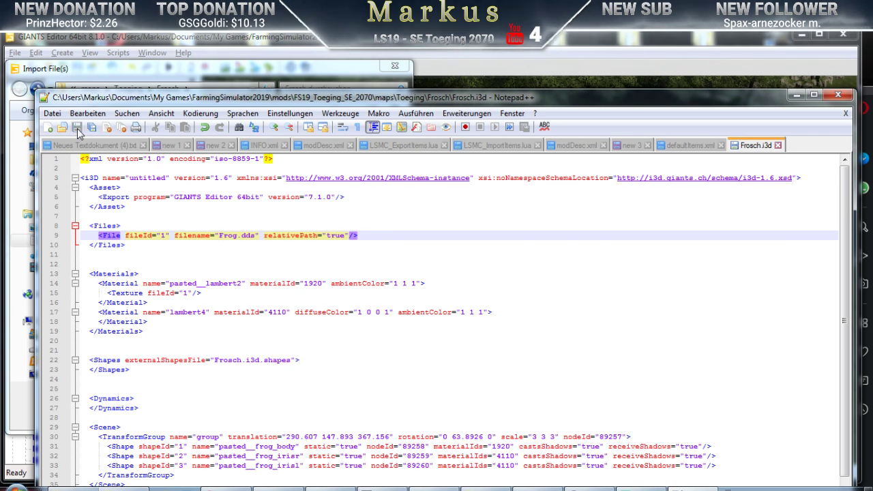
left_click(778, 146)
left_click(797, 95)
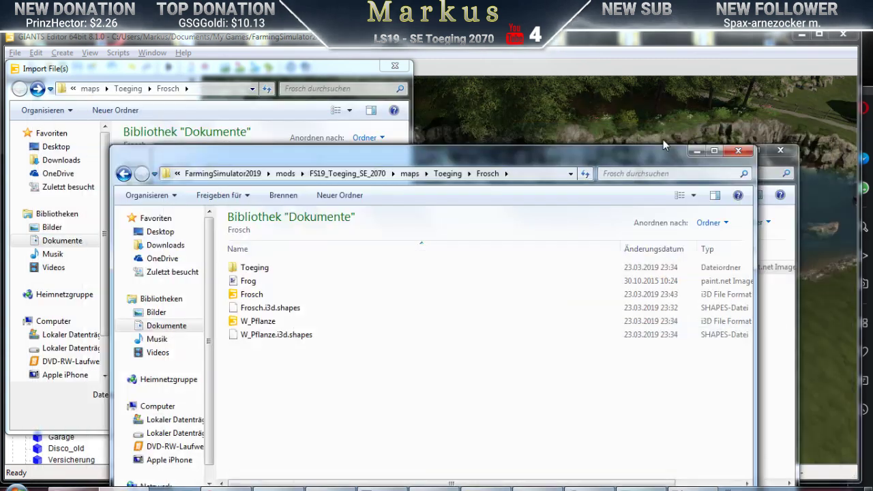
Open Frosch.i3d from the Frosch folder in GIANTS Editor version 8.1.0
double_click(250, 296)
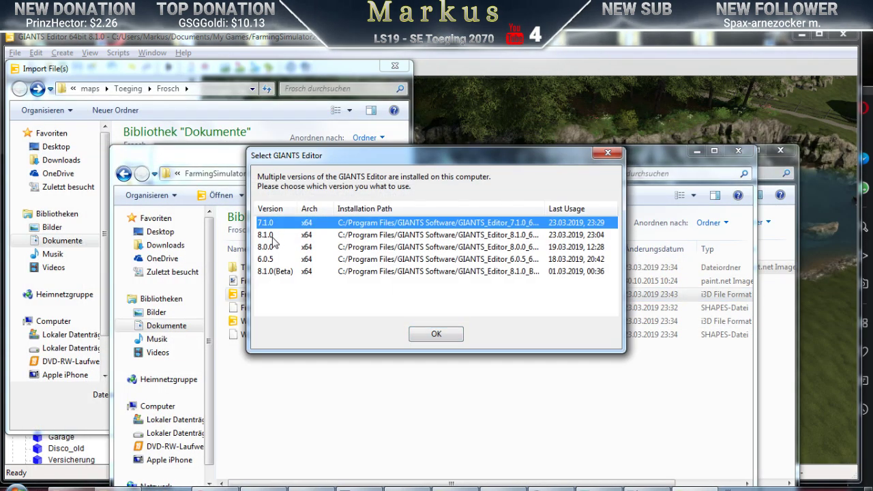
left_click(273, 234)
left_click(436, 334)
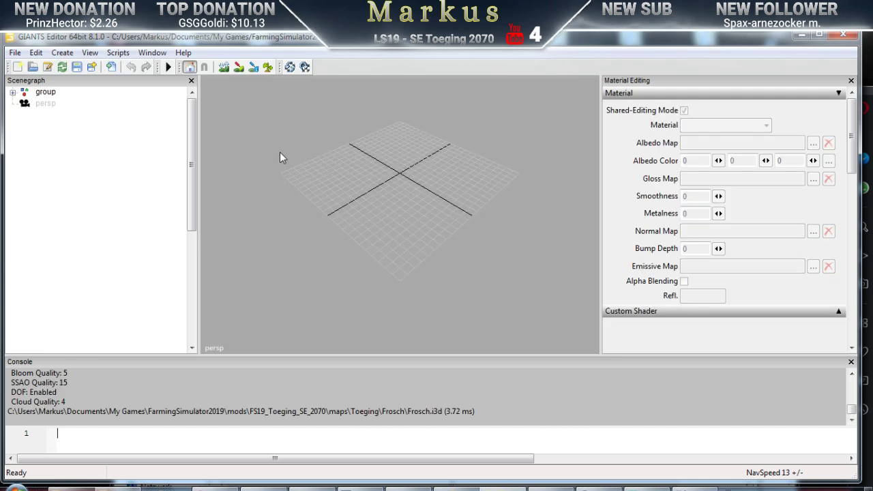
Select the frog's group in the scene and show its Attributes in place of Material Editing
left_click(46, 93)
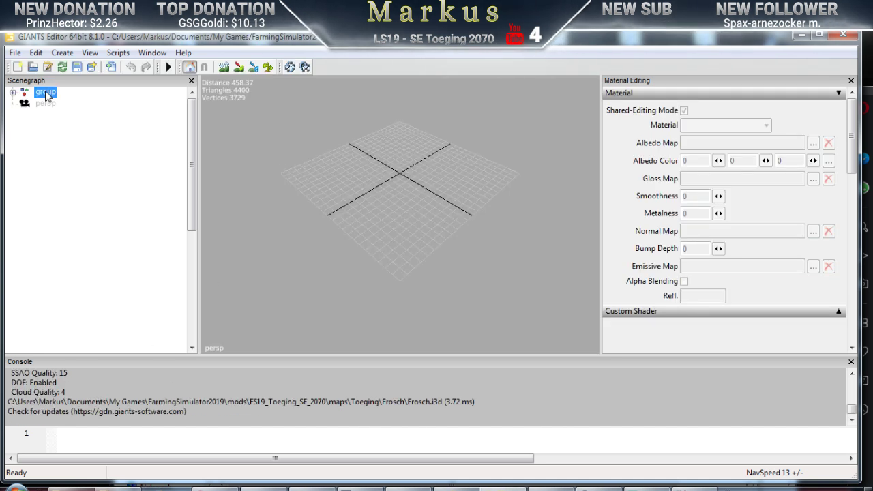
left_click(850, 80)
left_click(153, 53)
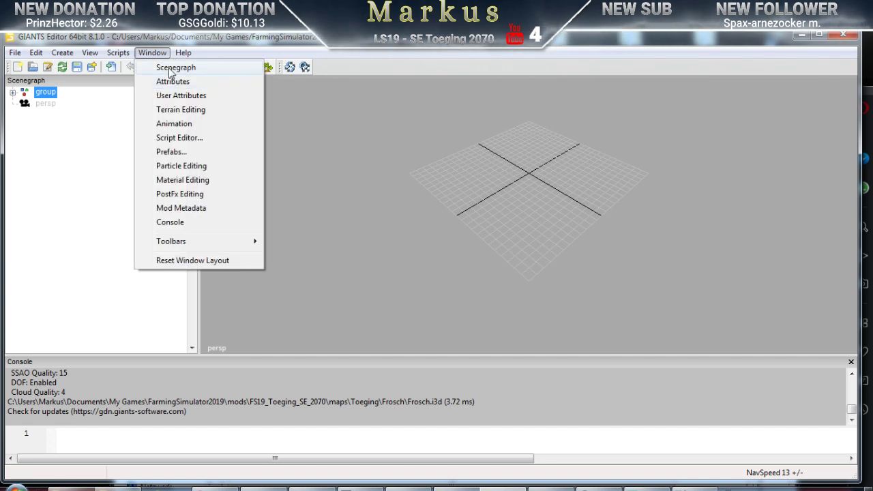
left_click(175, 68)
left_click(152, 52)
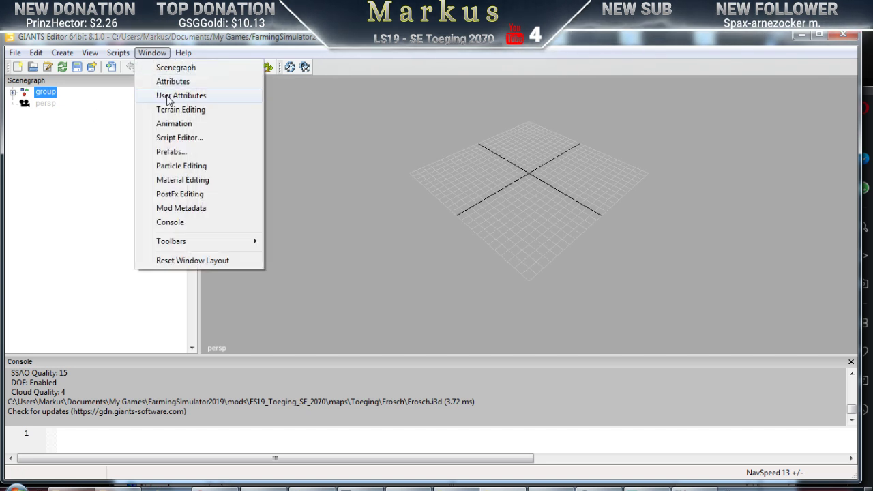
left_click(168, 80)
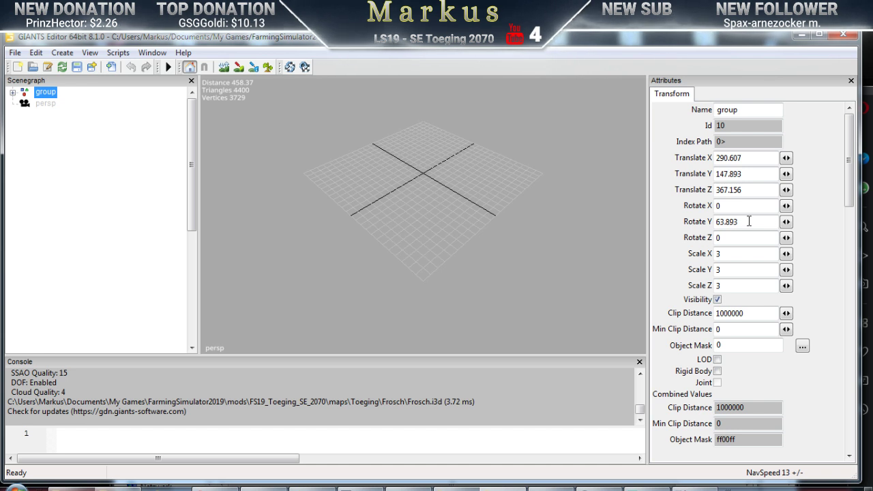
Set the frog group's Translate X, Y and Z and its Rotate Y to 0
double_click(758, 190)
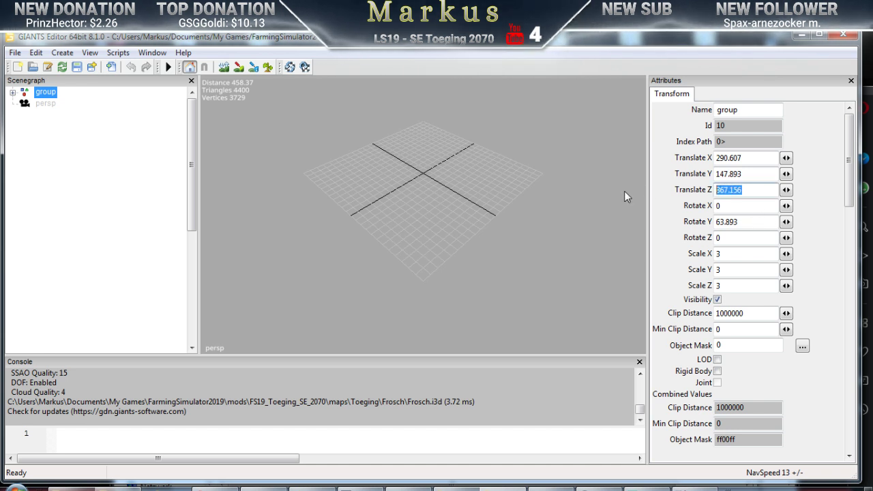
type("0.6")
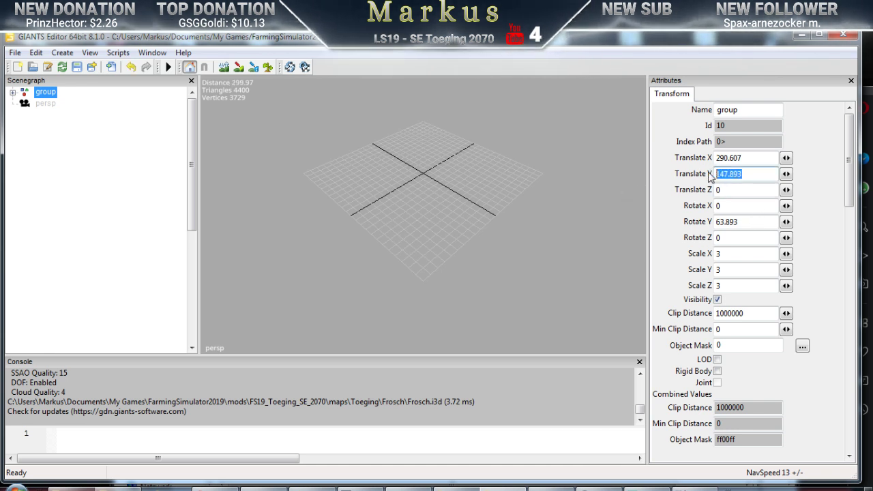
type("0")
double_click(716, 158)
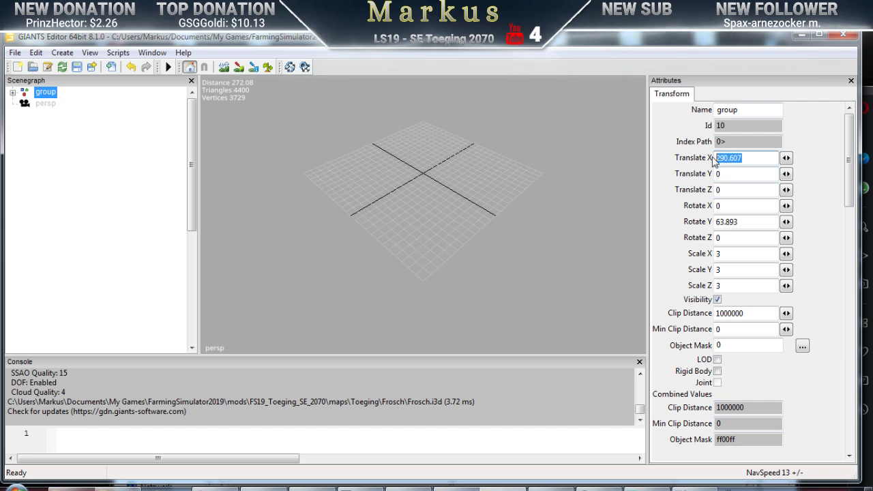
double_click(745, 221)
type("0")
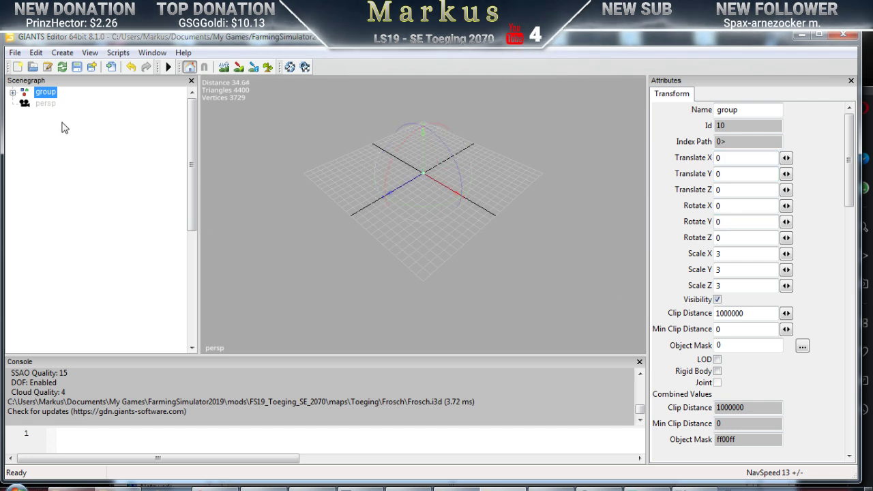